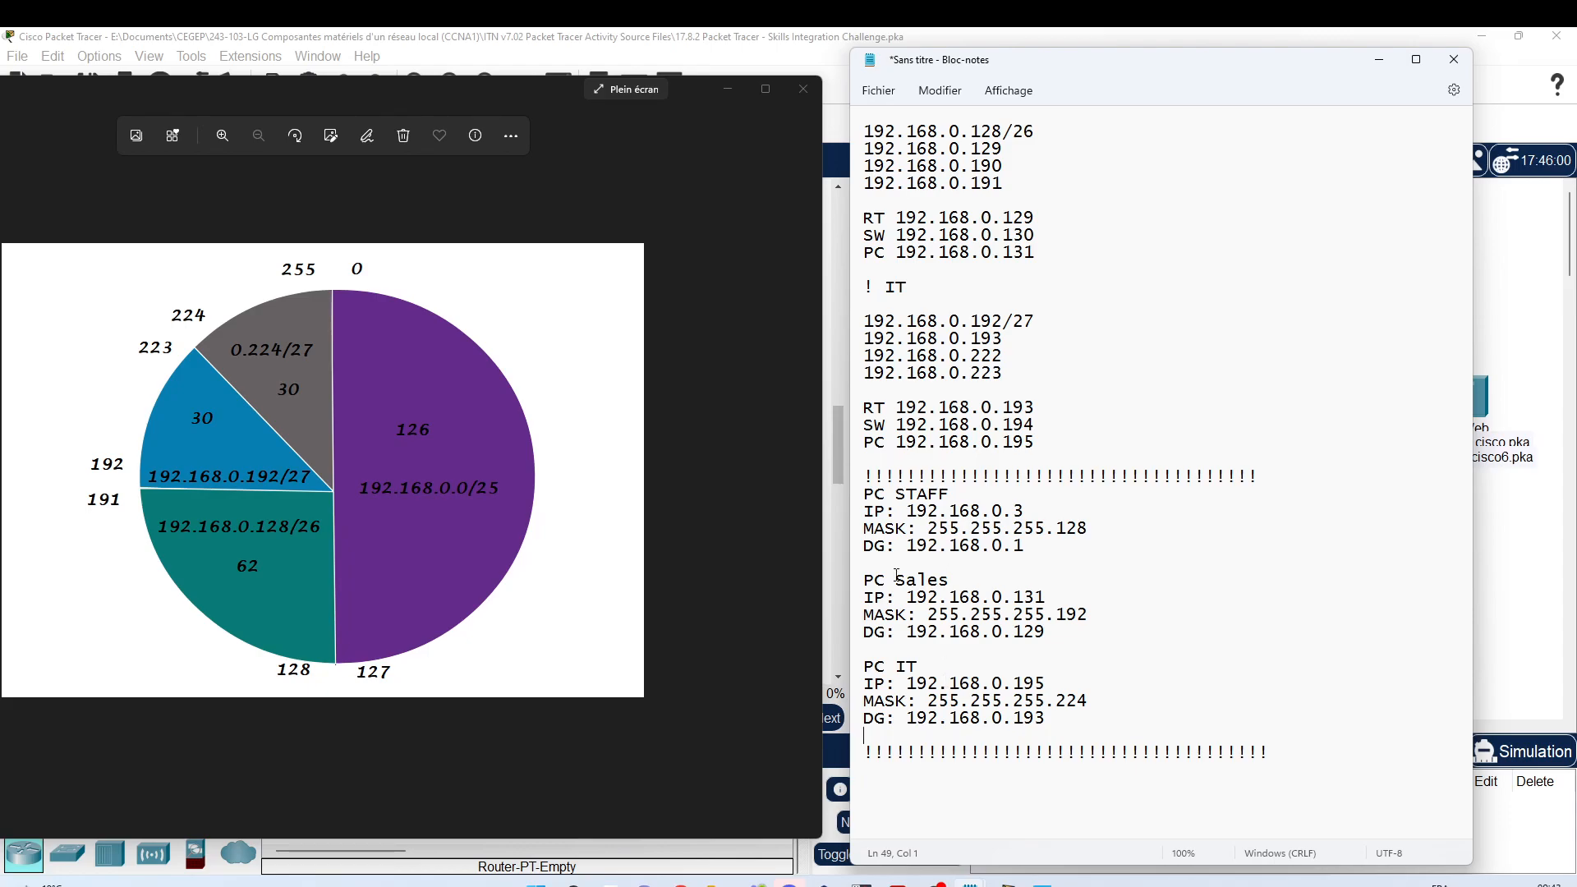
Step: Add an 'R1' heading at the end of the notes and begin the next line with 'in'
scroll(893, 659, down, 1)
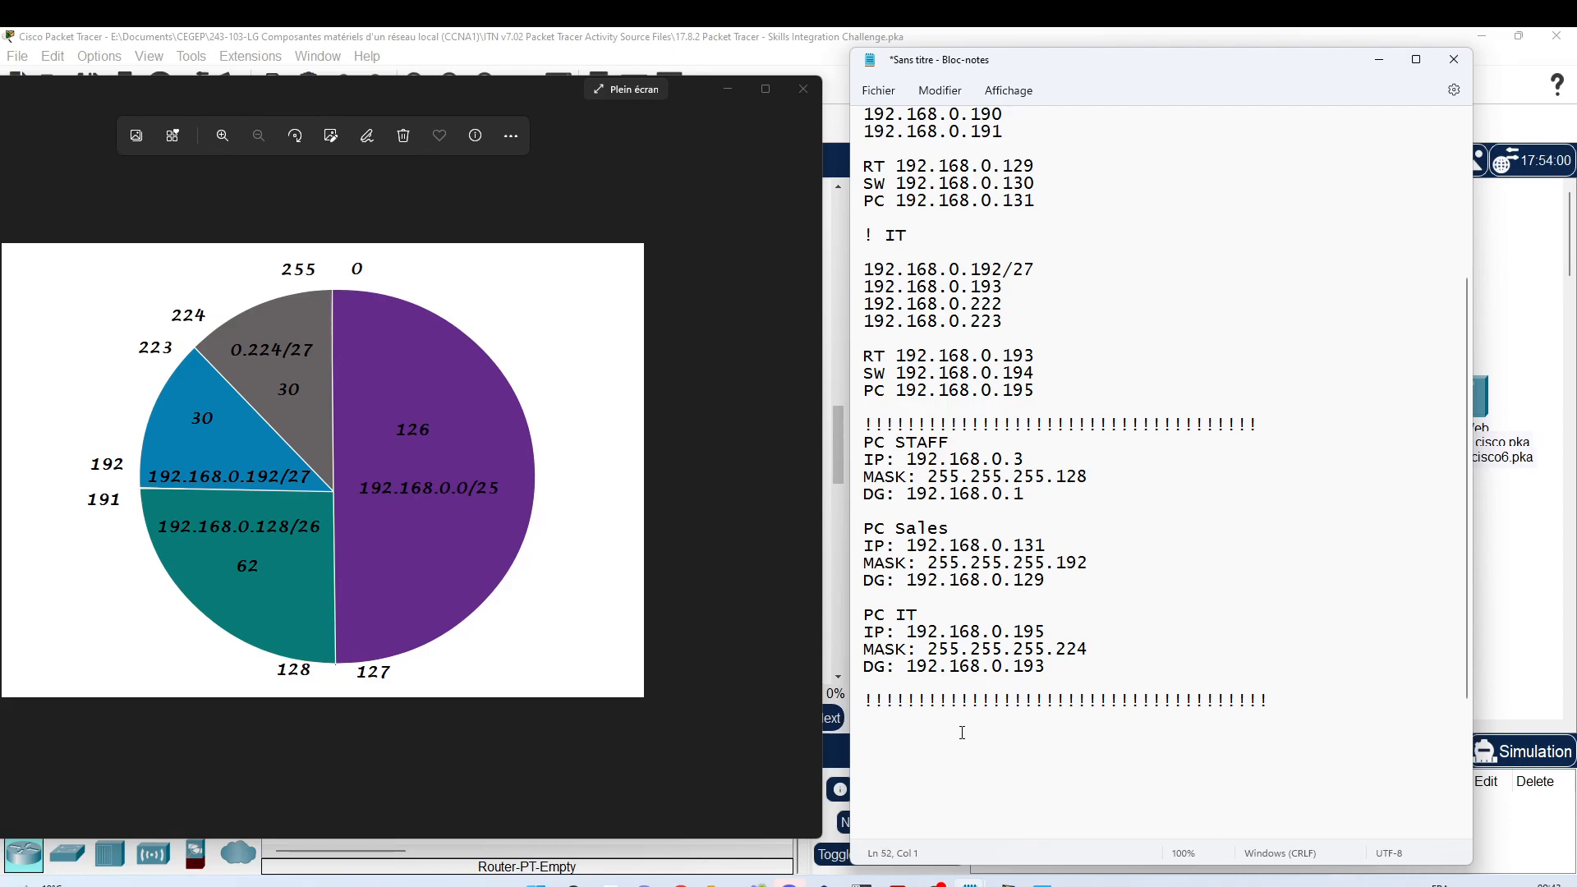
text(R1)
key(Return)
text(in)
scroll(1145, 652, up, 5)
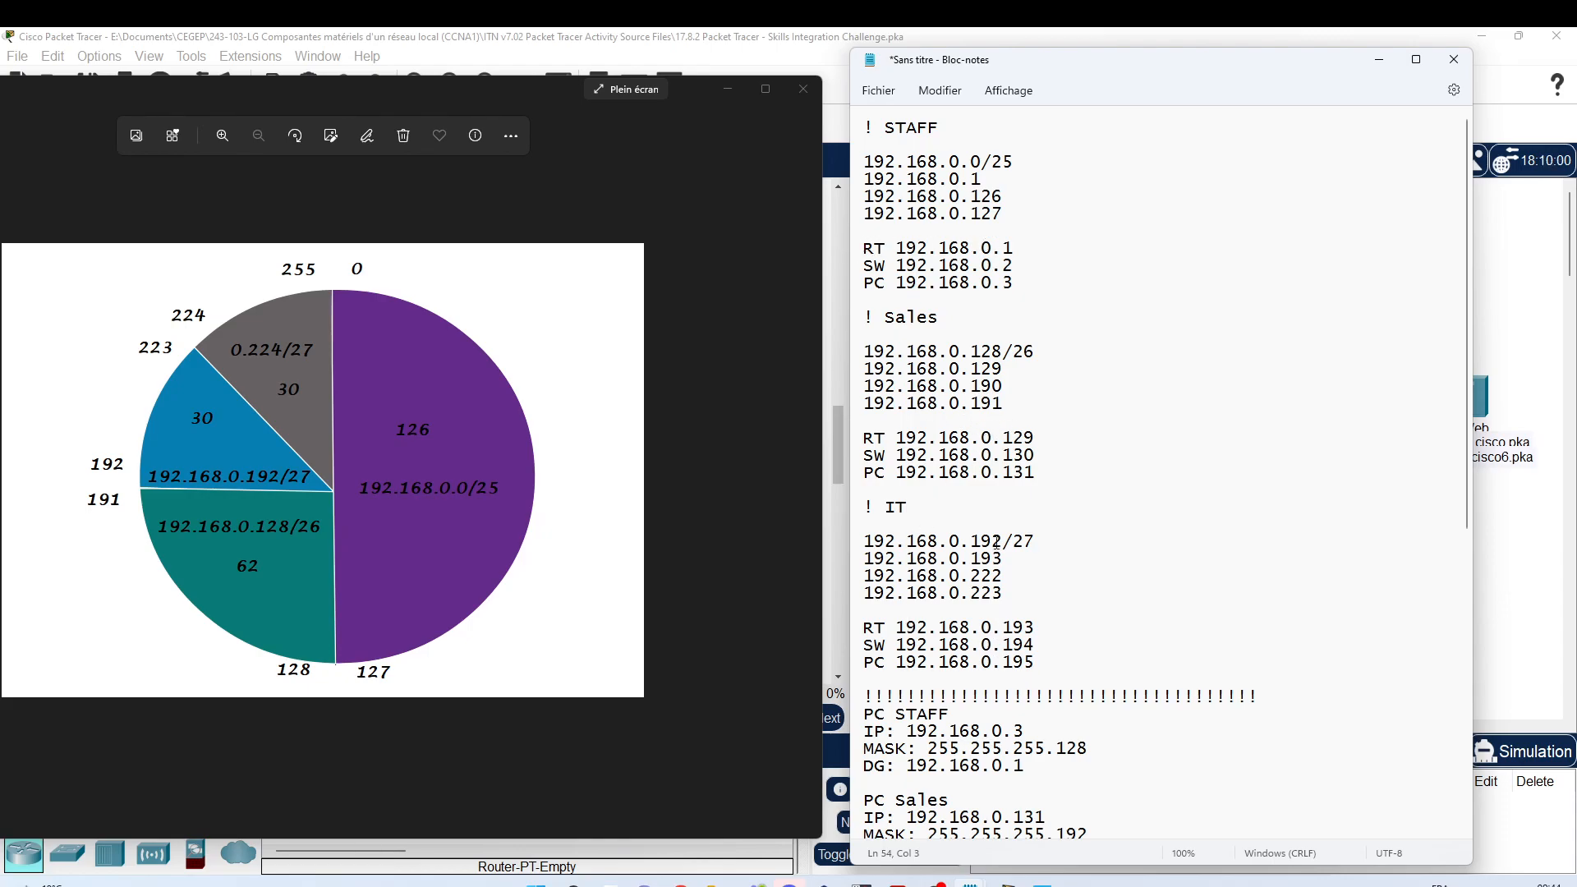
Step: Select the STAFF router address 192.168.0.1, then return to the end of the 'in' line
click(918, 247)
key(shift+Down)
key(shift+Down)
key(shift+Down)
key(shift+Down)
key(shift+Down)
key(shift+Down)
key(shift+Down)
key(shift+Down)
key(shift+Down)
key(shift+Down)
key(shift+Down)
key(shift+Down)
key(shift+Down)
key(shift+Down)
key(shift+Down)
key(shift+Down)
key(shift+Down)
key(shift+Down)
key(shift+Down)
key(shift+Down)
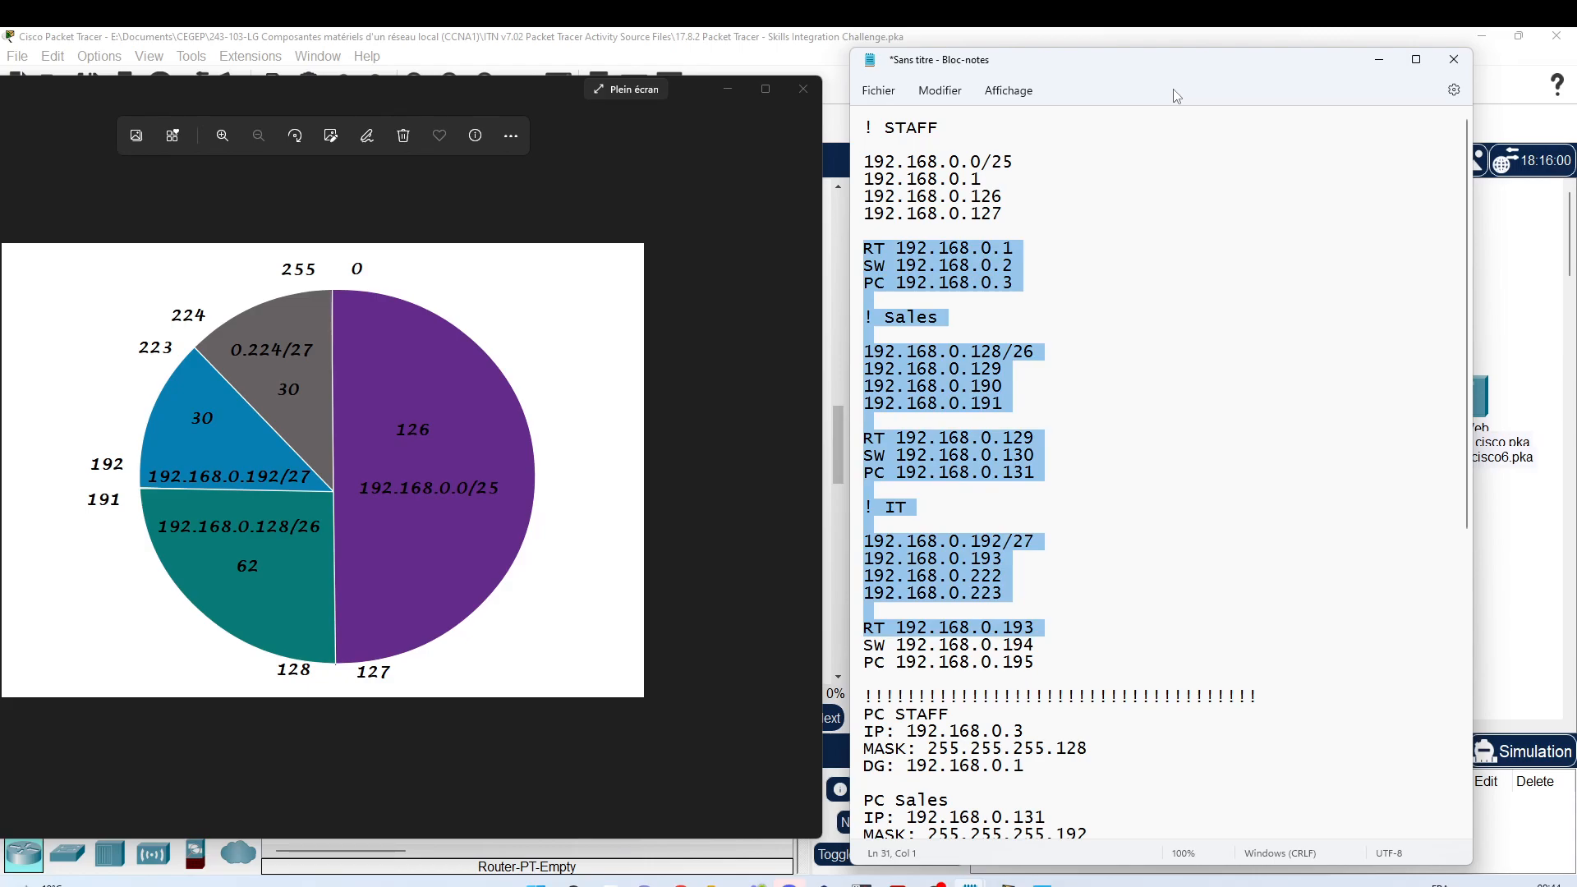
scroll(1223, 232, down, 5)
scroll(1223, 232, up, 5)
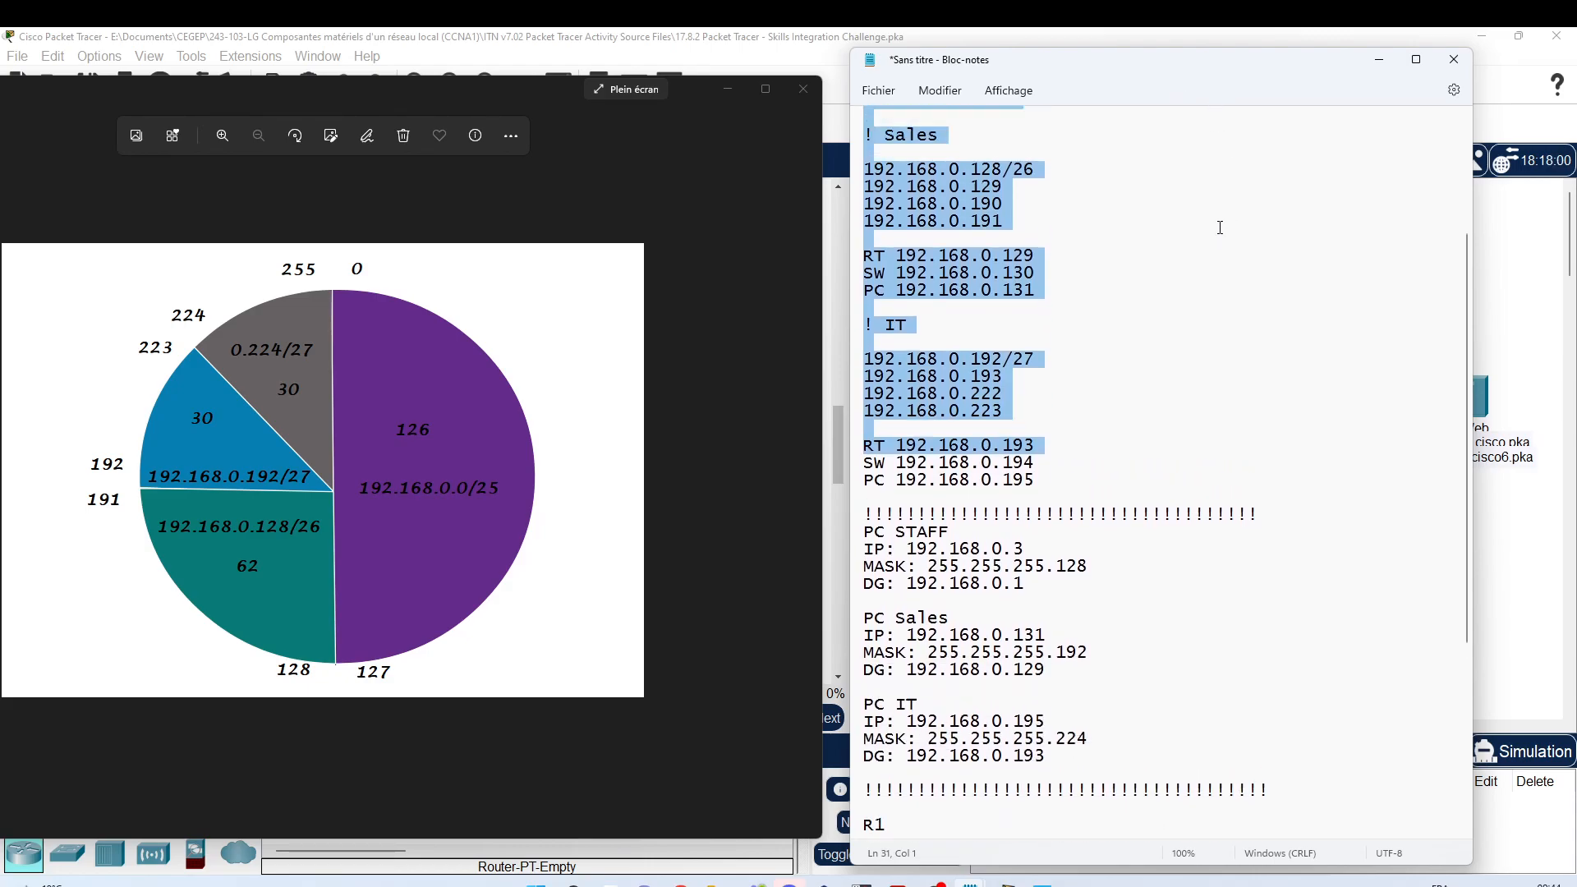
click(1080, 279)
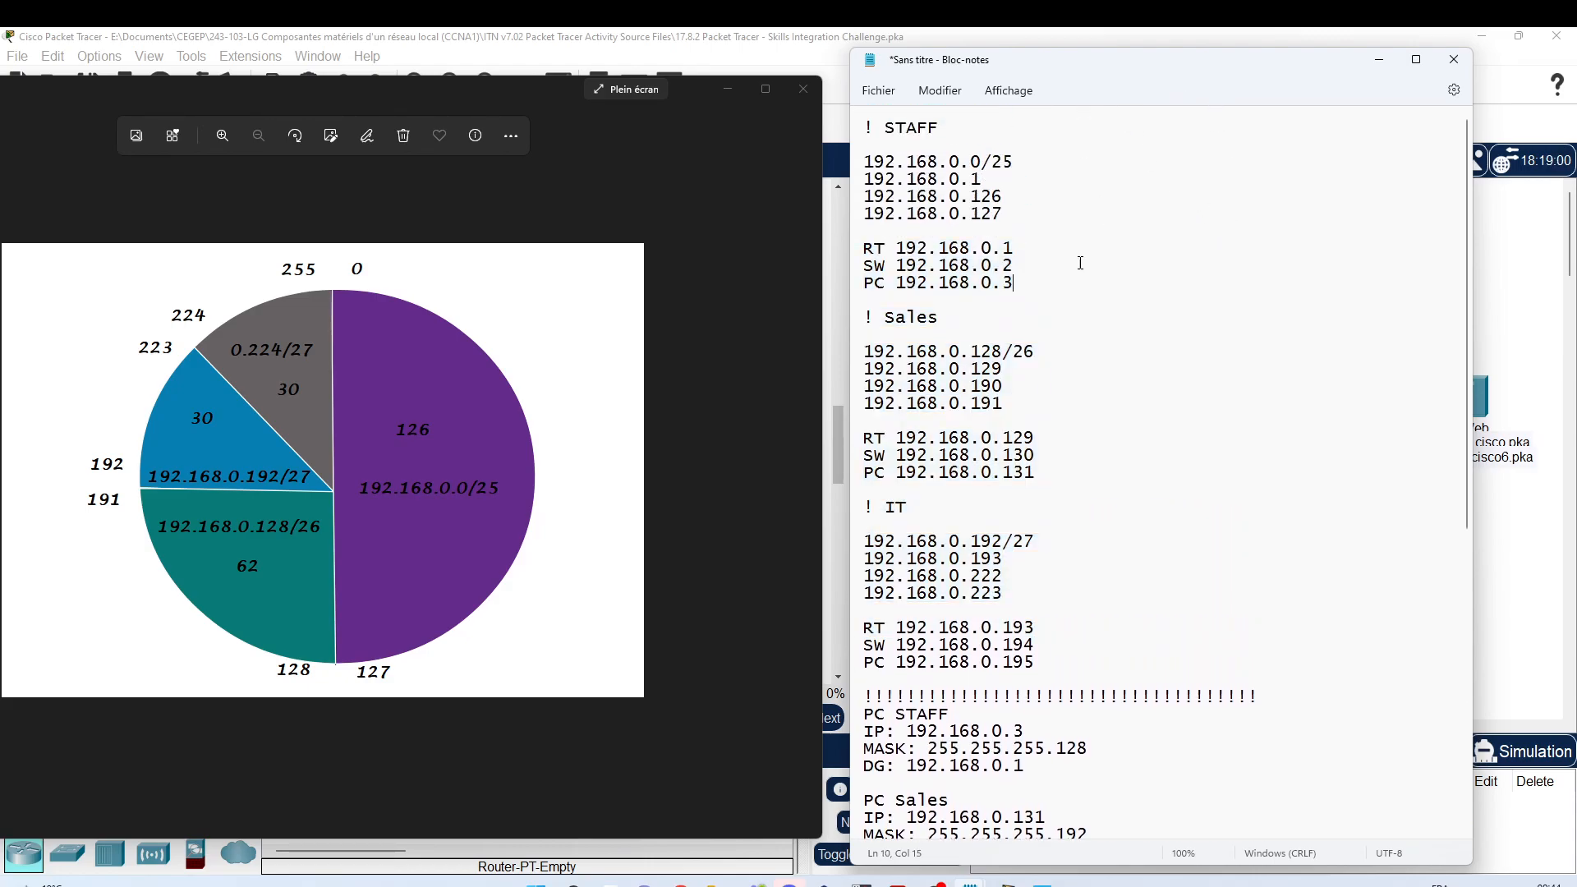
double_click(899, 247)
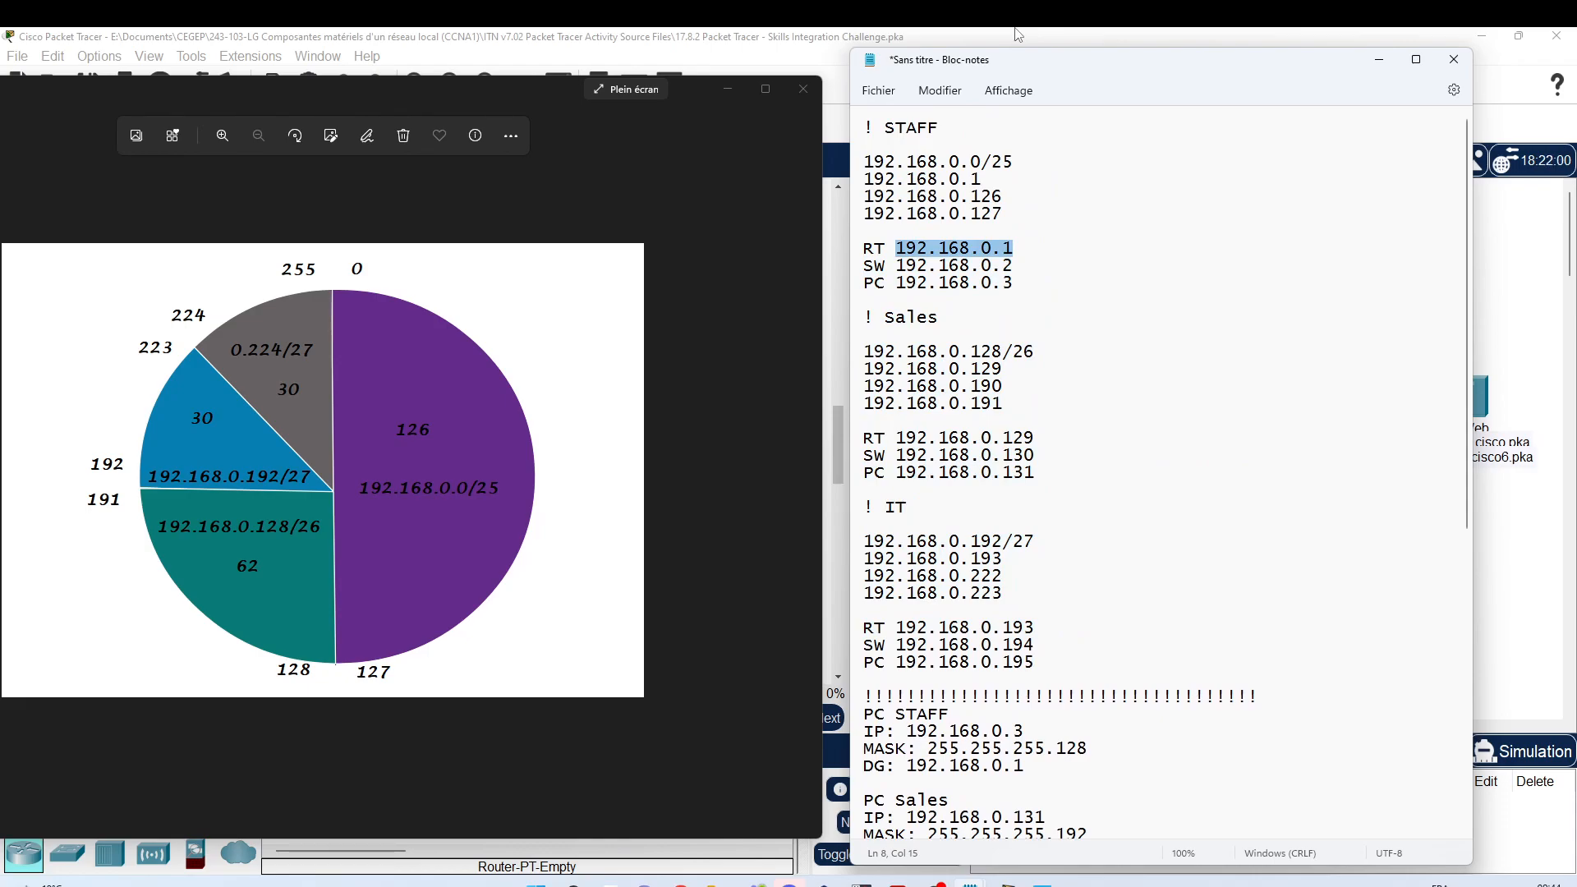
scroll(992, 286, down, 9)
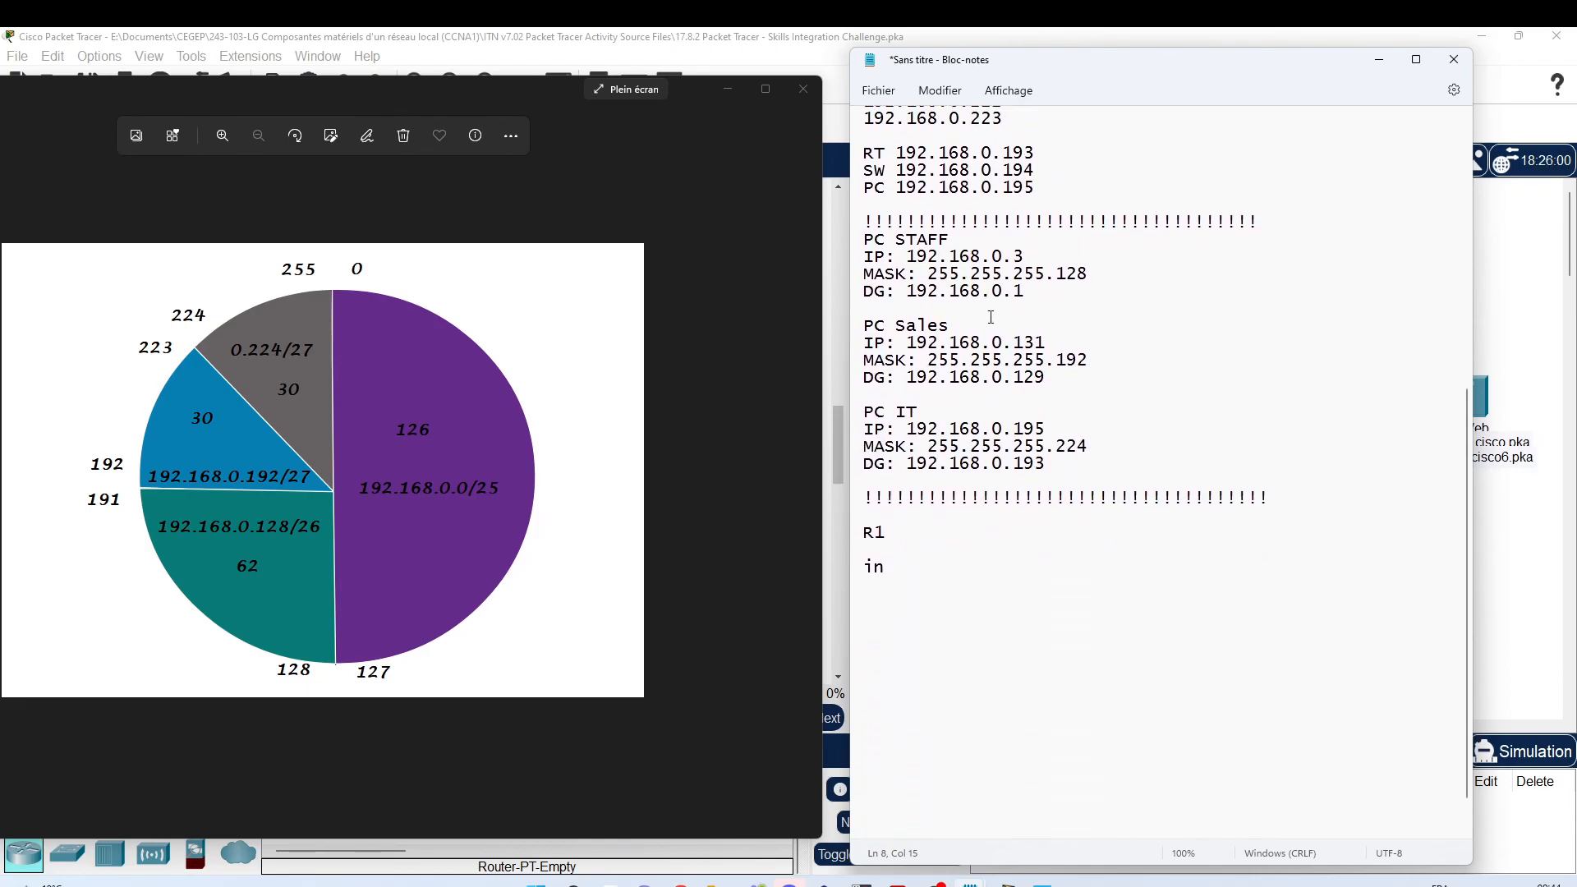
click(902, 563)
mouse_move(1093, 65)
mouse_down()
mouse_move(395, 113)
mouse_move(1119, 89)
mouse_move(1098, 74)
mouse_up()
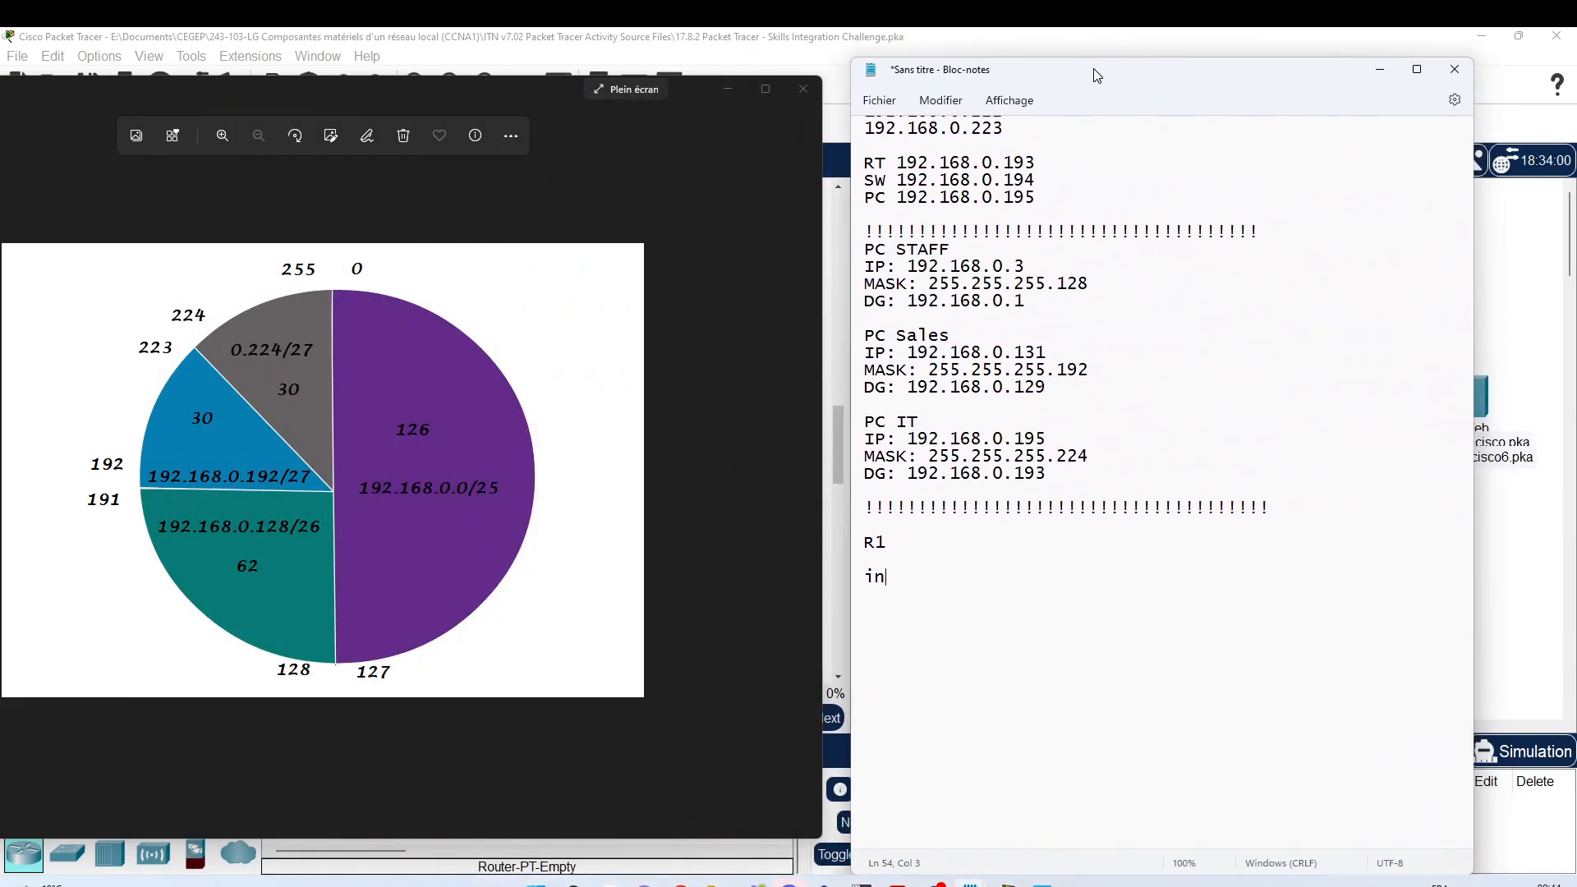
Step: Close the subnet pie chart and place Notepad beside Packet Tracer's addressing table
click(801, 91)
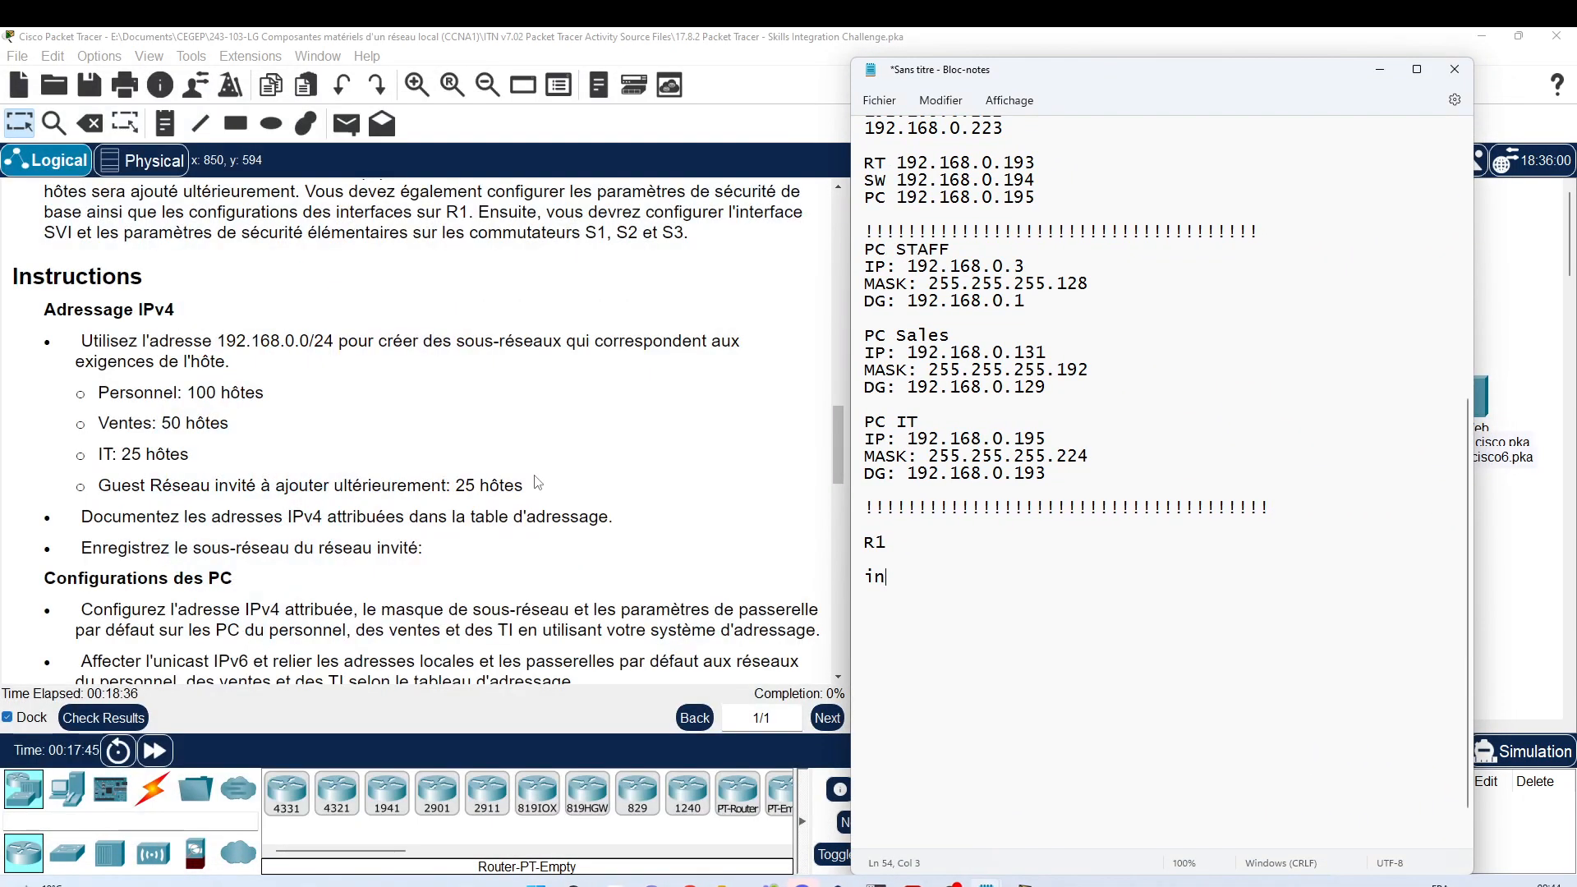
scroll(537, 485, up, 10)
scroll(536, 485, up, 3)
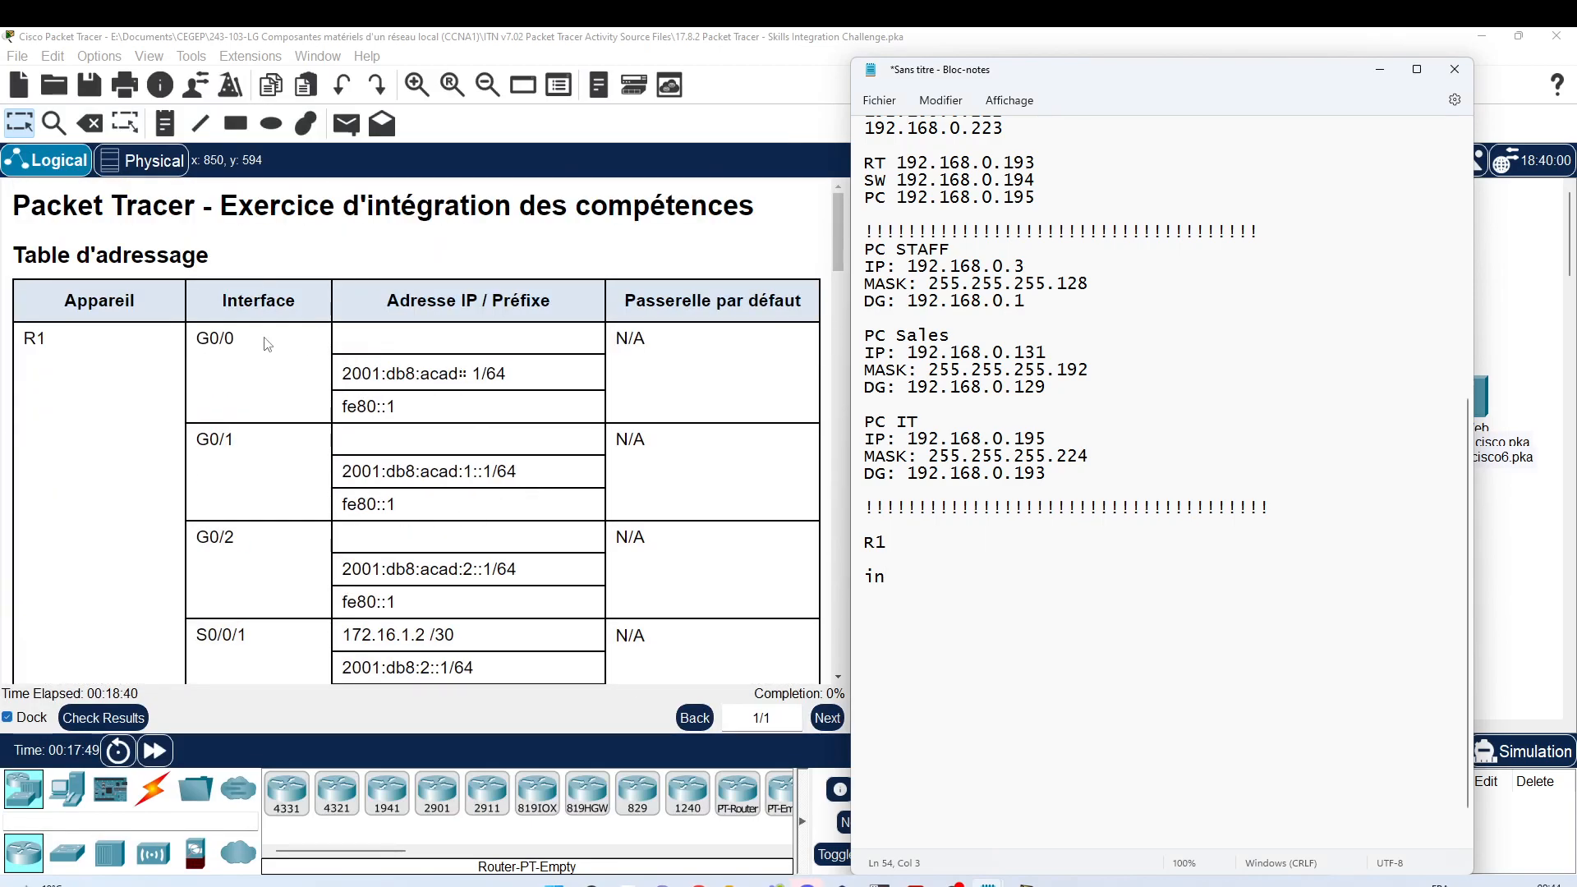
scroll(341, 544, down, 3)
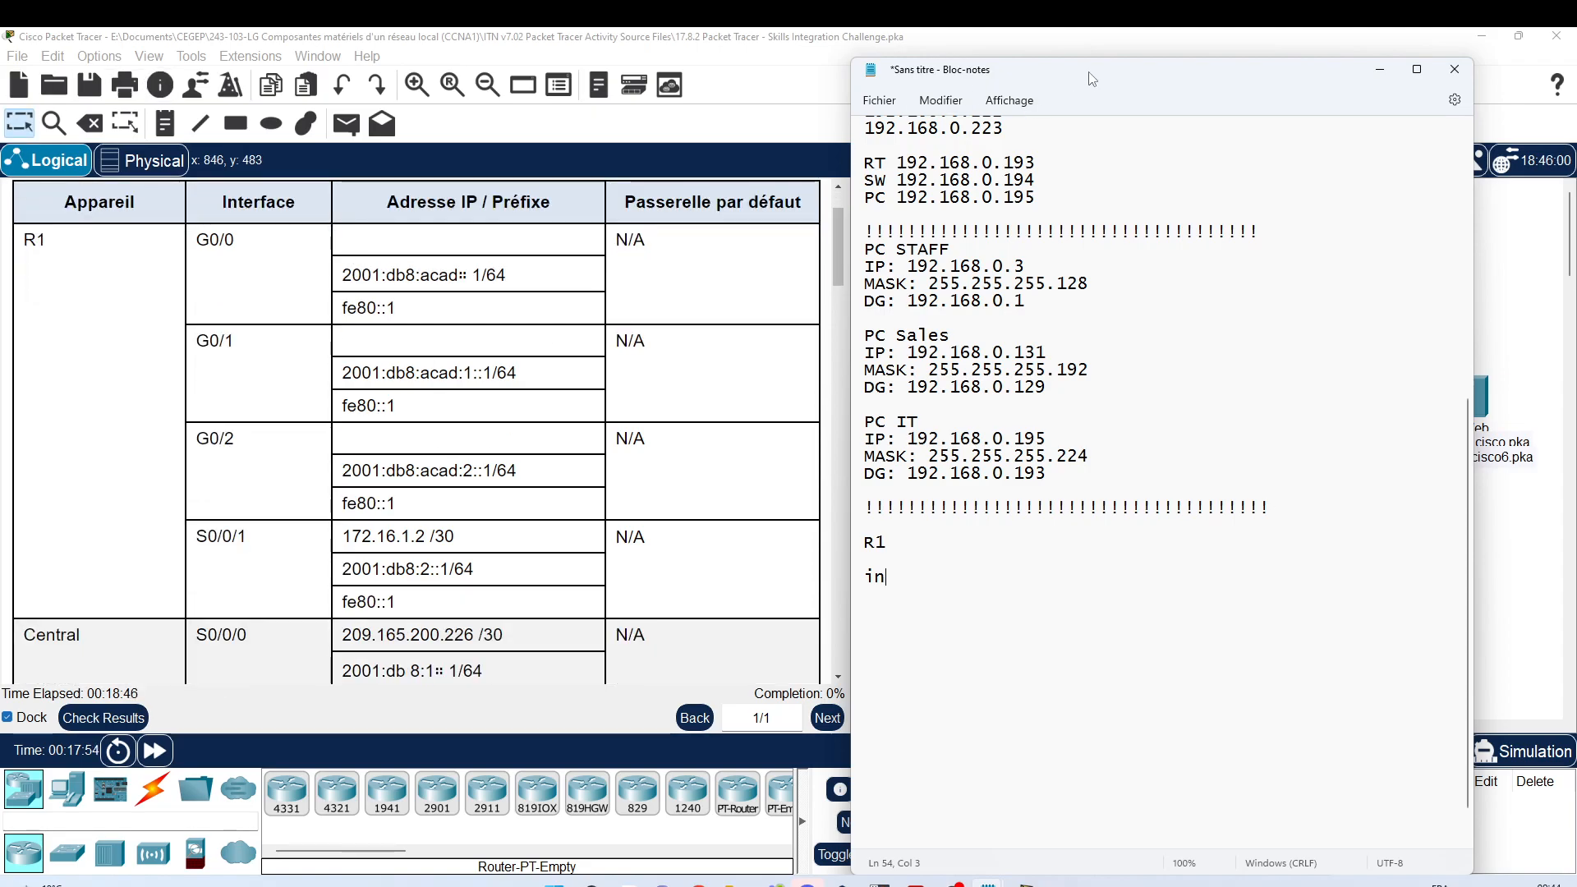
mouse_move(1092, 79)
mouse_down()
mouse_move(535, 67)
mouse_move(1102, 65)
mouse_up()
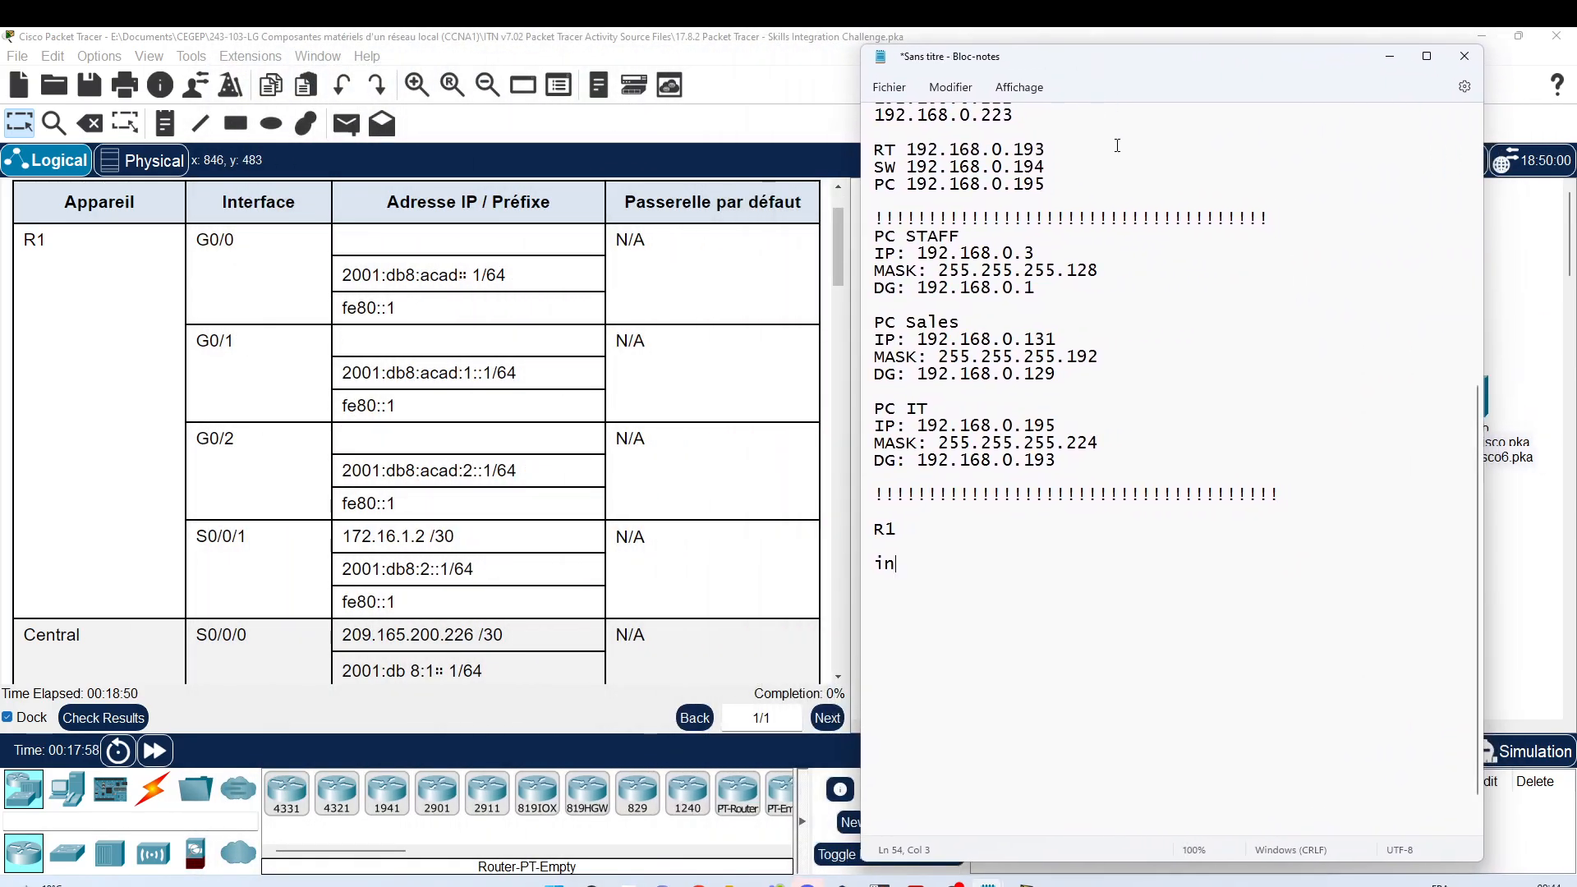
Step: Write 'interface g0/0' and an 'ip address' line, selecting the STAFF gateway 192.168.0.1
text(te)
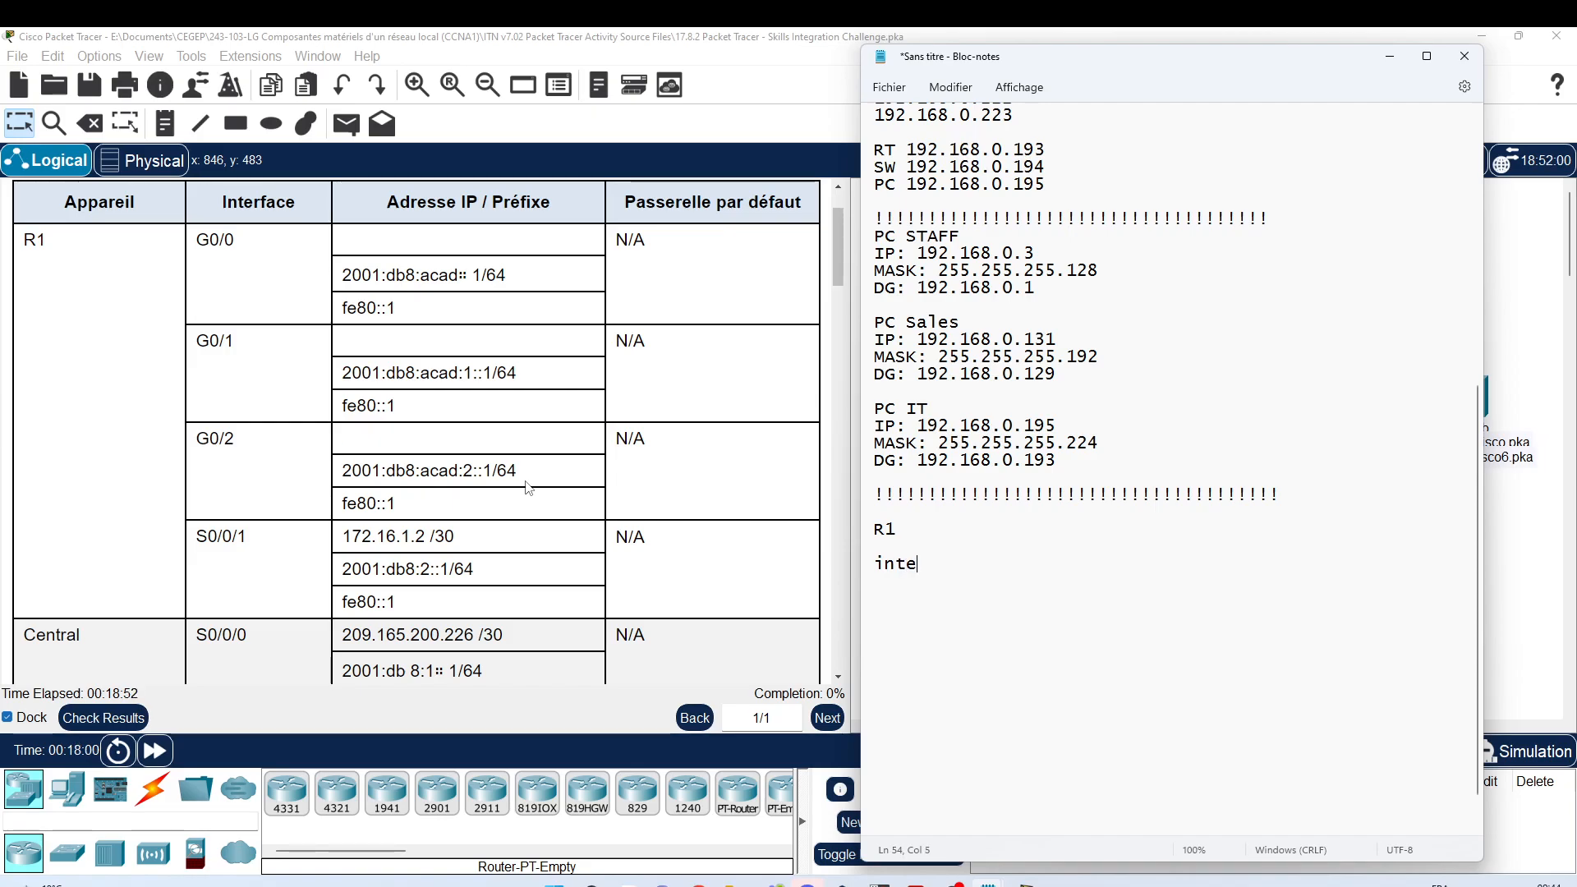
text(rface g0/0)
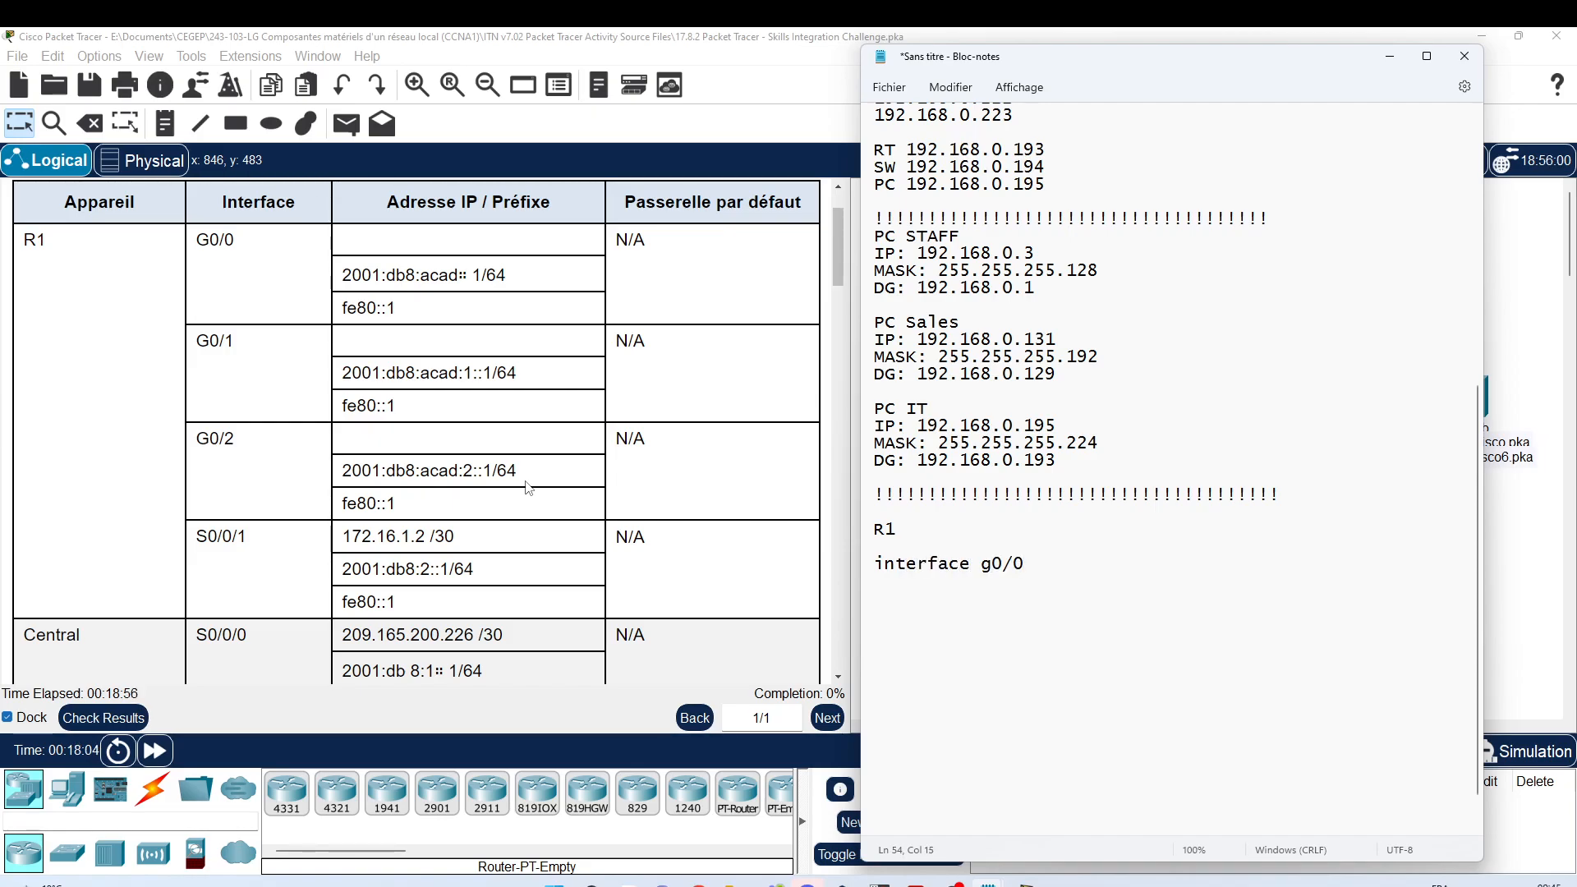
key(Return)
text(ip )
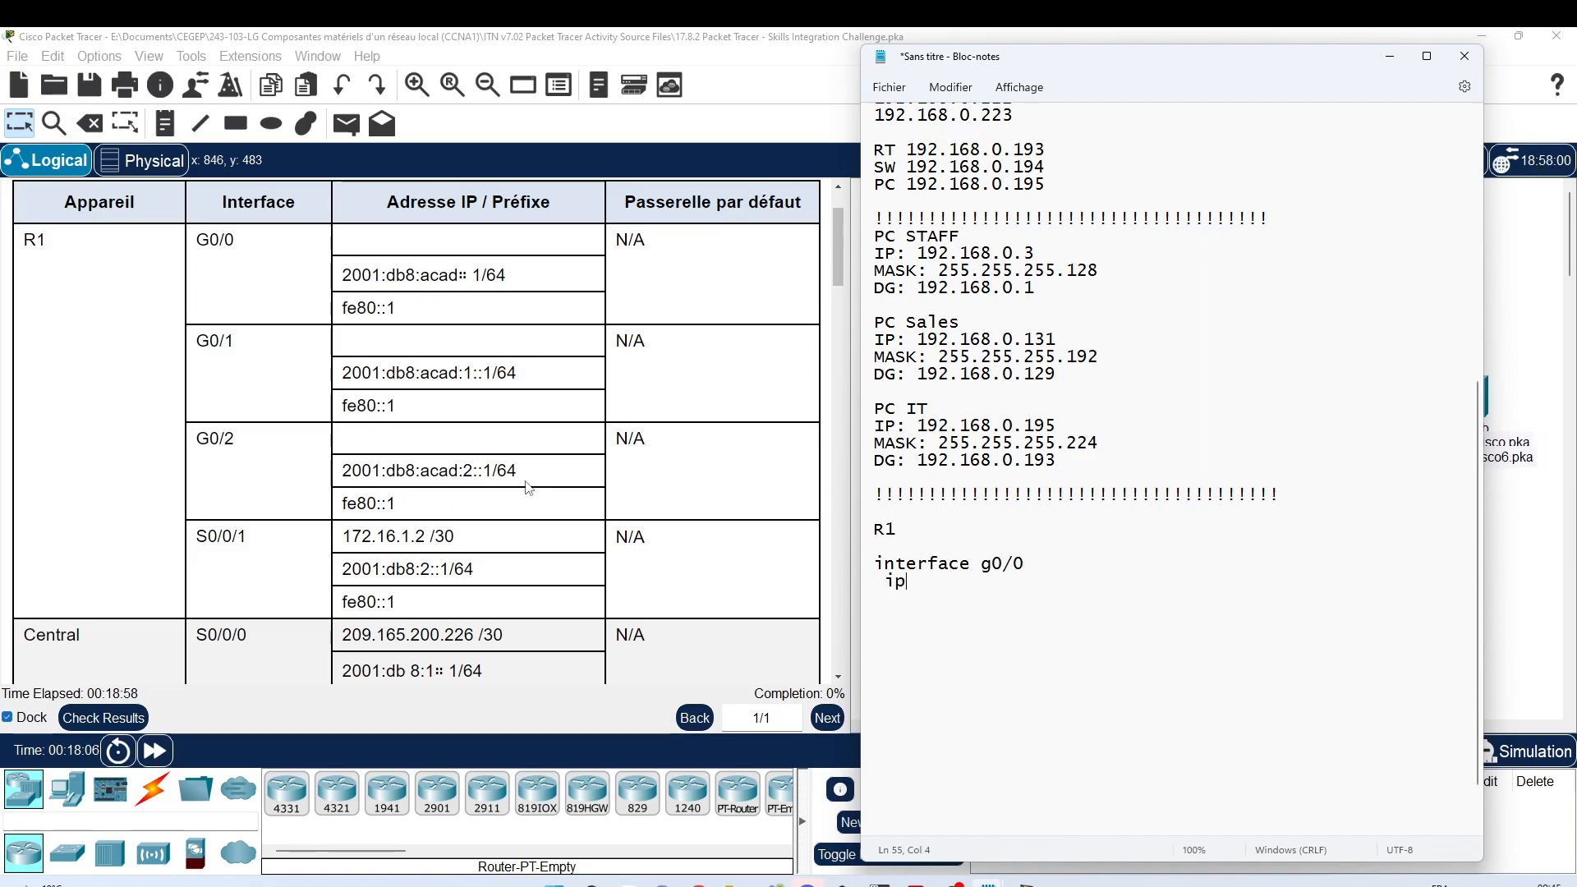
text(address)
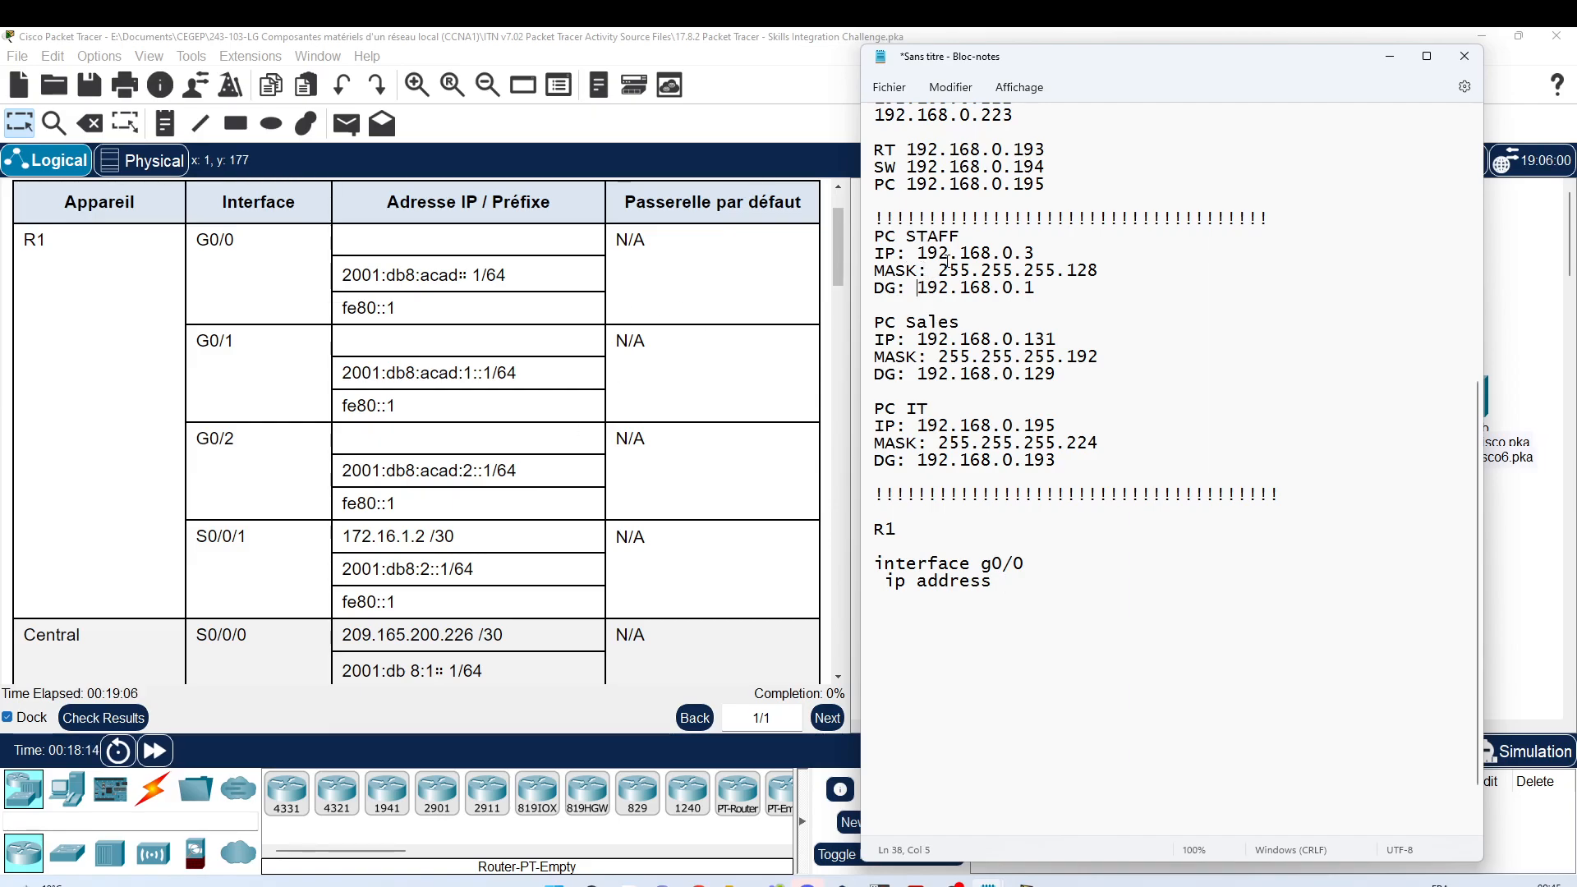
double_click(922, 287)
key(ctrl+c)
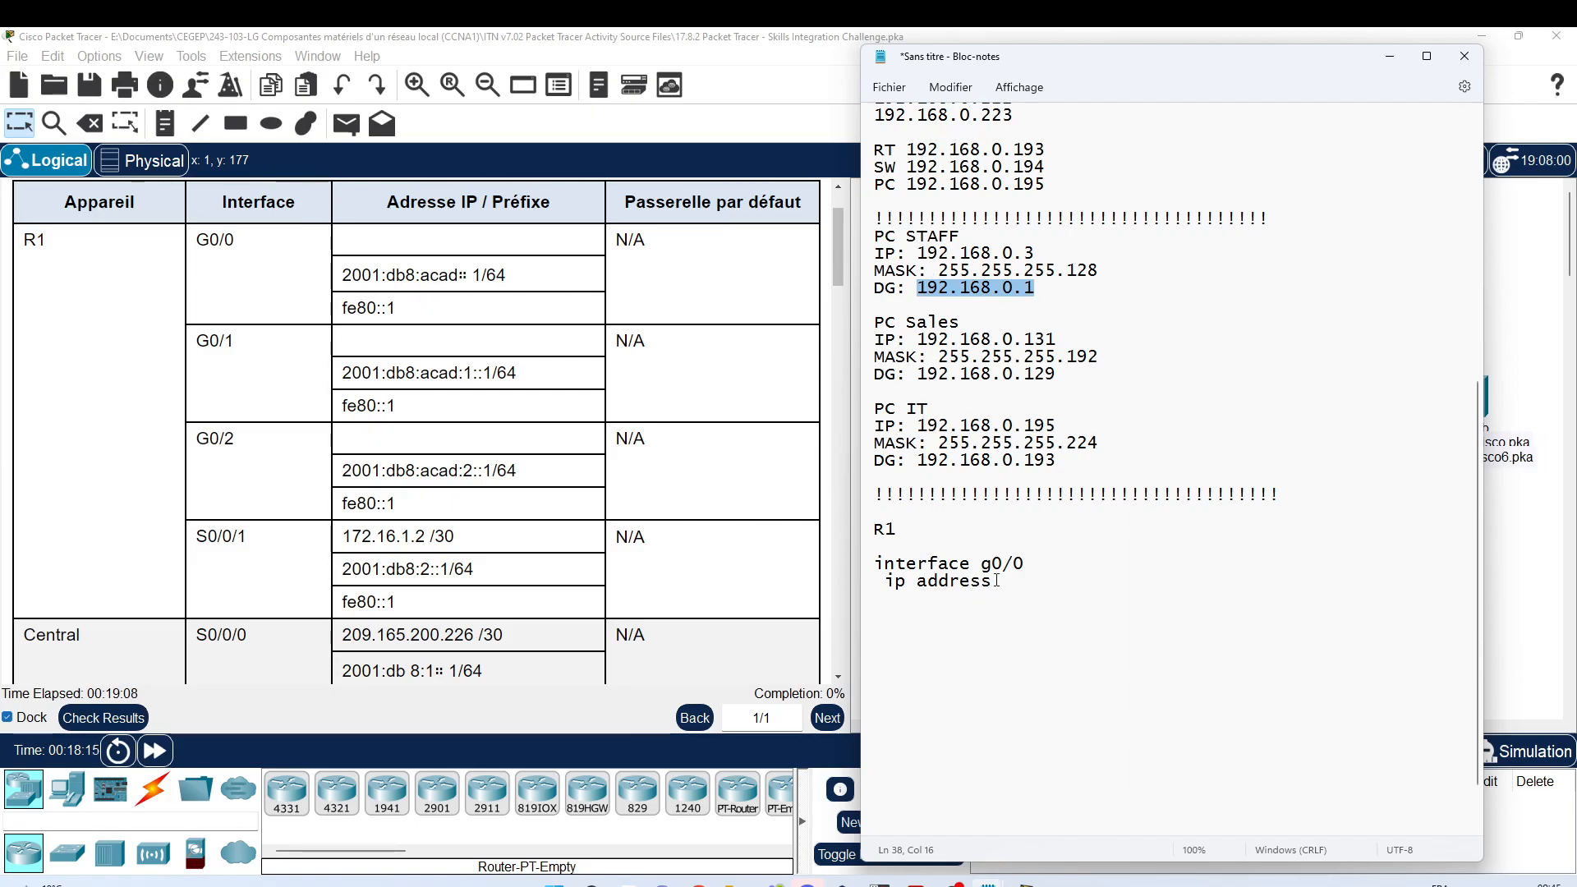
click(1002, 579)
Step: Give g0/0 ip address 192.168.0.1 255.255.255.128, ipv6 2001:db8:acad::1/64 and fe80::1 link-local
key(ctrl+v)
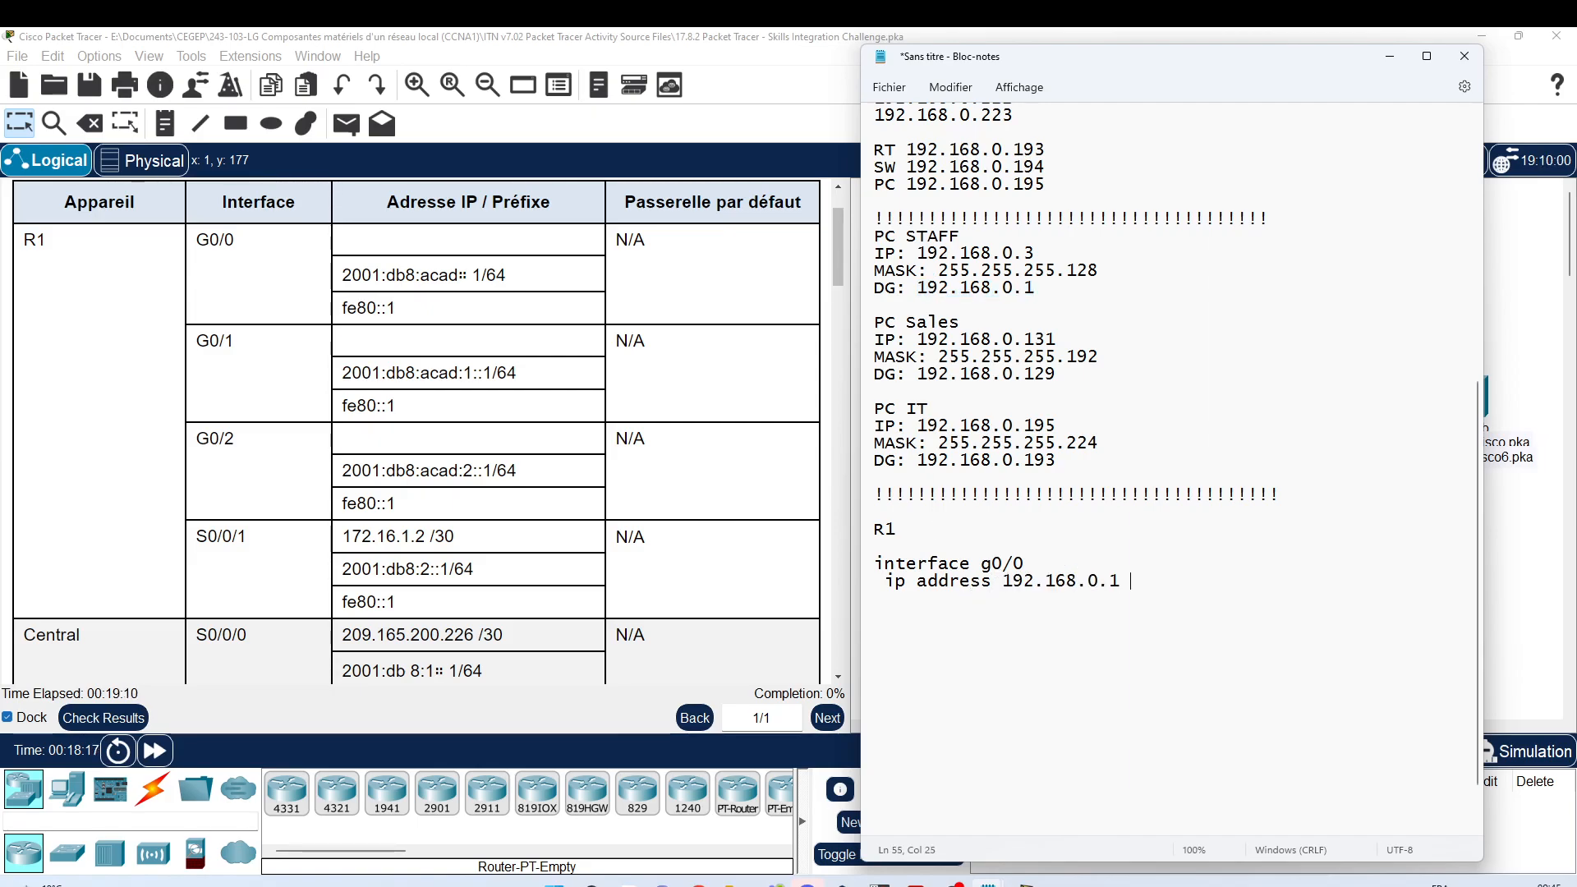
text(255.255.2)
text(55)
text(.128  )
text(ip)
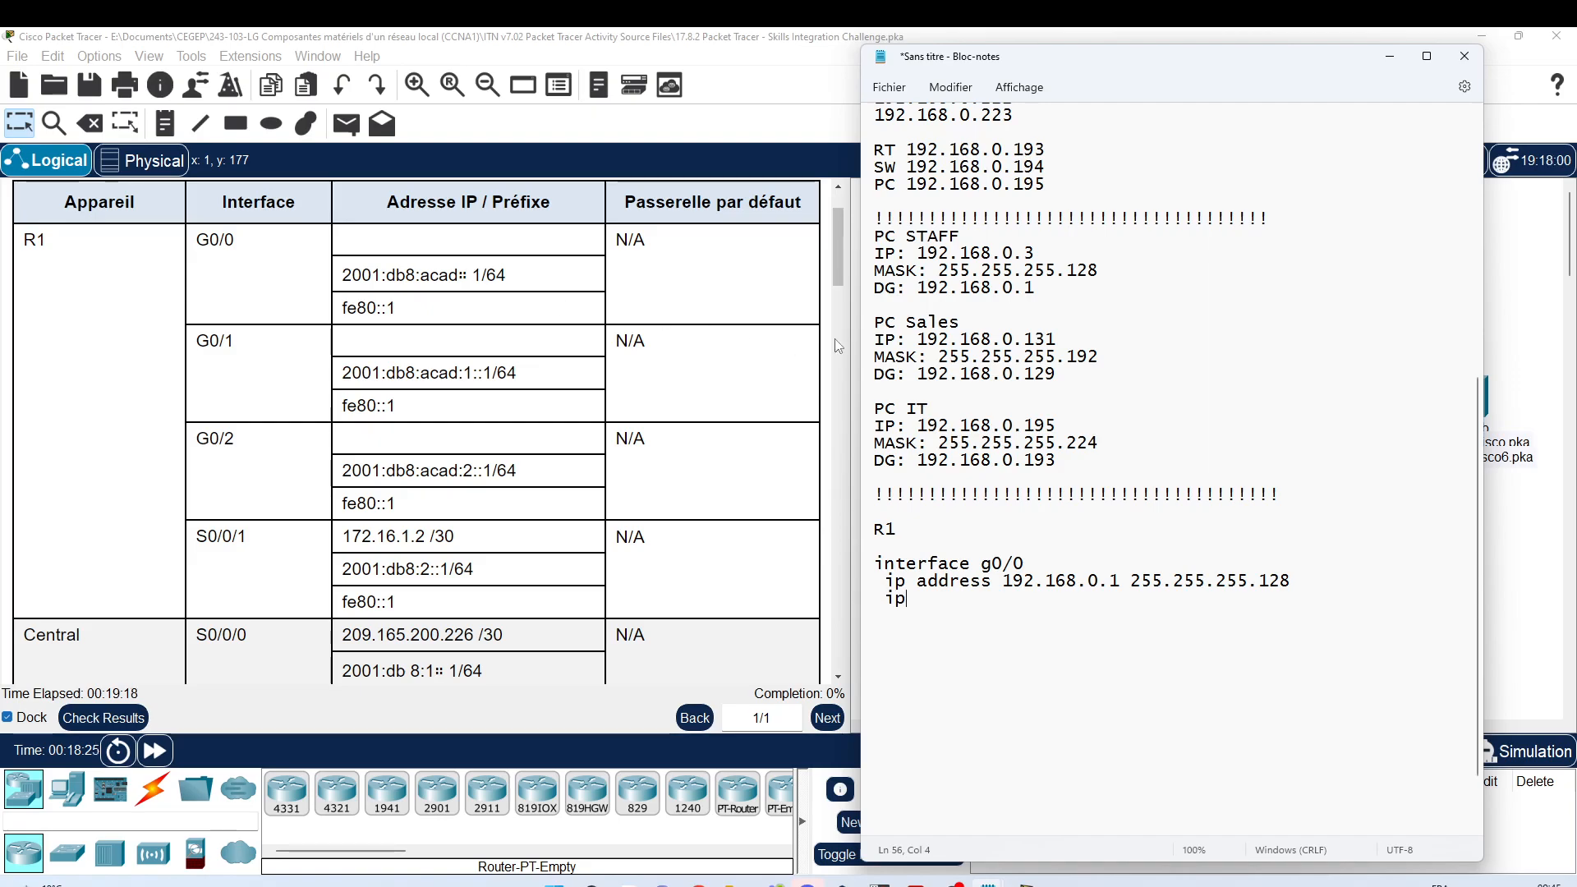
text(v6 ad)
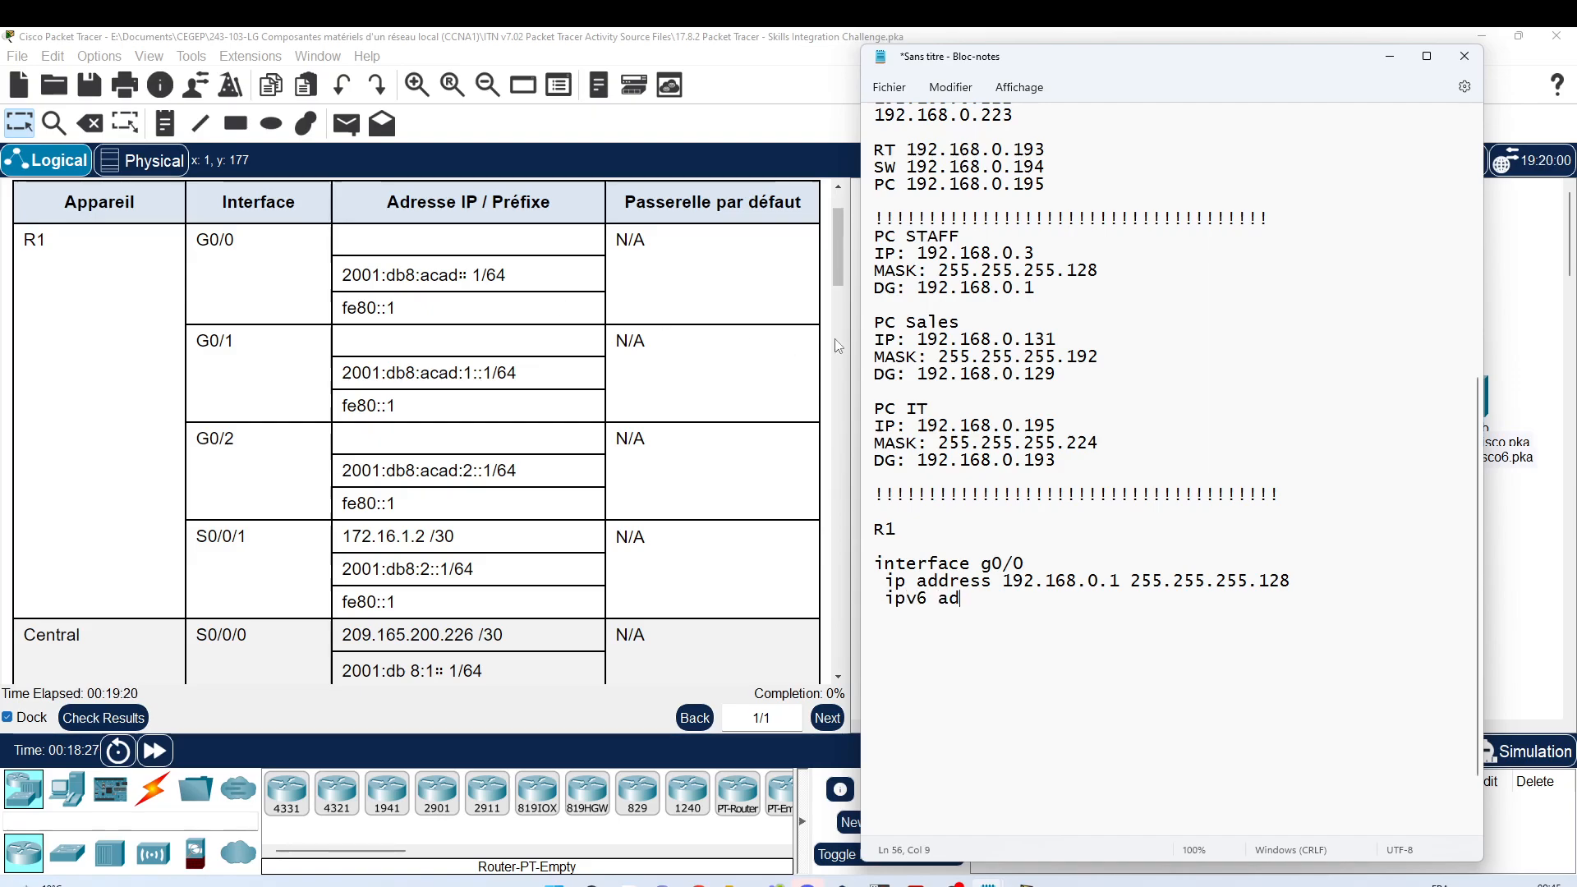
text(dress )
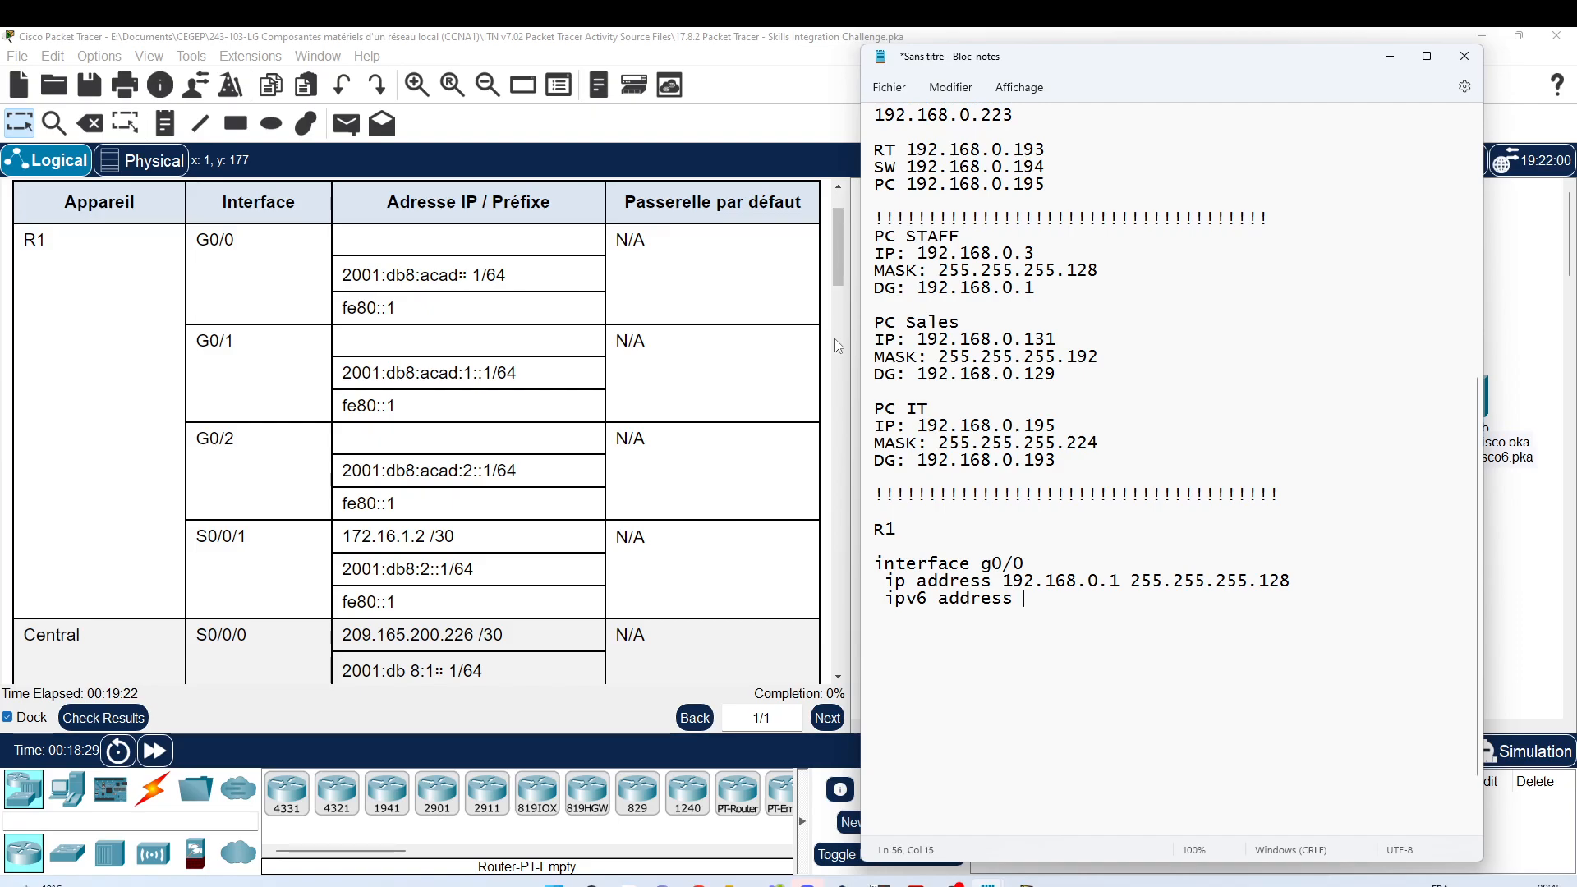
text(2001:db8)
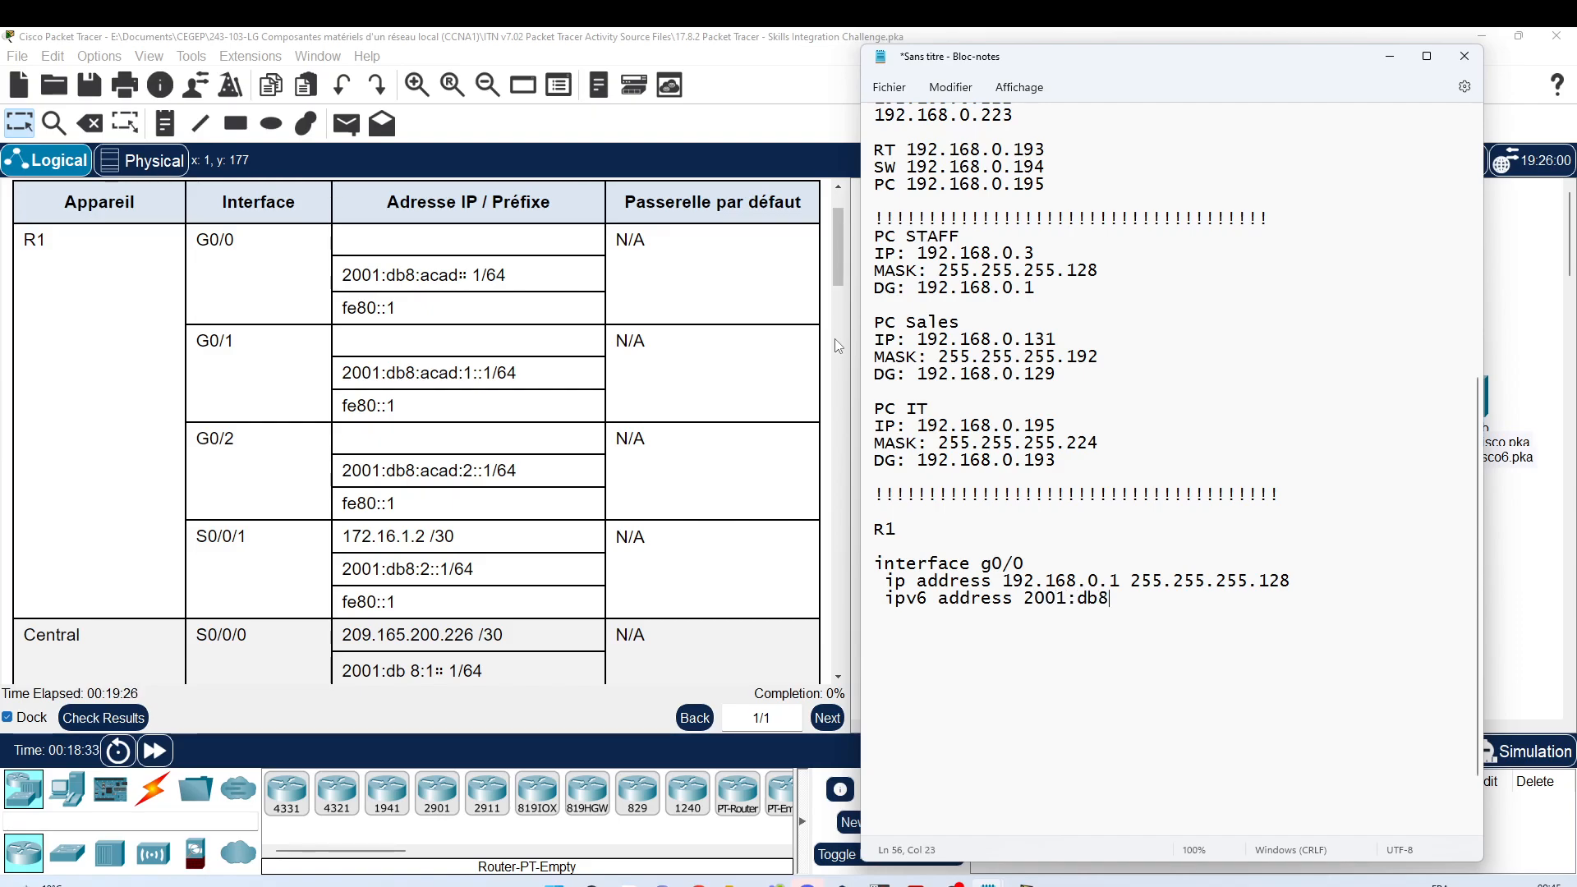
text(:acad:)
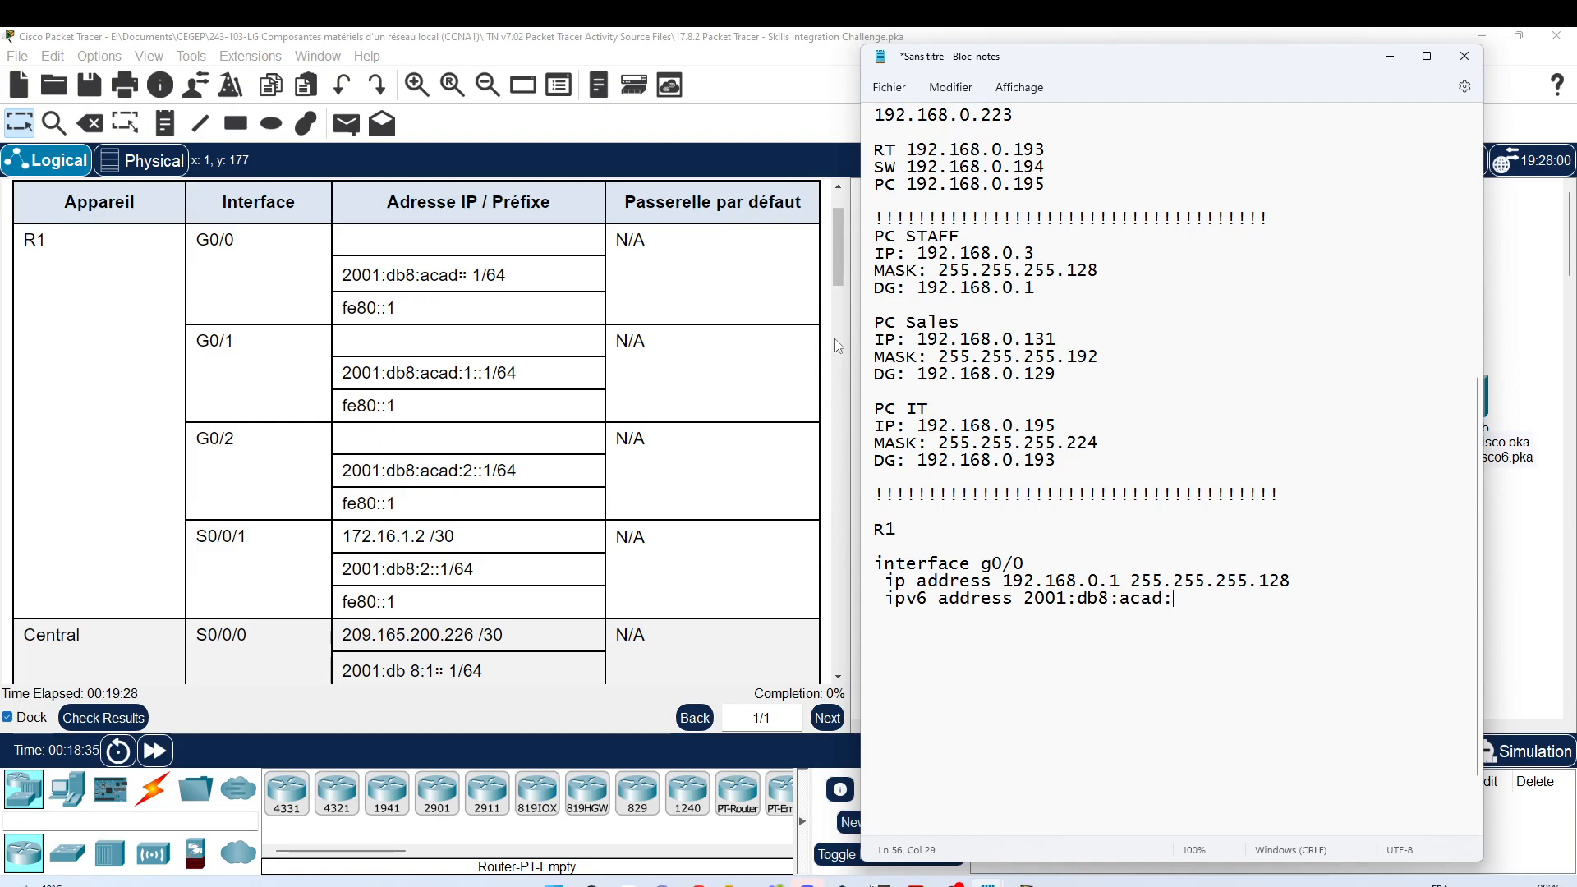
text(:1)
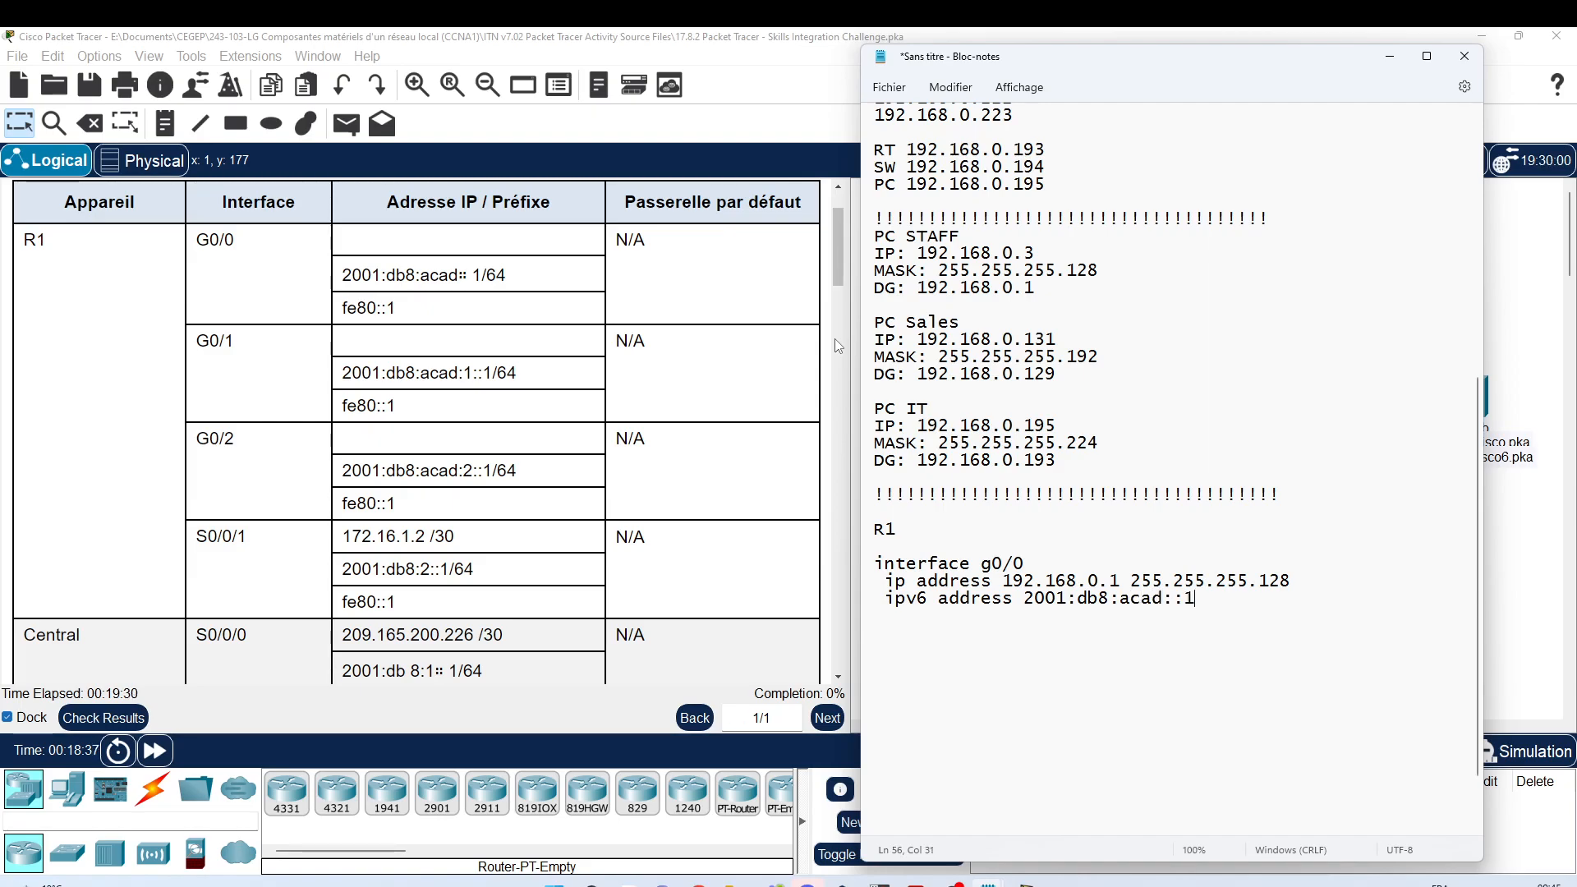
text(/)
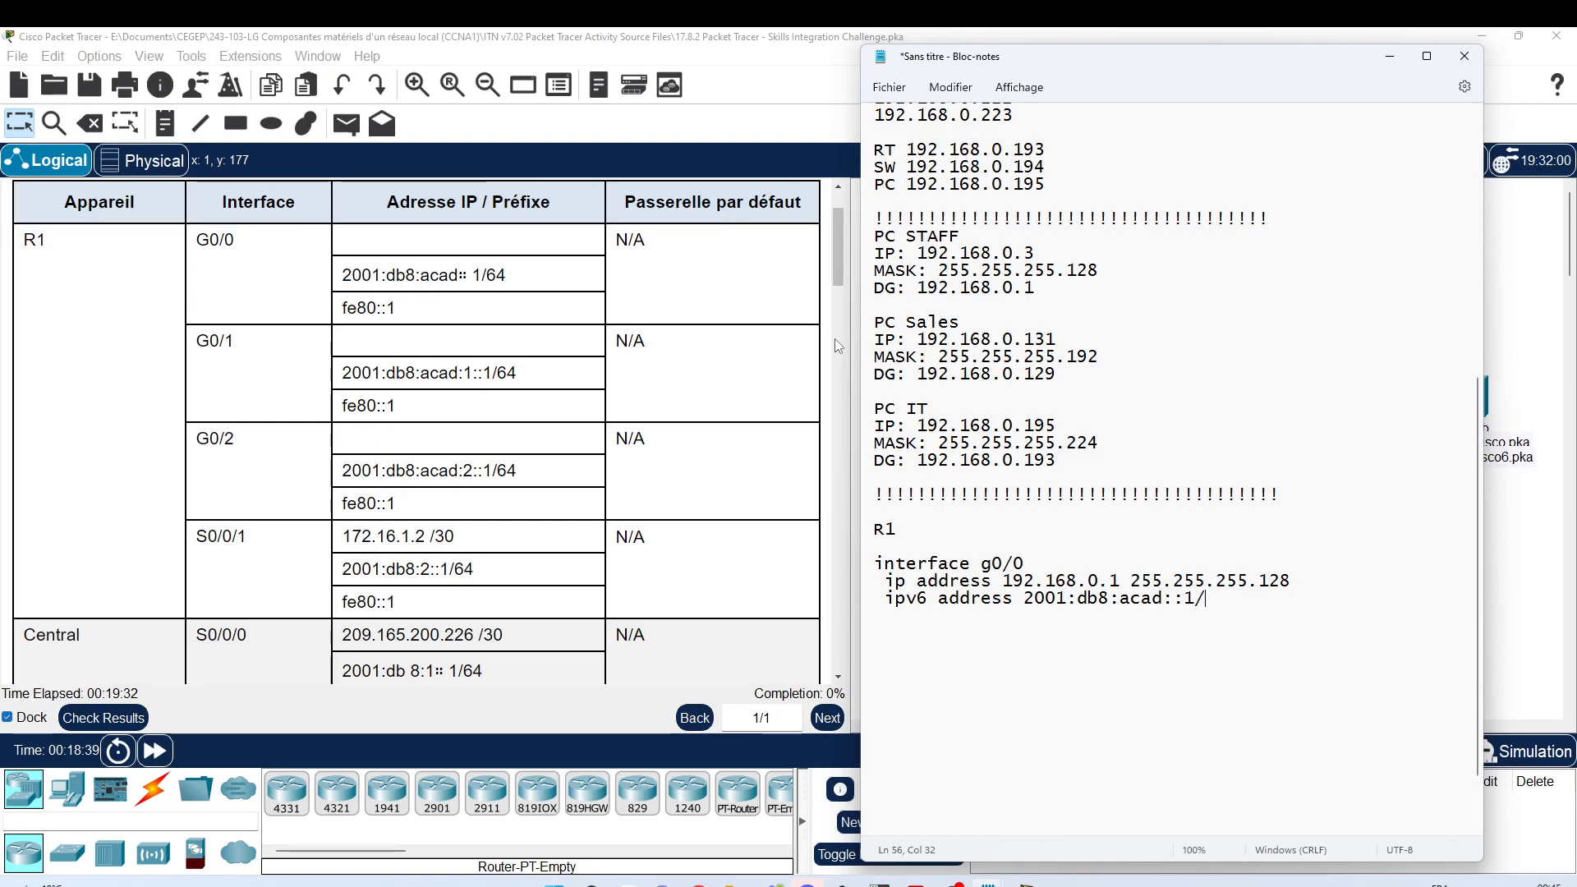
text(64)
key(Return)
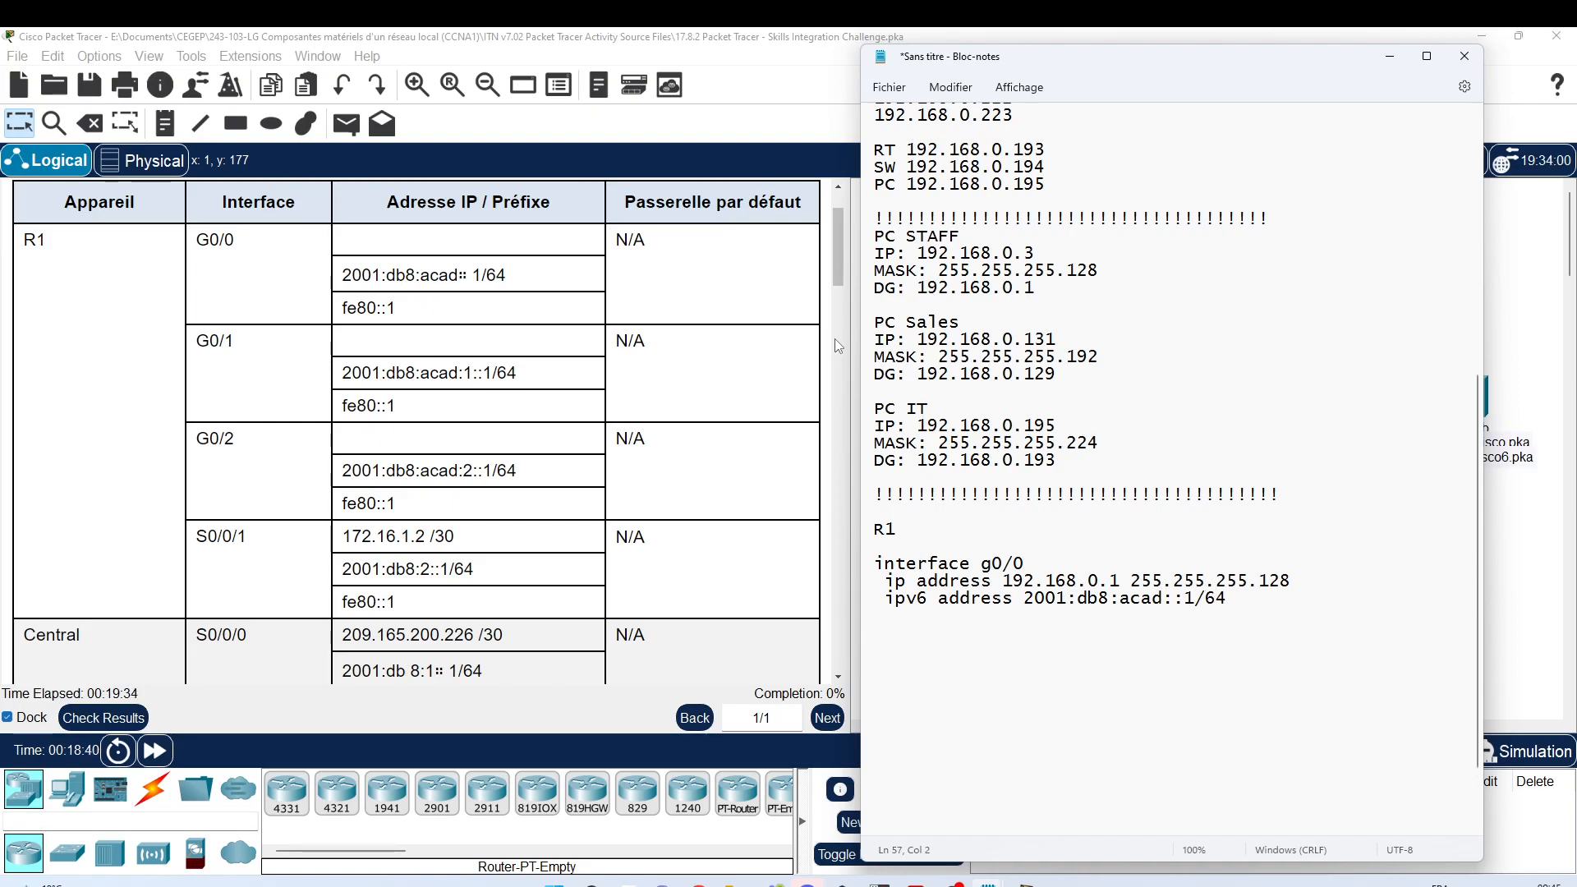
text(ipv6 addres)
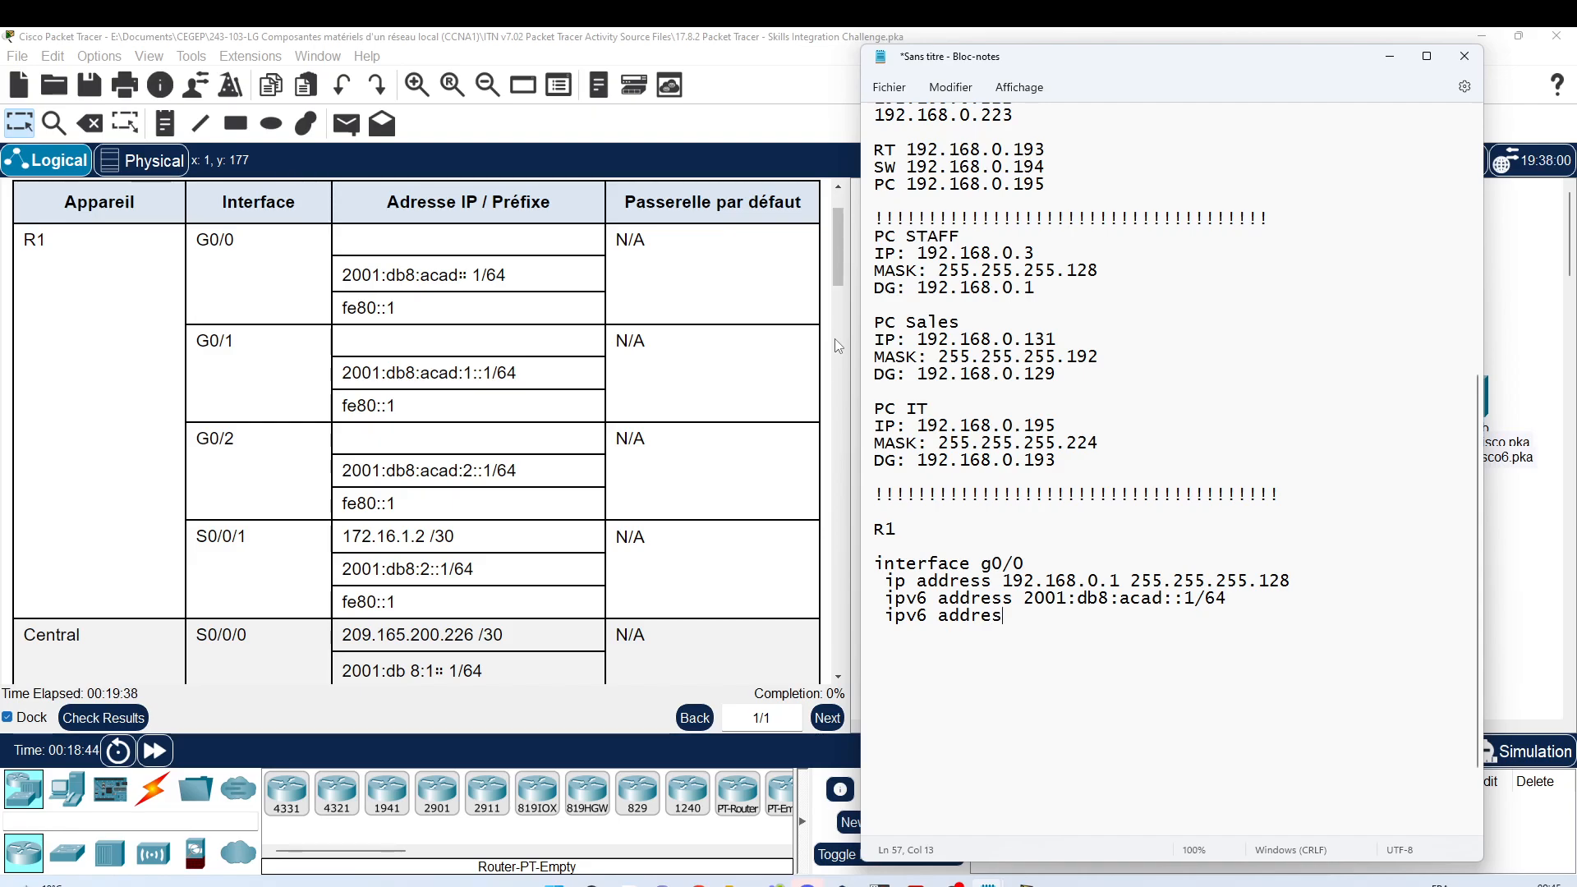
text(s fe80::)
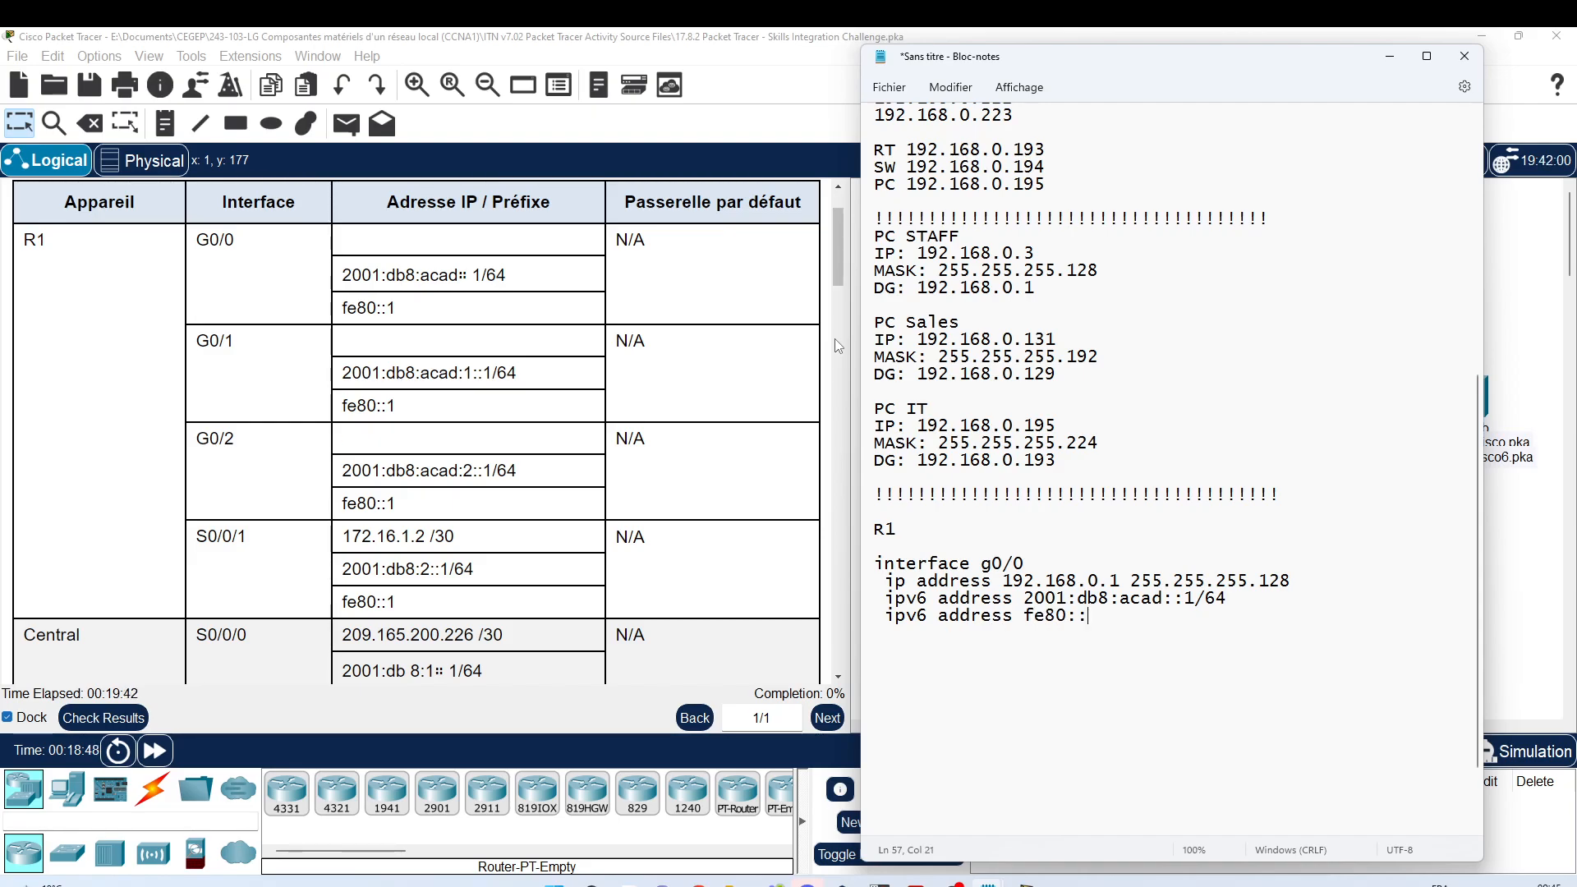
text(1 link)
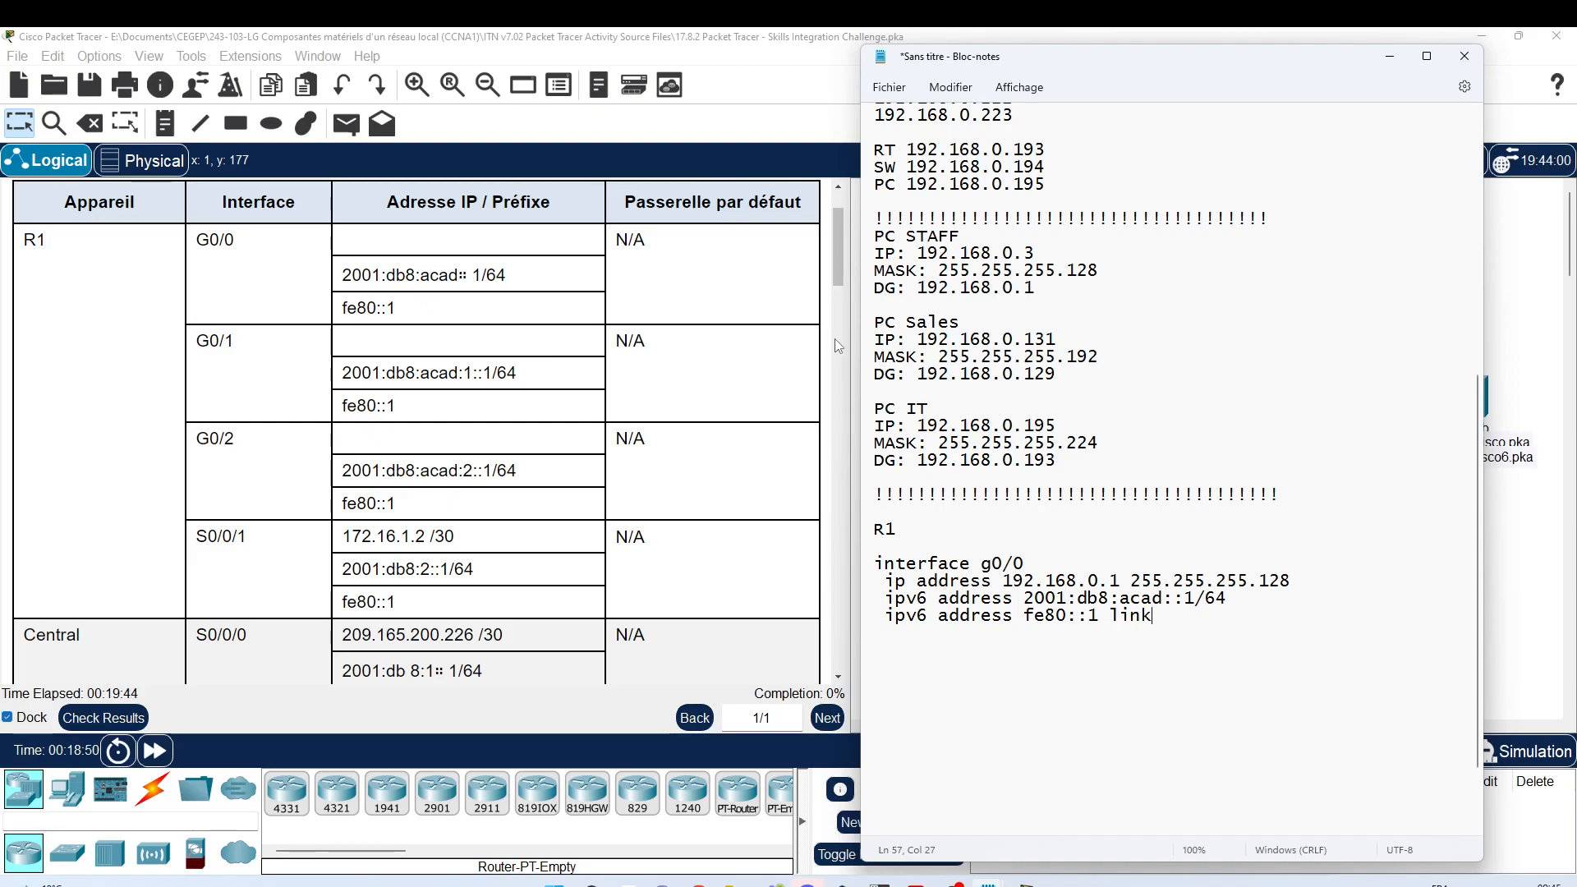
text(-local)
Step: Add 'no shutdown' and 'exit' to the g0/0 block, followed by a blank line
key(Return)
text(no shutdo)
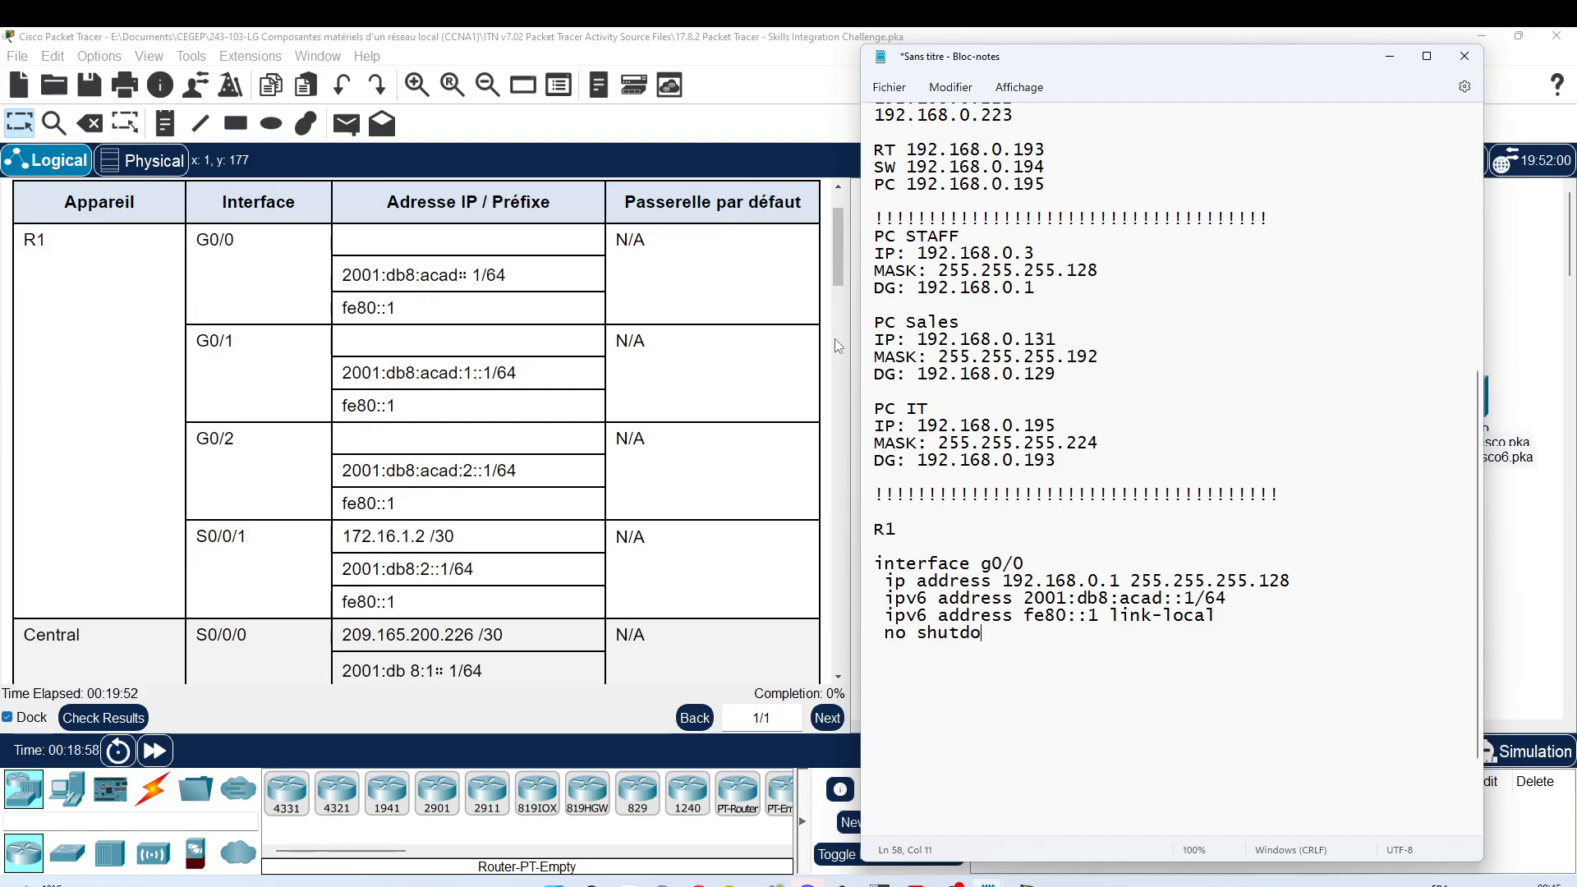
text(wn  )
text(exit)
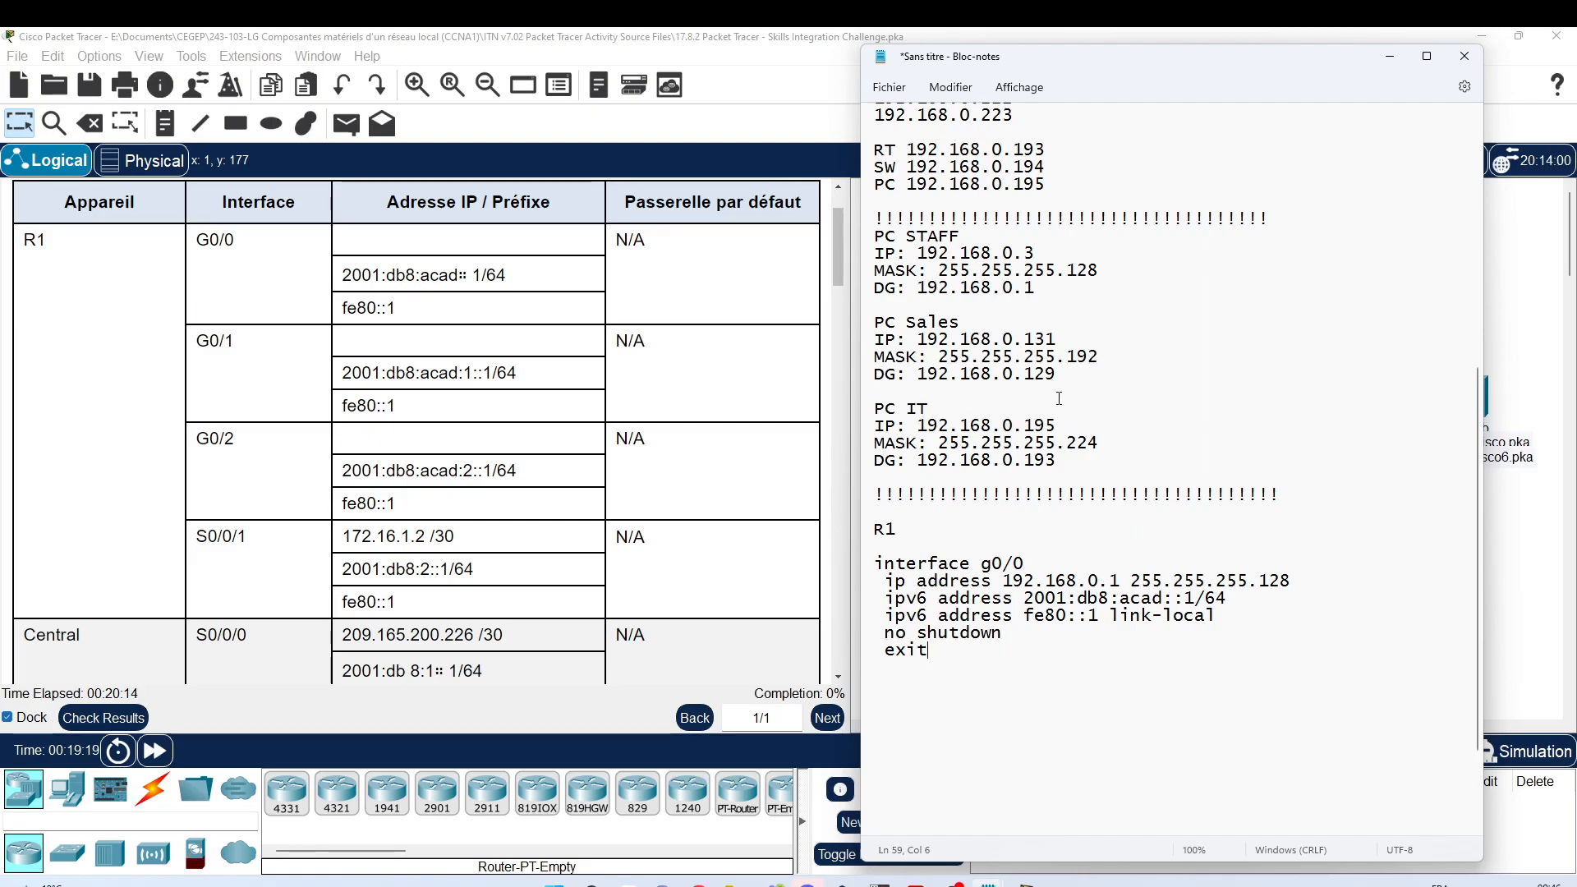
scroll(1084, 602, down, 1)
key(Return)
key(Return)
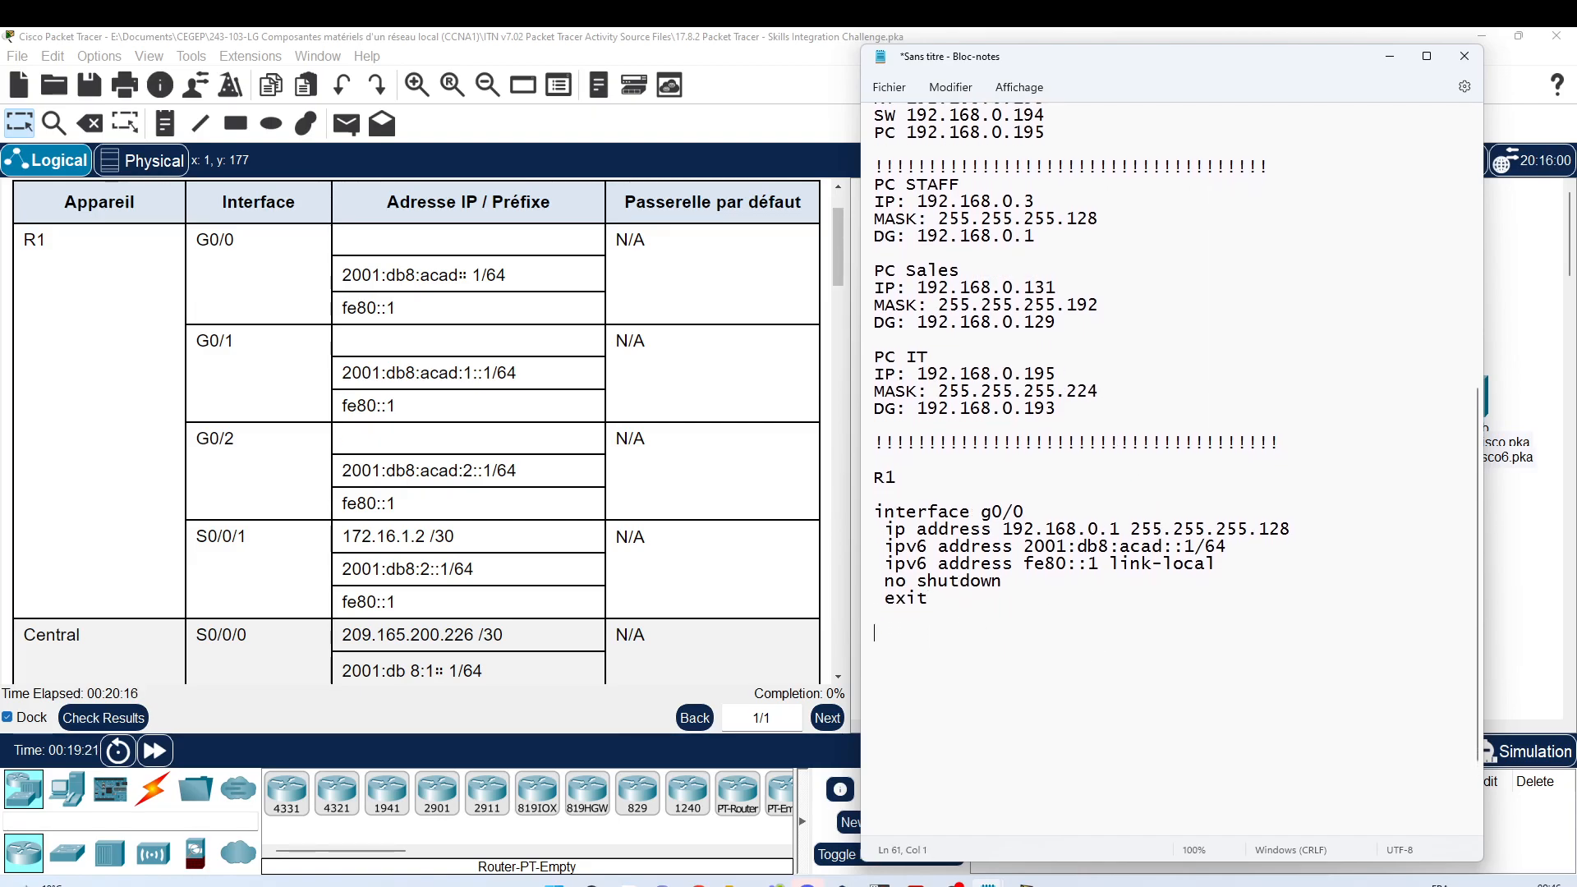
Step: Duplicate the g0/0 block below it and rename the copy to interface g0/1
drag(879, 505, 928, 608)
key(ctrl+c)
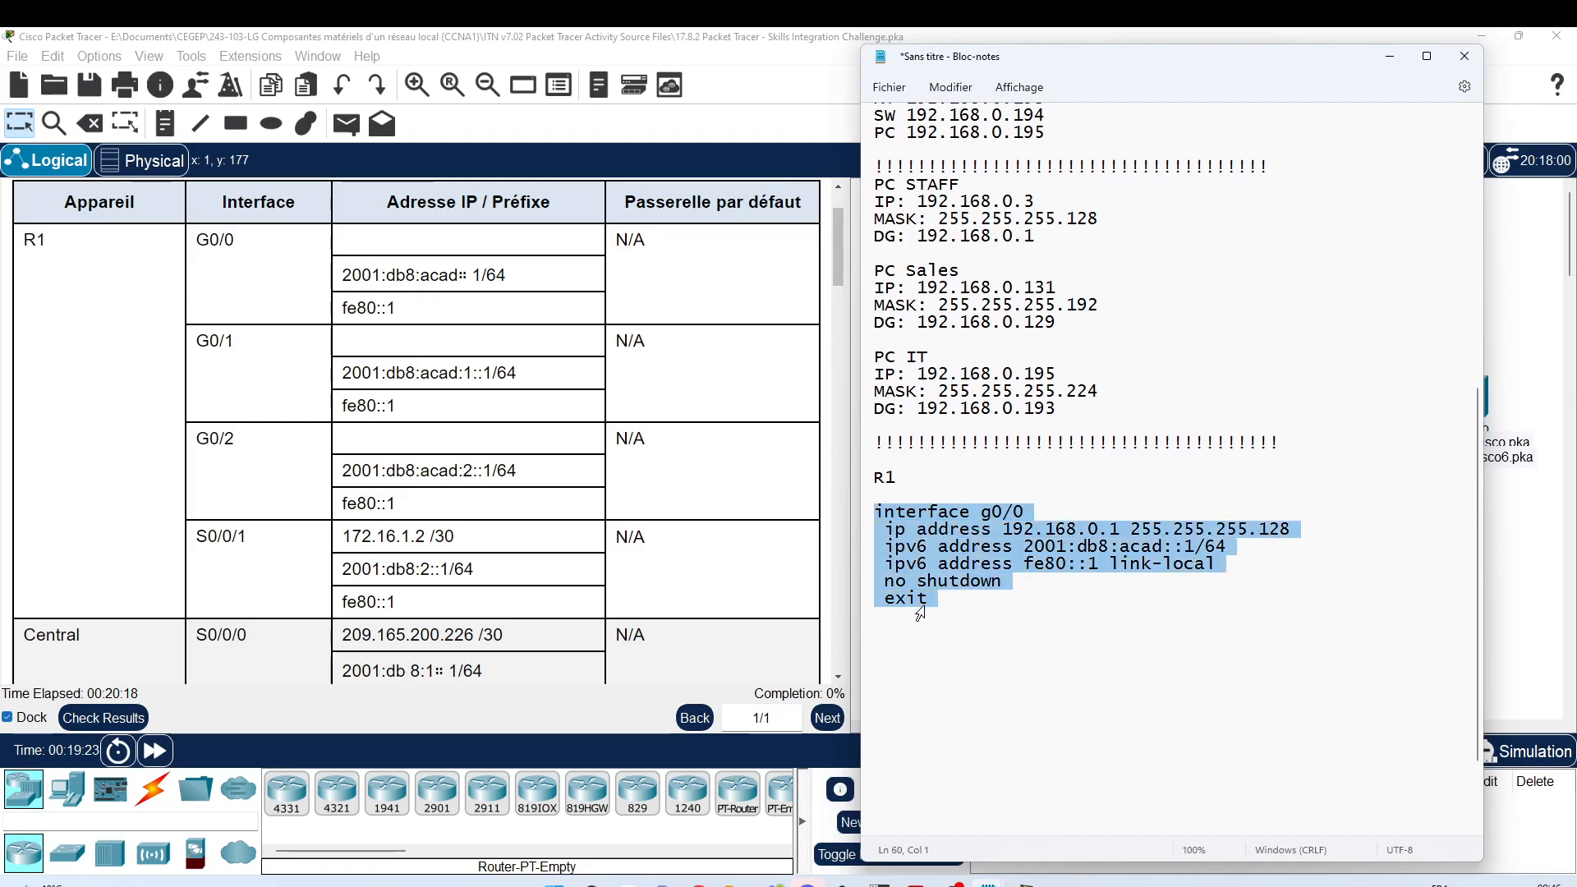
click(928, 612)
key(Return)
key(ctrl+v)
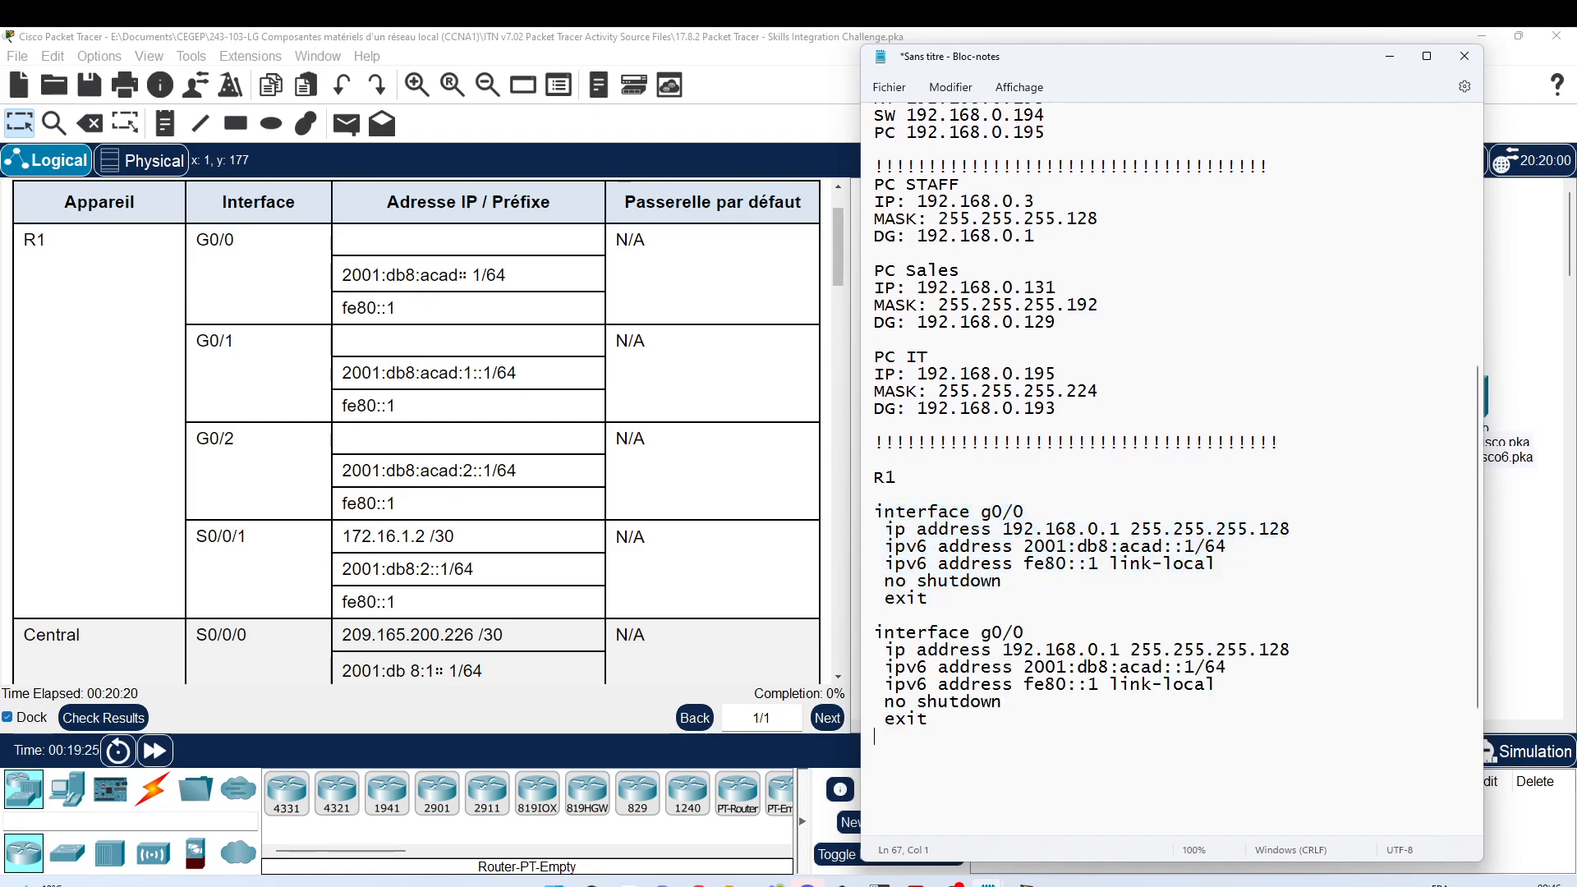
click(1019, 631)
key(Delete)
text(1)
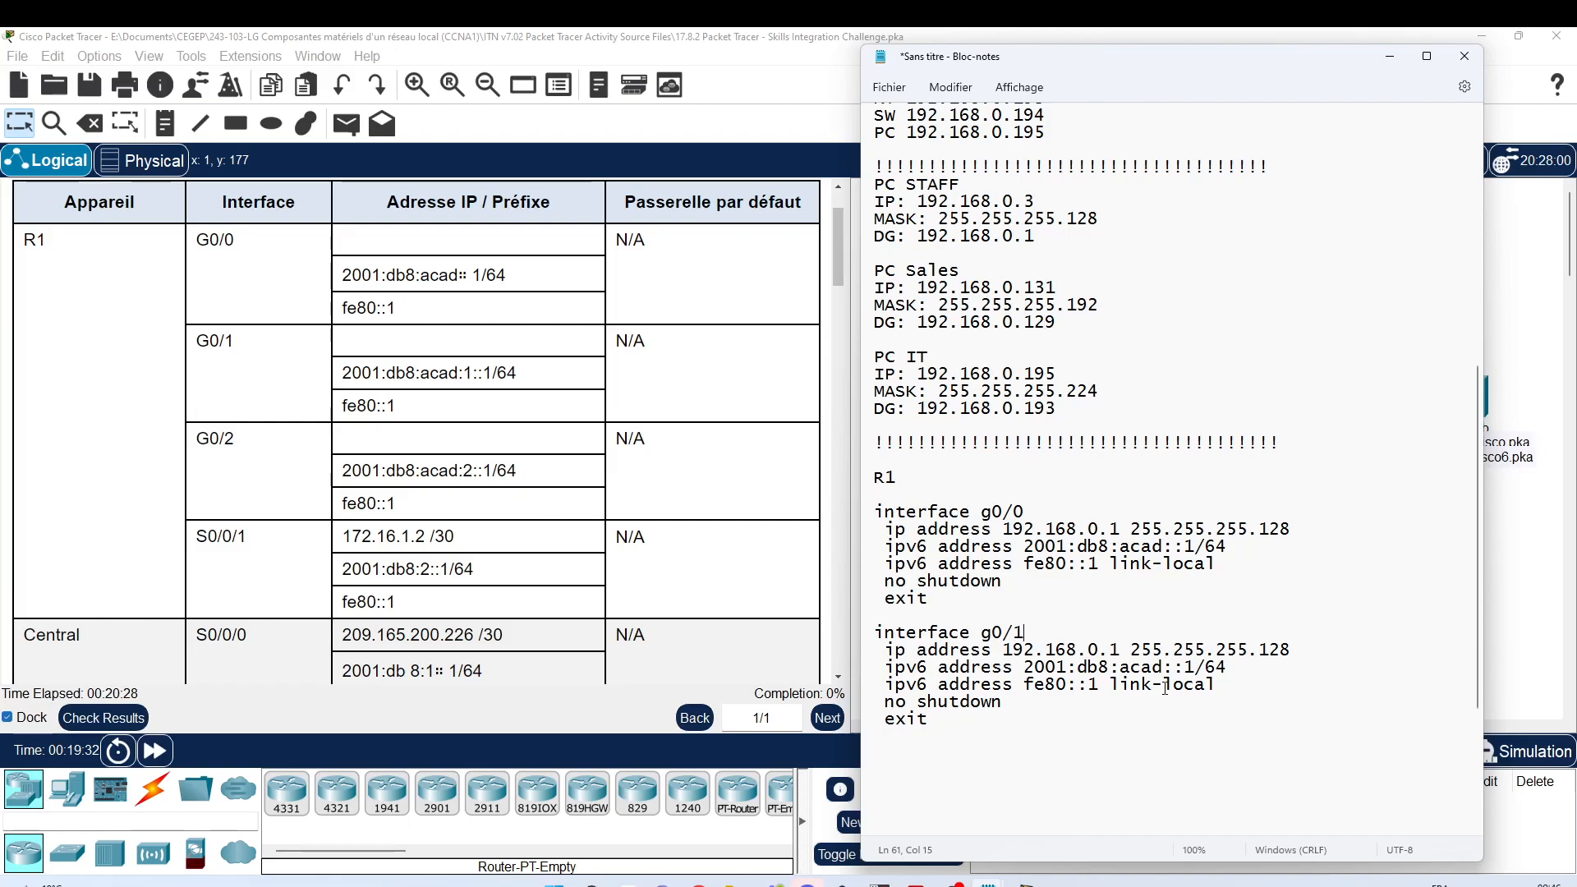
Step: Change the g0/1 addresses to 192.168.0.129 255.255.255.192 and 2001:db8:acad:1::1/64
click(1124, 649)
text(29)
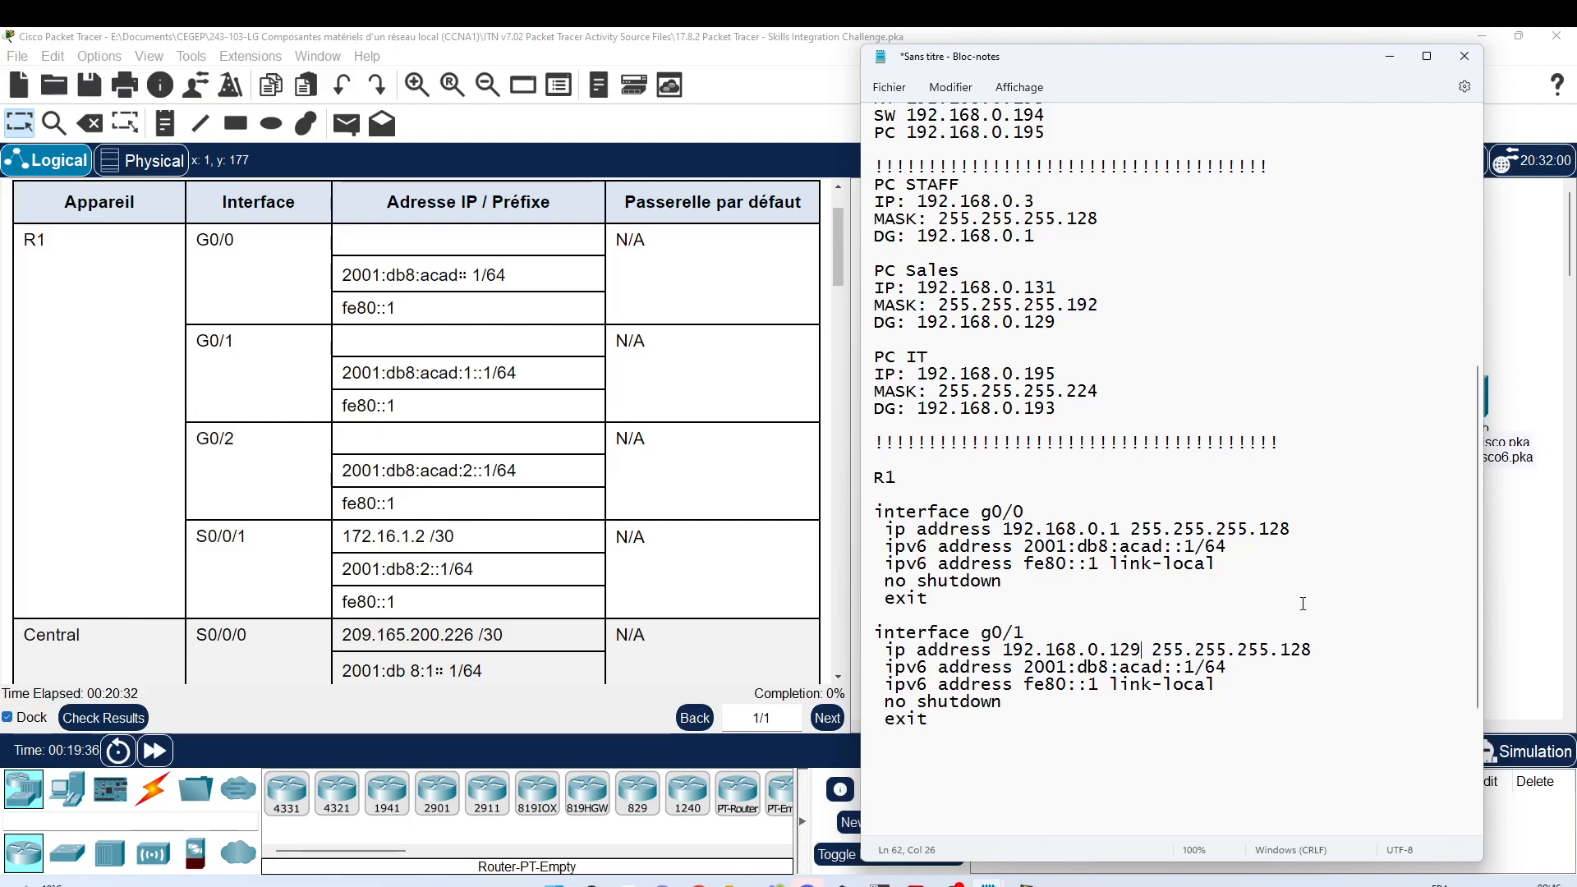
click(1295, 648)
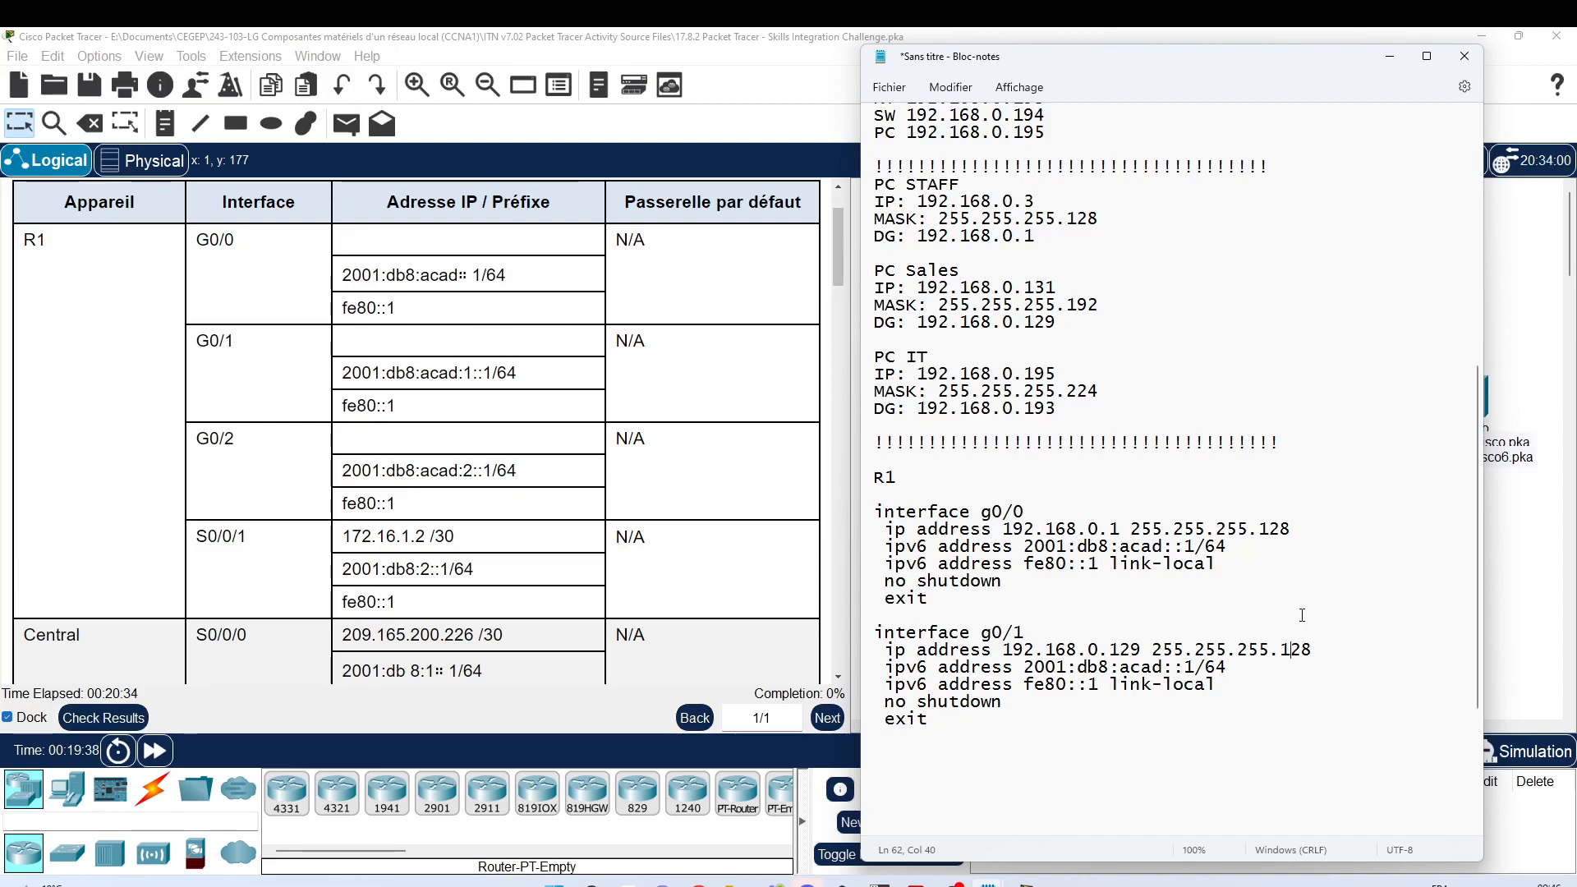
text(92)
key(Delete)
click(1174, 667)
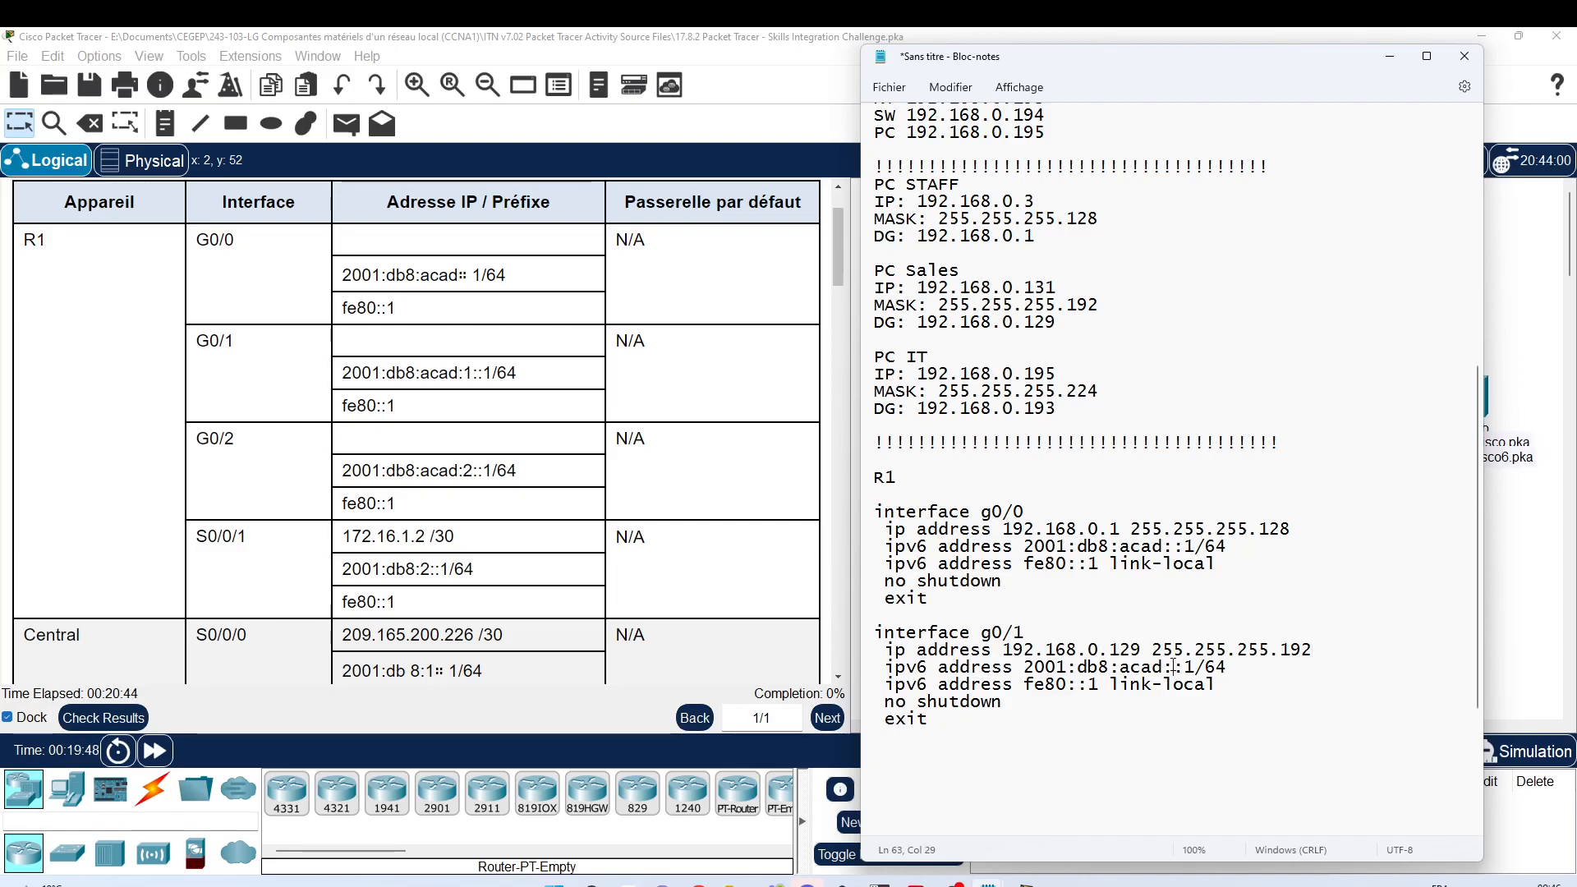
text(1:)
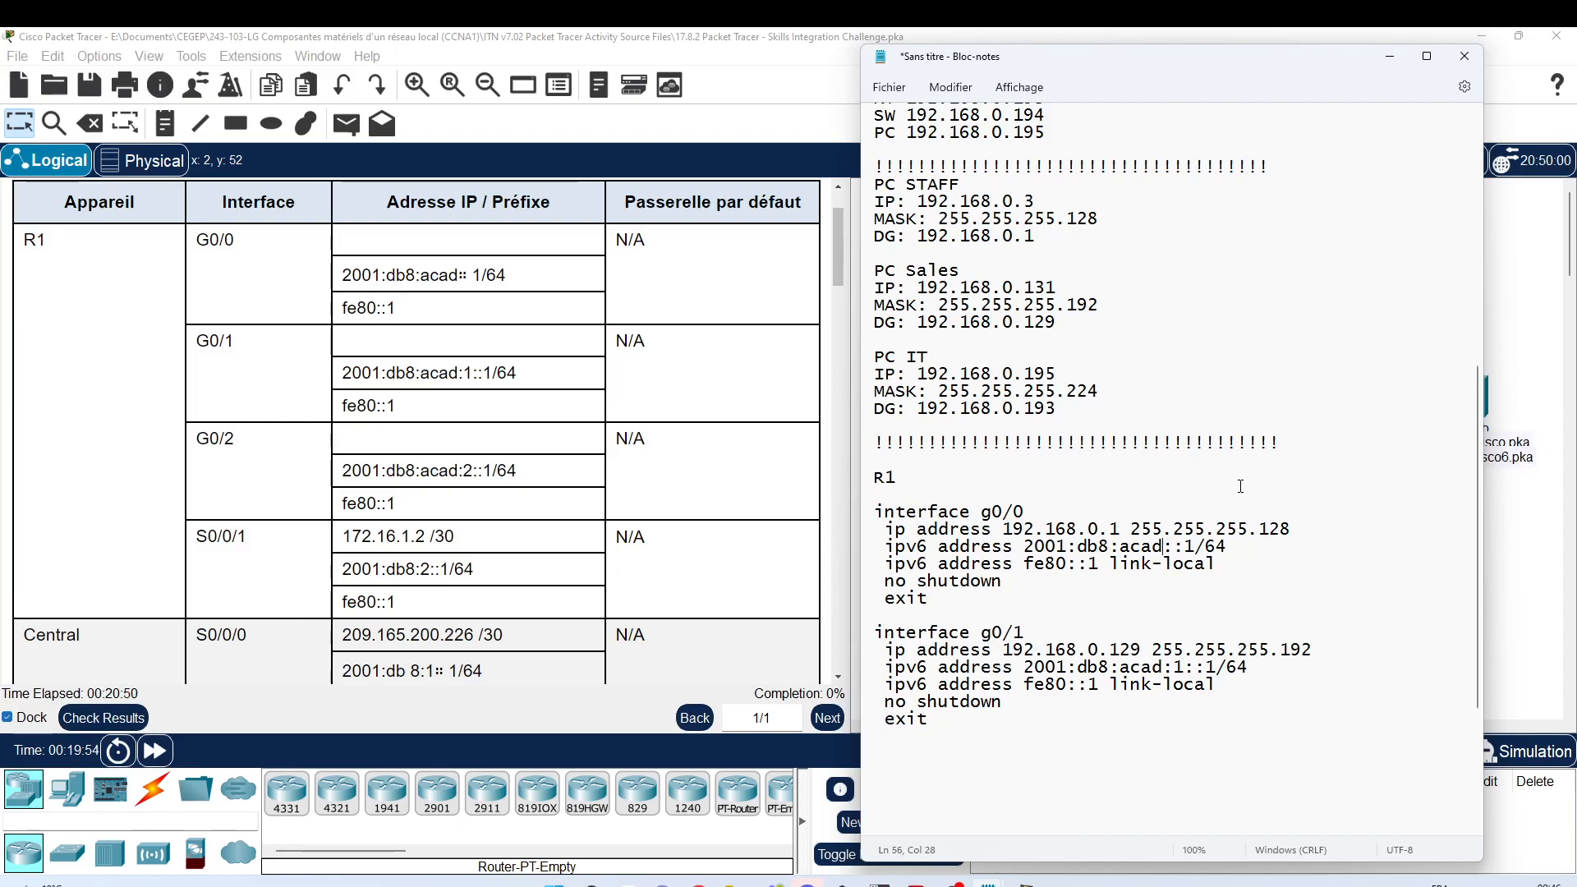
text(:0)
key(BackSpace)
key(BackSpace)
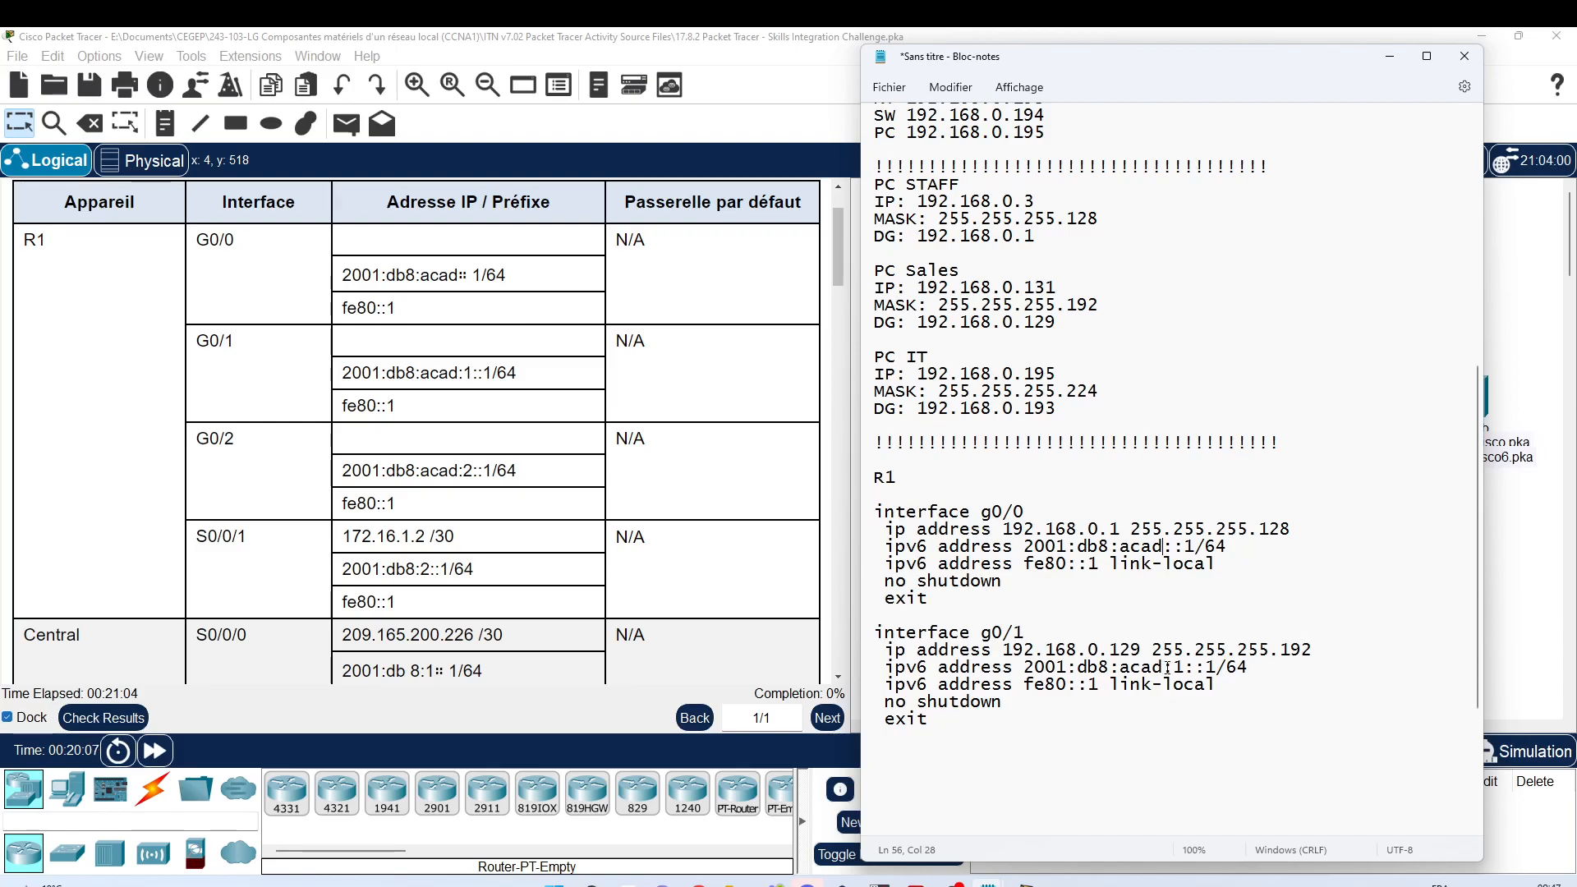
click(921, 631)
key(Home)
key(shift+Down)
key(shift+Down)
key(shift+Down)
key(shift+Down)
key(shift+Down)
key(shift+Down)
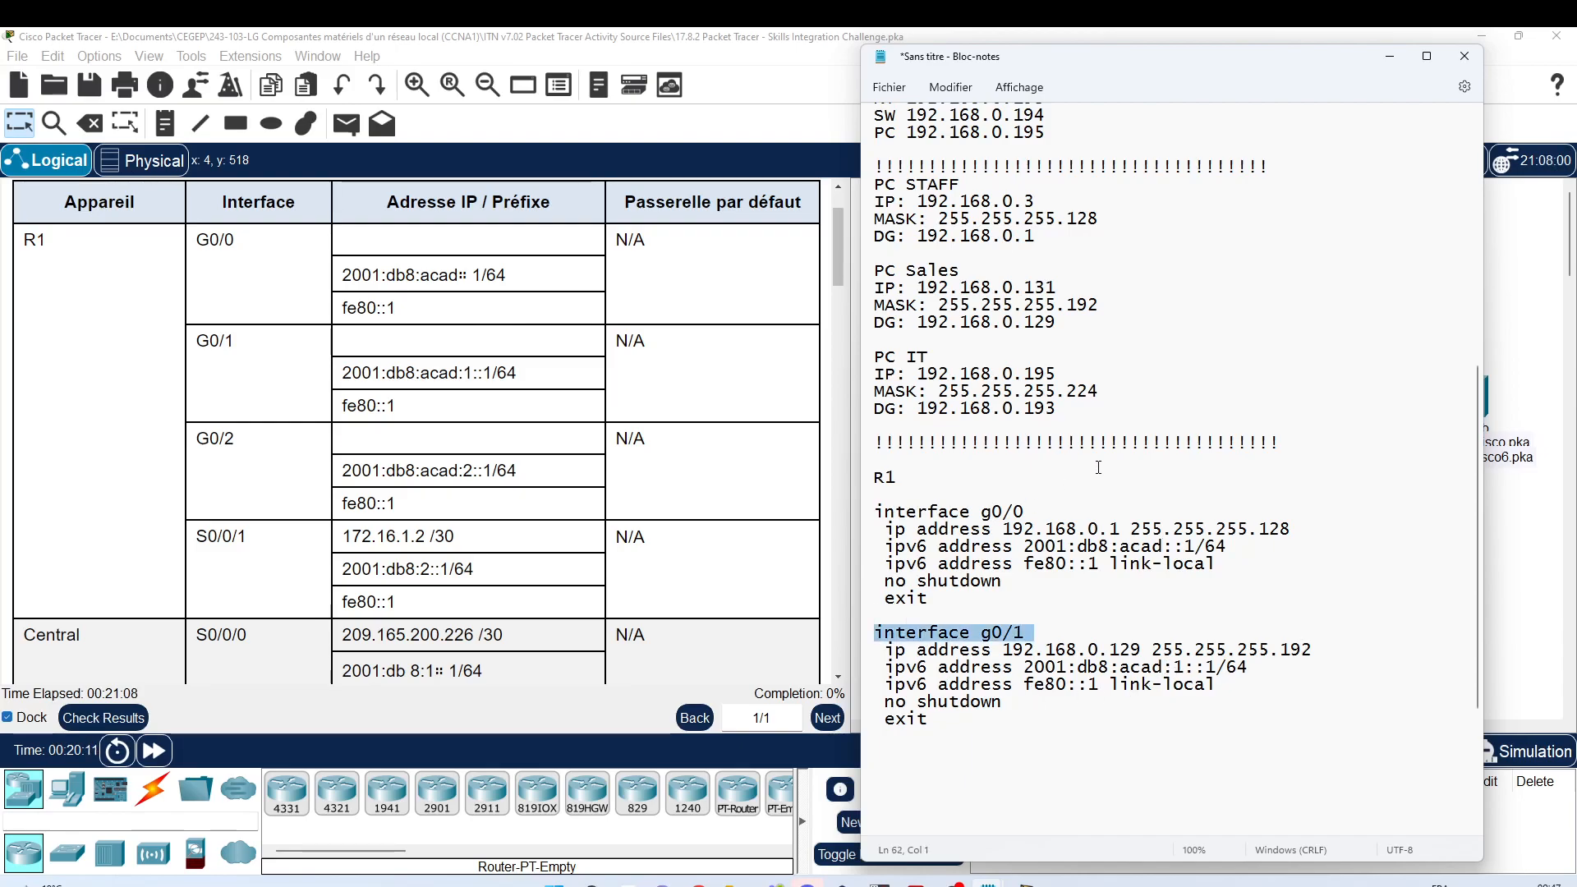
Step: Paste a copy of the g0/1 block below it and rename it interface g0/2
key(ctrl+c)
key(Right)
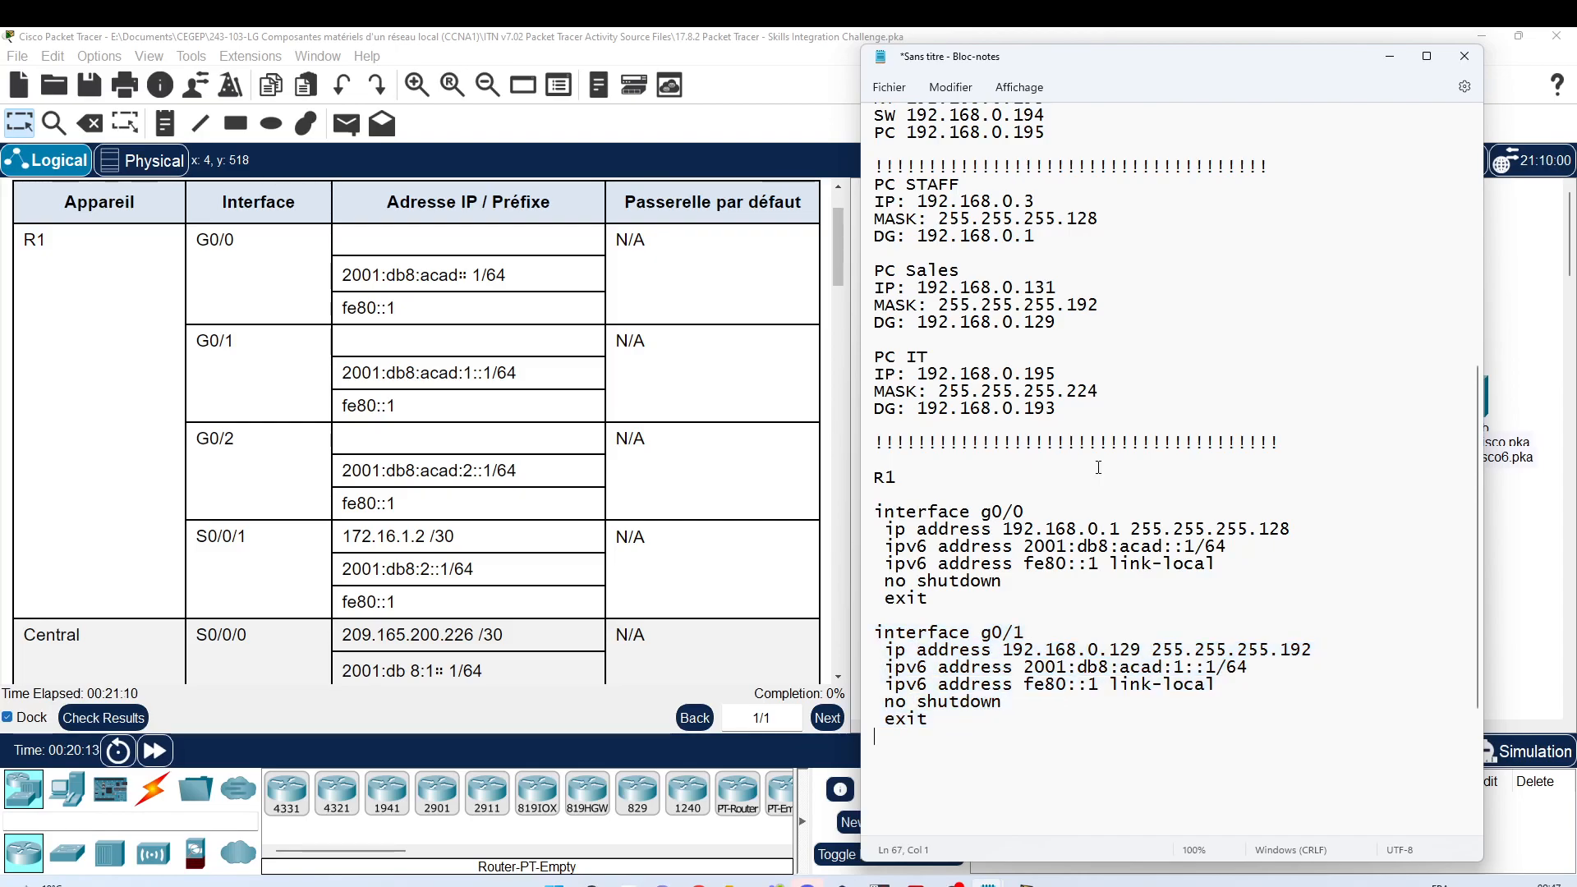
key(Return)
key(ctrl+v)
scroll(1081, 475, down, 1)
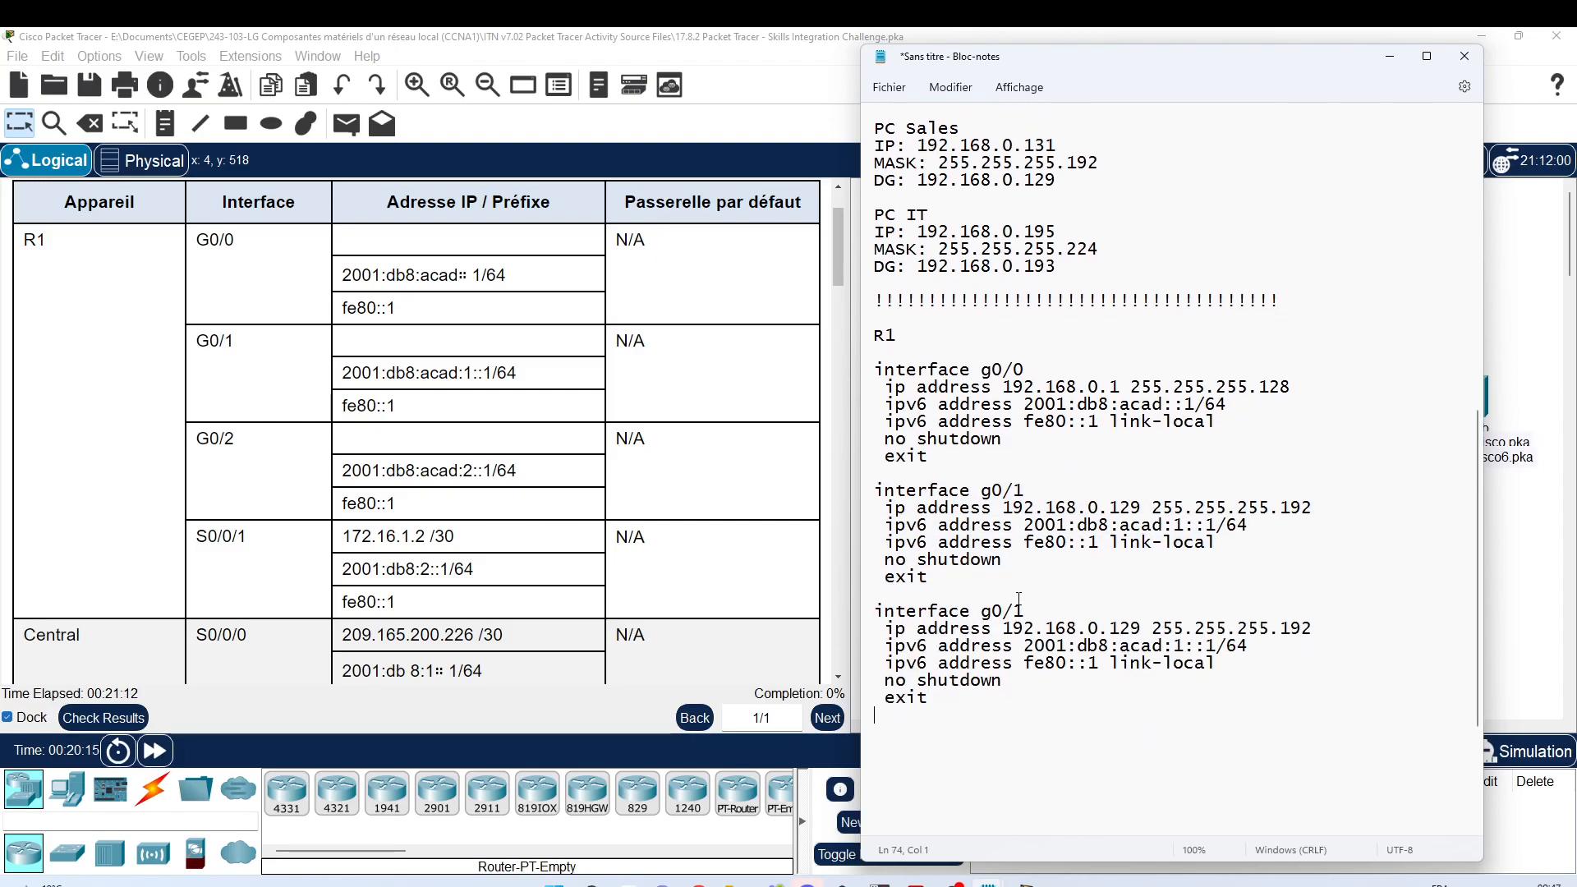
click(1013, 610)
key(shift+Right)
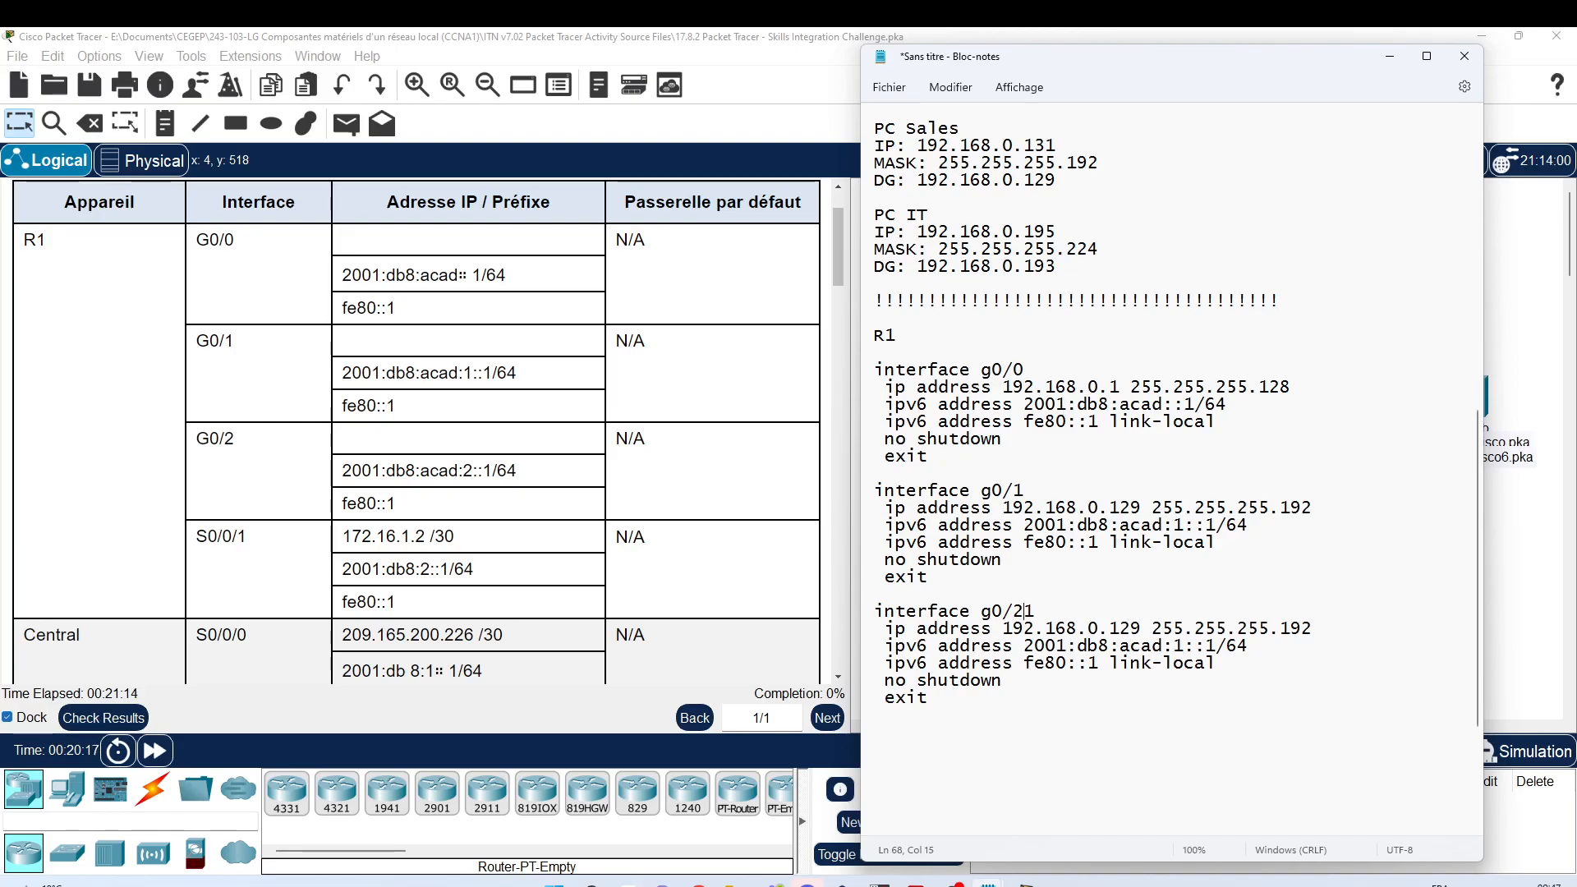
text(2)
Step: Change the g0/2 addresses to 192.168.0.193 255.255.255.224 and 2001:db8:acad:2::1/64
click(1122, 629)
text(9)
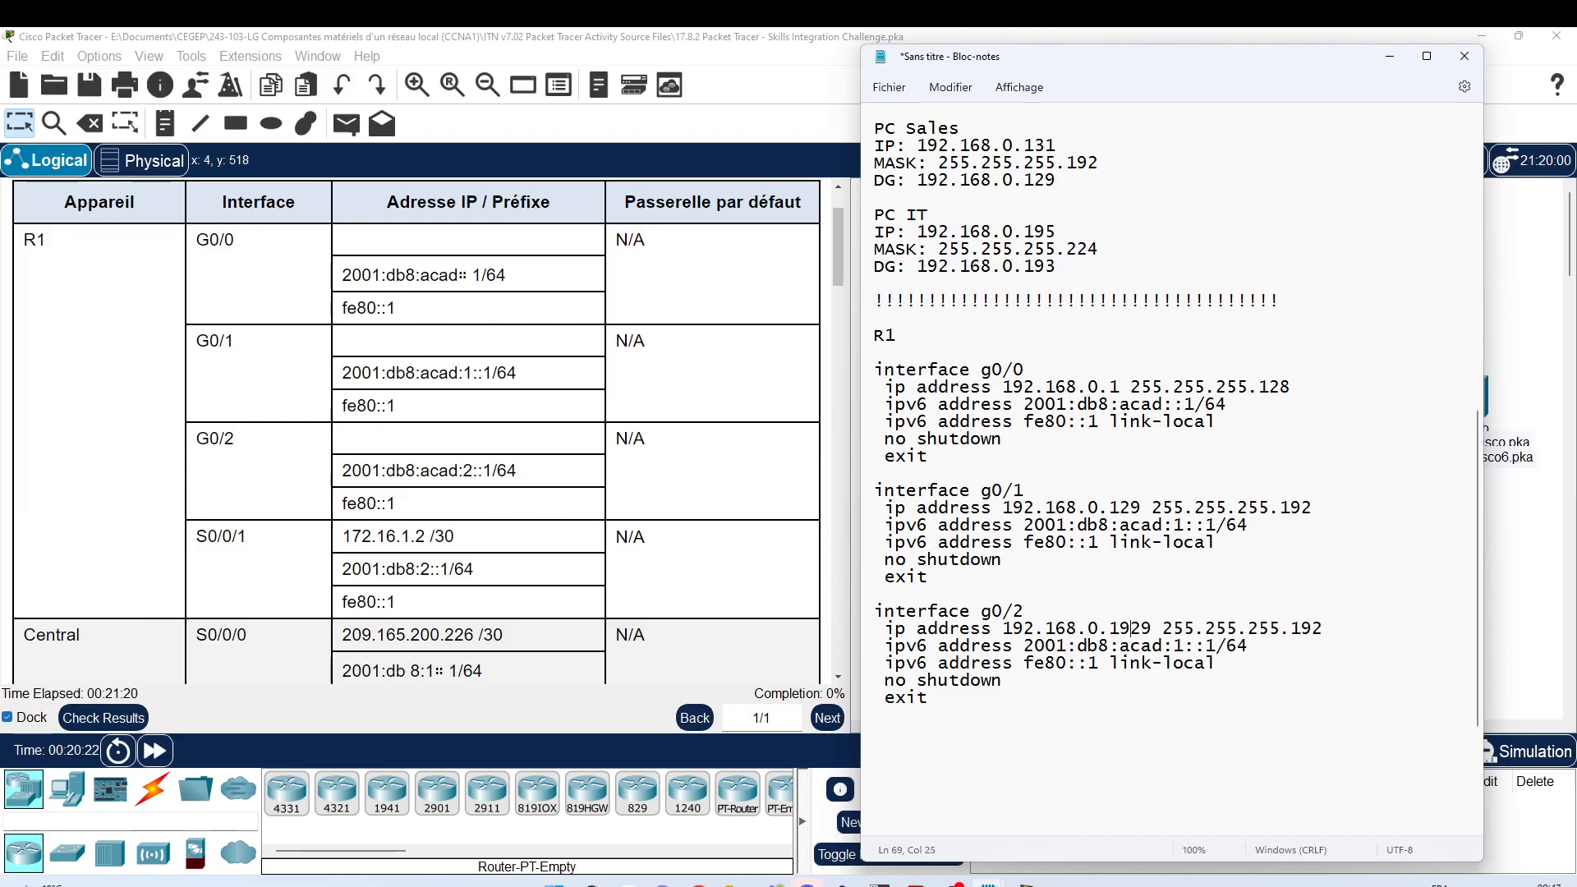
text(3)
key(Delete)
key(Delete)
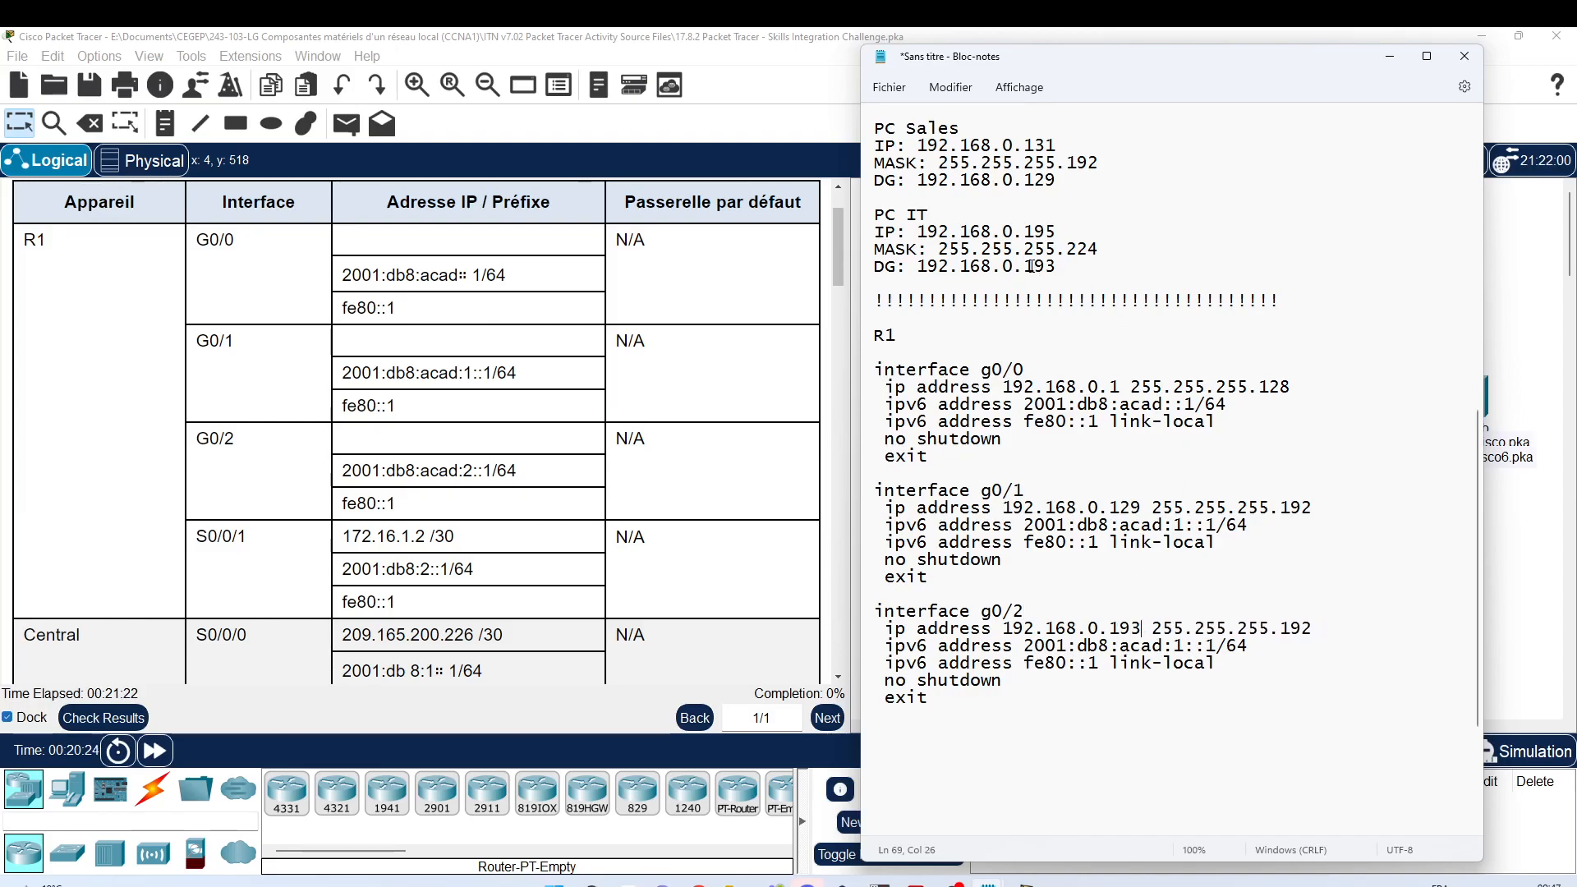
click(1284, 629)
text(2)
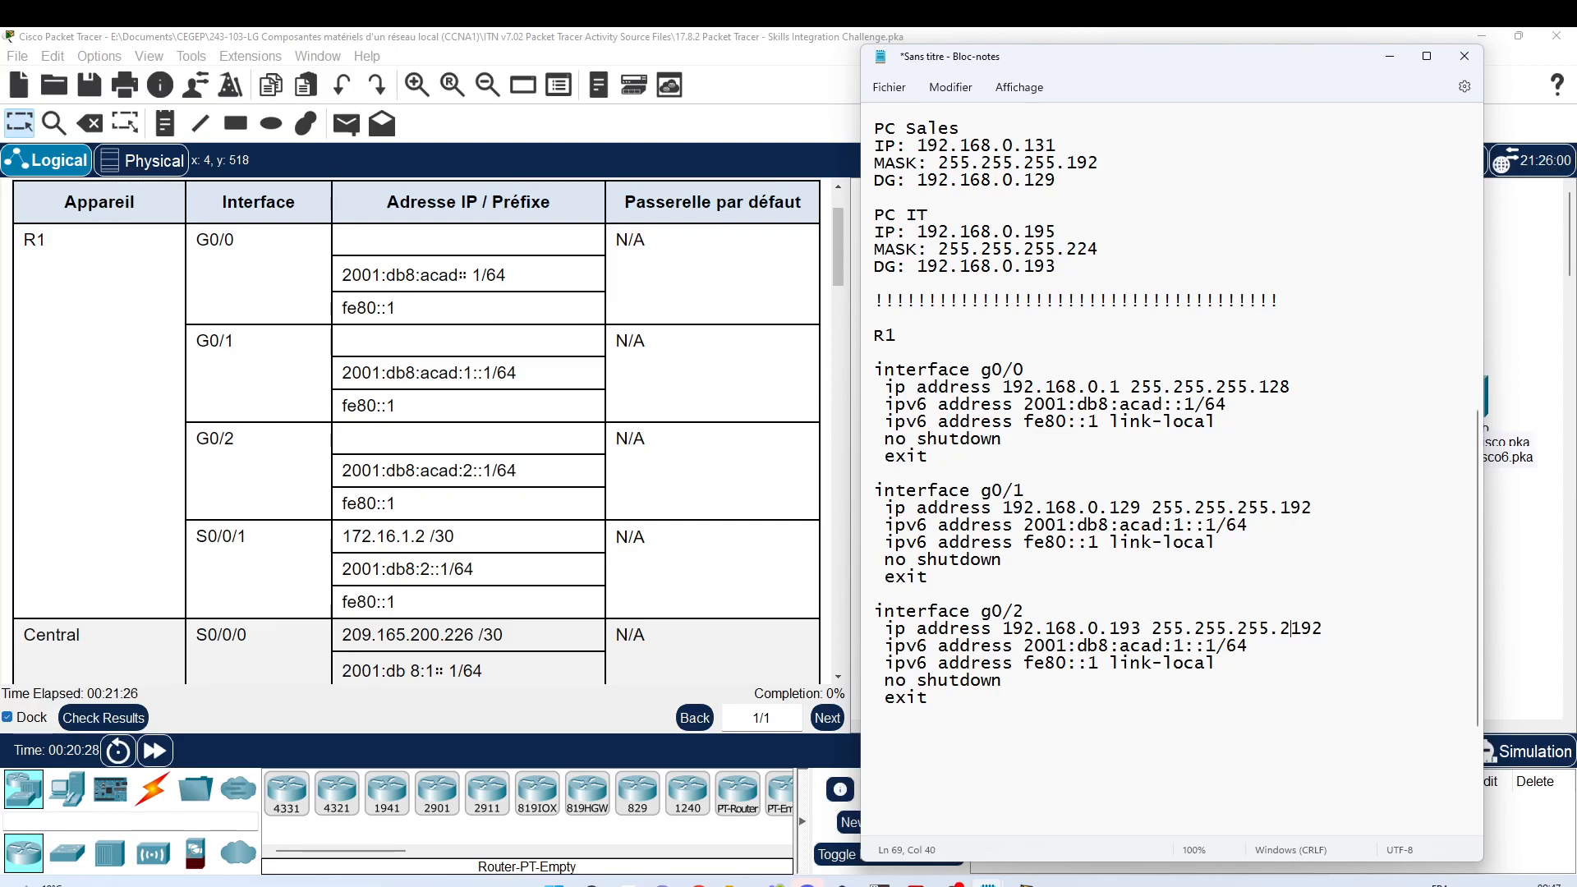
text(24)
key(Delete)
key(Delete)
key(Delete)
key(Delete)
text(2)
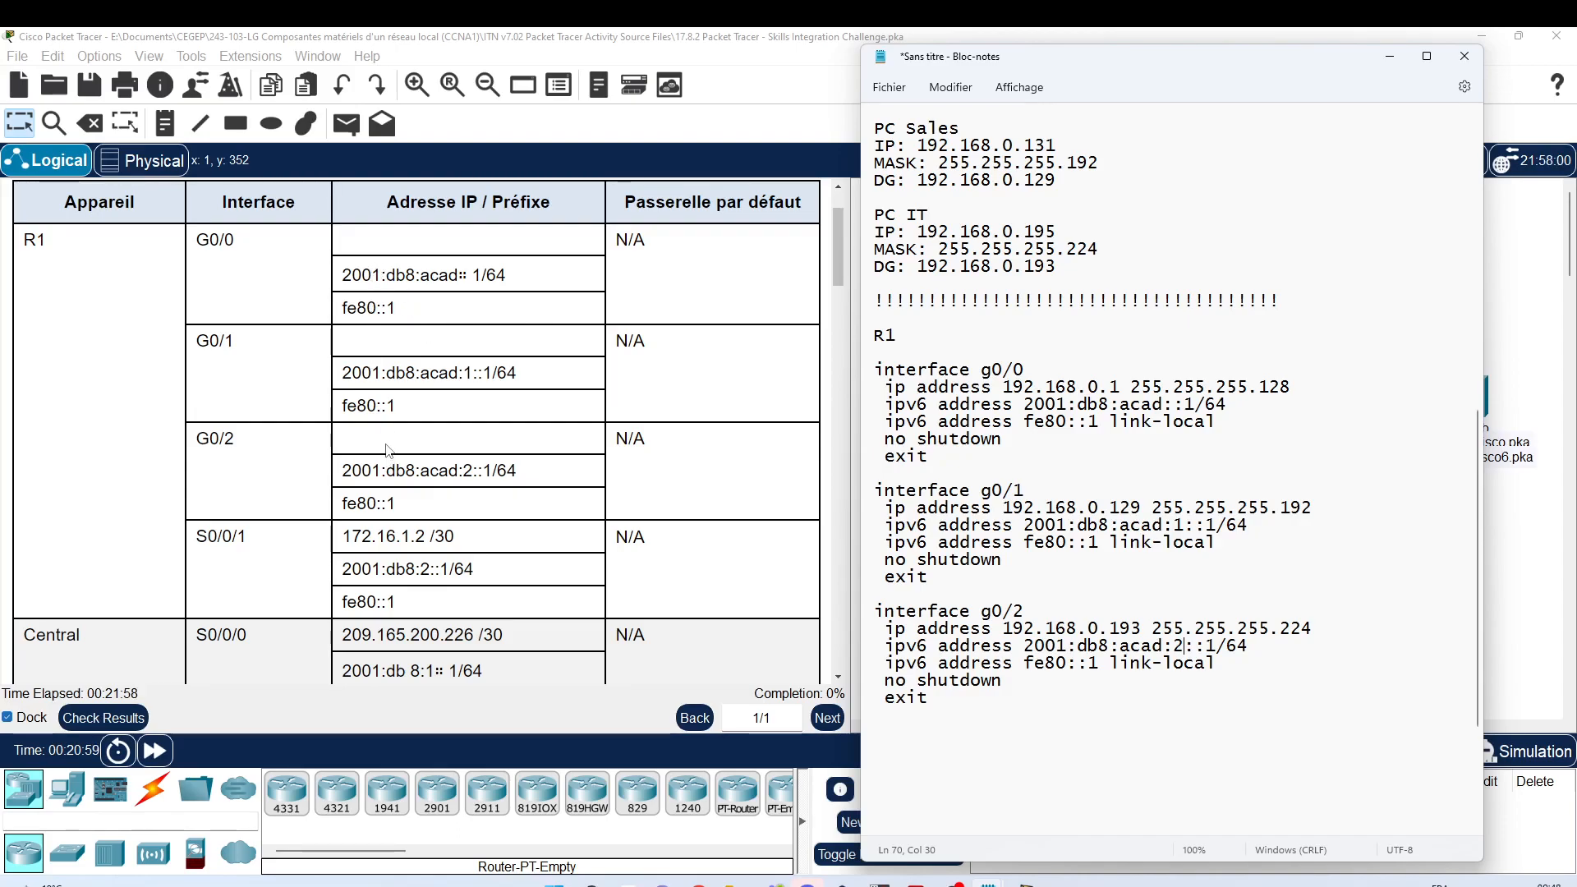
scroll(1102, 573, down, 2)
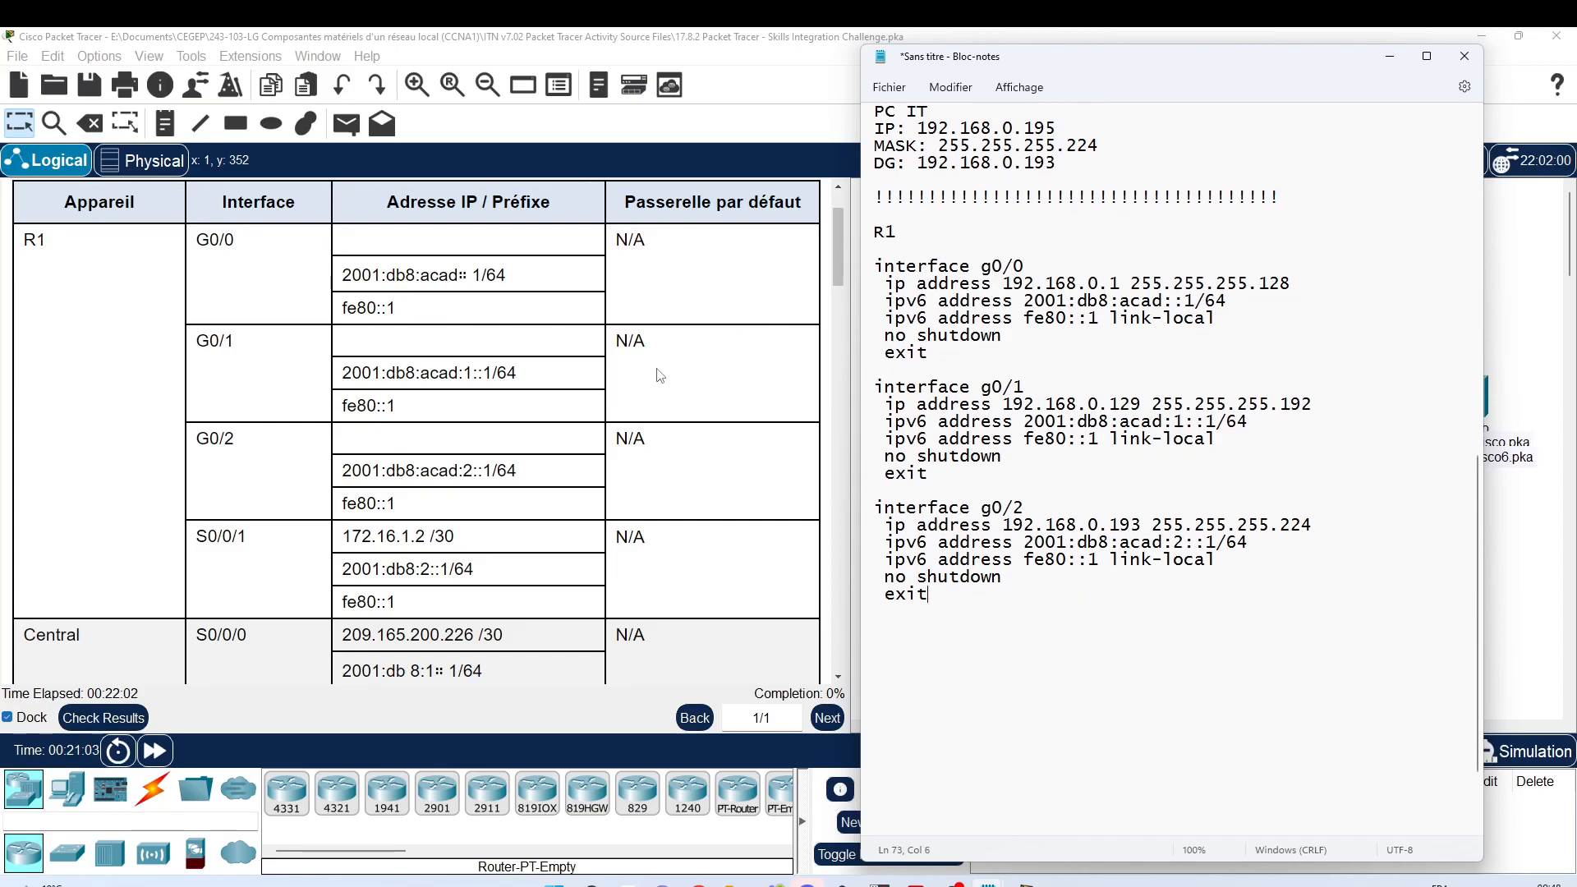
key(Return)
key(Return)
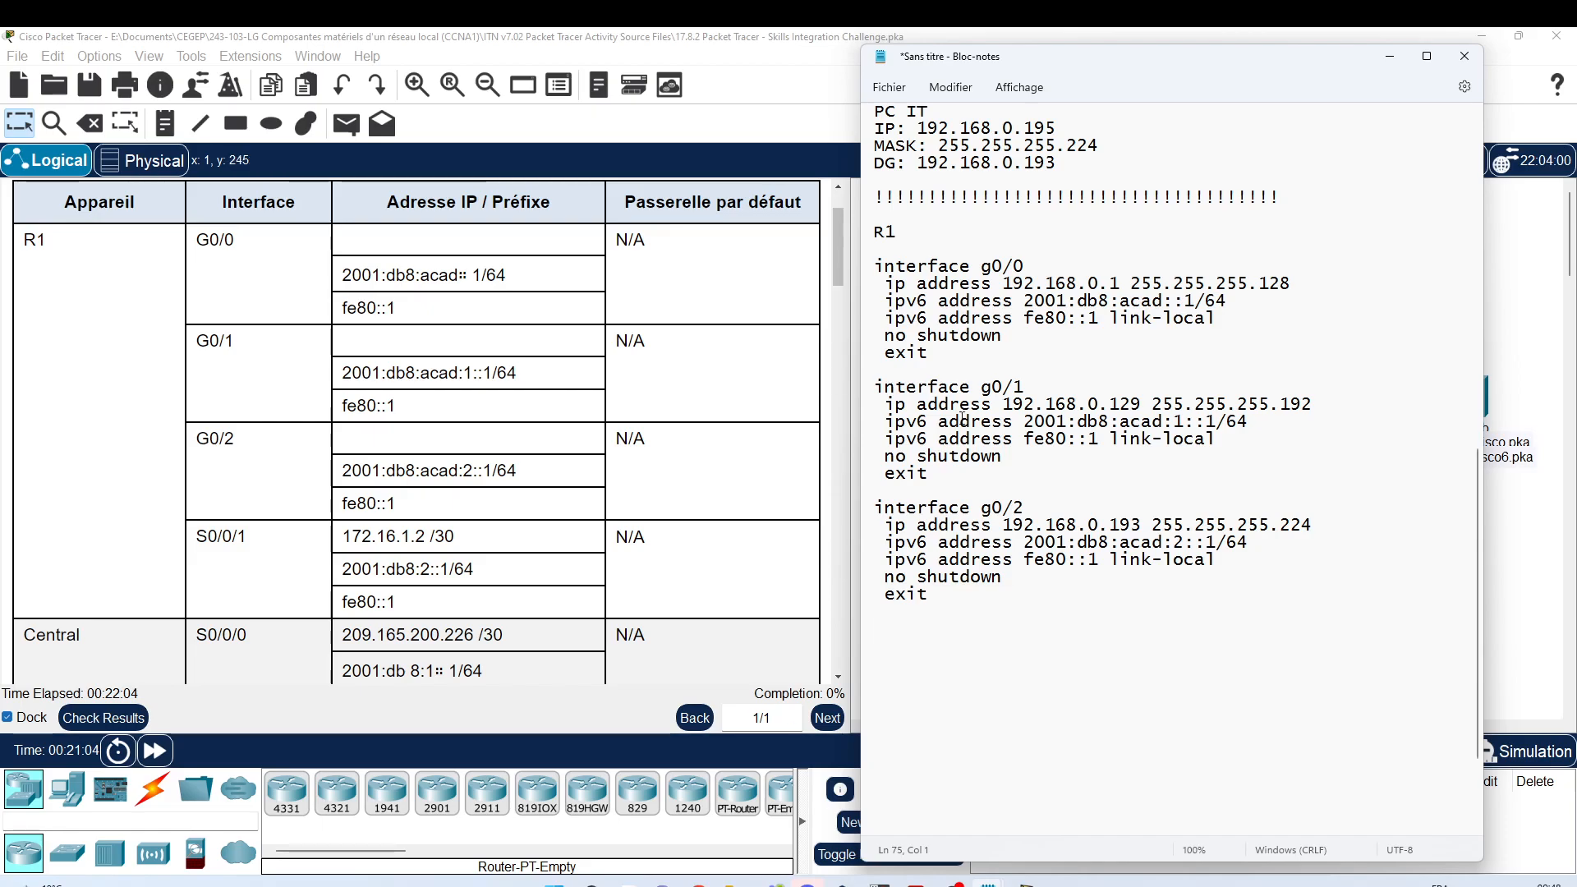
Step: Scroll the Packet Tracer instructions past the addressing table to the 'Configurations de R1' section
scroll(989, 362, up, 1)
scroll(989, 363, up, 3)
scroll(997, 524, down, 4)
scroll(686, 442, down, 3)
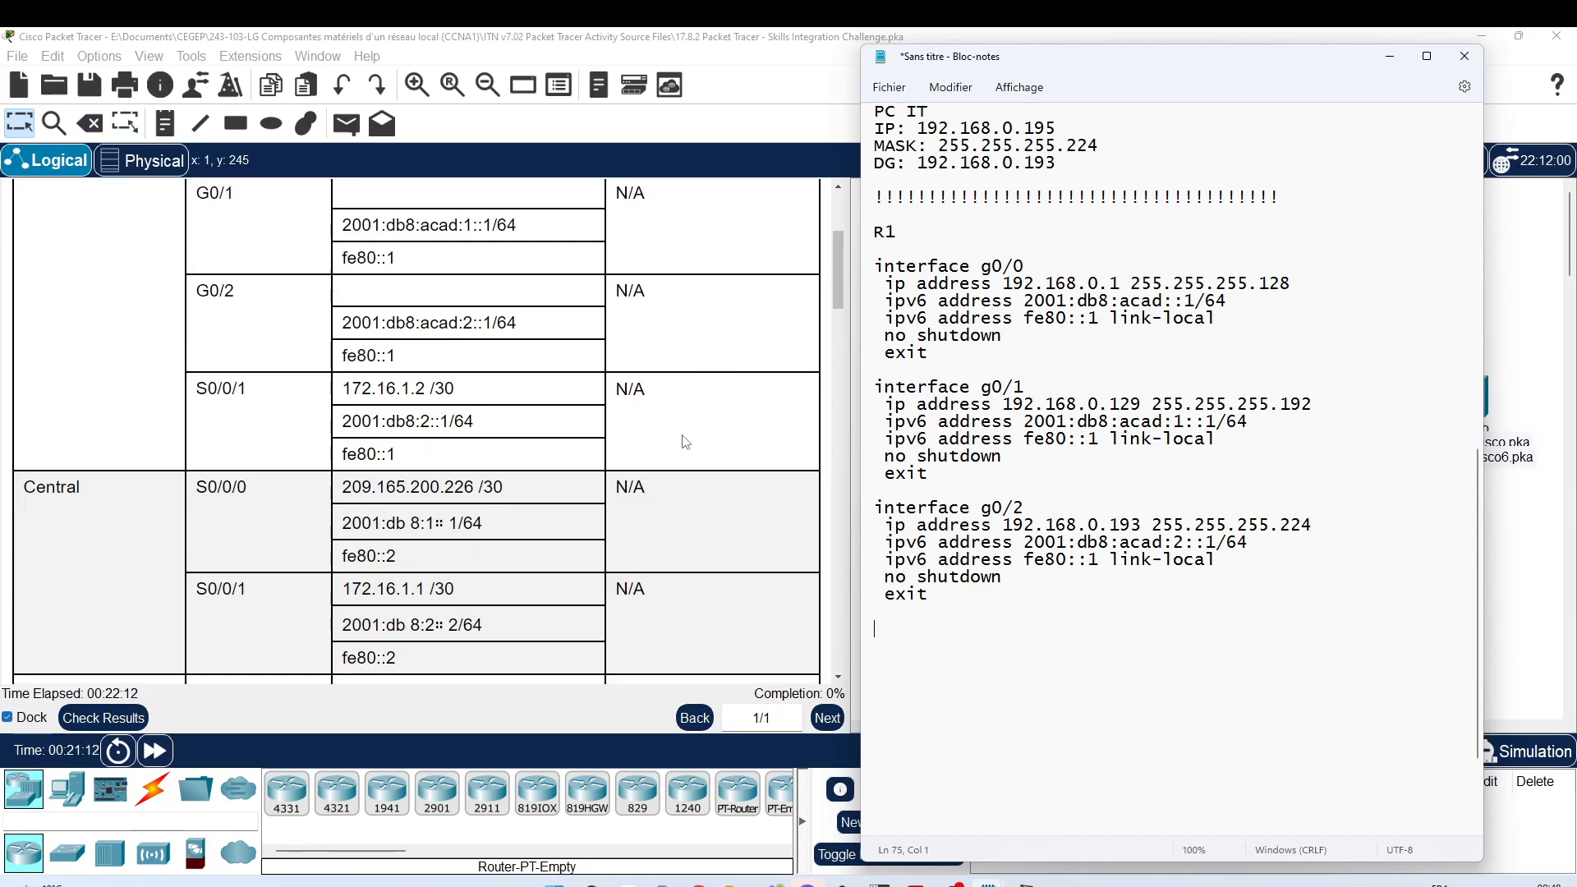
scroll(686, 442, down, 2)
scroll(682, 438, down, 4)
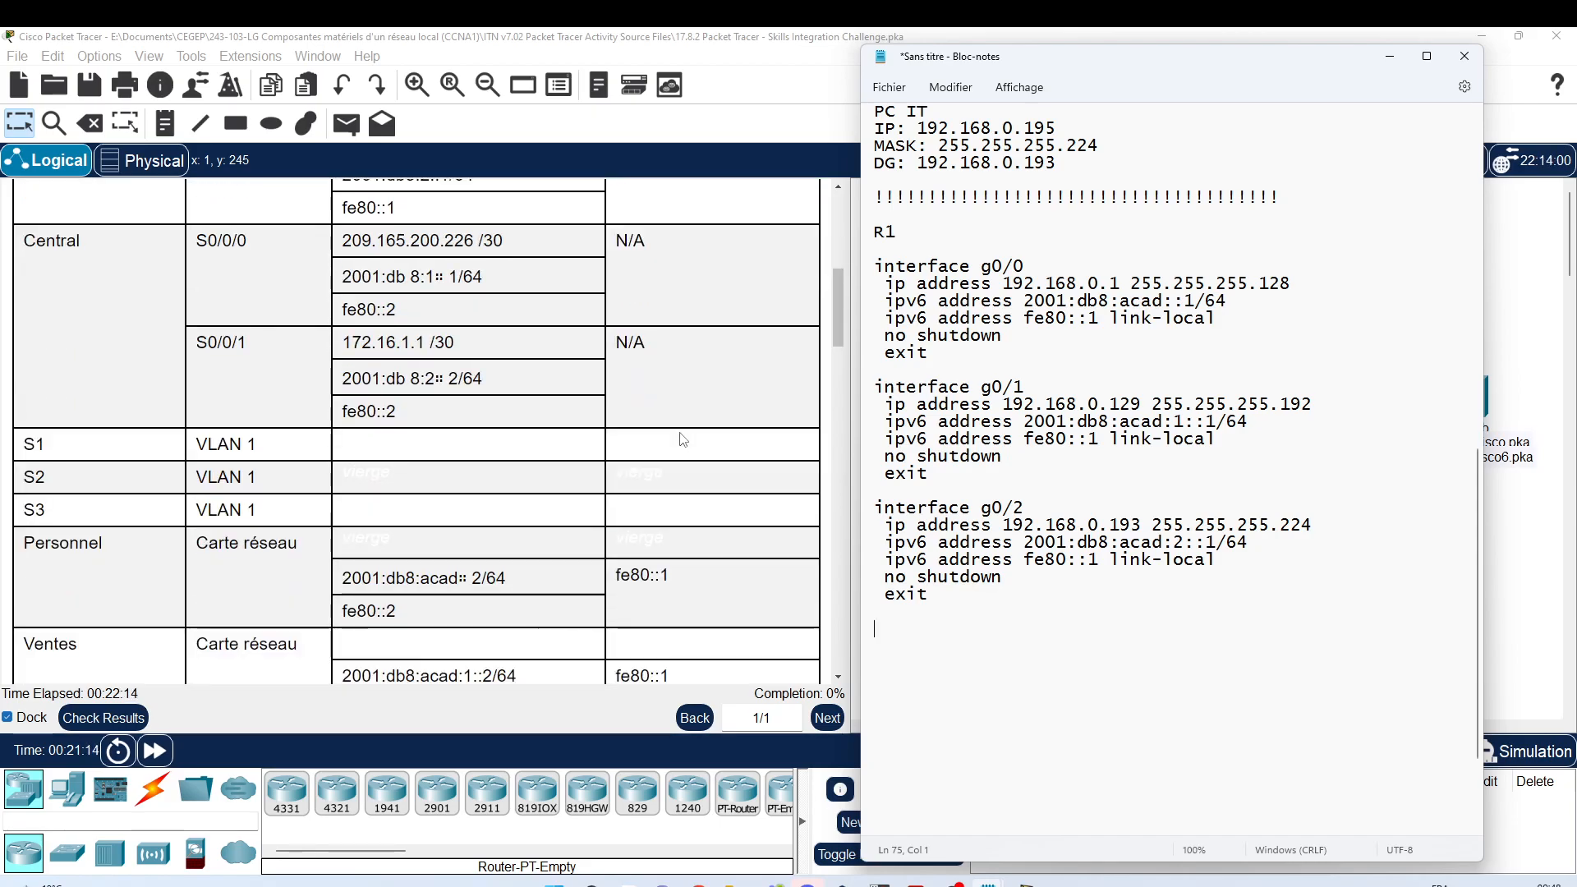
scroll(682, 438, down, 4)
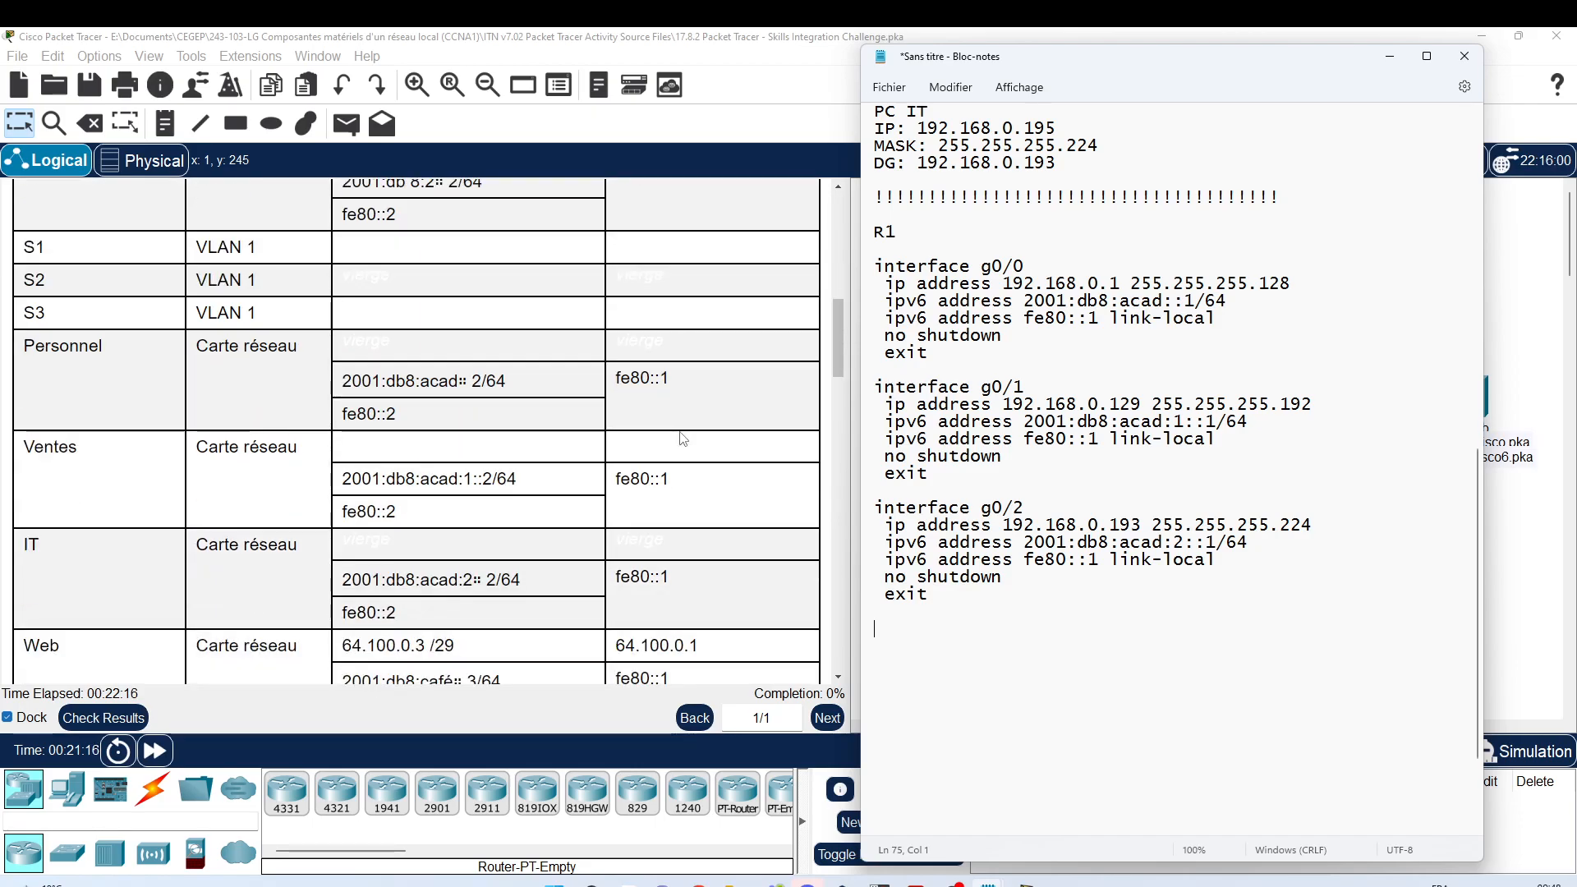
scroll(681, 437, down, 2)
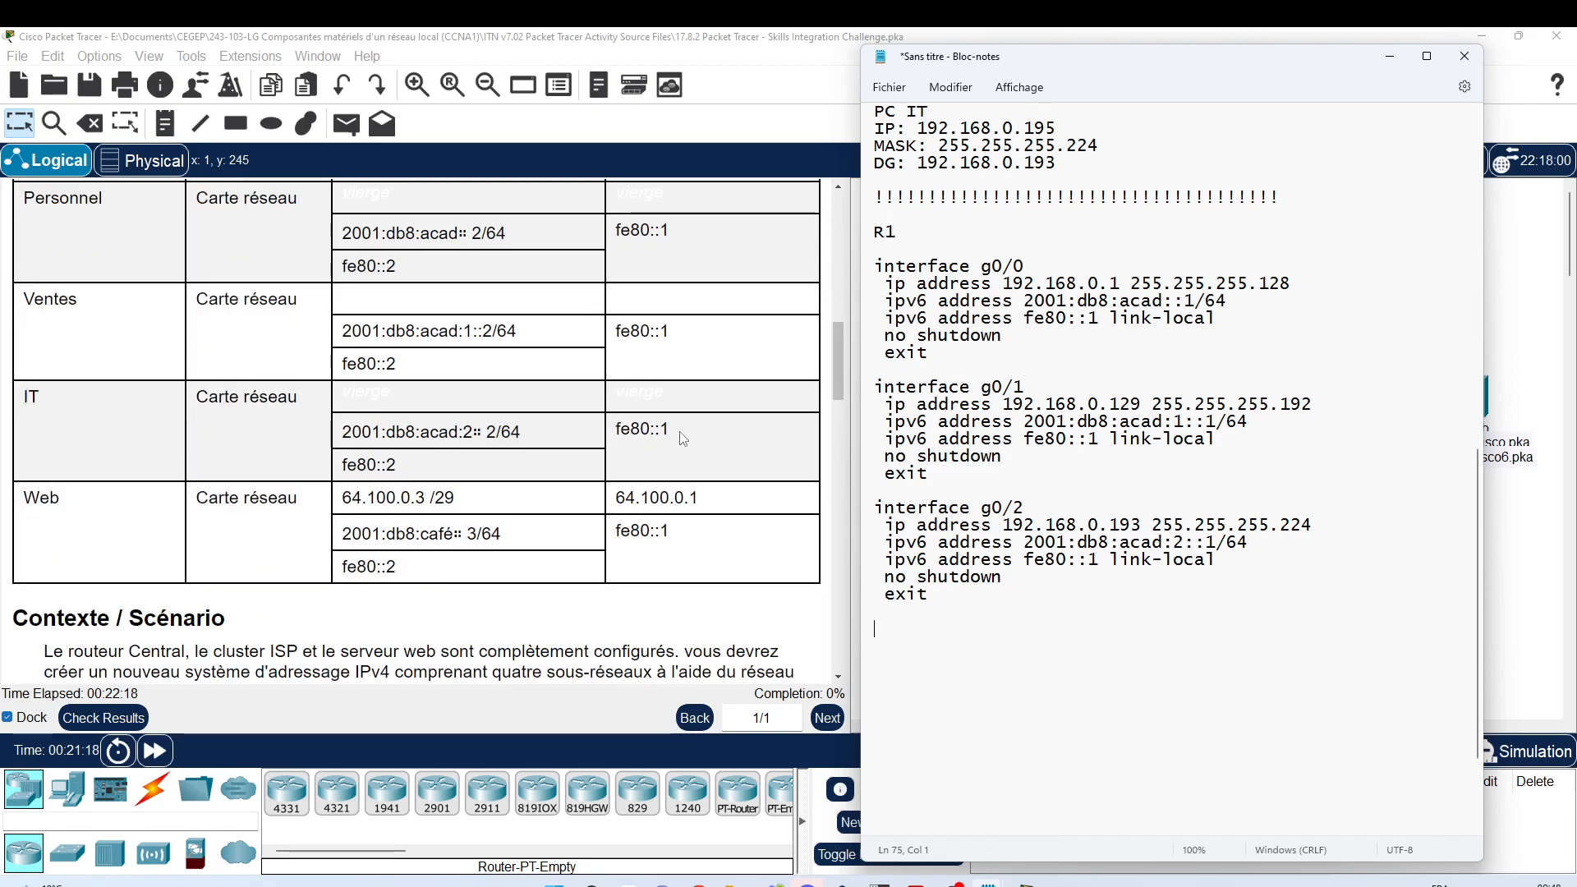
scroll(682, 438, down, 14)
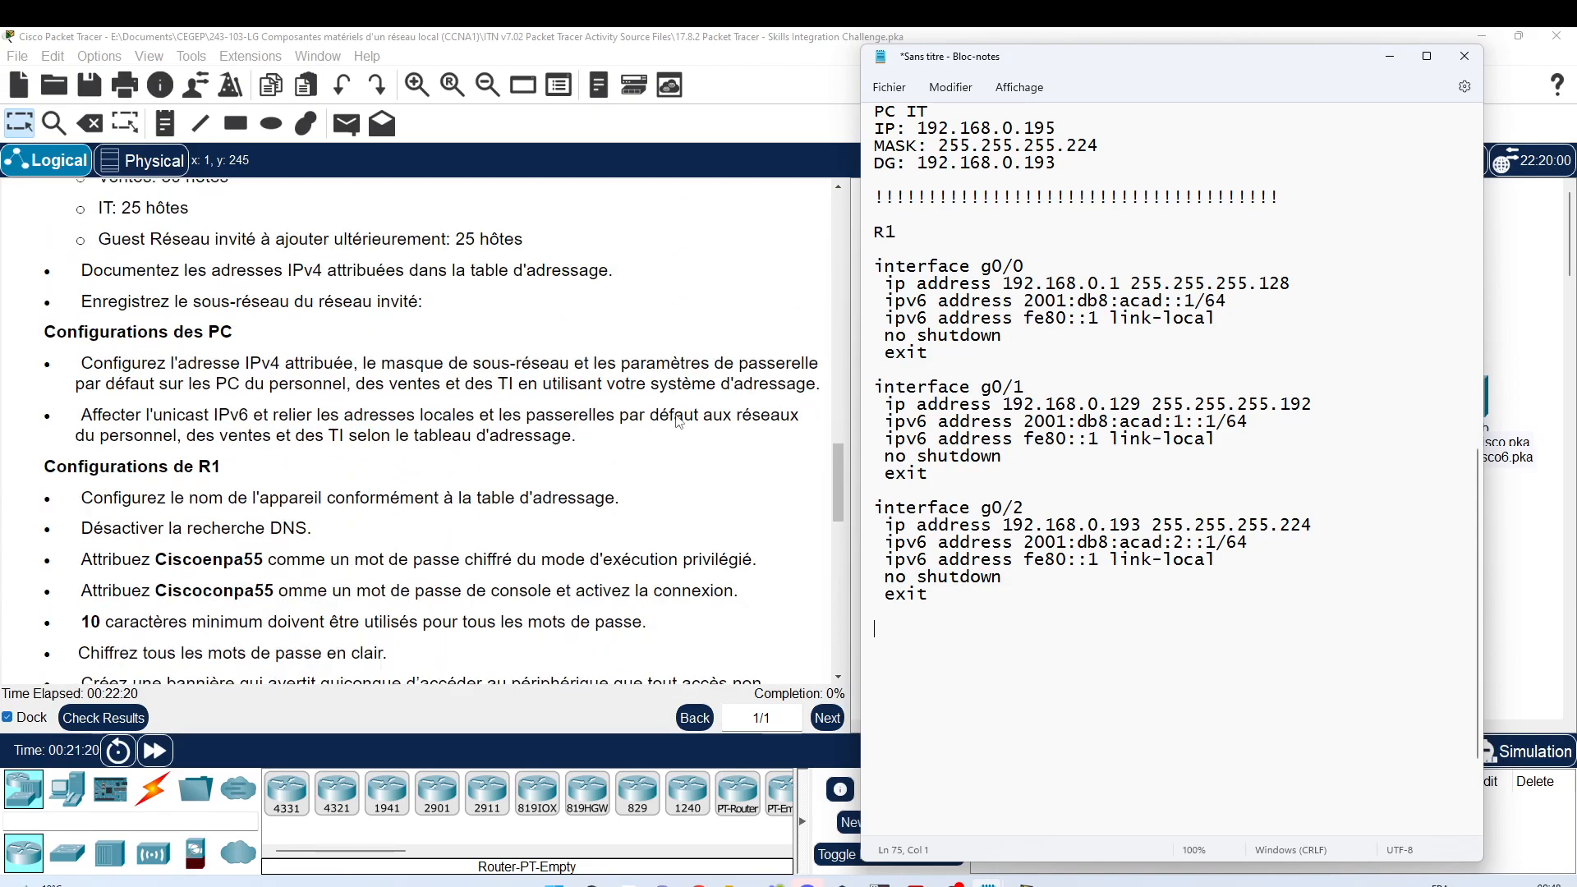
scroll(679, 422, down, 3)
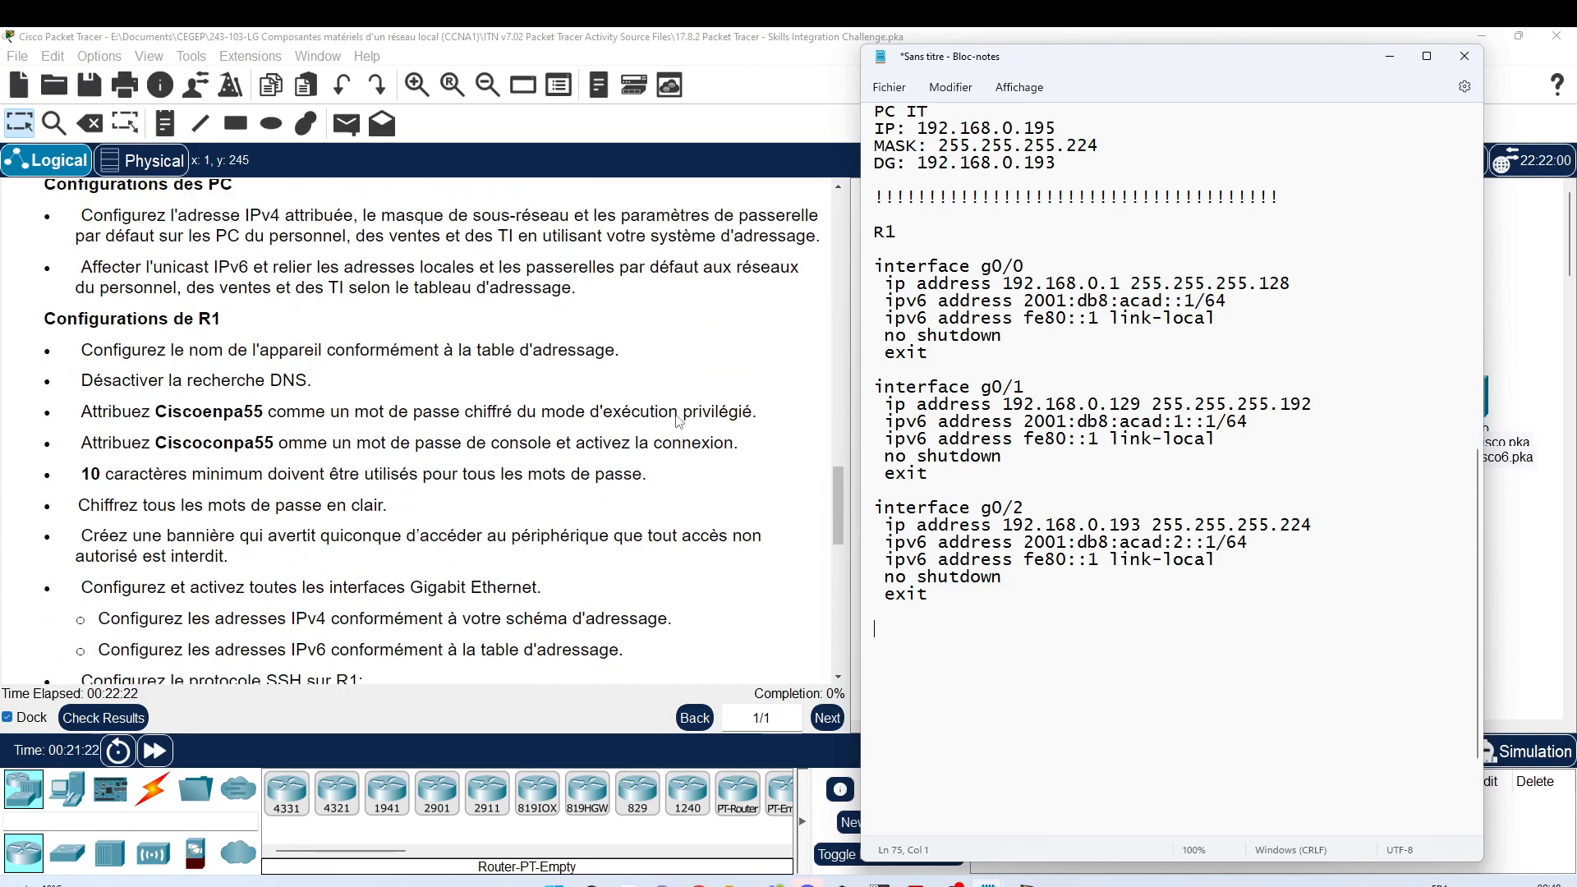
scroll(679, 423, down, 1)
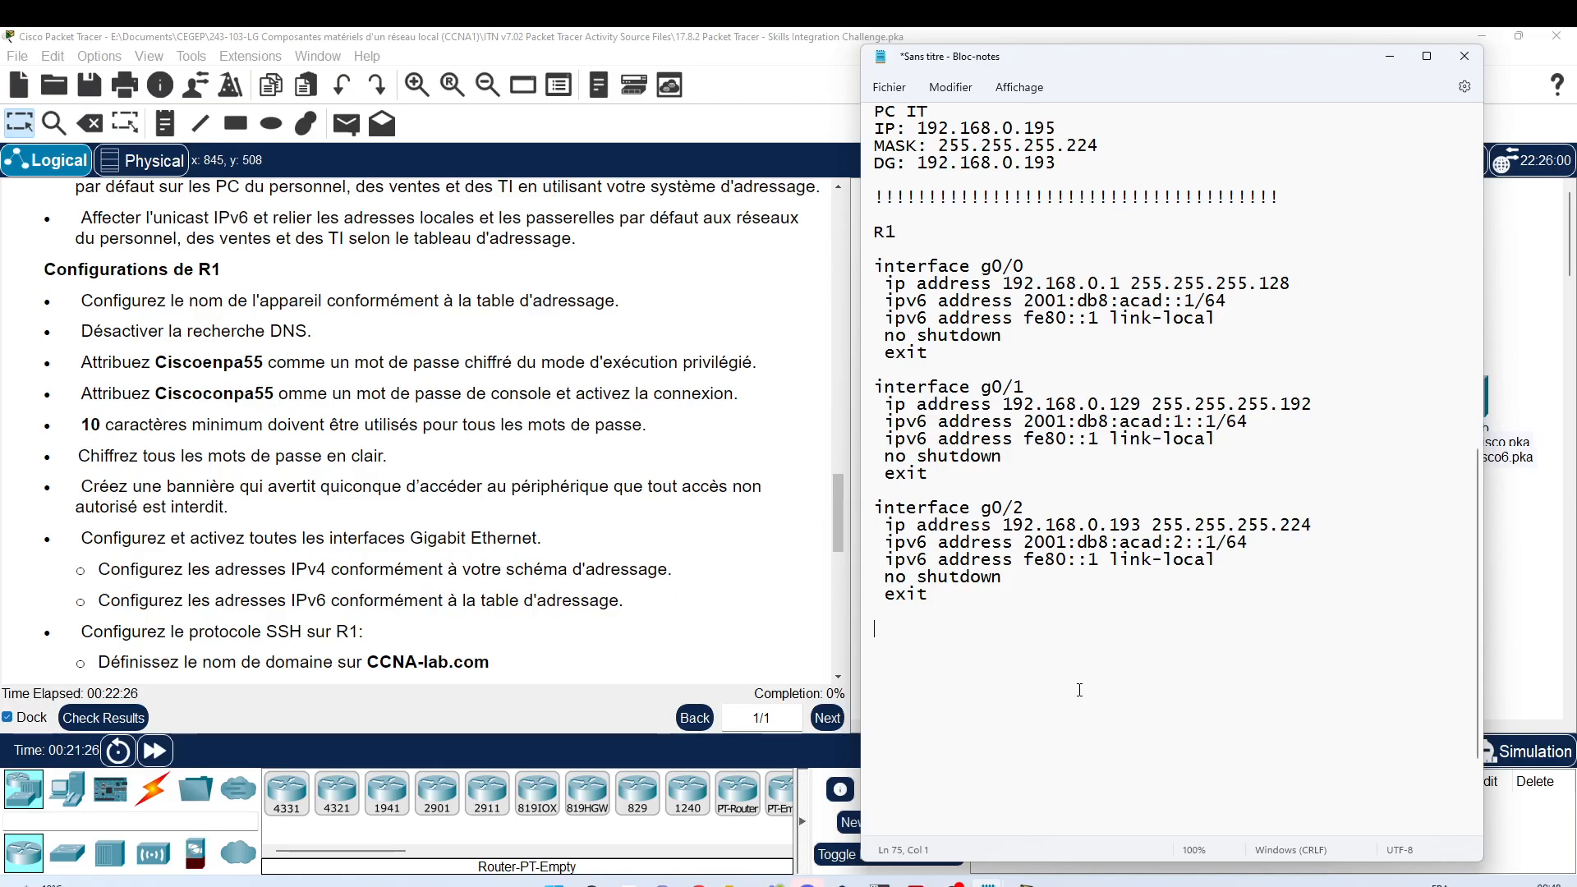
Step: Add a 'hostname R1' line after the g0/2 block and start a new line below it
text(hostname R1)
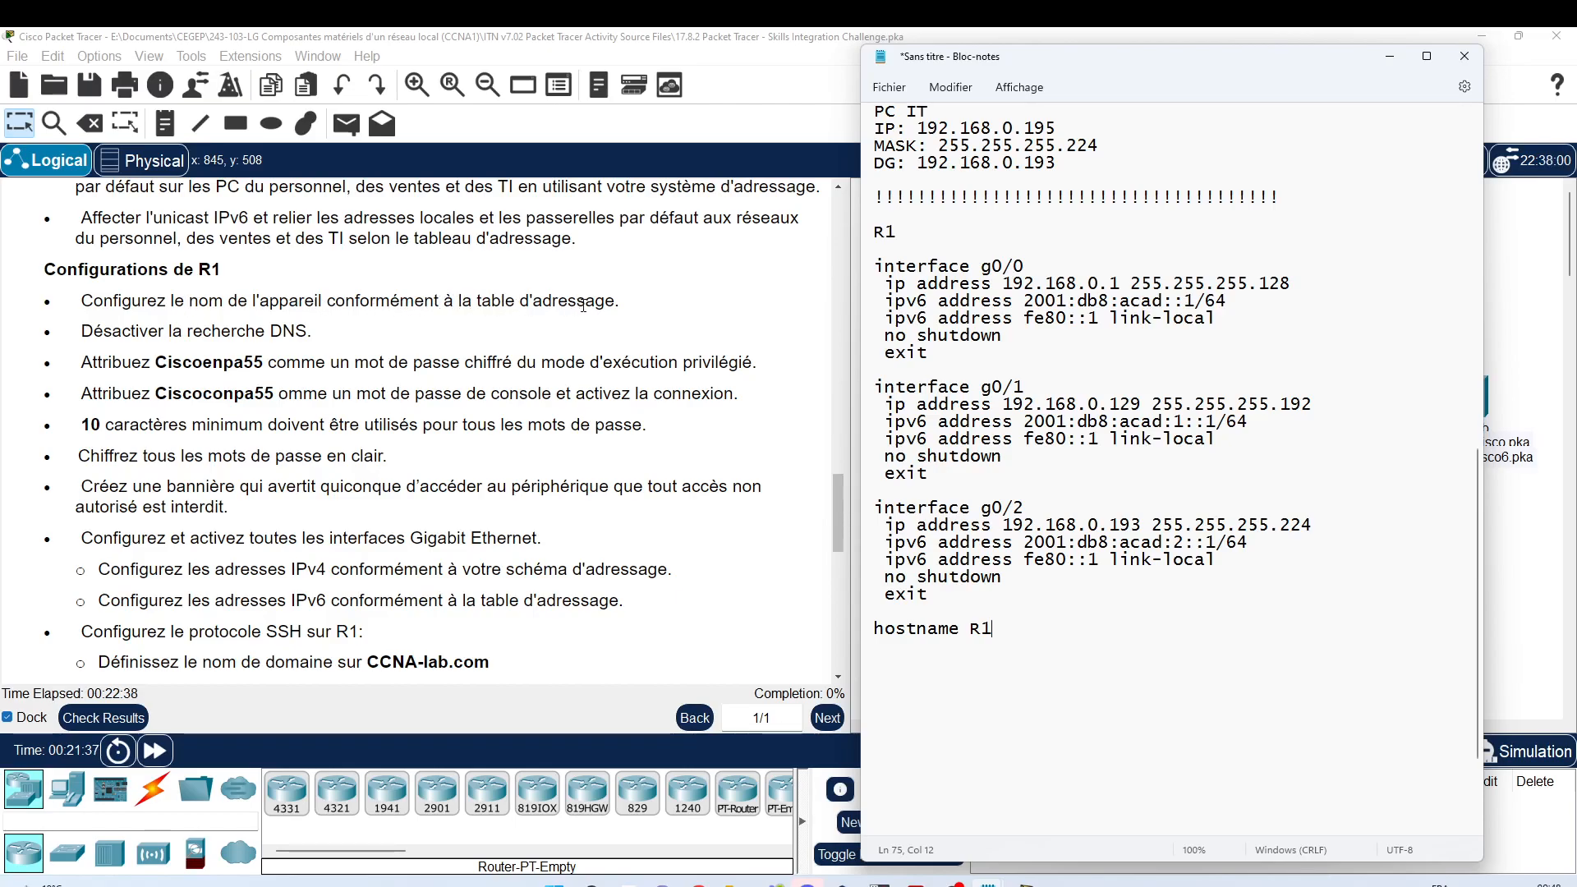
click(825, 526)
scroll(826, 526, up, 15)
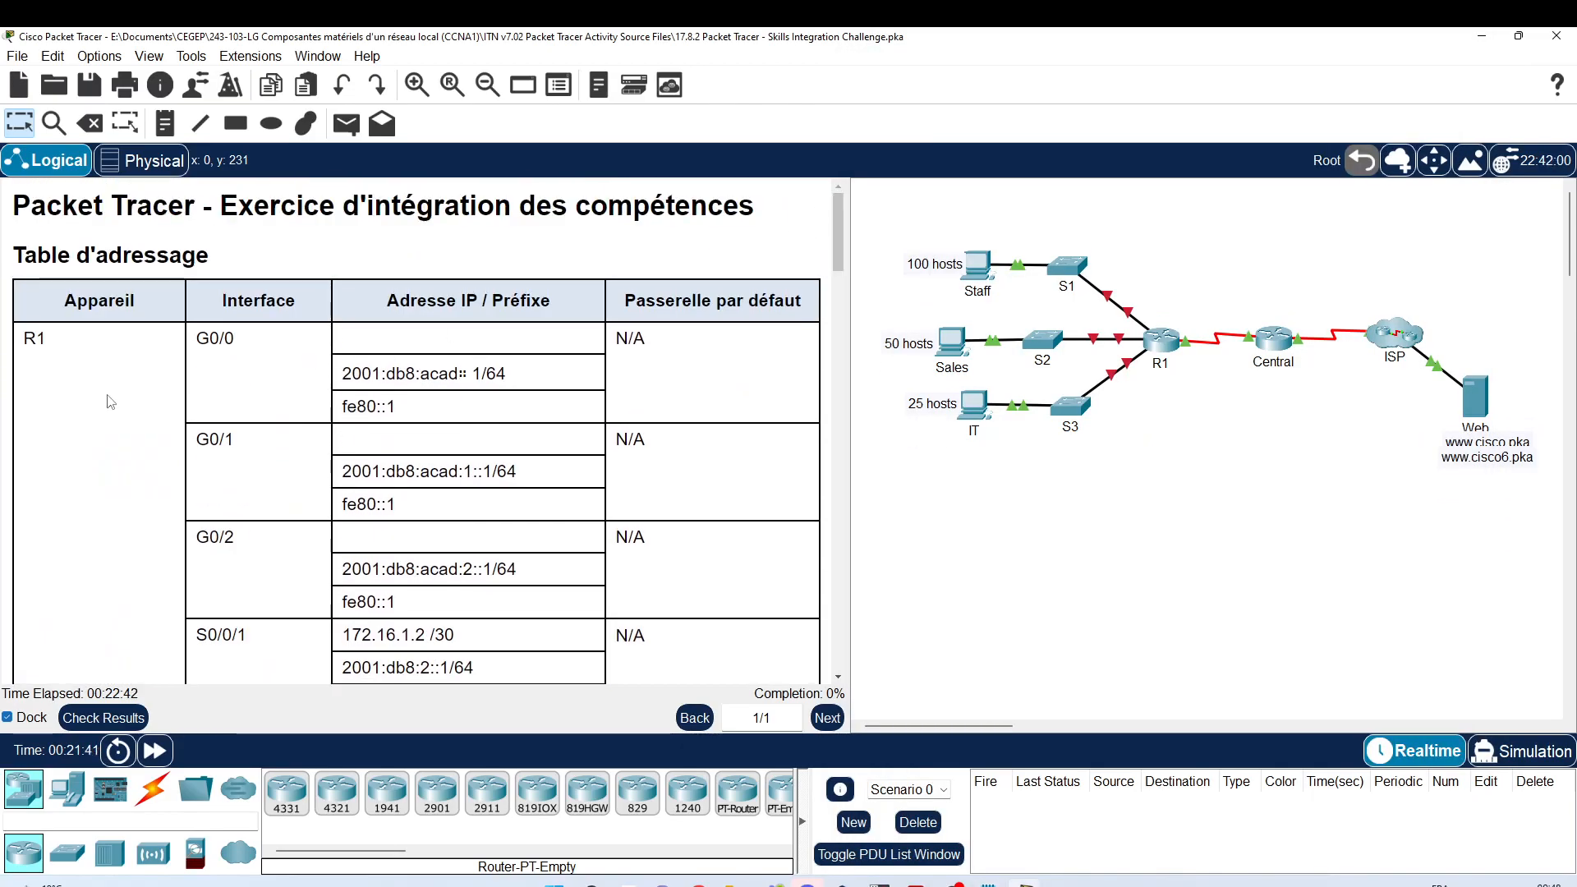
drag(839, 254, 871, 532)
mouse_move(989, 883)
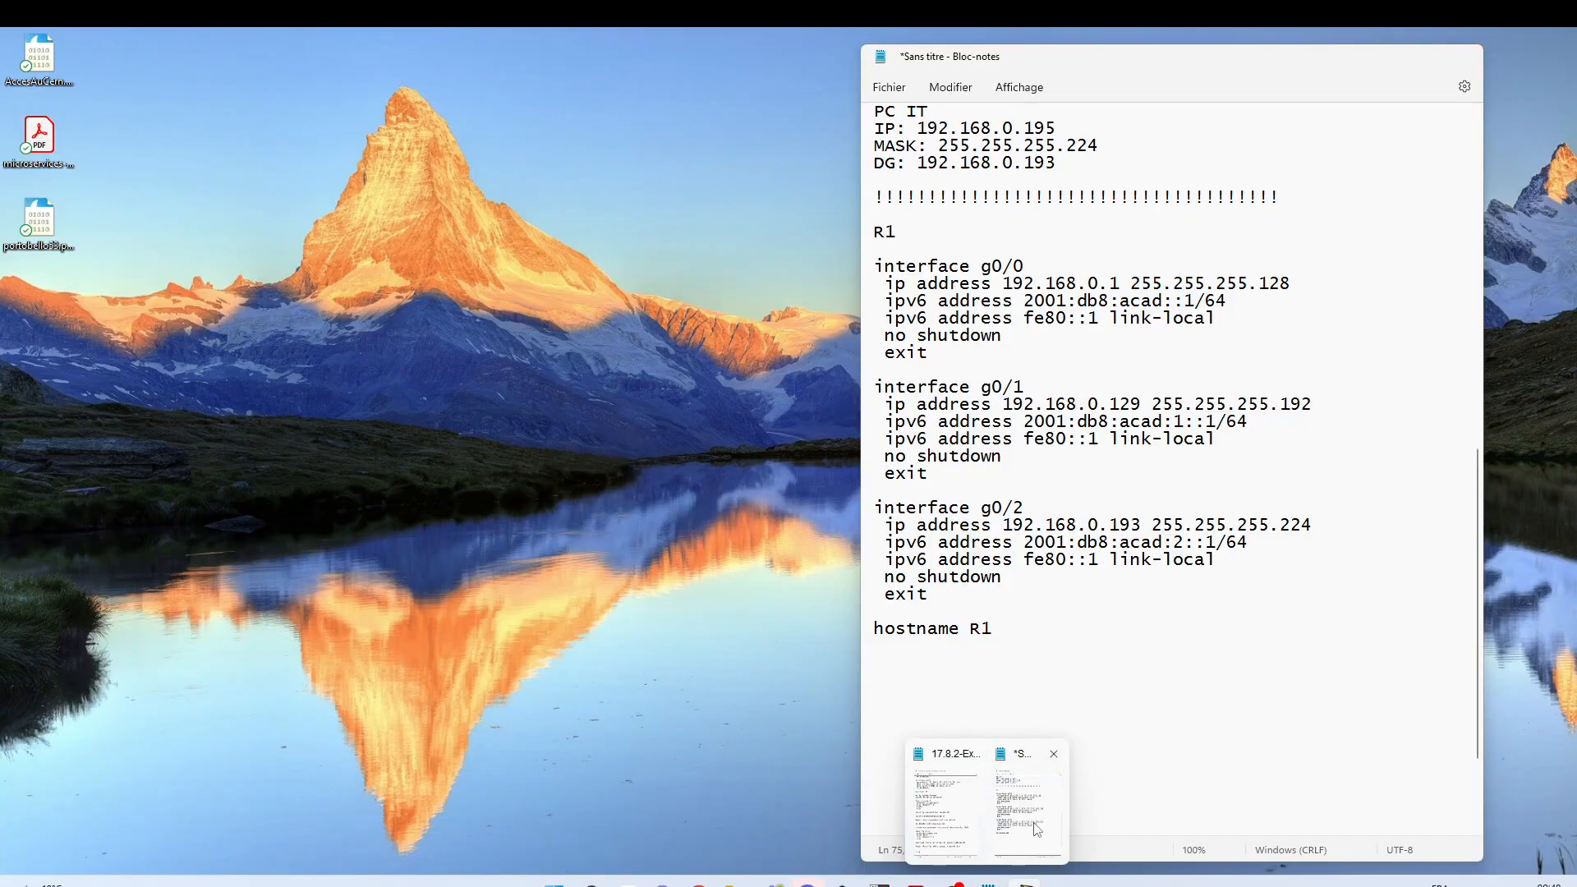
click(1036, 830)
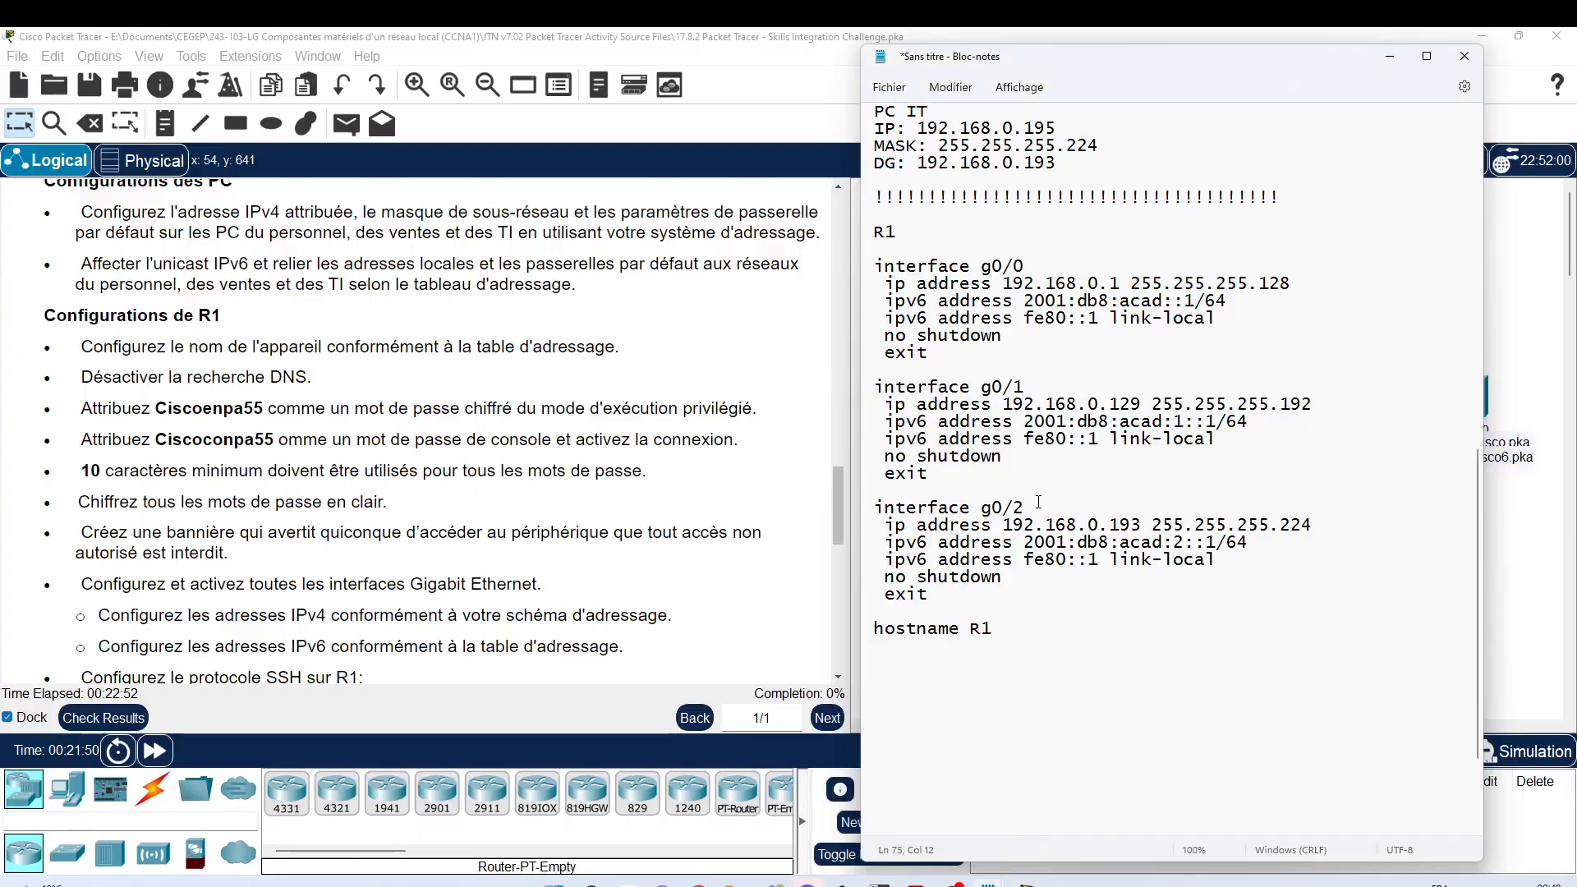
key(Return)
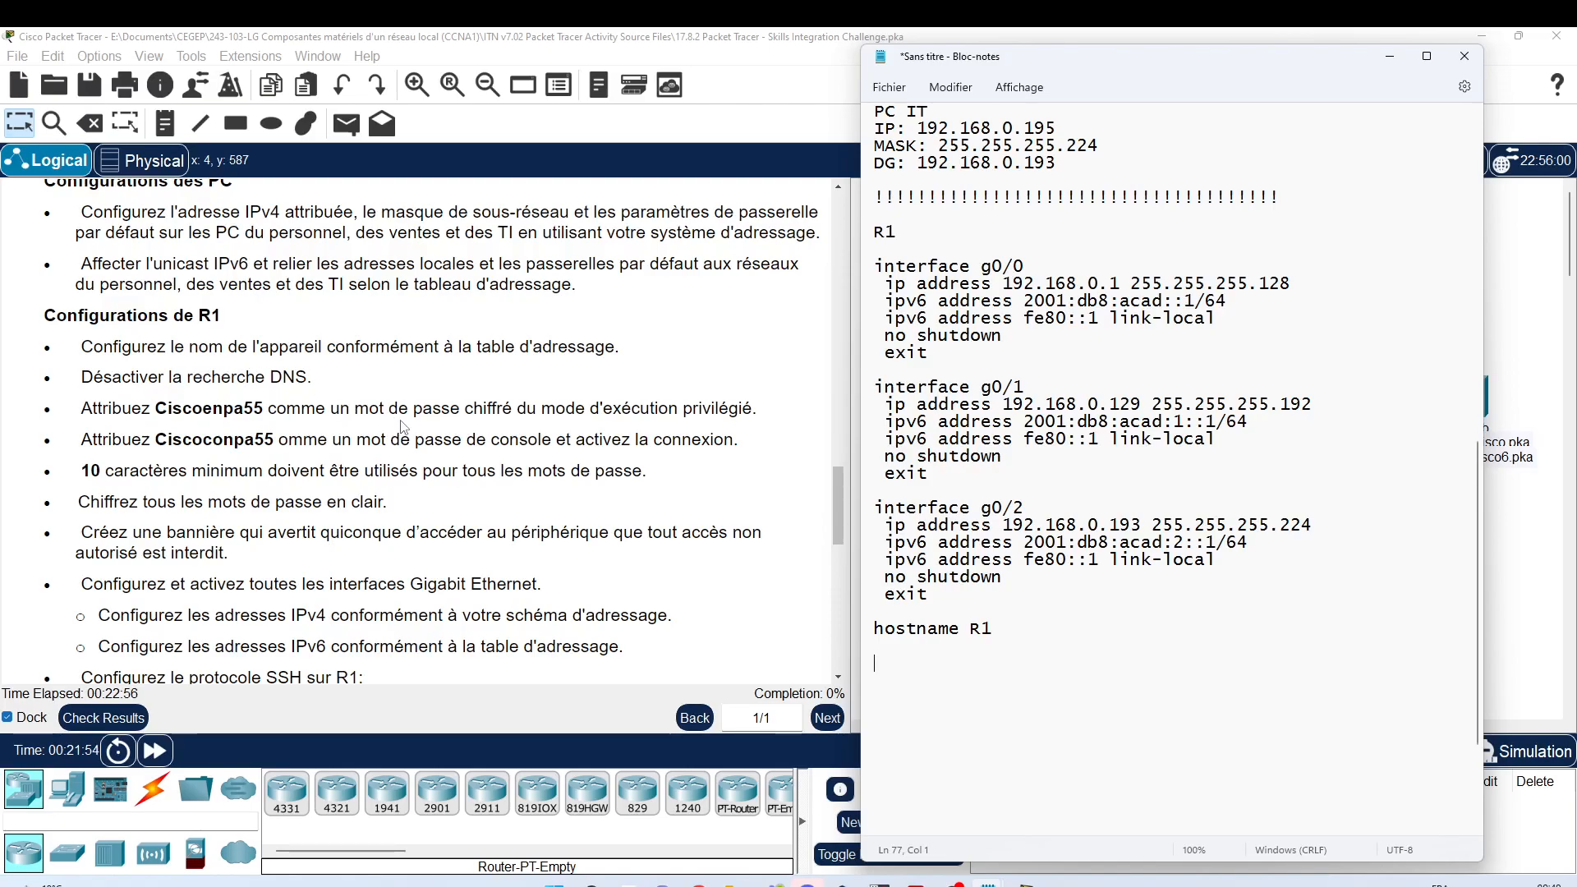
Step: Add a 'no ip domain-lookup' line and begin an 'enable secret' line
text(no i)
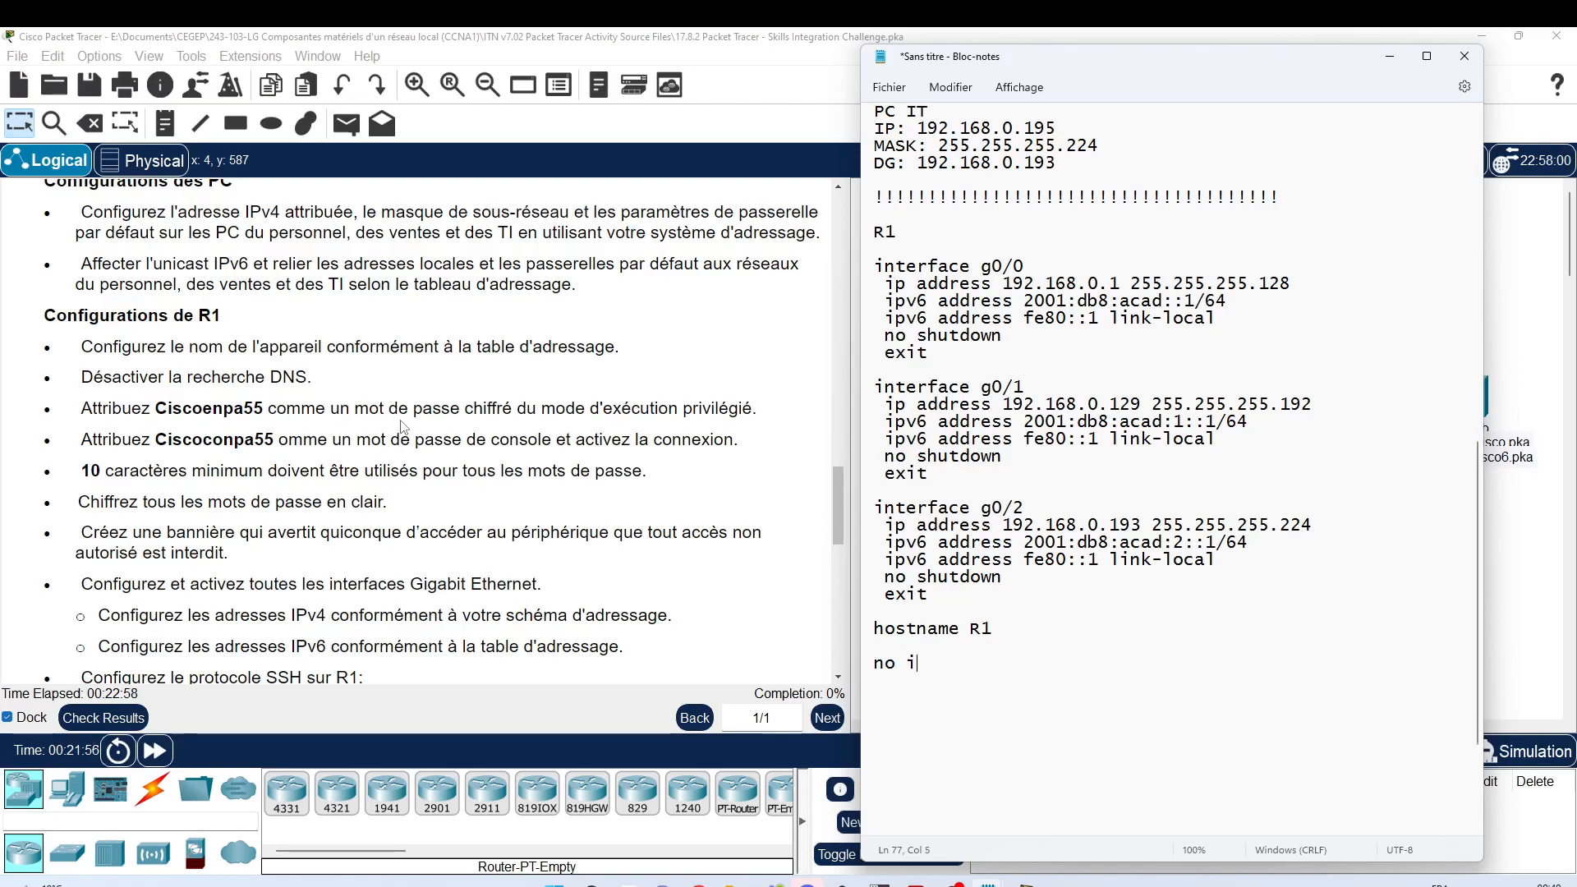
text(p domain)
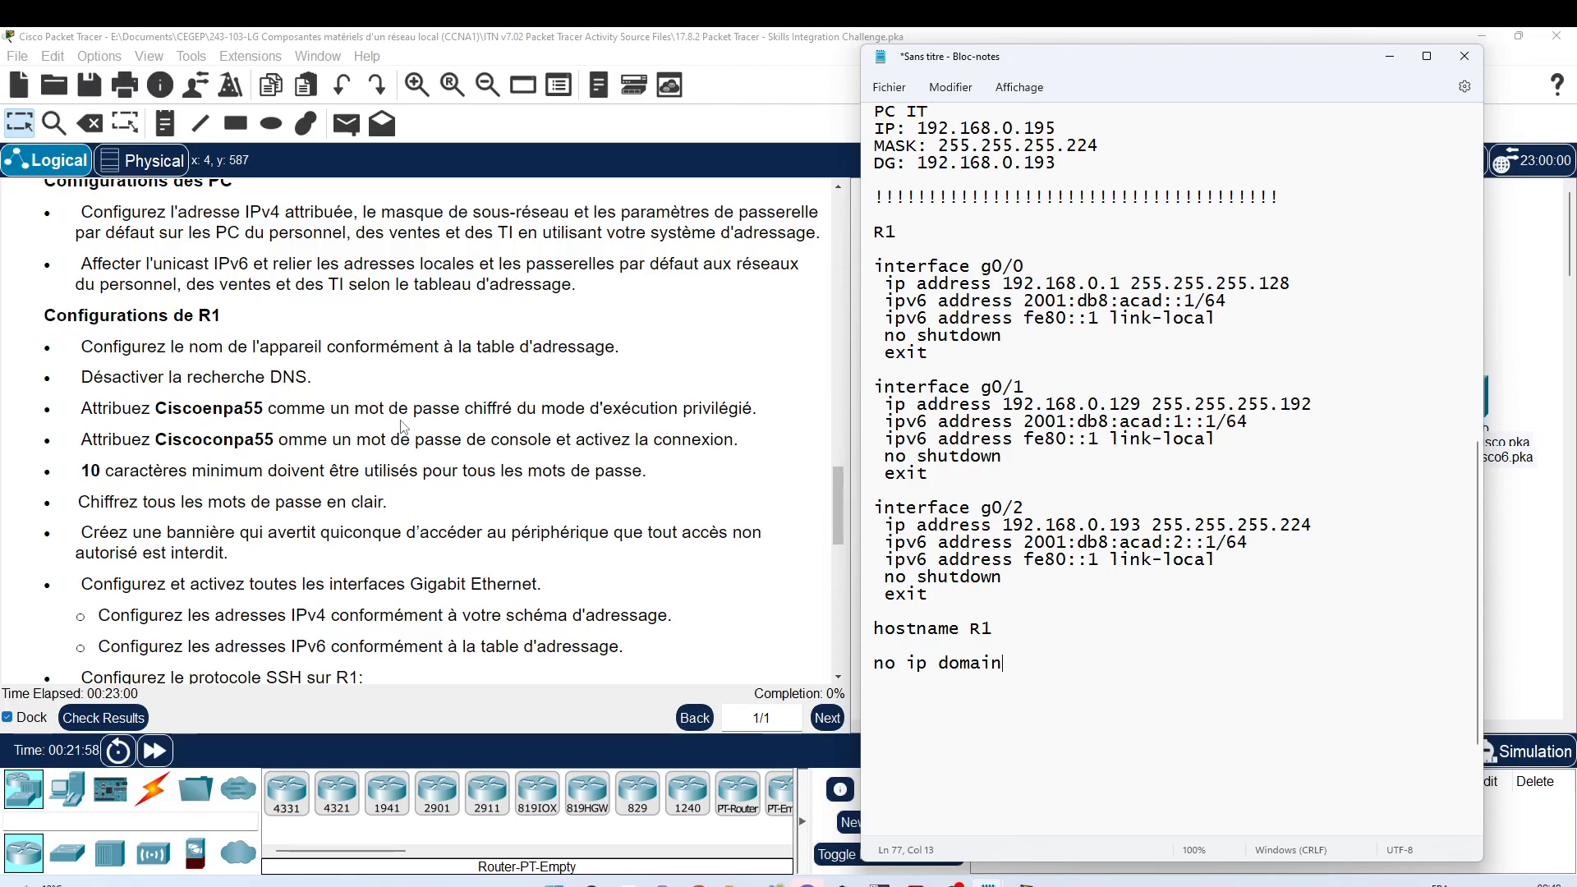
text(-lookup)
key(Return)
text(enable secret)
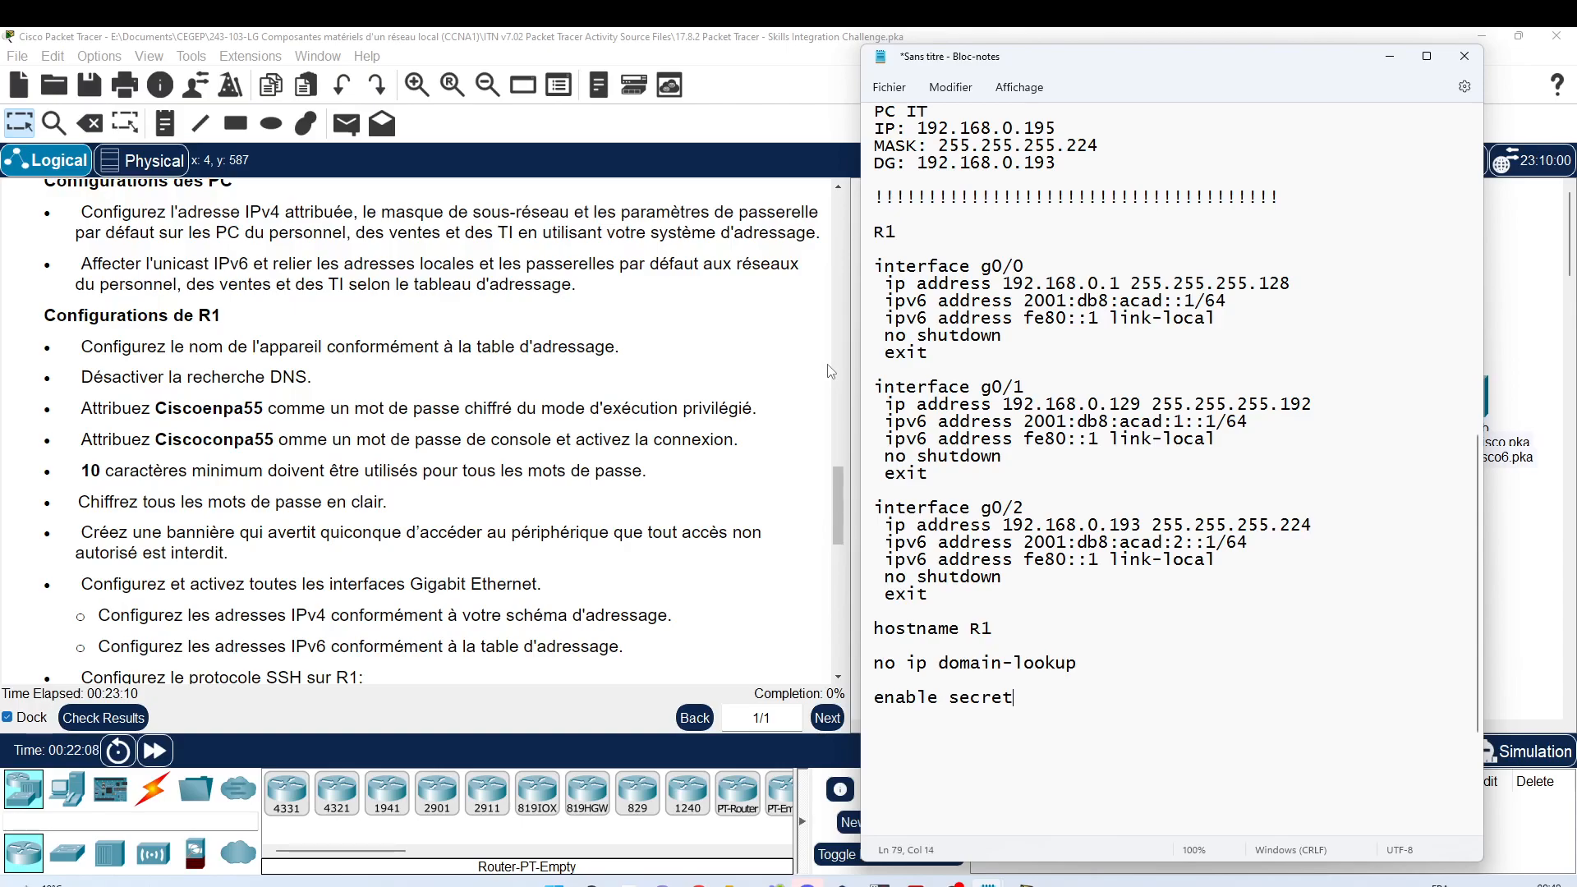
text( Cisco)
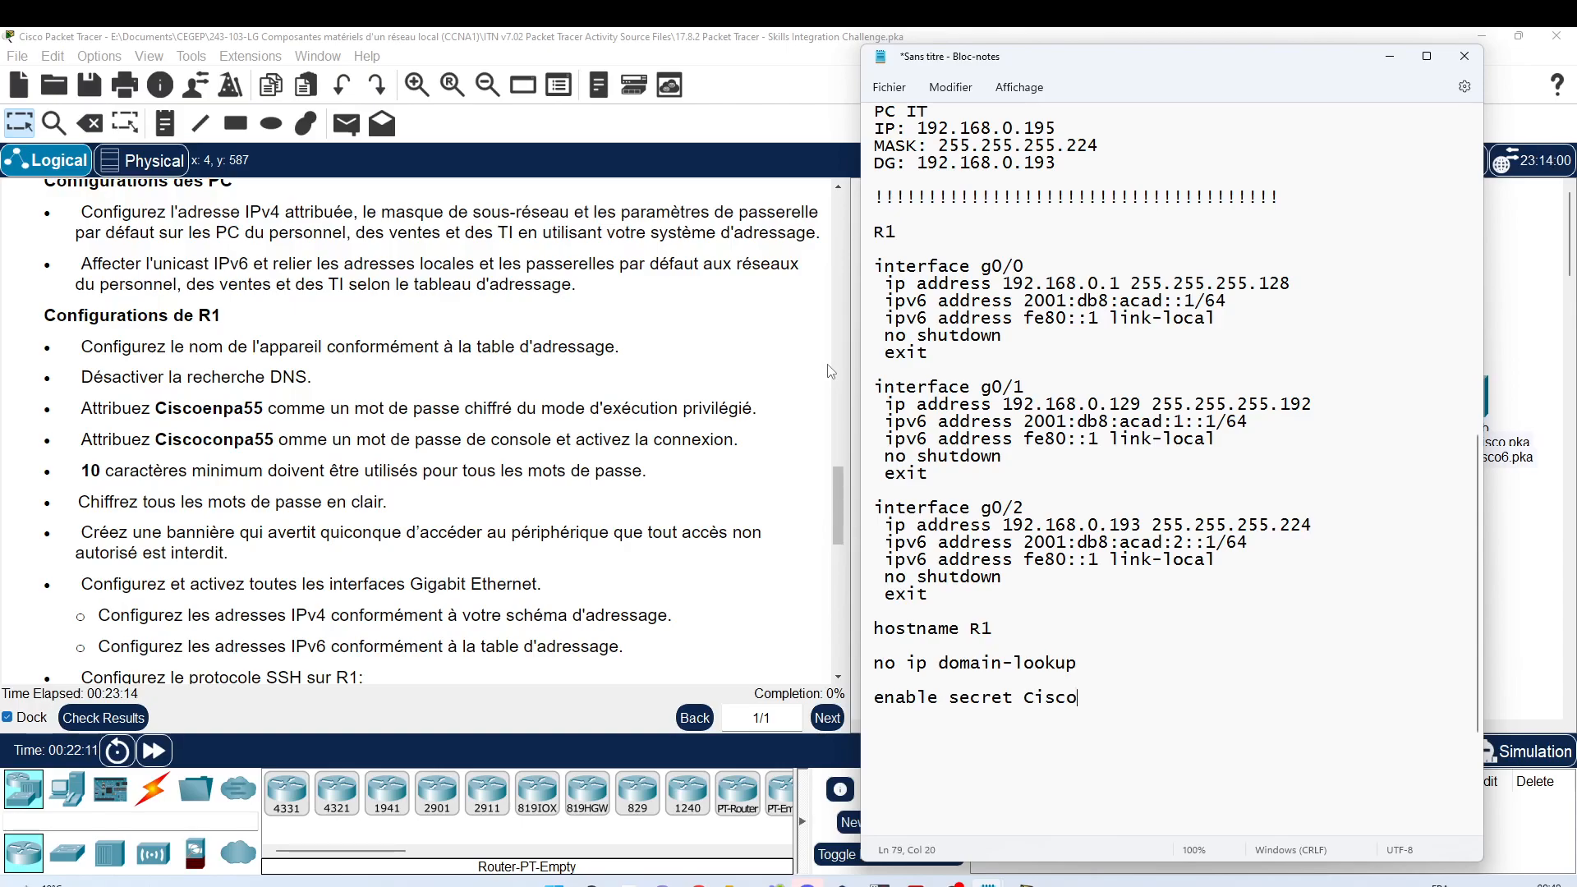
key(BackSpace)
key(BackSpace)
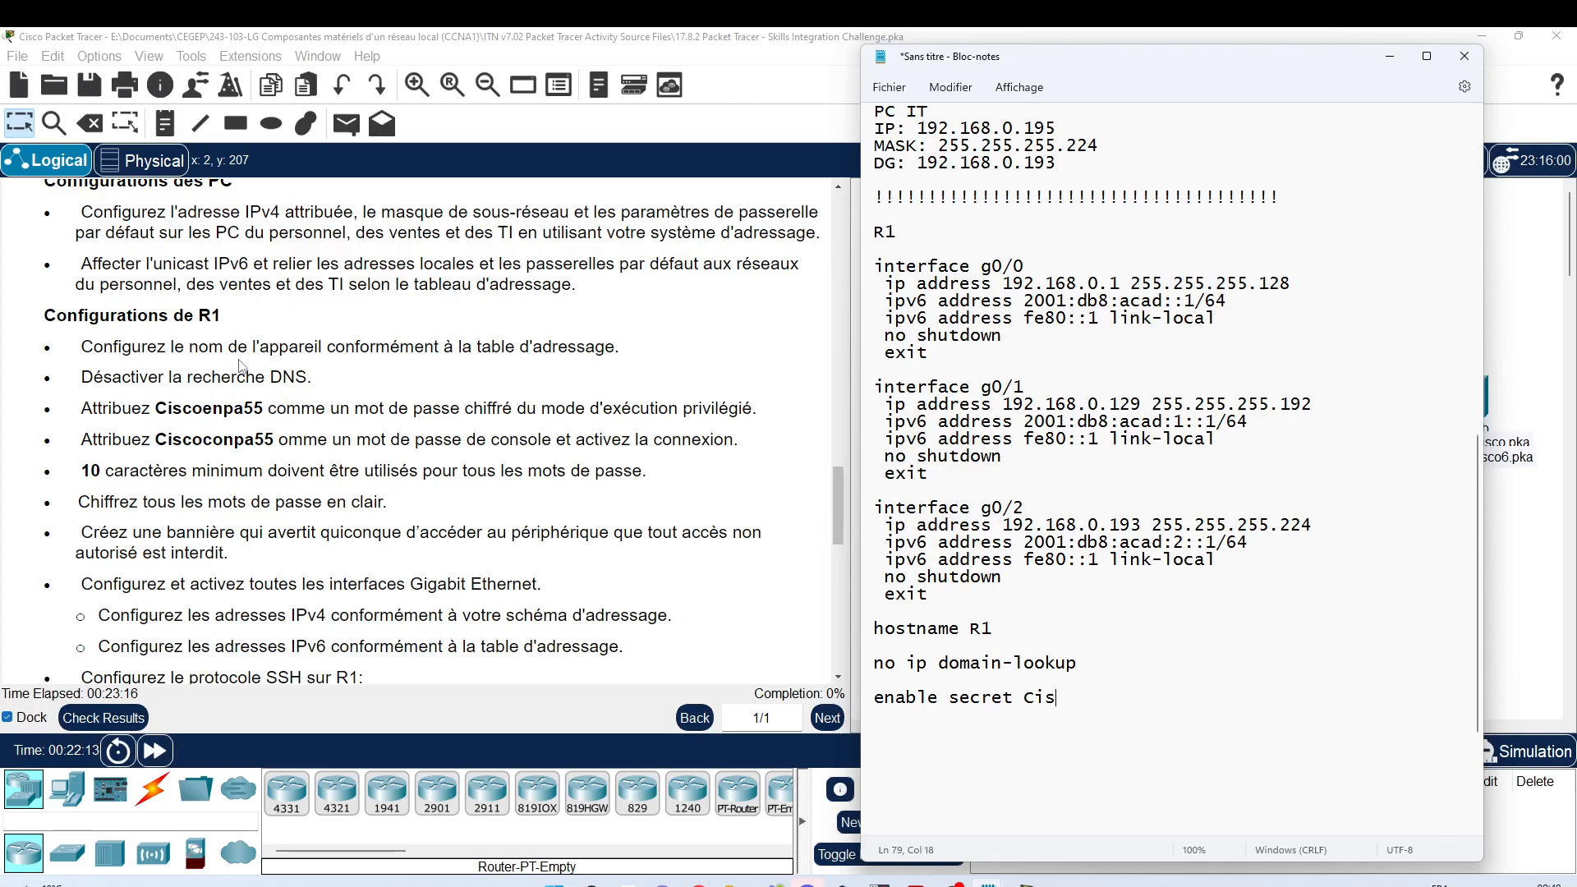
key(BackSpace)
key(BackSpace)
key(BackSpace)
Step: Copy the privileged EXEC password from the instructions and paste it after 'enable secret'
click(204, 408)
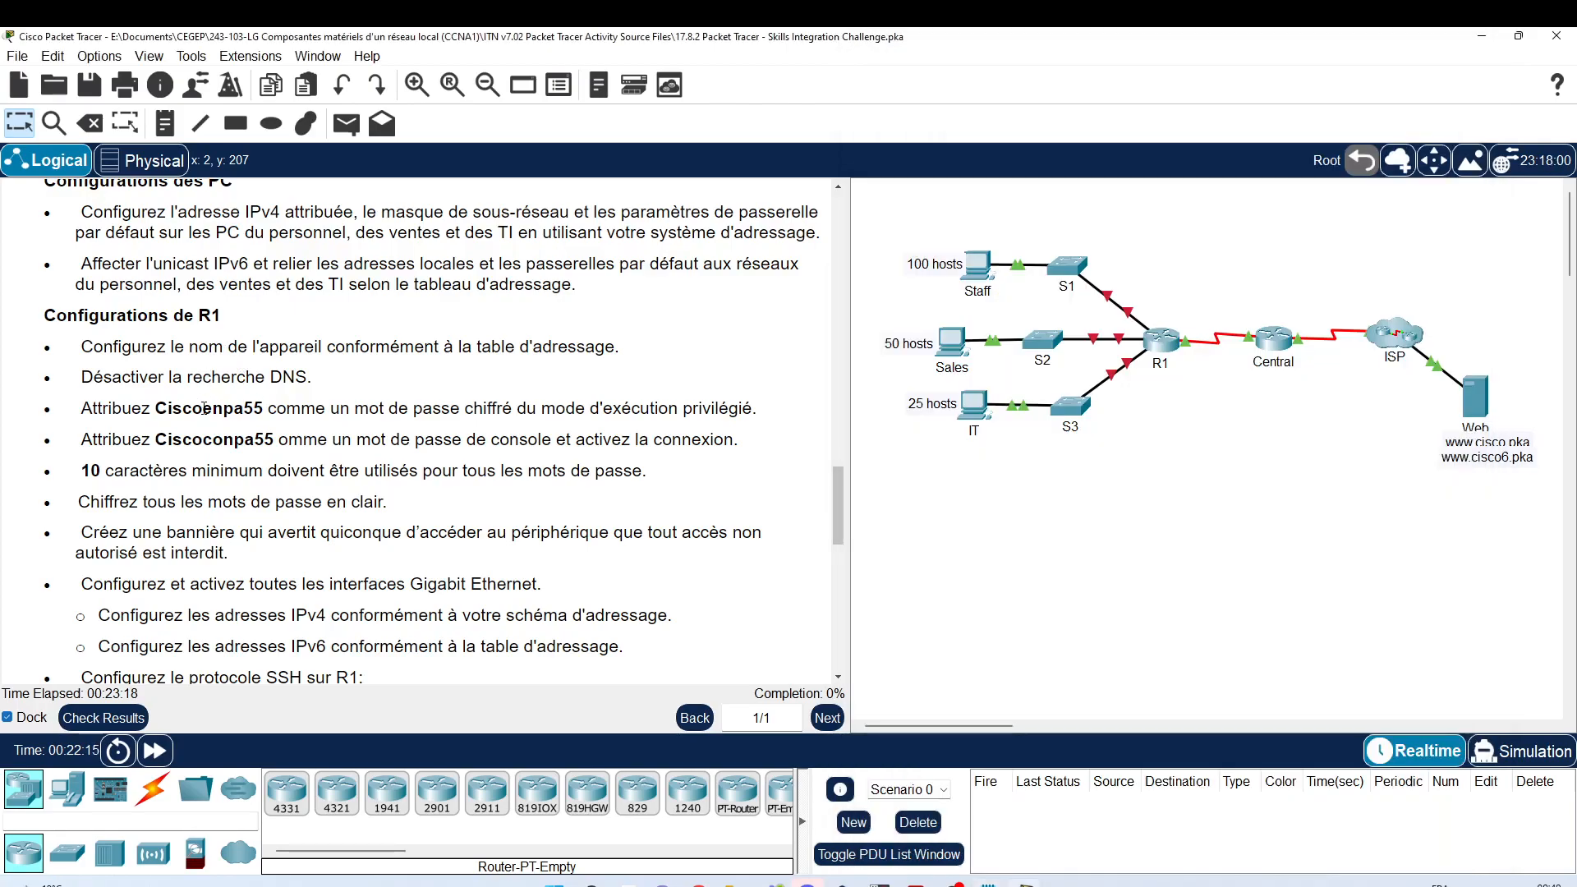
double_click(204, 408)
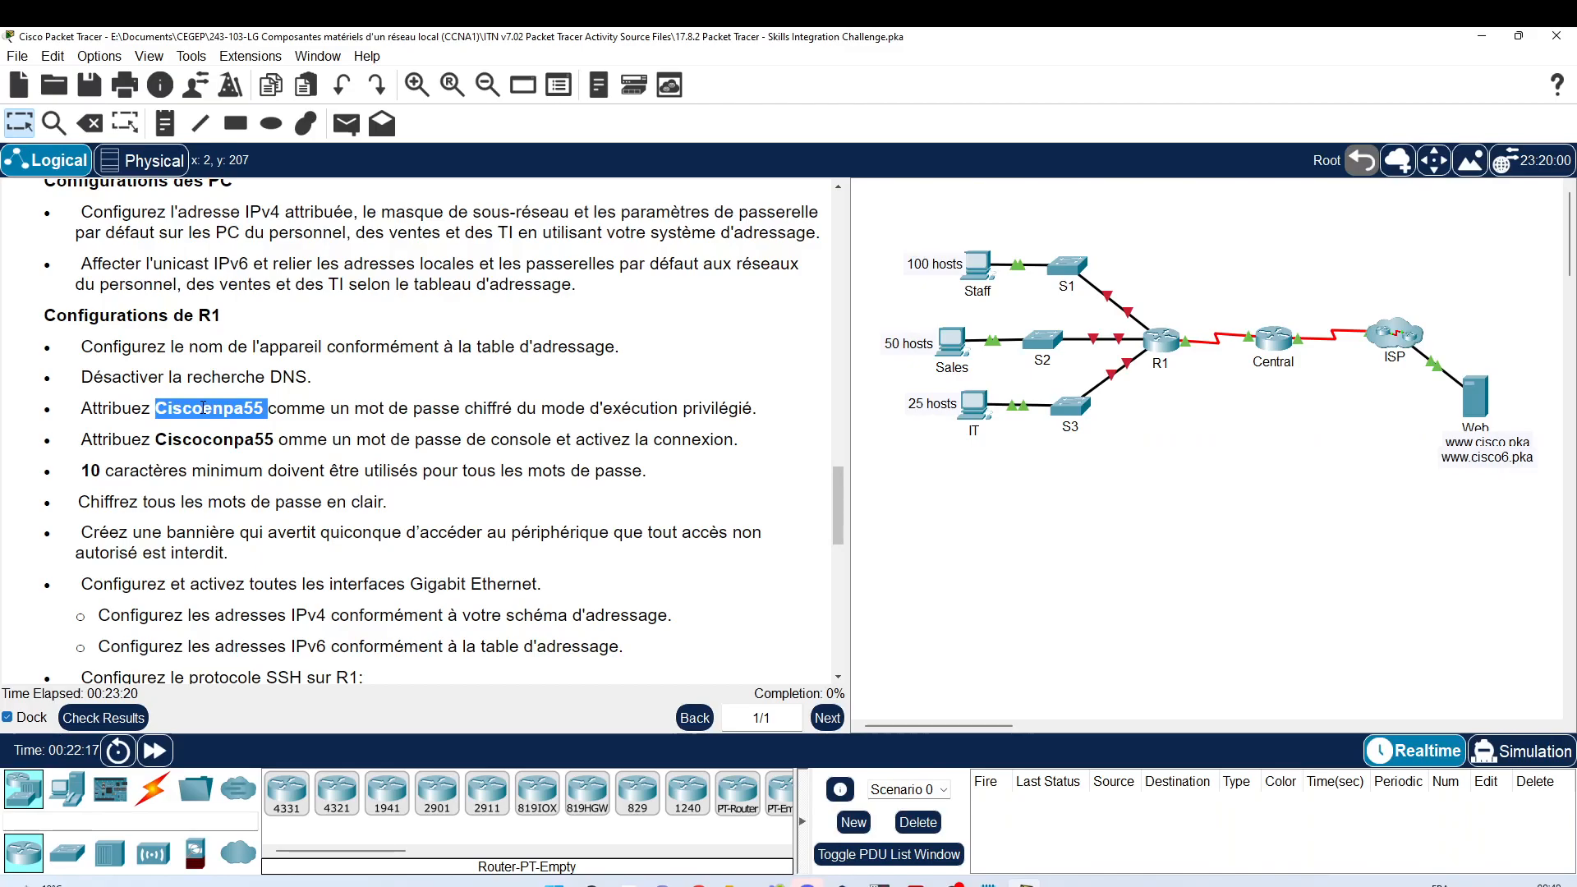
right_click(204, 409)
click(243, 419)
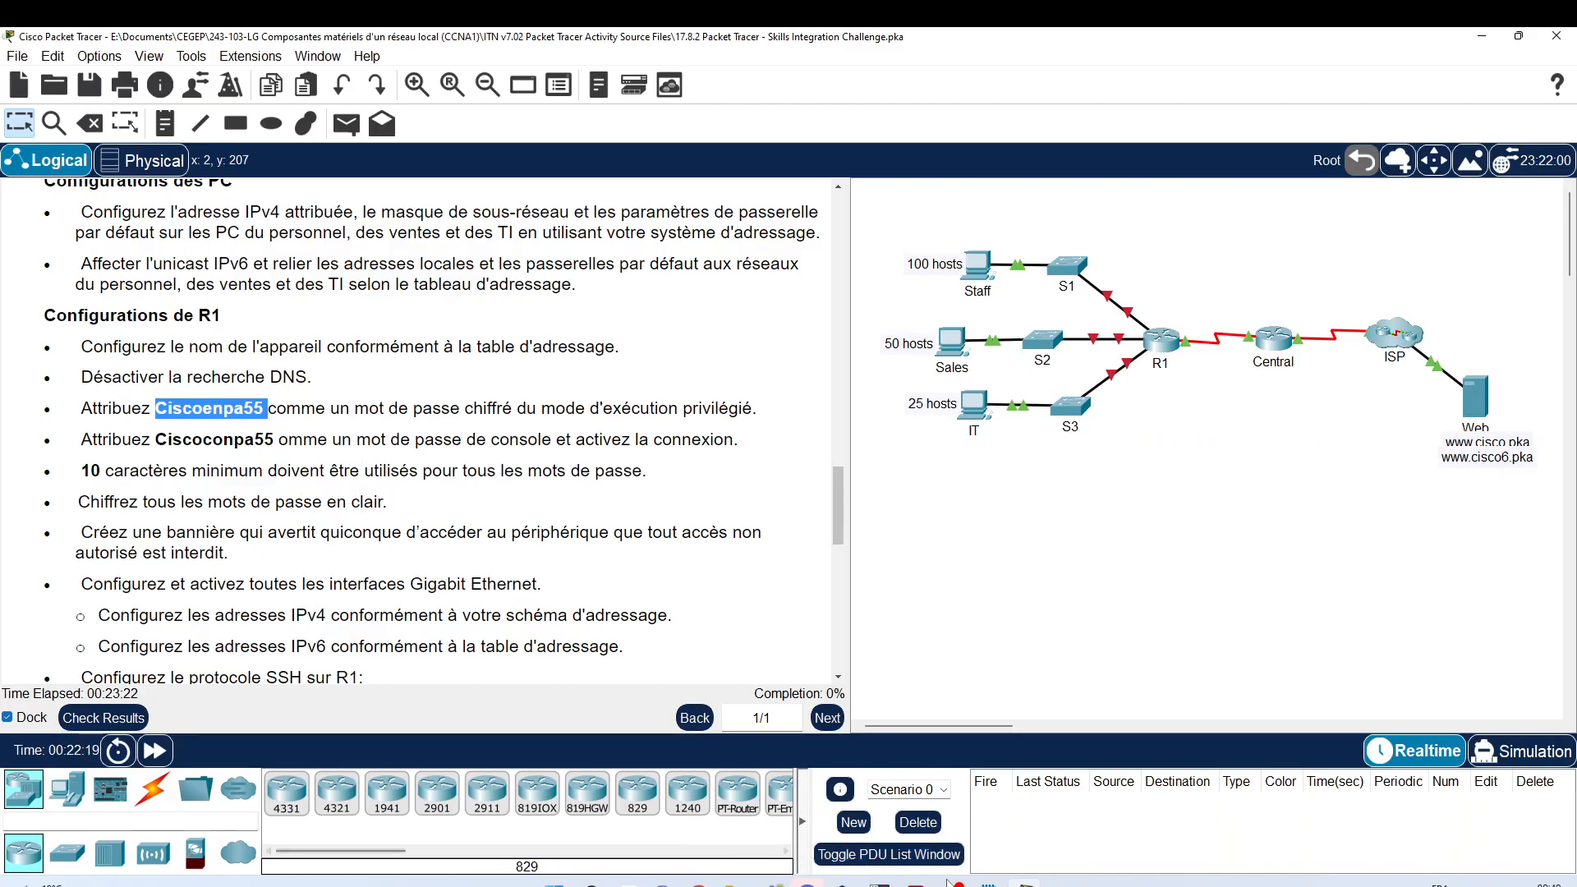
mouse_move(991, 883)
click(1027, 809)
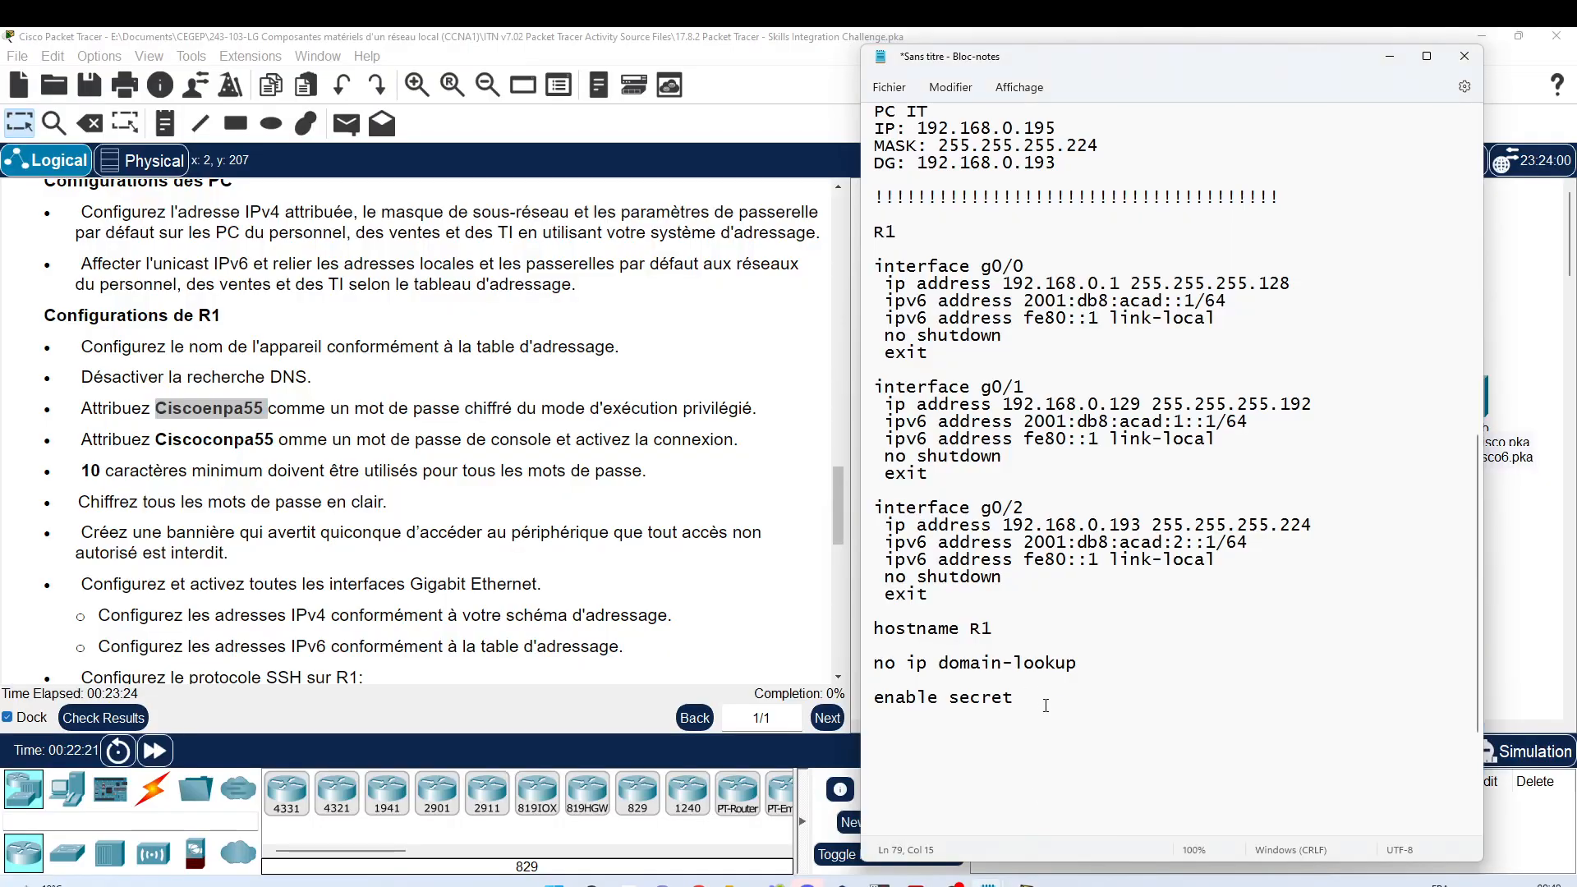
key(ctrl+v)
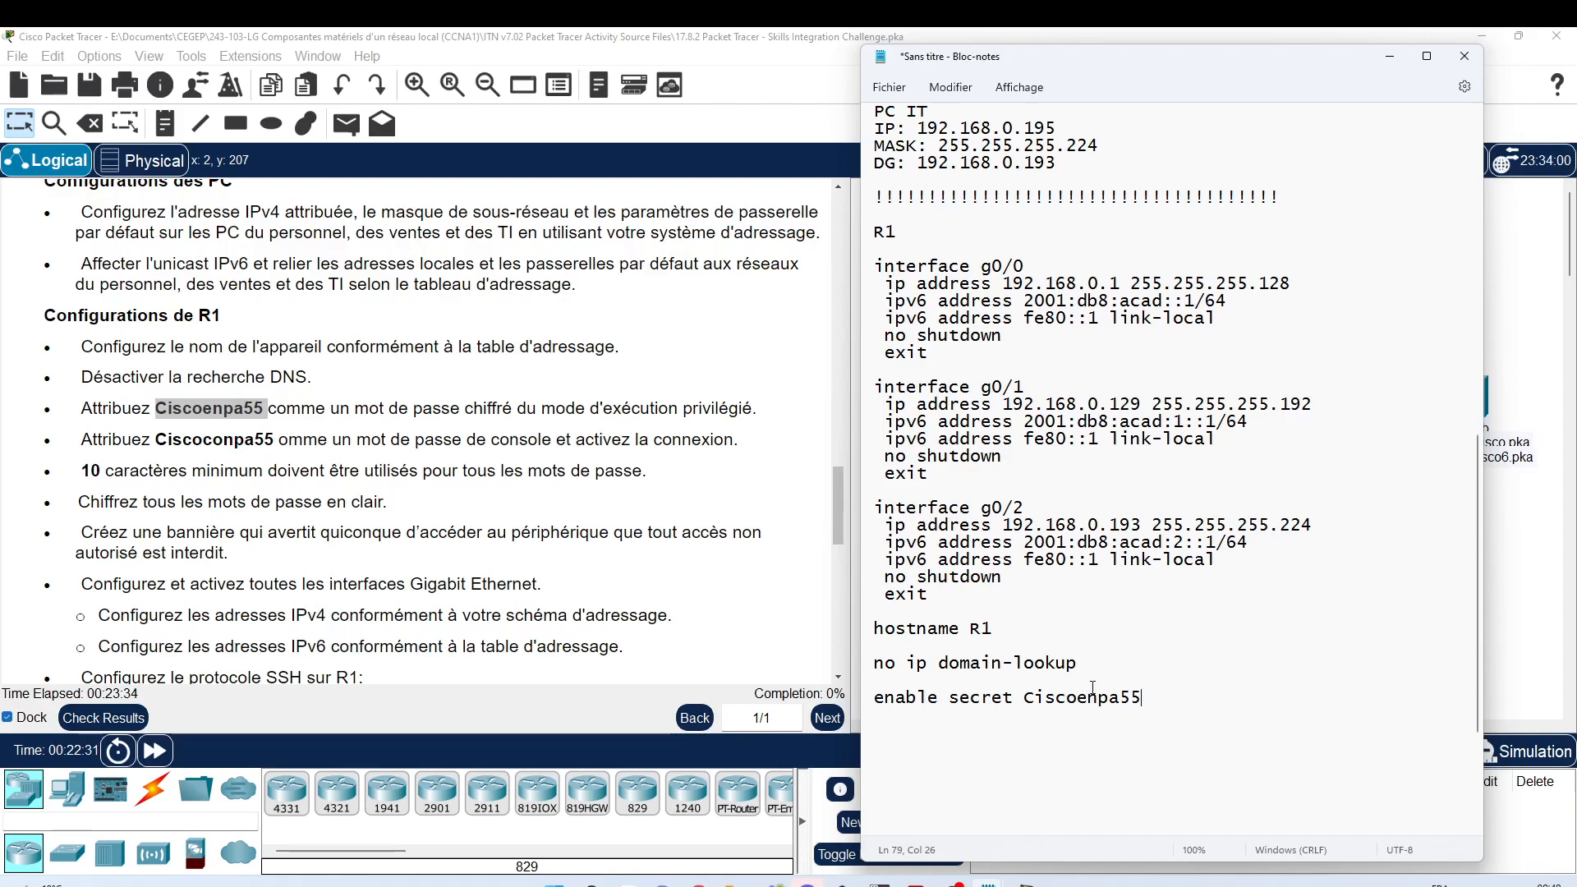
scroll(904, 512, down, 4)
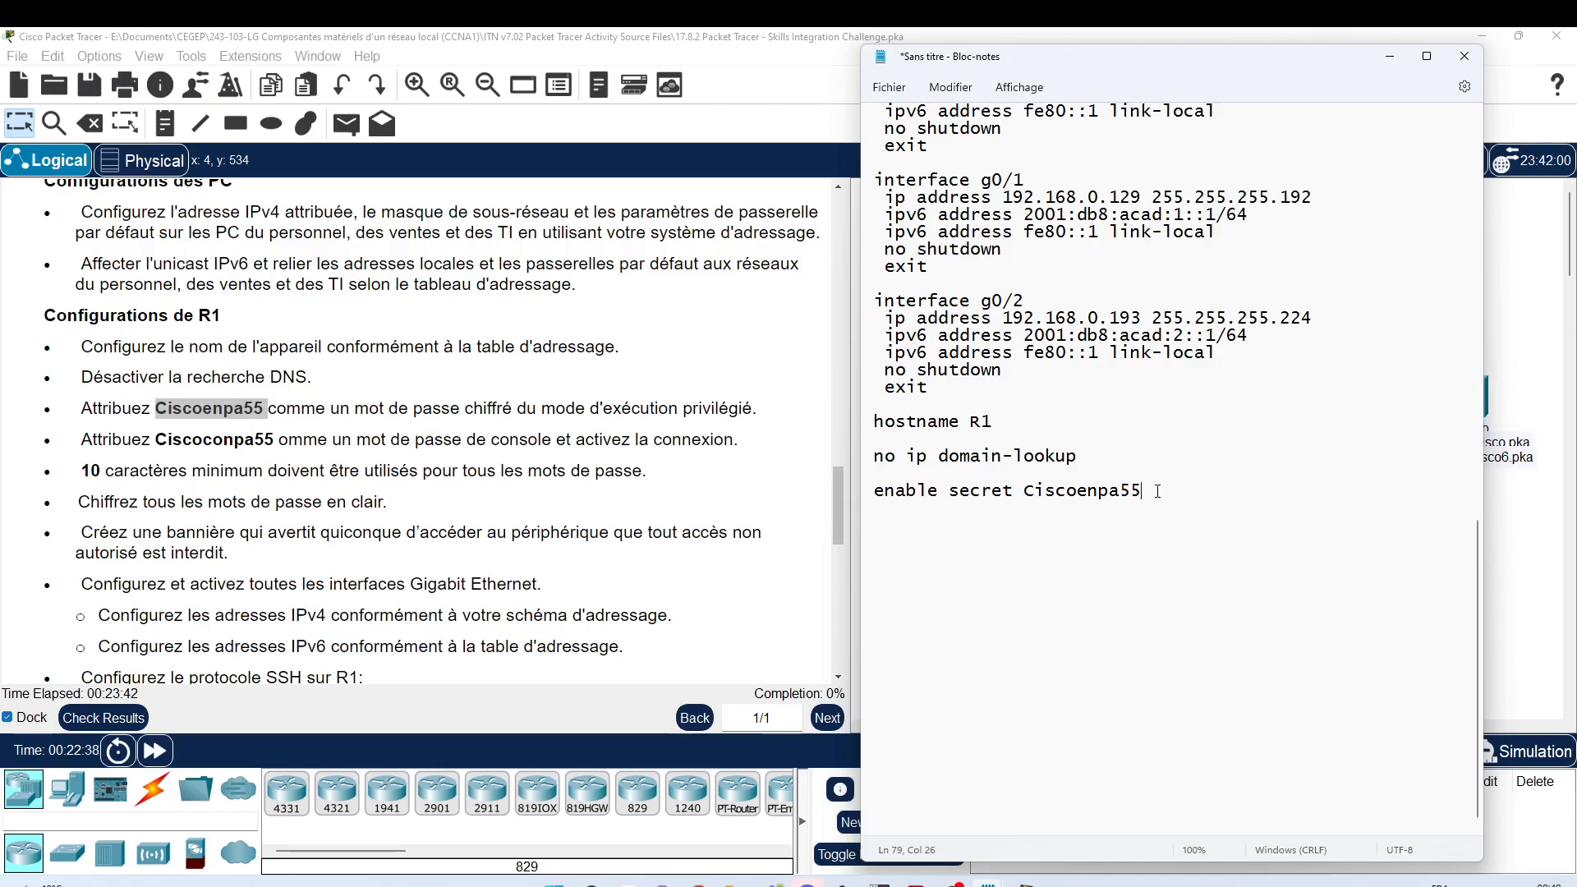
key(Return)
key(Return)
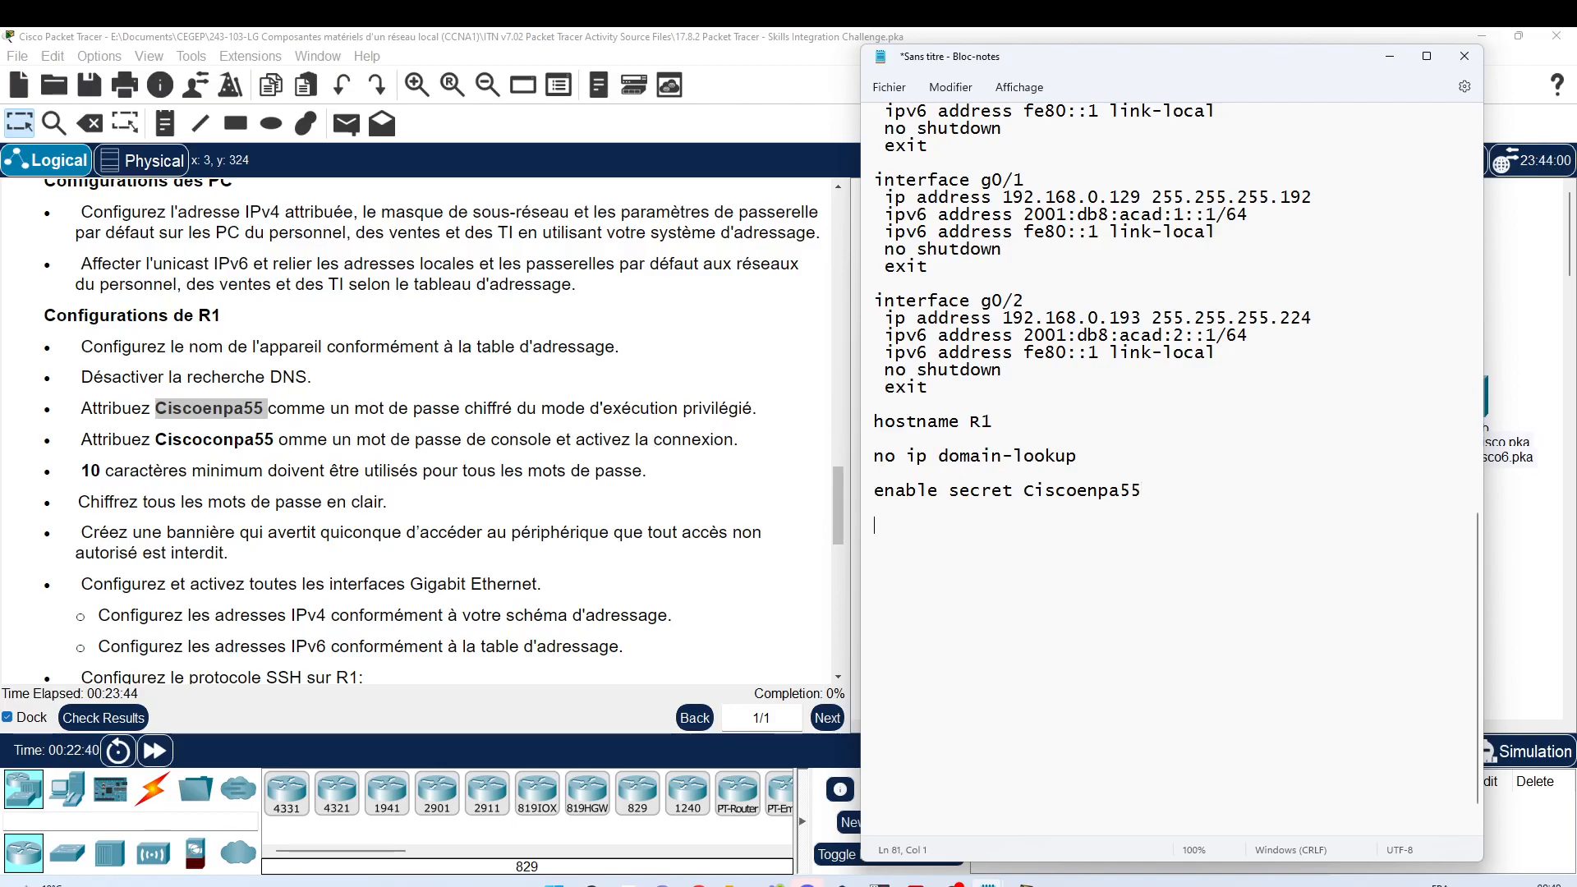
Step: Add 'line console 0' with an indented password line set to the console password
text(lin cons)
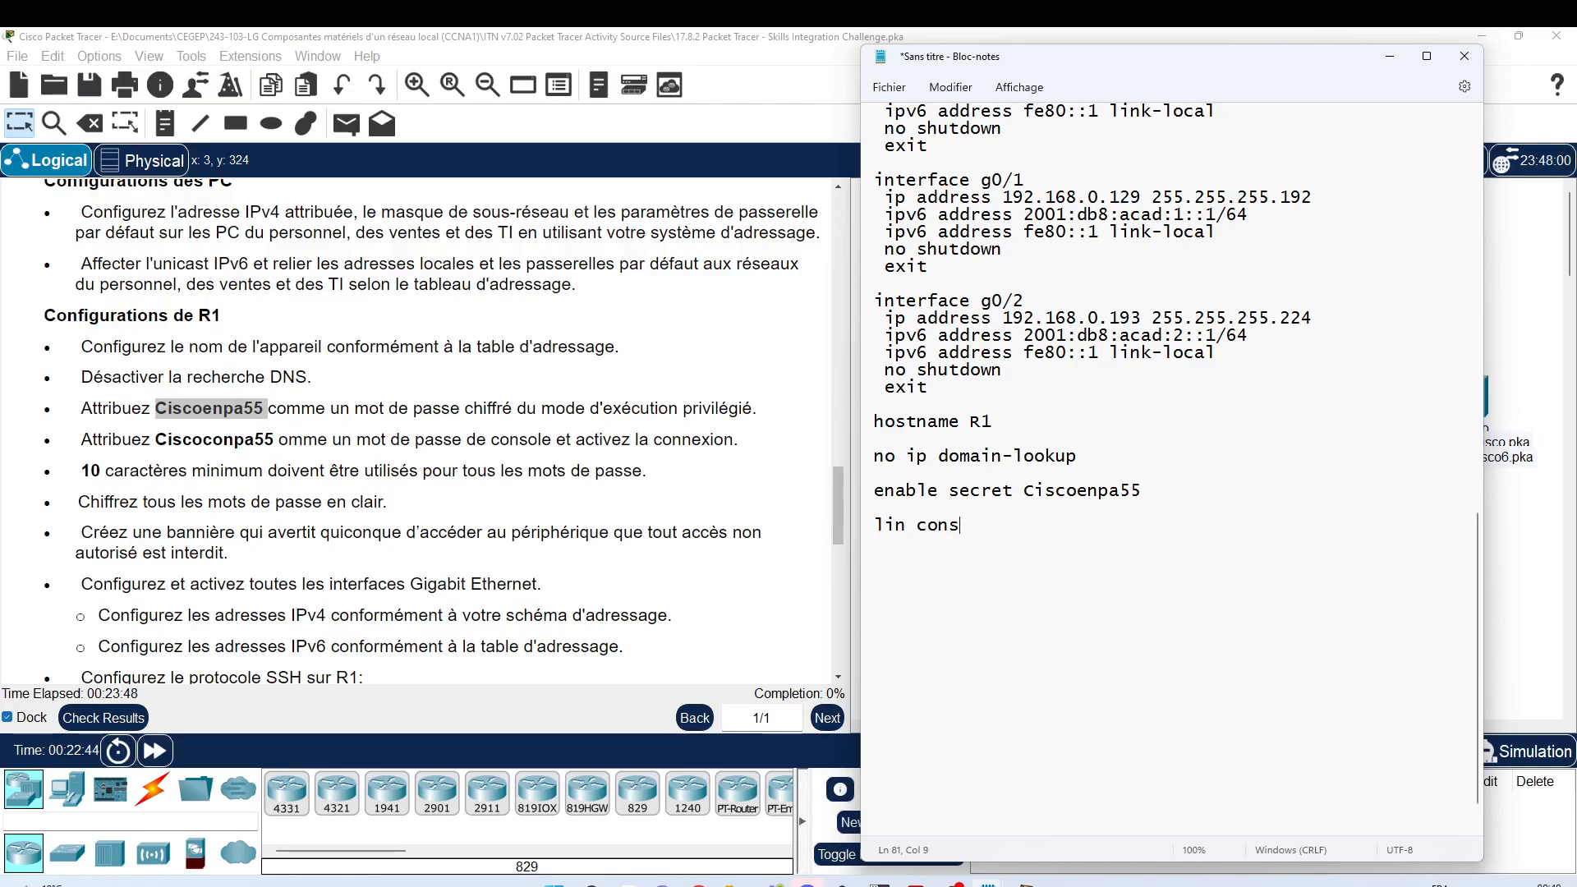
text(ole 0)
key(Return)
key(Up)
text(e)
key(Down)
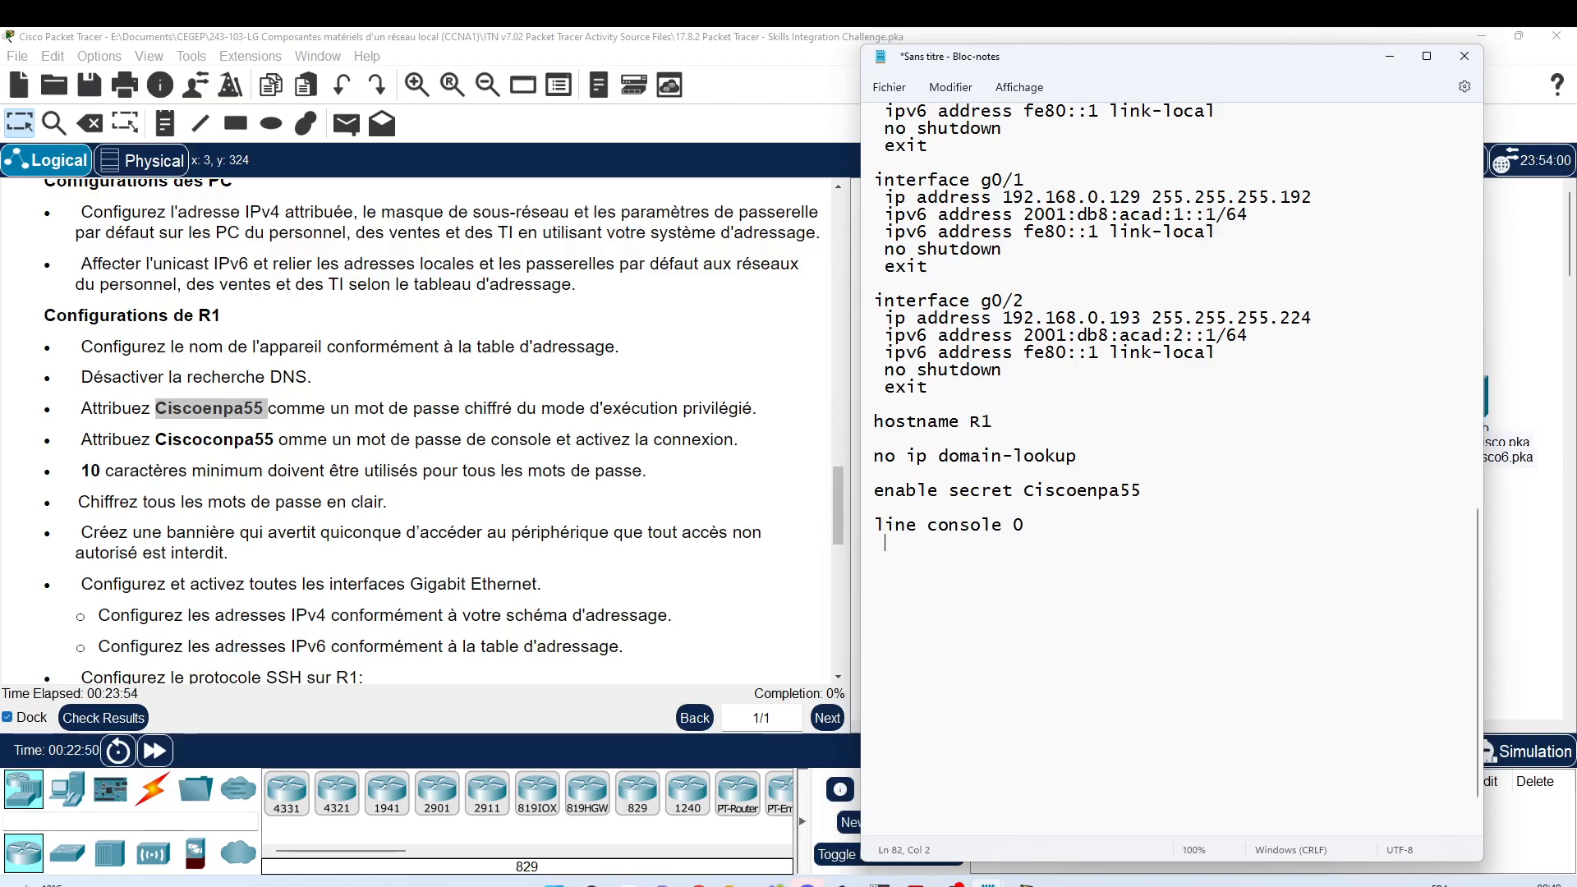
key(BackSpace)
text(password)
key(ctrl+v)
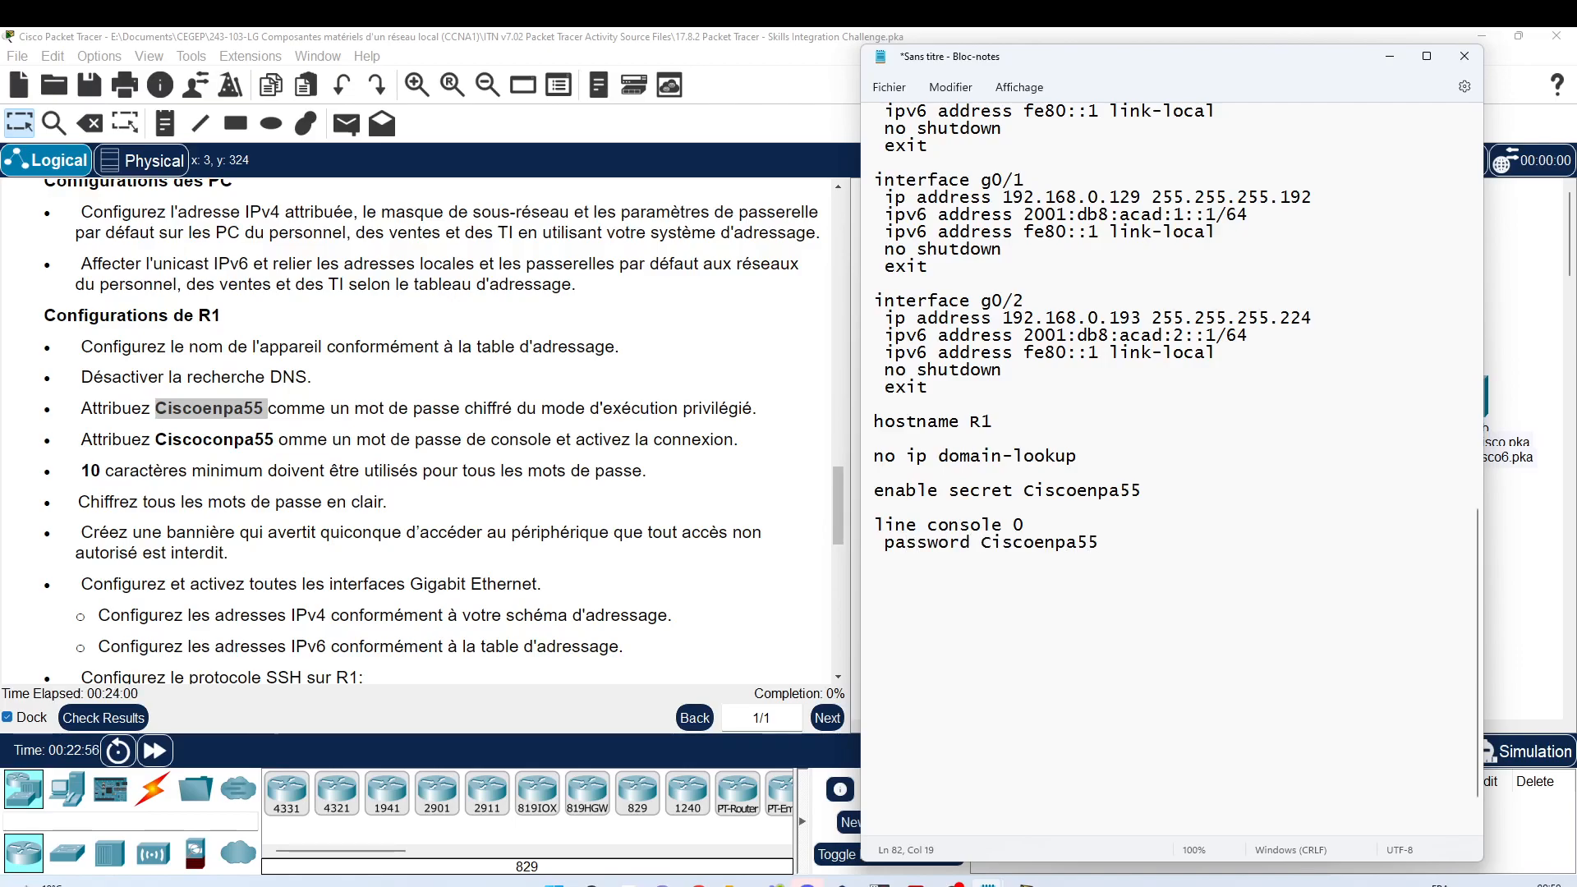
key(Left)
key(Left)
key(Left)
key(BackSpace)
key(Delete)
text(con)
Step: Finish the console block with 'login' and 'exit' lines
key(Return)
text(login)
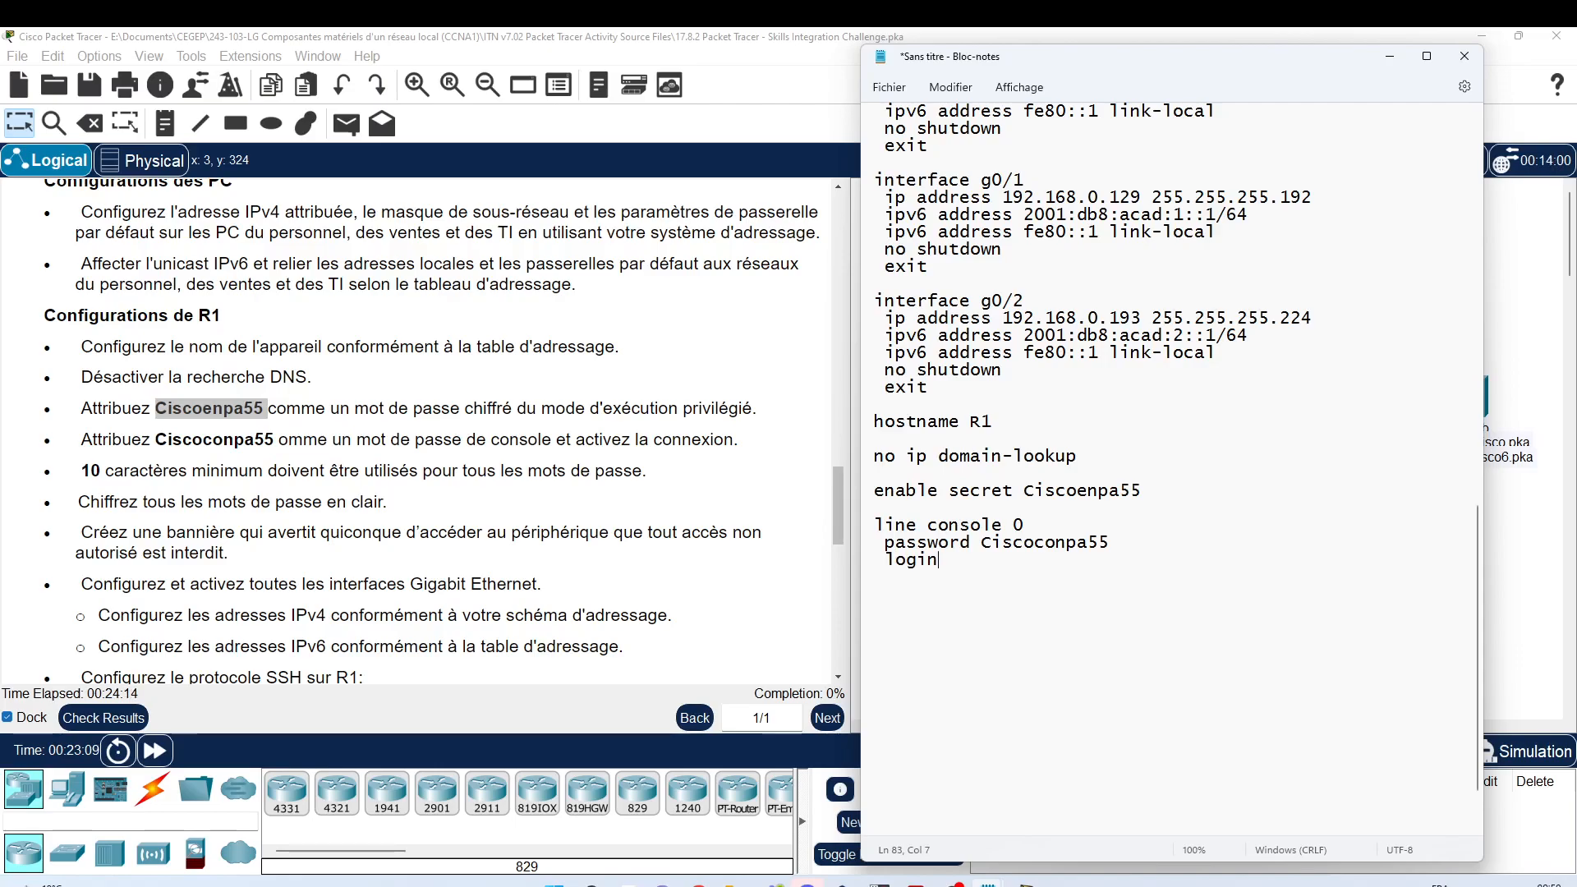
key(Return)
text(exit)
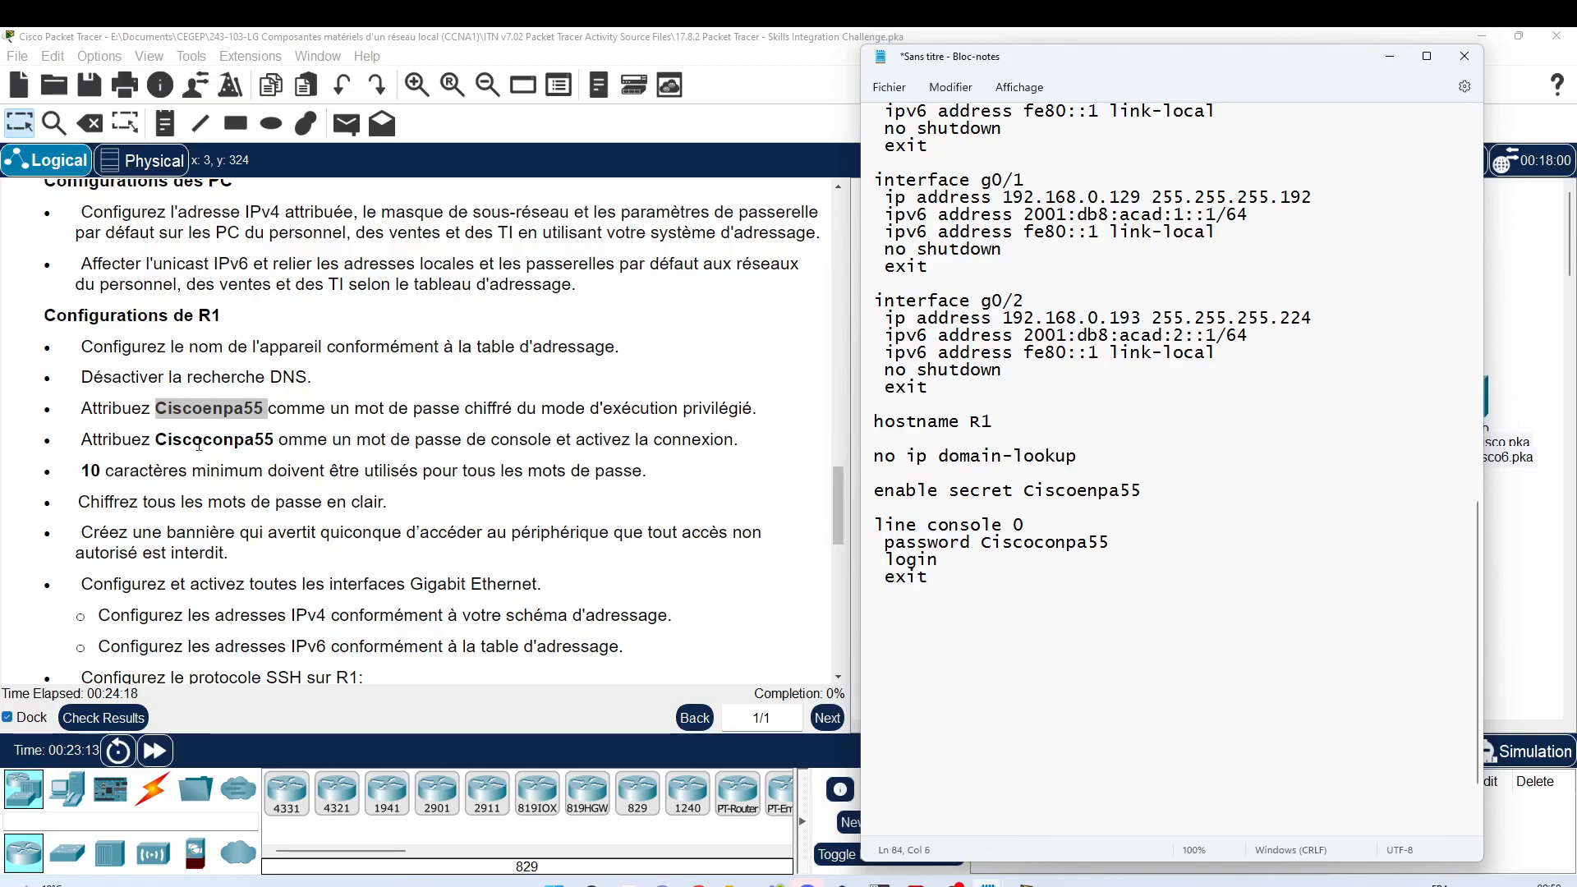
scroll(199, 444, down, 1)
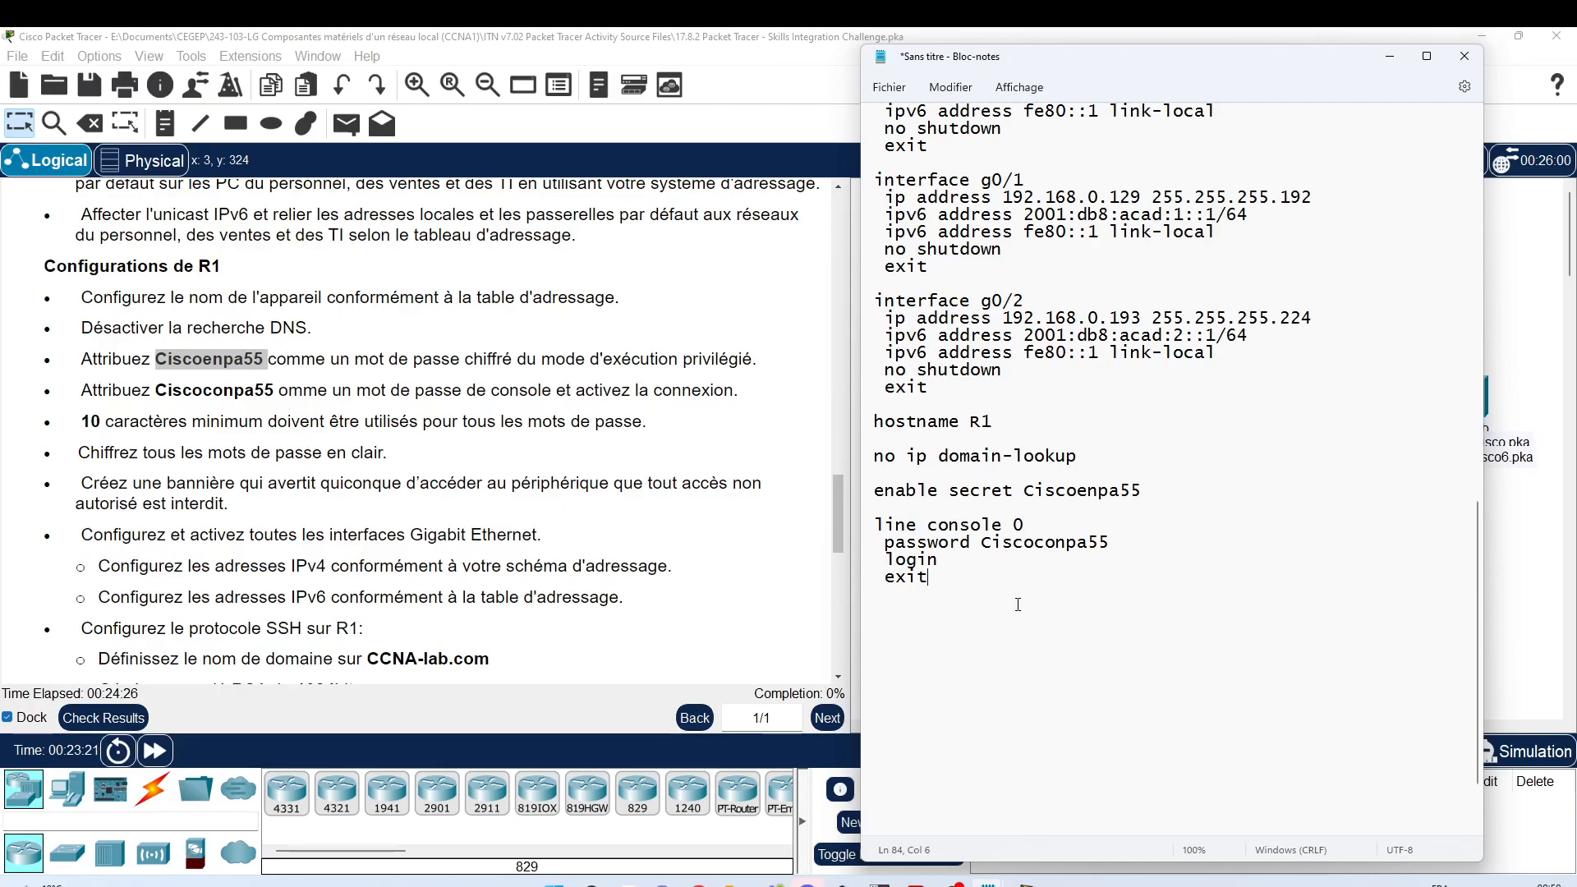
Step: Add 'security password min-length 10' and 'service password-encryption' lines to the R1 script
key(Return)
text(security password)
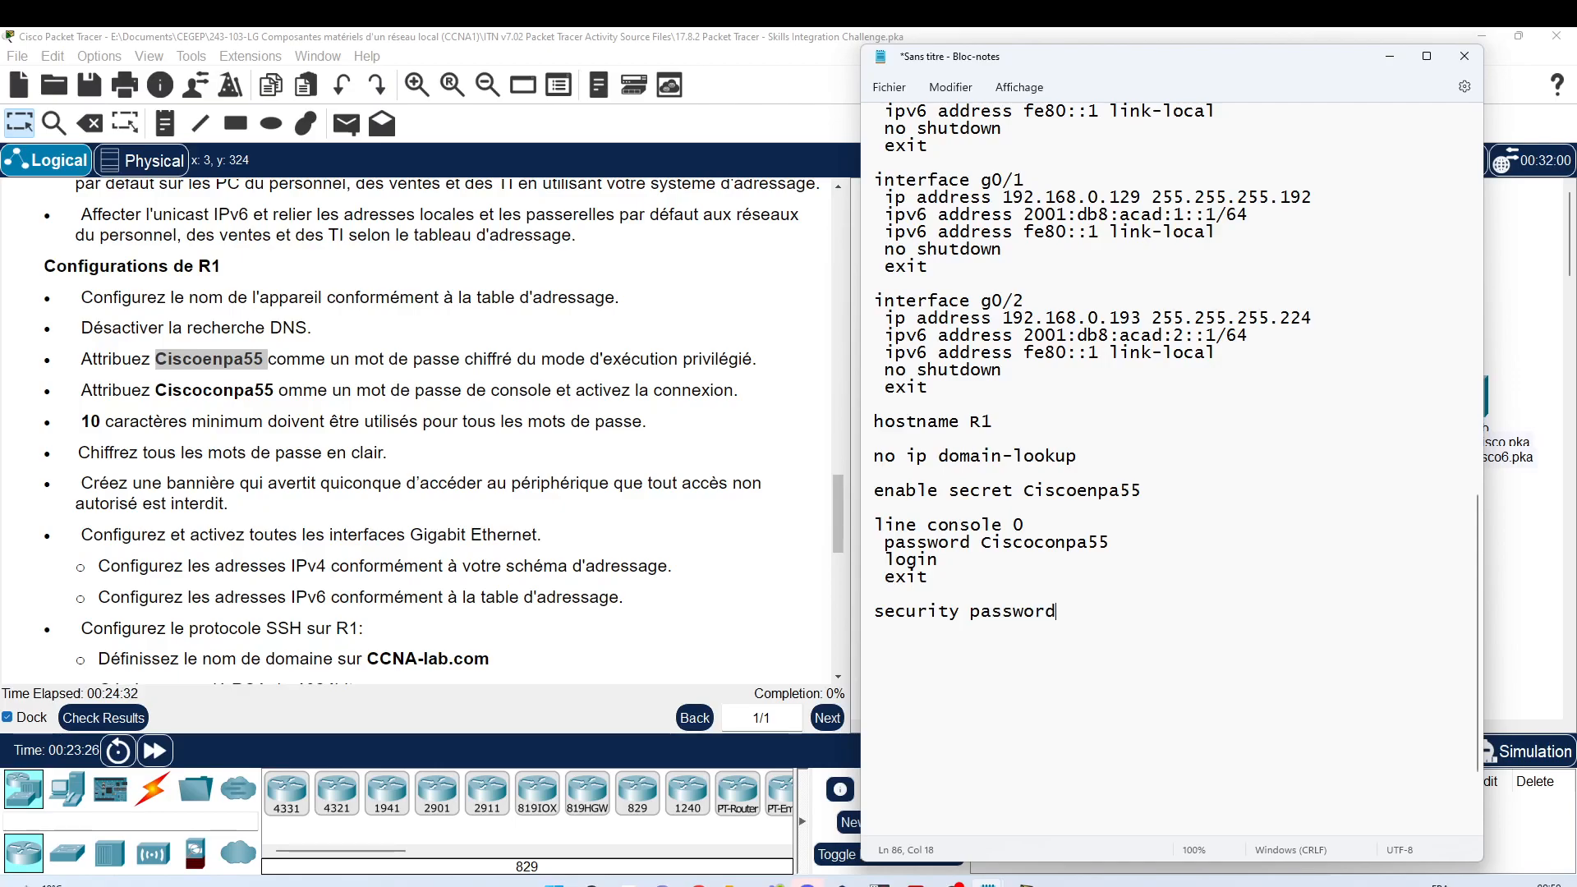
text( min-length)
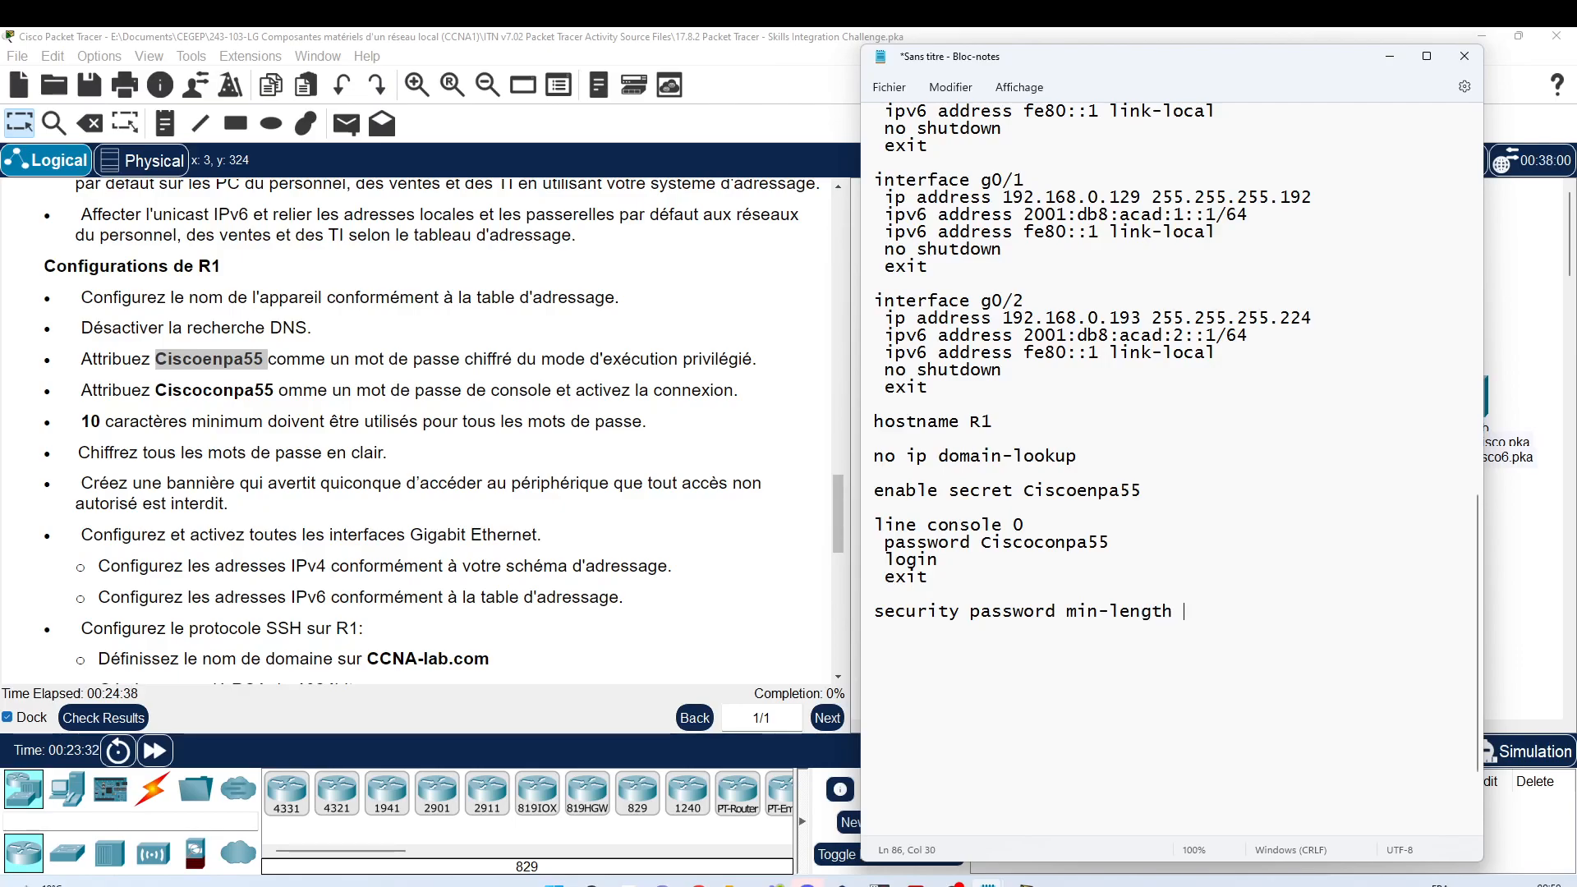
text( 10)
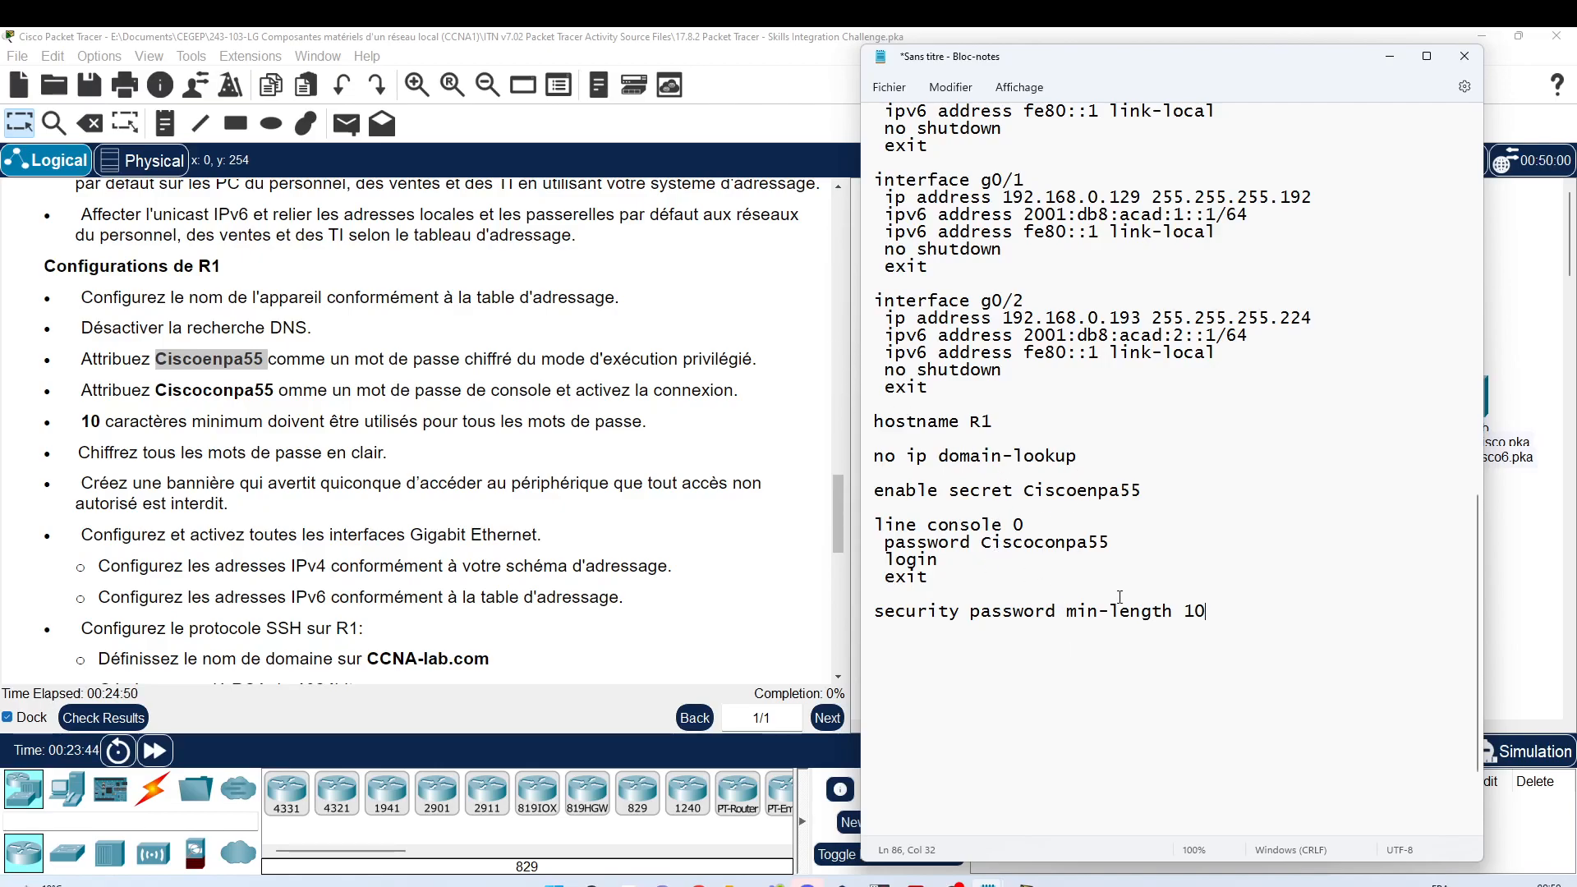
scroll(49, 419, down, 1)
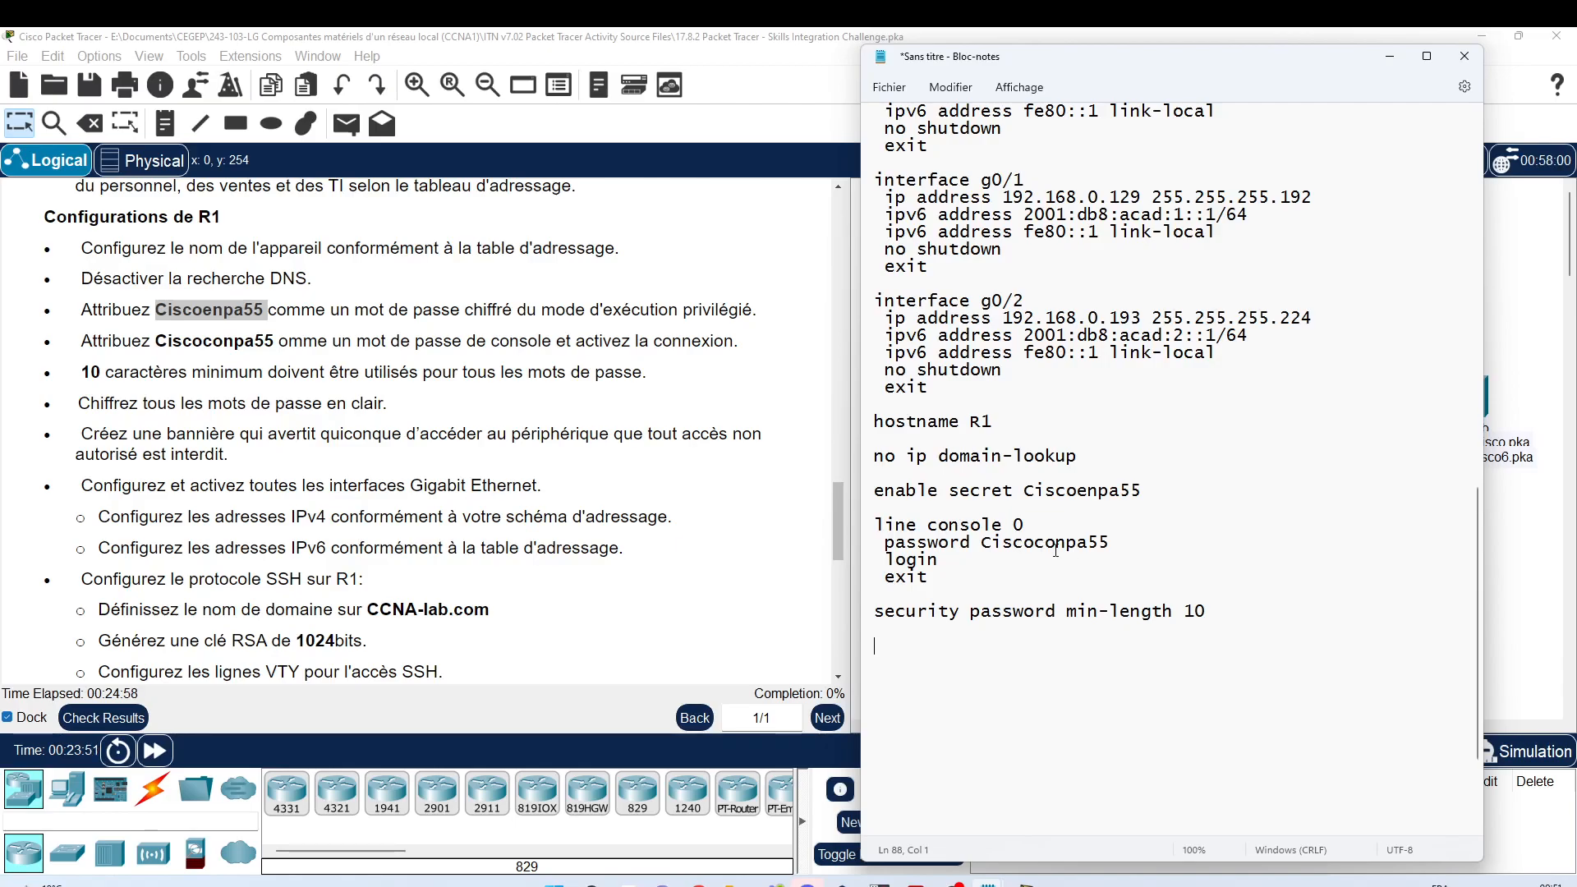
text(service password-)
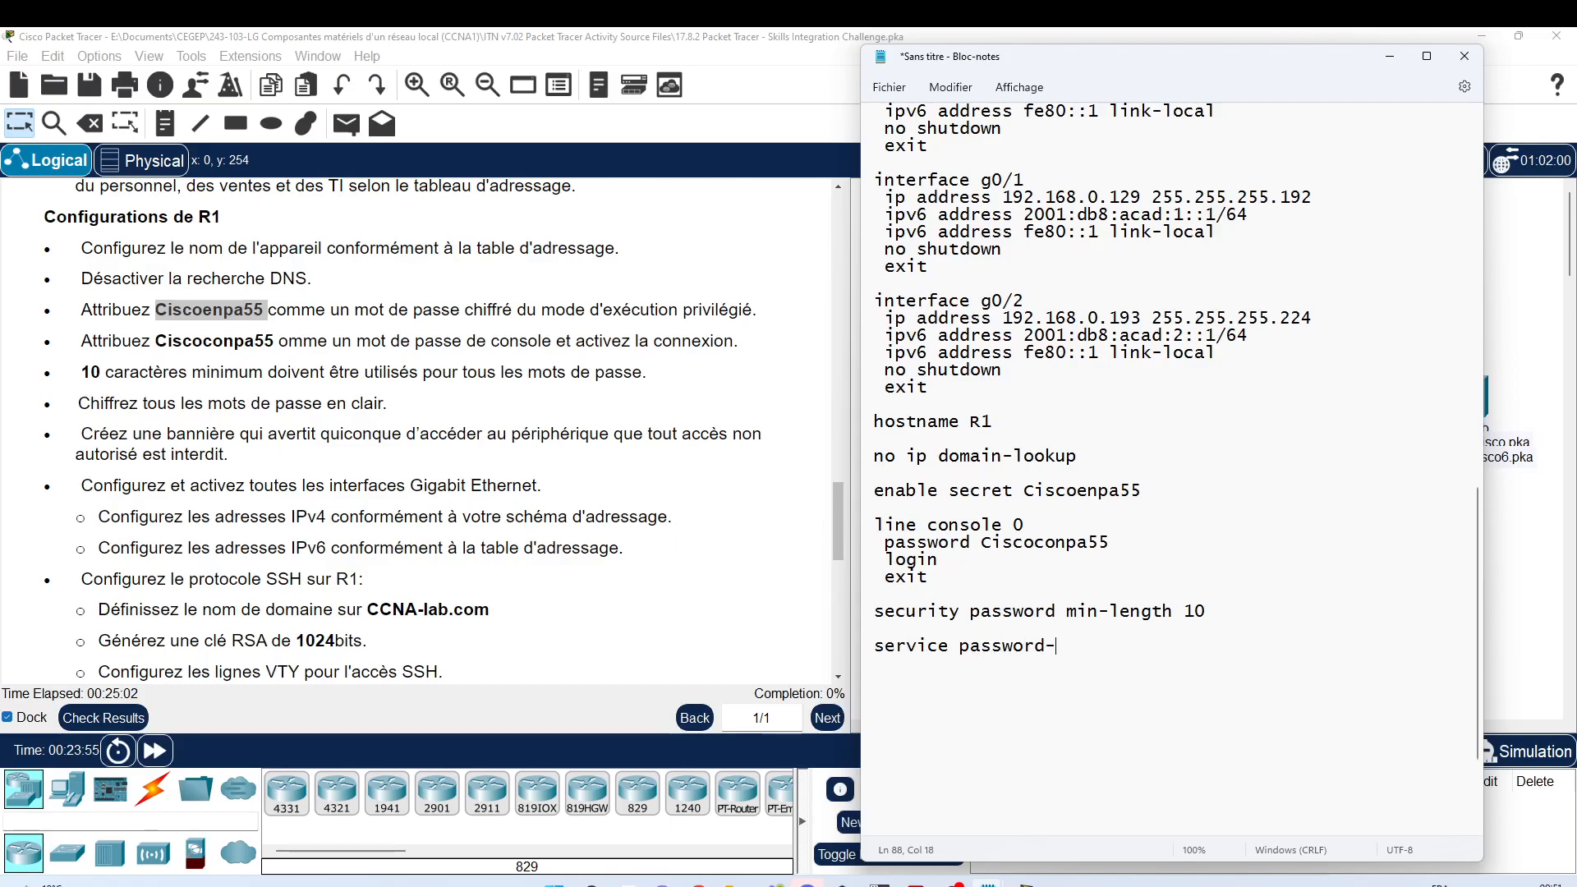
text(encryption)
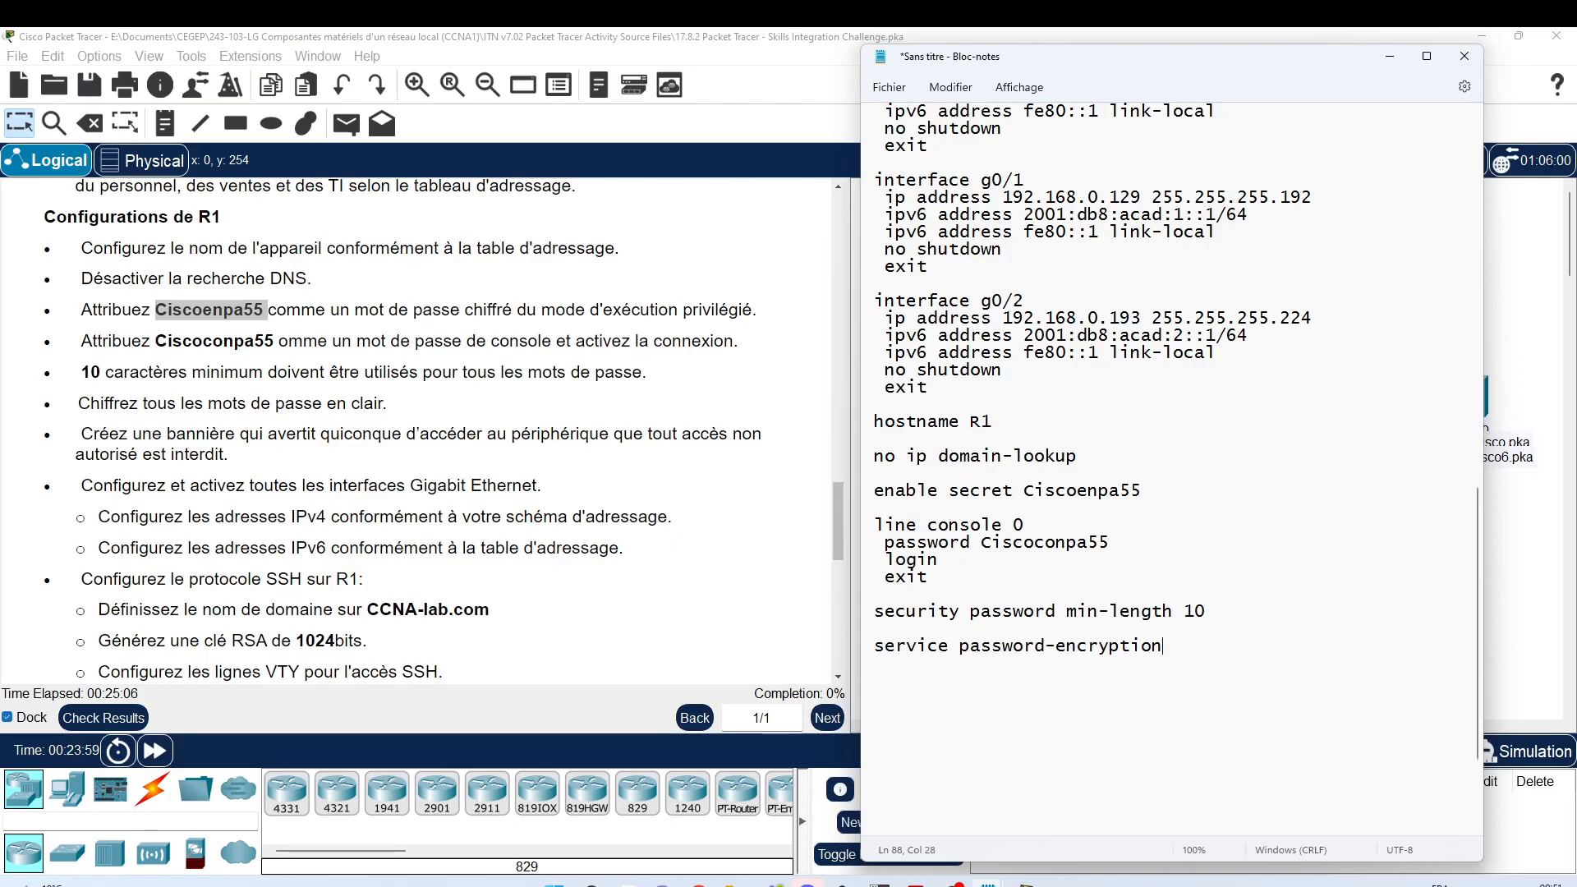
scroll(137, 405, down, 1)
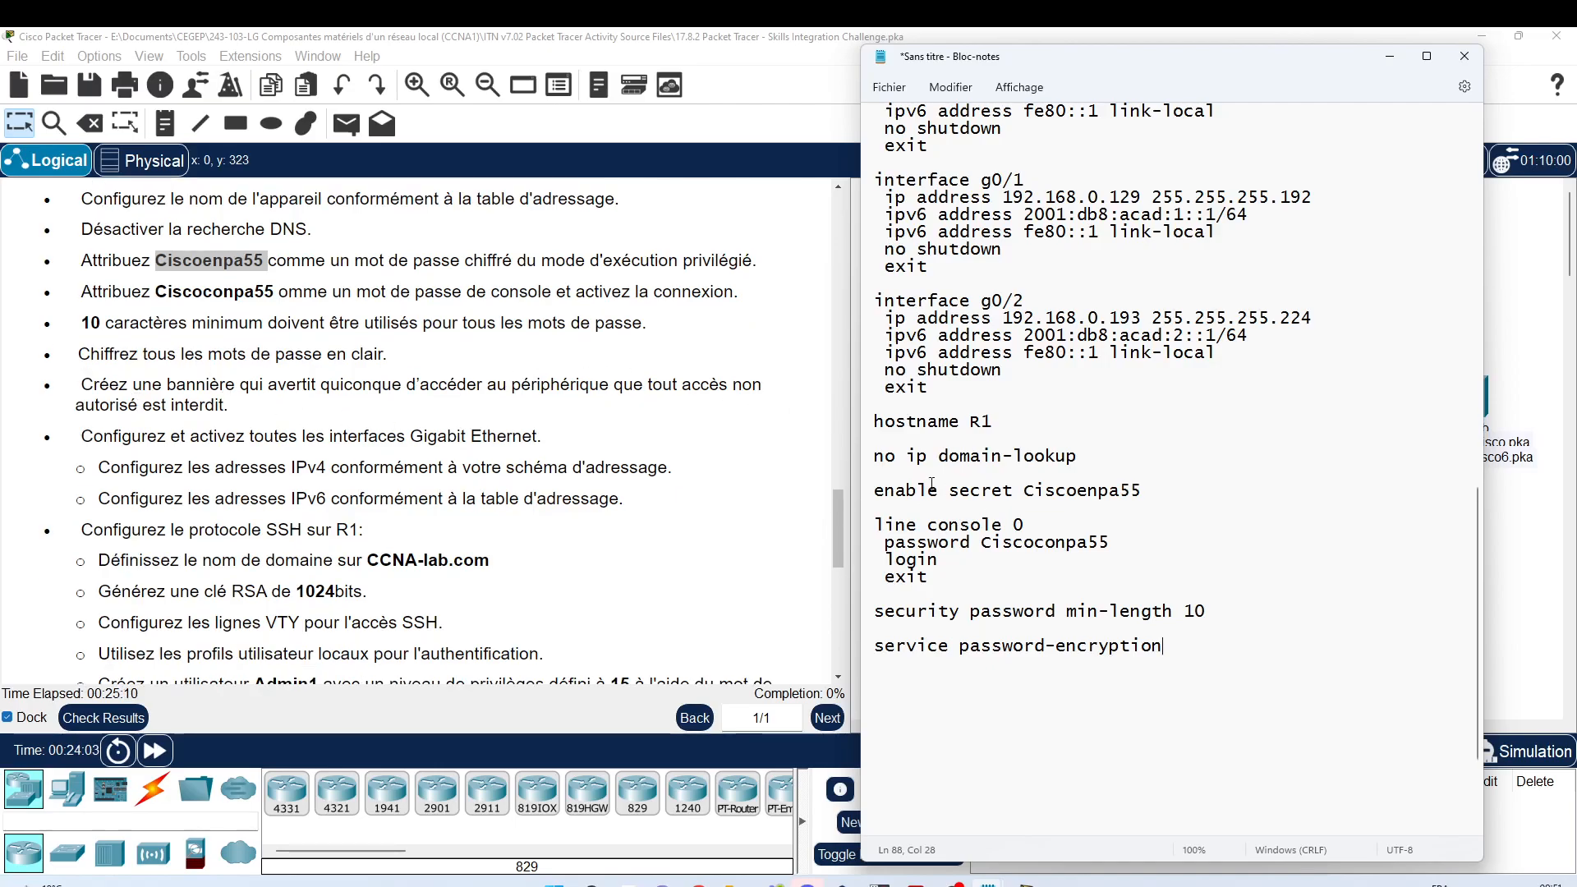
Step: Add the line 'banner motd #Authorized Users Only!#' followed by blank lines
key(Return)
text(banner motd )
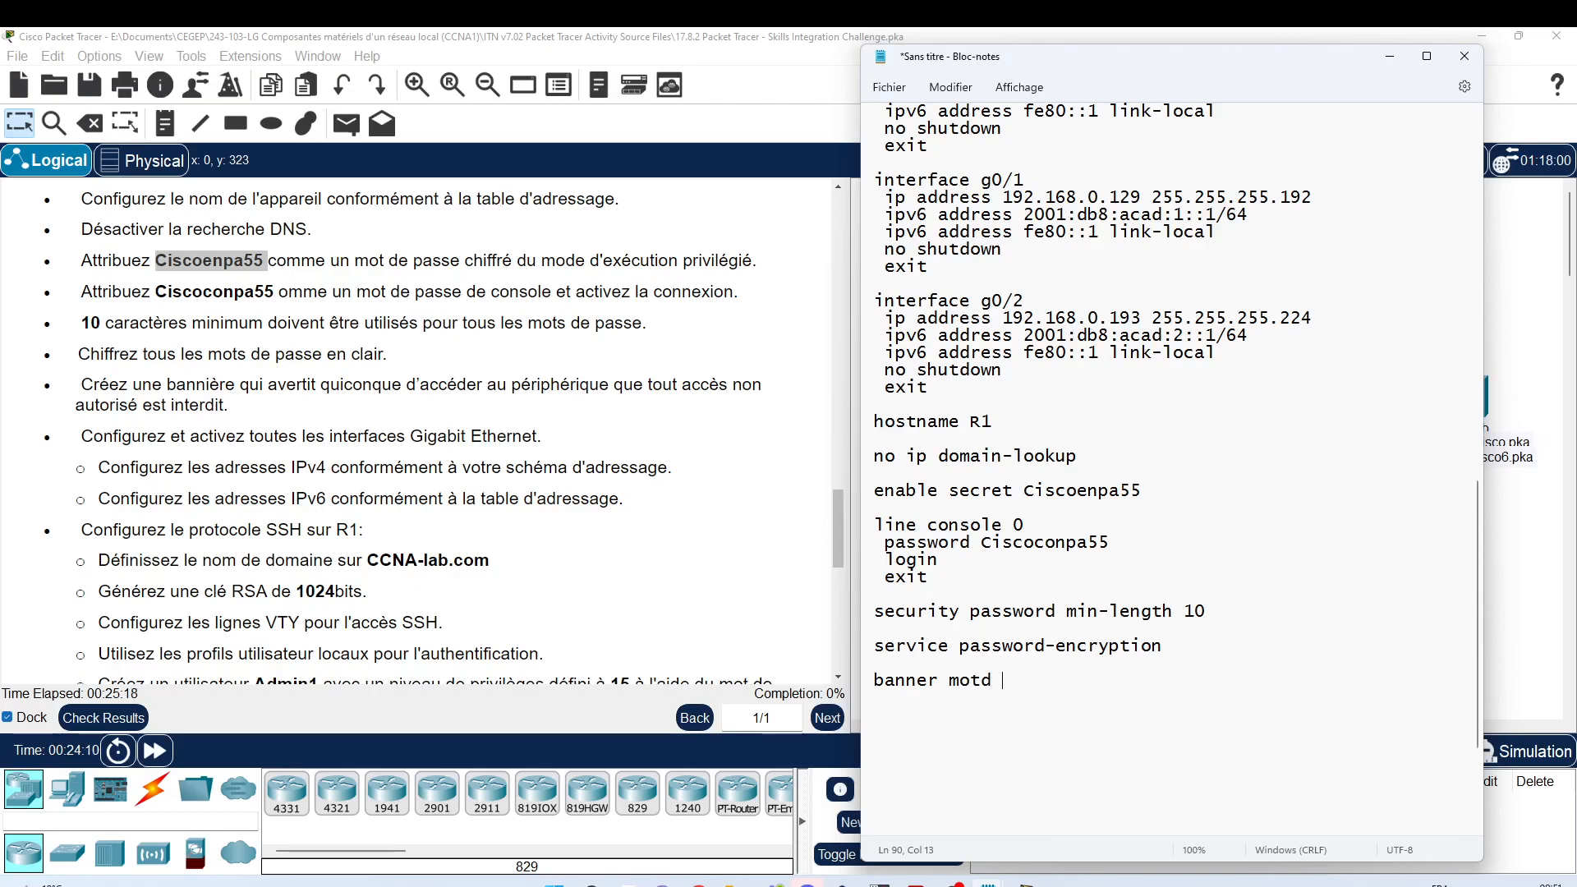
text(##)
key(Left)
text(Autho)
text(rized u)
text(ser)
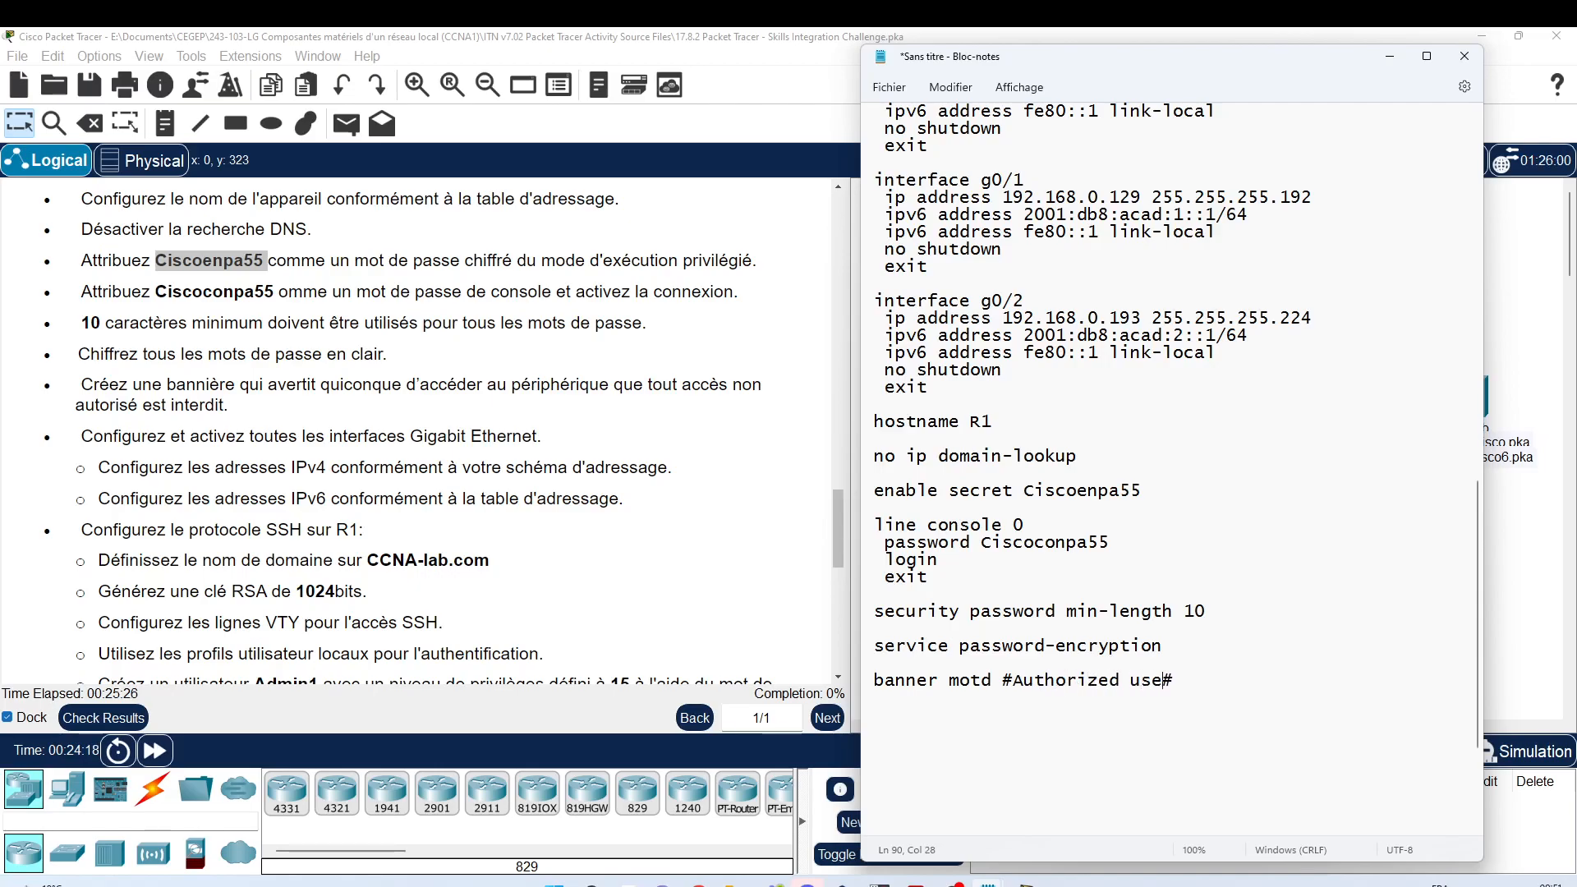
key(BackSpace)
key(BackSpace)
key(BackSpace)
key(BackSpace)
text(Users Only!)
click(1338, 680)
key(Return)
key(Return)
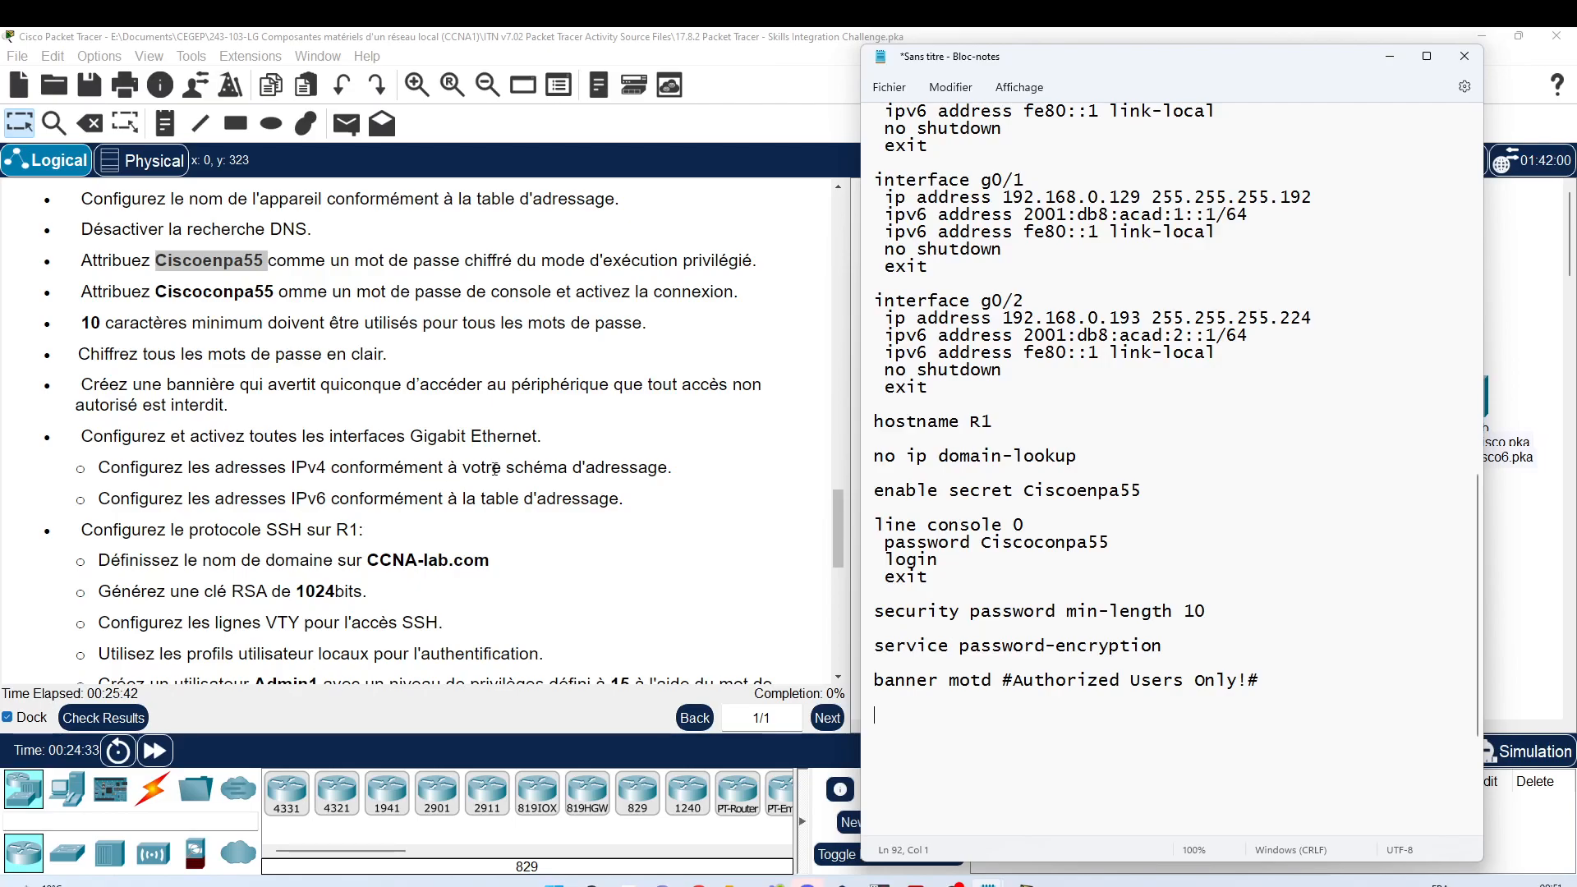
scroll(234, 505, down, 1)
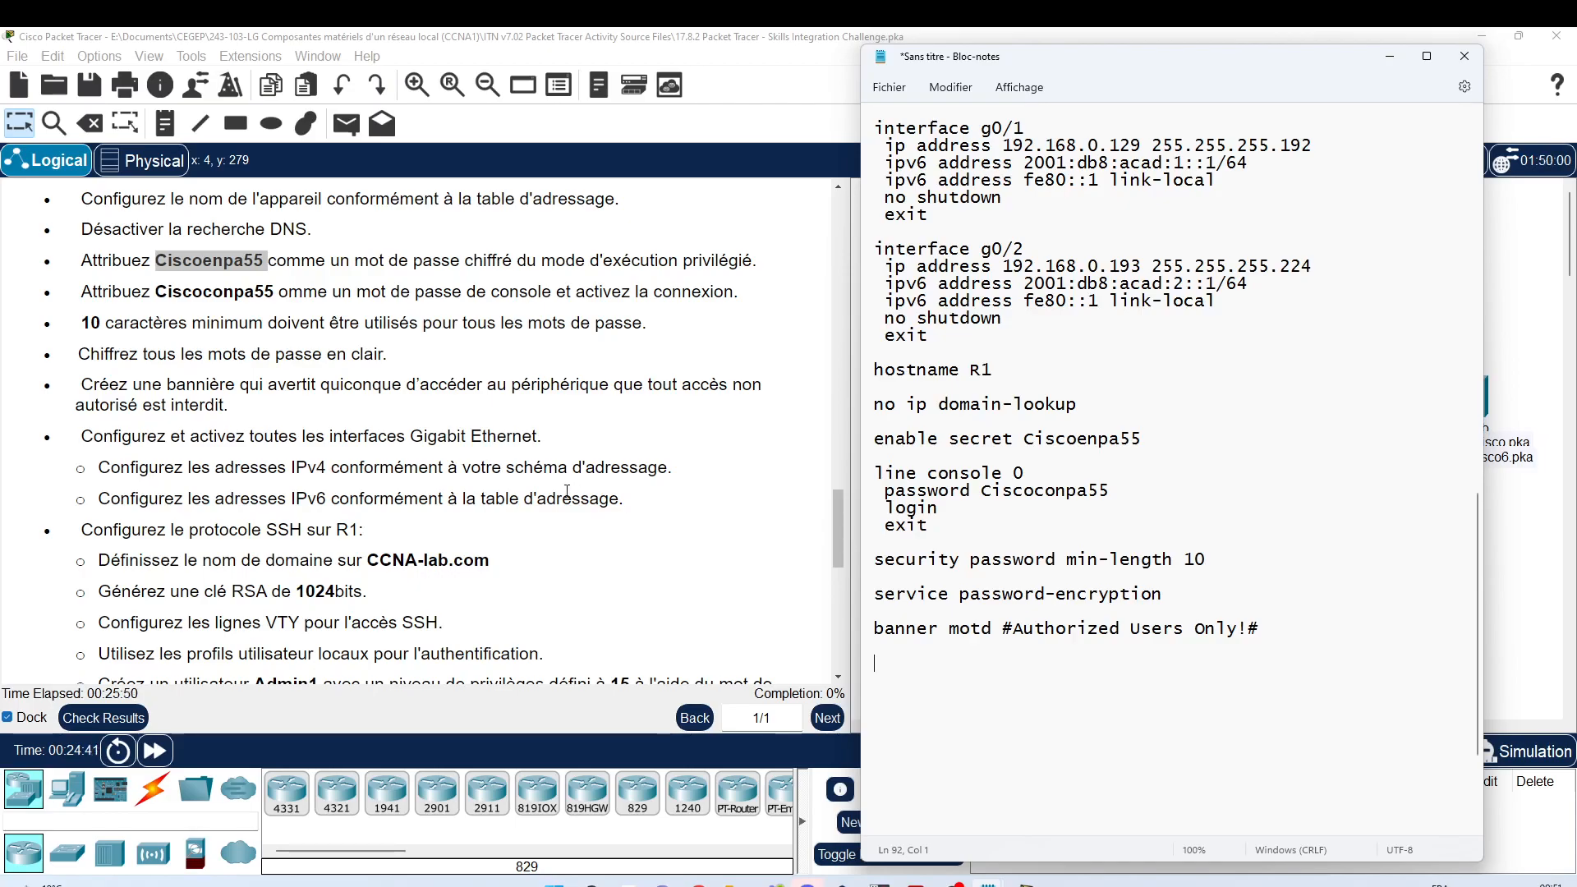
scroll(567, 491, down, 1)
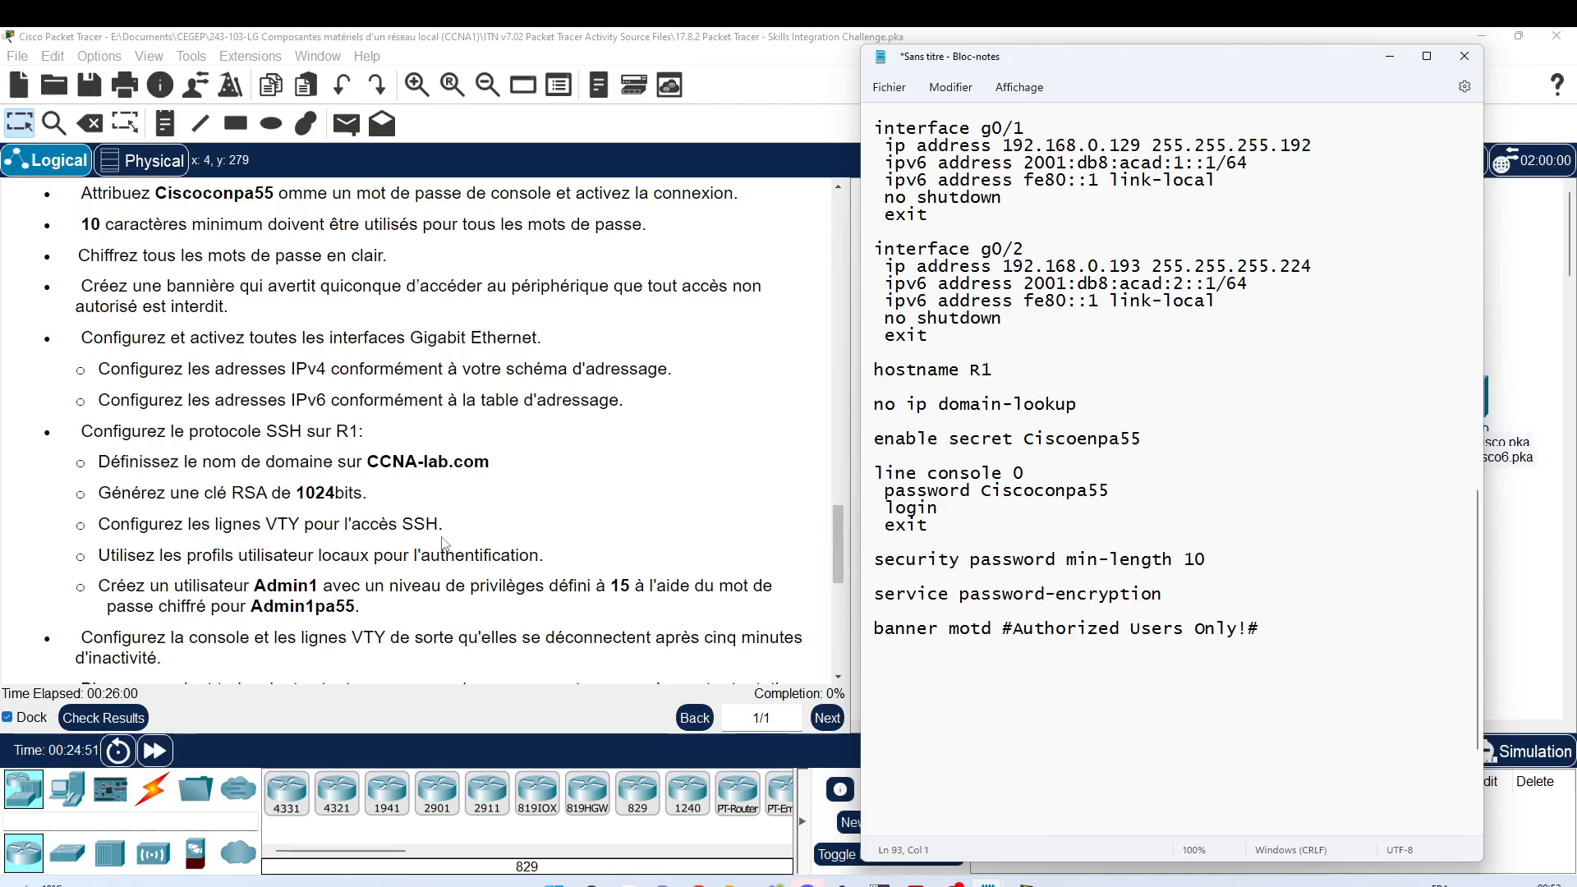
Step: Add 'ip domain-name CCNA-lab.com' and 'crypto key generate rsa general-keys modulus 1024' lines
key(Up)
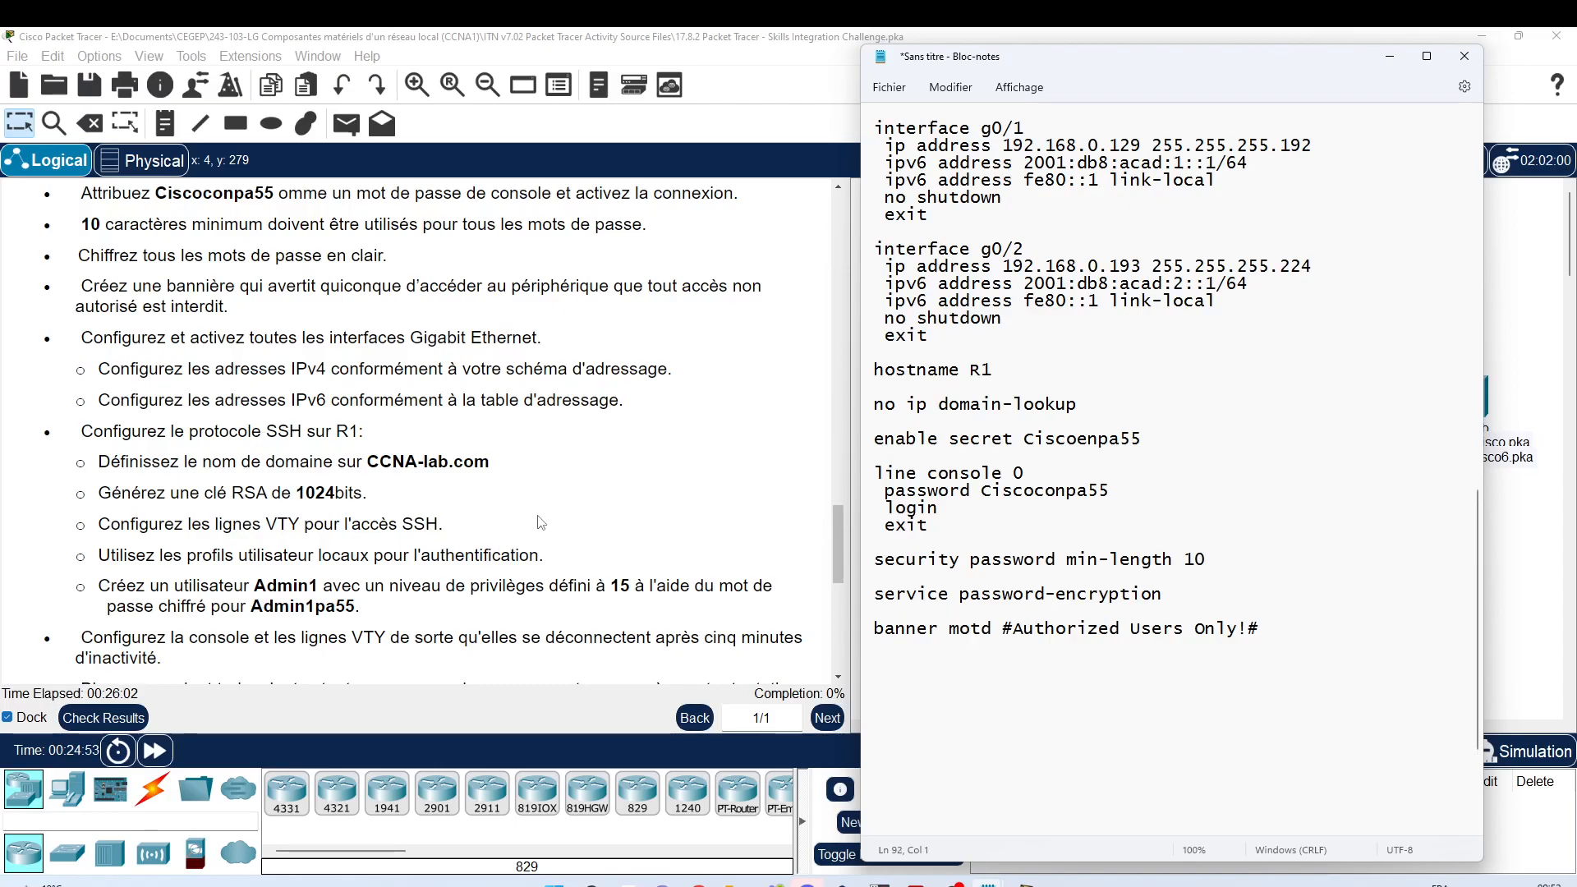
text(ip domain-name)
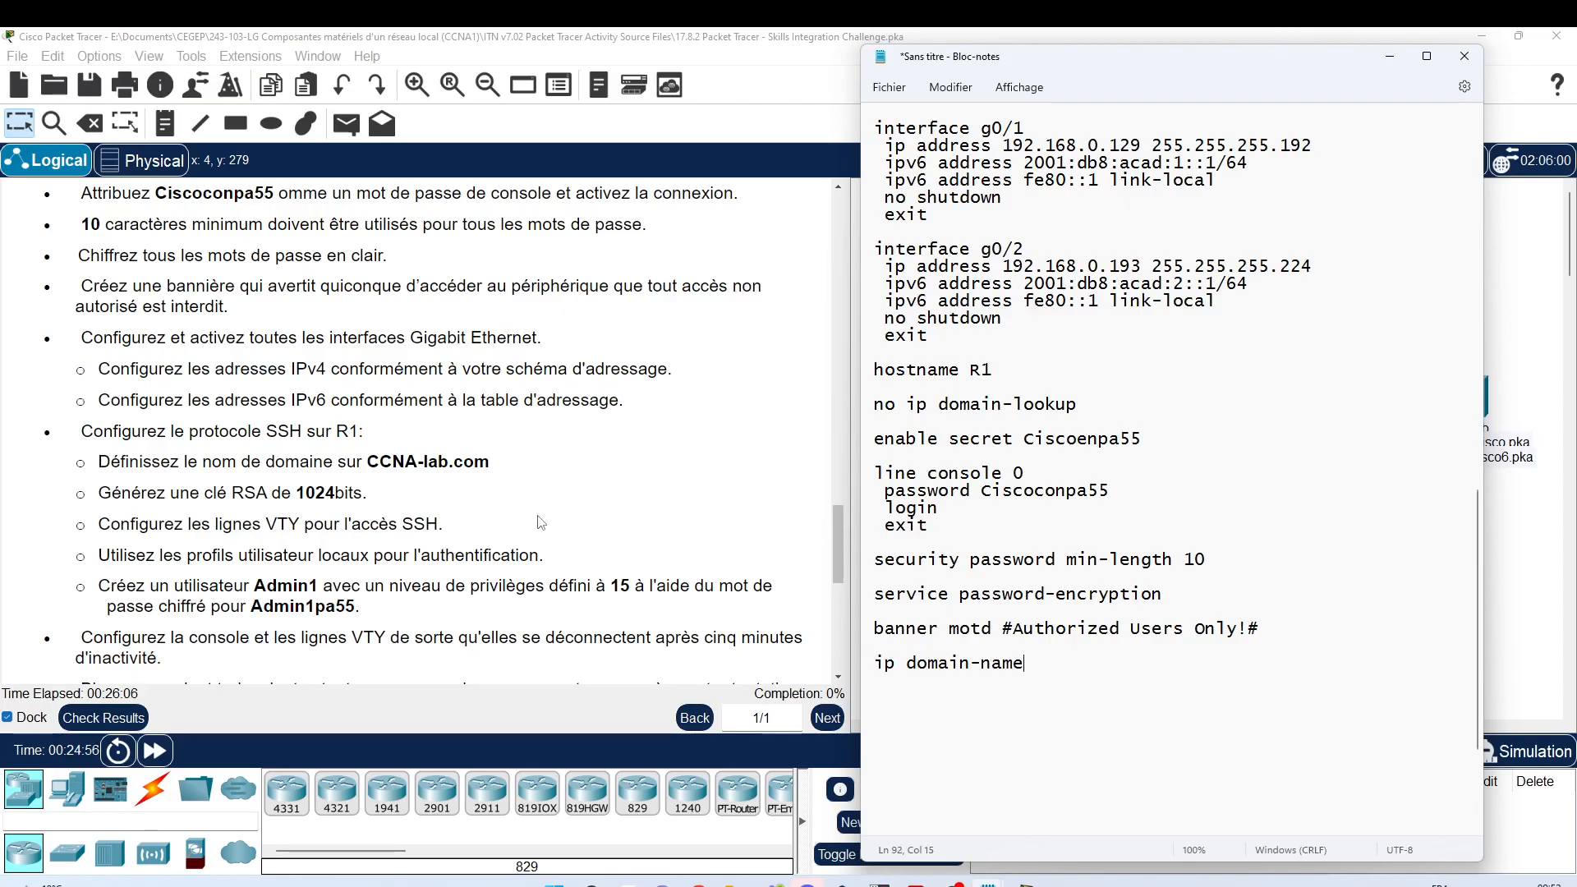
text( CCNA-lab.com)
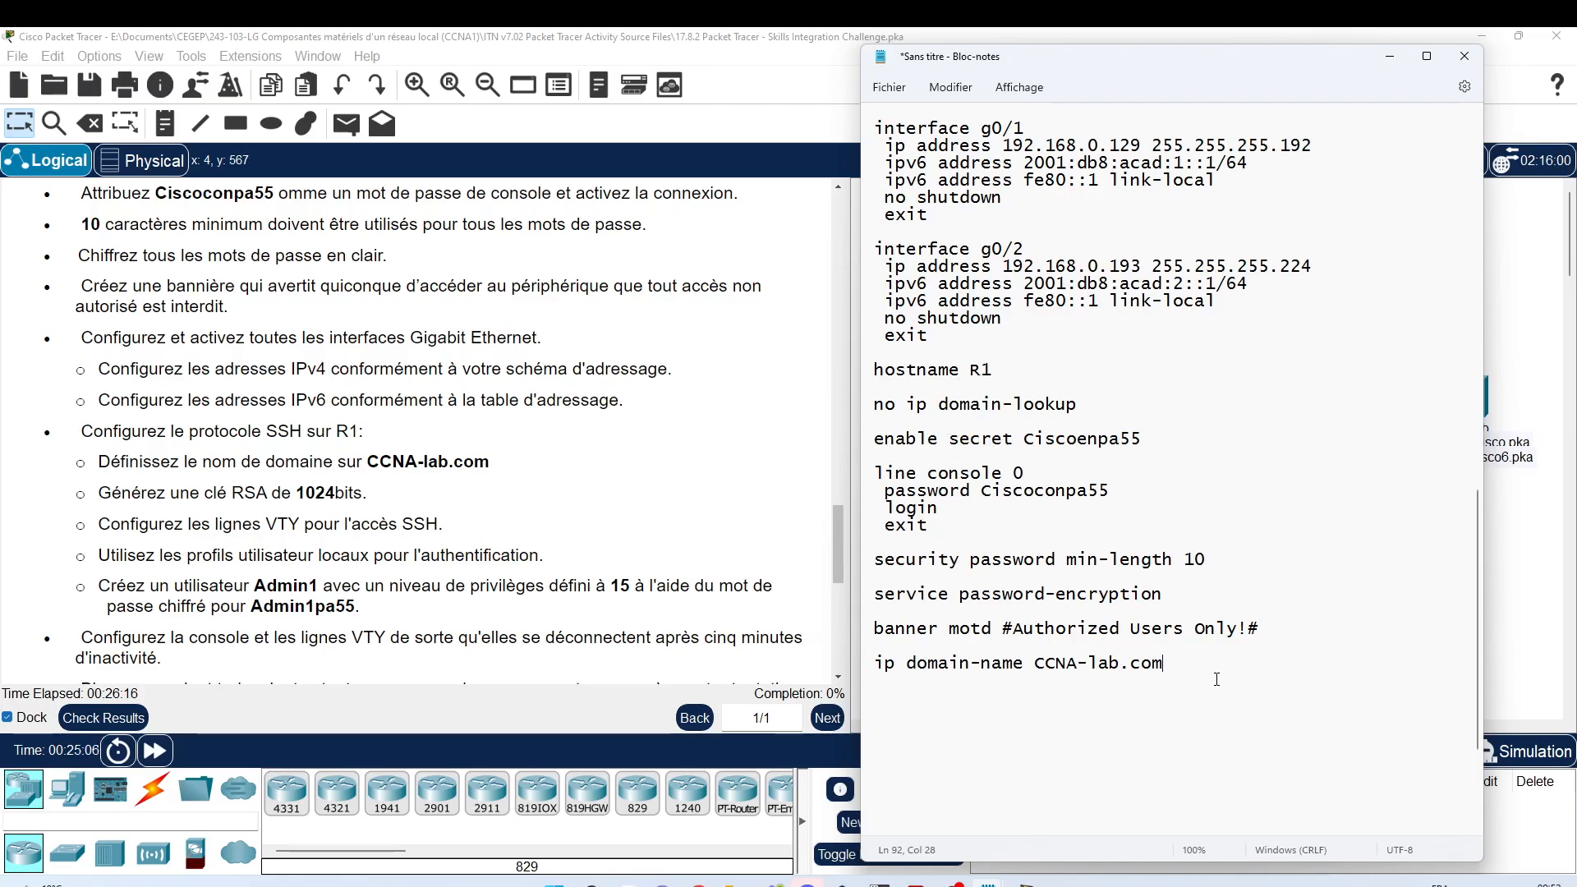
key(Return)
key(Return)
text(crypto l)
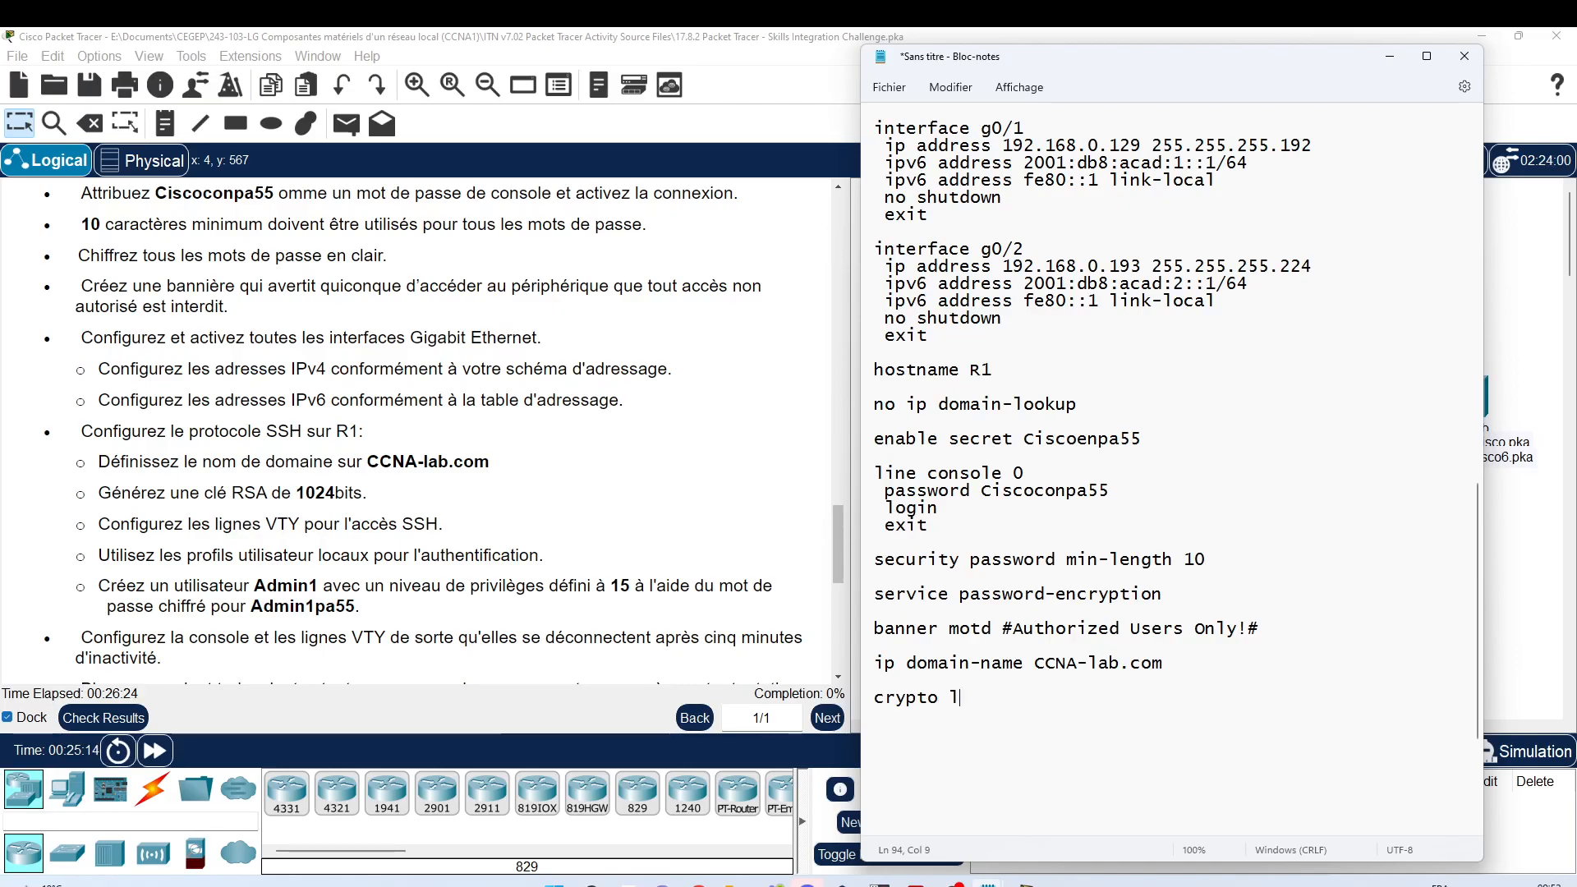
key(BackSpace)
text(key genera)
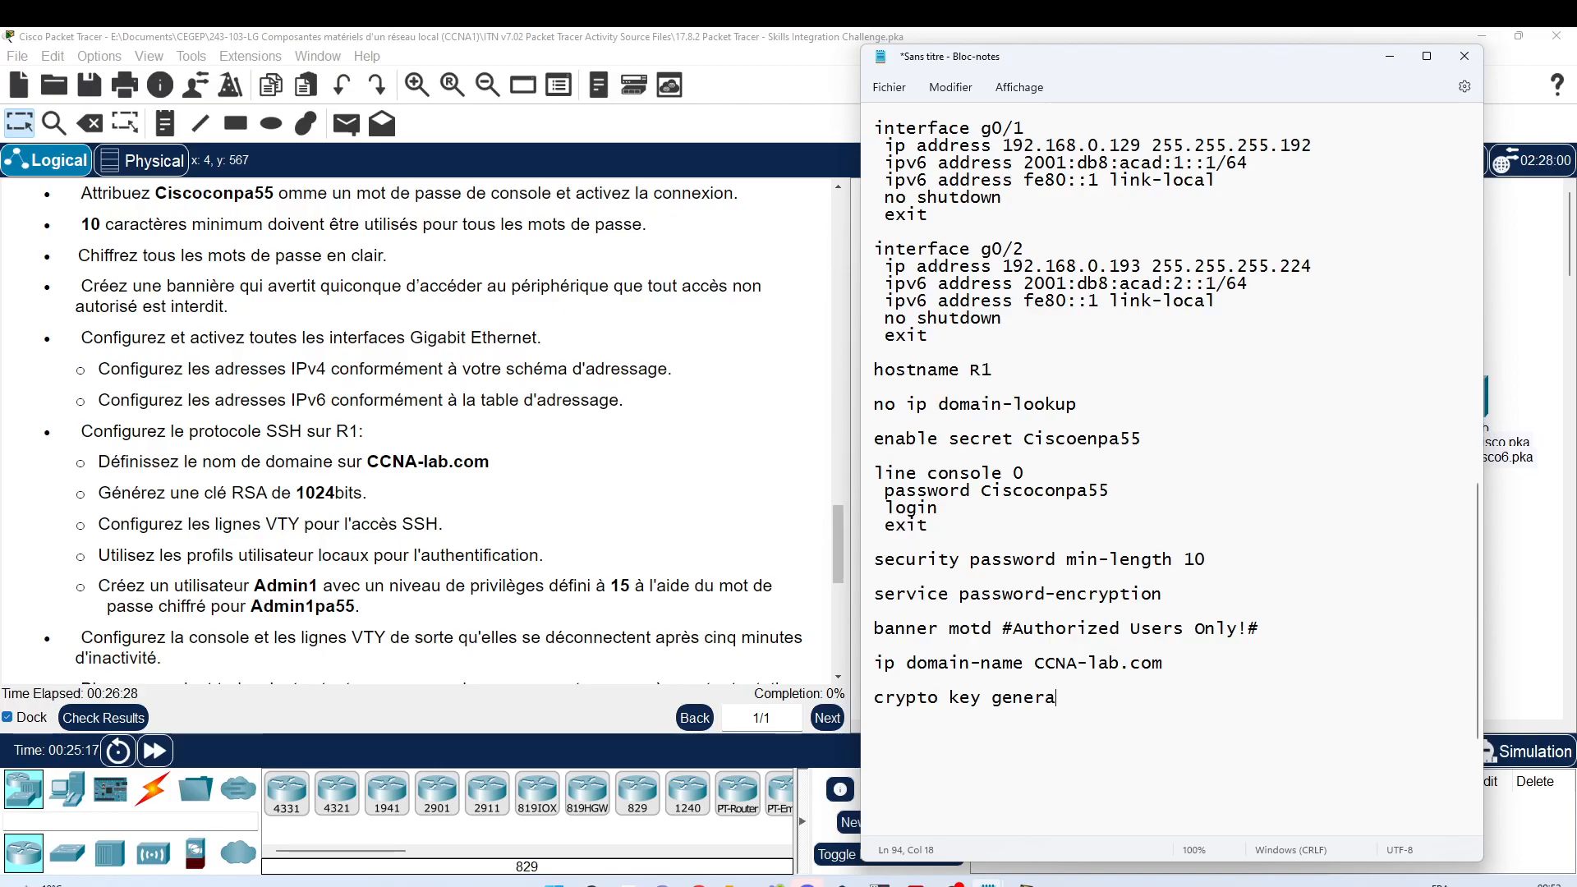
text(te rsa )
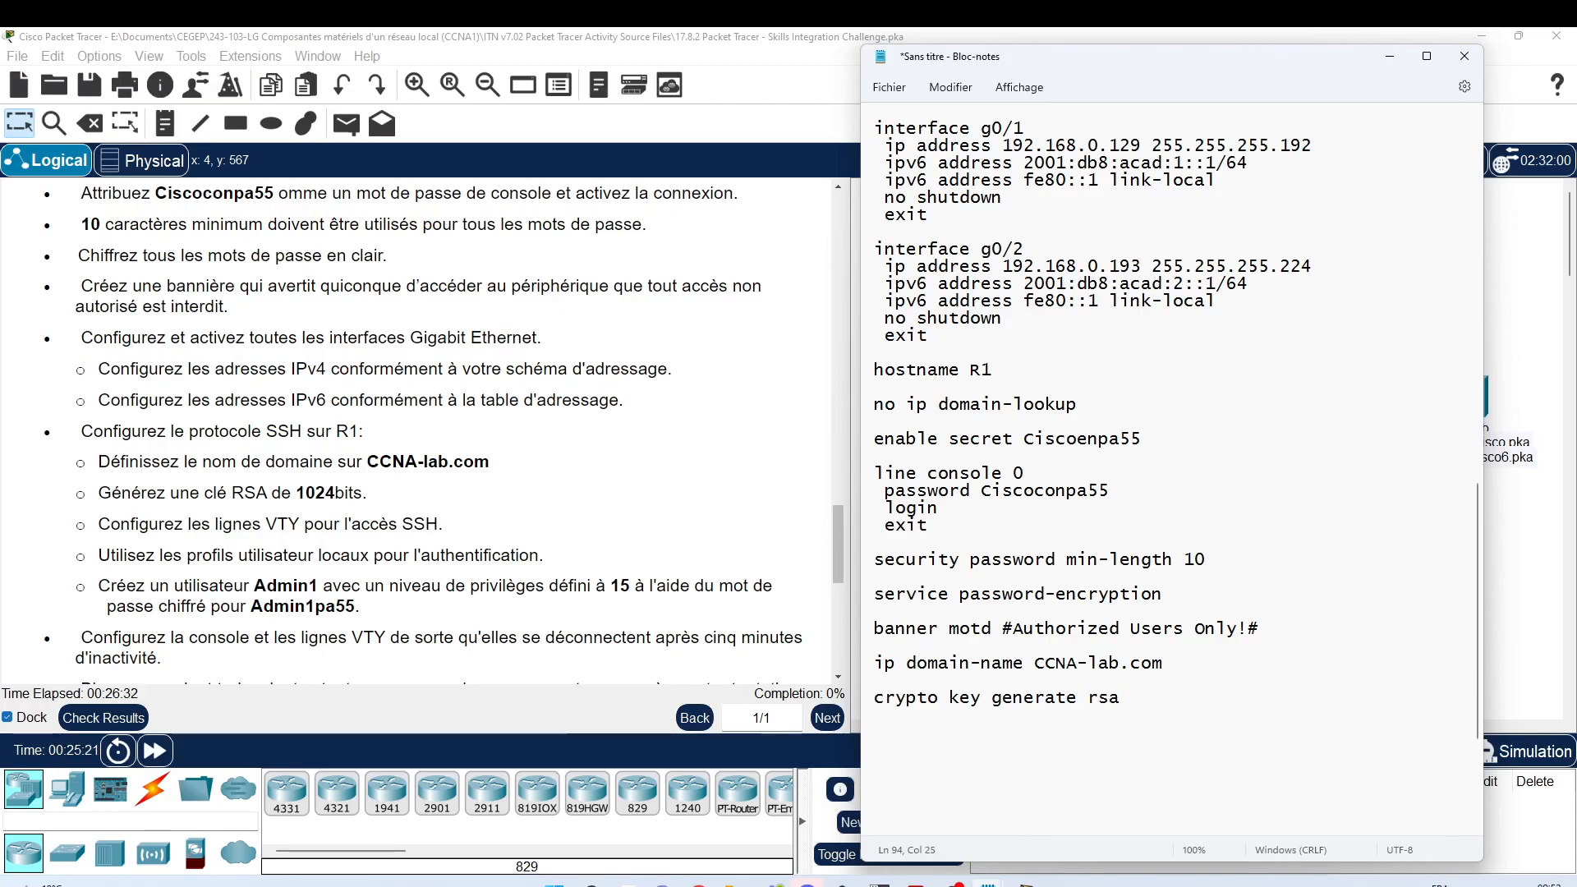
text(gen)
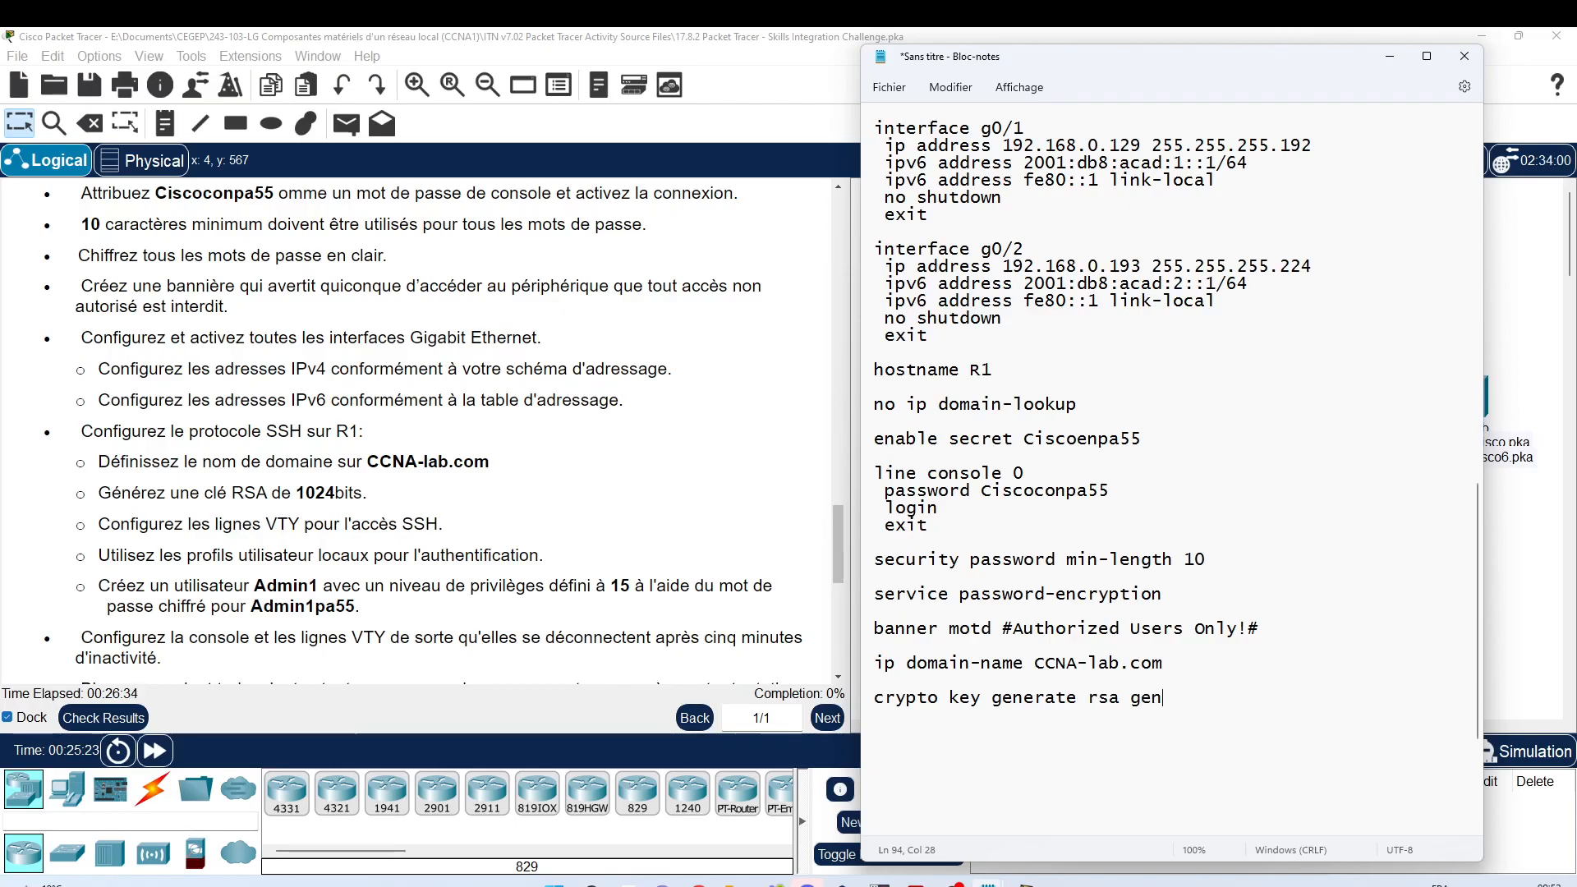
text(eral-keys modul)
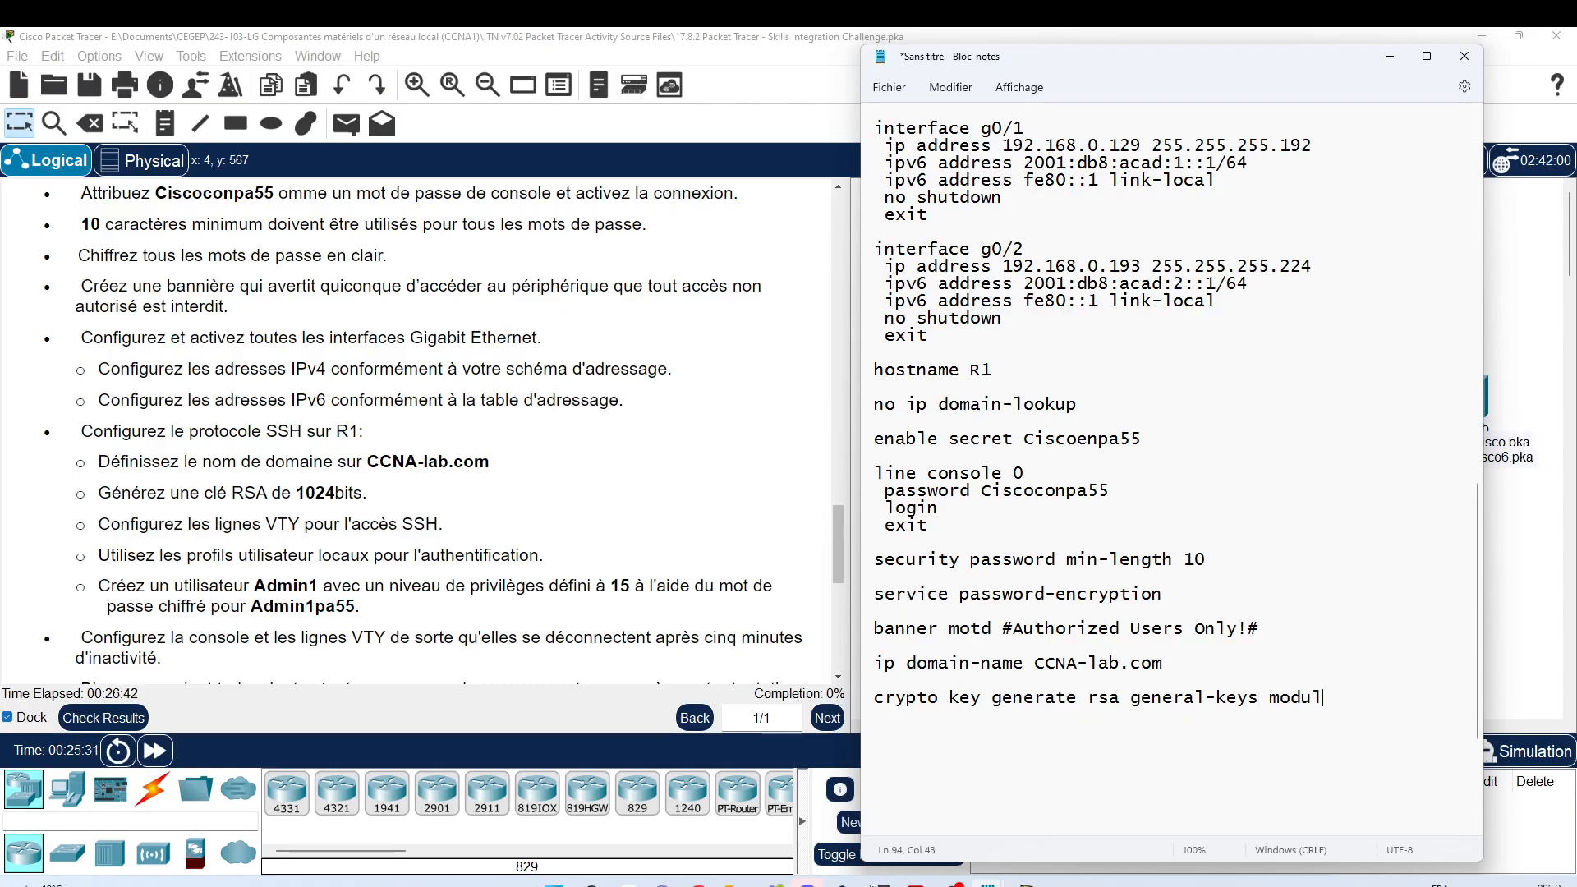
text(us 1024)
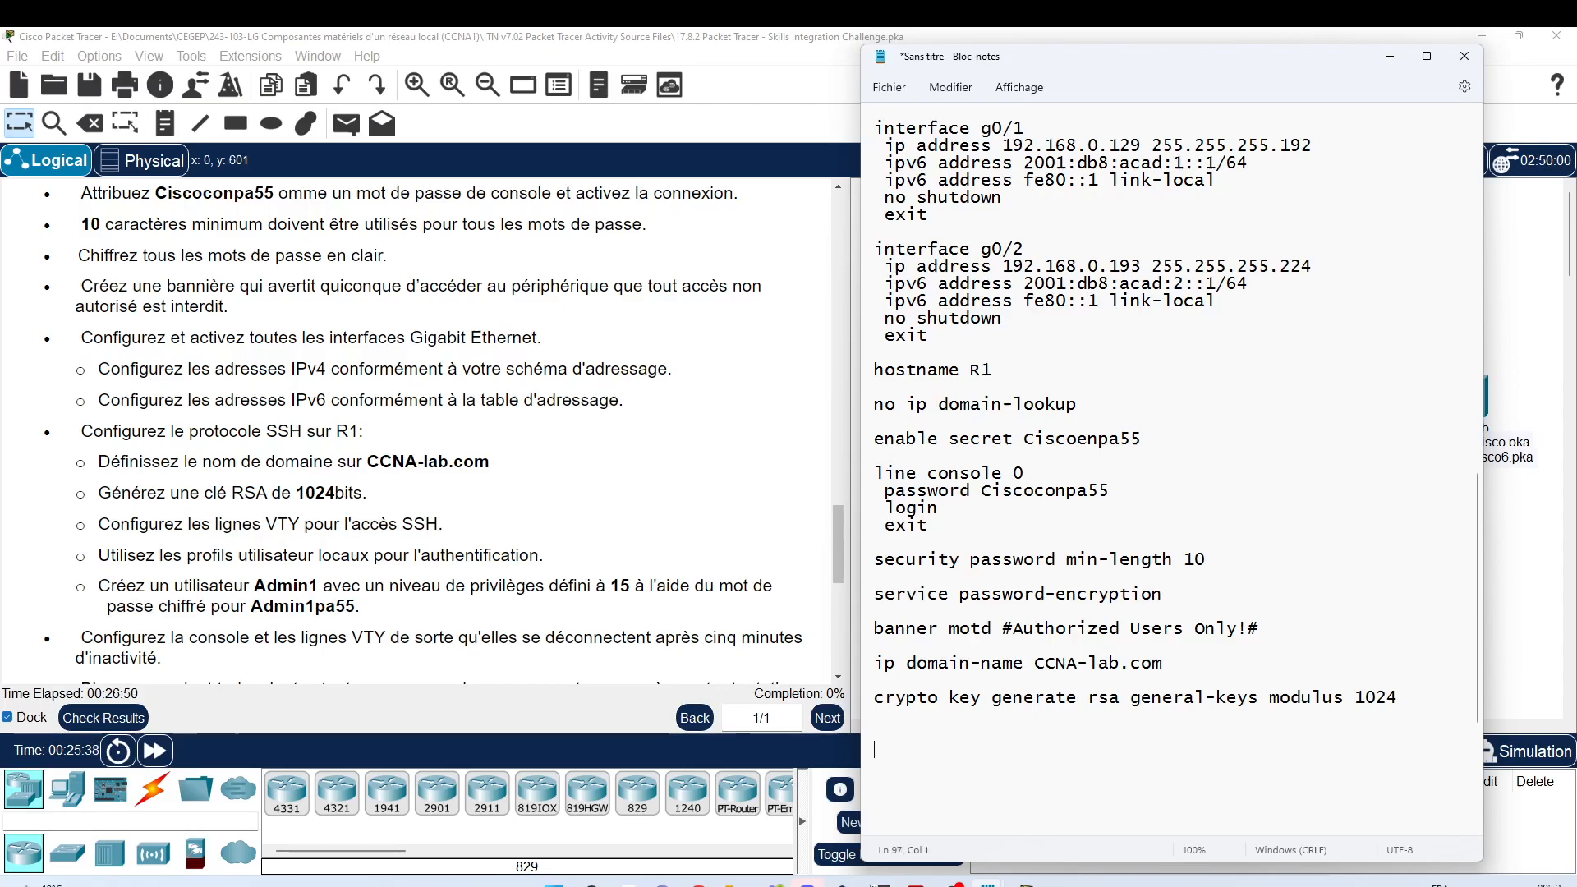
Step: Below the crypto line, add 'line vty 0 15', 'transport input ssh', 'login local', 'exit', then begin 'username'
key(Return)
key(Return)
key(Return)
key(Return)
key(Return)
key(Return)
key(Return)
key(Return)
key(Return)
key(Return)
key(Return)
key(Return)
key(Return)
key(Return)
key(Return)
key(Return)
key(Return)
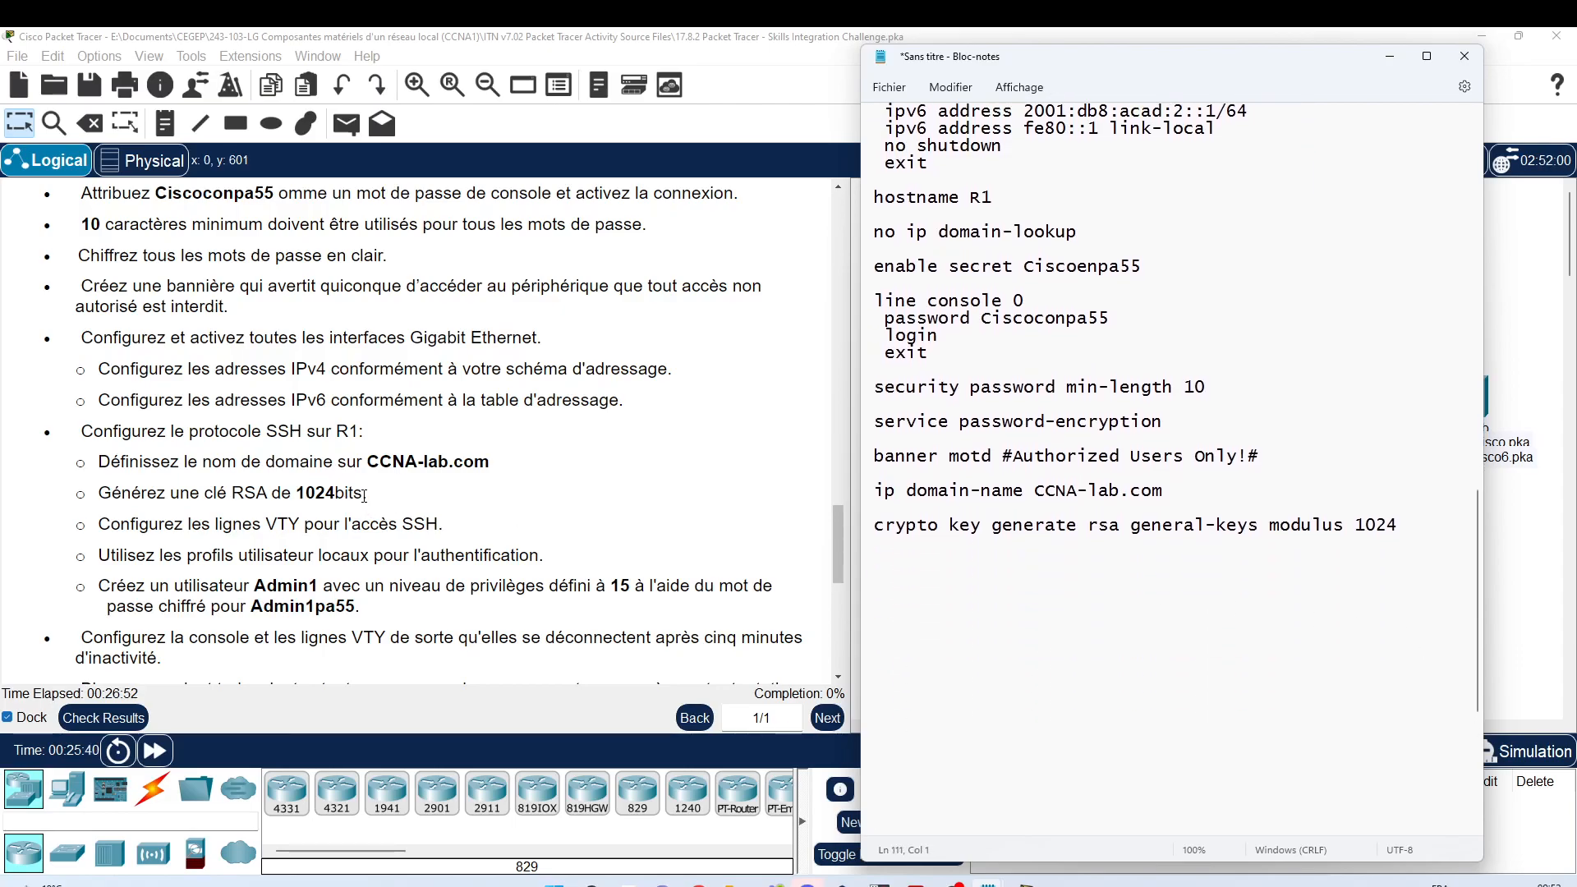
scroll(367, 506, down, 1)
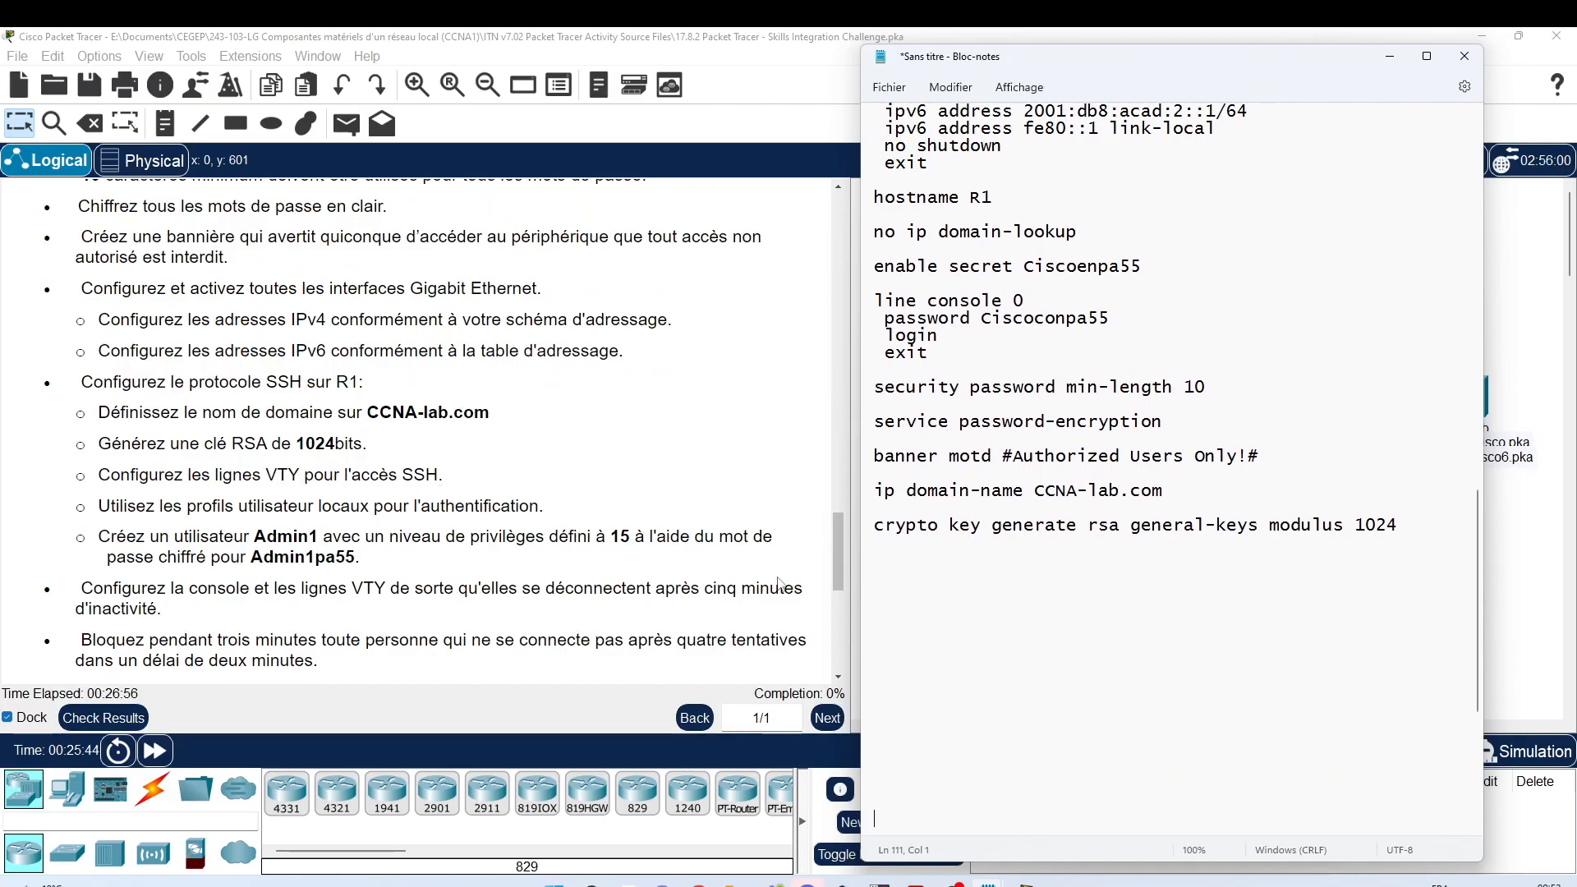
click(897, 571)
text(line vty 0 15 )
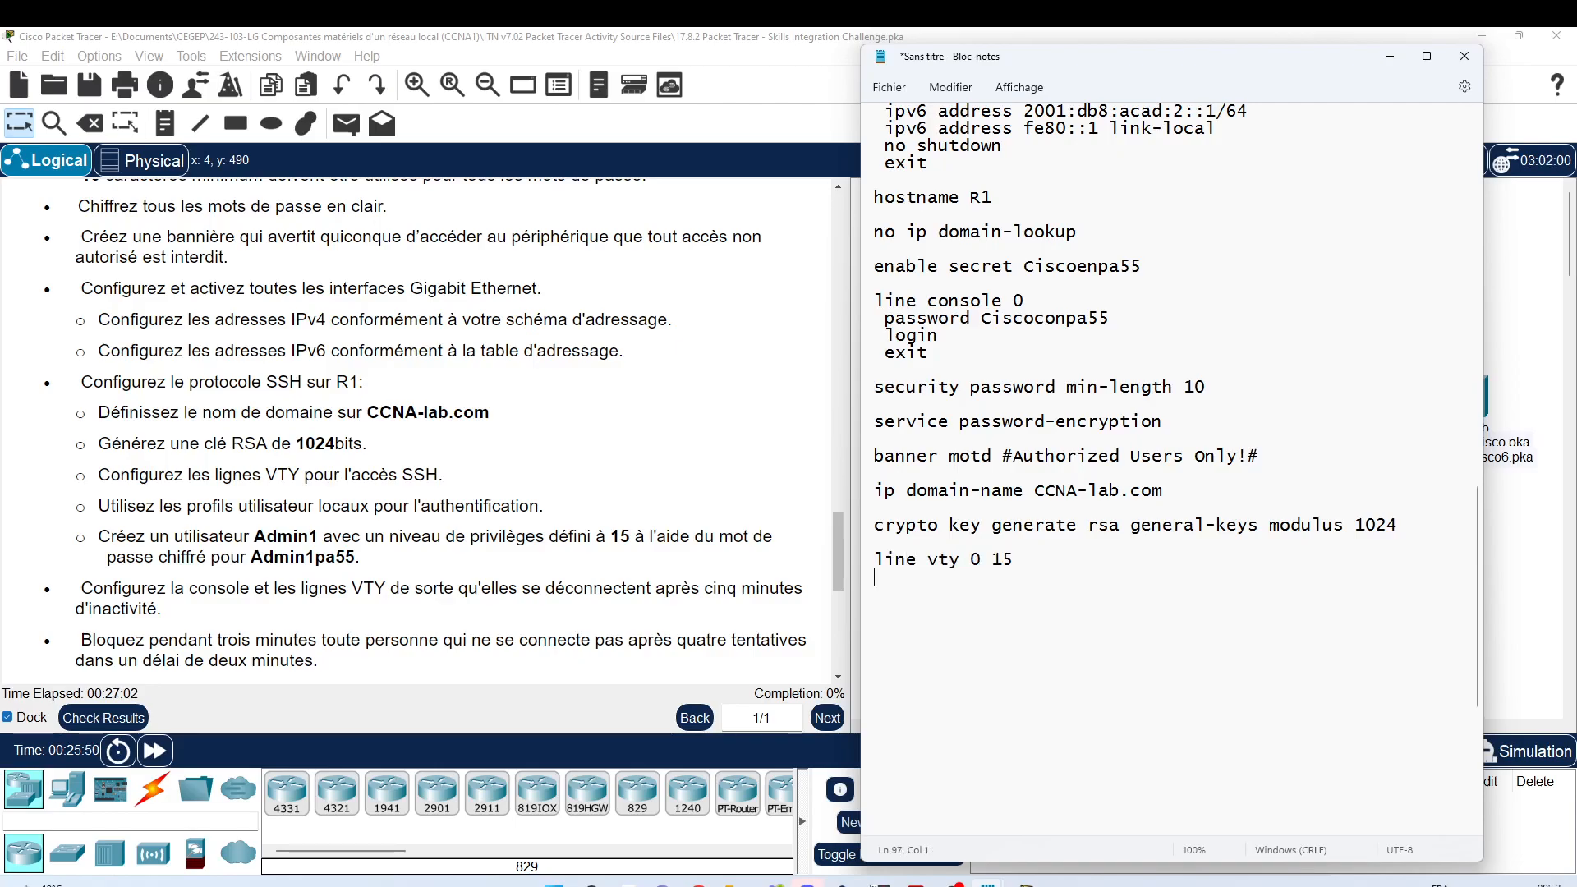
text( transport inp)
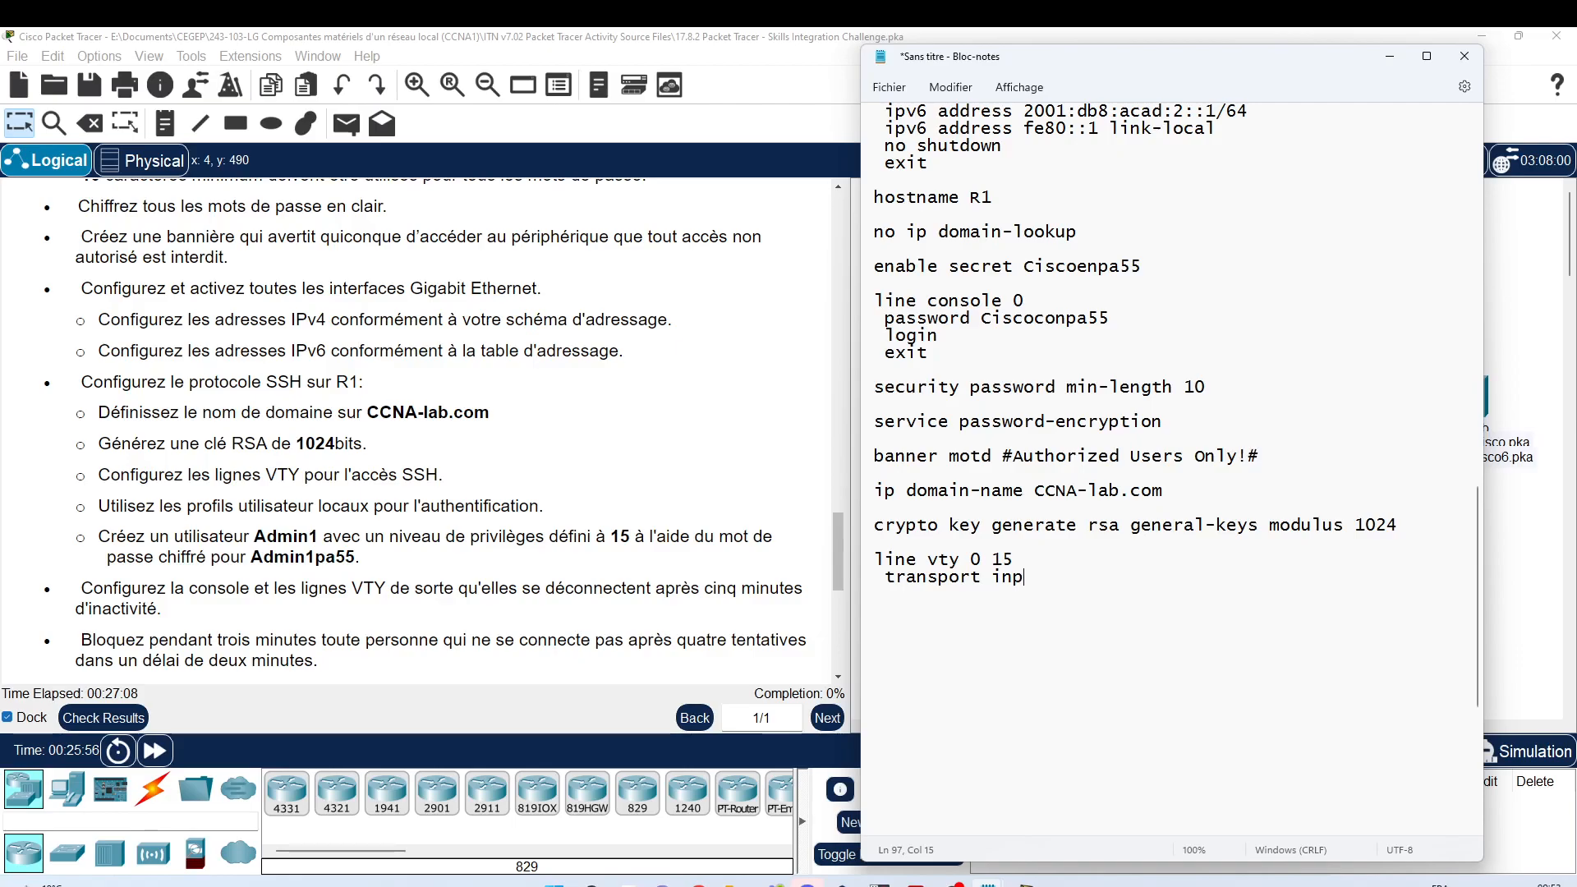
text(ut ss)
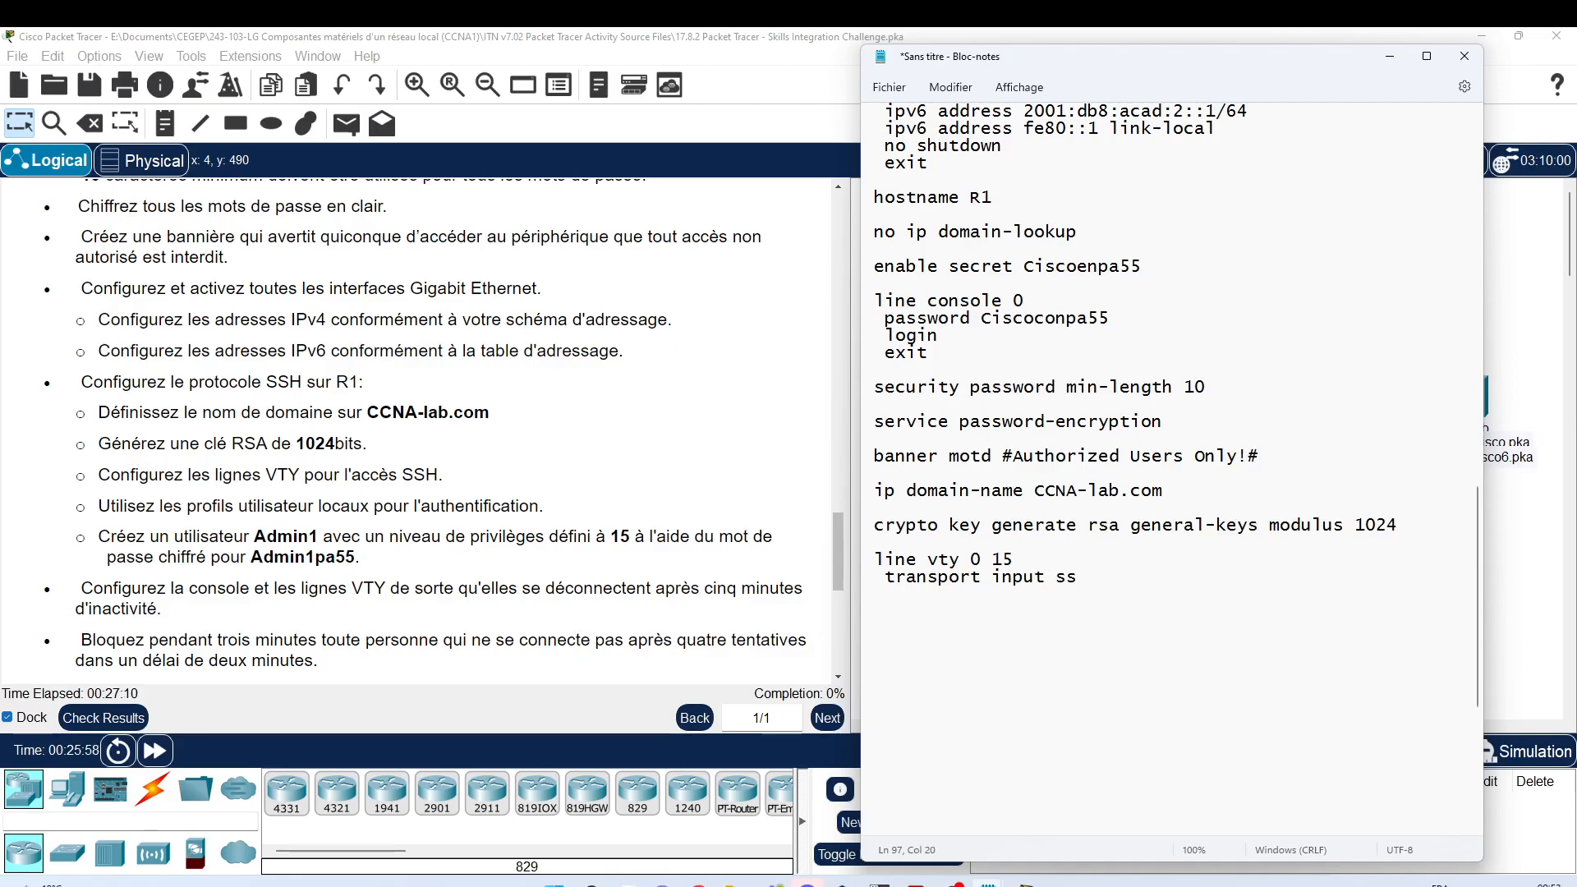
text(h)
text(login lo)
text(cal)
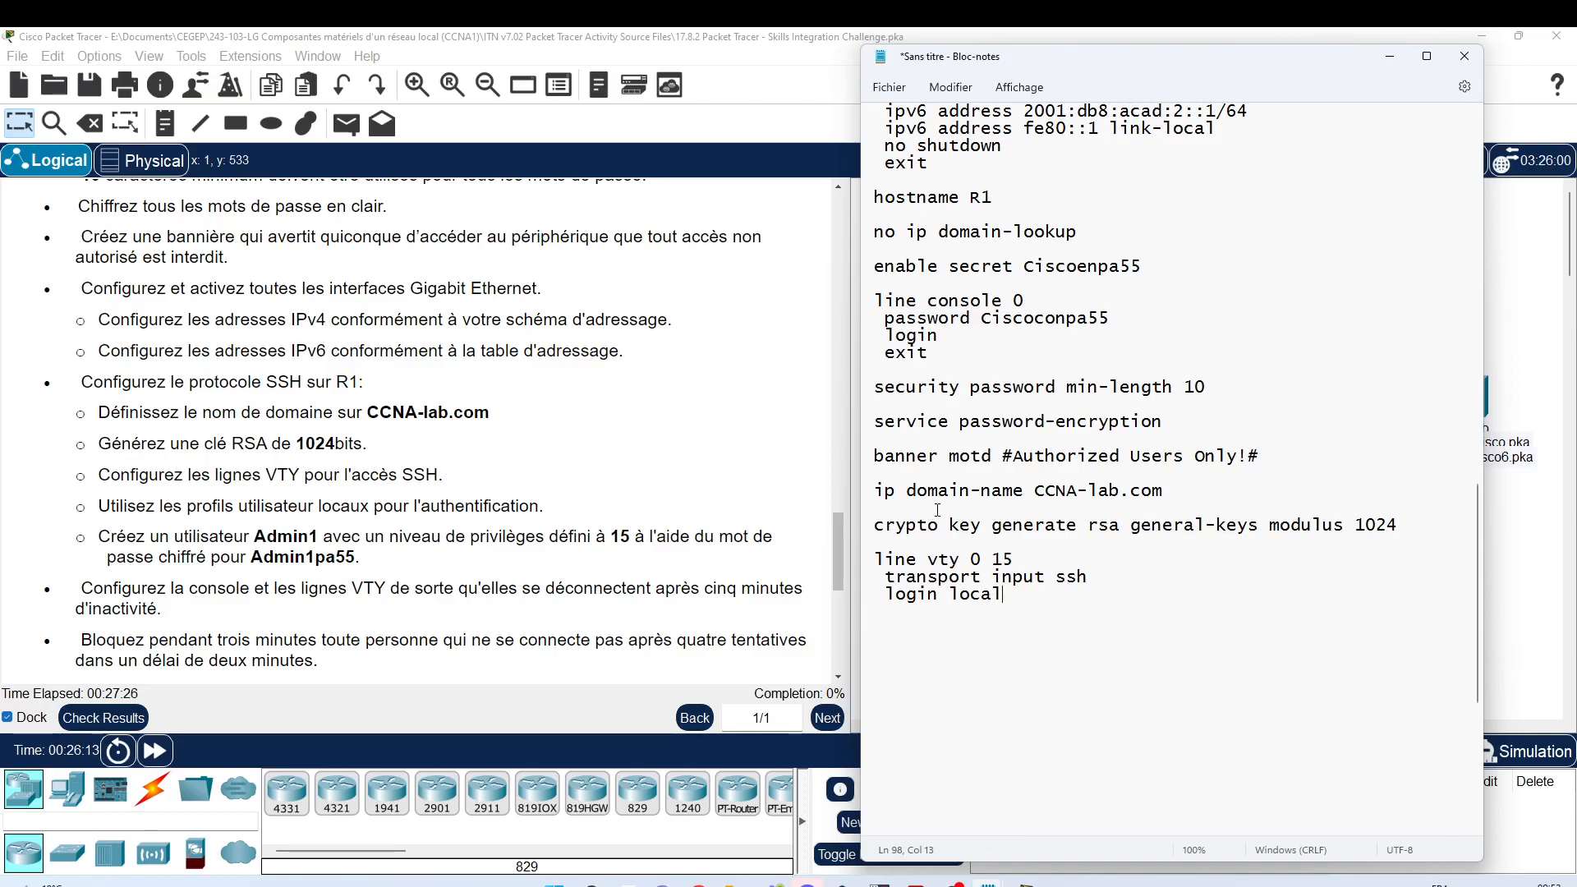
scroll(119, 443, down, 2)
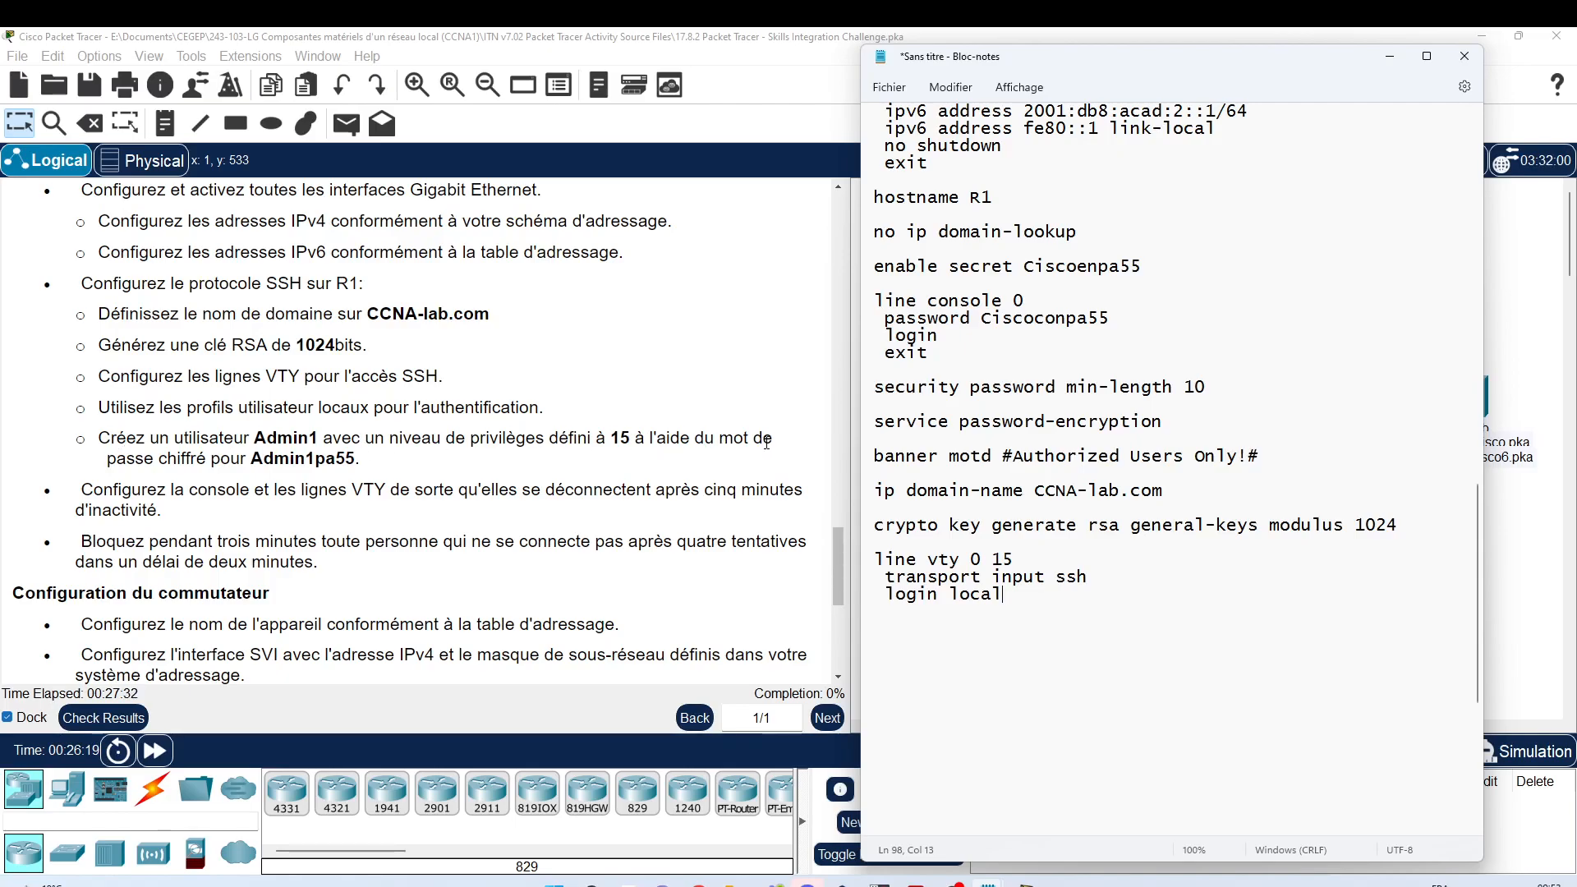
text(exit)
key(Return)
key(Return)
text(username)
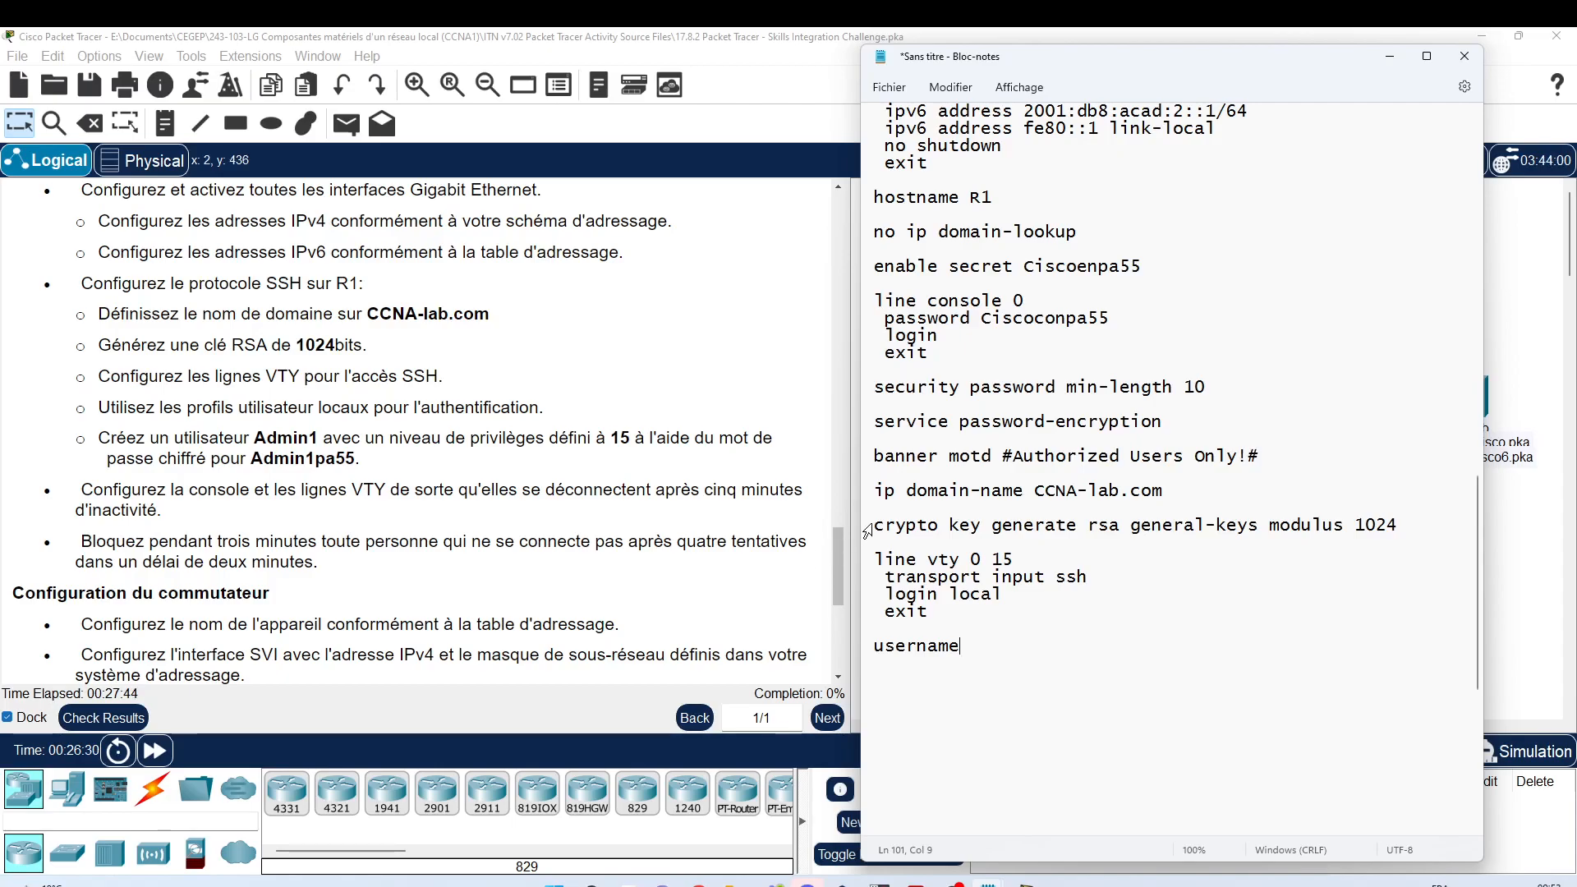
Step: Open R1's CLI and enter global configuration mode with 'en' and 'configure terminal'
drag(1127, 65, 453, 67)
click(1152, 340)
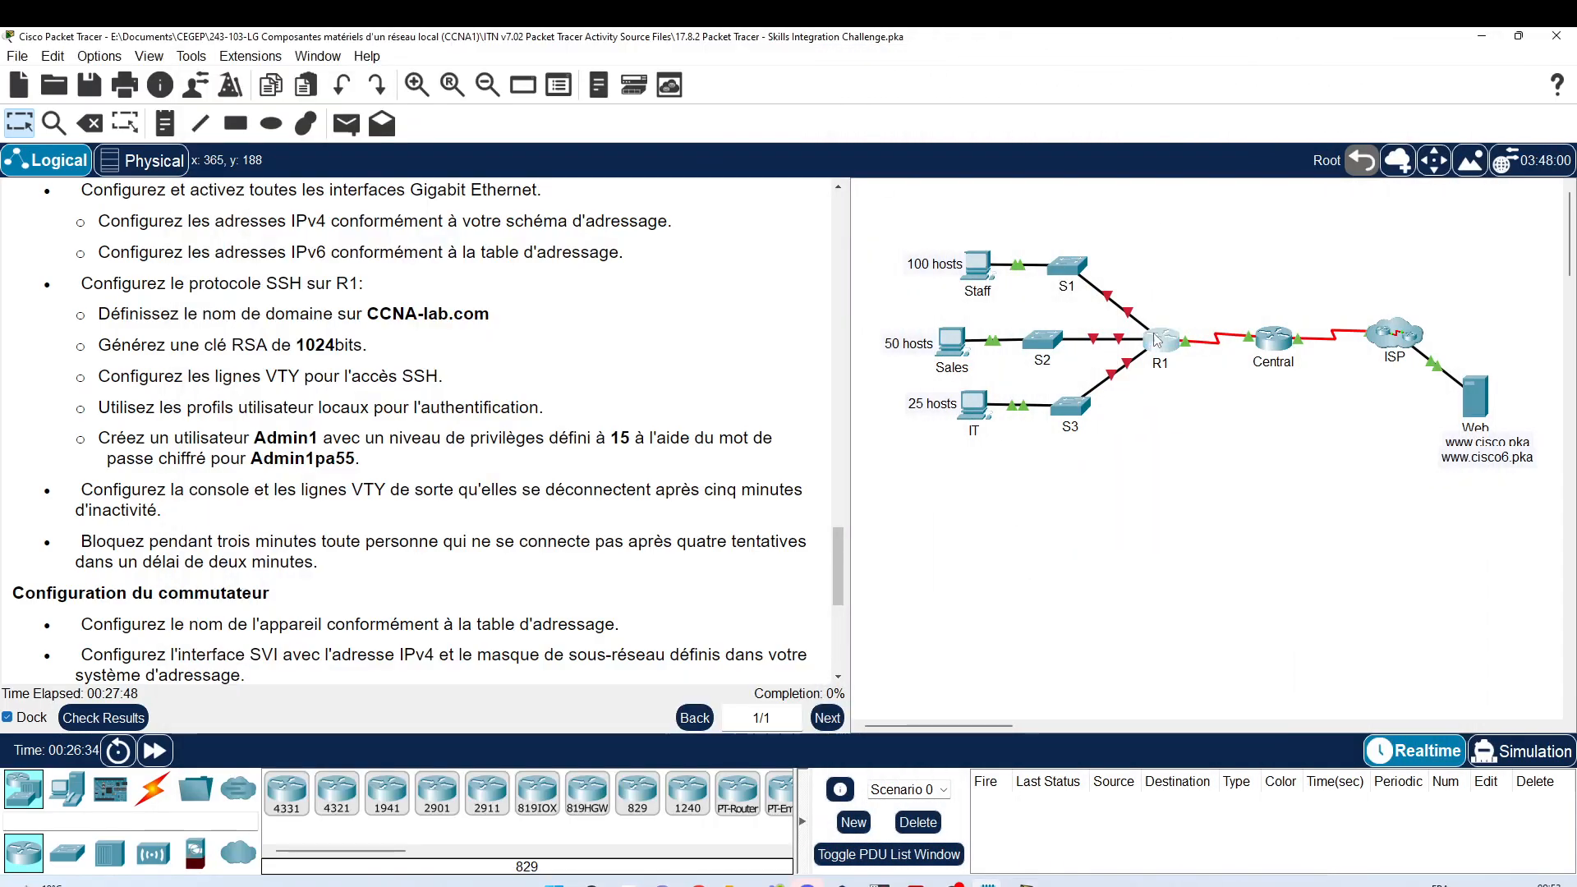
drag(888, 176, 1056, 125)
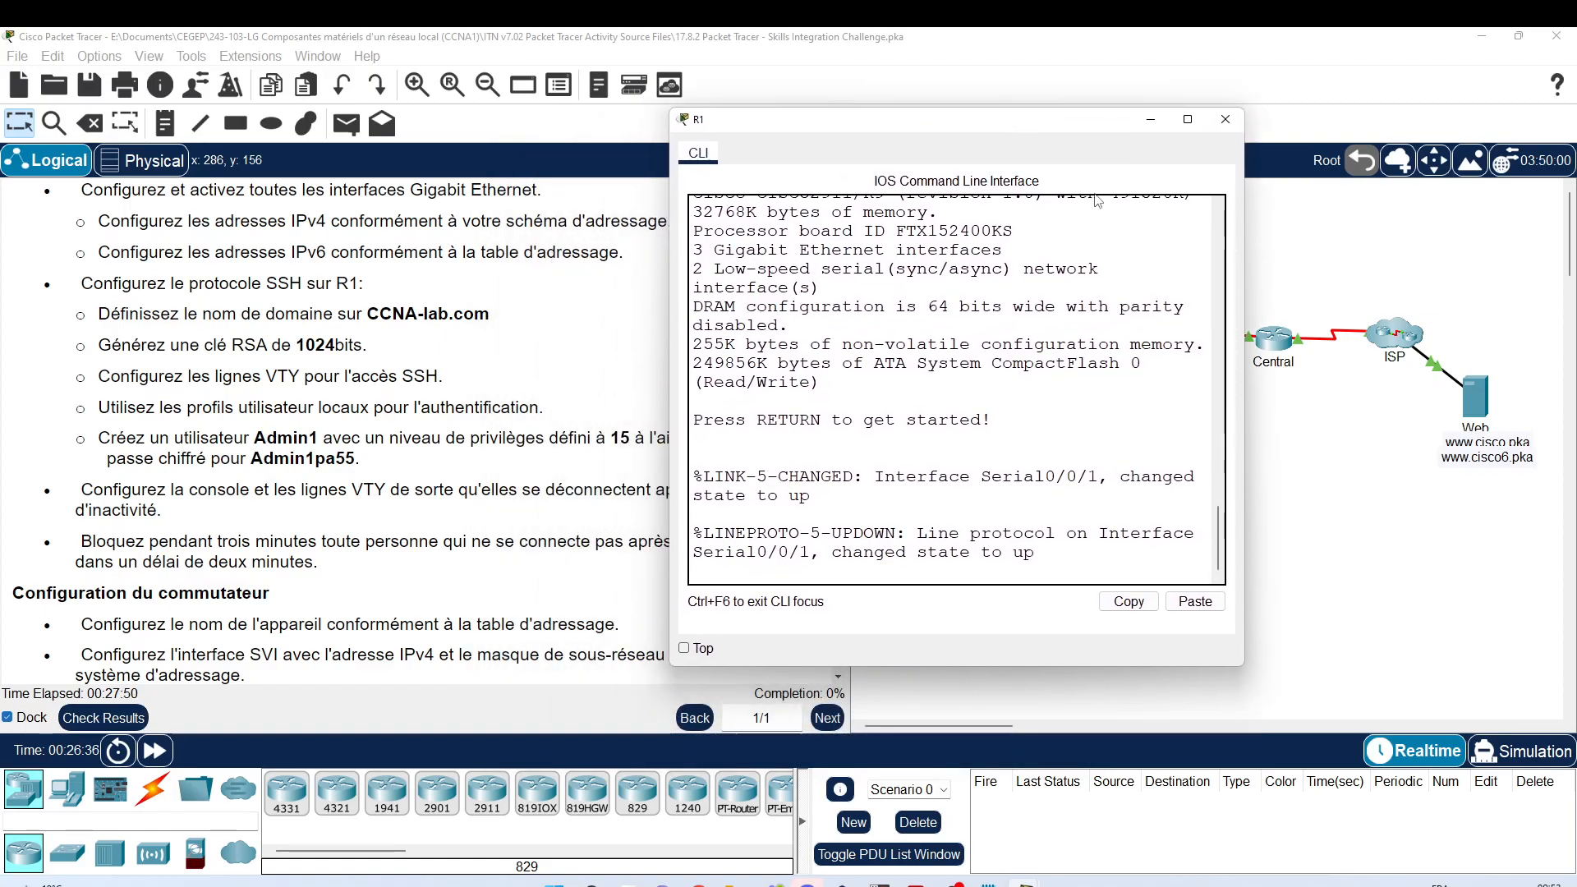
drag(1244, 365, 1409, 361)
key(Return)
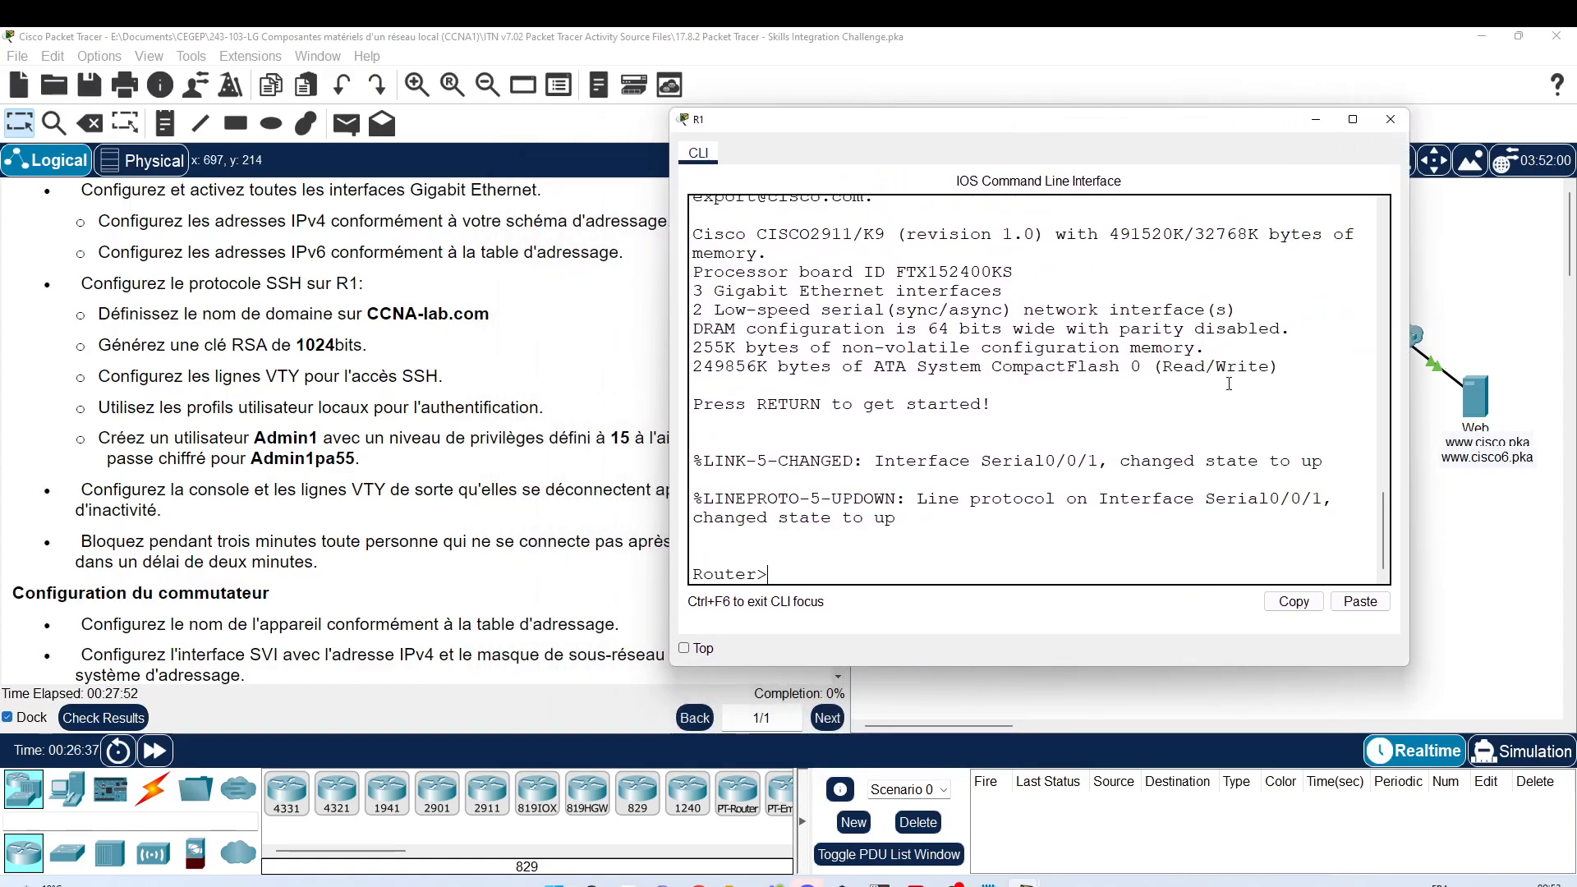
key(Return)
text(en)
key(Return)
text(conf)
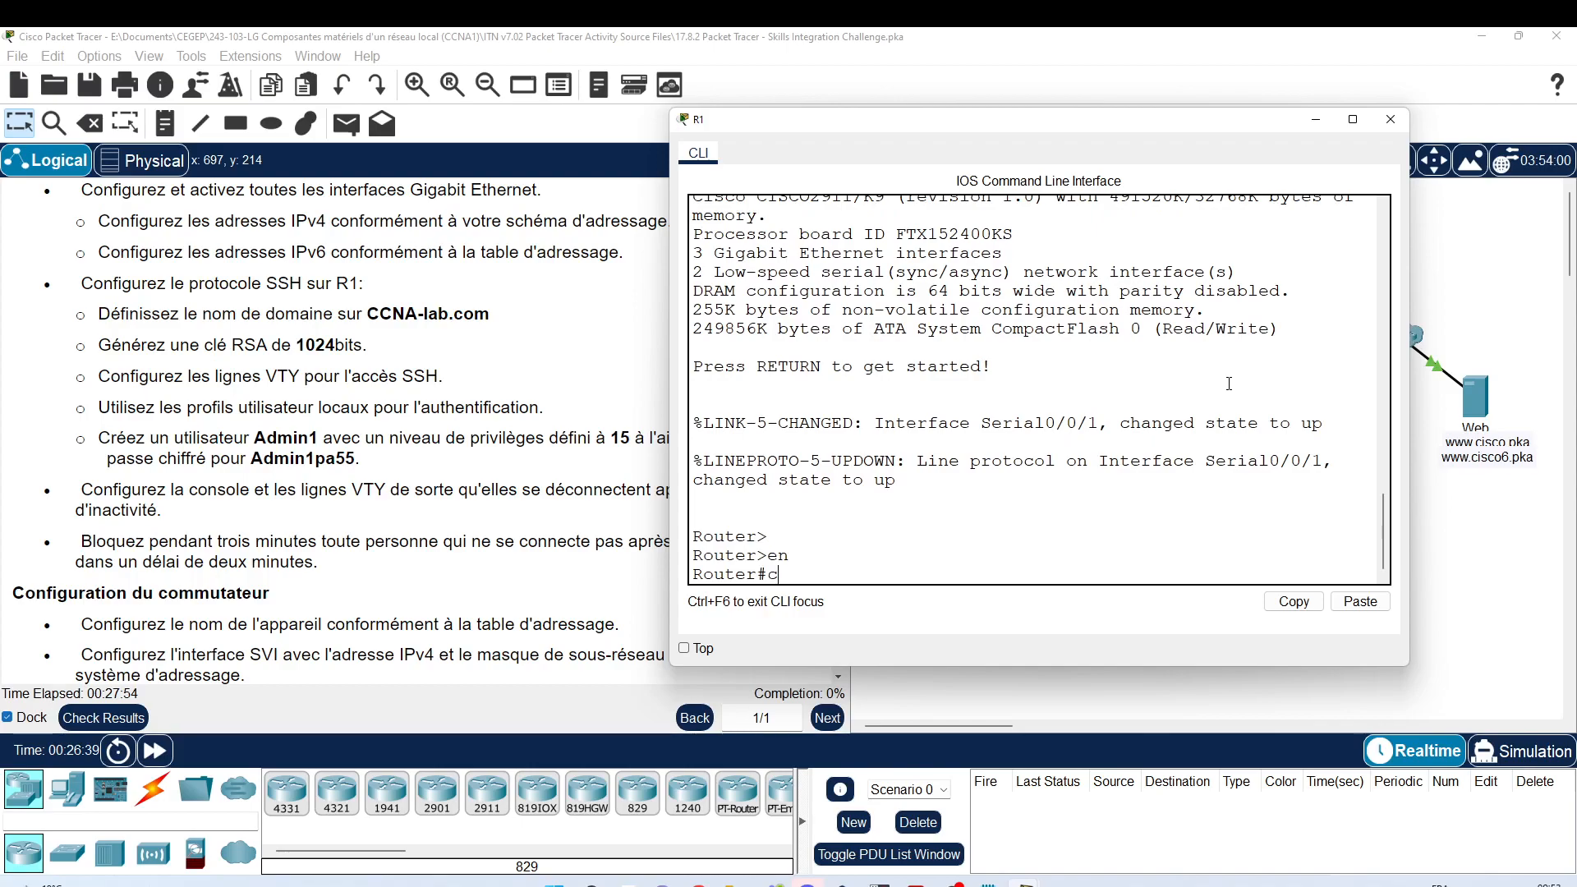
key(Tab)
text(t)
key(Tab)
key(Return)
key(Return)
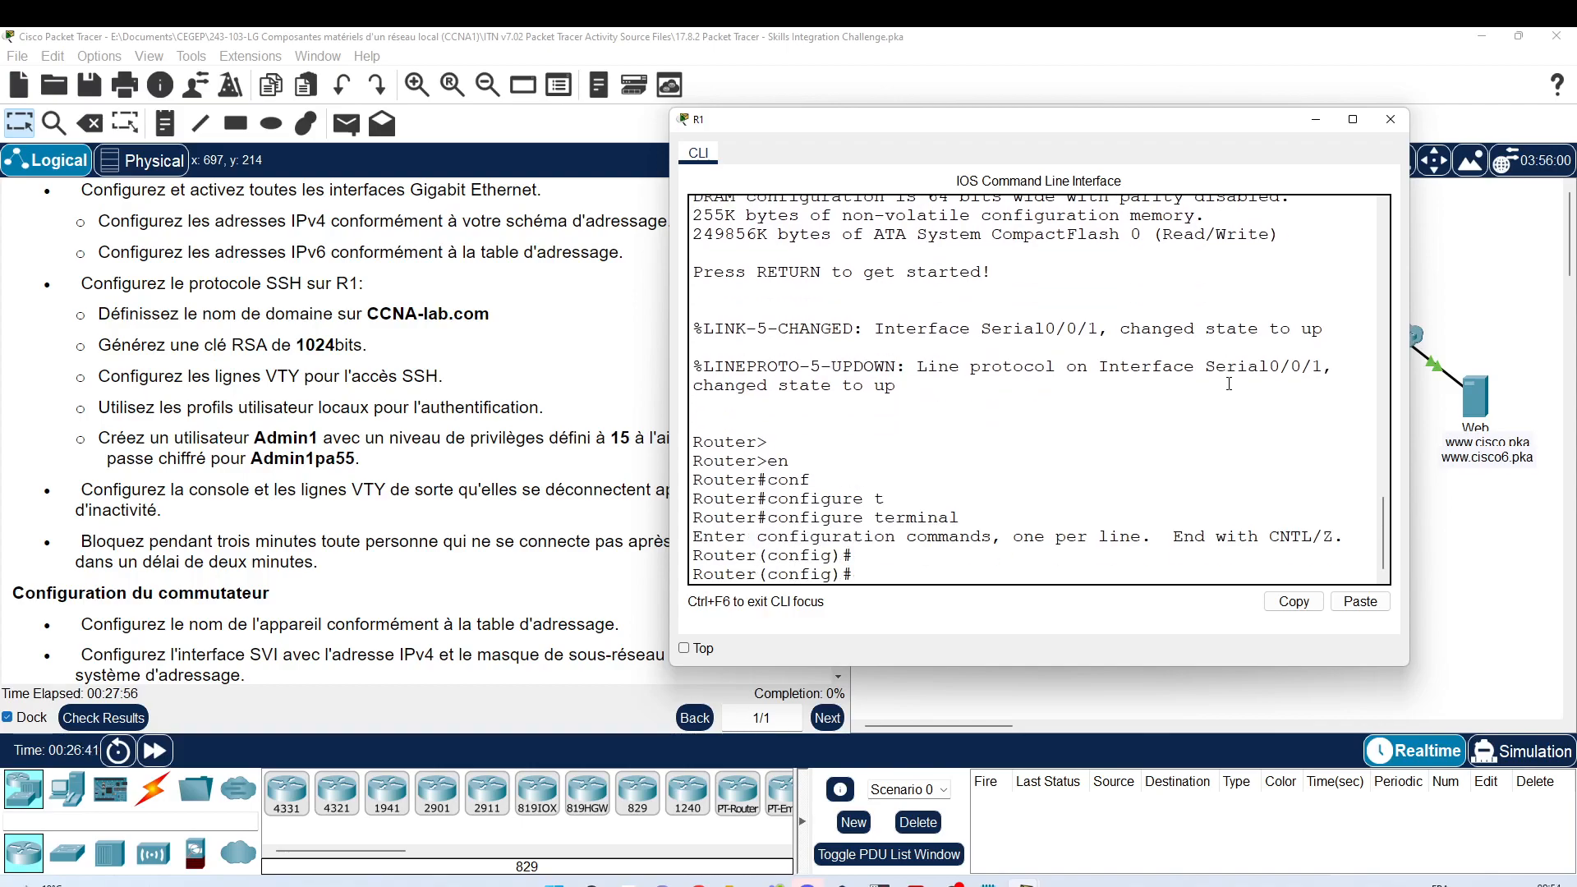
Step: Use '?' help to build 'username Admin1 privilege 15 secret' and copy the command text
text(usernam)
key(Tab)
text(?)
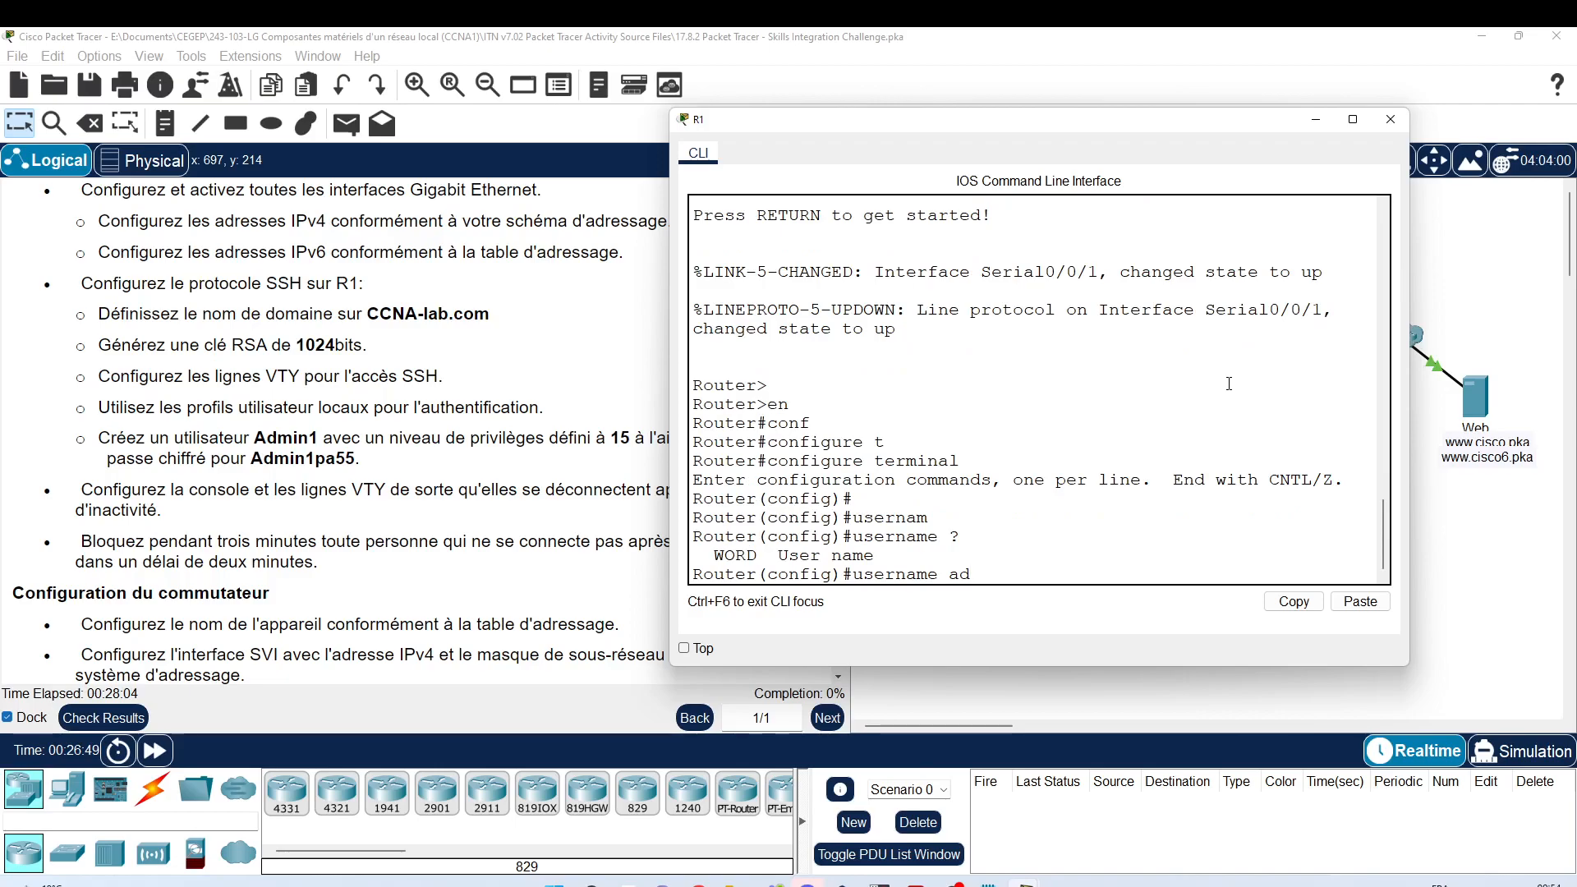
text(ad)
key(BackSpace)
key(BackSpace)
text(A)
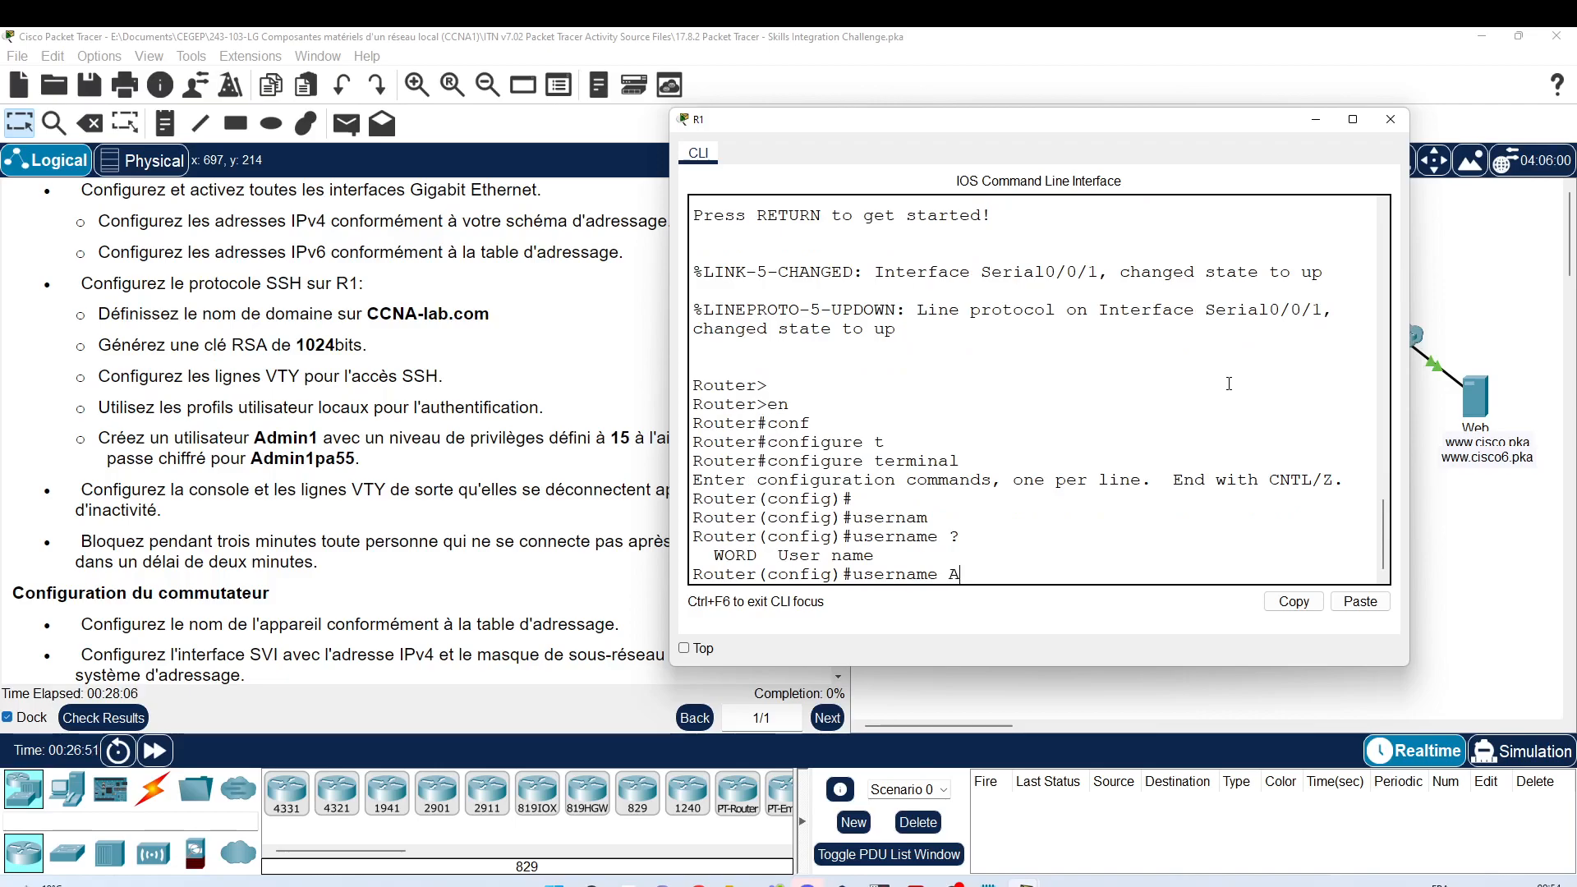
text(dmin1 ?)
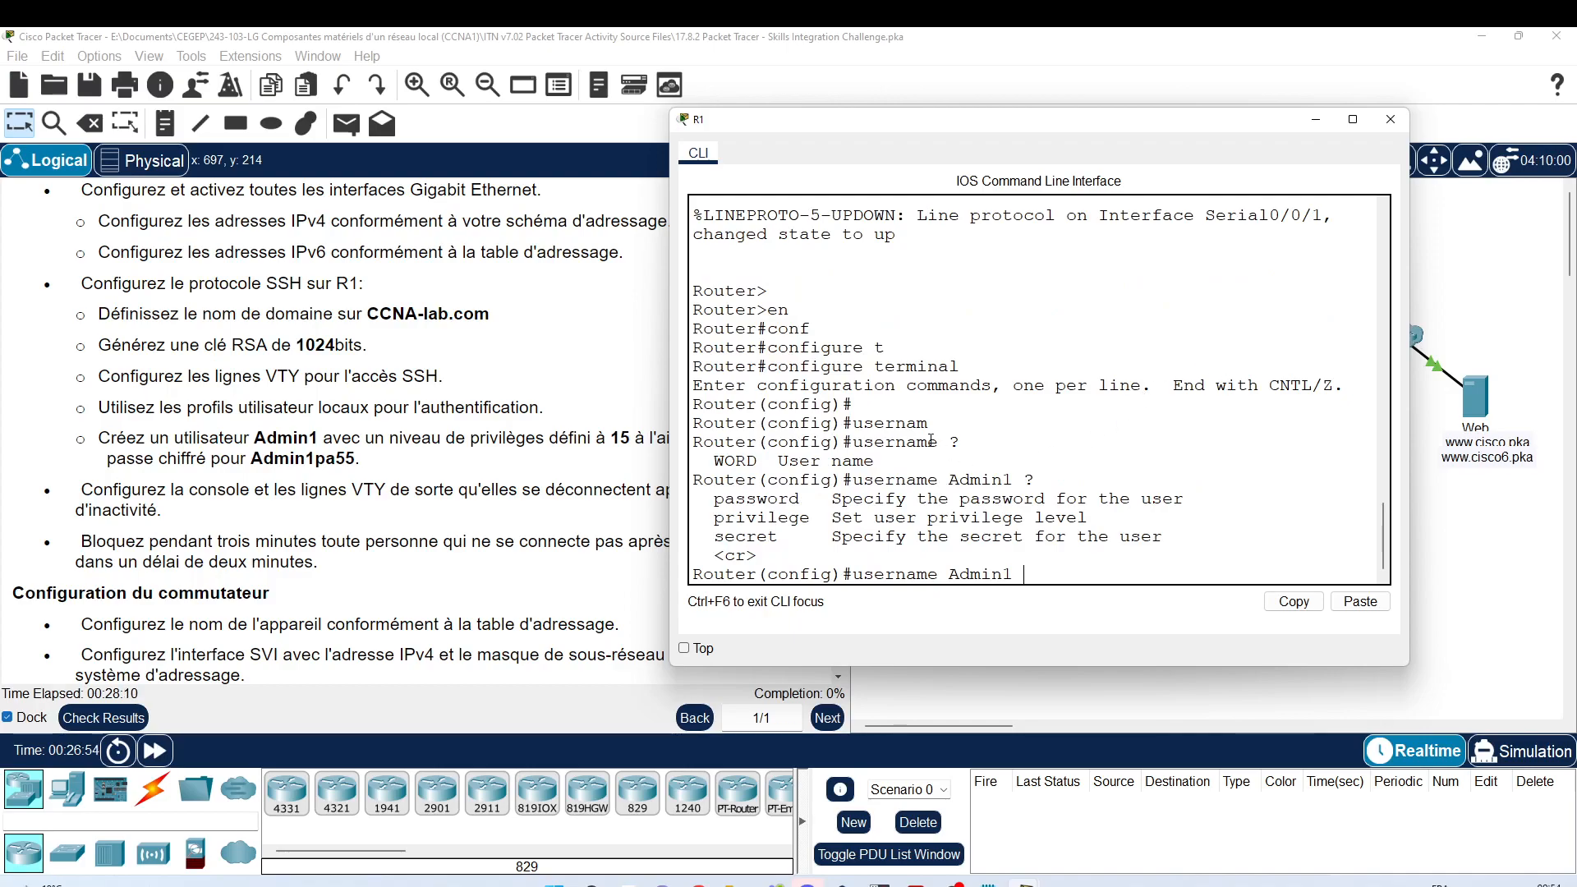
text(pri)
key(Tab)
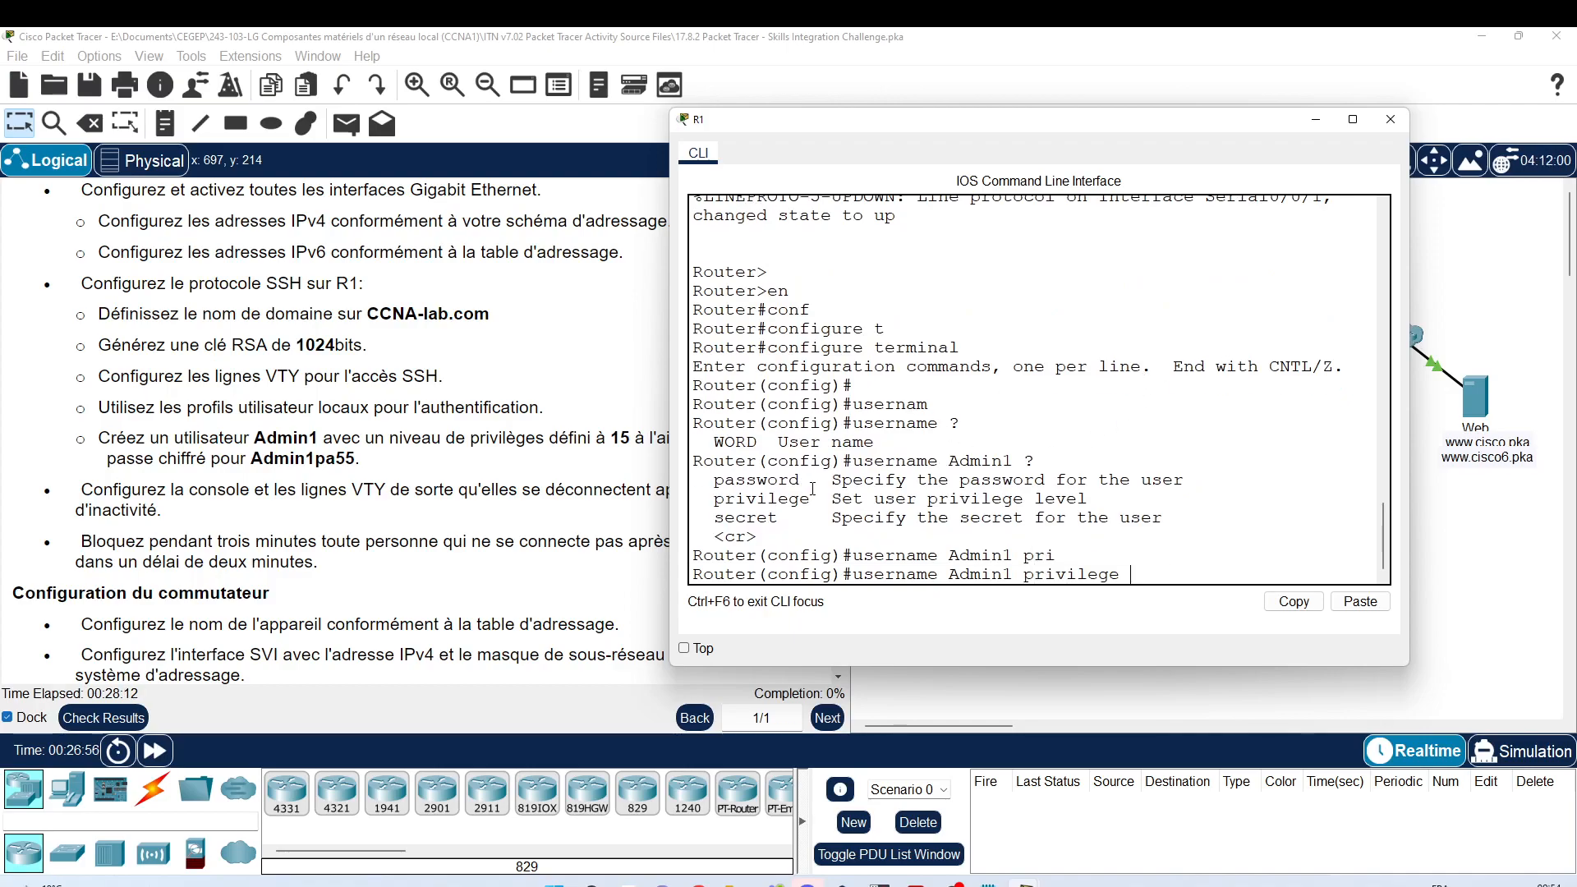
text(?)
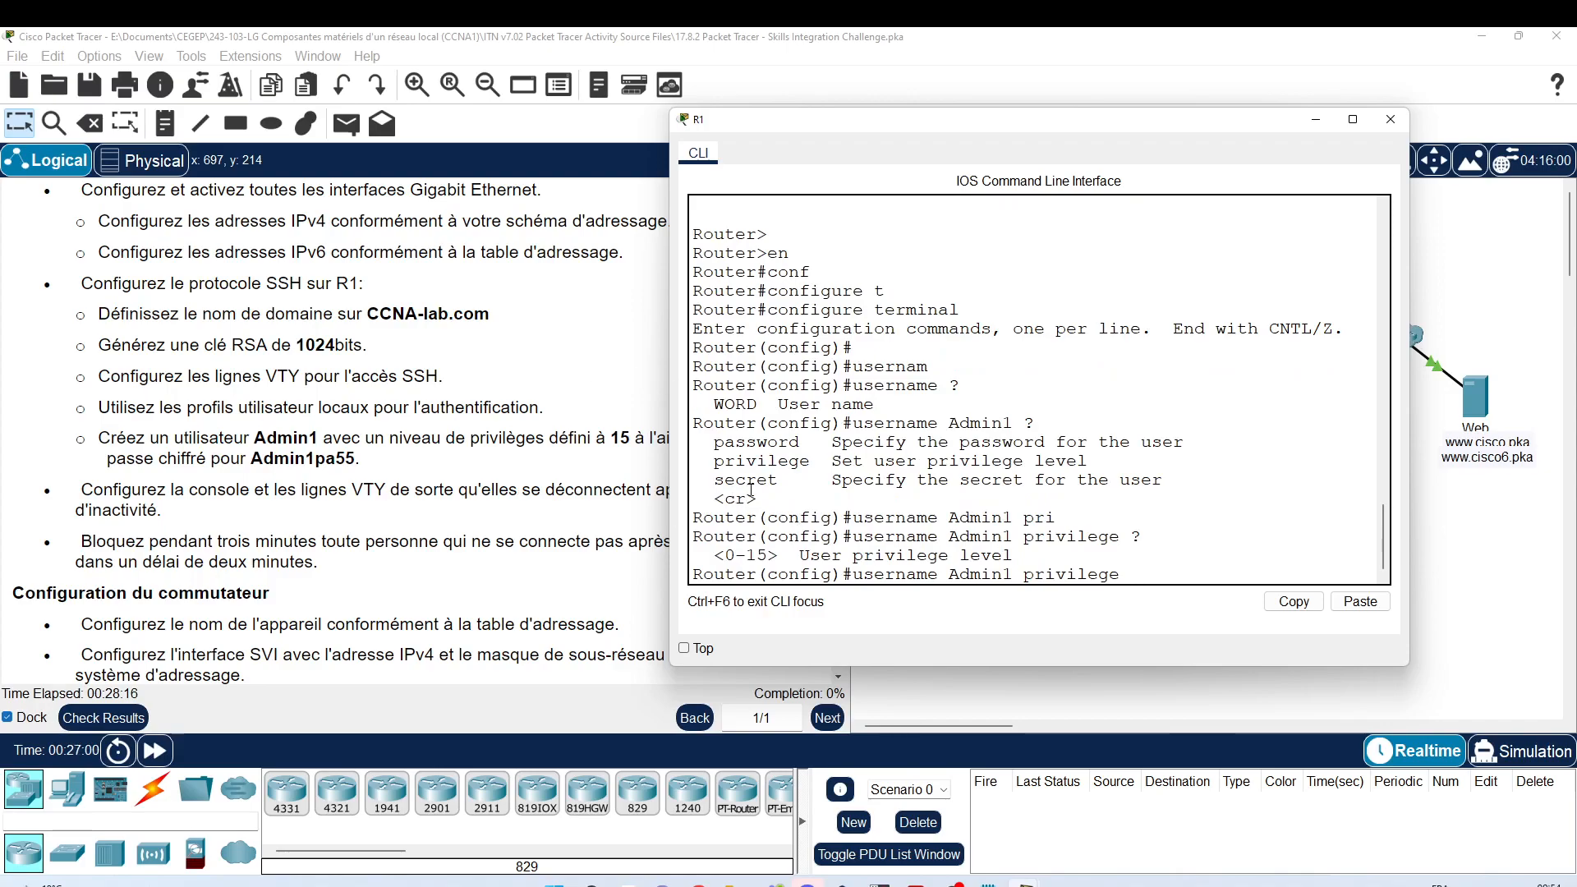
text(1)
text(5 ?)
text(se)
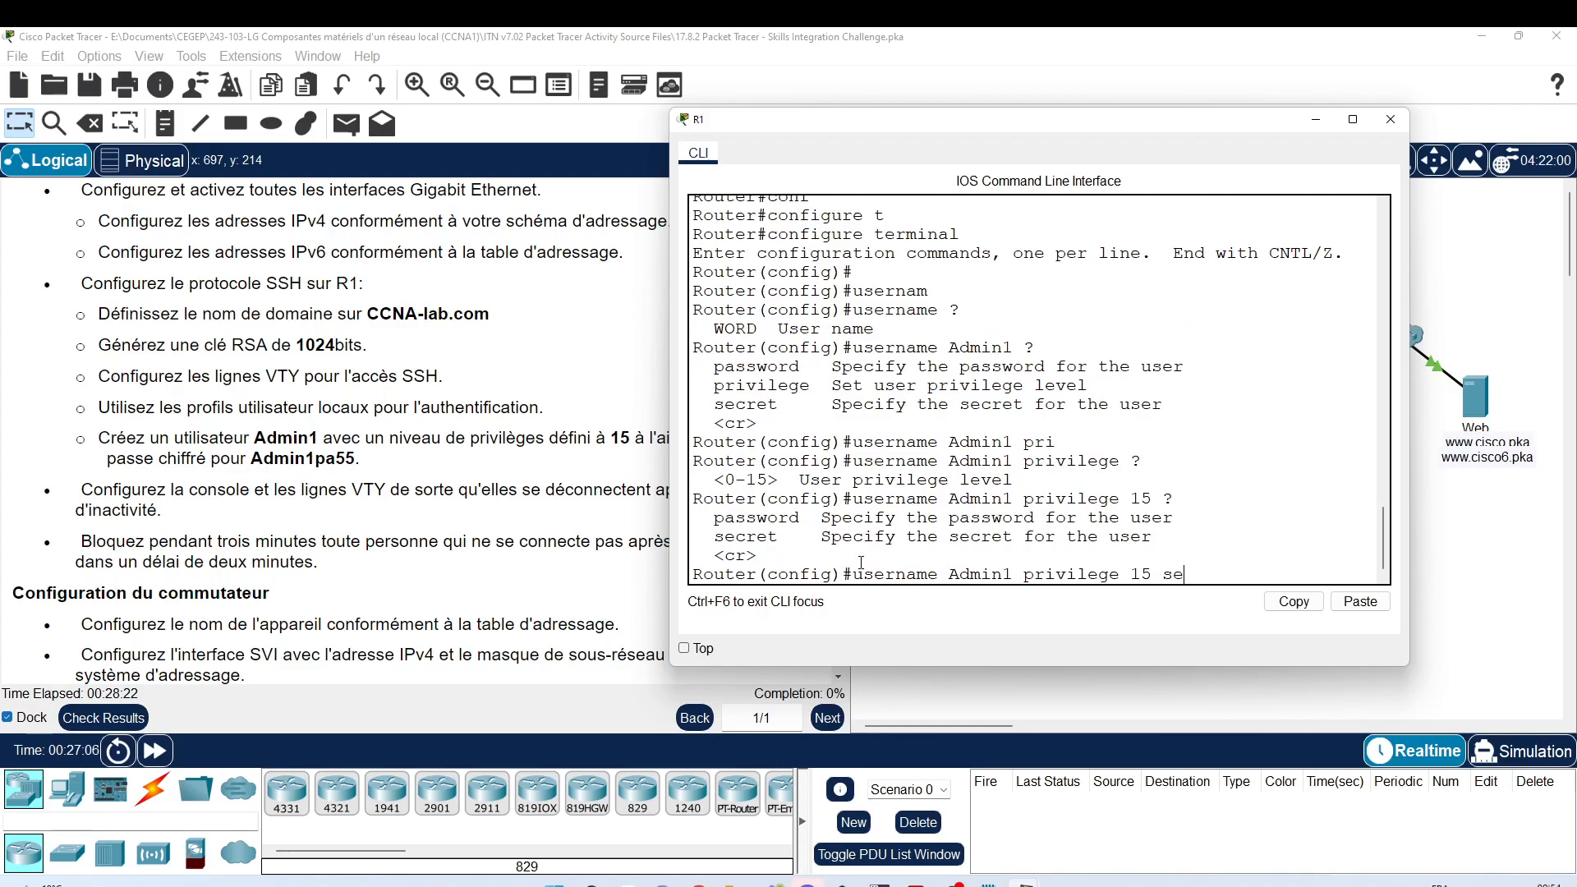
key(Tab)
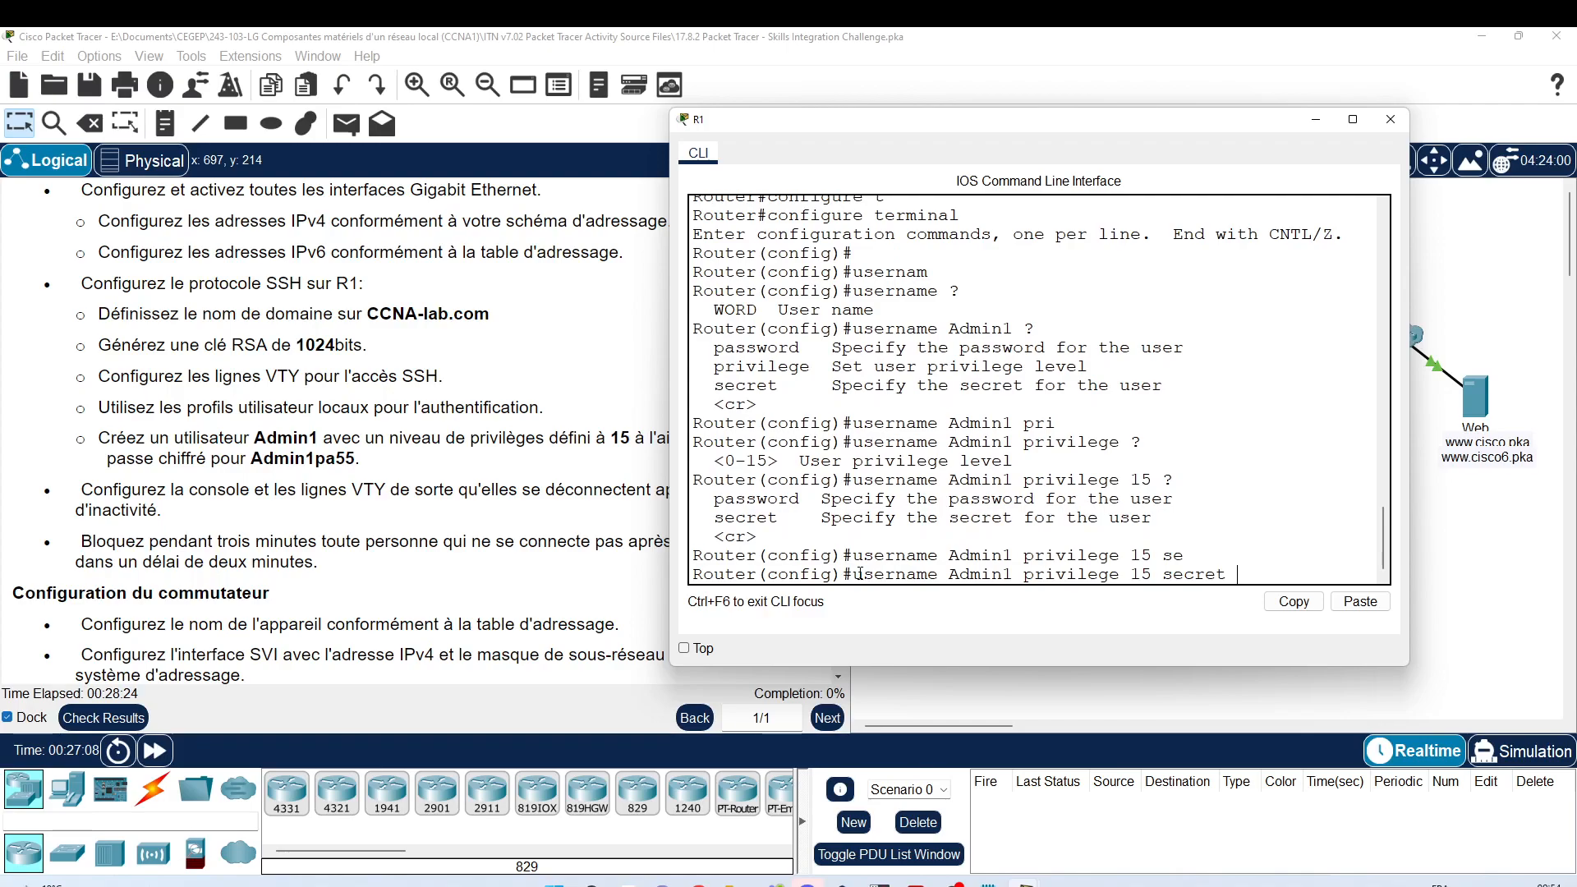
drag(854, 575, 1227, 575)
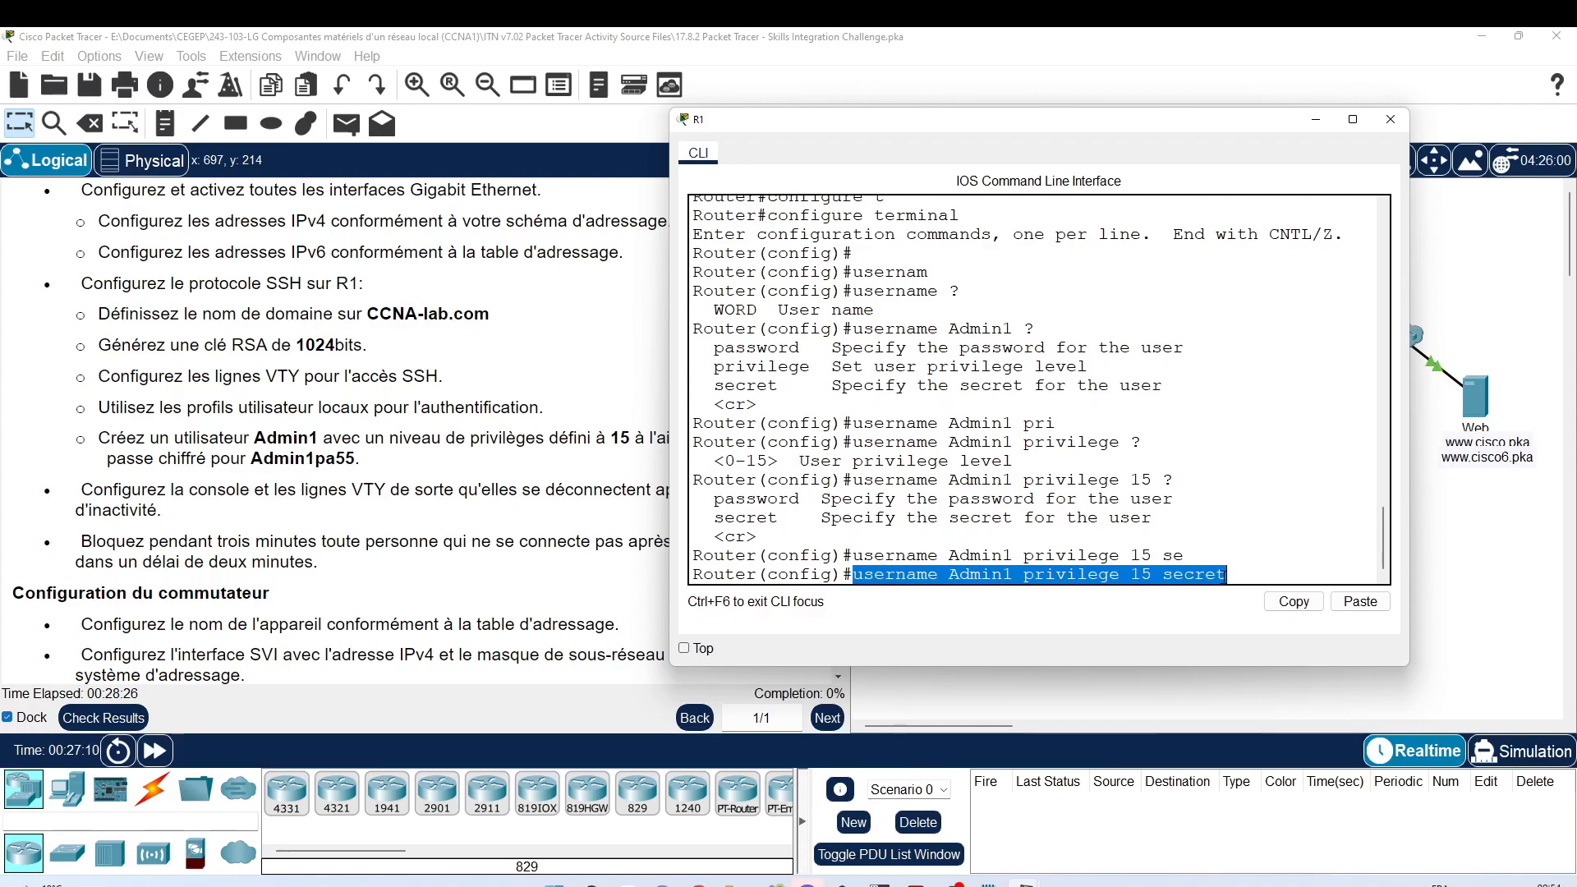
click(1295, 604)
Step: Paste 'username Admin1 privilege 15 secret' into the script and append the account's secret password
click(1022, 818)
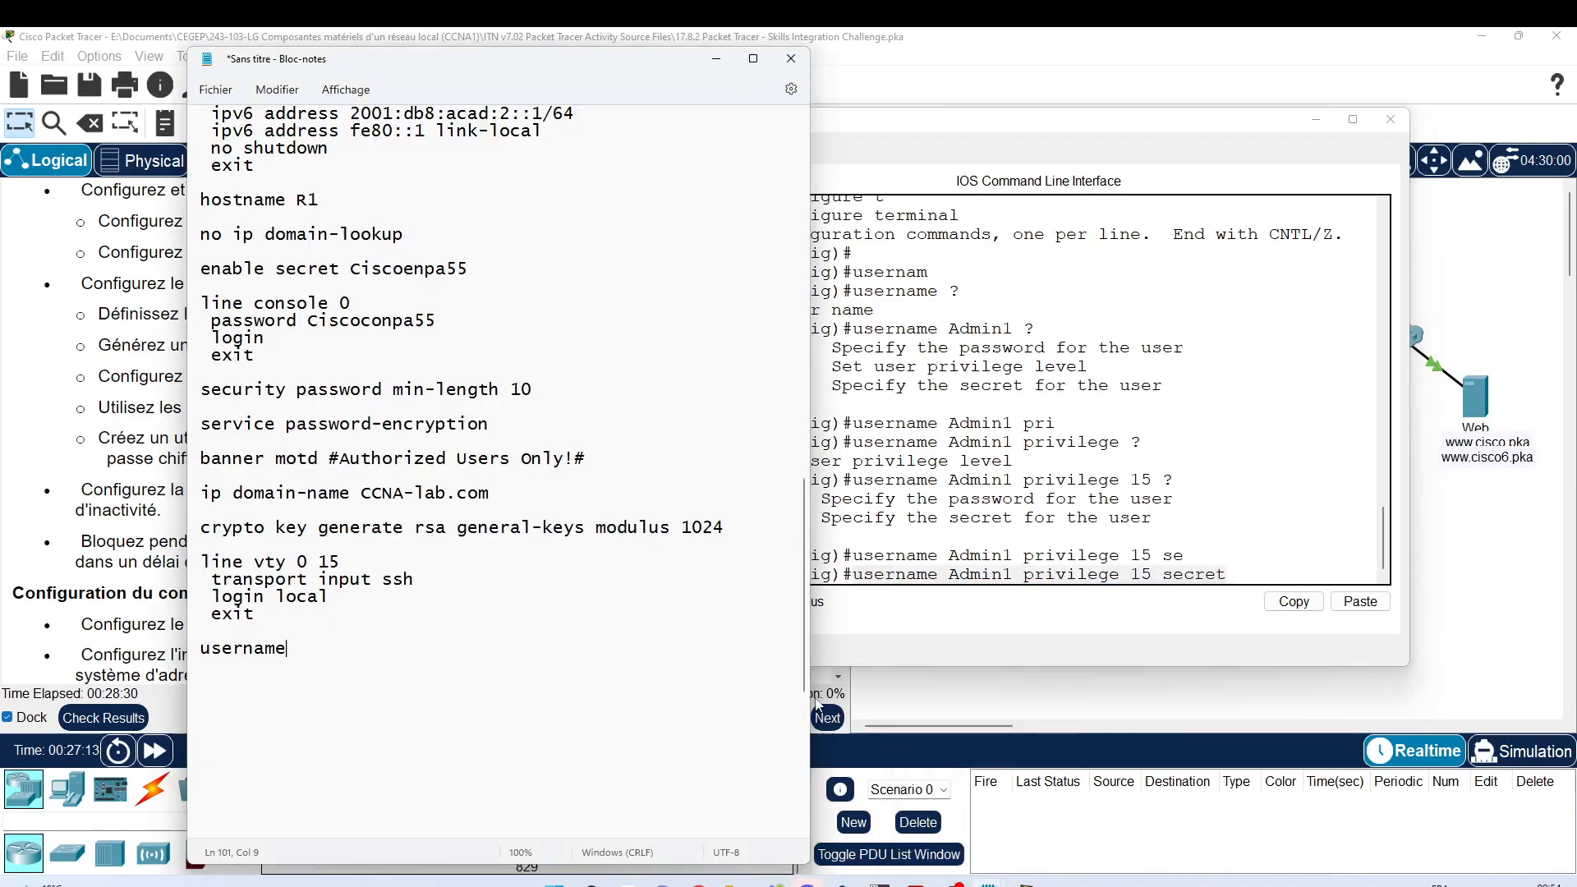
click(1391, 119)
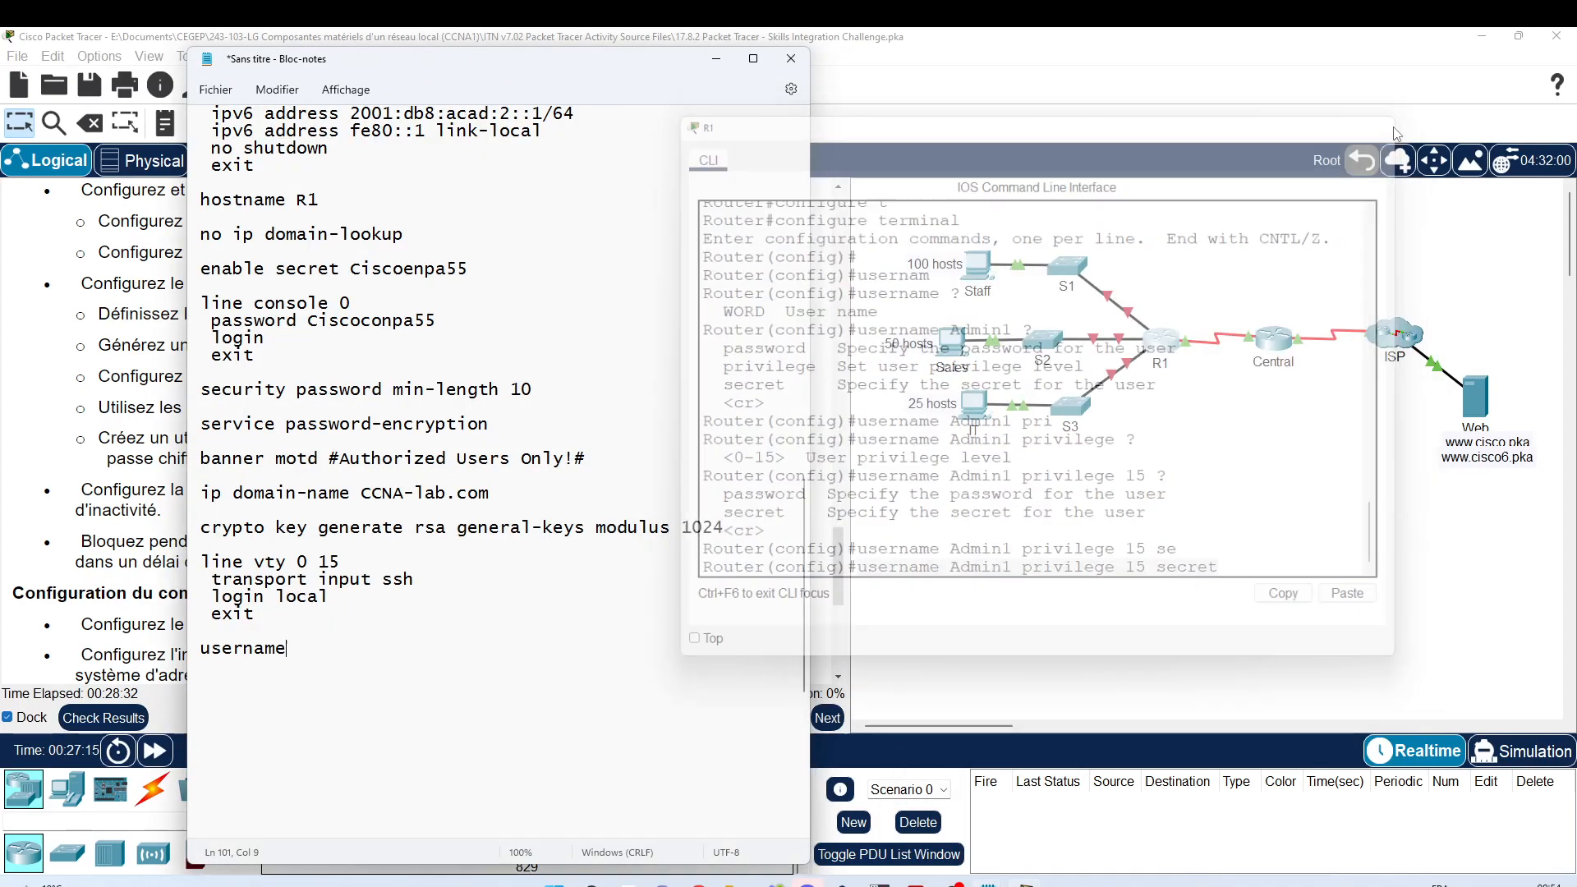
drag(620, 78, 1303, 77)
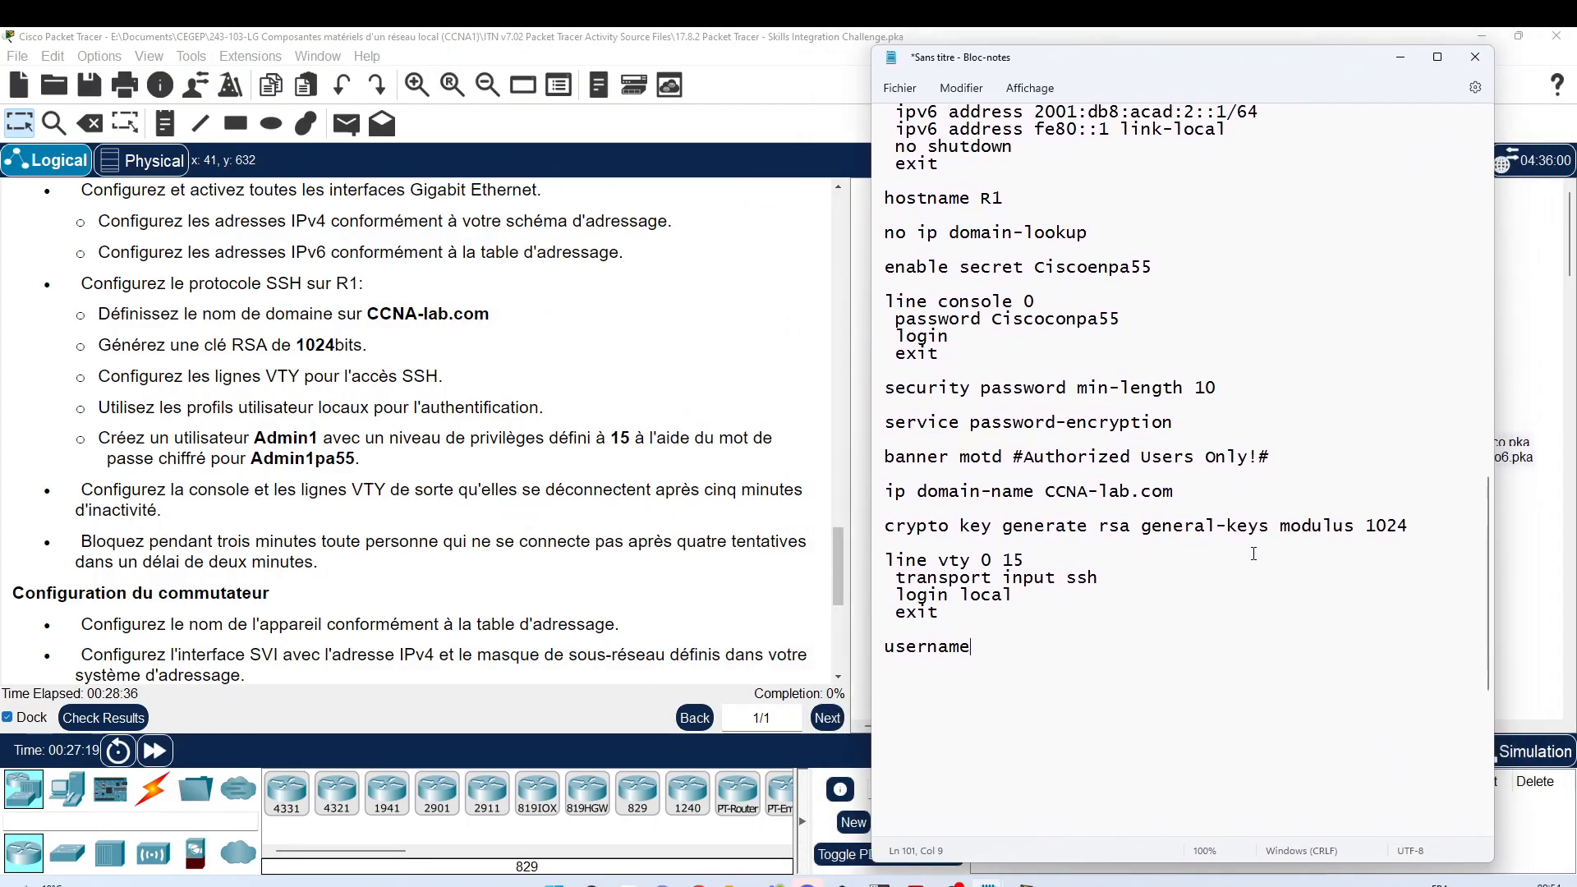
key(shift+End)
key(ctrl+v)
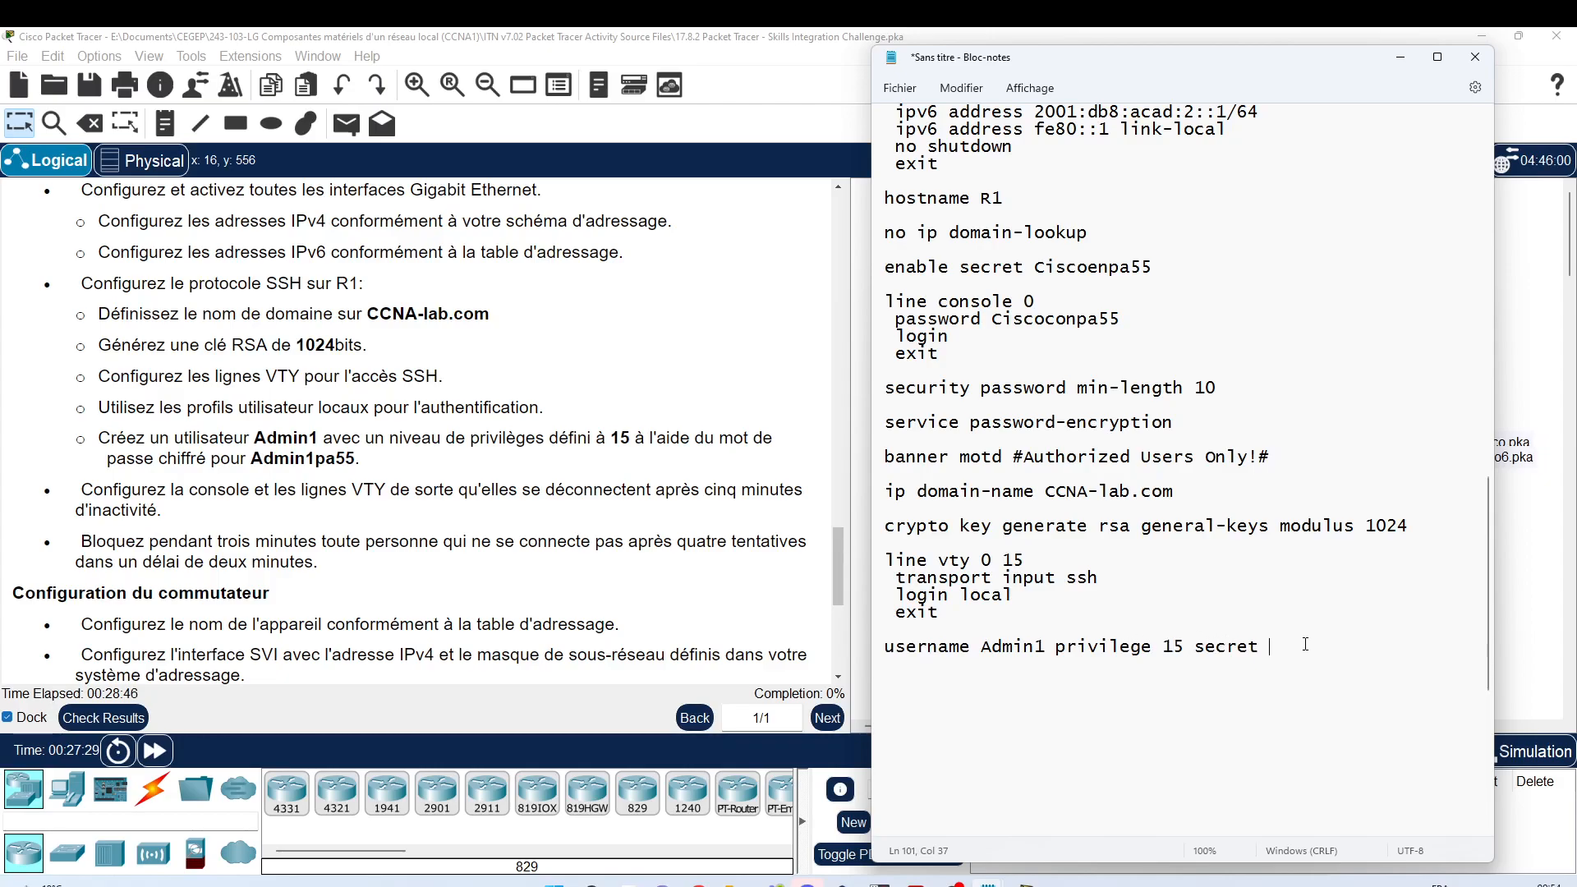
text(Admin)
text(1)
text(pa)
text(55)
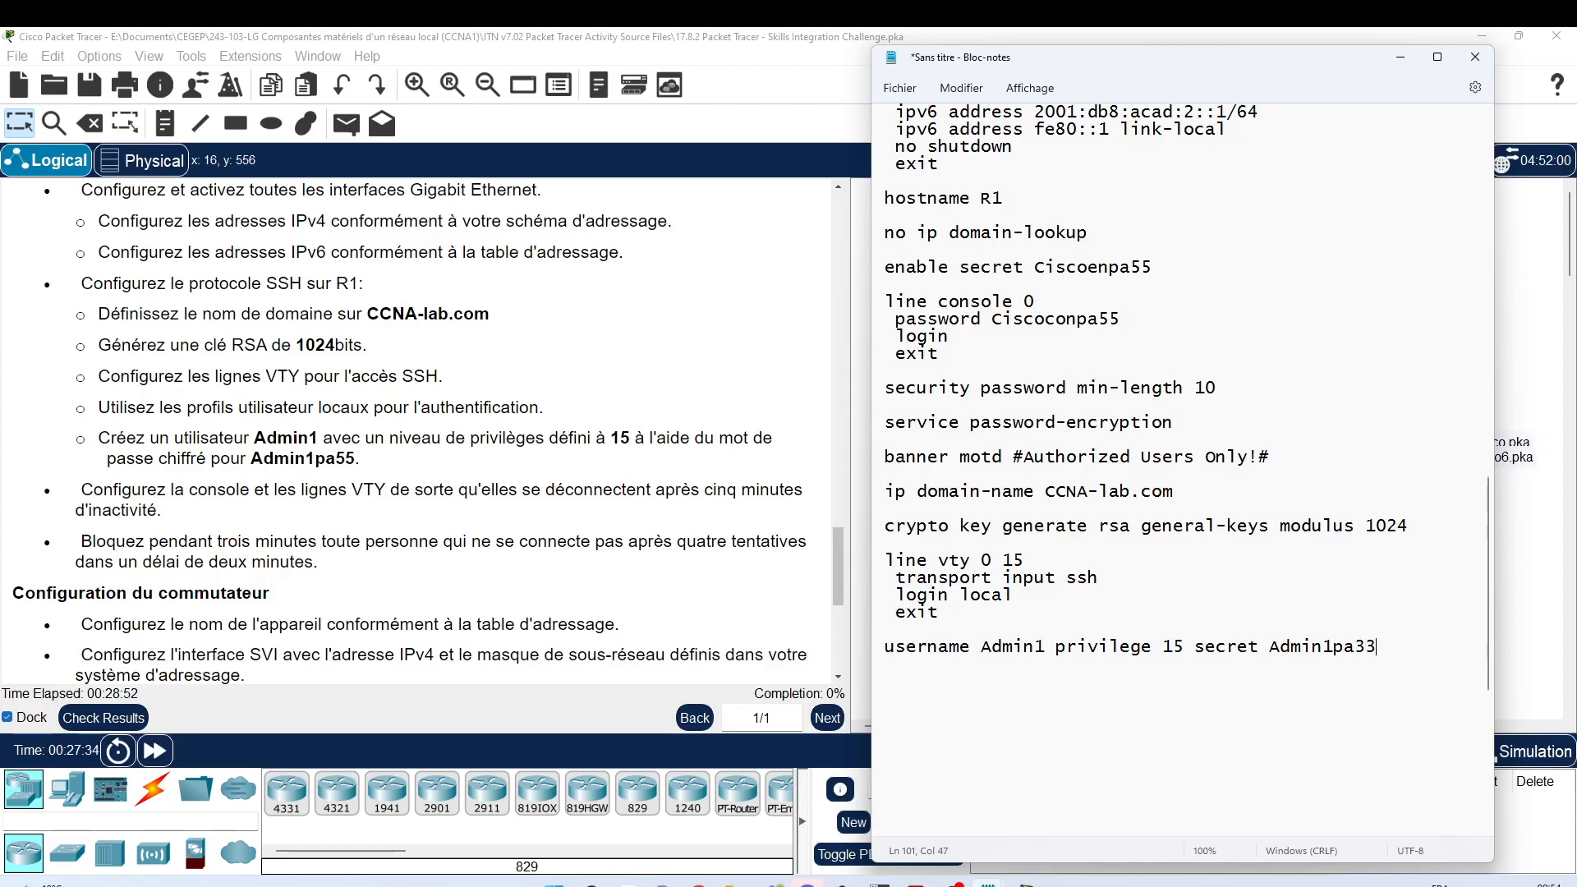
key(BackSpace)
key(BackSpace)
text(55)
key(BackSpace)
key(BackSpace)
text(55)
key(Return)
key(Return)
scroll(216, 443, down, 1)
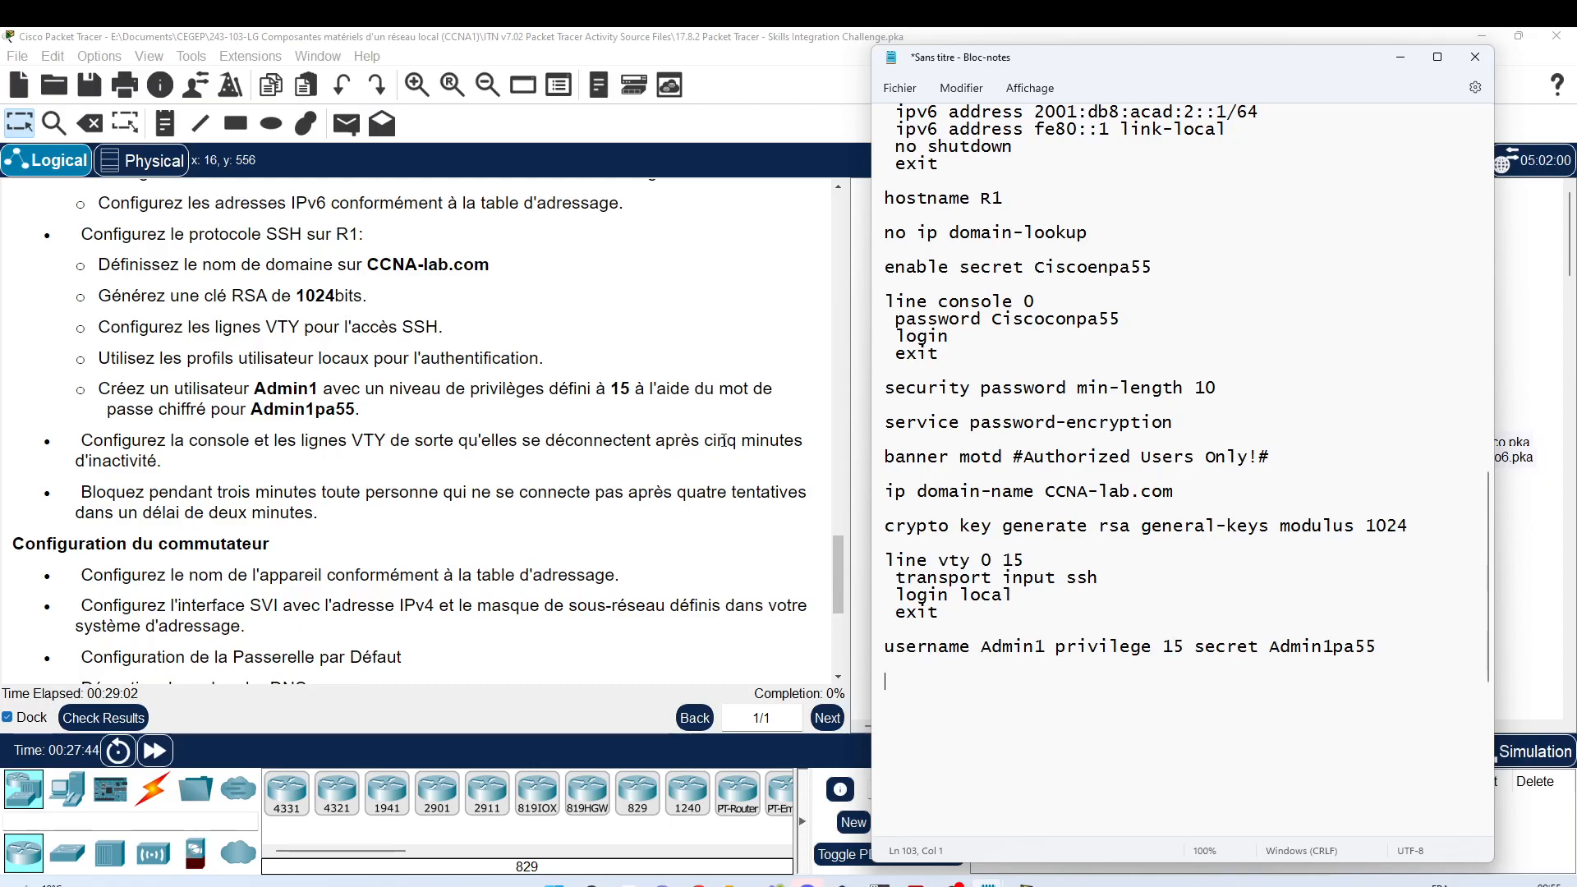
Step: Add 'exec-timeout 5 0' after 'login local' in the VTY block and after 'login' under console 0
click(1066, 595)
key(Return)
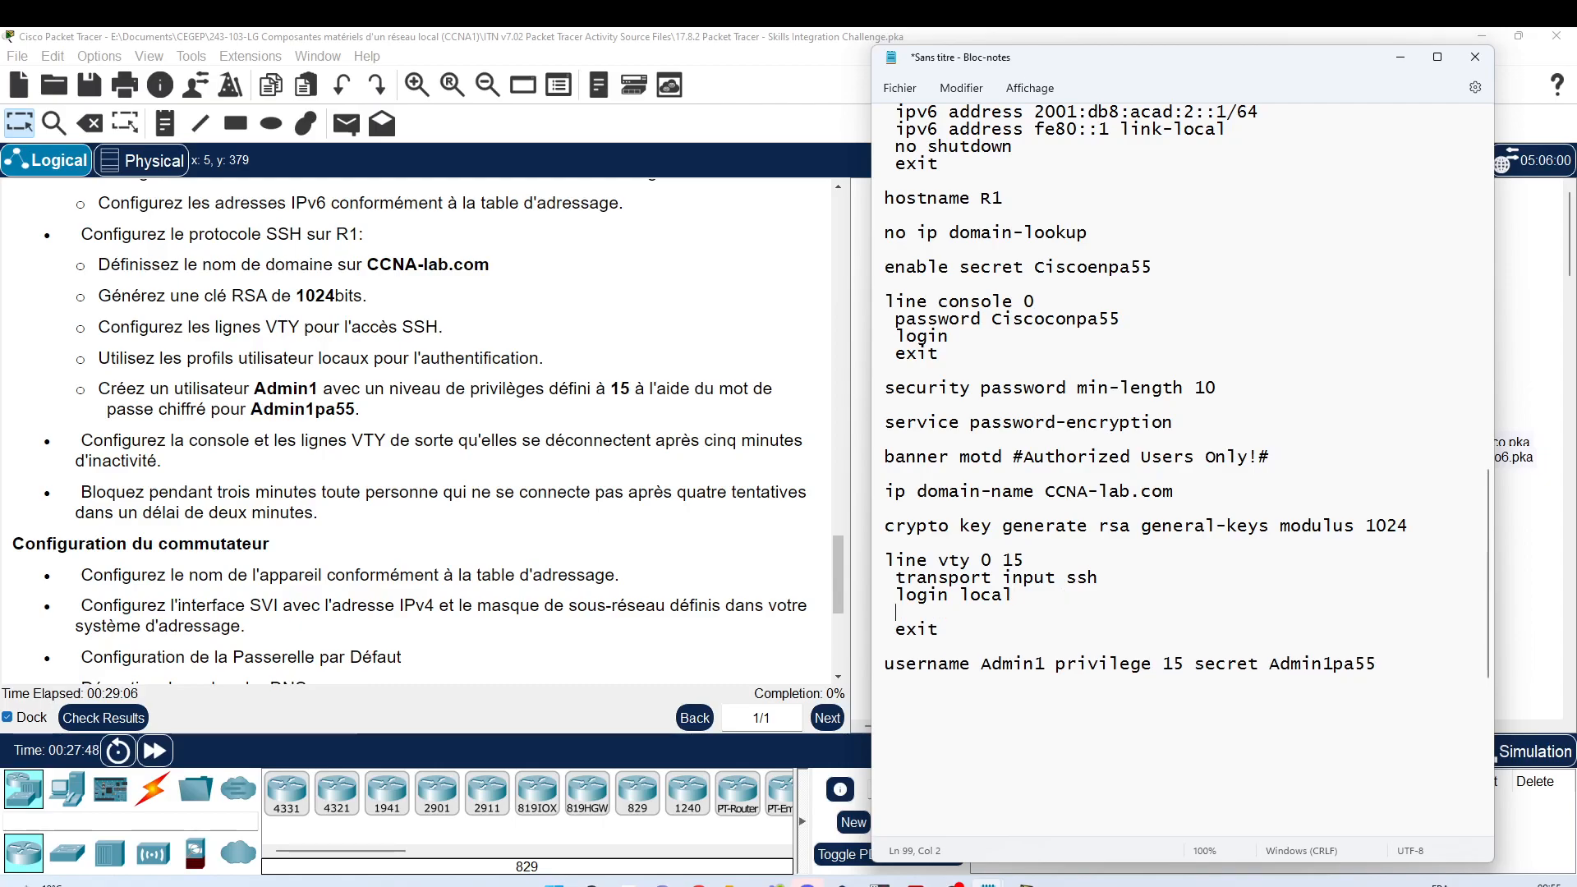
text(exec-timeout 5 0)
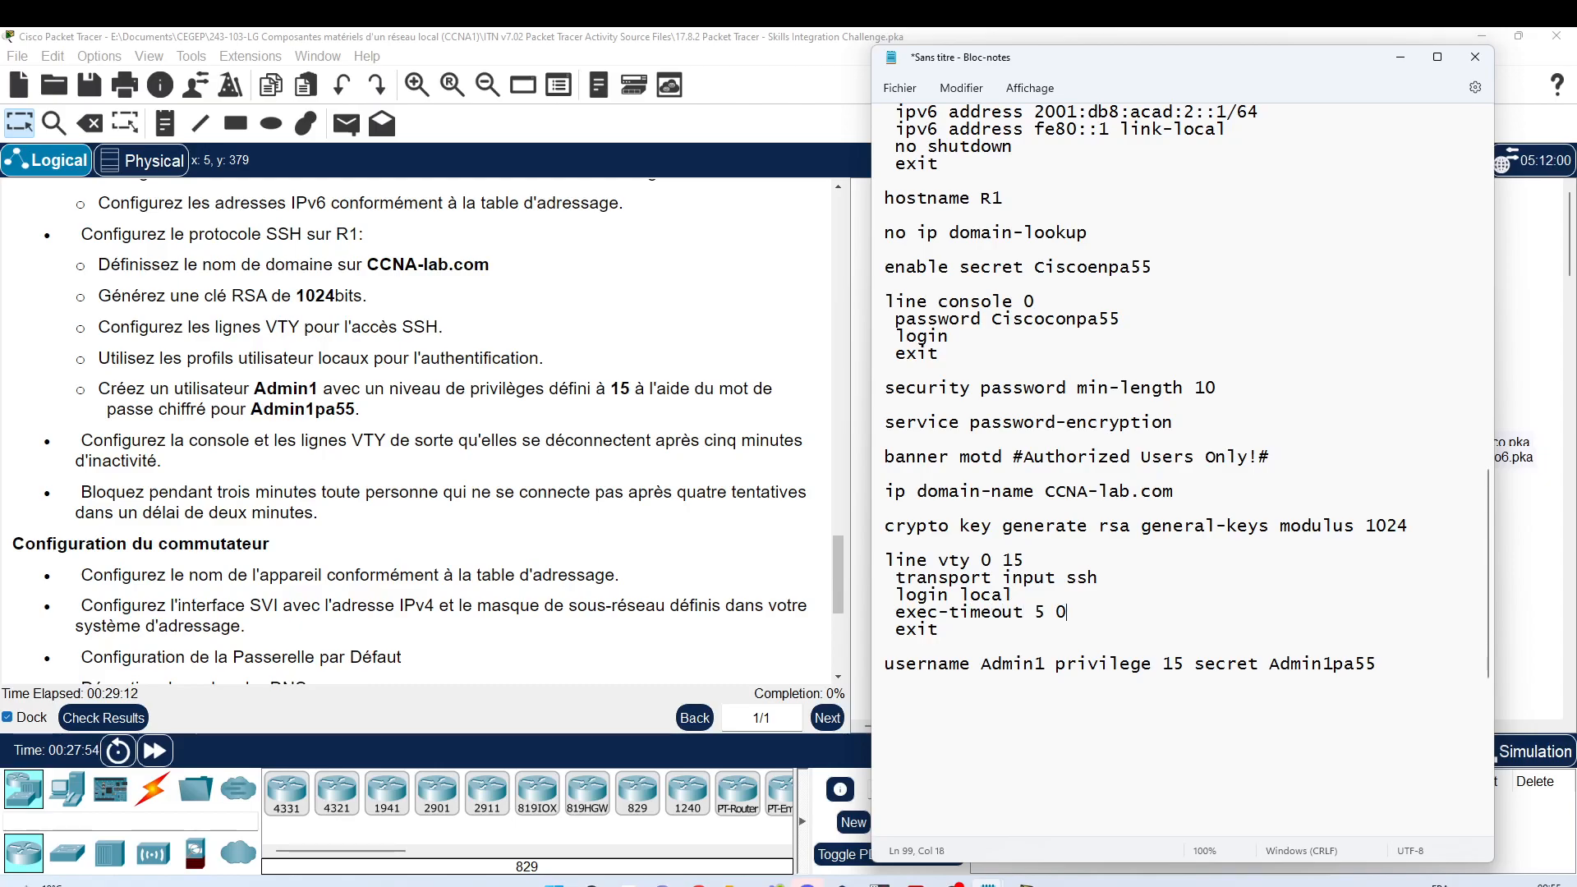
key(shift+End)
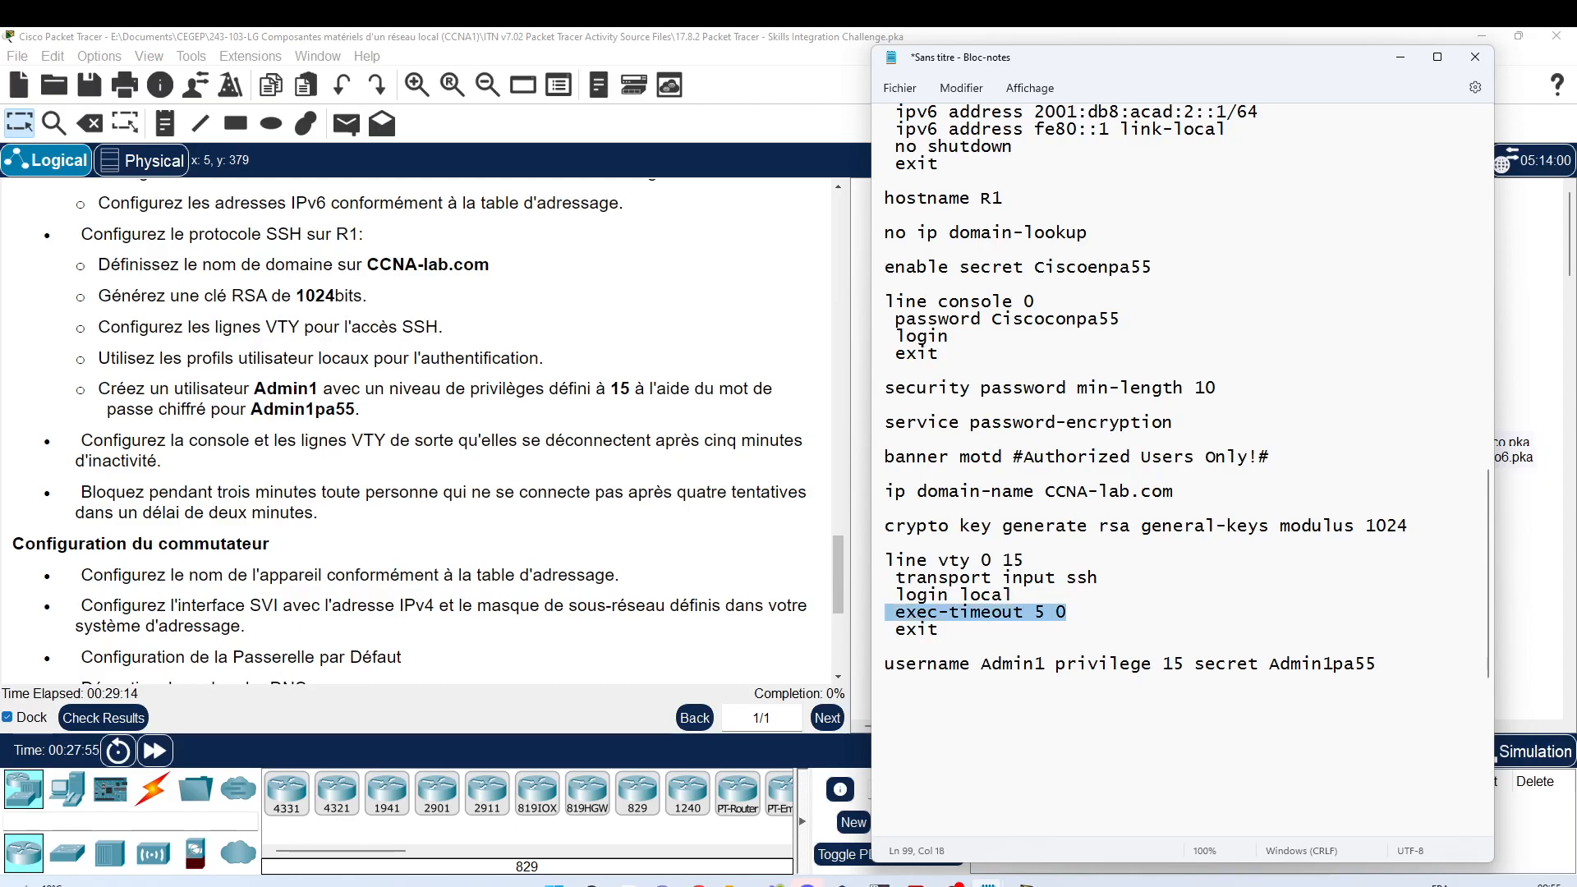
key(ctrl+c)
click(1070, 336)
key(Return)
key(ctrl+v)
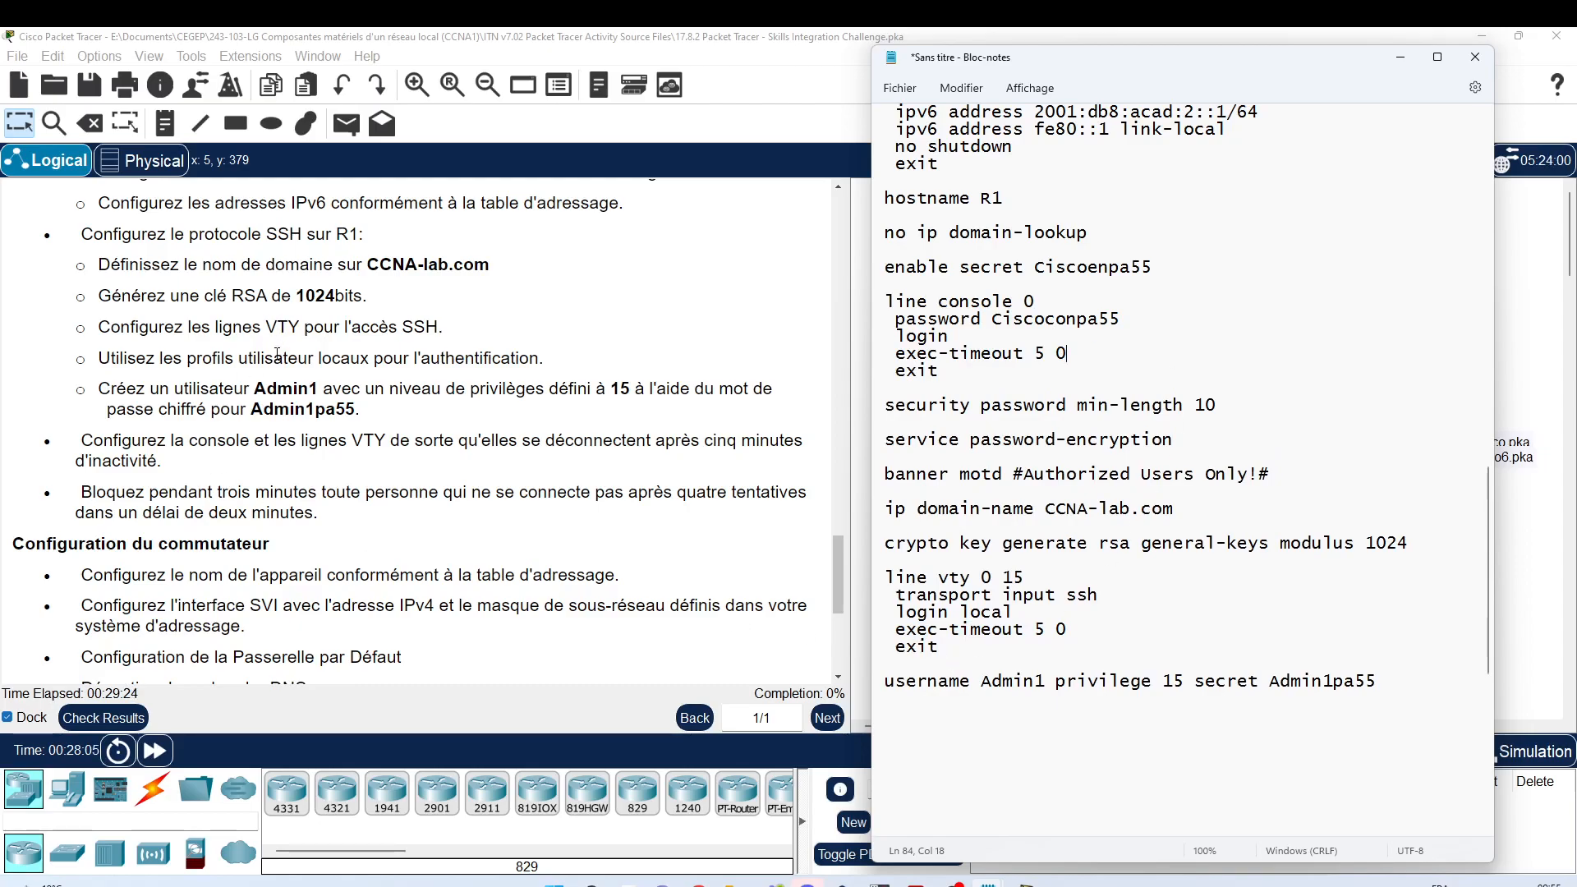
scroll(273, 349, down, 1)
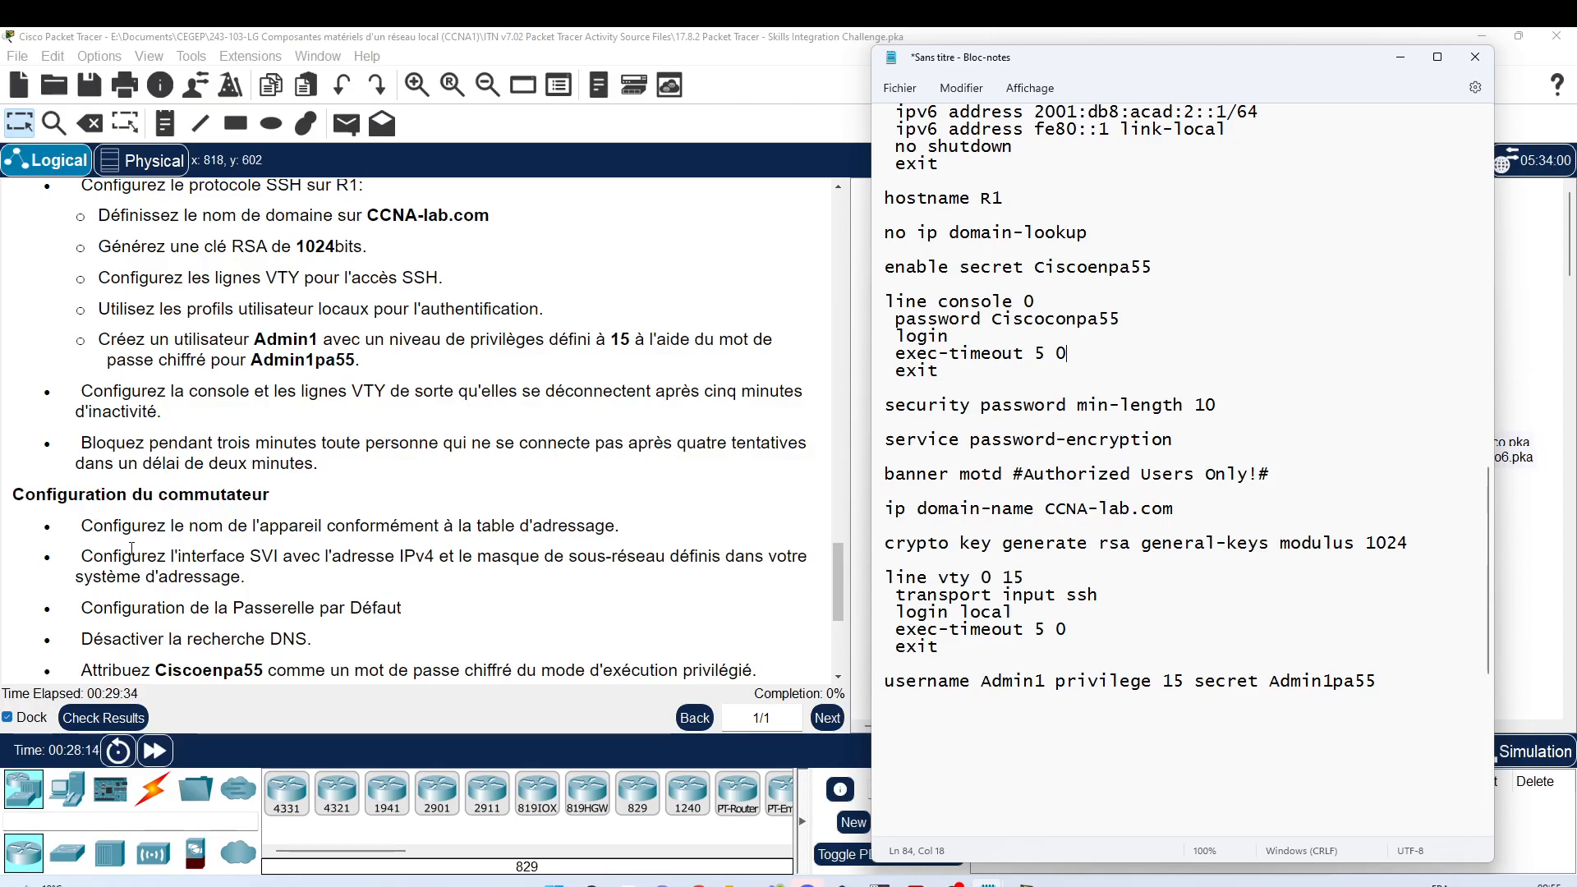
Step: Type 'login block-for 180 attempts 4 within 120' on the script's last line
click(969, 723)
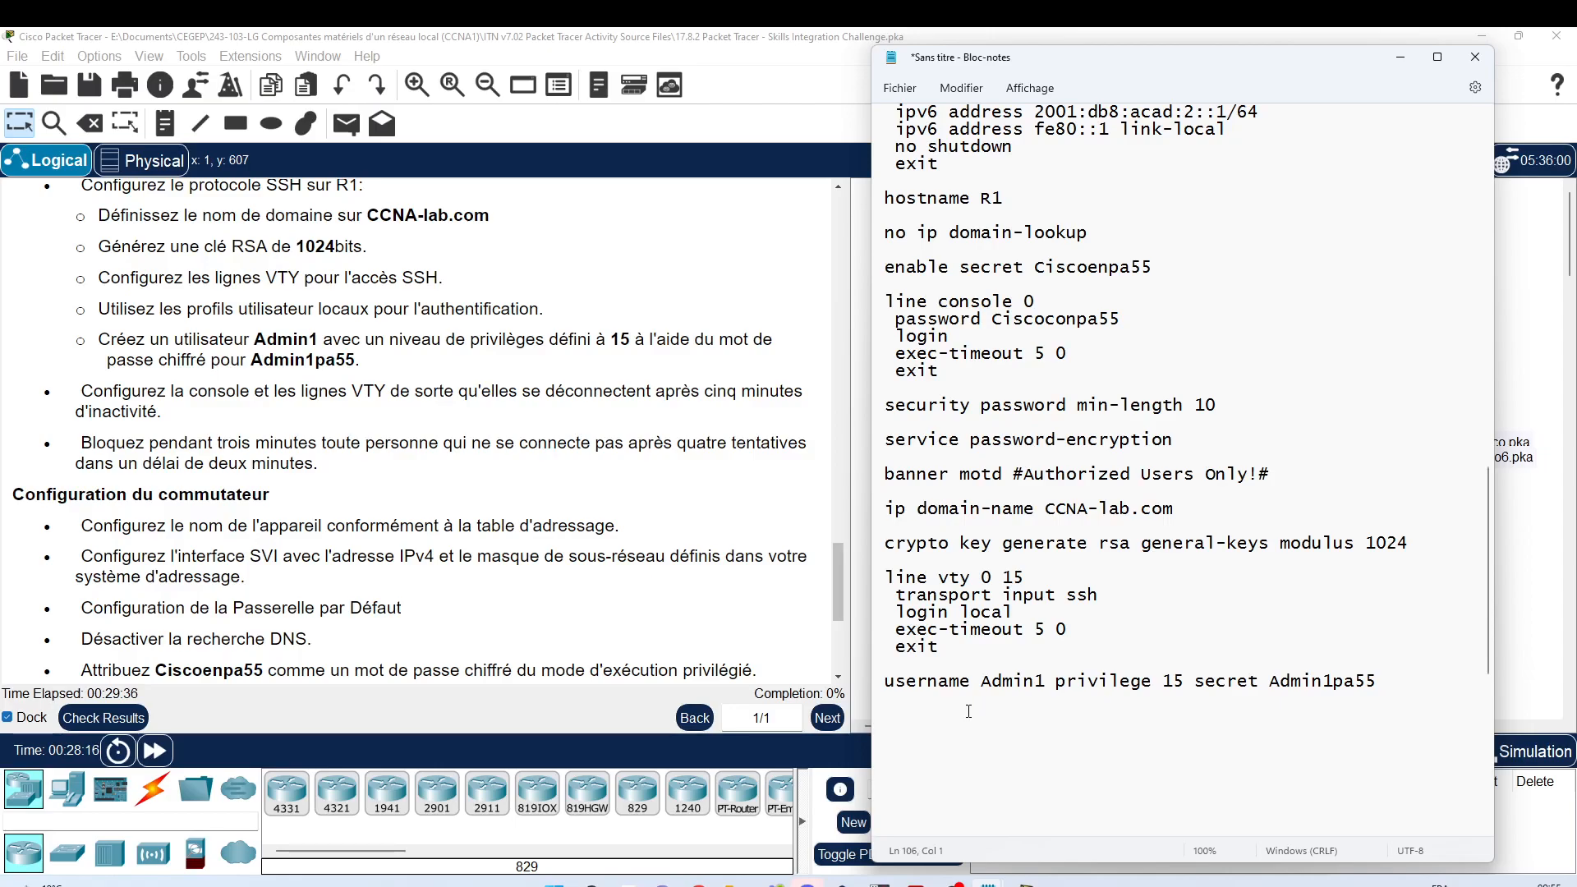
text(login )
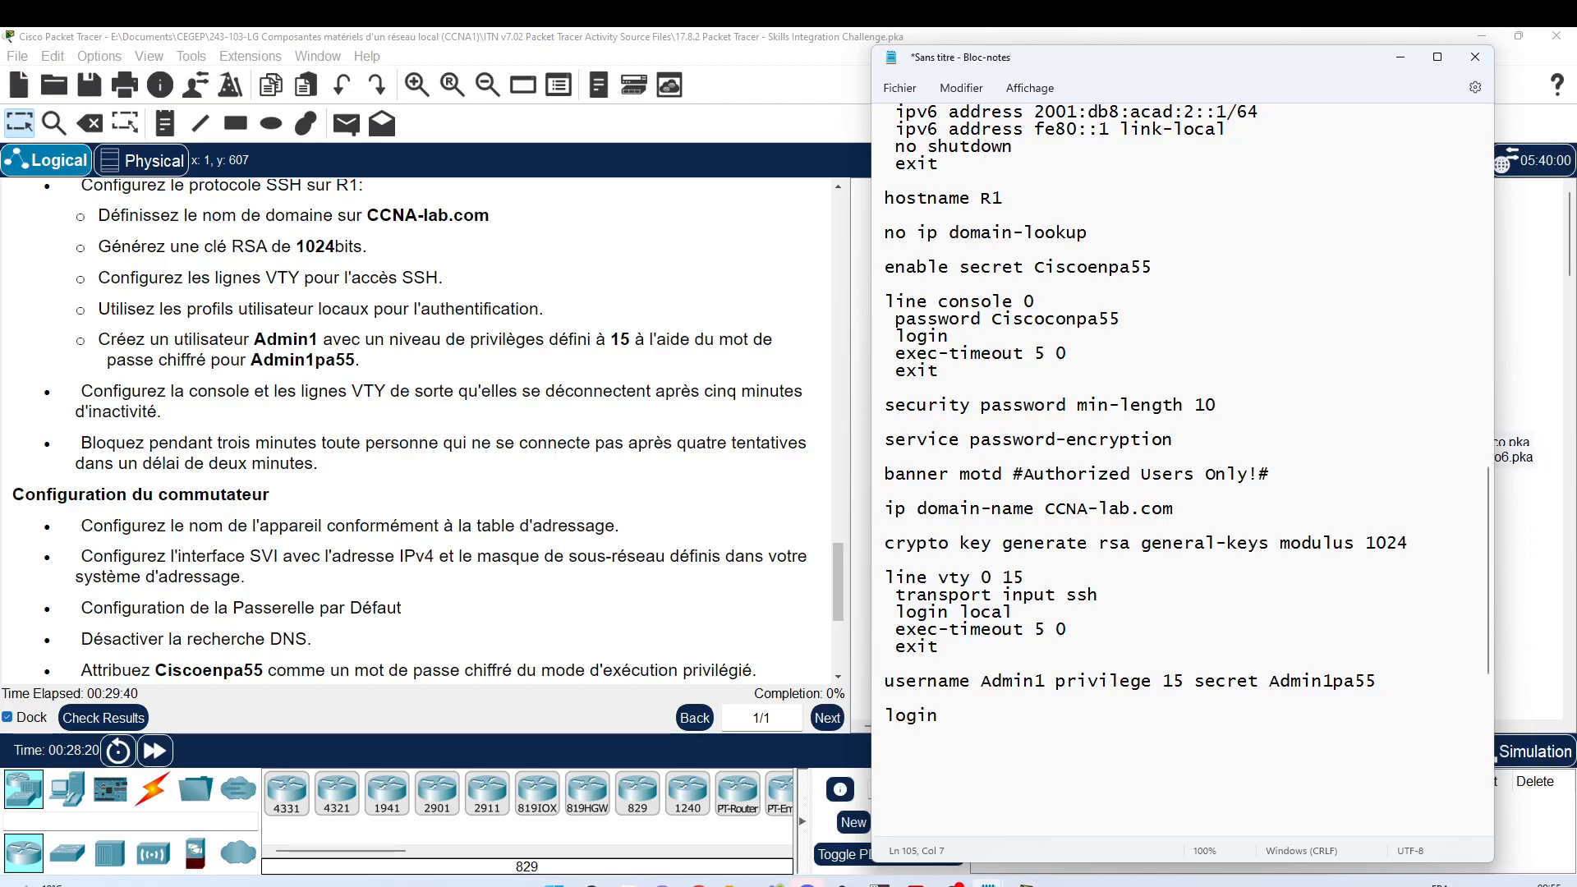
text(bloc)
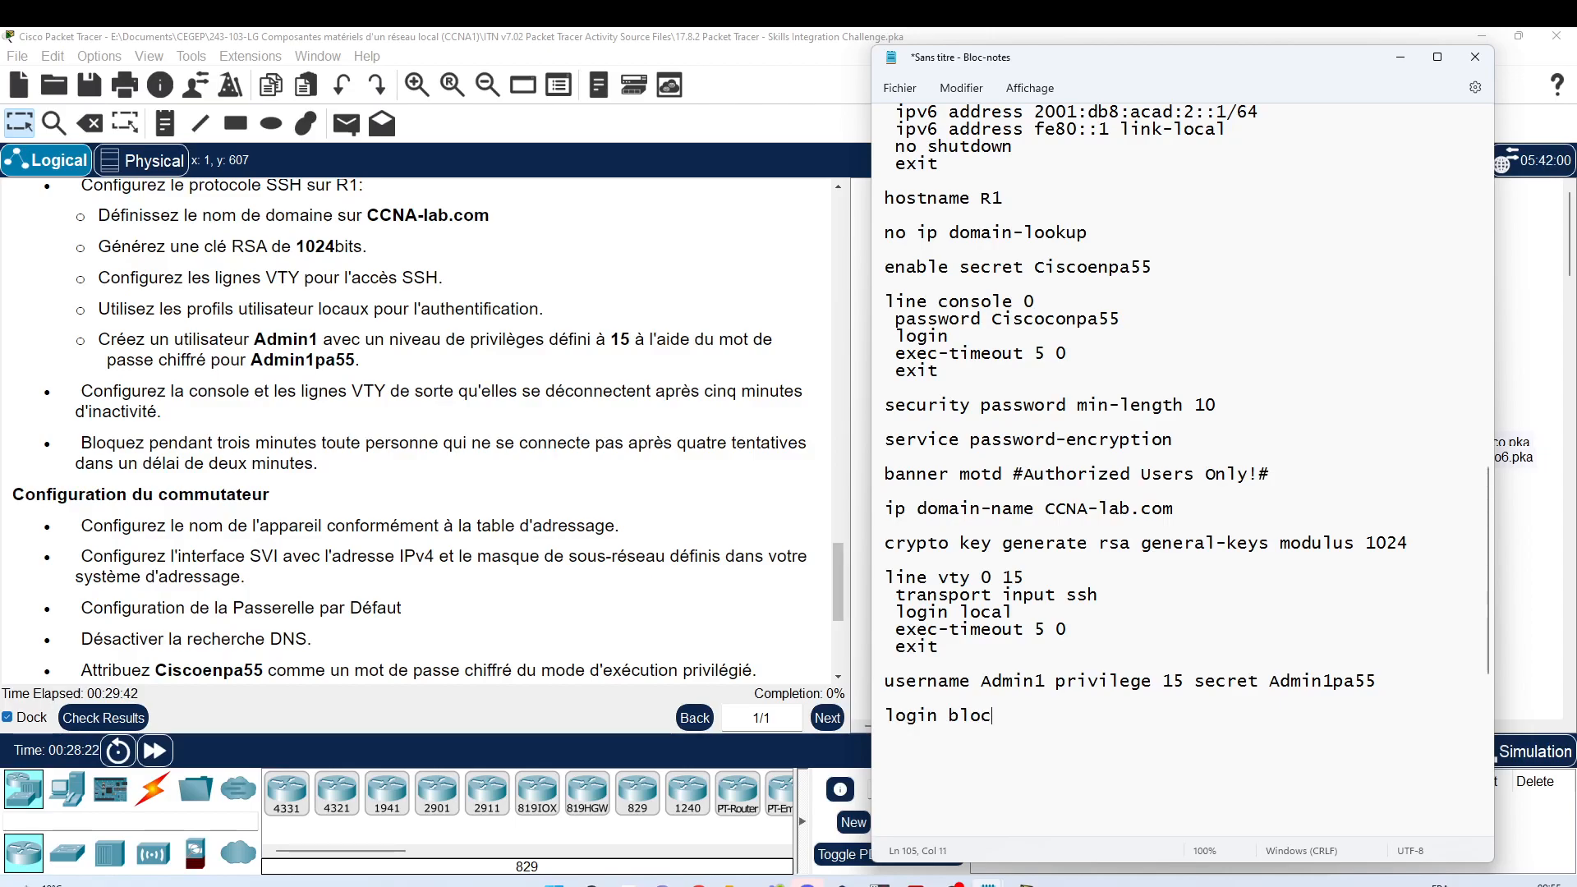
text(k-for)
text(180)
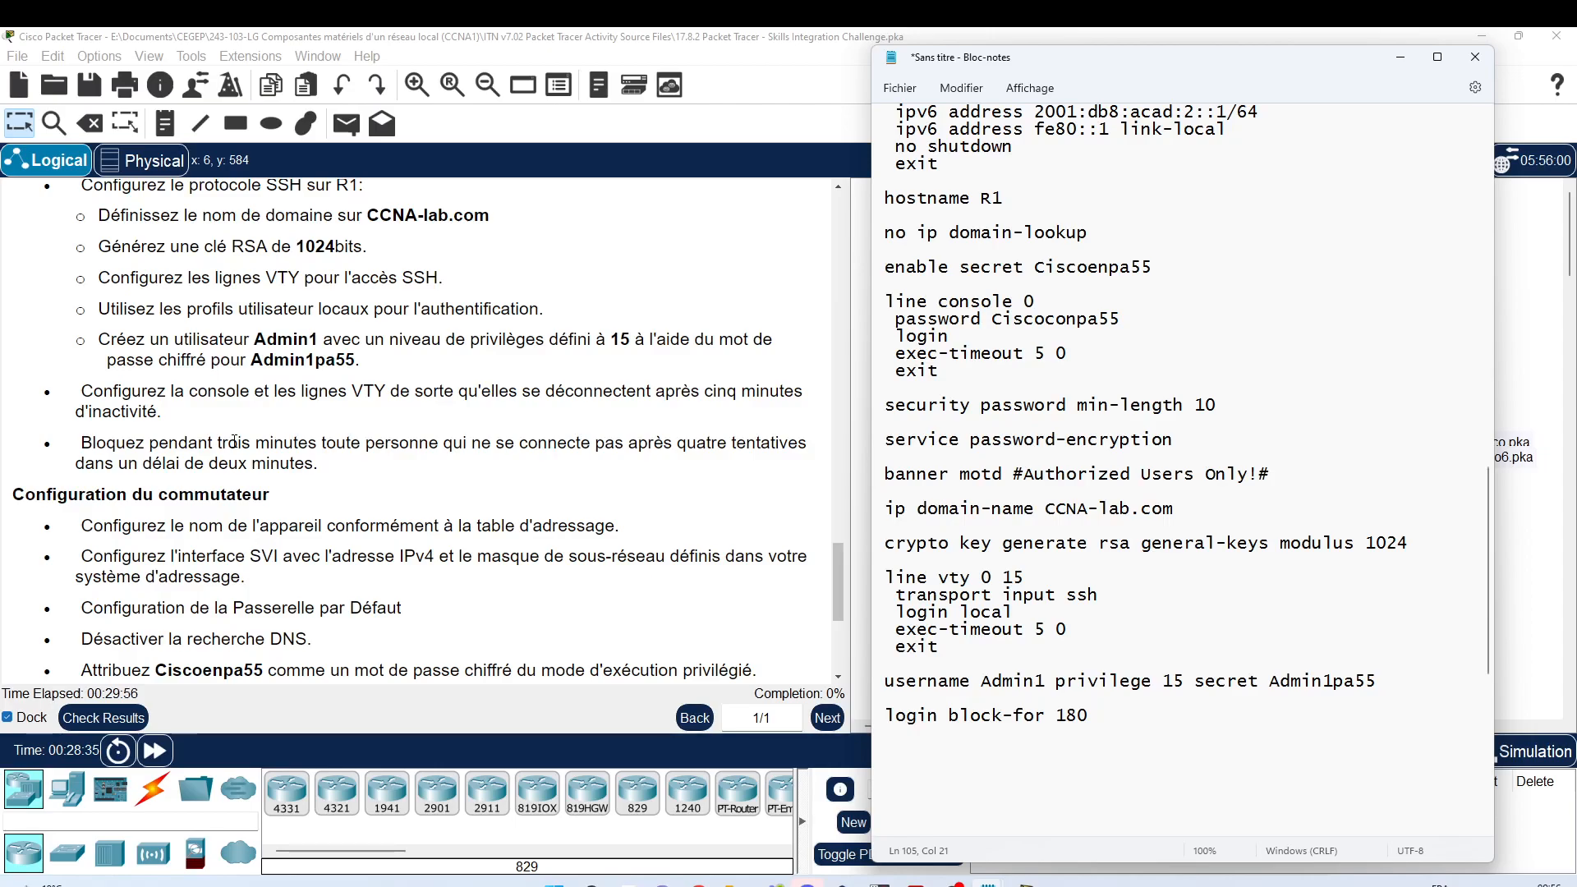
text(attempts 4)
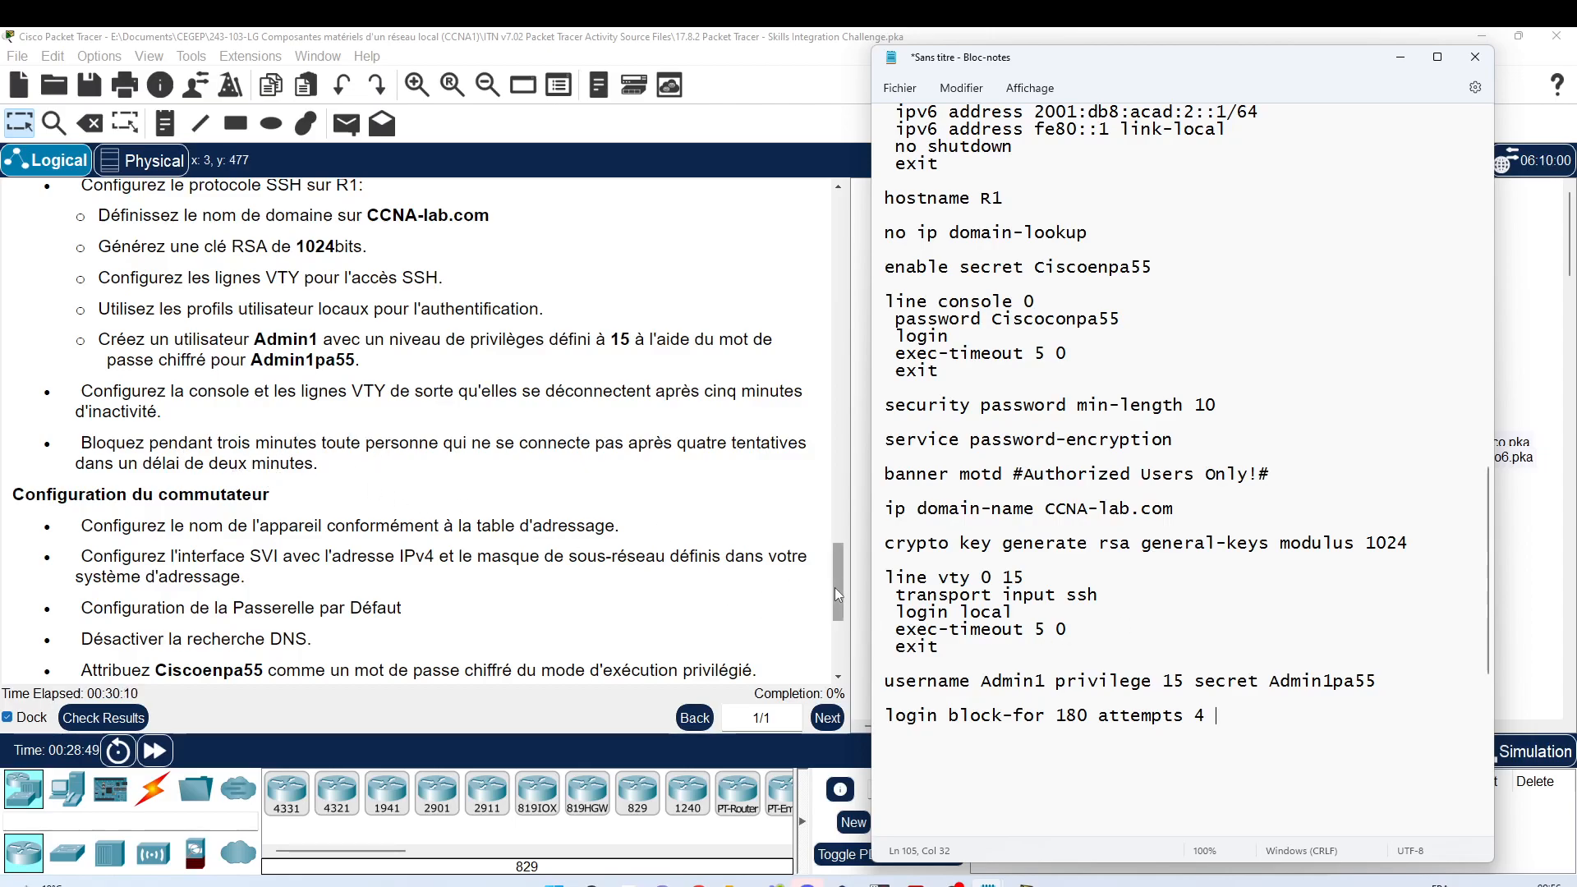
text(within 120)
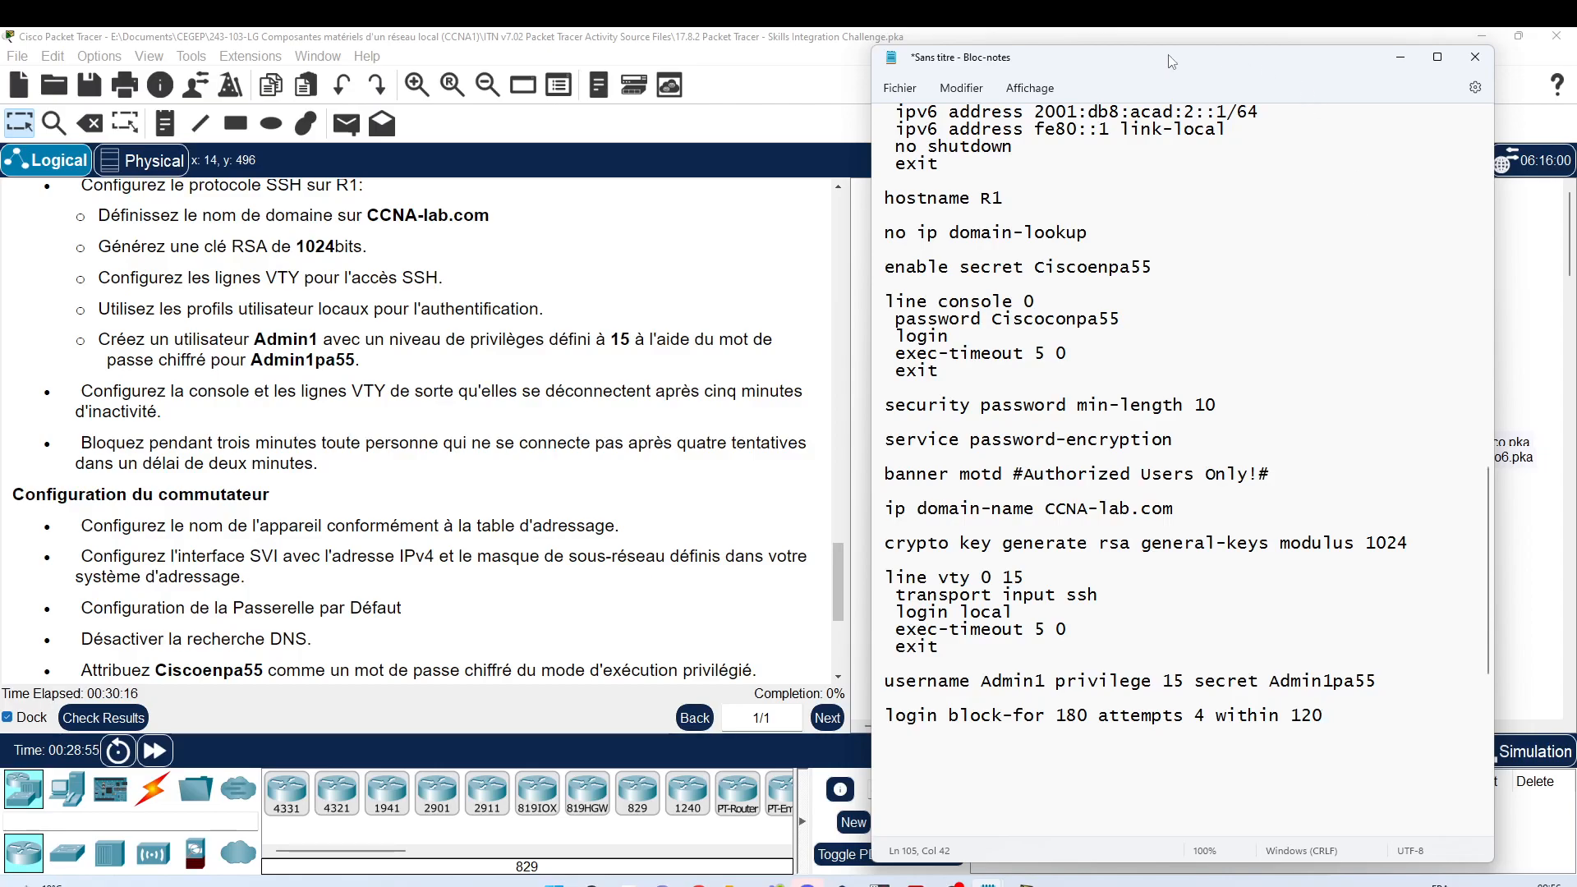
drag(1171, 60, 469, 80)
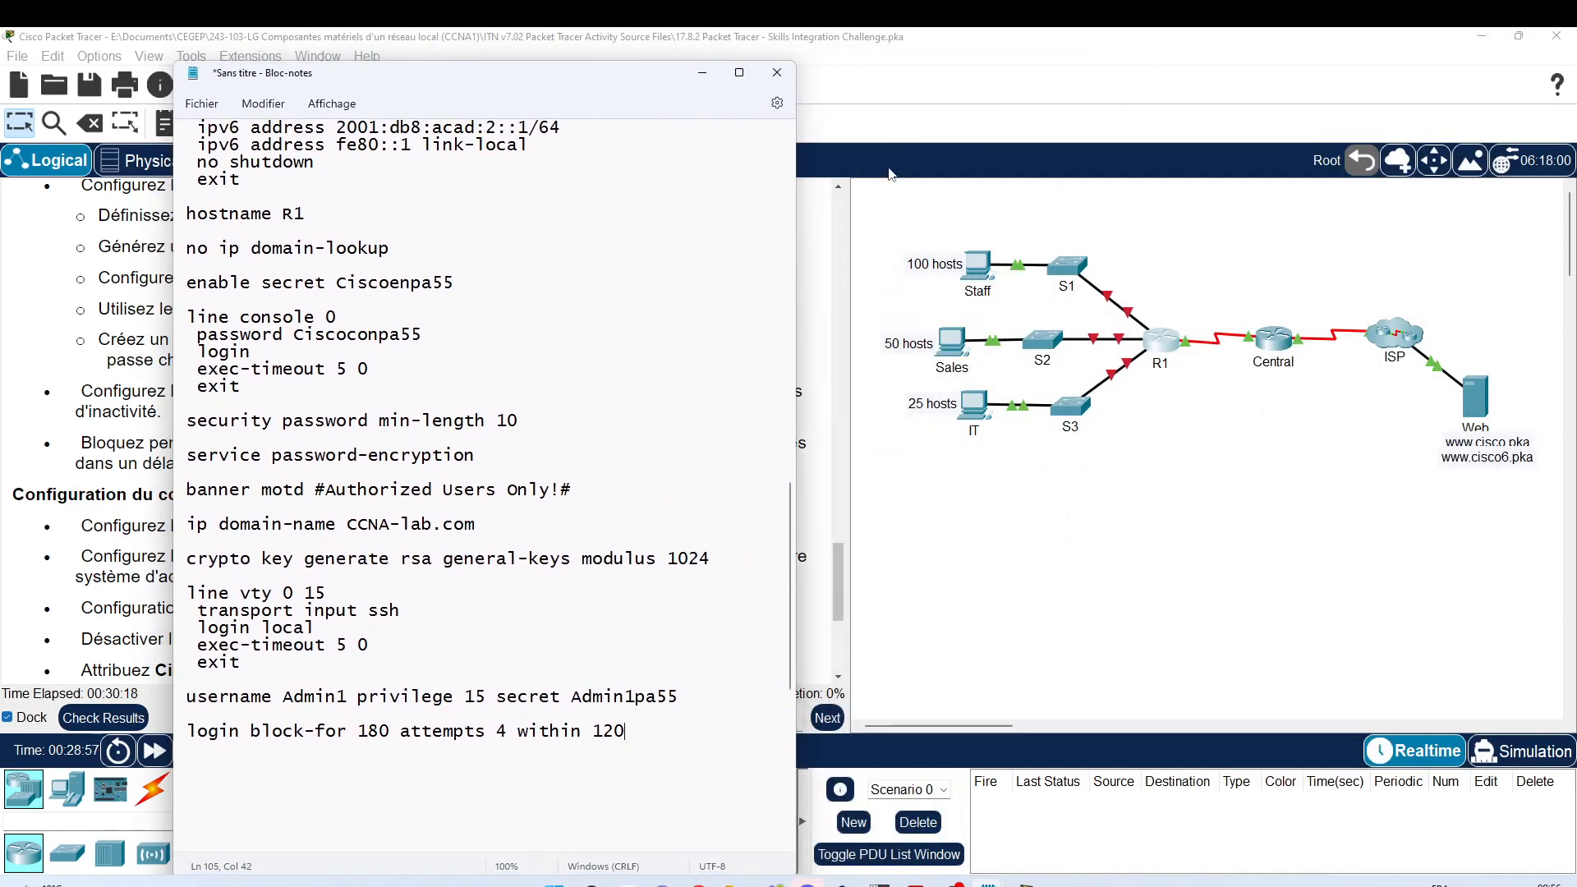
Step: In R1's CLI, clear the pending line and check help for 'login ?' and 'login block-for ?'
click(1160, 345)
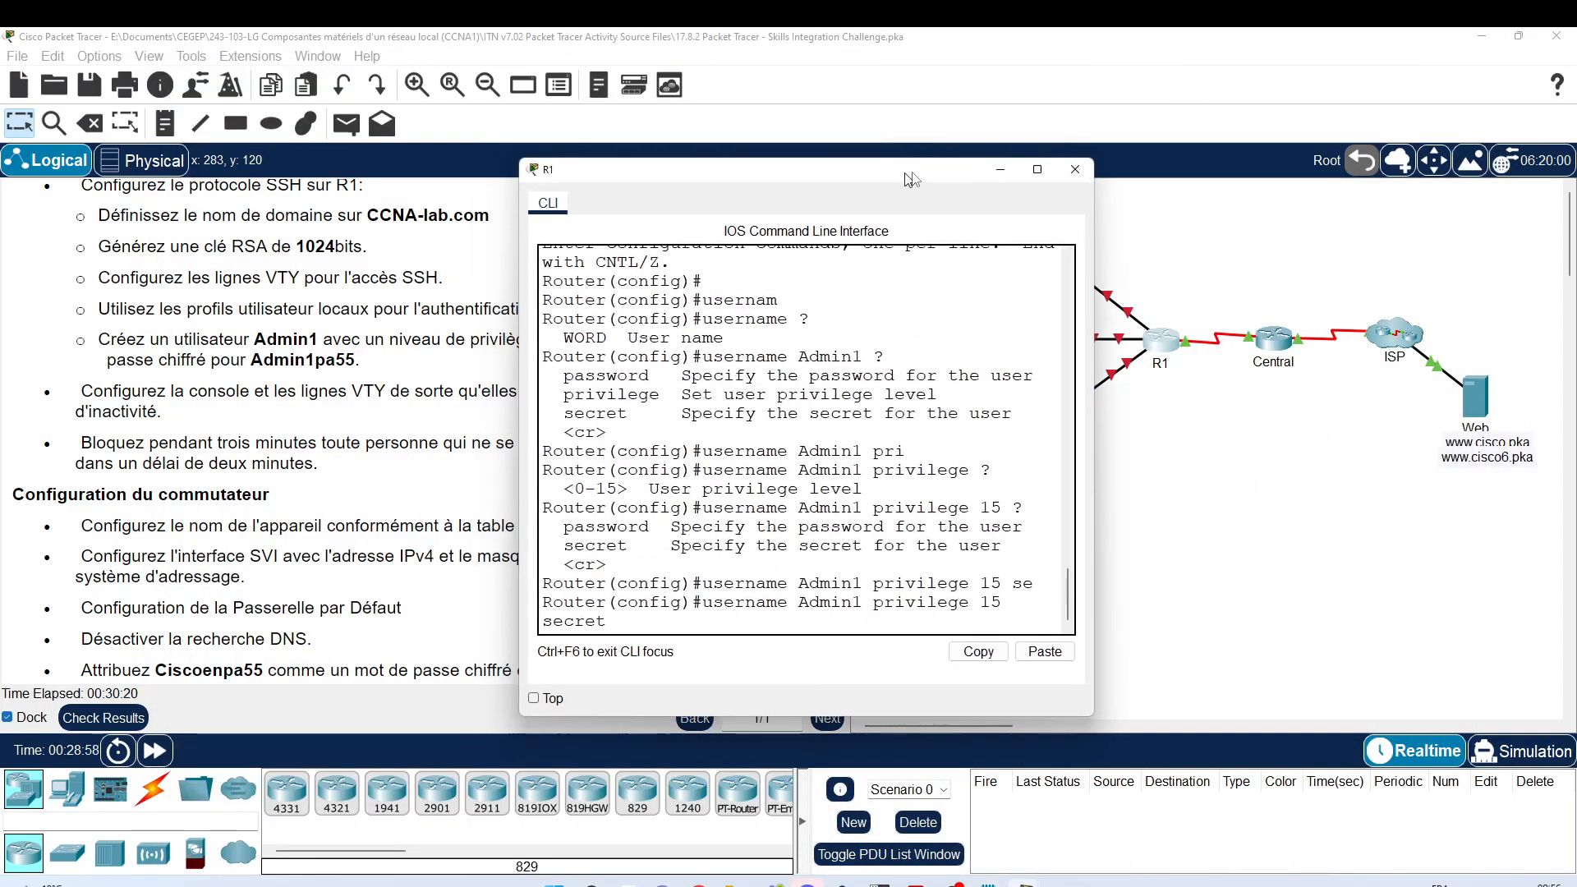
drag(1214, 394, 1450, 380)
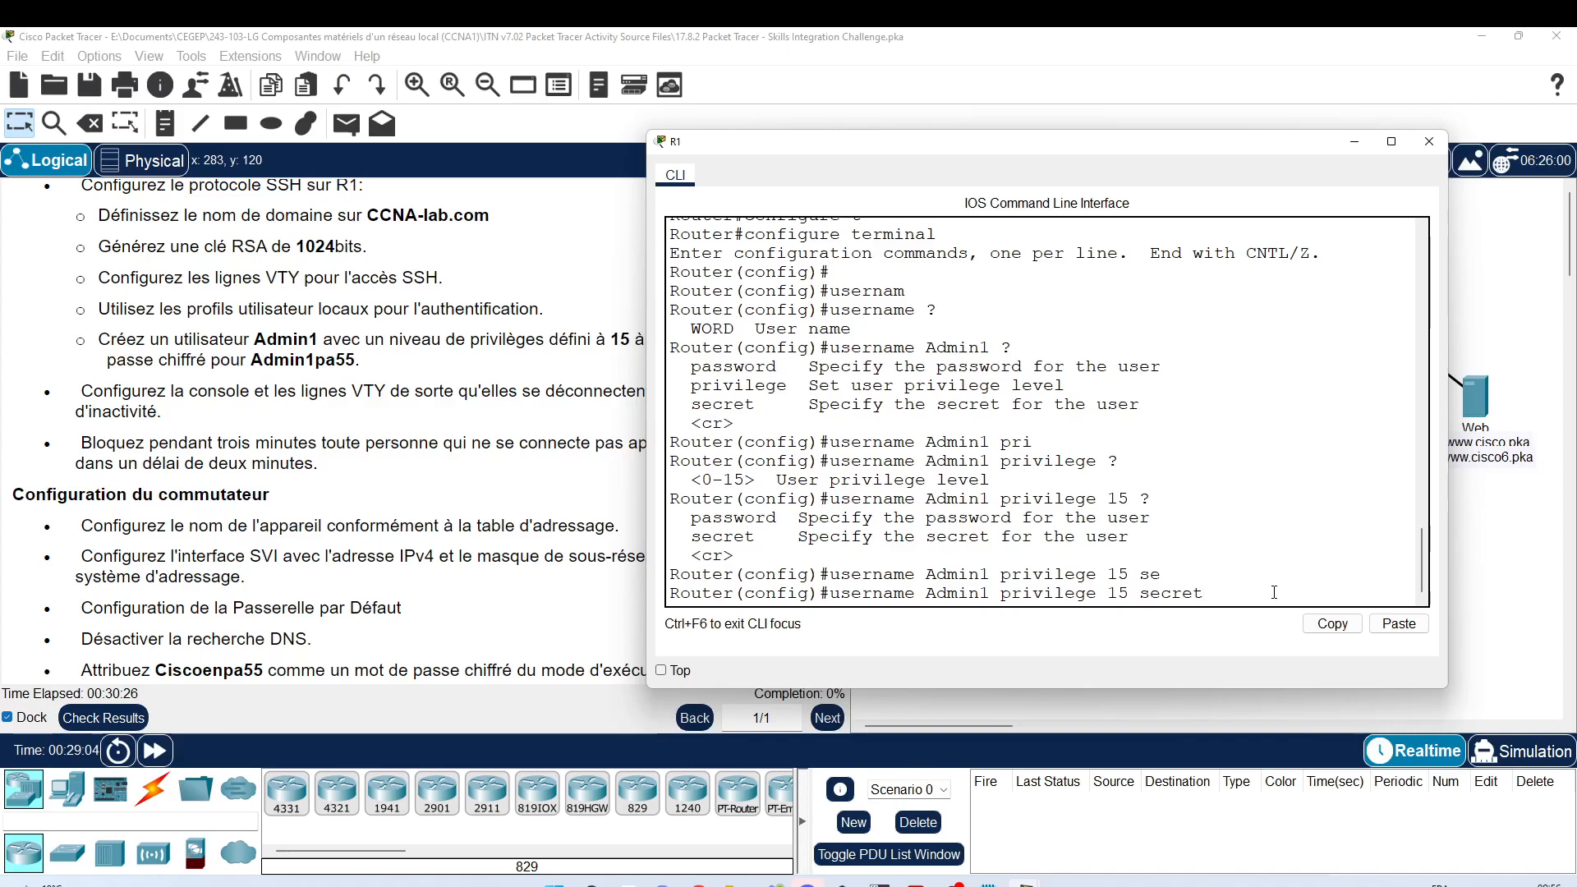
key(BackSpace)
key(BackSpace)
key(BackSpace)
key(BackSpace)
key(BackSpace)
key(BackSpace)
key(BackSpace)
key(BackSpace)
key(BackSpace)
key(BackSpace)
key(BackSpace)
key(BackSpace)
key(BackSpace)
key(BackSpace)
key(BackSpace)
key(BackSpace)
key(BackSpace)
key(BackSpace)
key(BackSpace)
key(BackSpace)
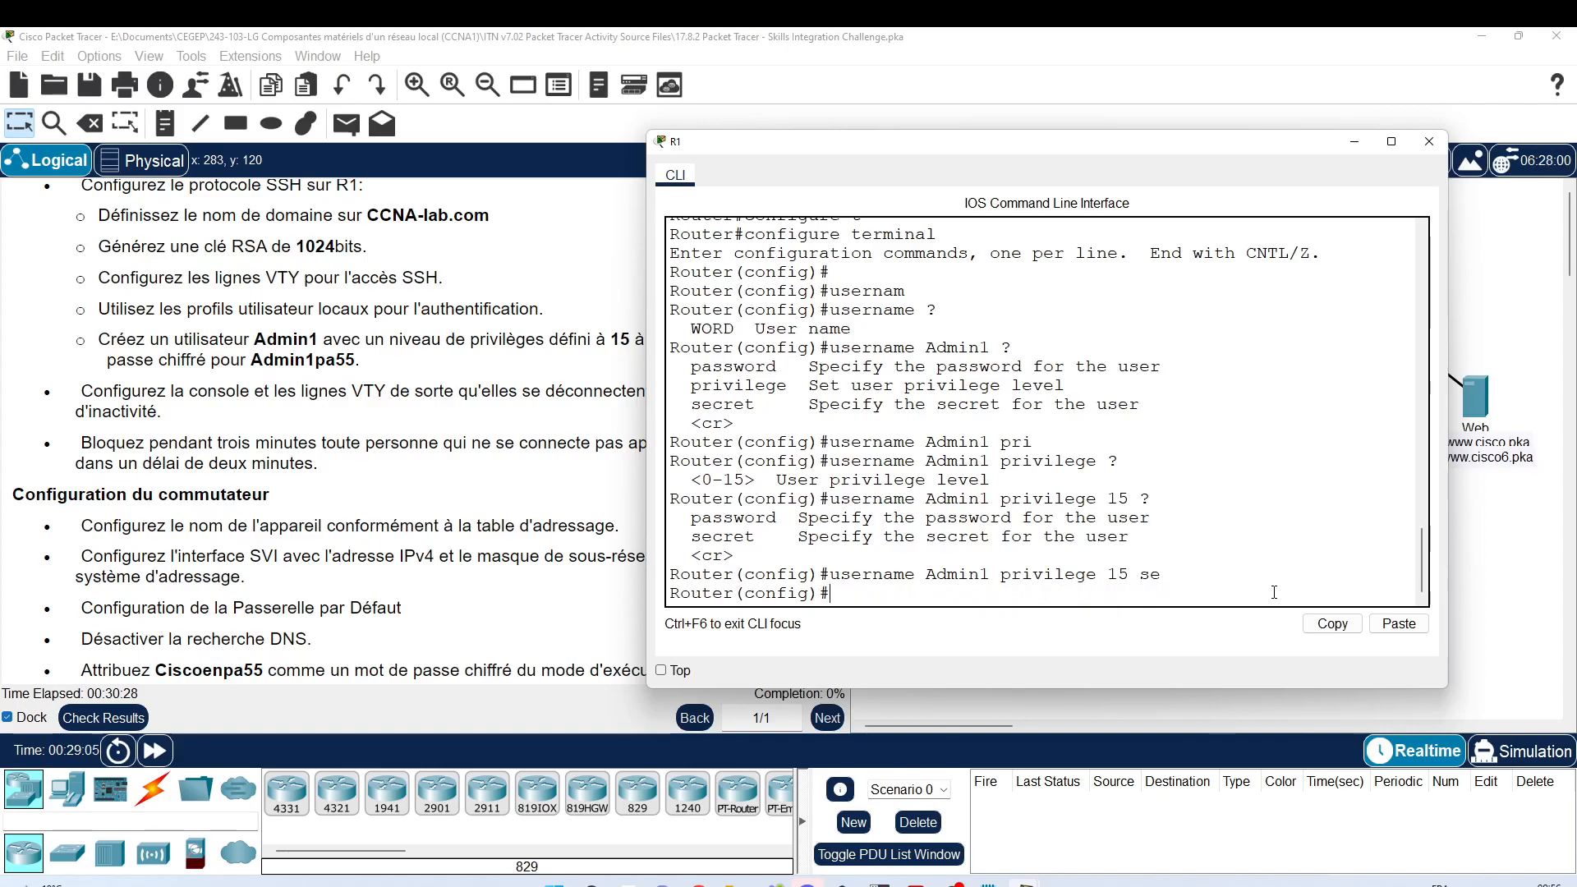
text(login ?)
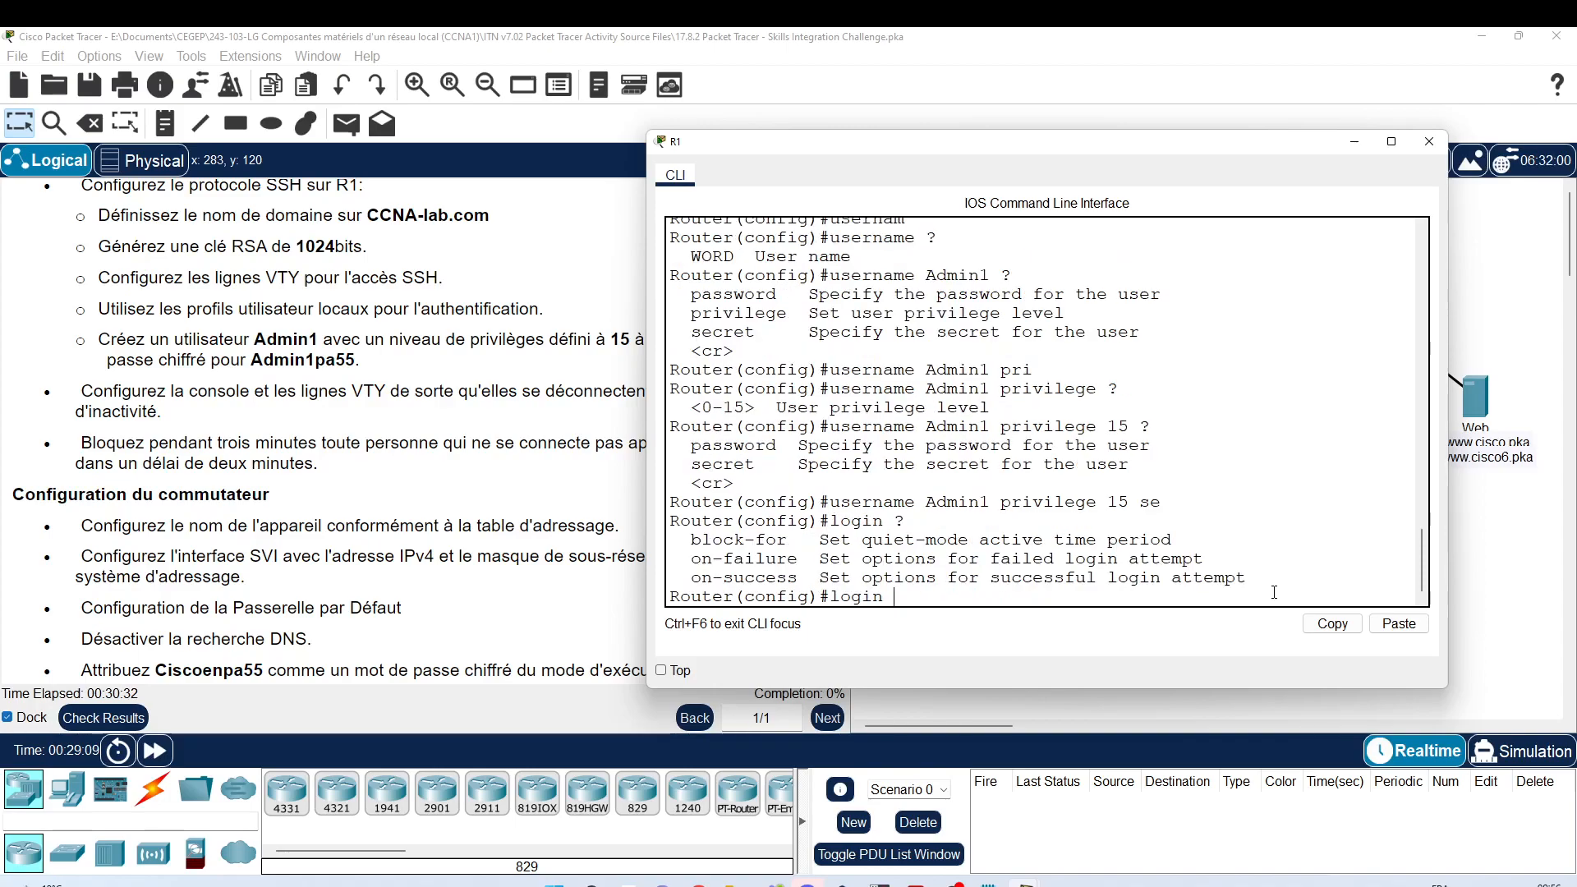
text(b)
key(Tab)
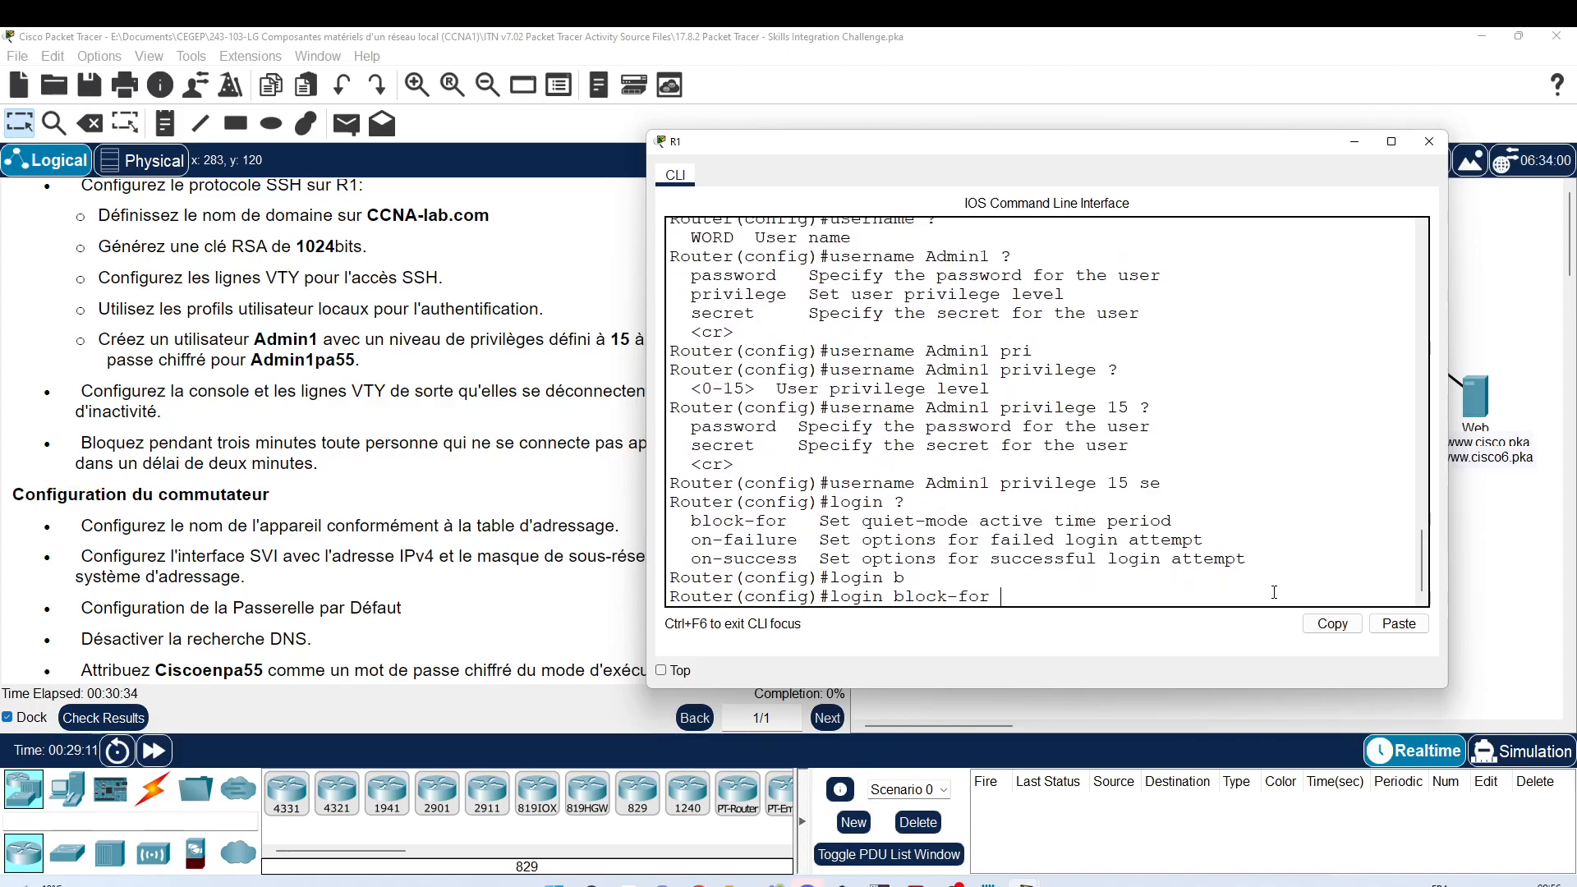
text(?)
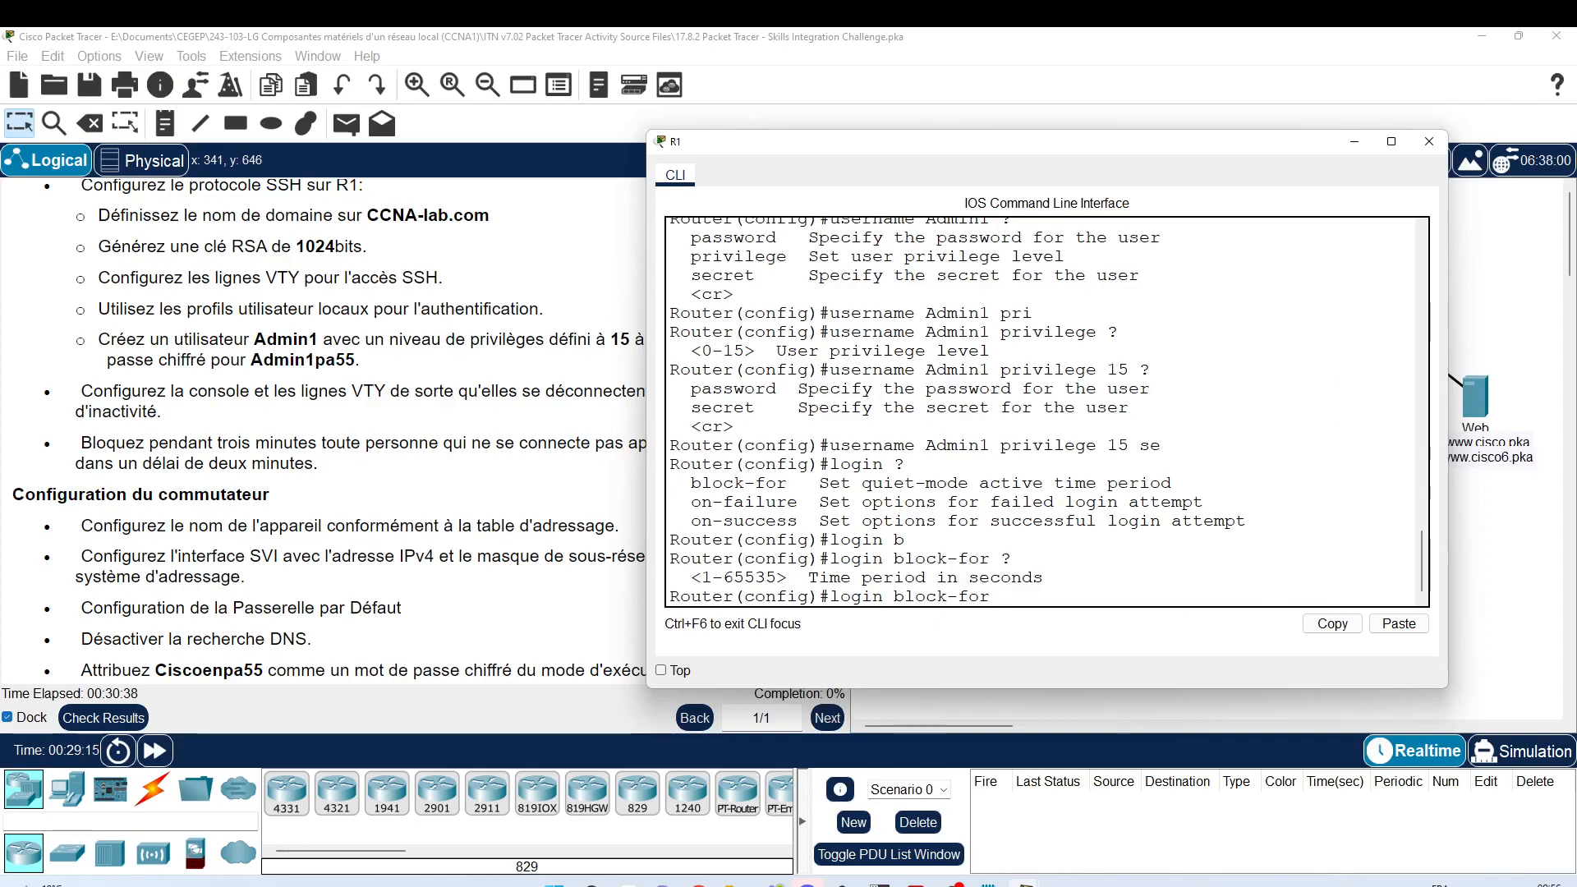
click(1428, 145)
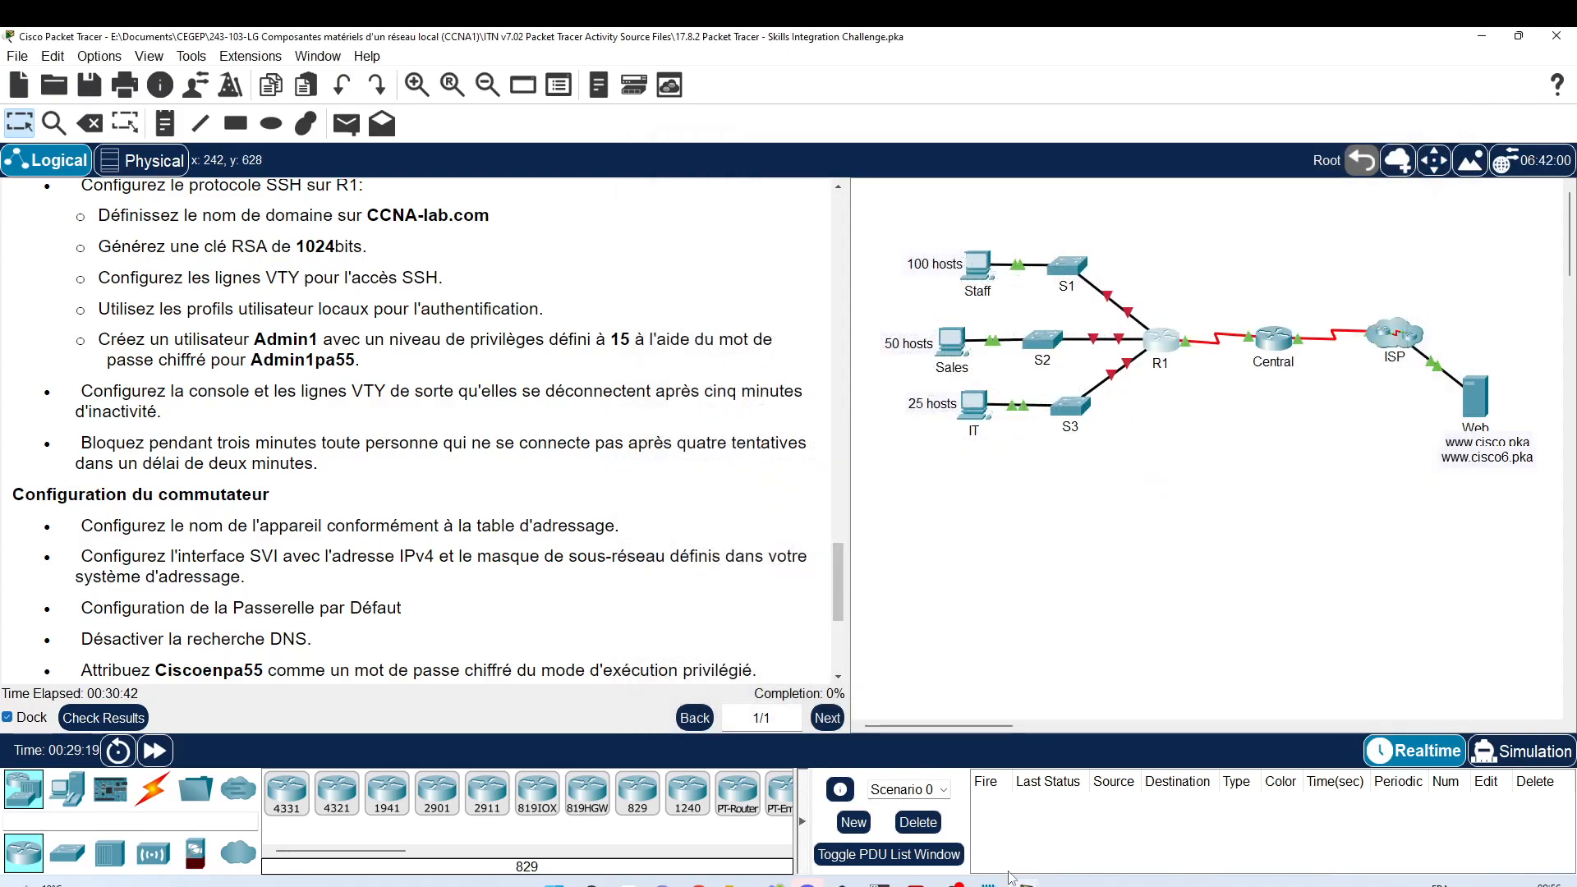
Step: End the R1 script with a row of exclamation marks and start an 's1' line below it
mouse_move(1013, 879)
click(1022, 838)
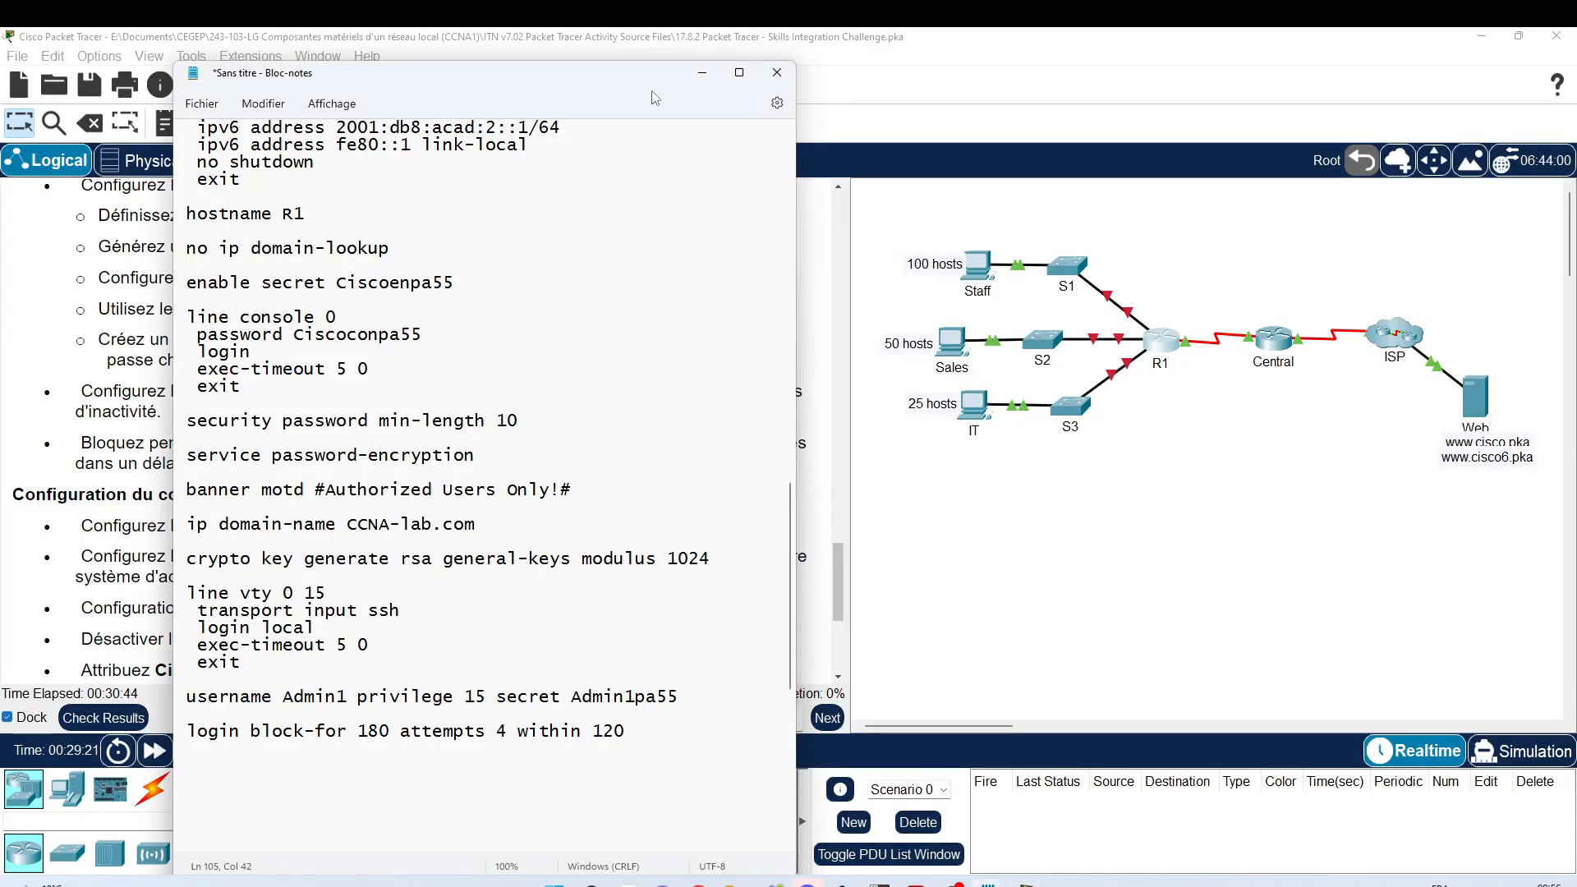
drag(1109, 76, 1313, 69)
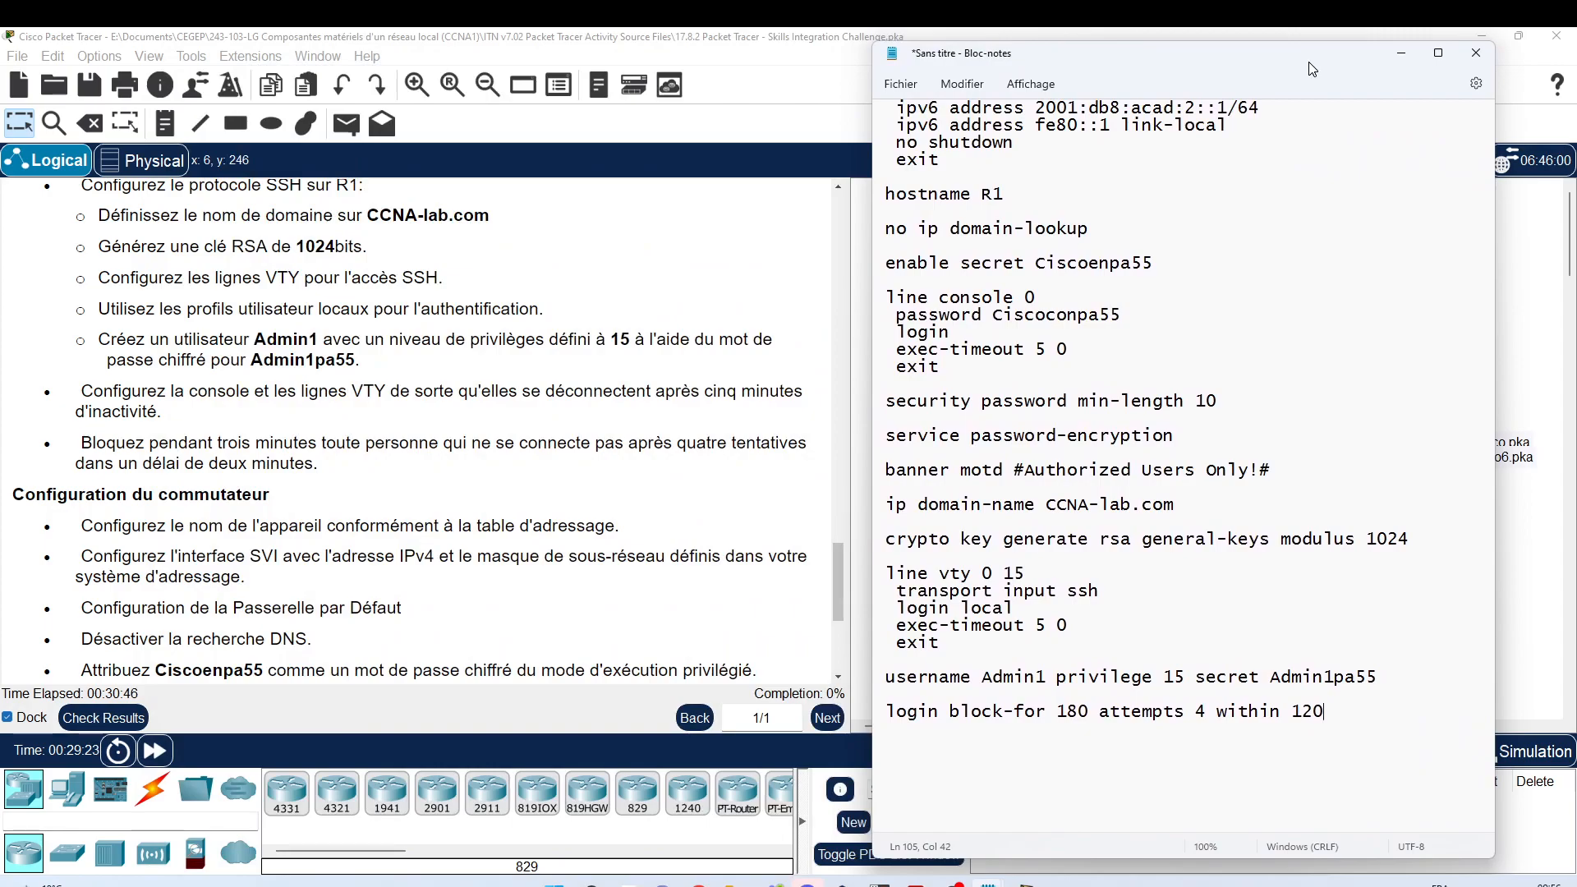
scroll(970, 575, up, 11)
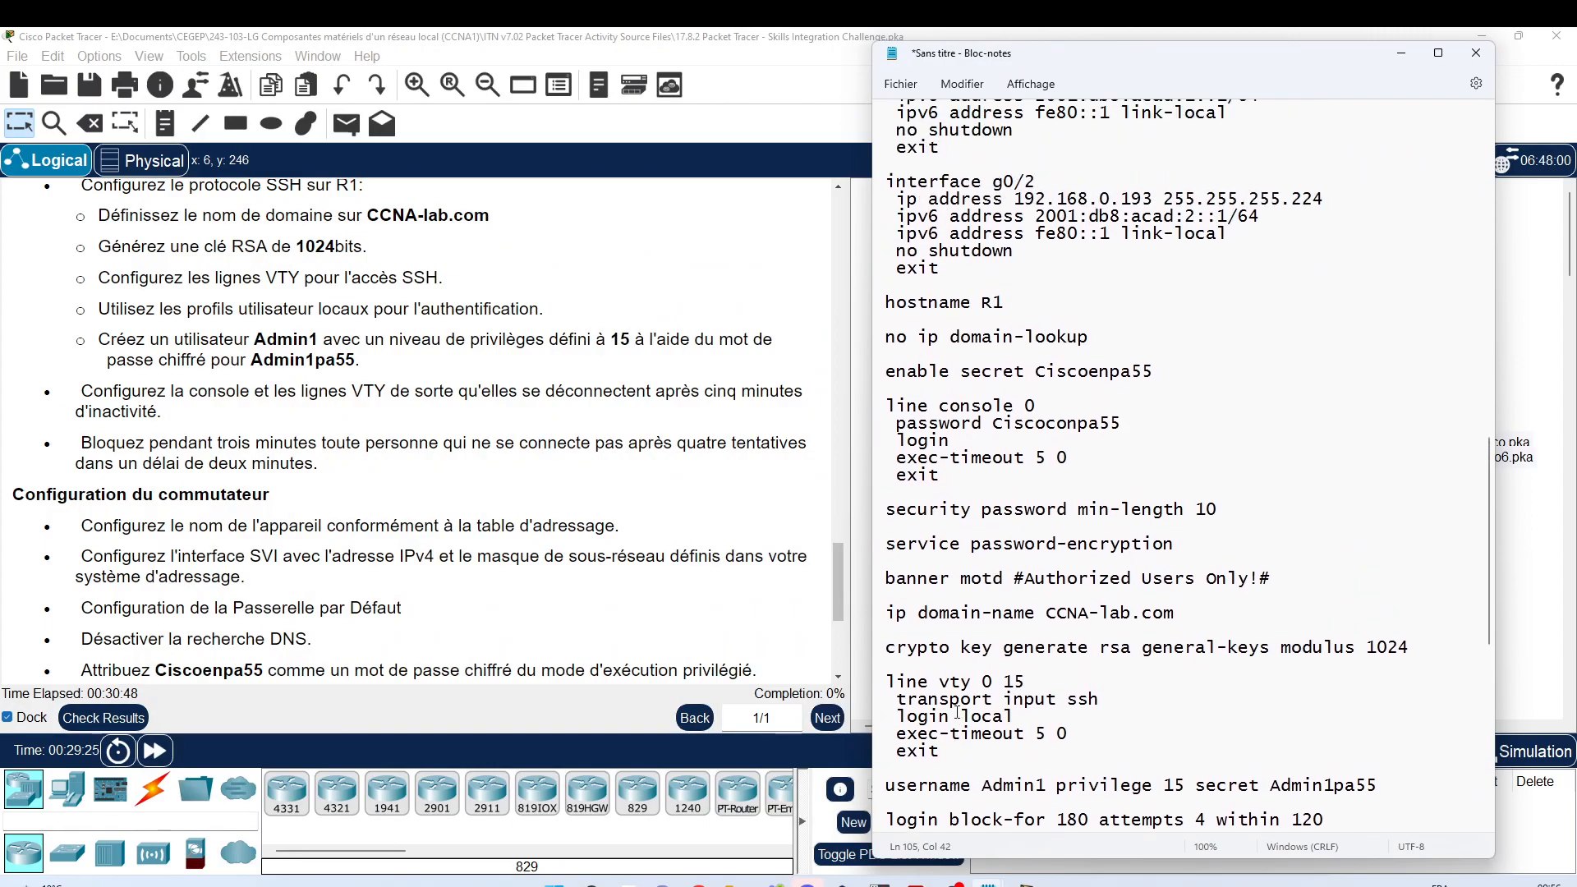
scroll(946, 383, down, 20)
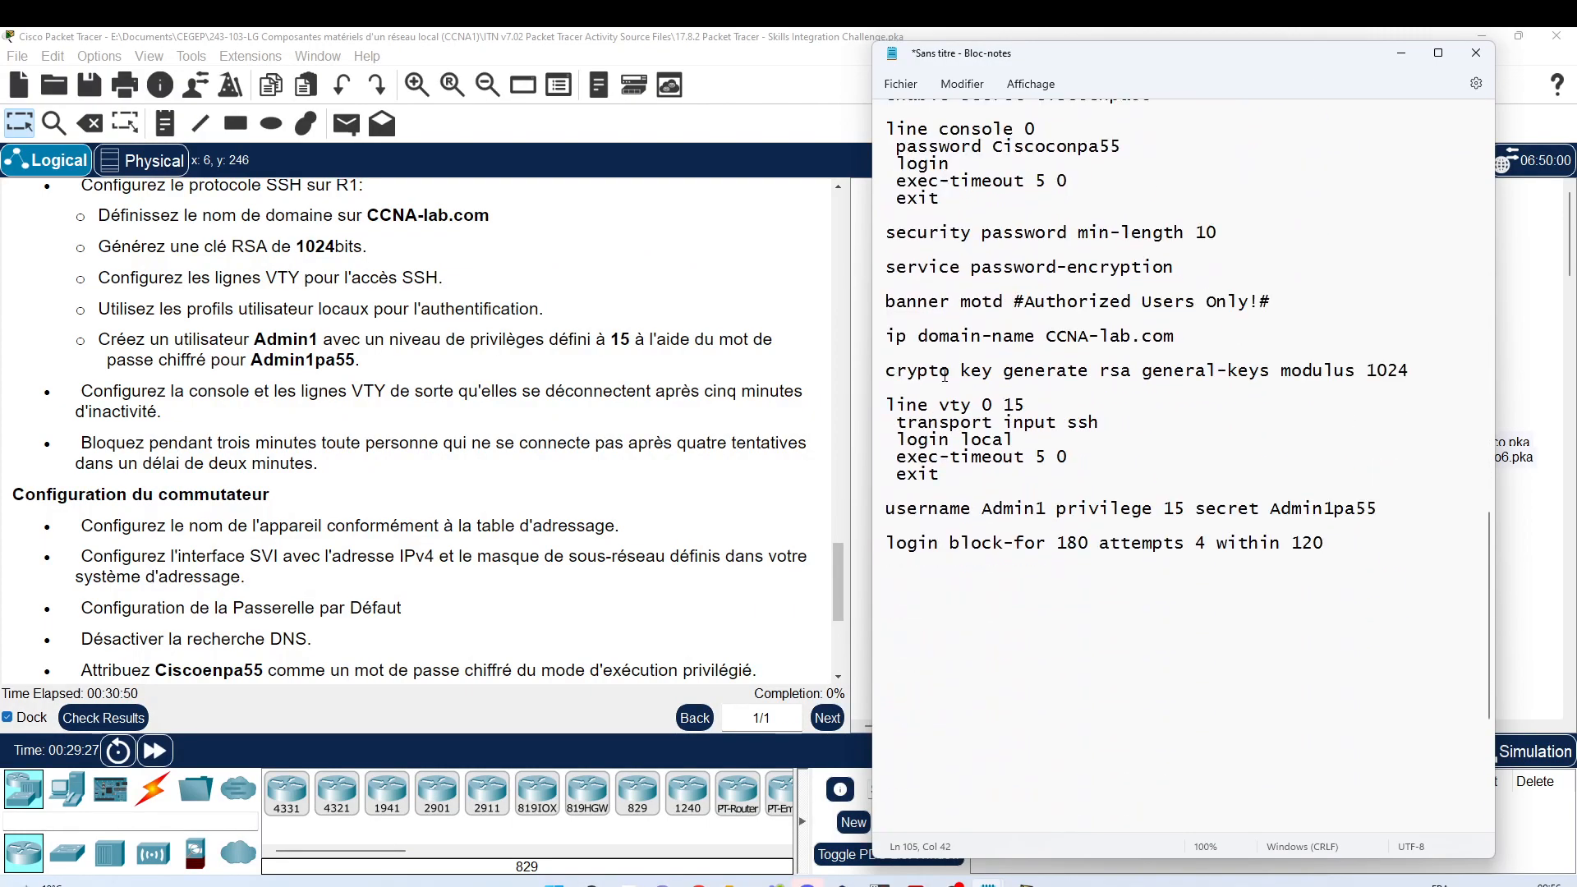
click(939, 345)
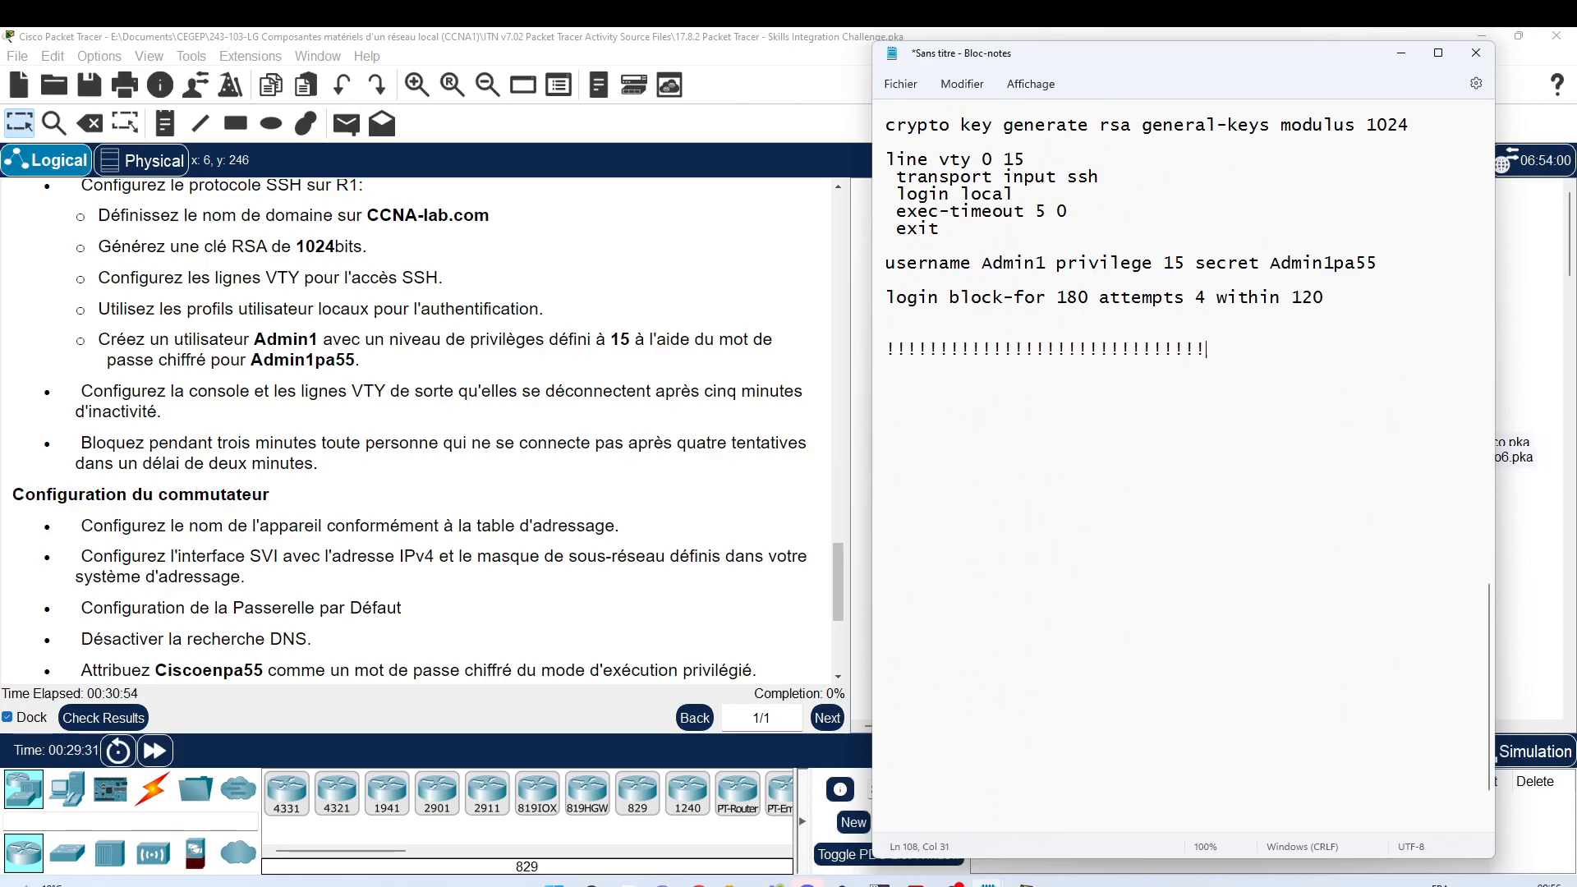
key(Return)
key(BackSpace)
text(s1)
scroll(542, 394, down, 3)
scroll(542, 394, down, 1)
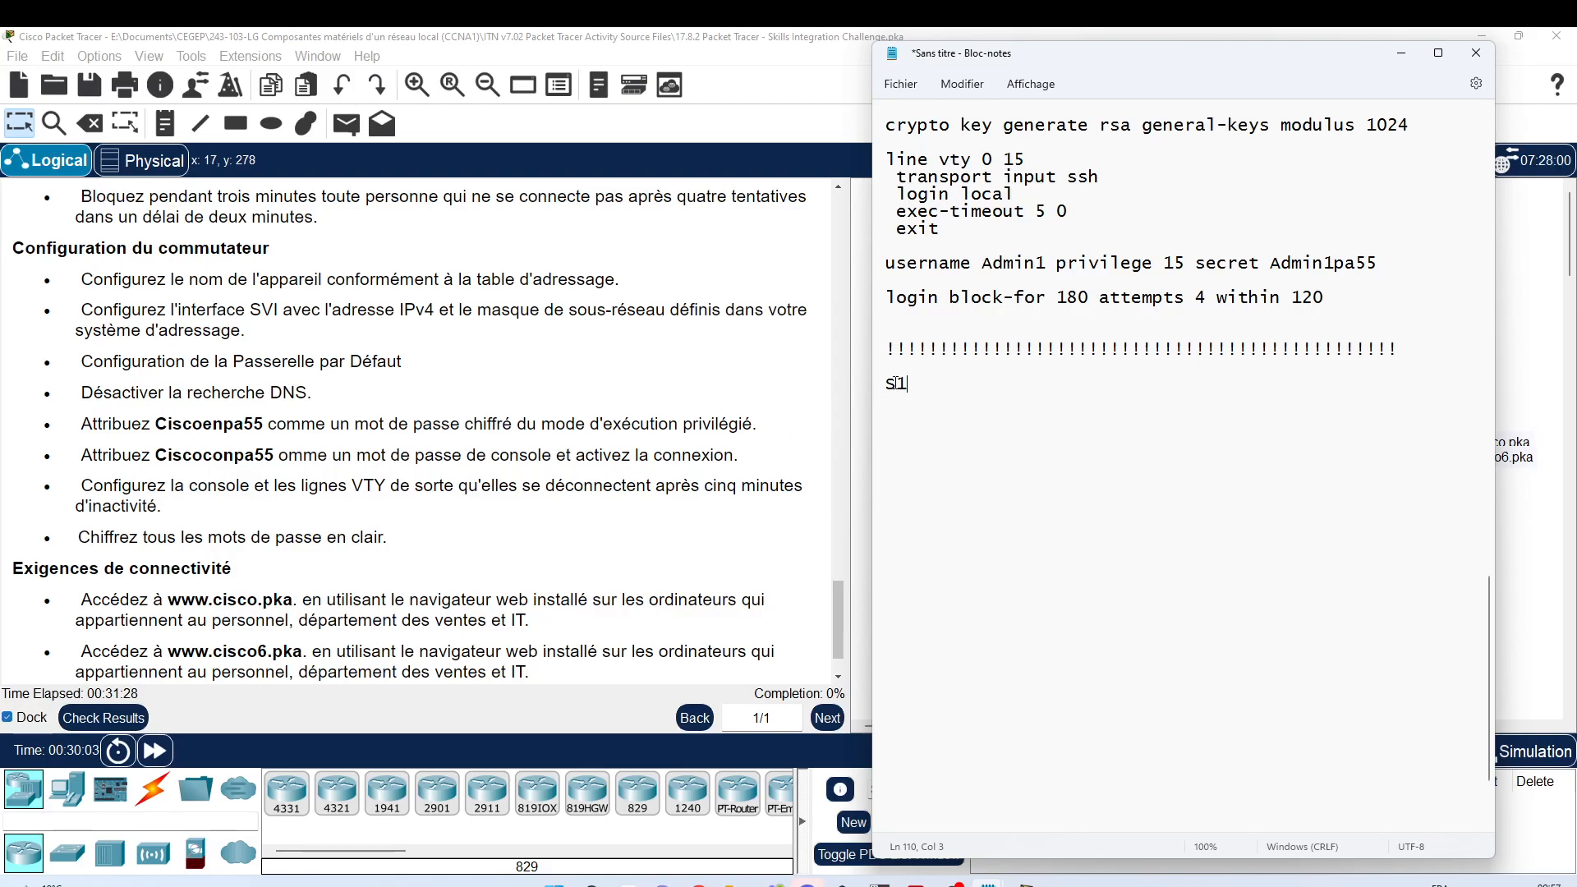
Step: Copy the Staff, Sales and IT PC address blocks and paste them below '! S1'
text(!)
key(Up)
key(Up)
key(Up)
key(Up)
key(Up)
key(Up)
key(Up)
key(Up)
key(Up)
key(Up)
key(Up)
key(Up)
key(Up)
key(Up)
key(Up)
key(Up)
key(Up)
key(Up)
key(Up)
key(Up)
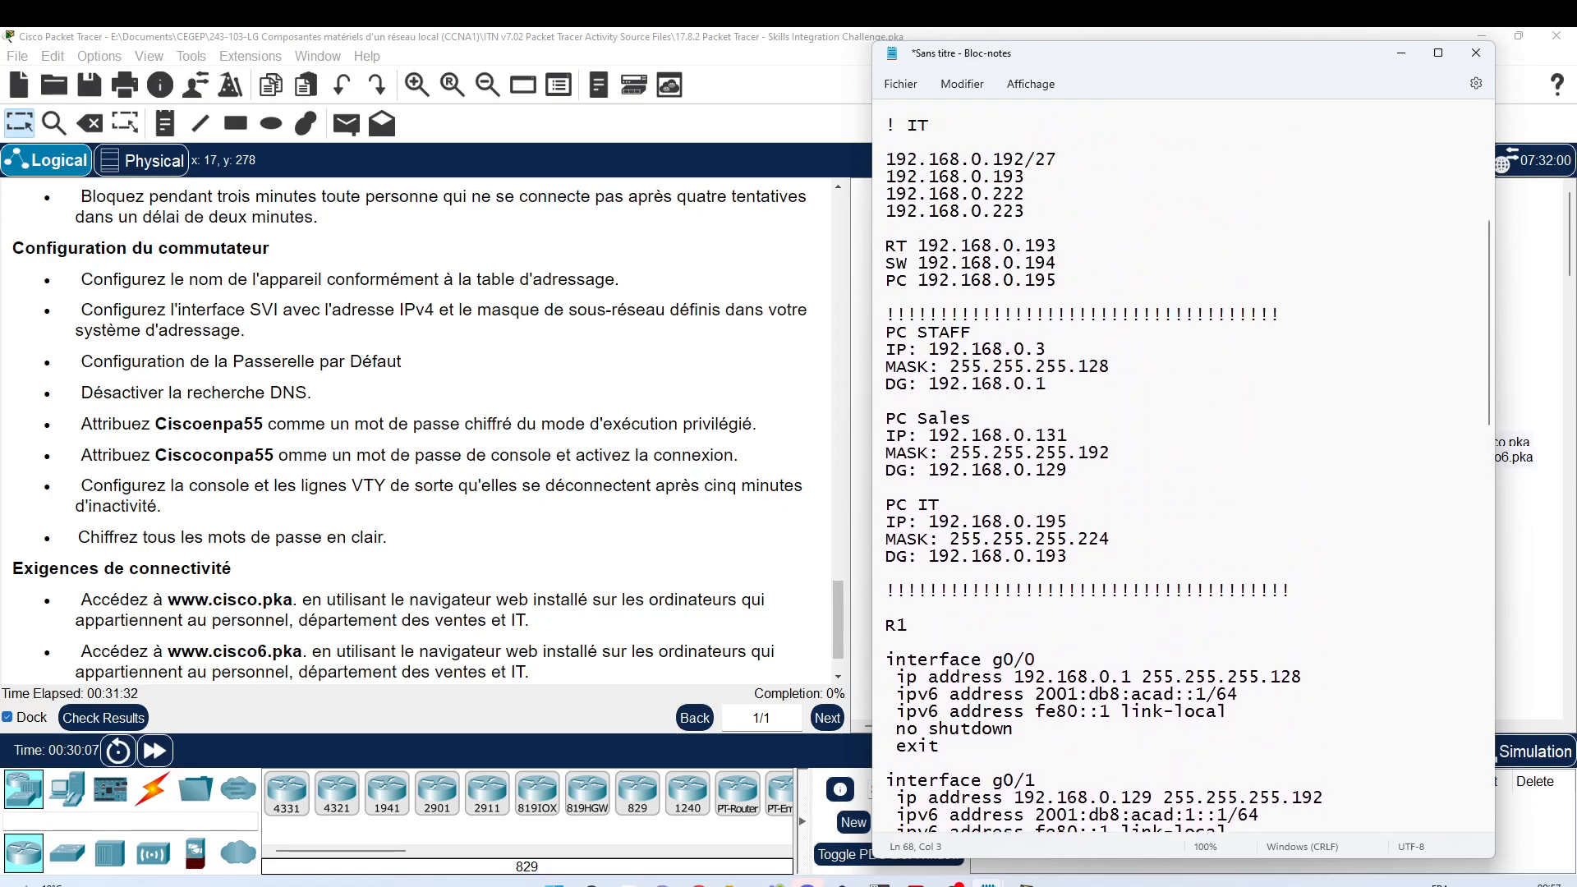
click(875, 337)
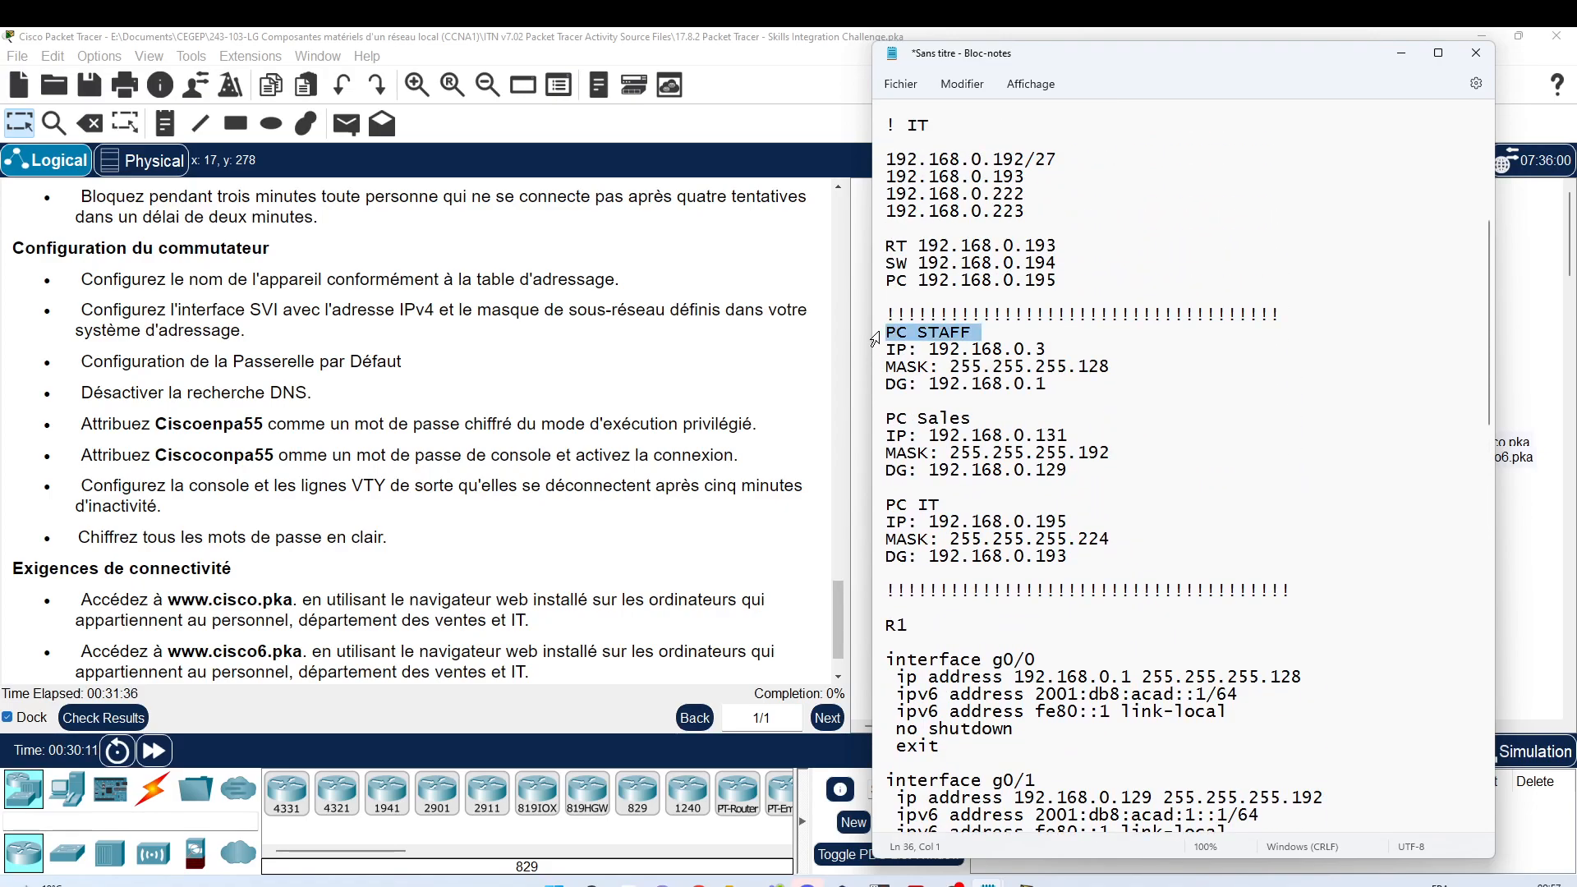
drag(874, 338, 879, 567)
key(ctrl+c)
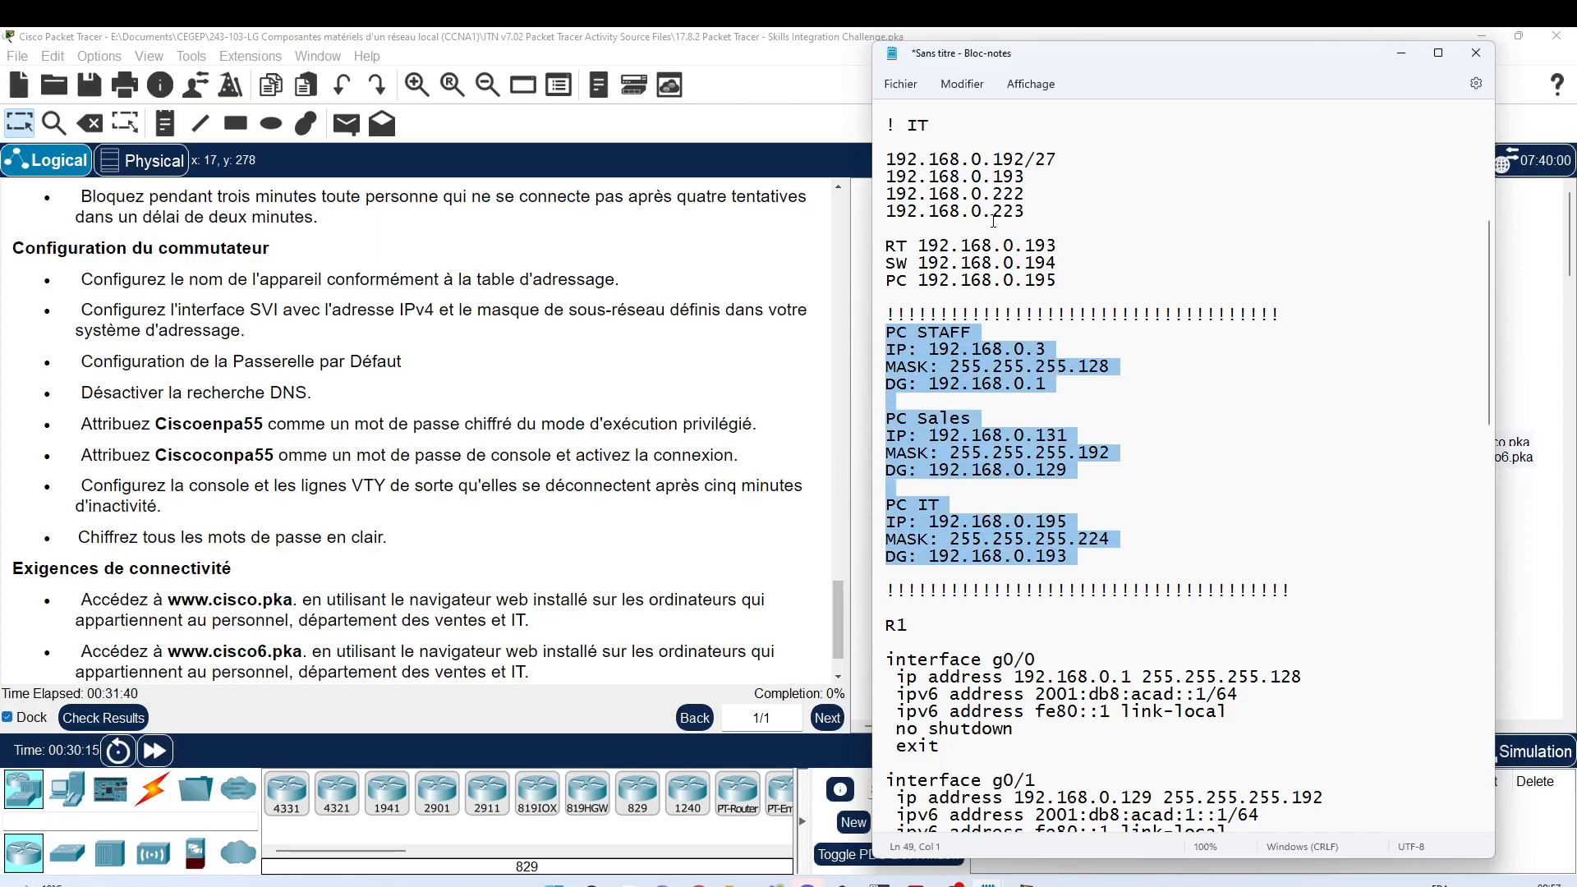
scroll(994, 221, up, 6)
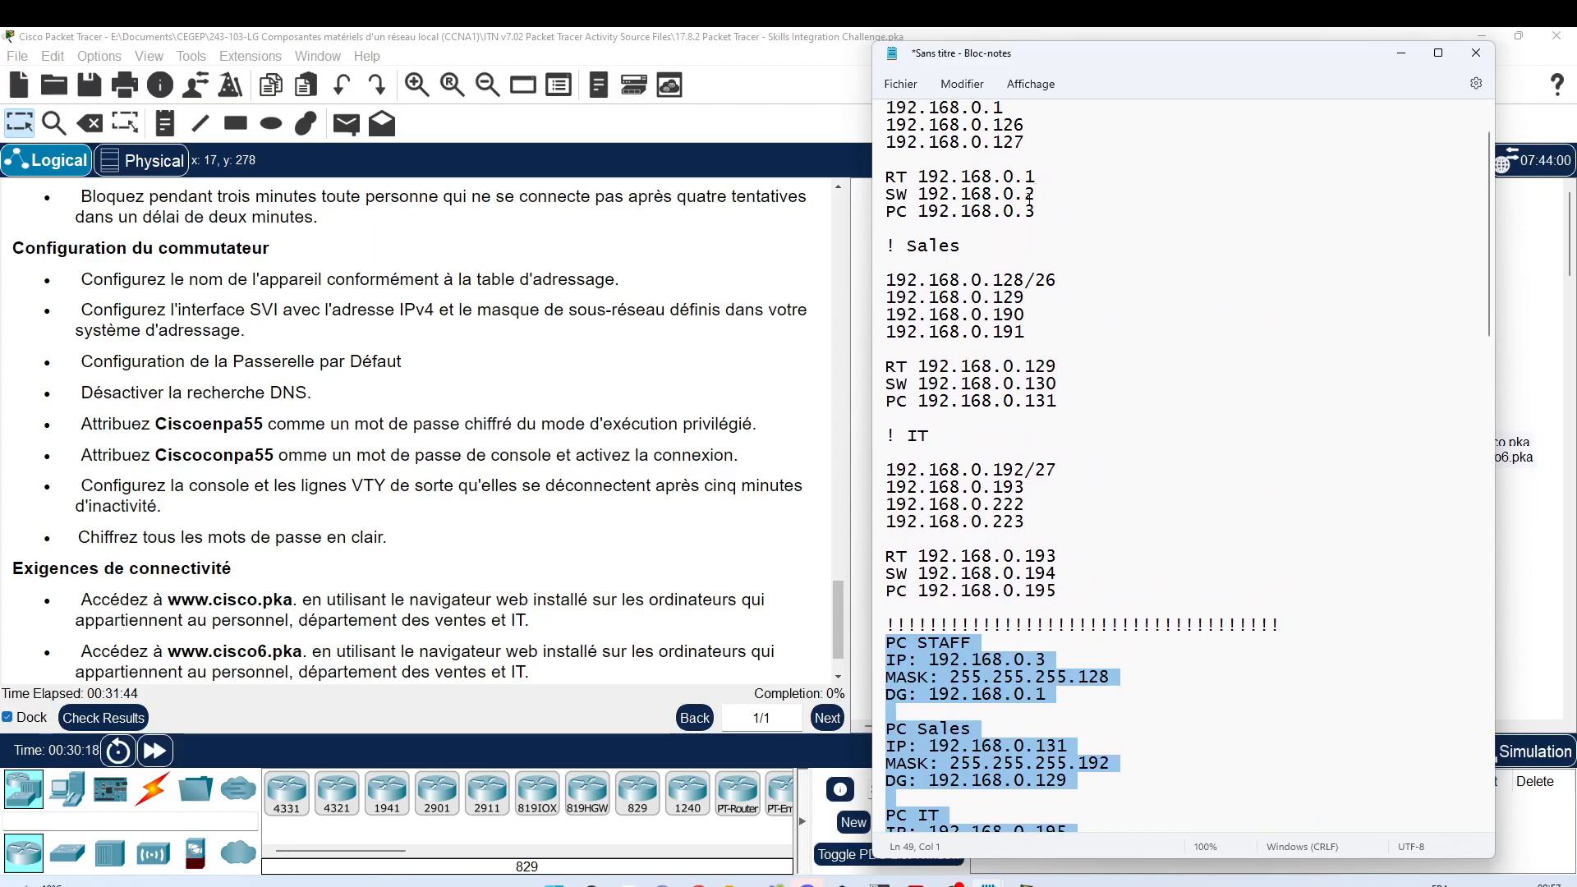
scroll(1079, 348, down, 4)
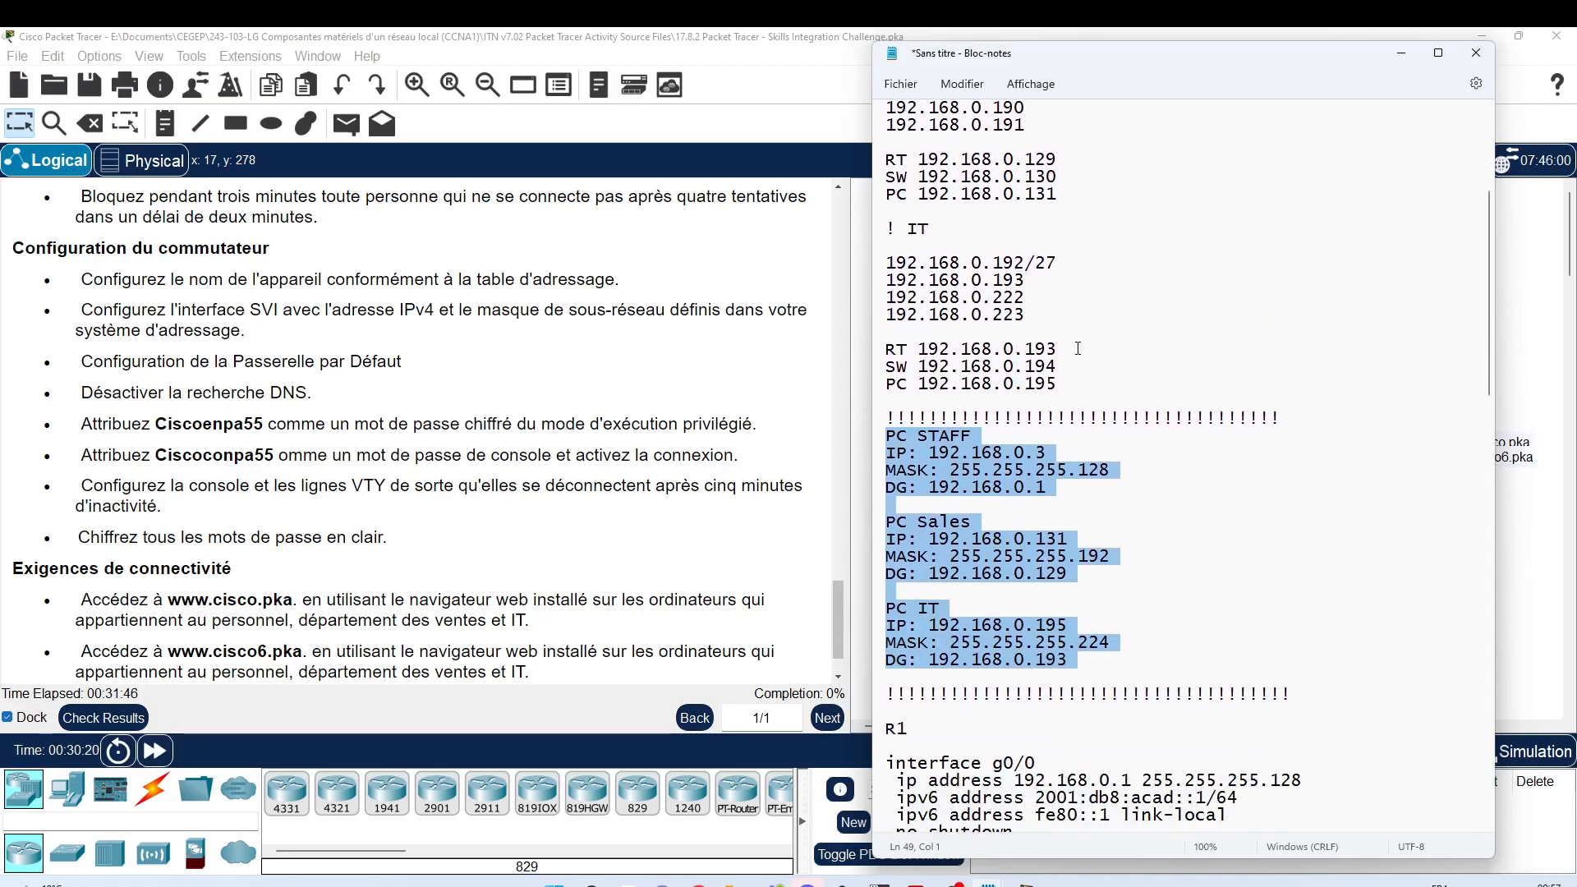
scroll(1078, 348, down, 15)
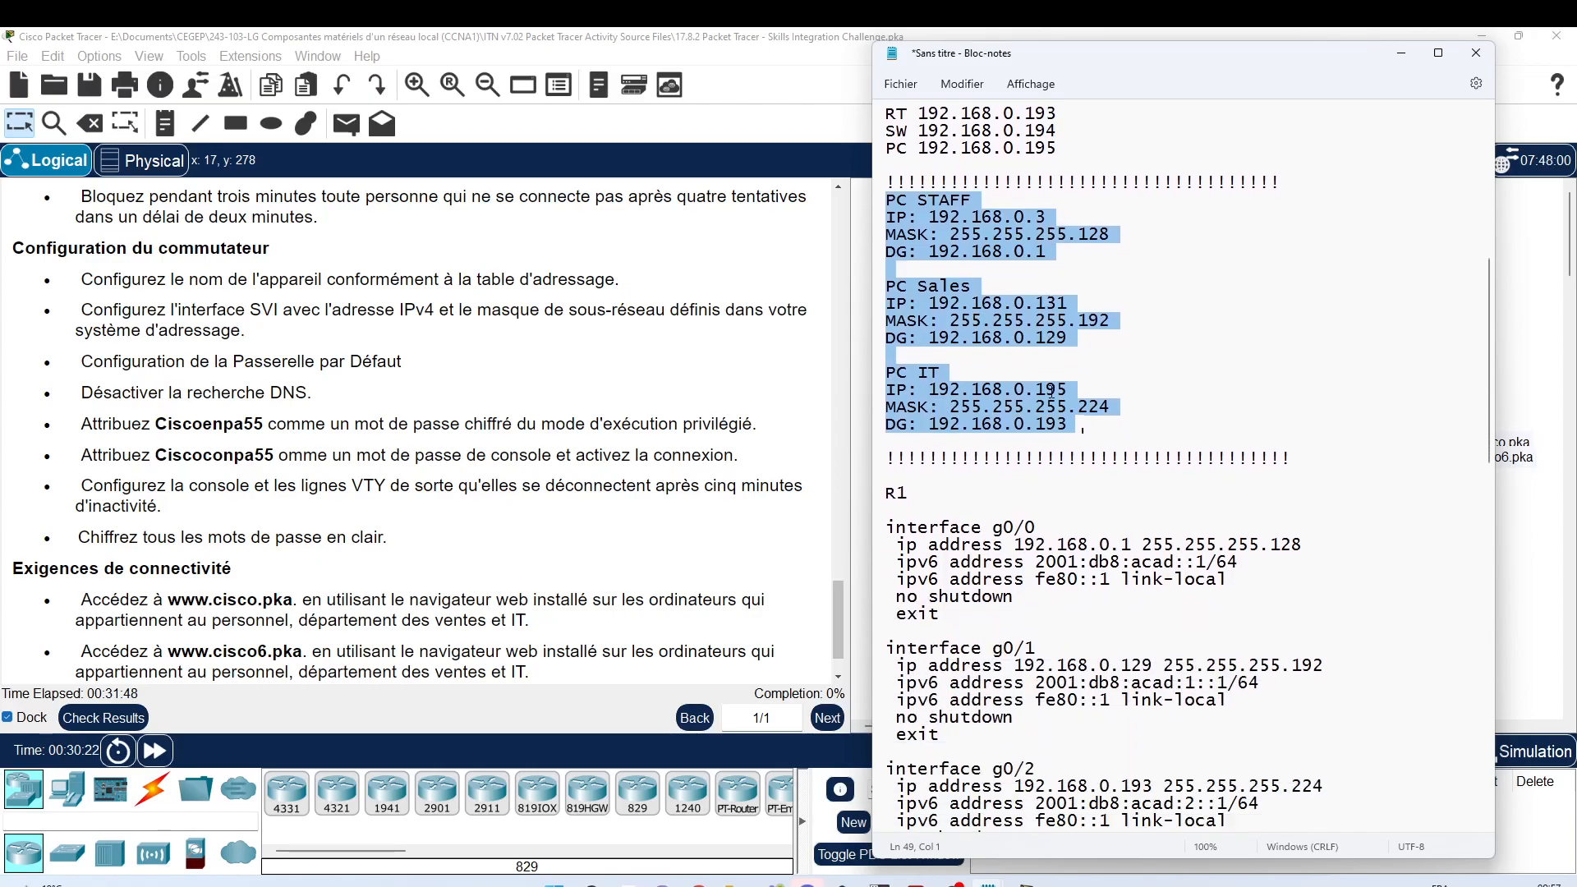
scroll(1046, 385, down, 12)
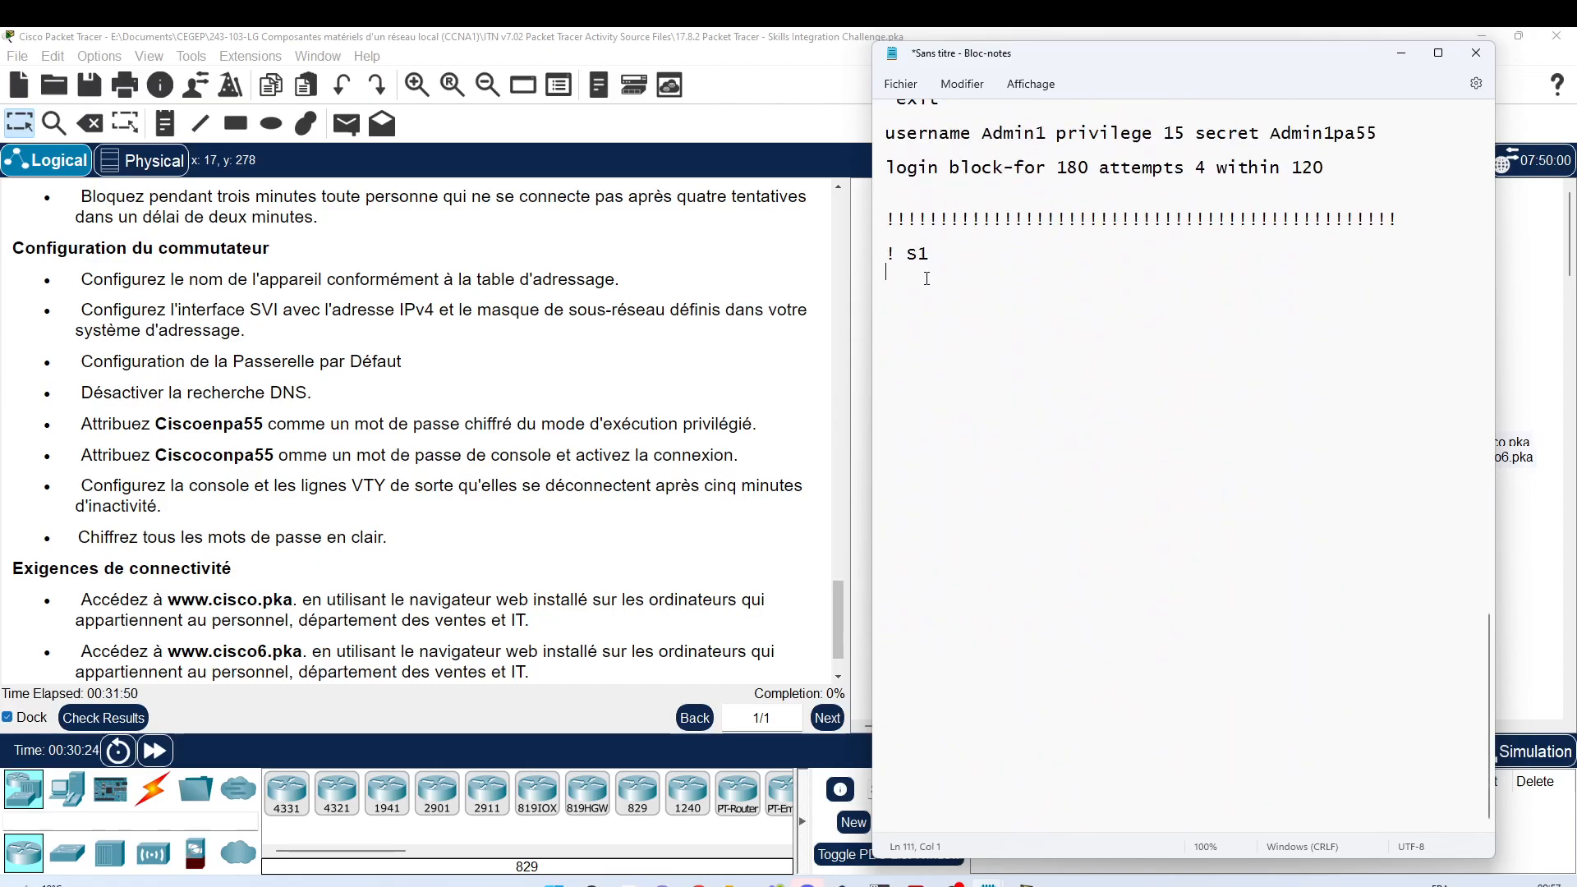
click(922, 284)
key(ctrl+v)
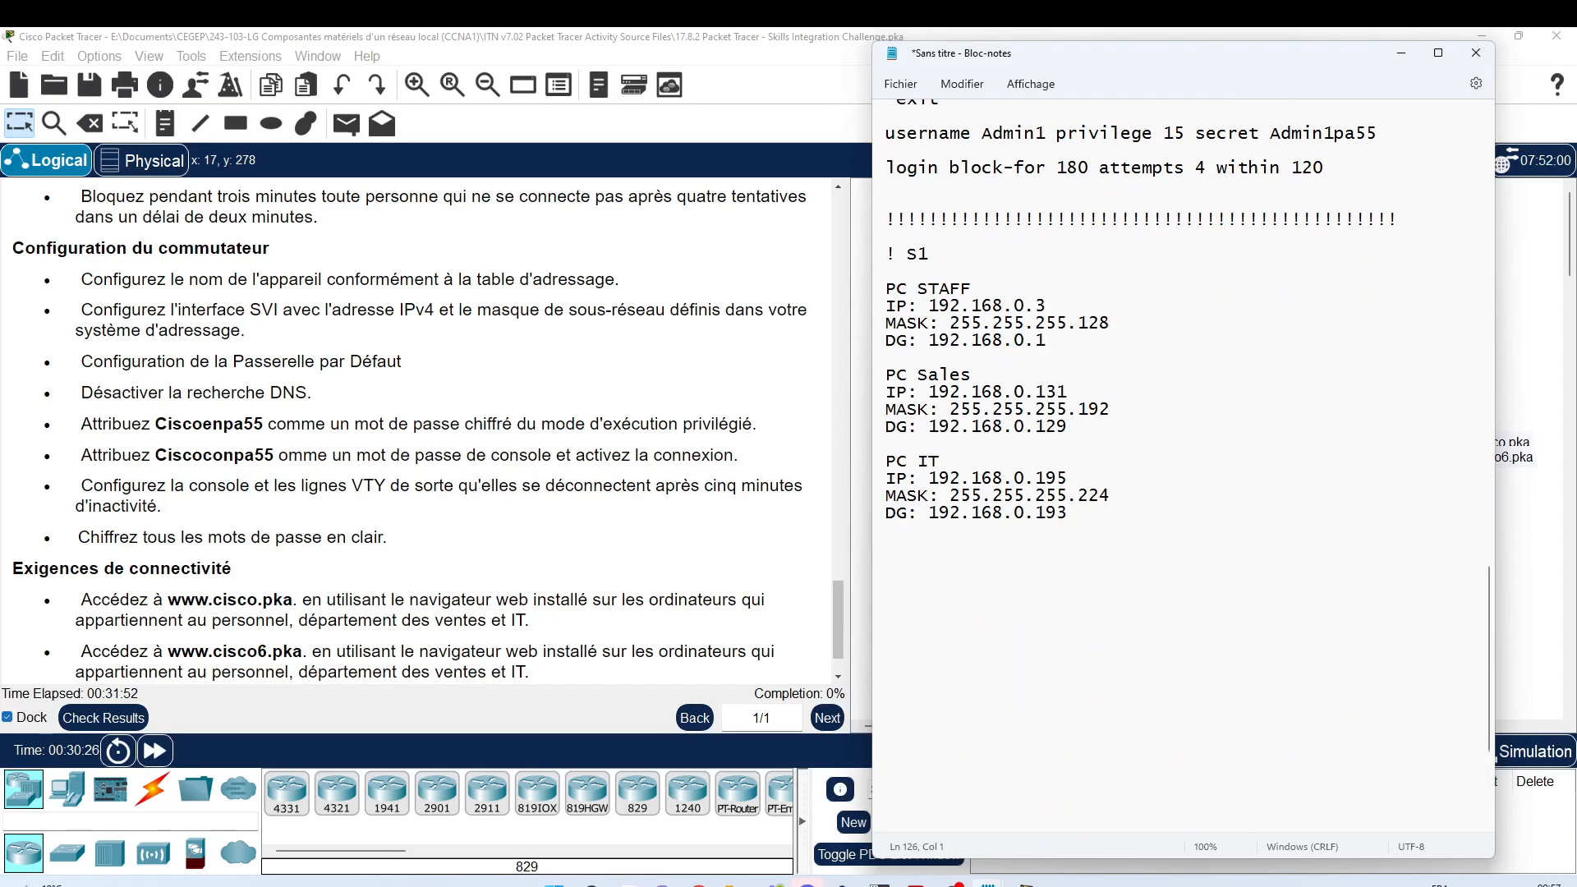
Step: Insert '! S2' headings above the PC Sales and PC IT blocks and open a line under '! S1'
click(877, 256)
key(ctrl+c)
key(Down)
key(Down)
key(Down)
key(Return)
key(ctrl+v)
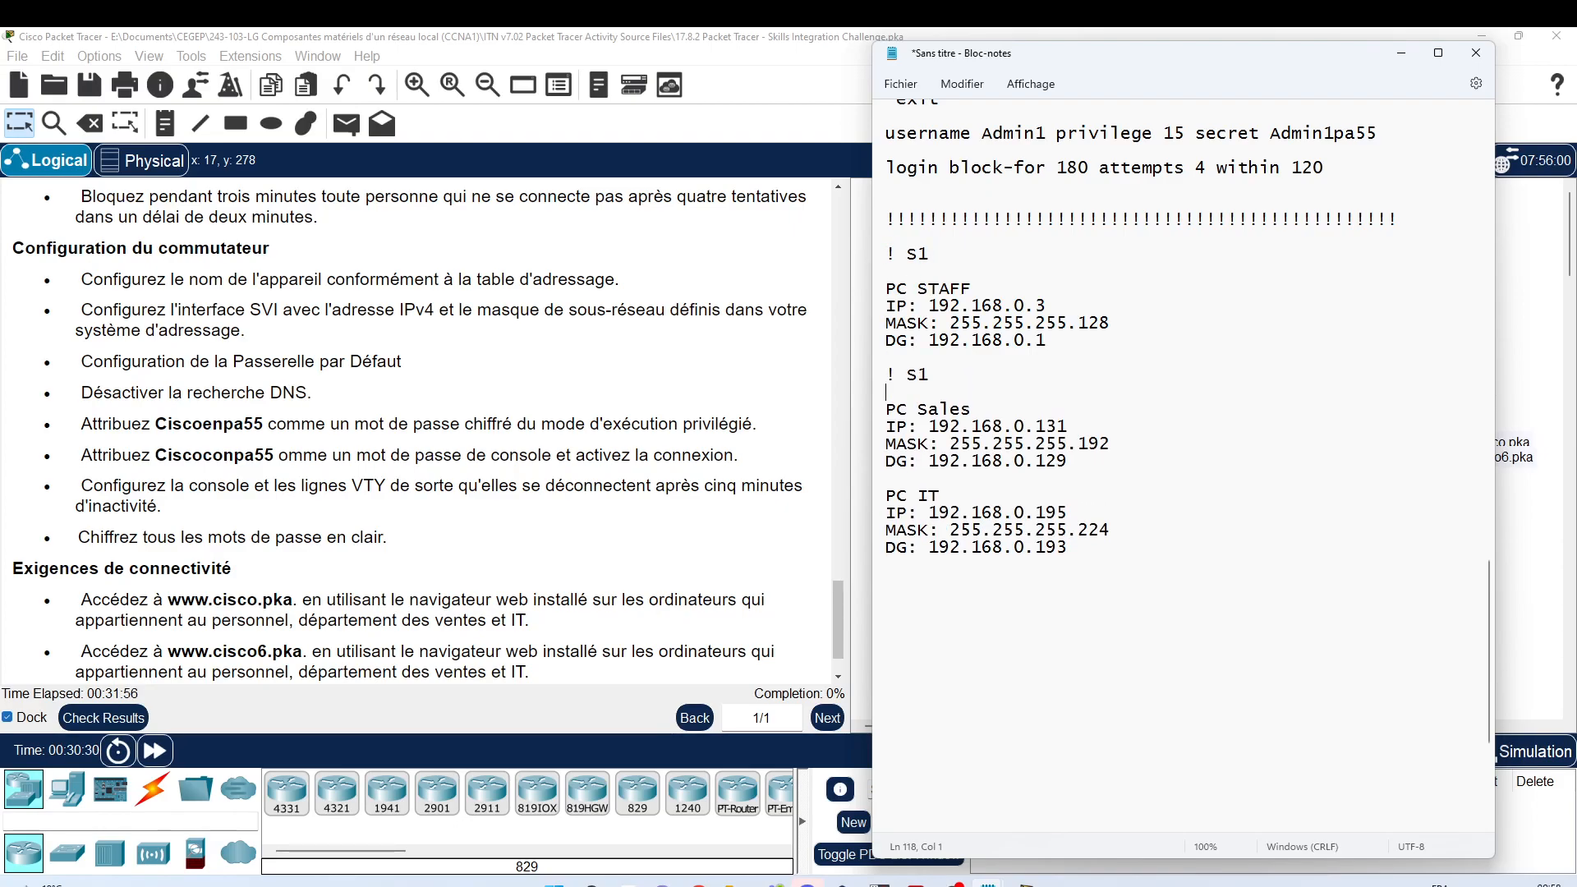
key(Up)
key(End)
key(BackSpace)
text(2)
key(Down)
key(Down)
key(Down)
key(Down)
key(Down)
key(Down)
key(Return)
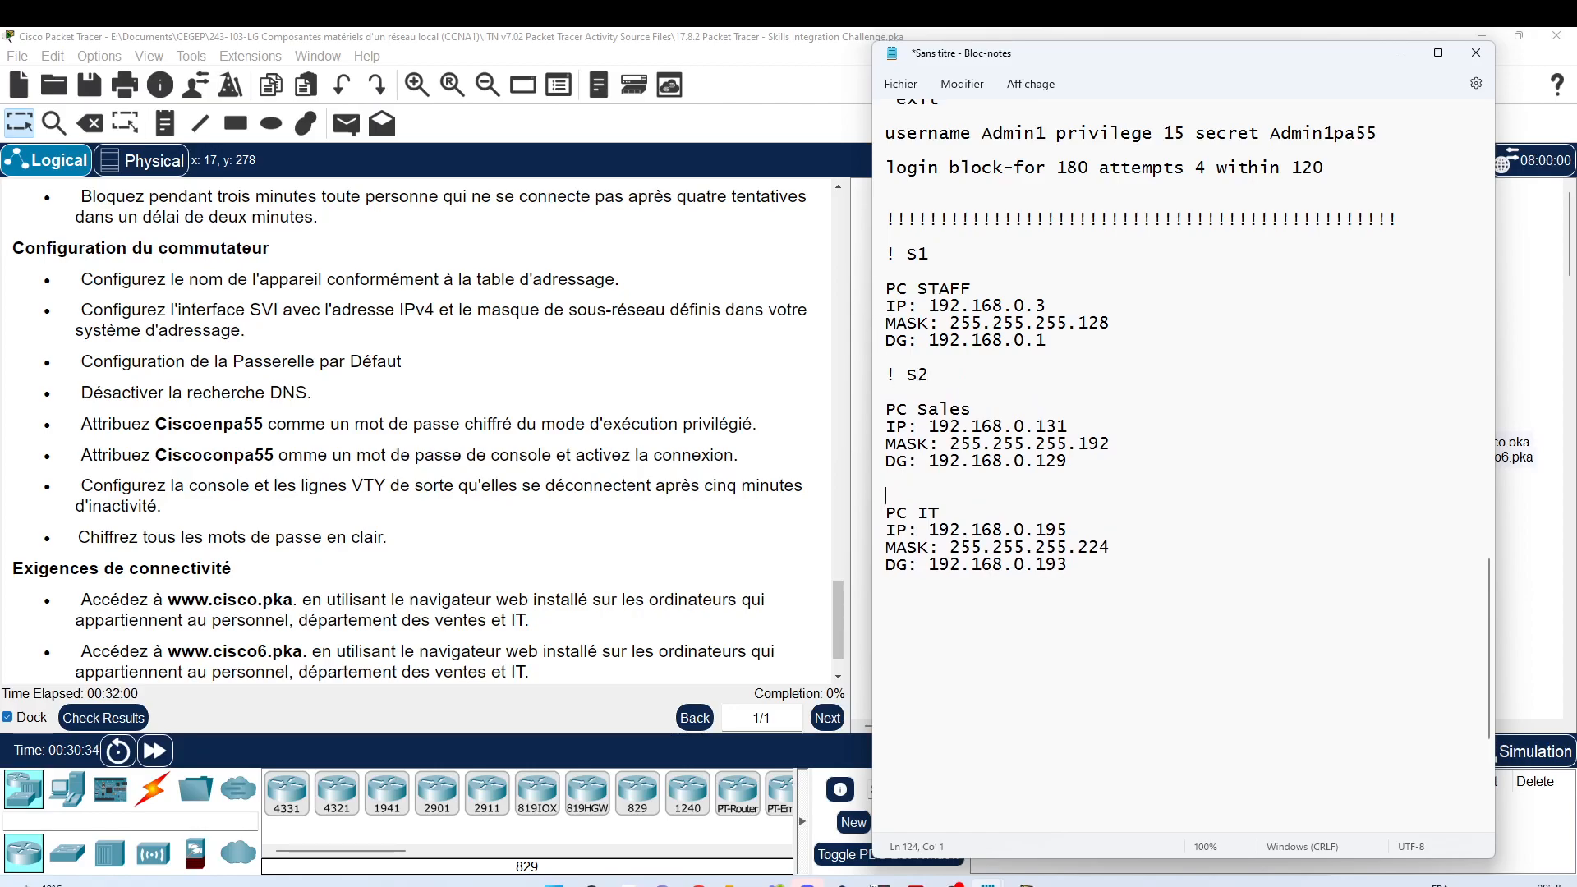
key(ctrl+v)
key(Up)
key(BackSpace)
text(2)
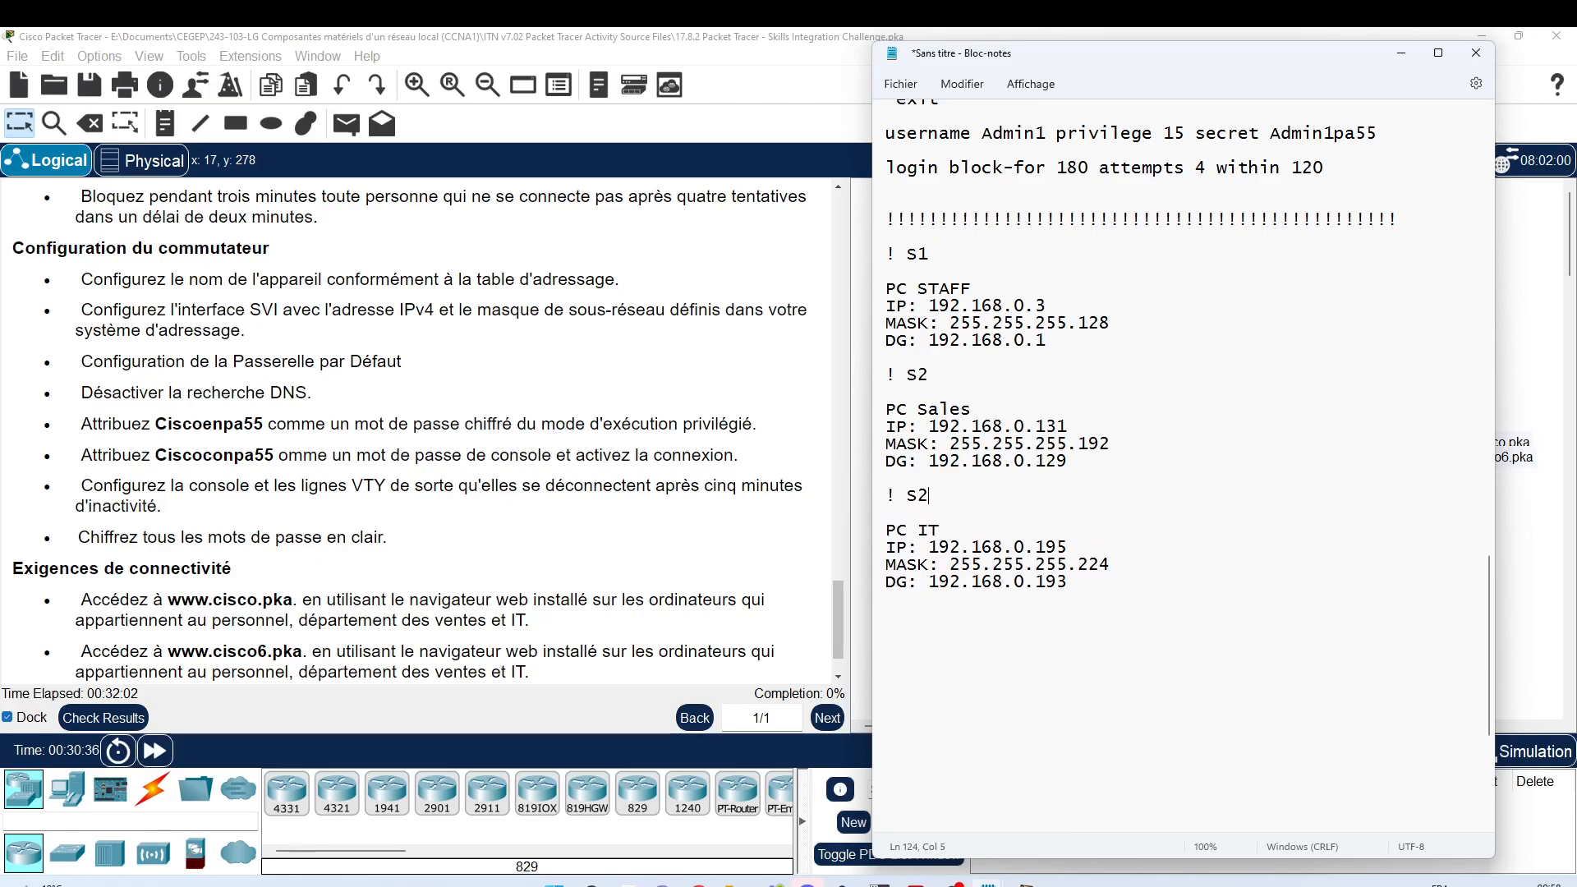
click(927, 274)
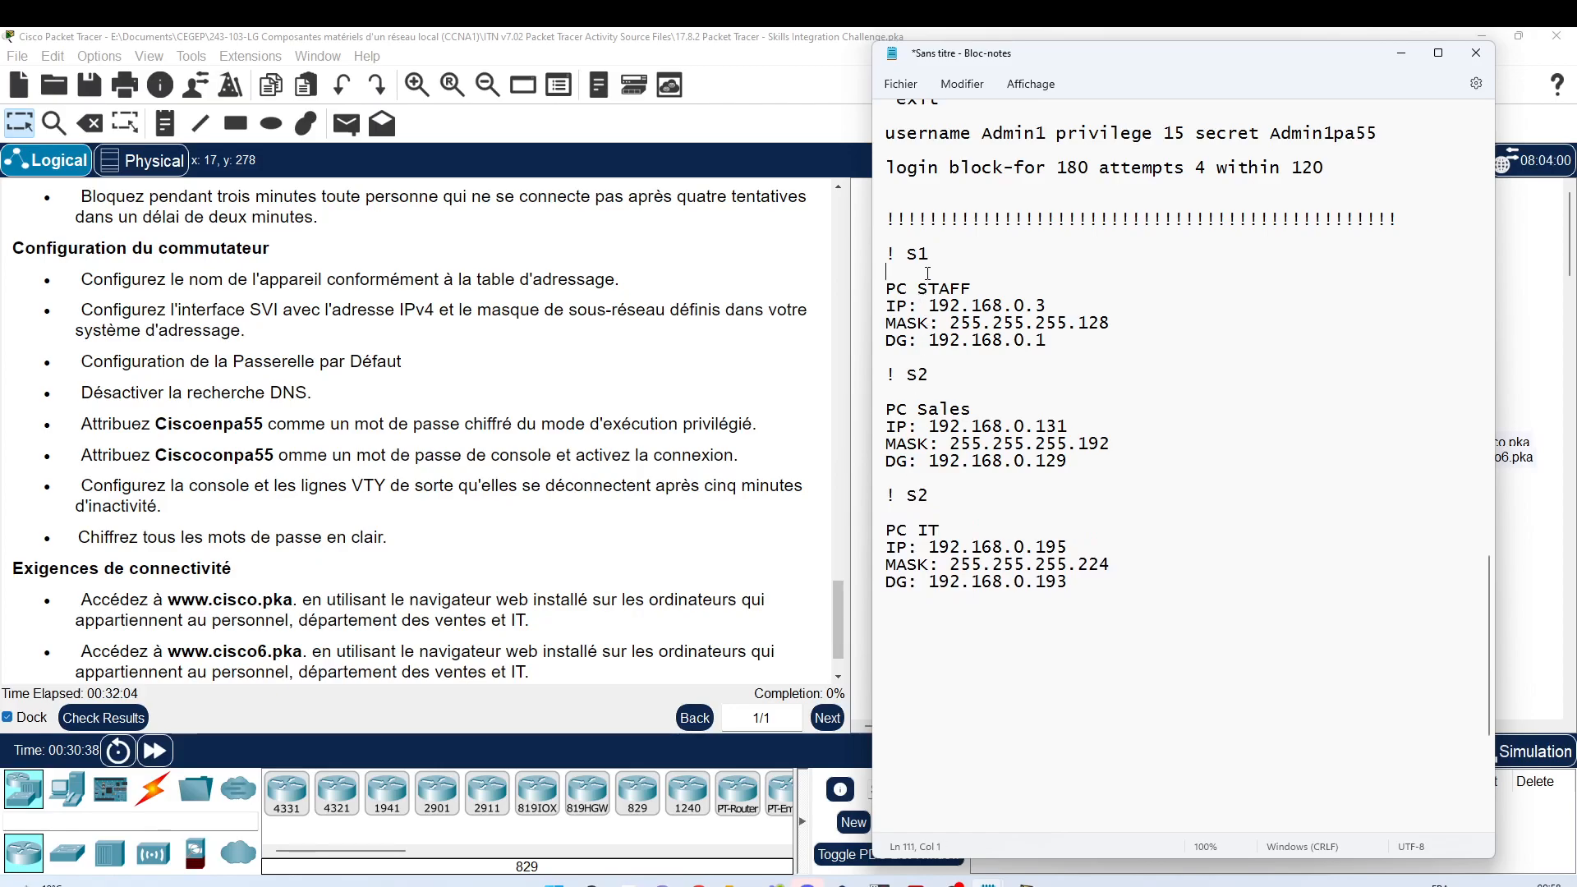
key(Return)
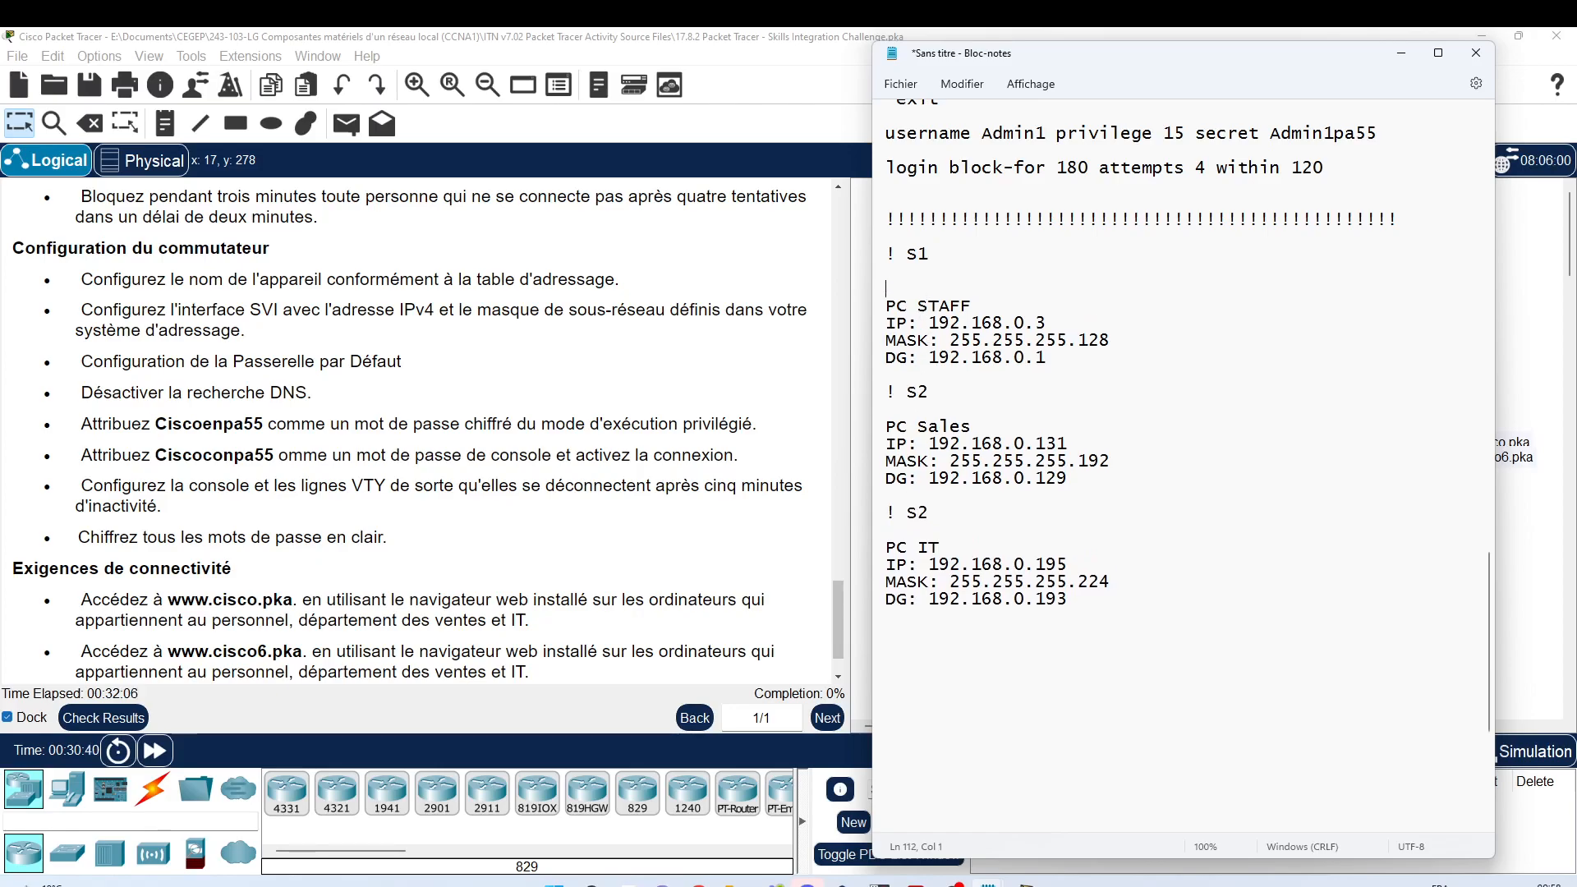
Step: Start the S1 block with hostname S1, interface vlan 1 and an ip address line
text(hostanem)
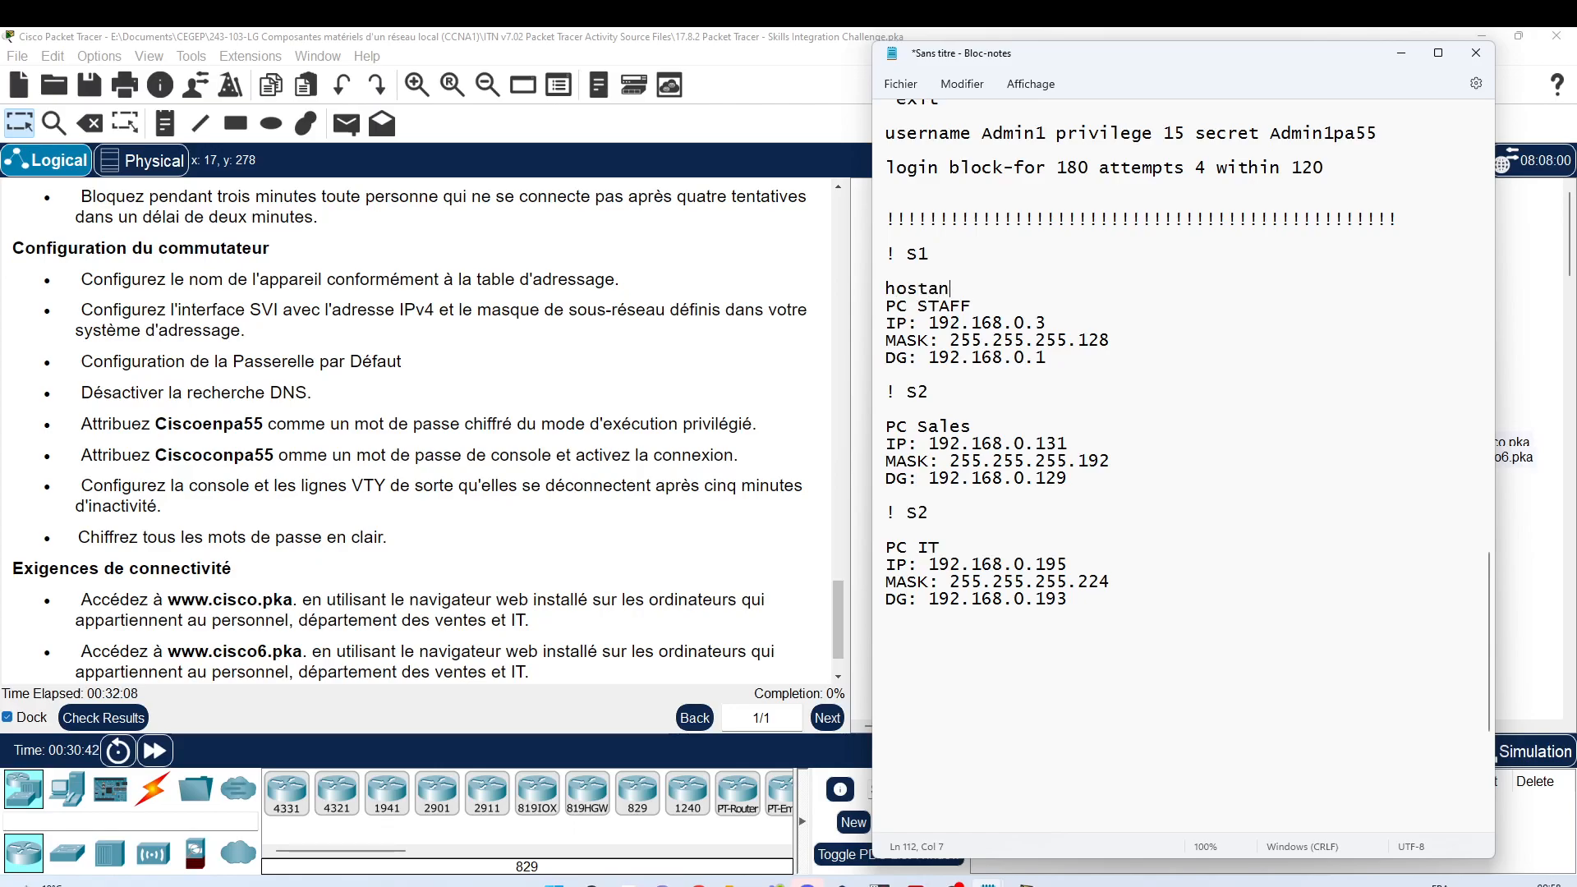
key(BackSpace)
key(BackSpace)
key(BackSpace)
key(BackSpace)
text(name S1)
key(Return)
key(Return)
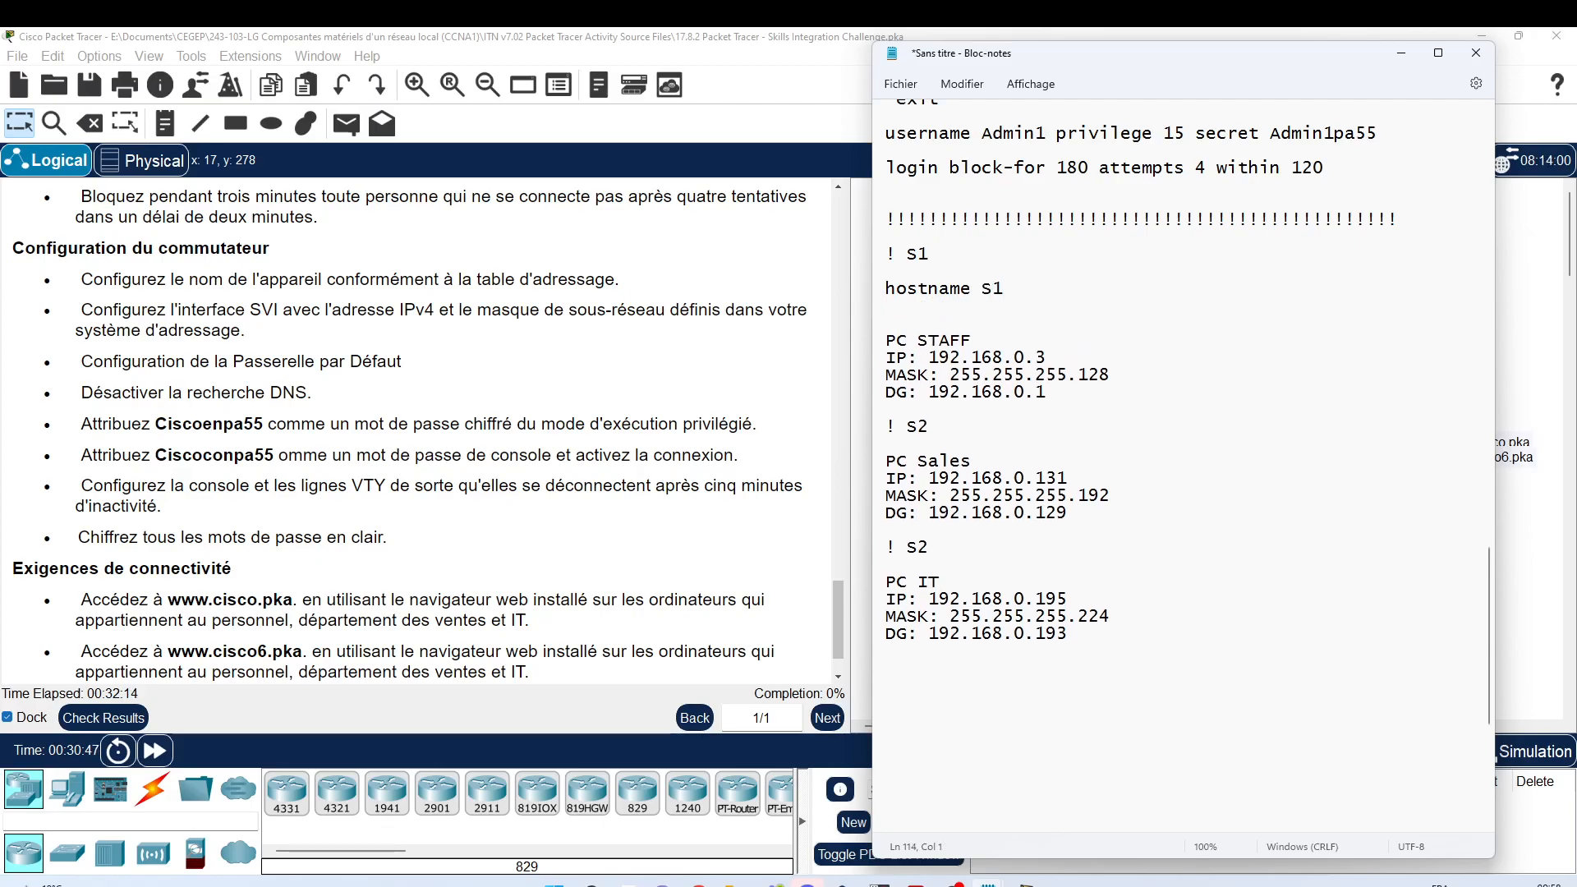
text(interface )
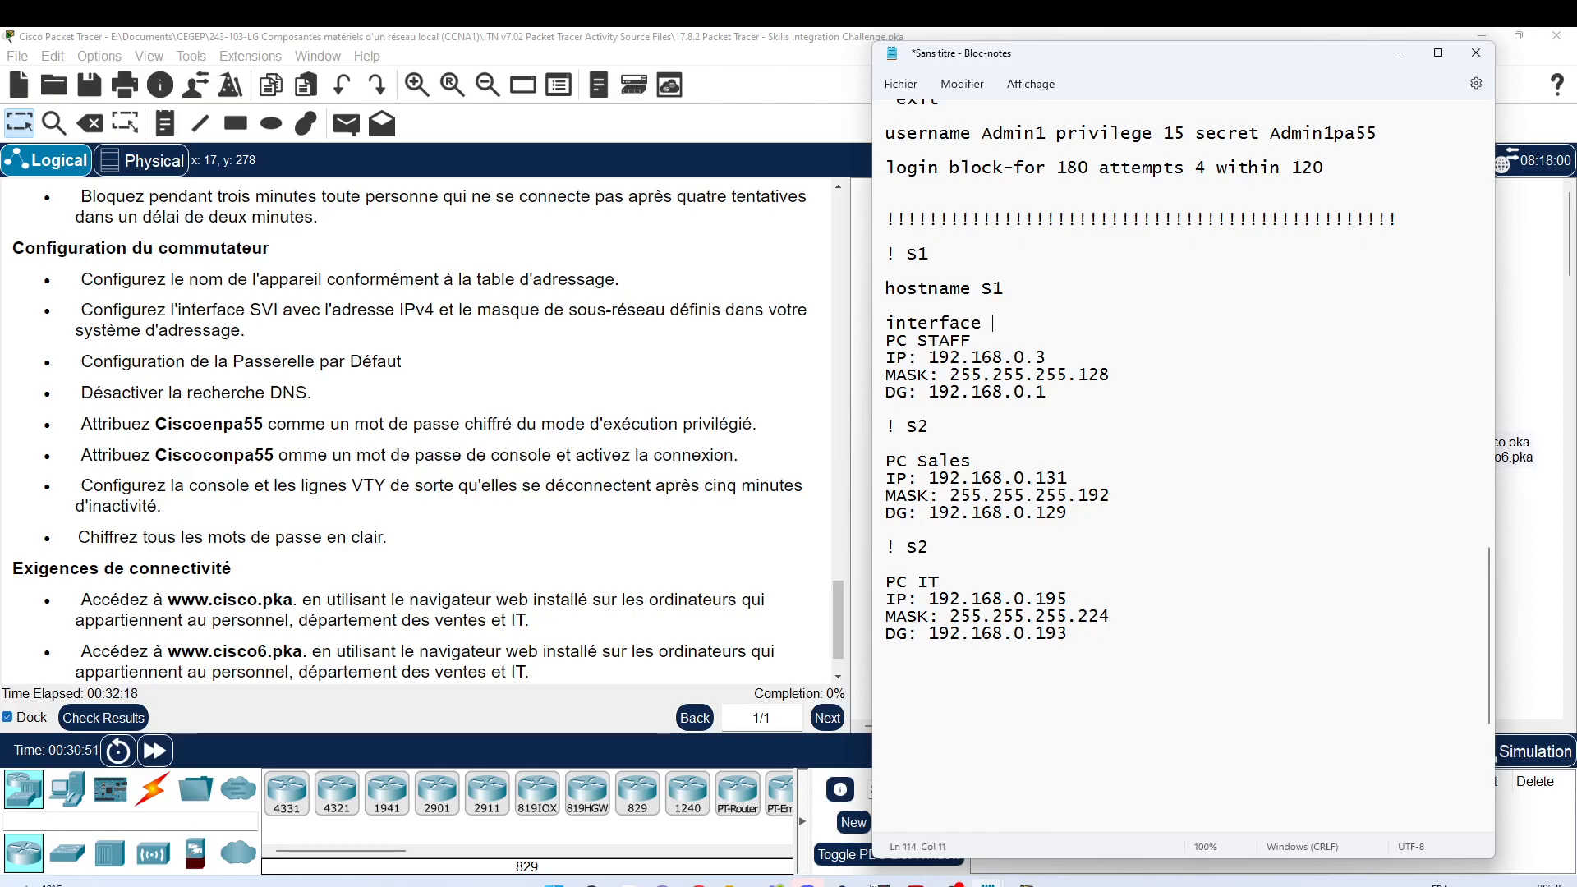
text(vlan 1)
key(Return)
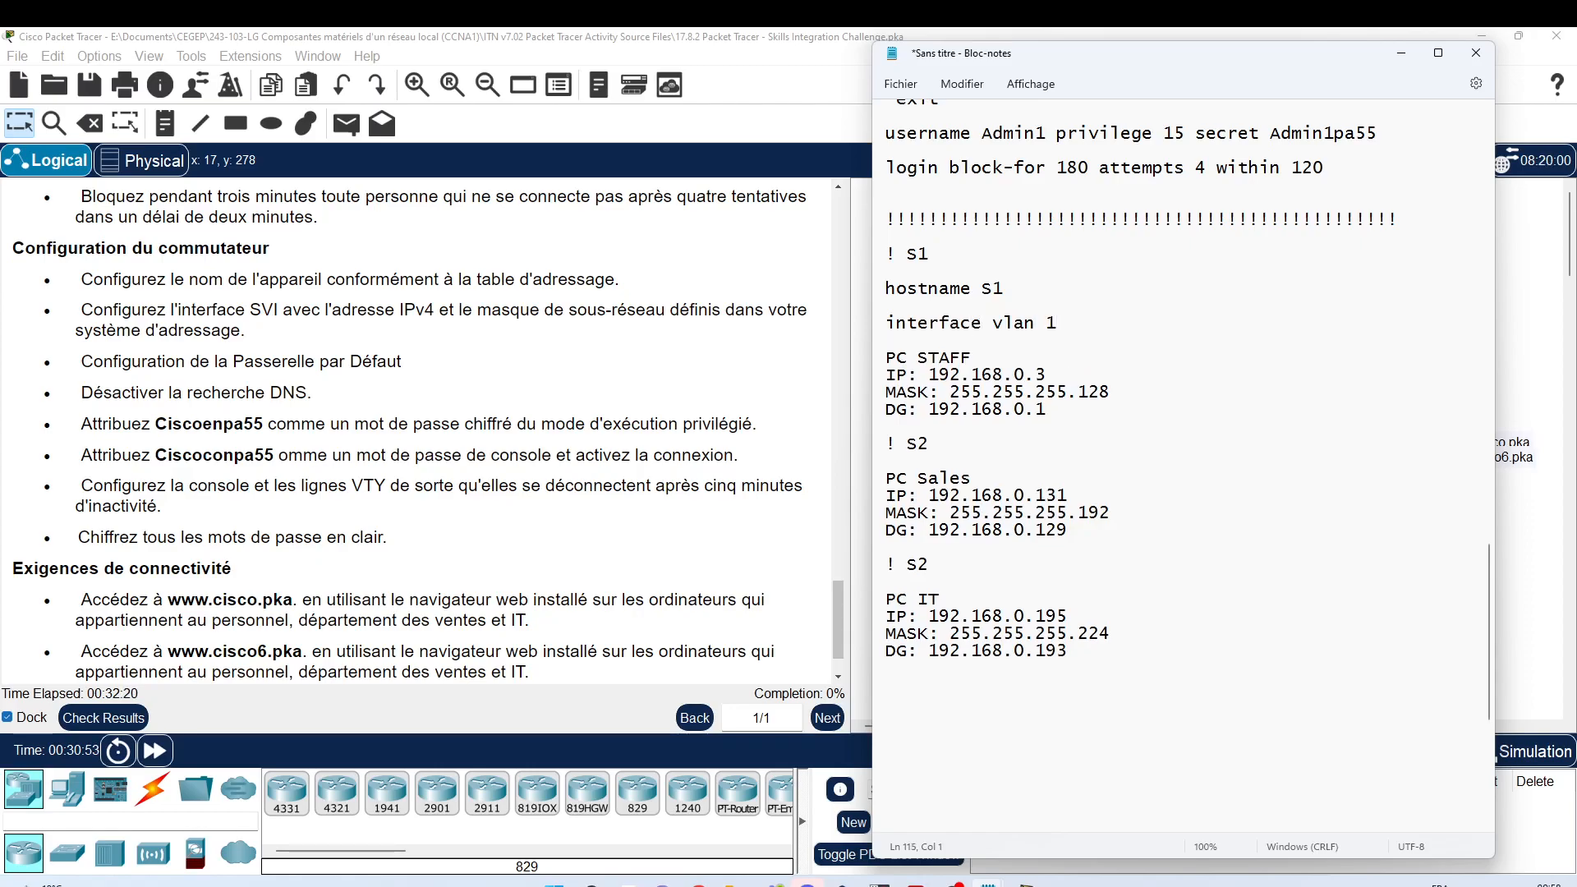
text(ip address)
key(Return)
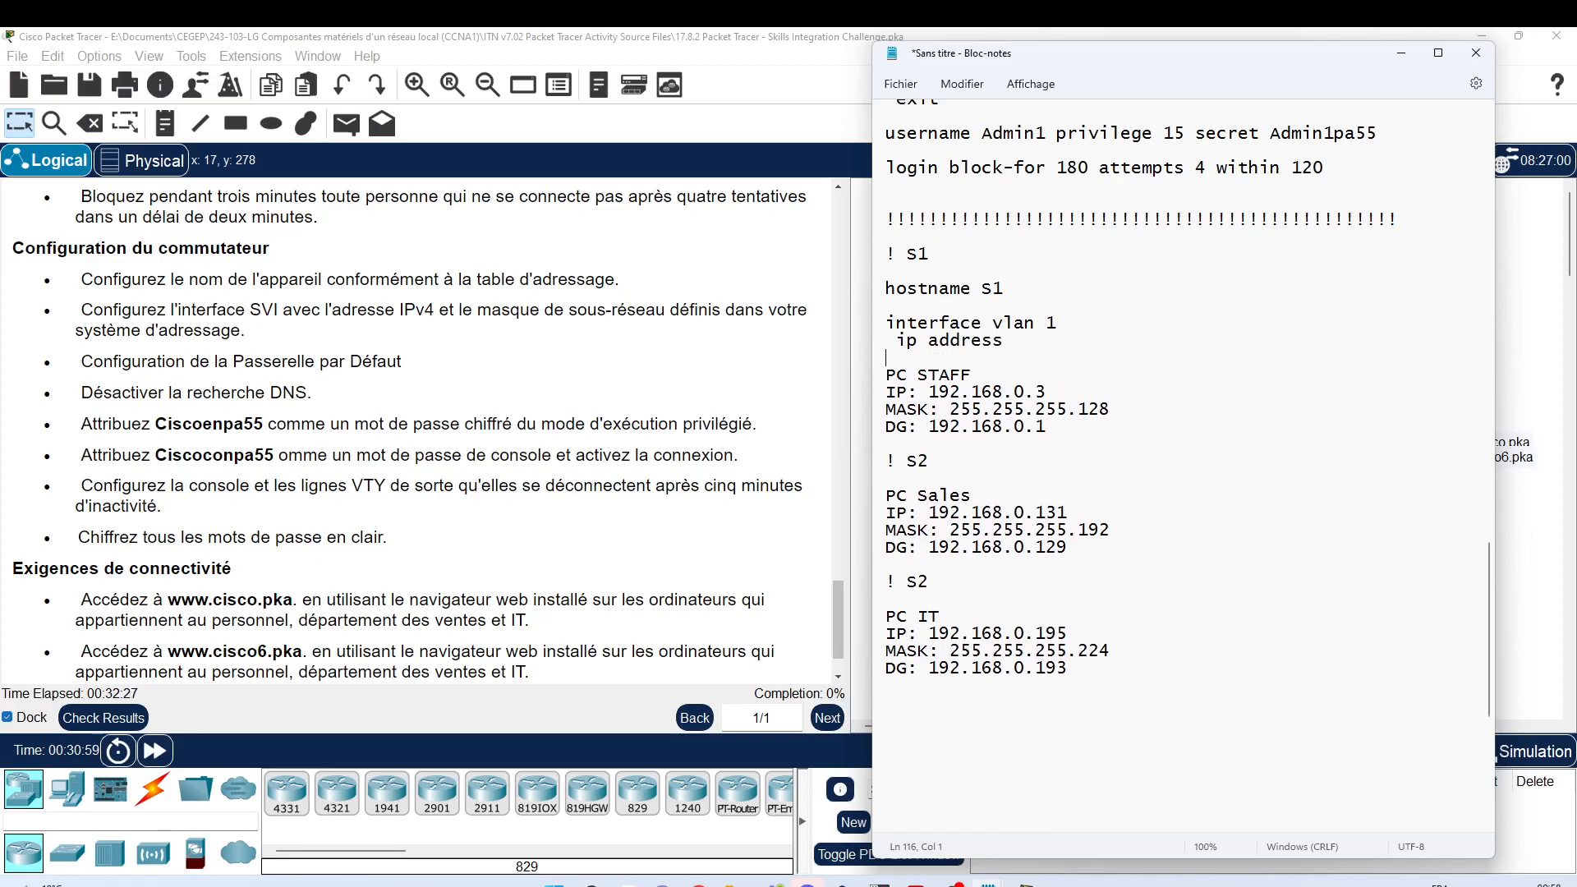
Step: Give vlan 1 the address 192.168.0.2 255.255.255.128 and add no shutdown
click(929, 426)
key(shift+End)
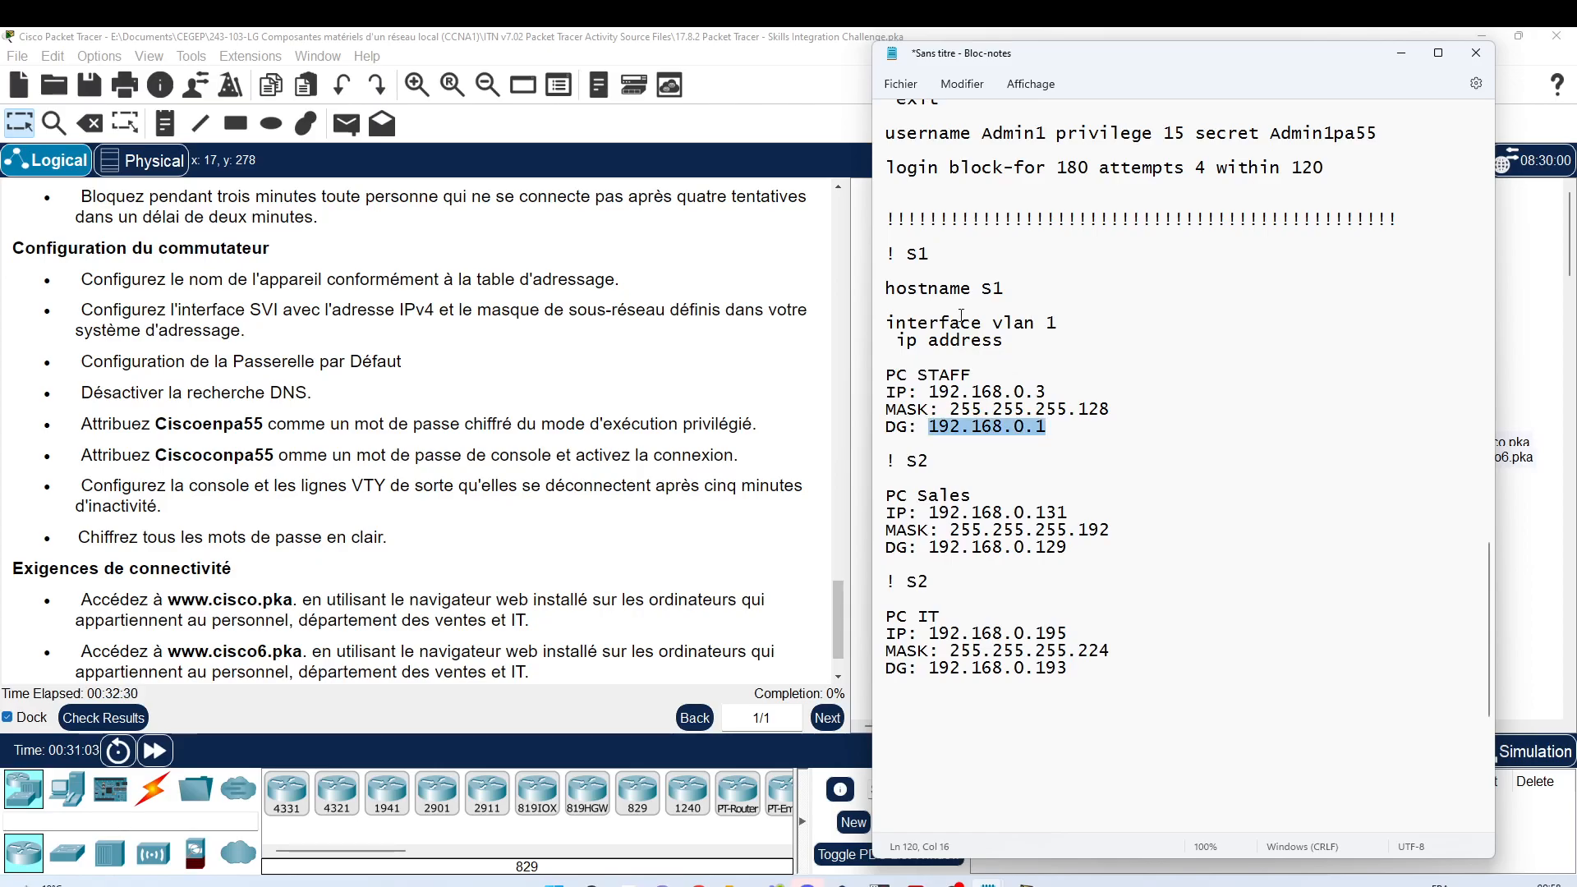
key(Up)
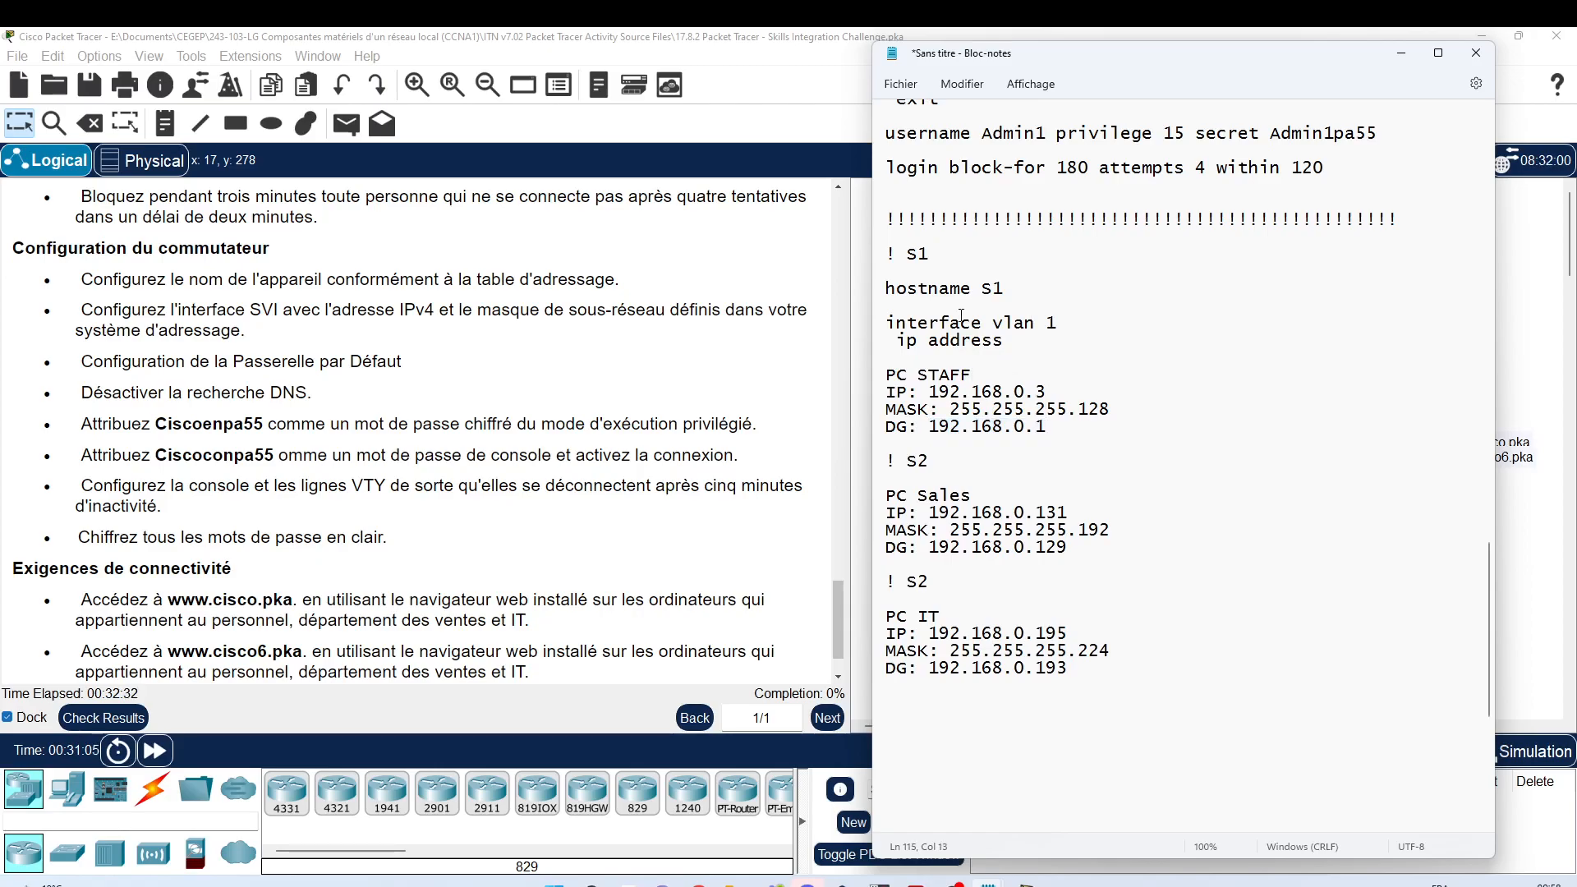
text(192.168.0.2)
key(ctrl+Left)
key(shift+End)
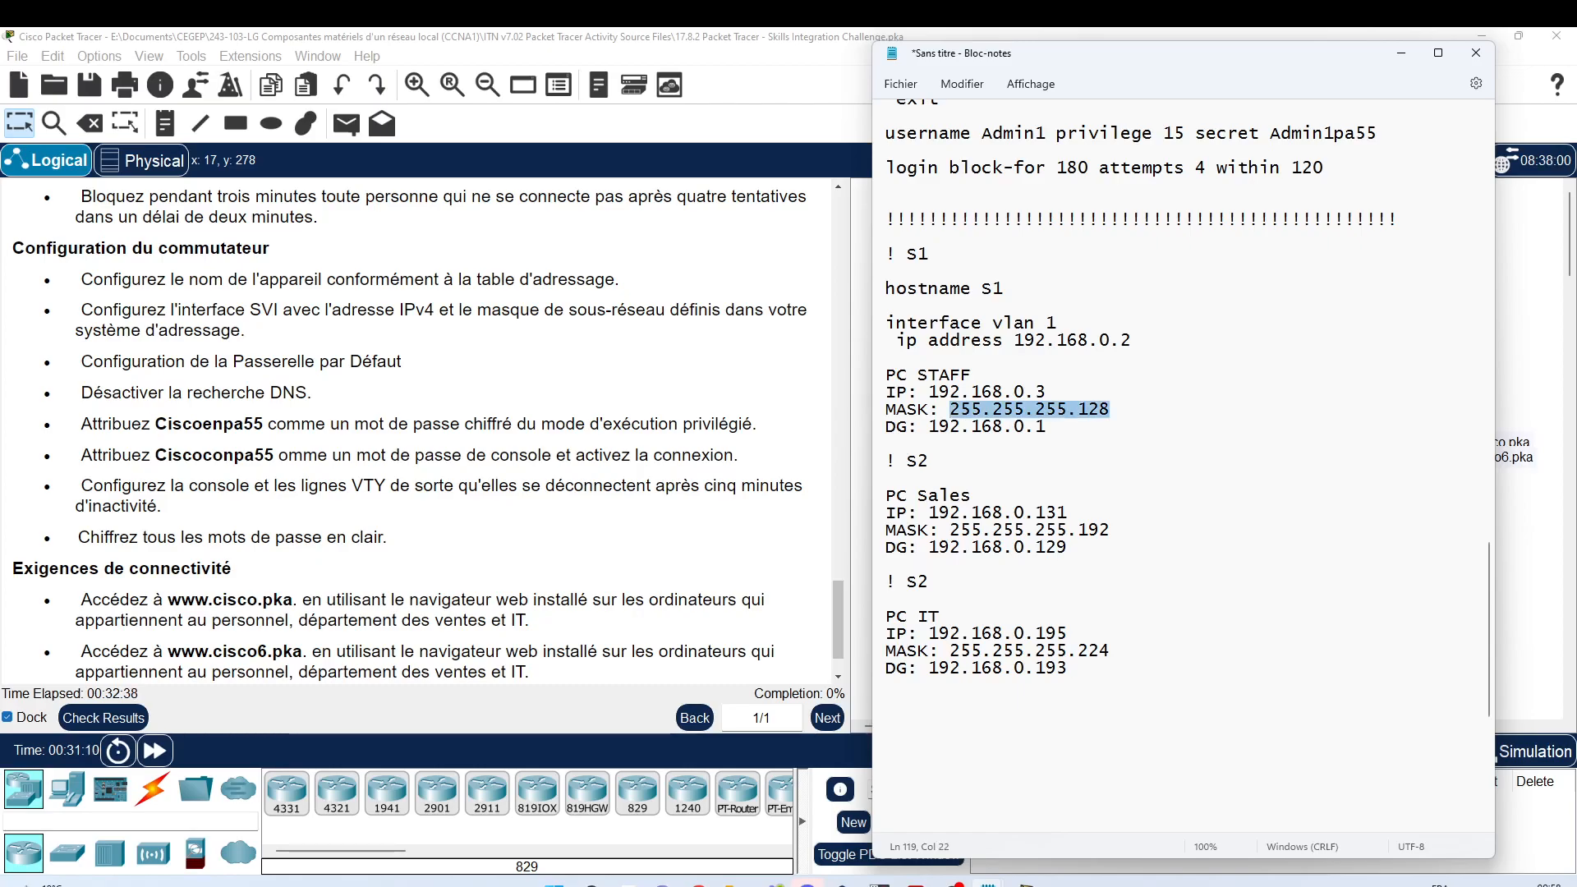
key(ctrl+c)
click(1193, 337)
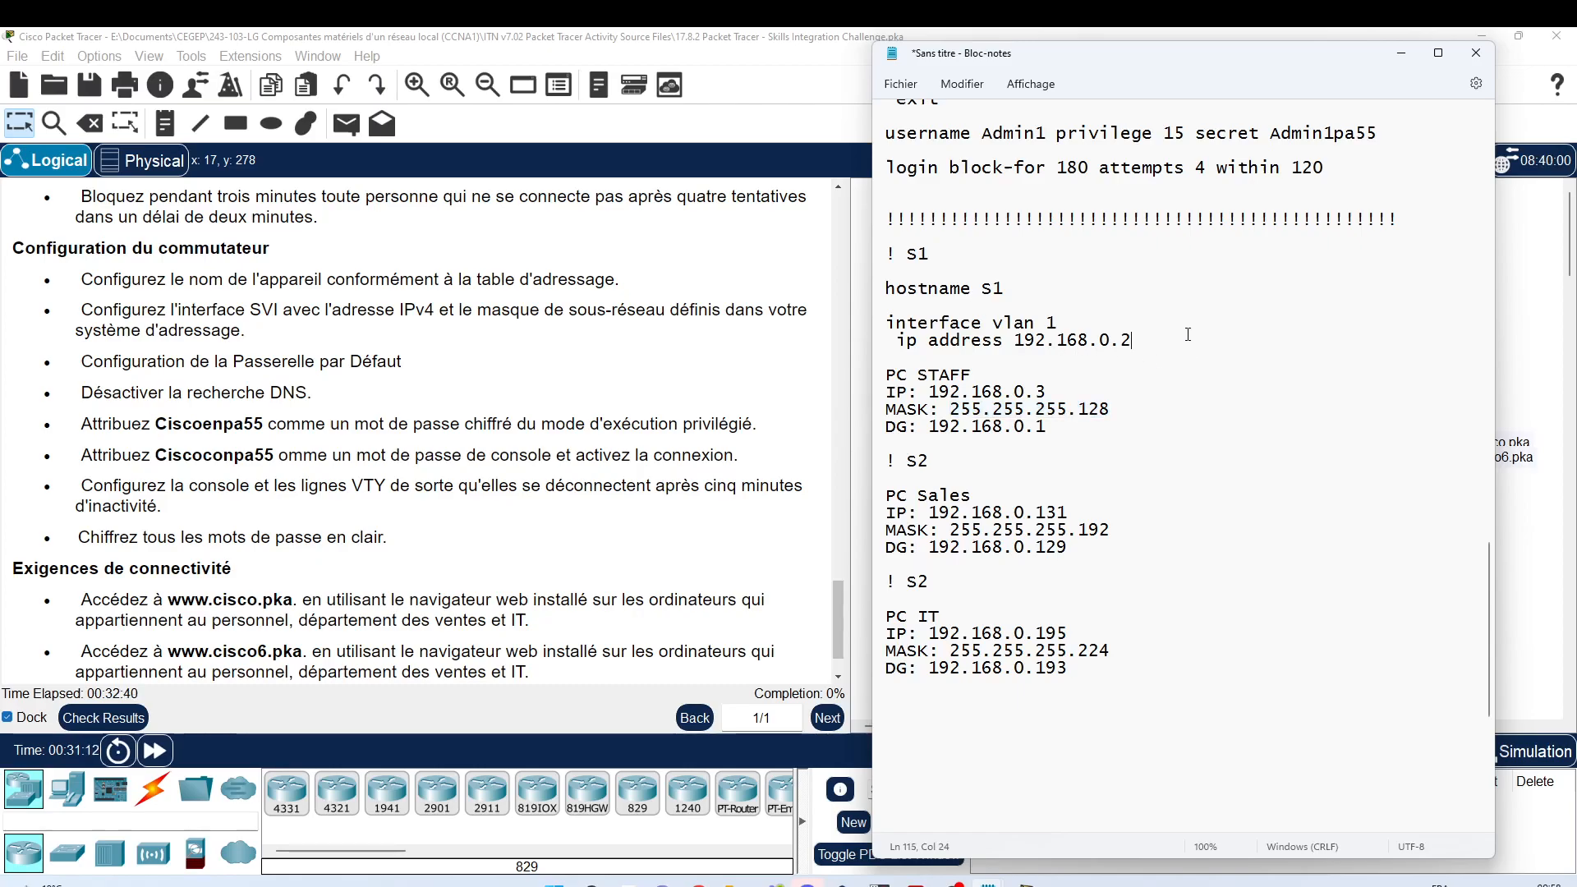
key(ctrl+v)
key(Return)
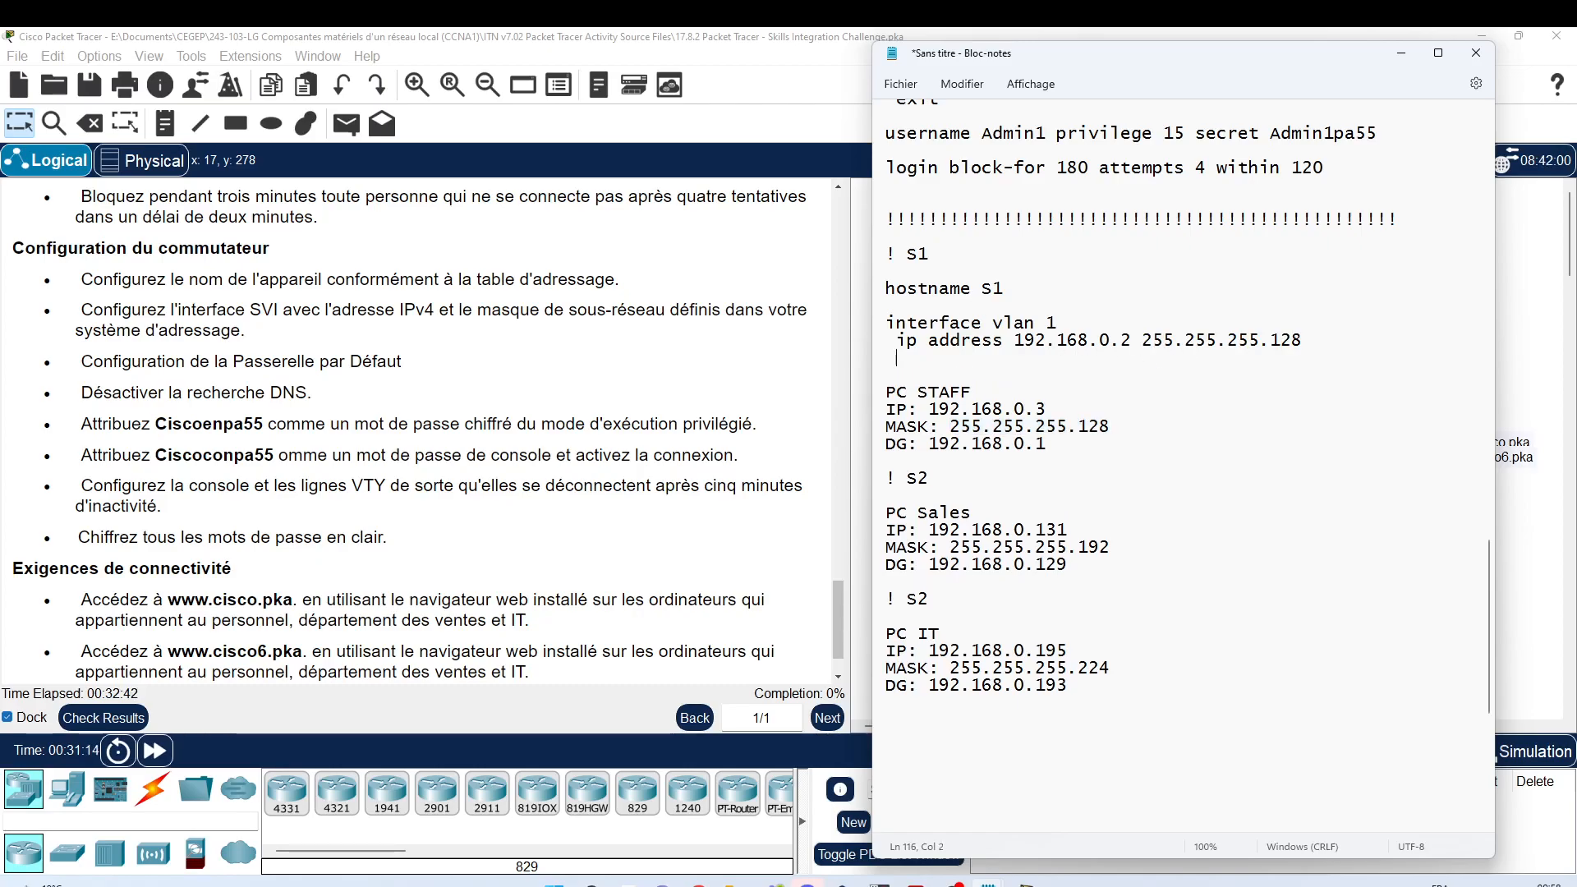
text(n )
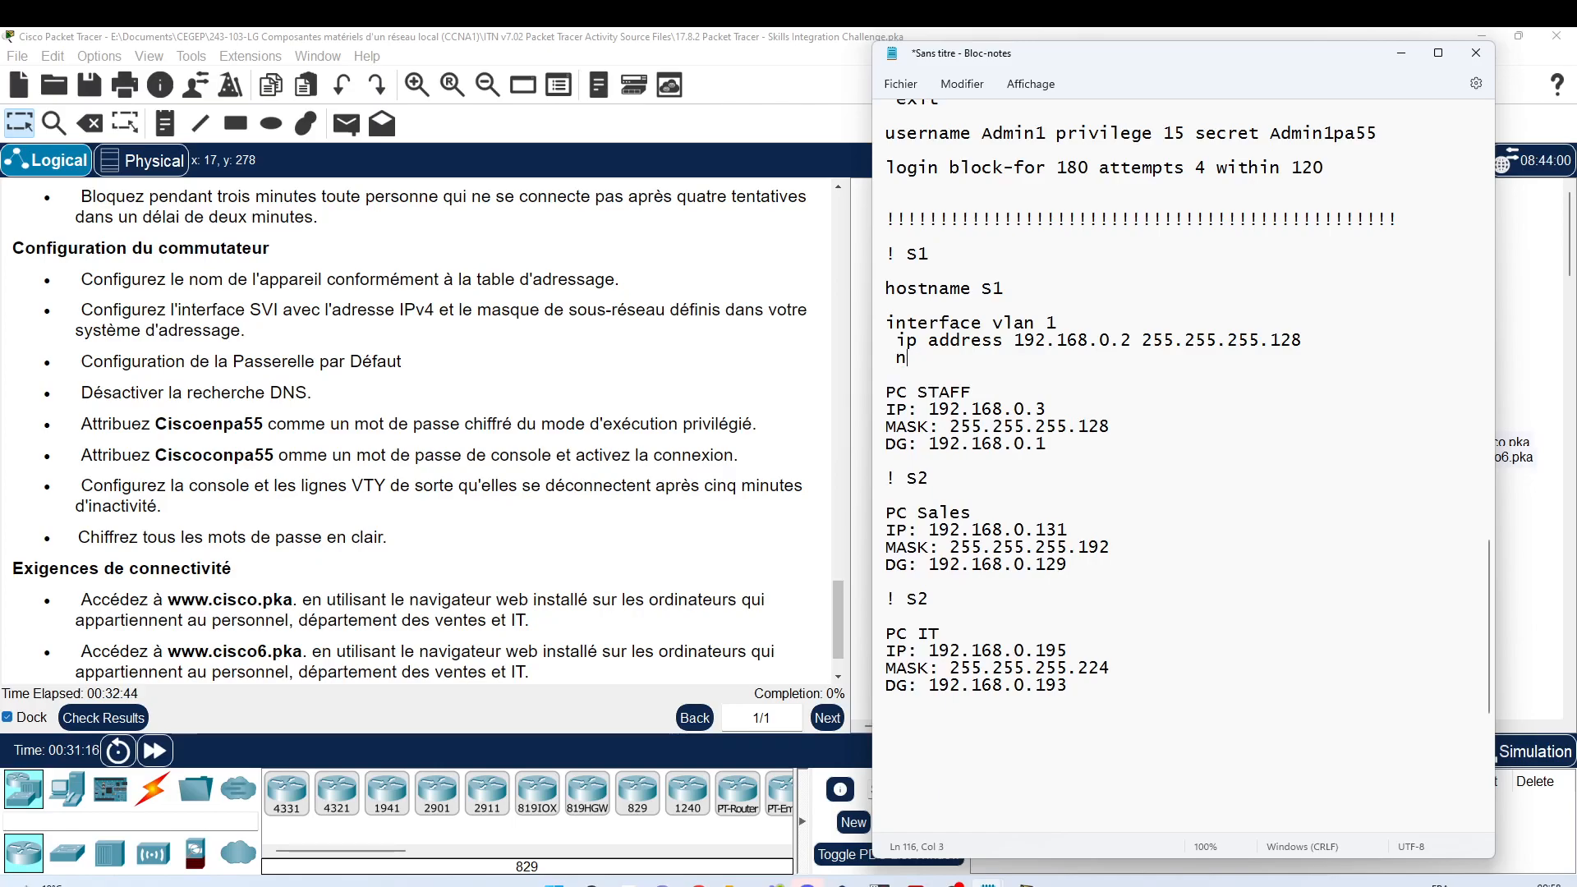
text(o shutdown)
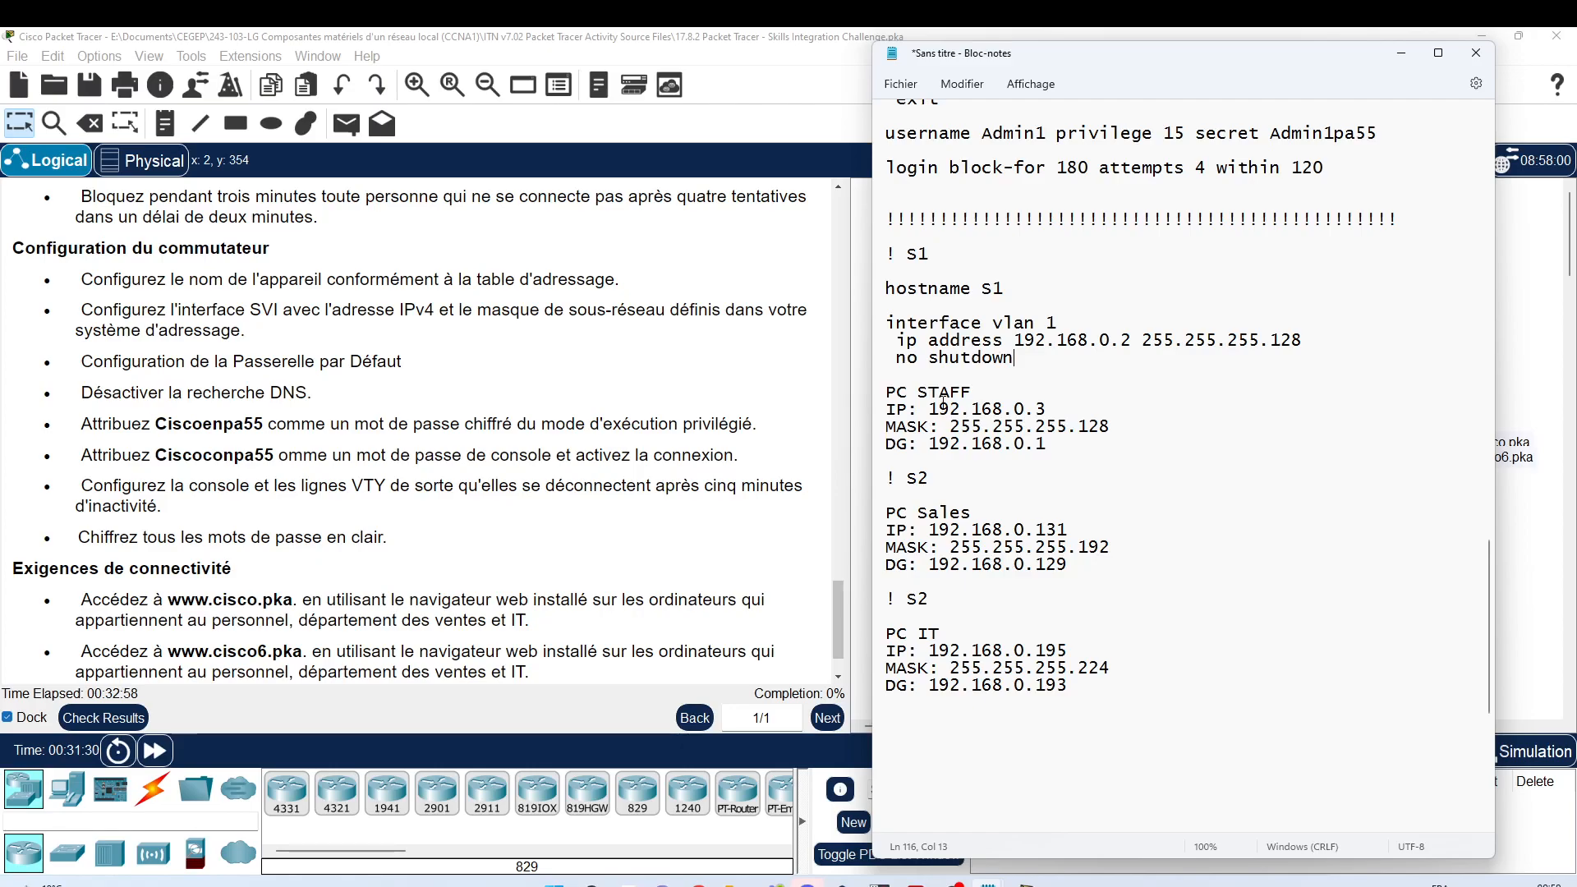
key(Return)
key(Return)
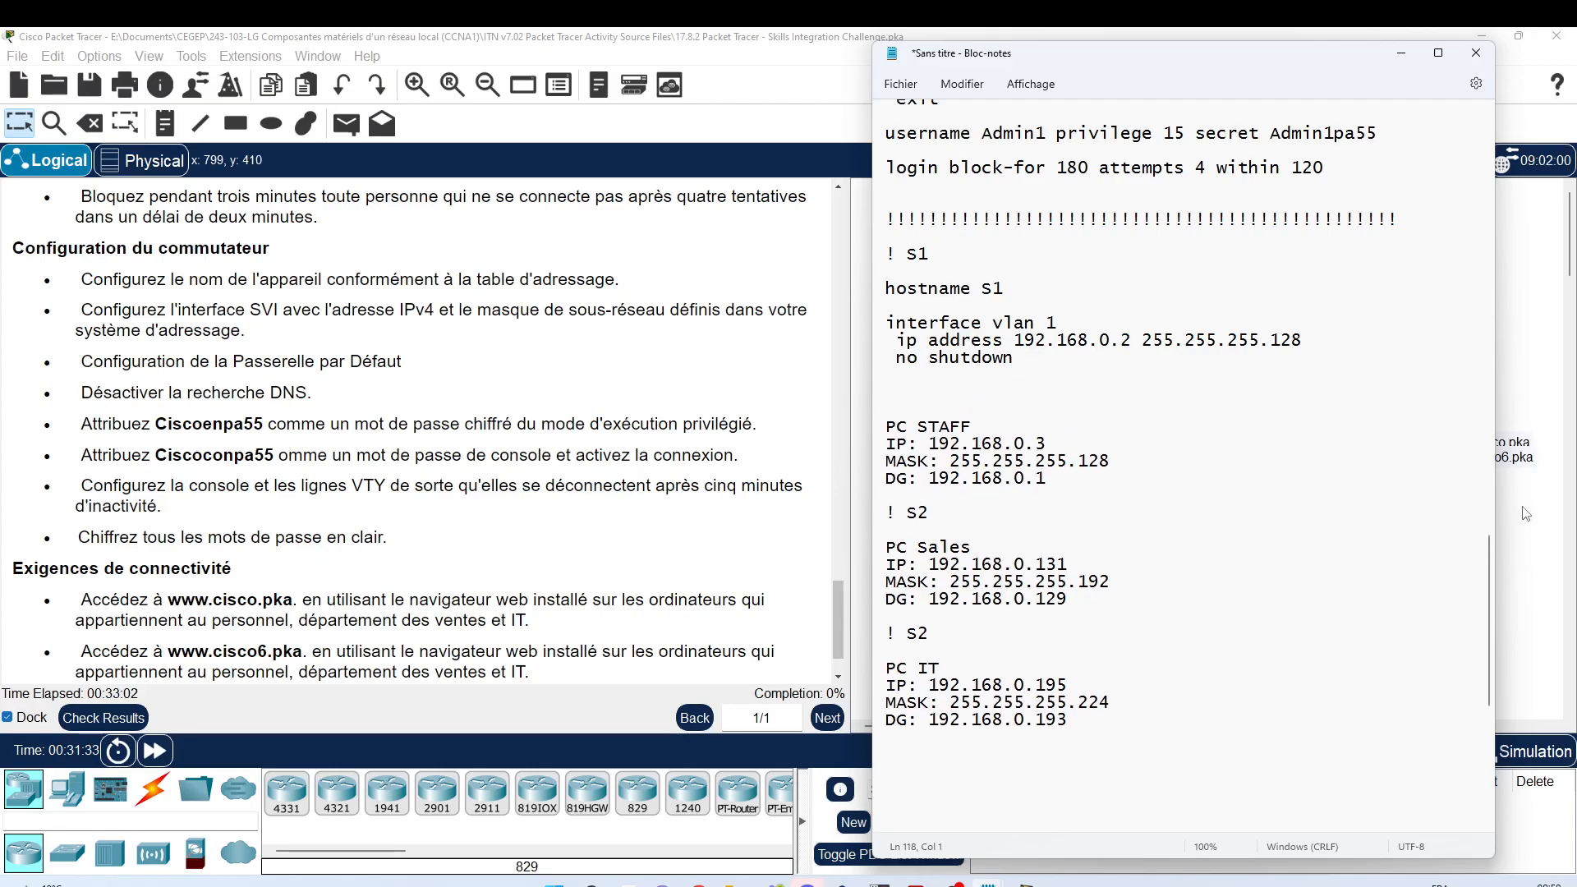
Step: Add ip default-gateway 192.168.0.1 and select the completed S1 block
scroll(156, 460, down, 1)
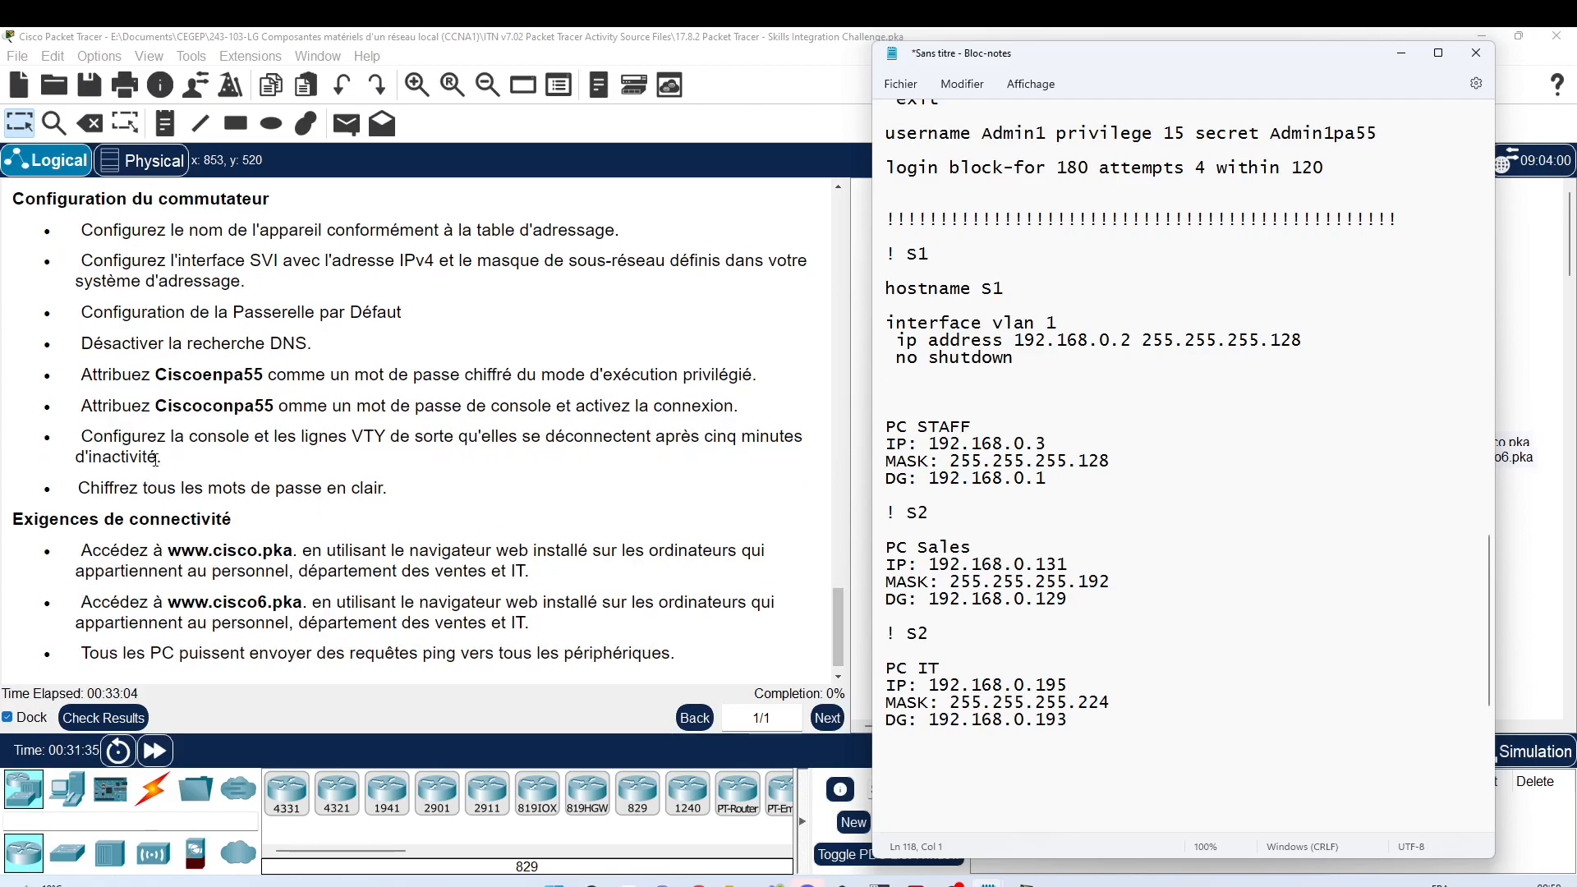
scroll(156, 460, up, 1)
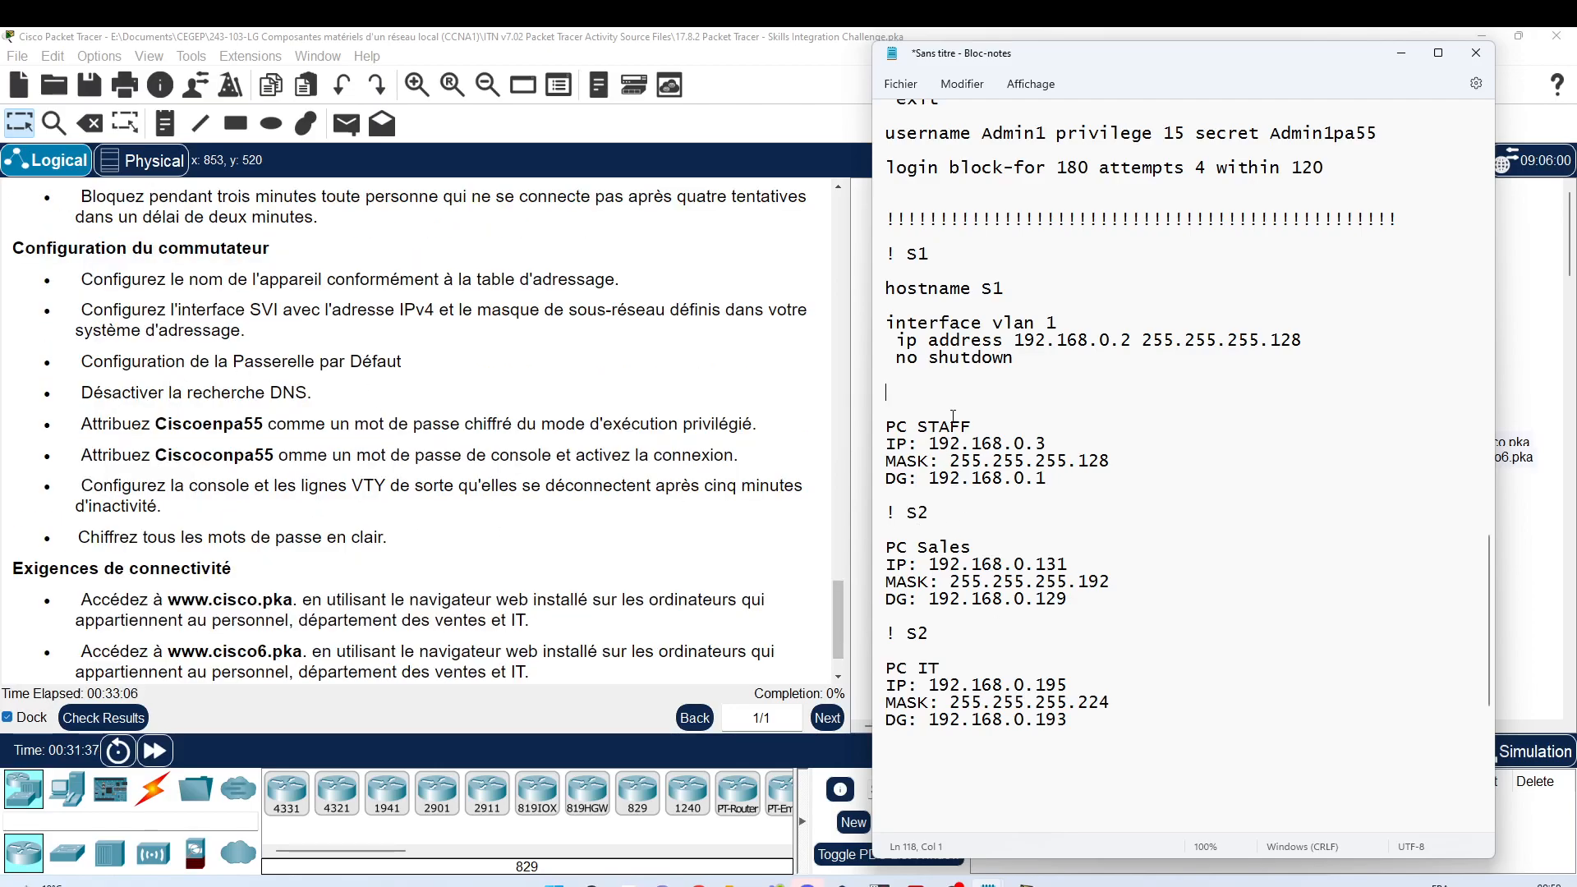
text(ip def)
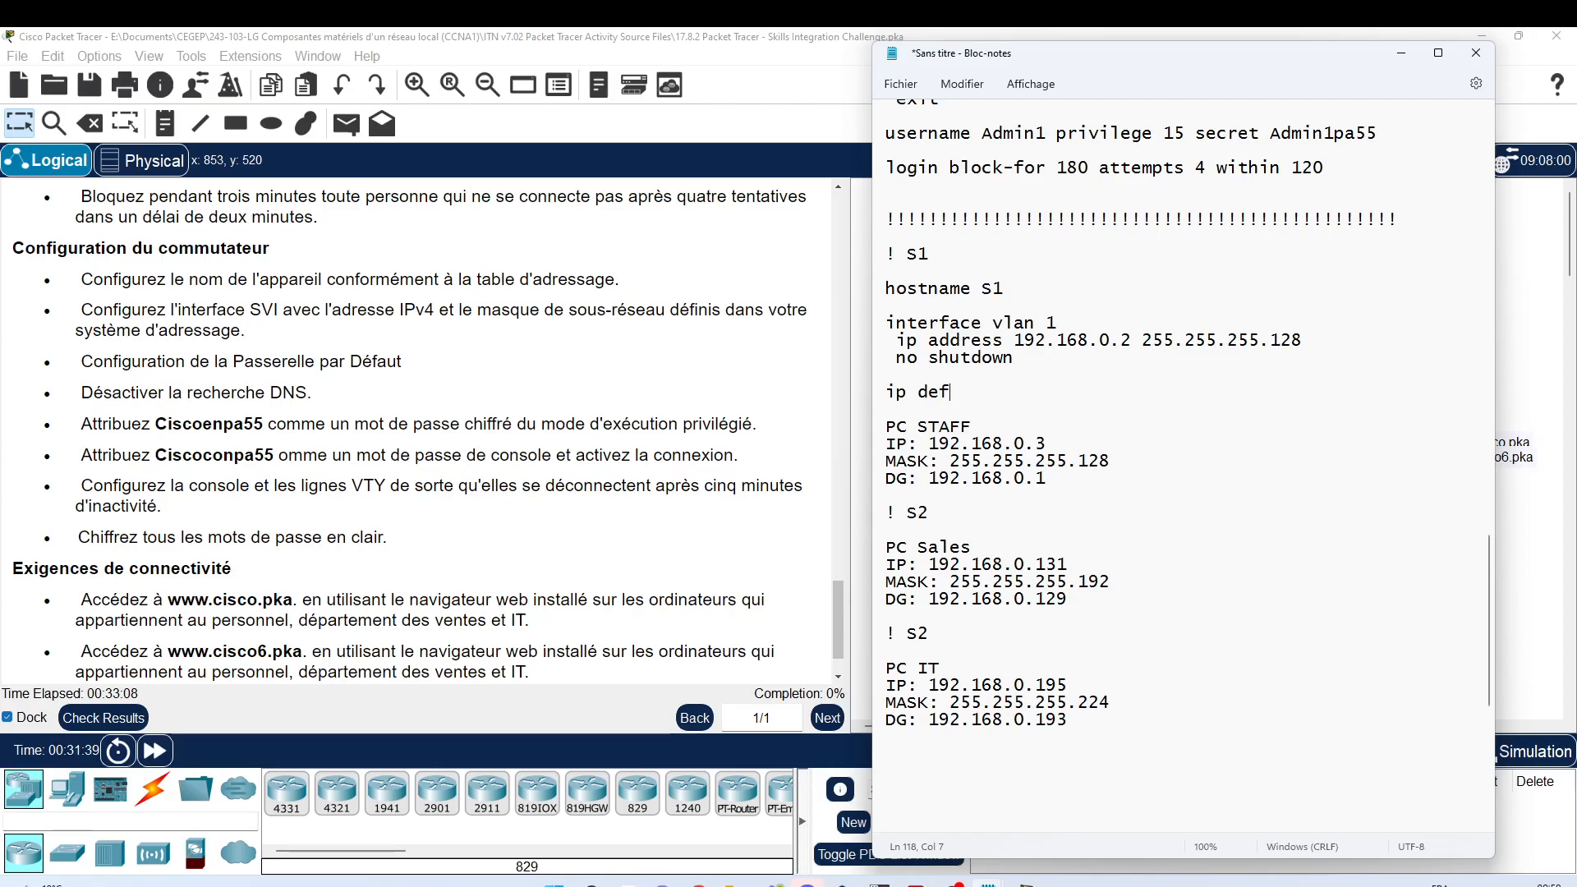
text(ault-)
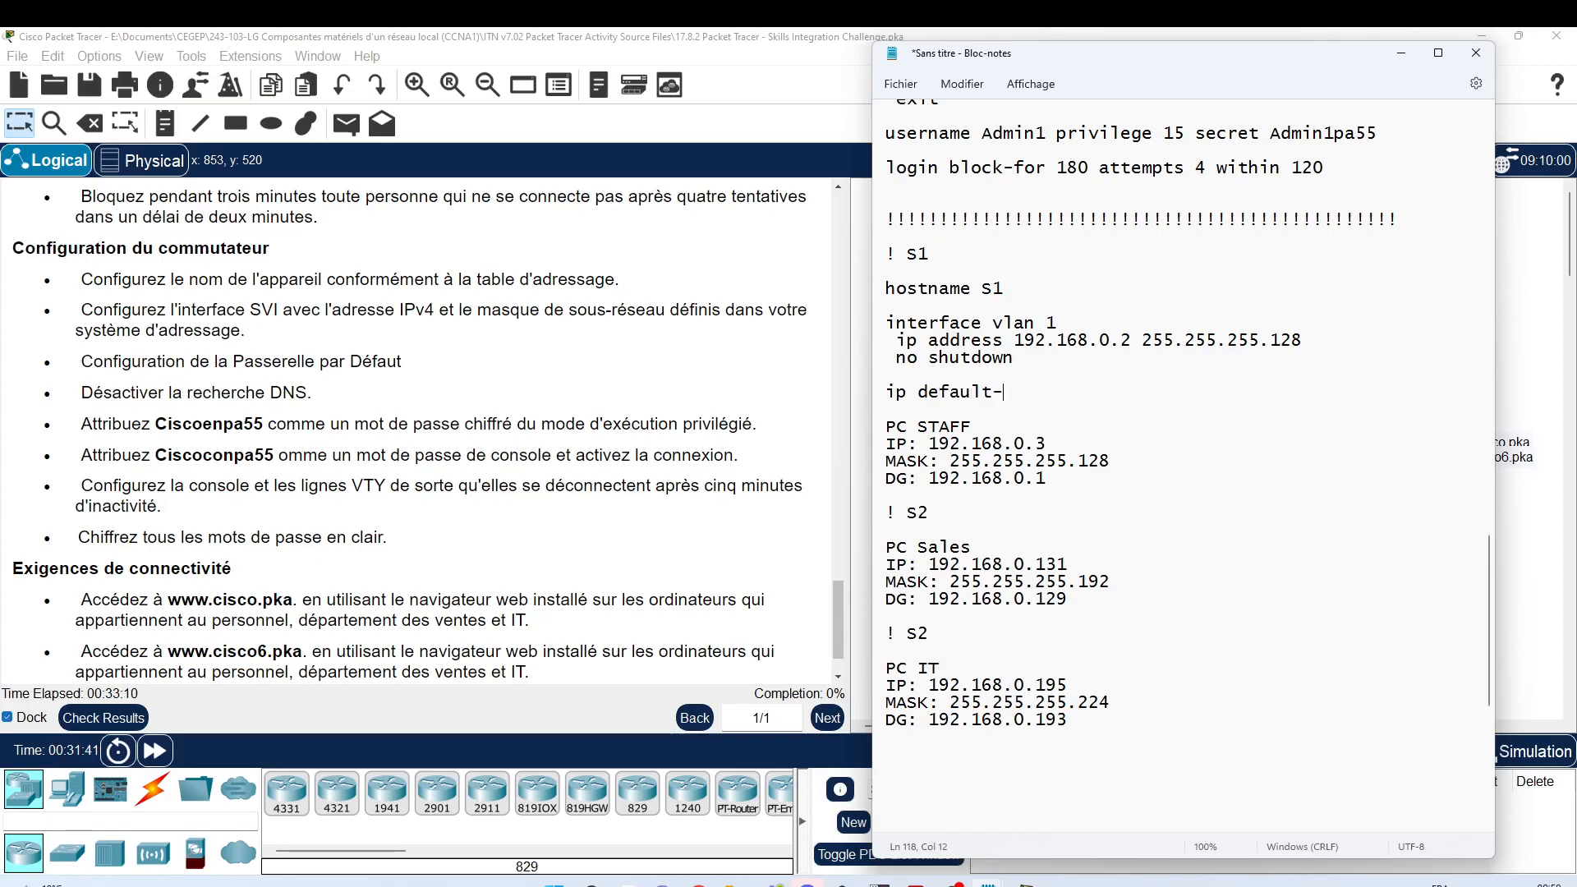
text(gateway)
click(933, 477)
key(shift+End)
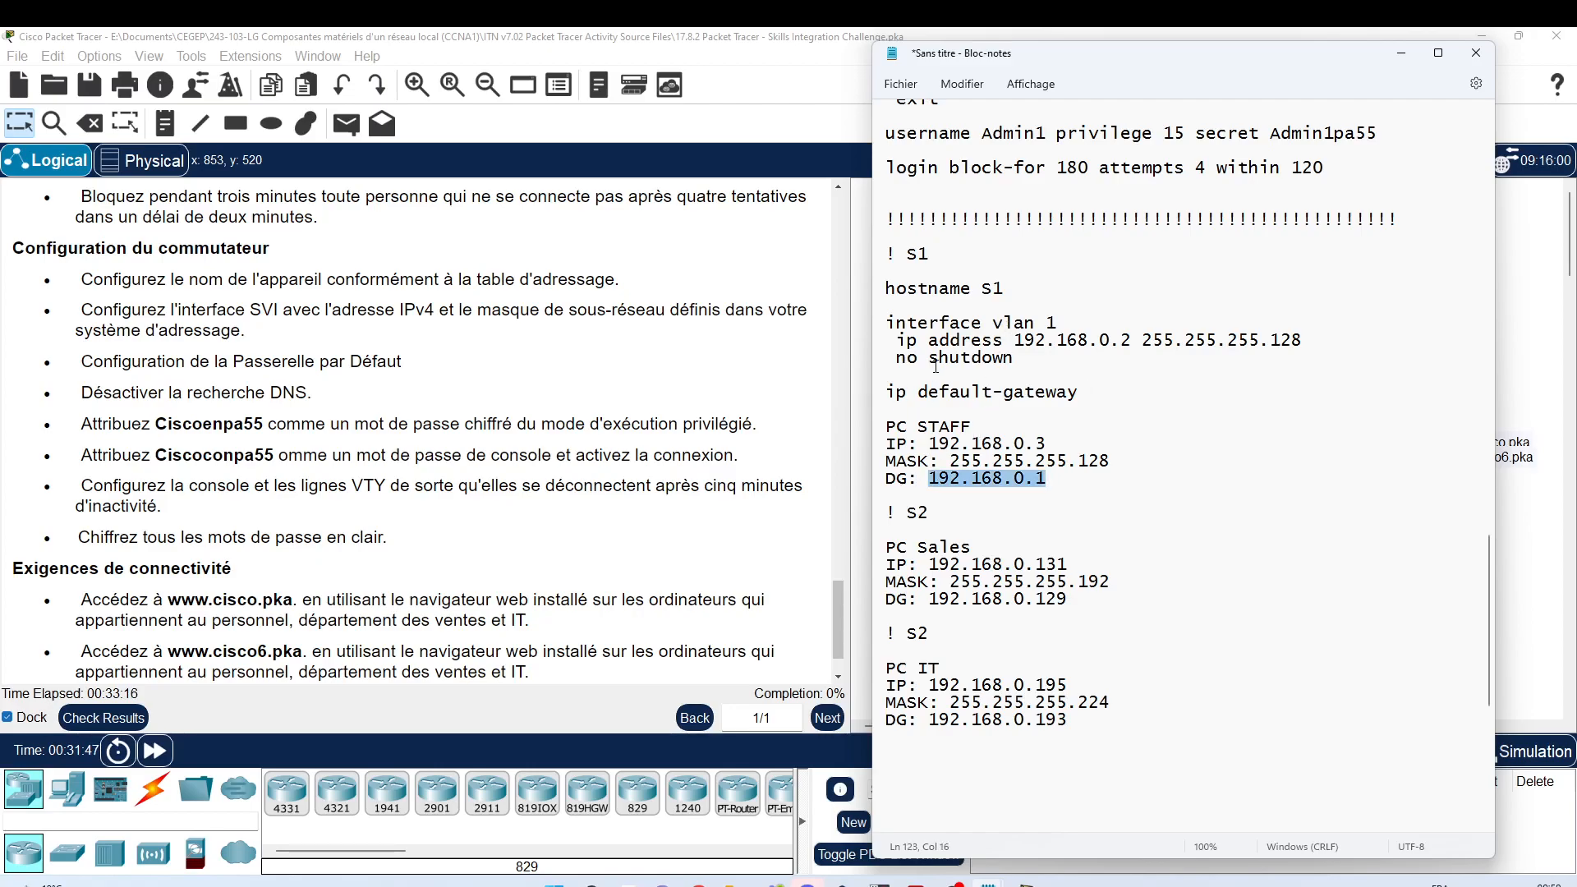
key(Up)
key(Up)
key(Up)
key(Up)
key(Up)
key(End)
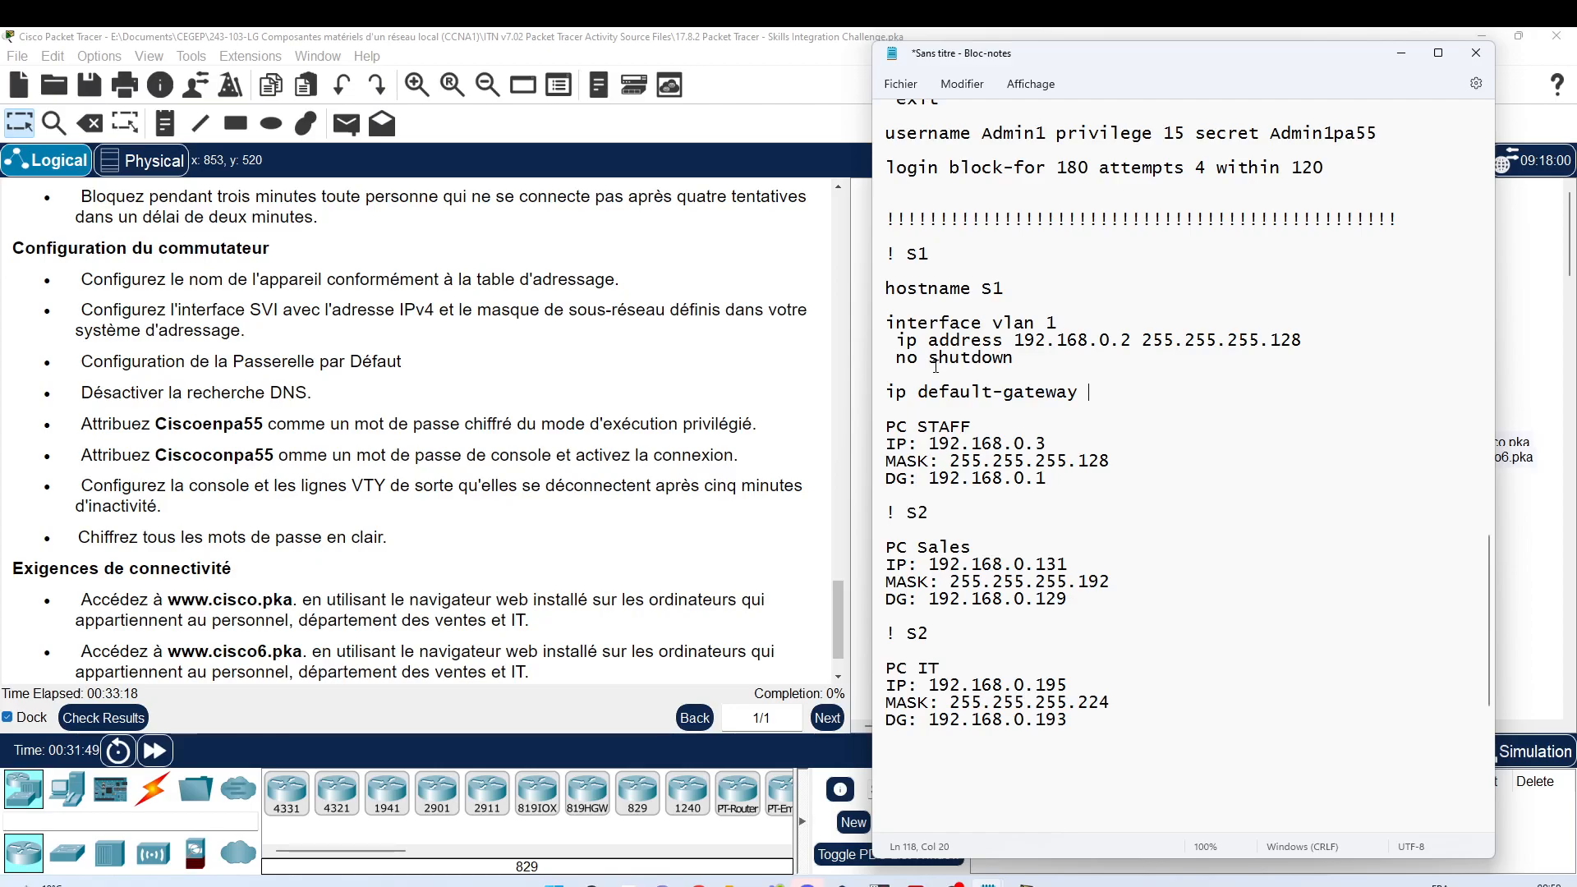
key(ctrl+v)
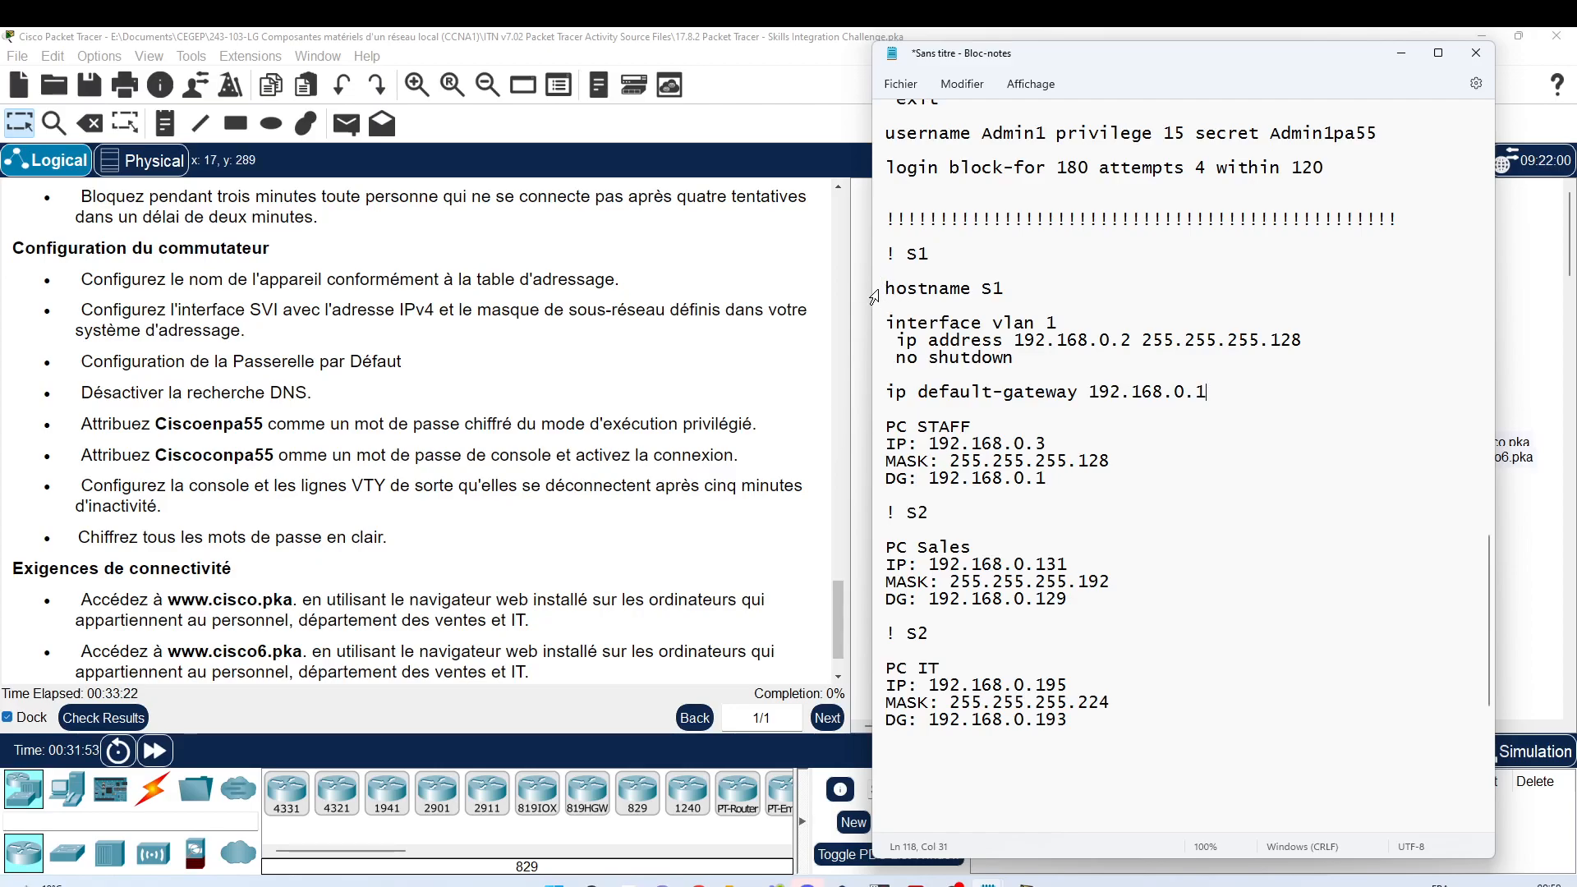
drag(875, 292, 898, 399)
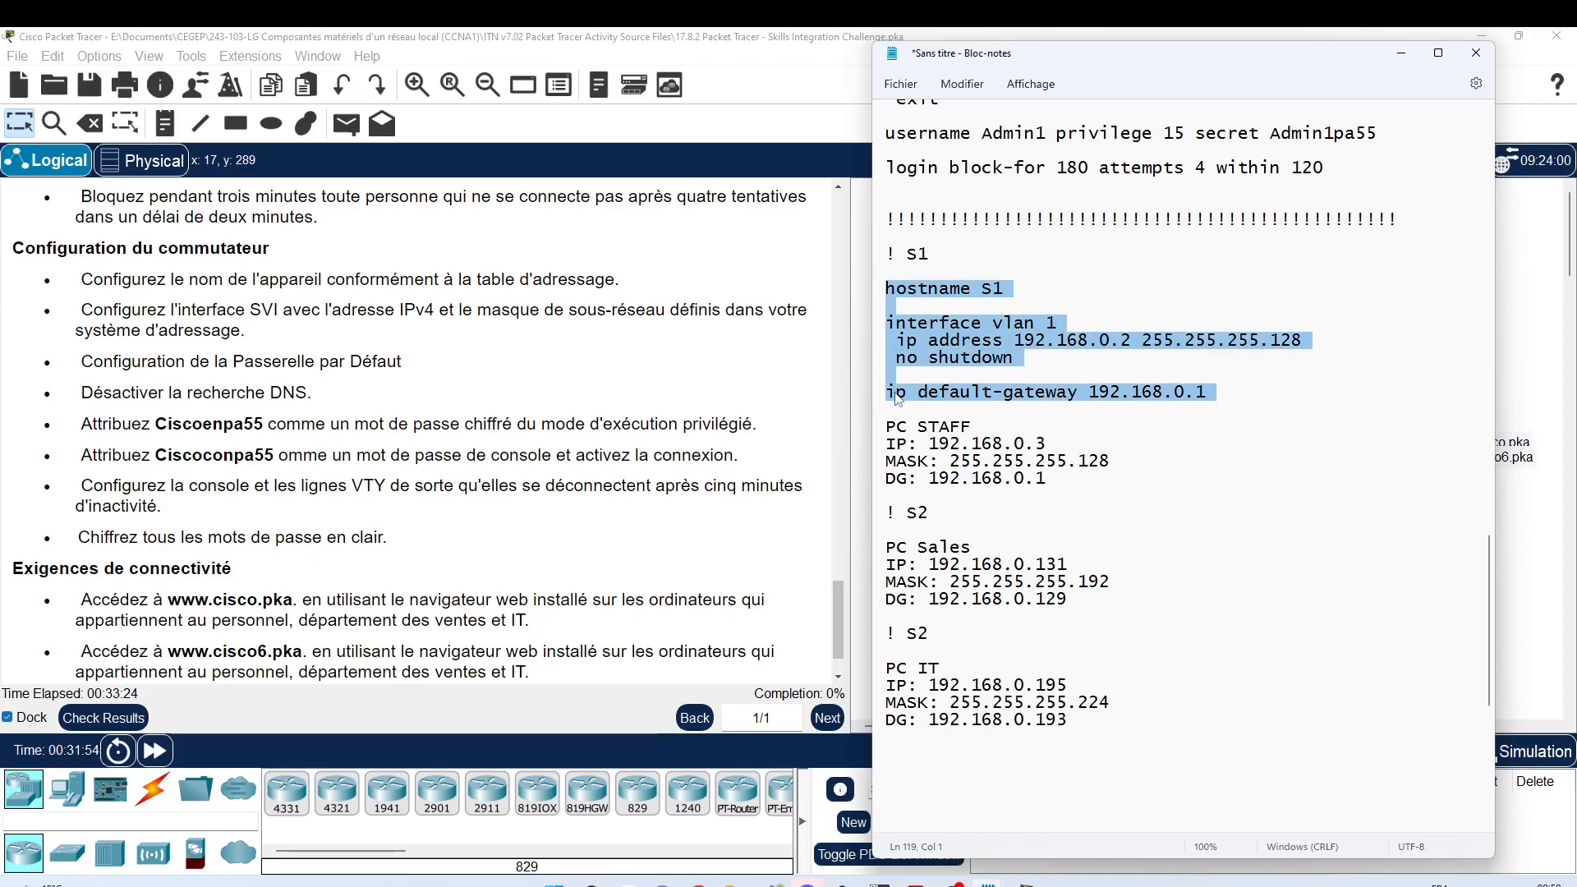
Step: Paste the copied S1 block under the '! S2' heading
scroll(898, 399, down, 1)
click(891, 478)
key(Return)
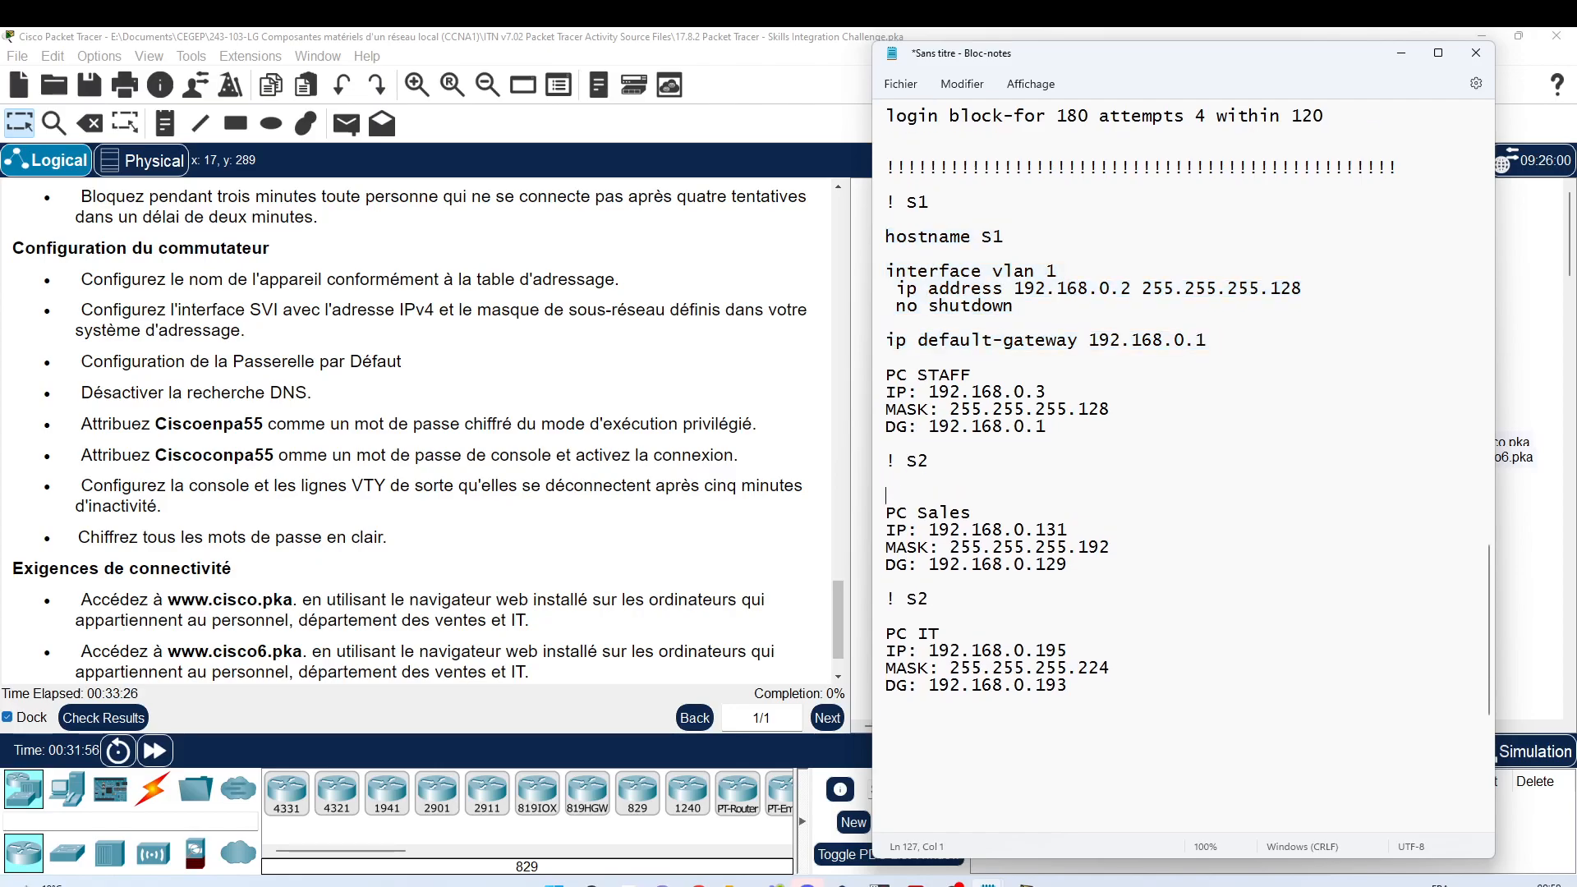
key(ctrl+v)
key(Return)
Step: Edit the S2 block: hostname S2, address 192.168.0.130, mask .192, gateway 192.168.0.129
scroll(944, 457, down, 3)
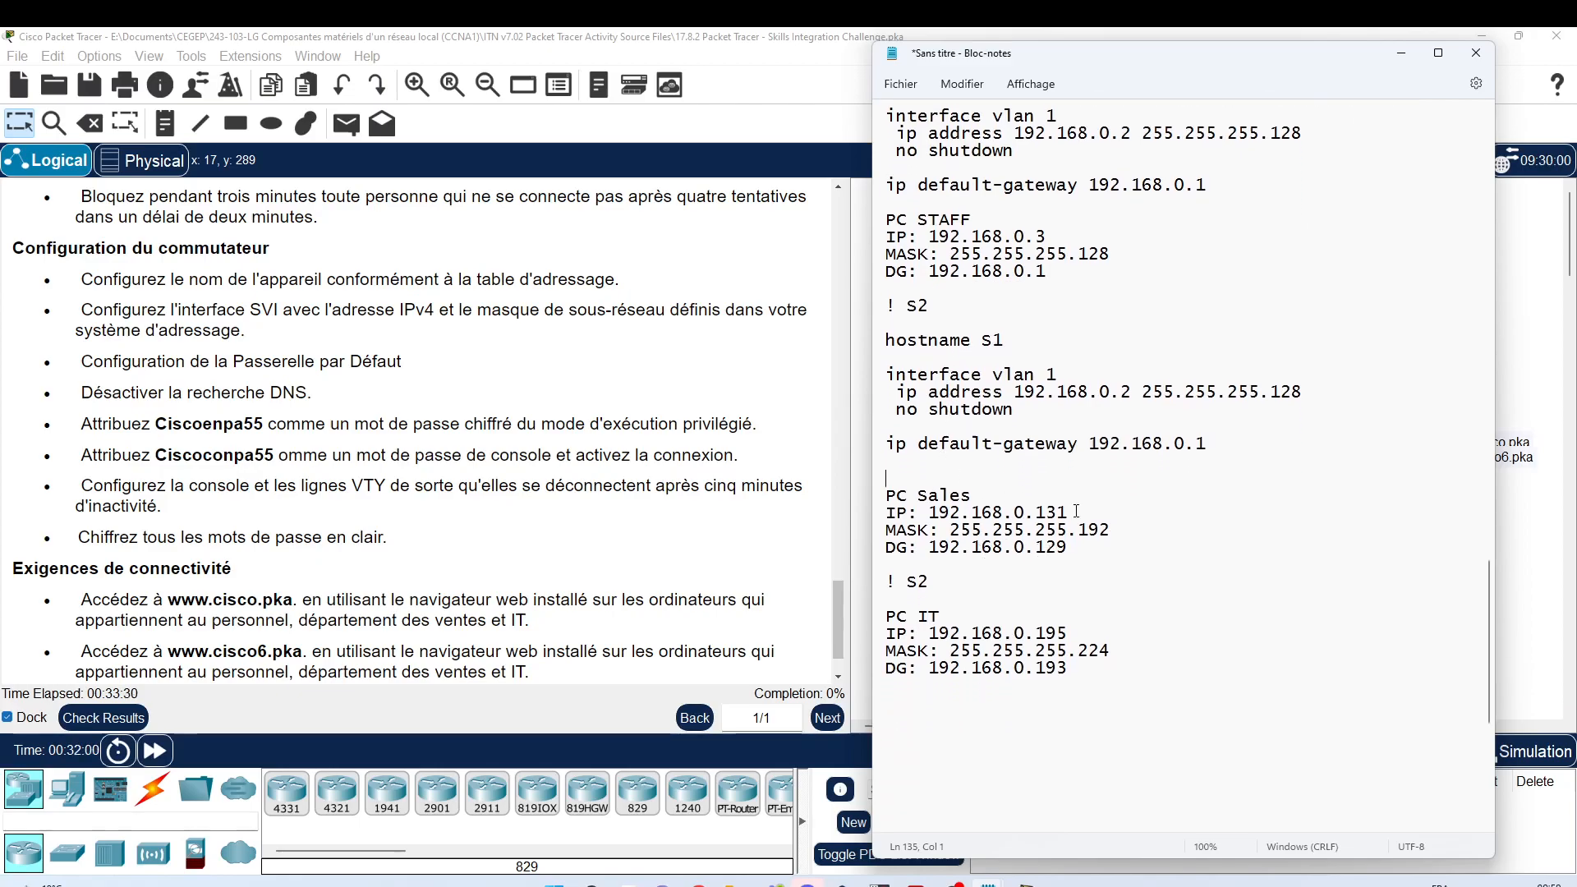
click(1218, 442)
text(2)
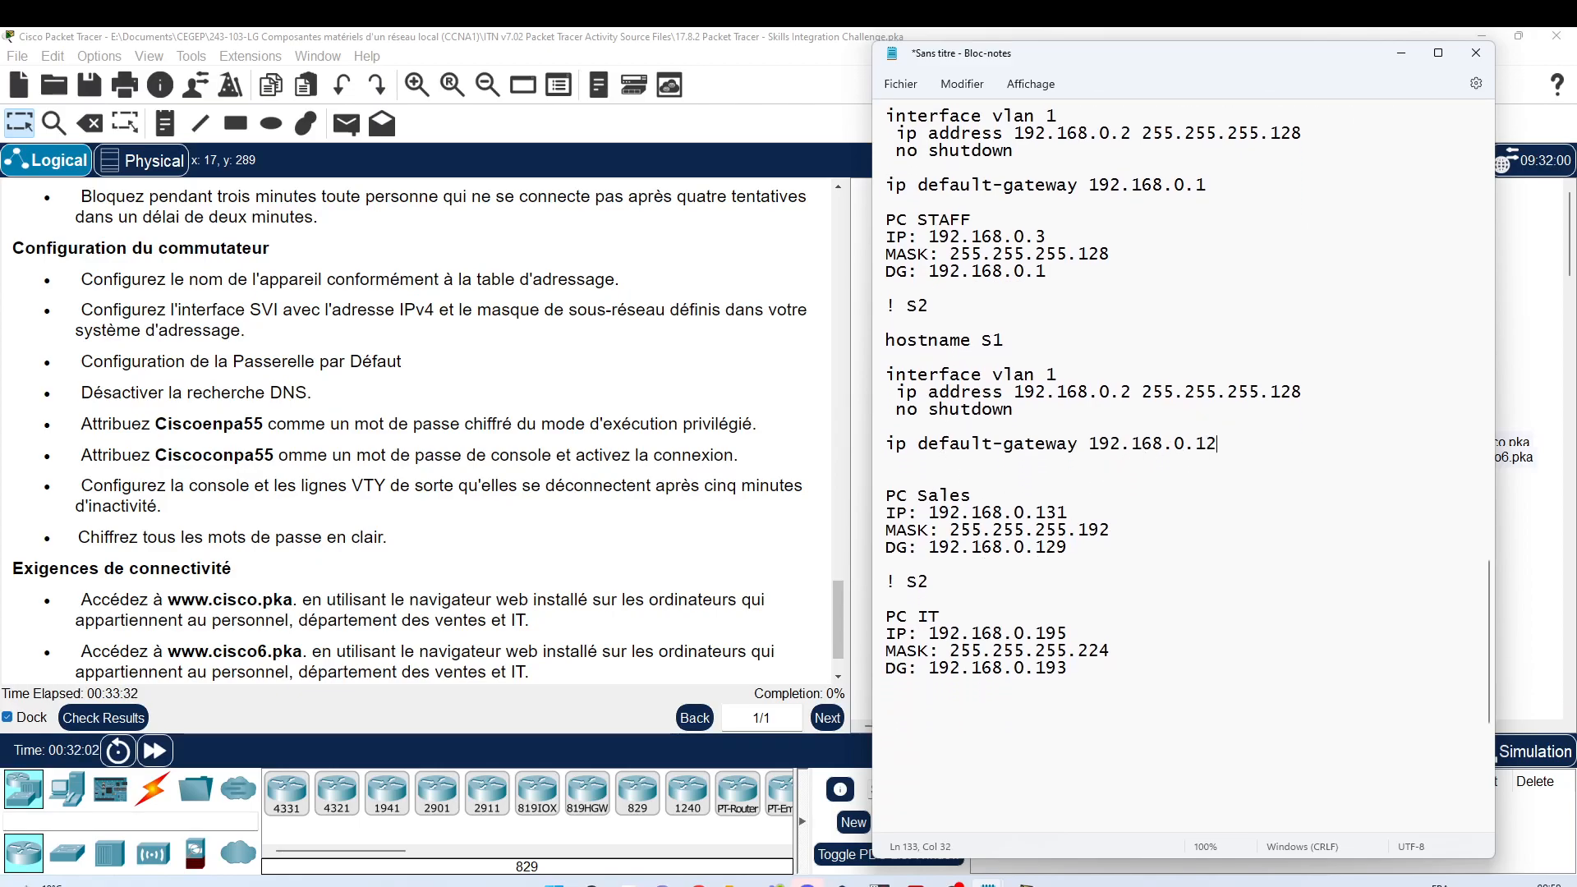
text(9)
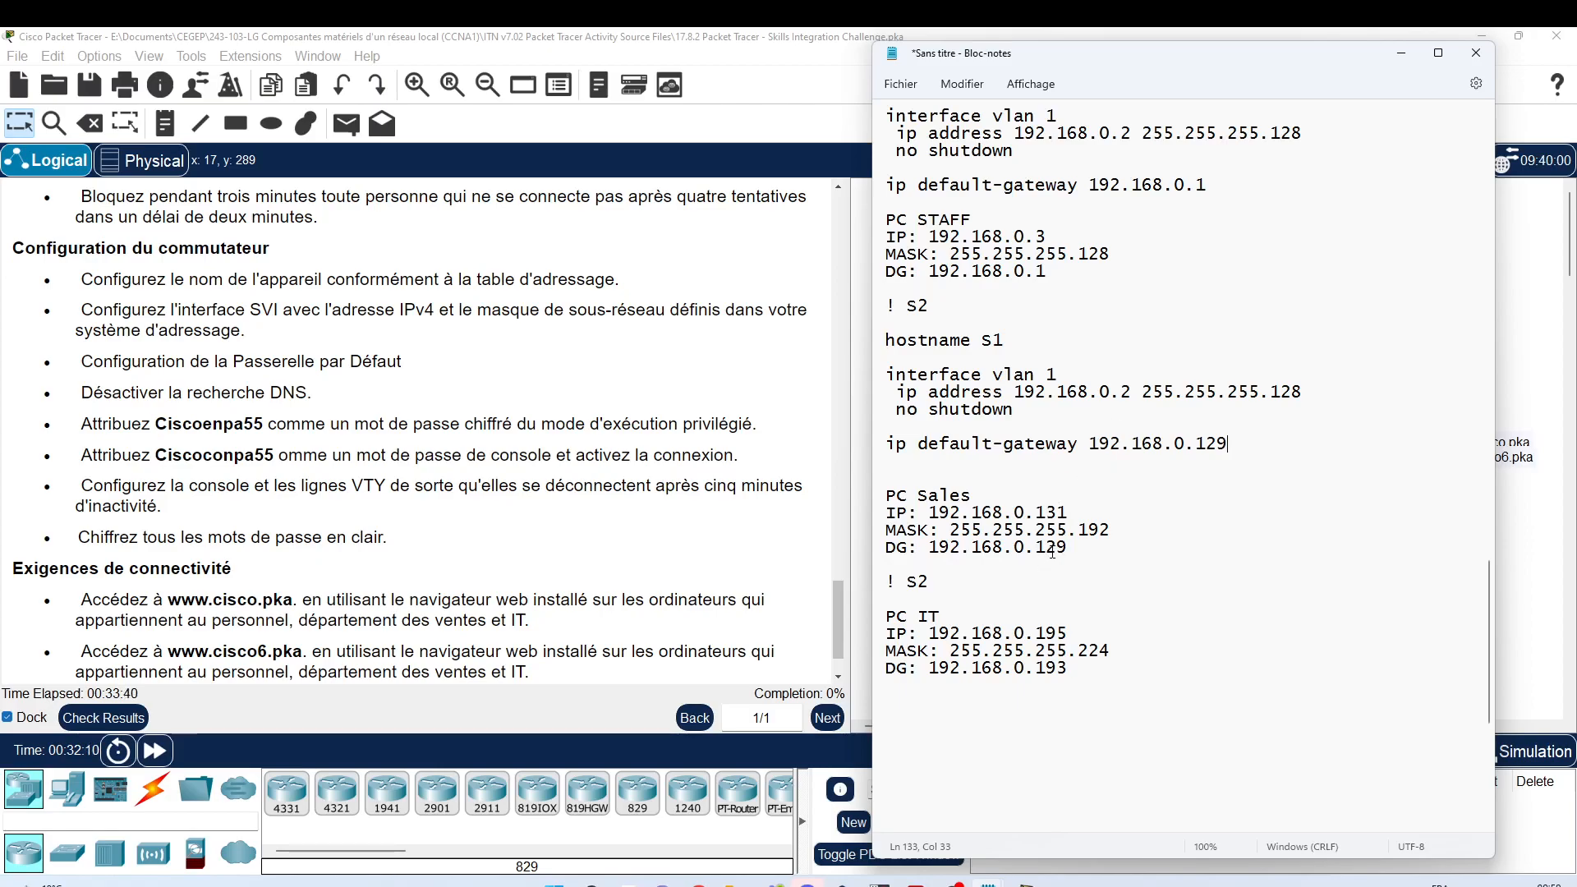
click(1123, 393)
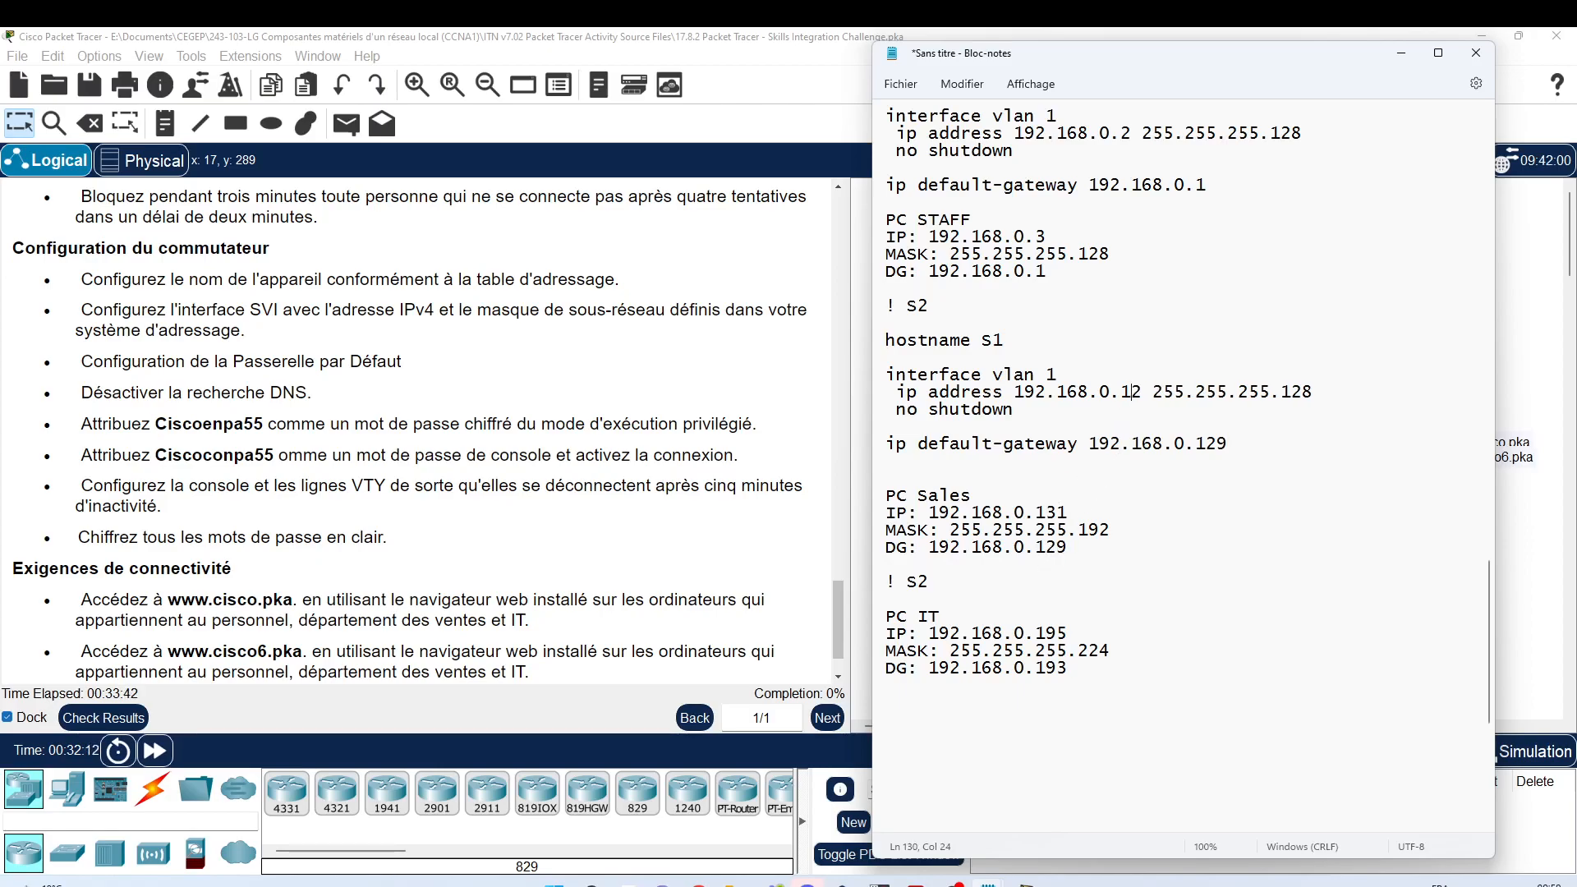
text(13)
key(Delete)
text(0)
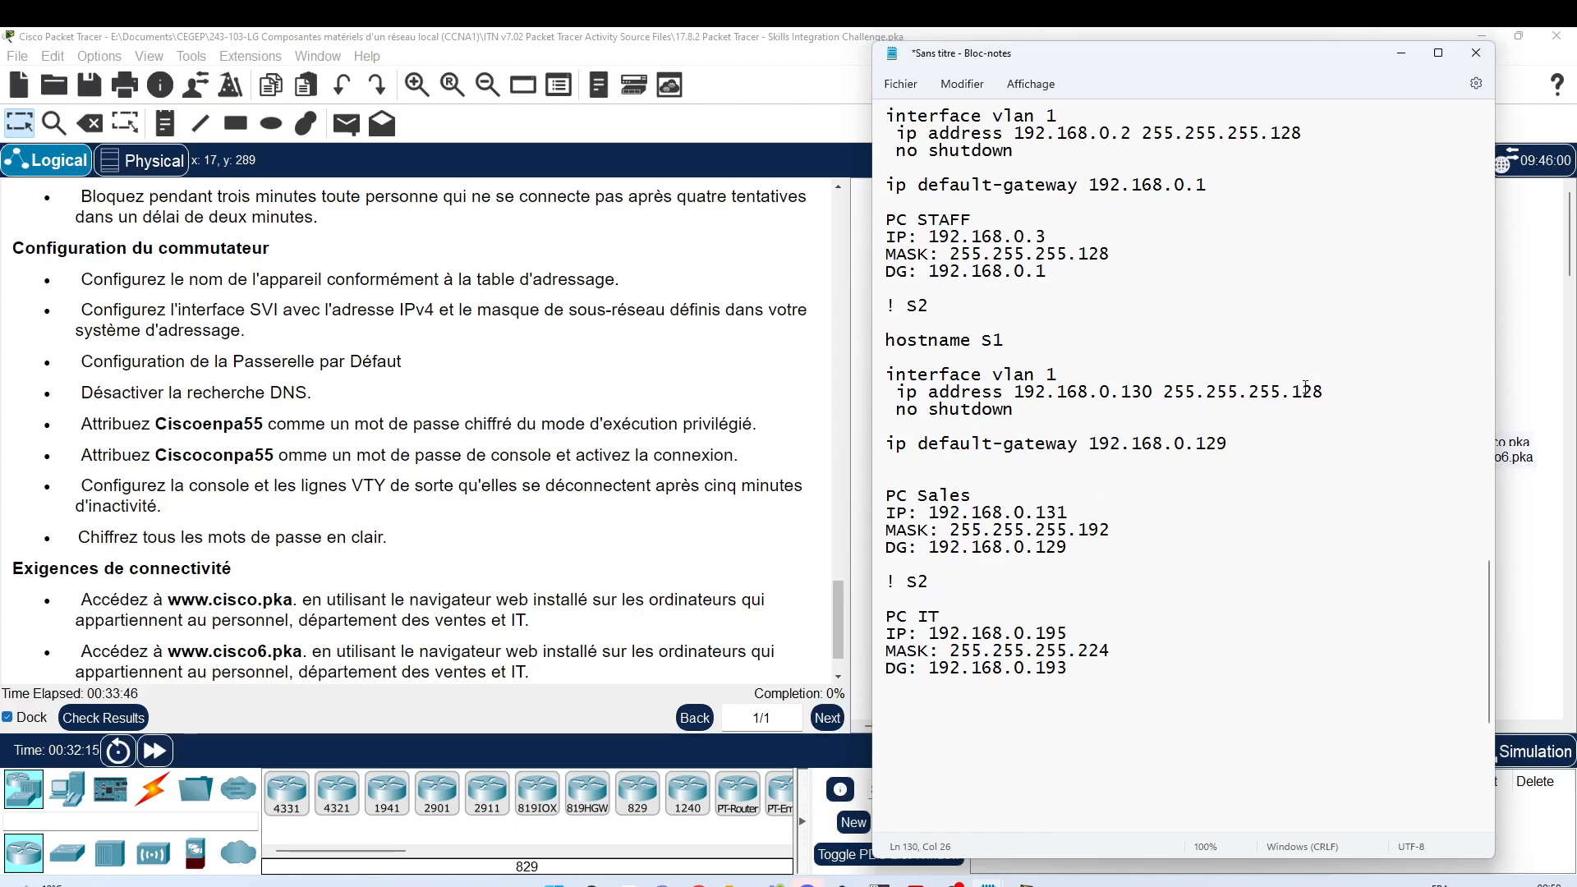
drag(1307, 387, 1325, 394)
text(92)
key(Delete)
text(2)
key(Home)
key(shift+Down)
key(shift+Down)
key(shift+Down)
key(shift+Down)
key(shift+Down)
key(shift+Down)
key(shift+Down)
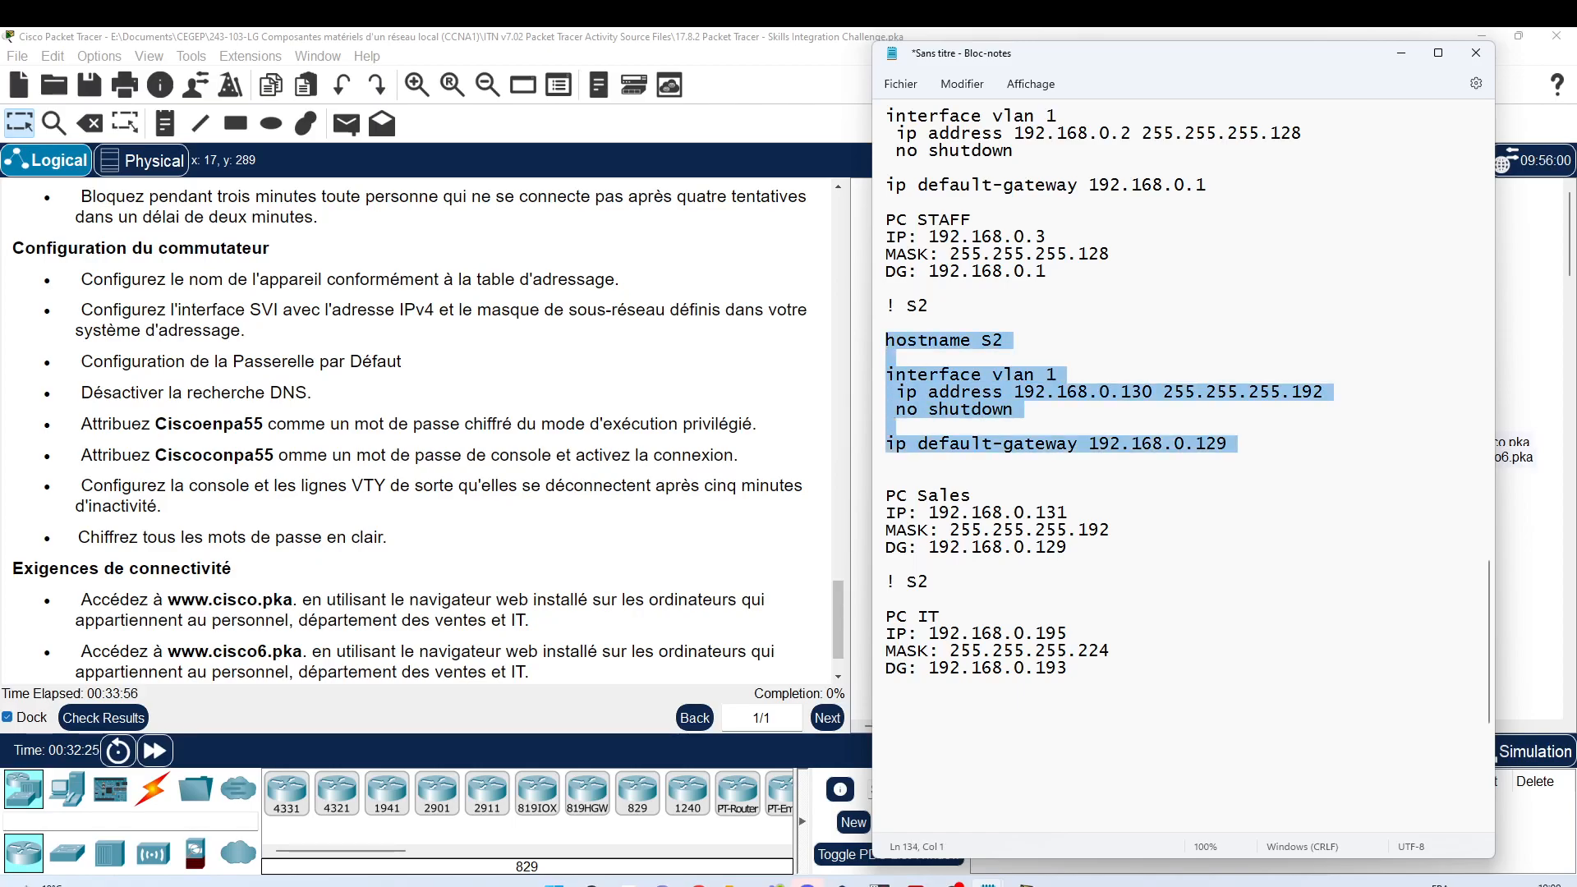
Step: Rename the second heading to '! S3' and paste the S2 block under it
click(928, 583)
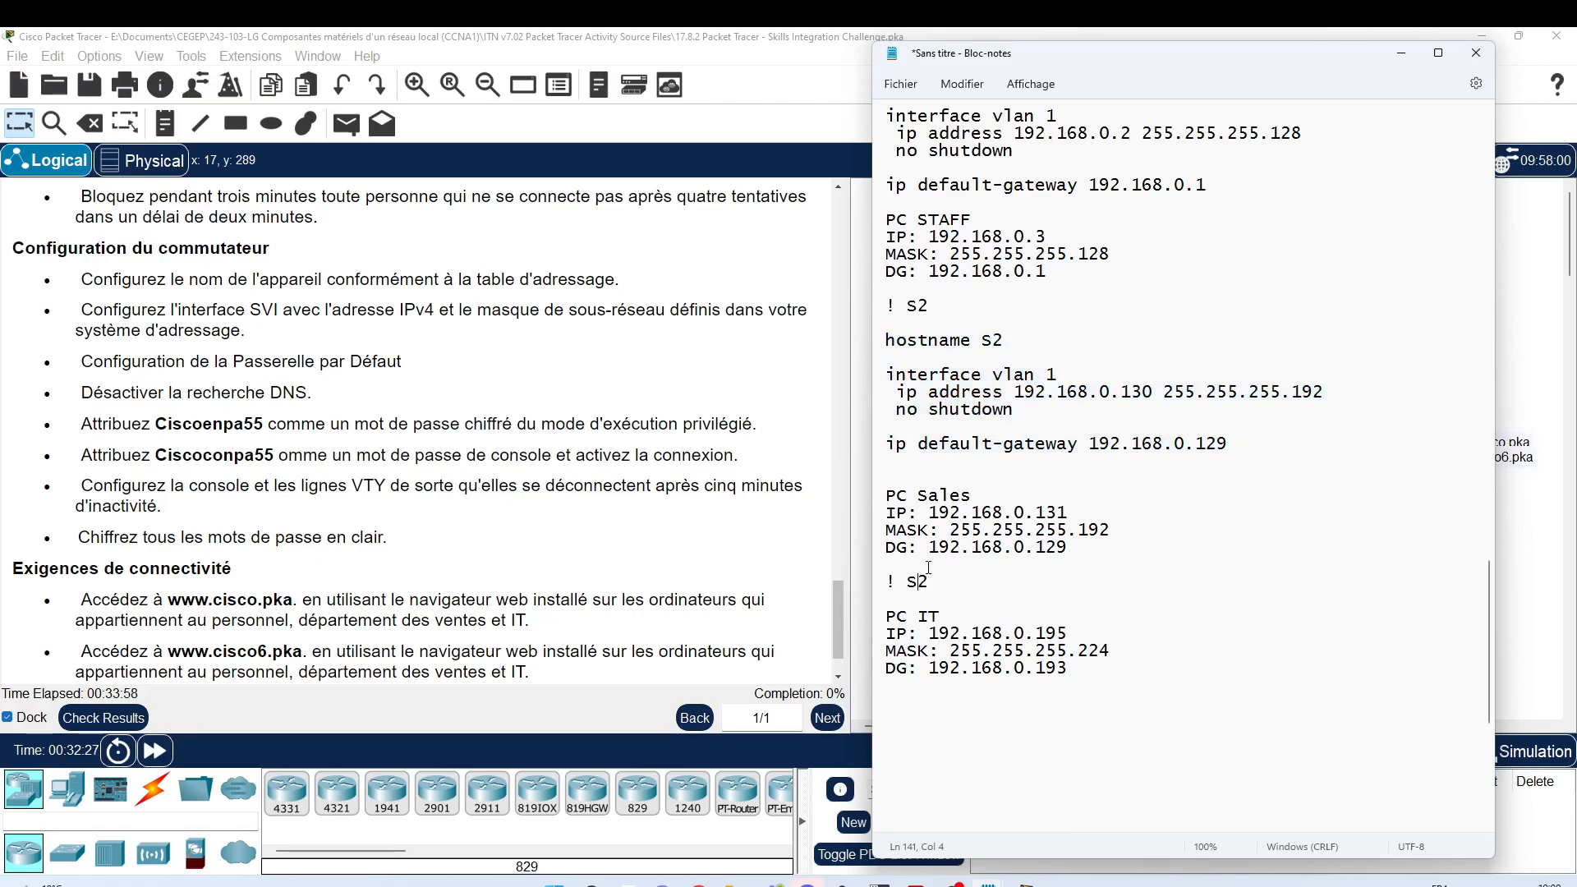
key(BackSpace)
text(3)
key(Return)
key(Return)
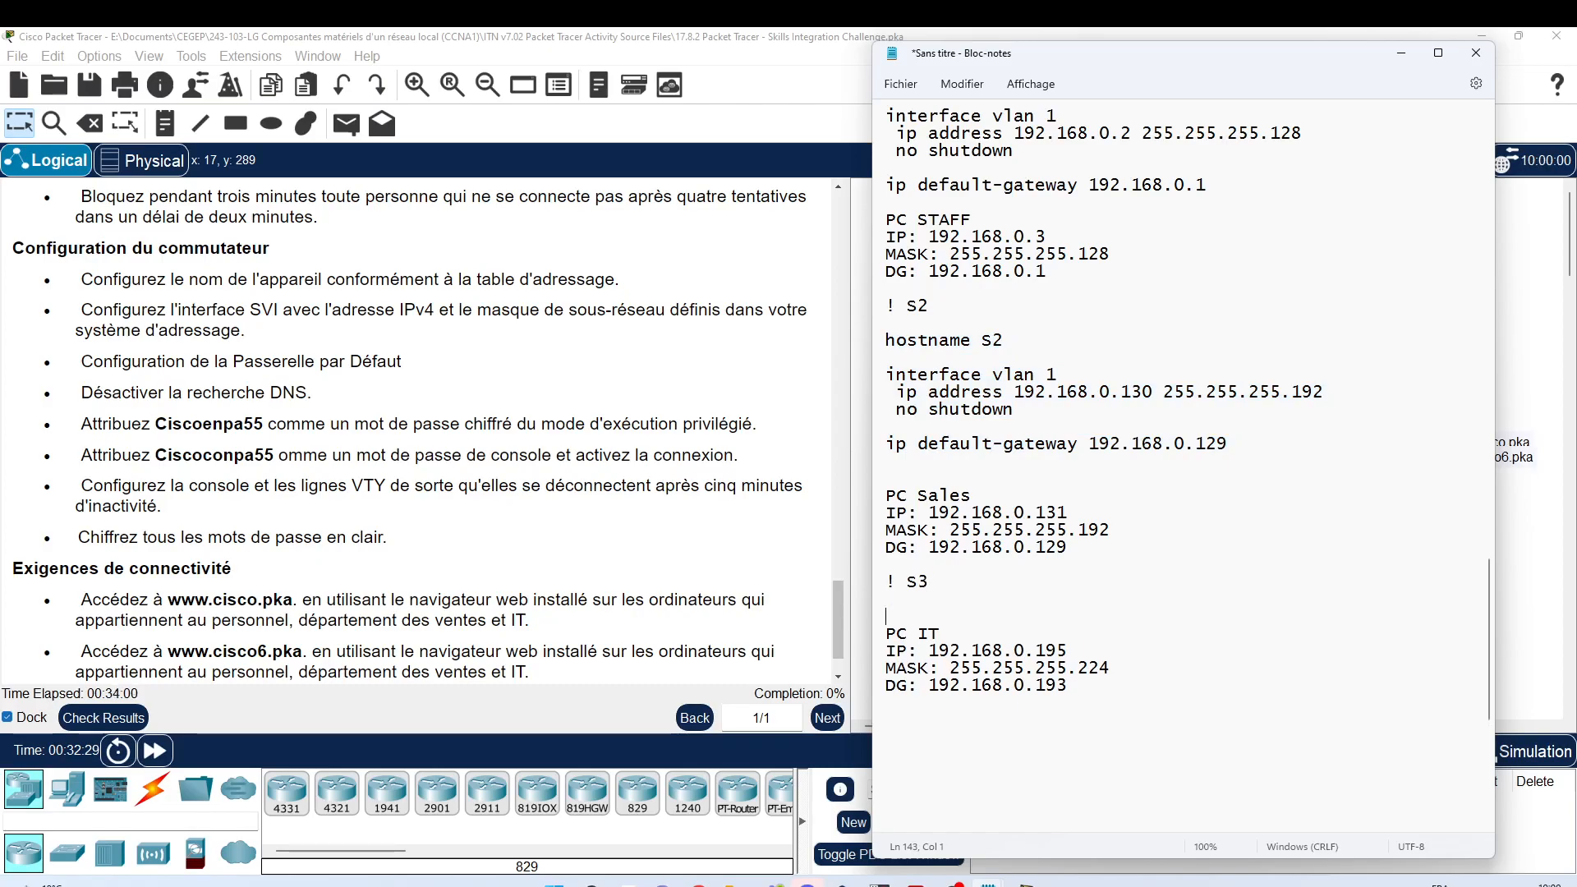
key(ctrl+v)
key(Return)
scroll(973, 532, down, 2)
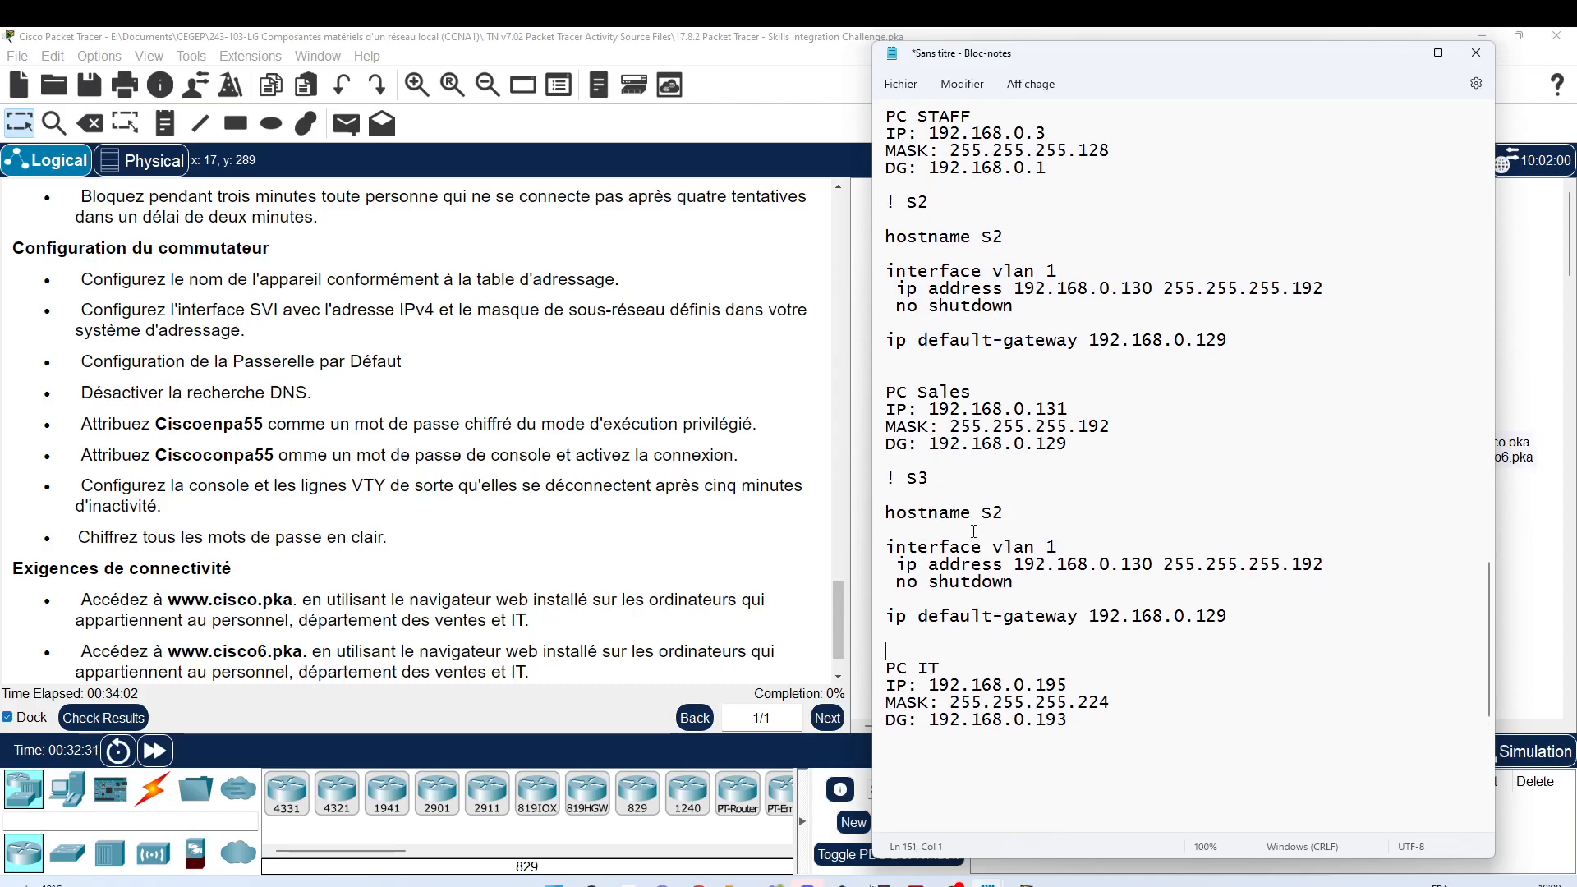
Step: Edit the S3 block: hostname S3, address 192.168.0.194, mask .224, gateway 192.168.0.193
key(Delete)
text(3)
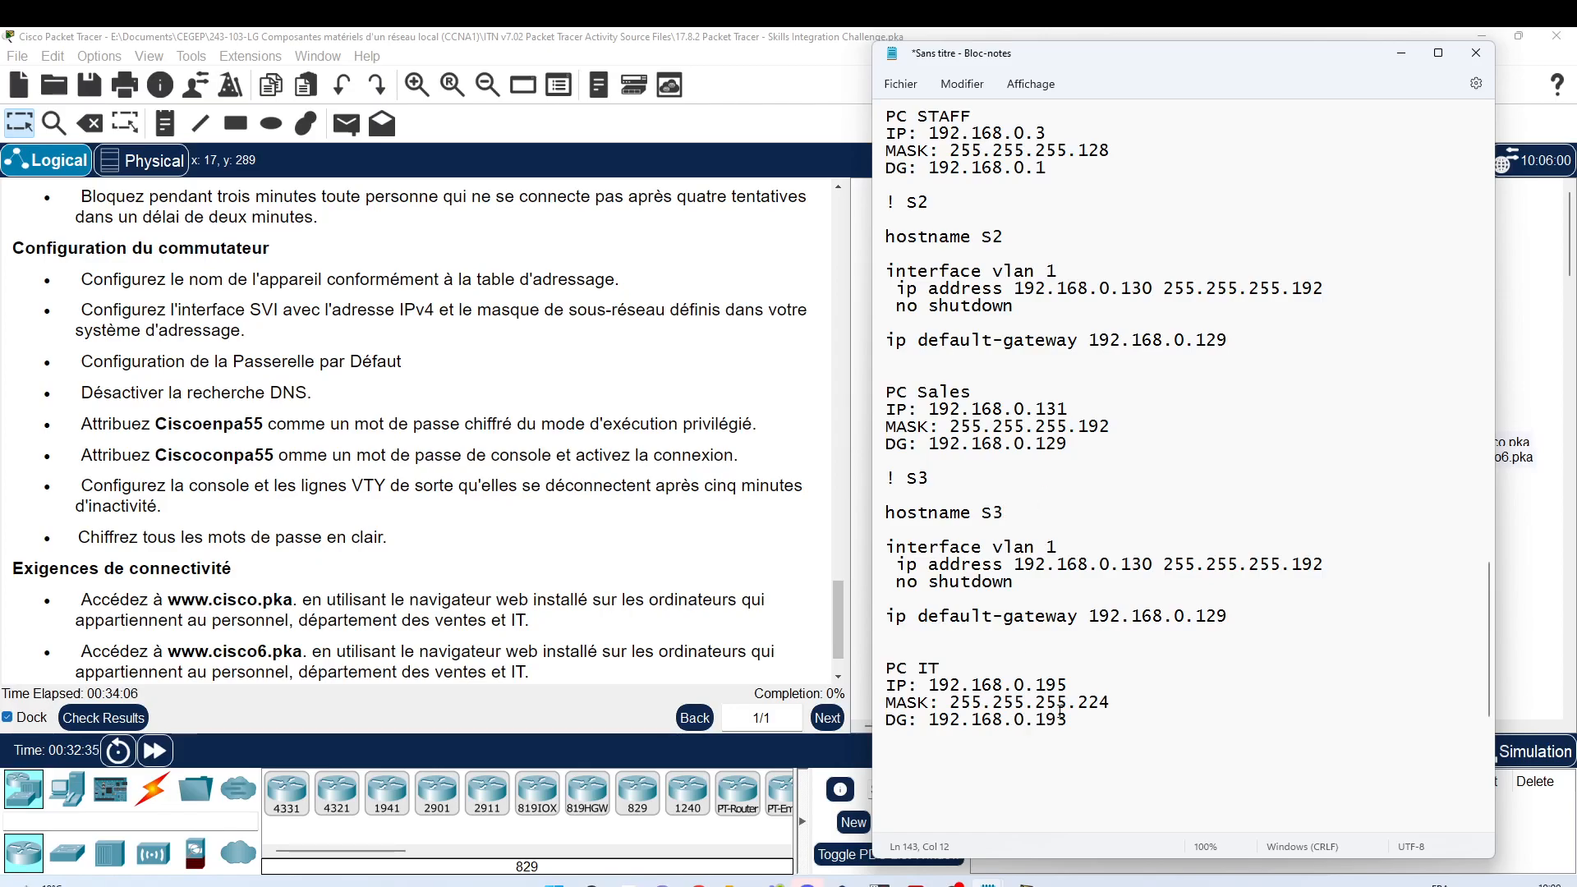
drag(1206, 615, 1235, 614)
text(93)
drag(1133, 564, 1155, 561)
text(94)
drag(1295, 566, 1328, 565)
text(224)
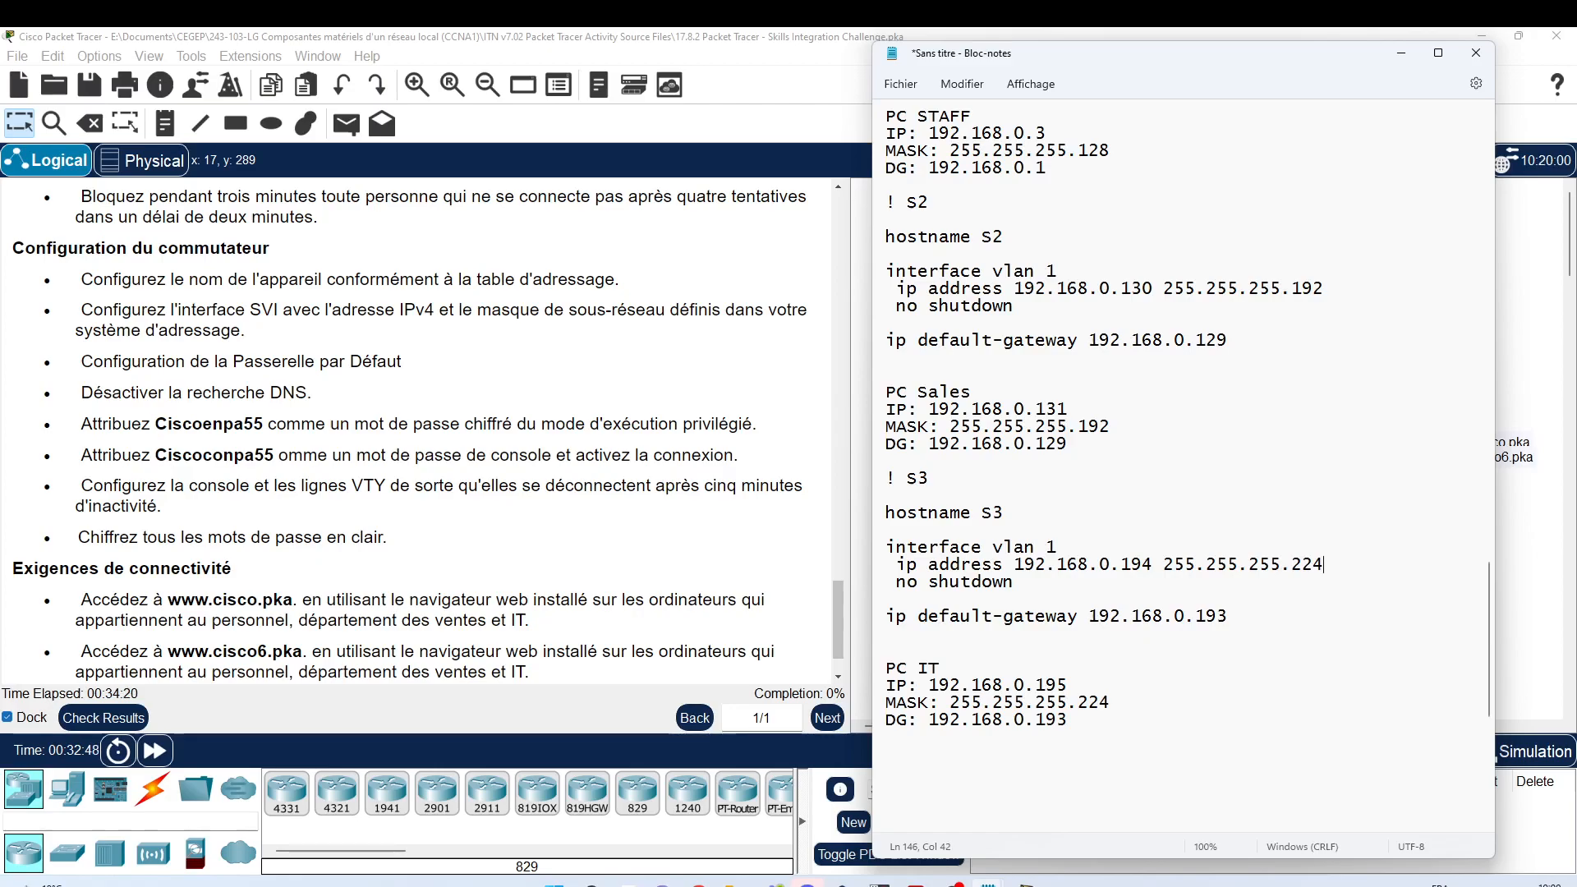
scroll(1238, 428, up, 5)
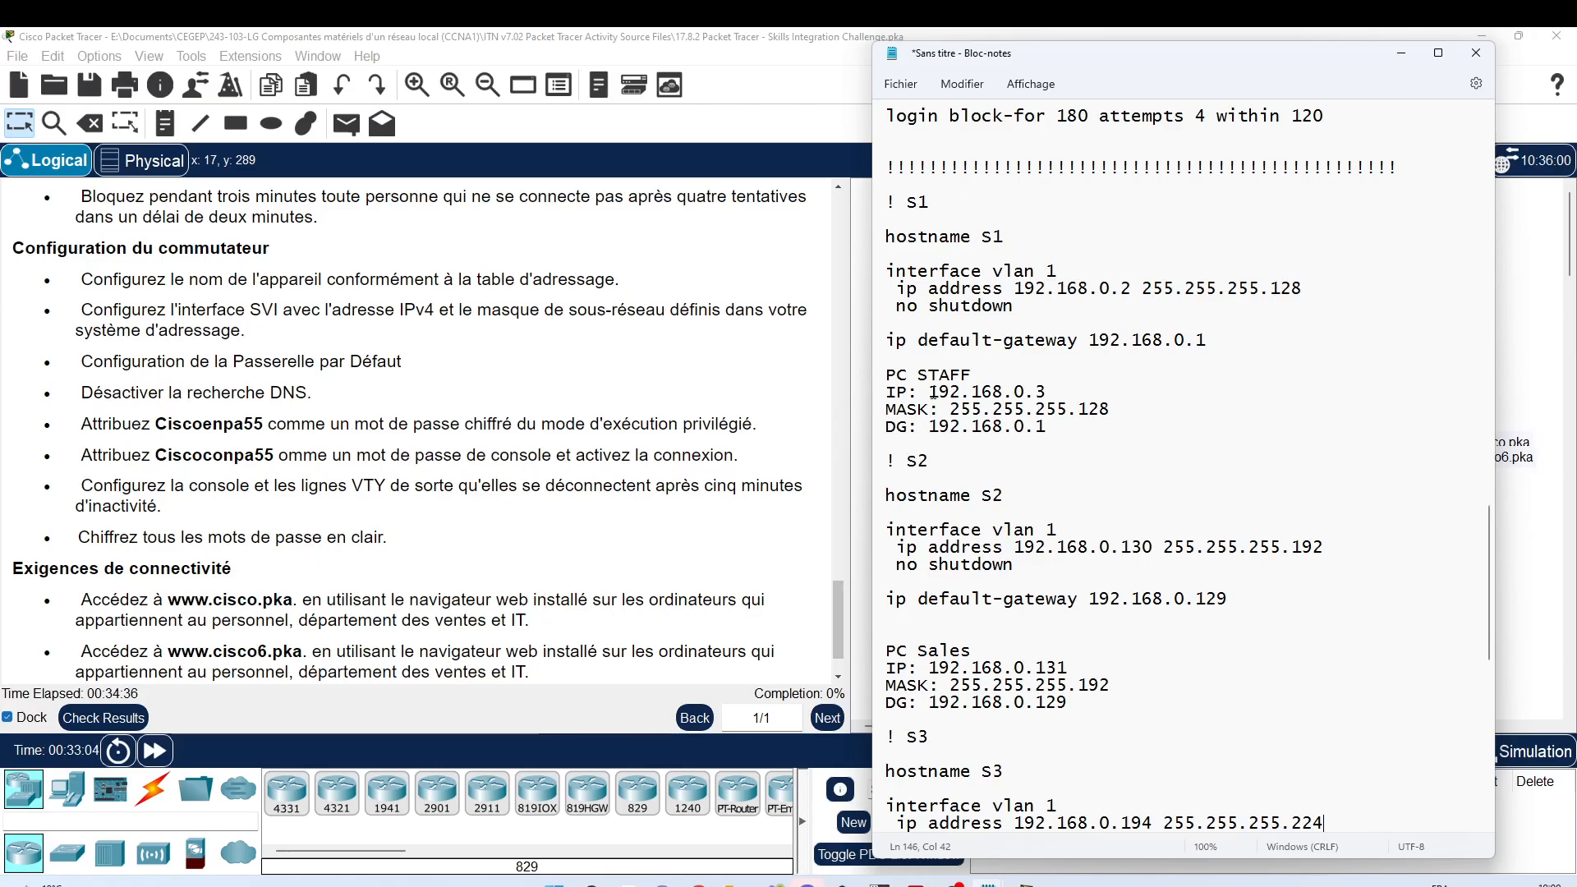
Step: Delete the PC STAFF, PC Sales and PC IT address notes and the extra blank line
drag(887, 375, 1070, 426)
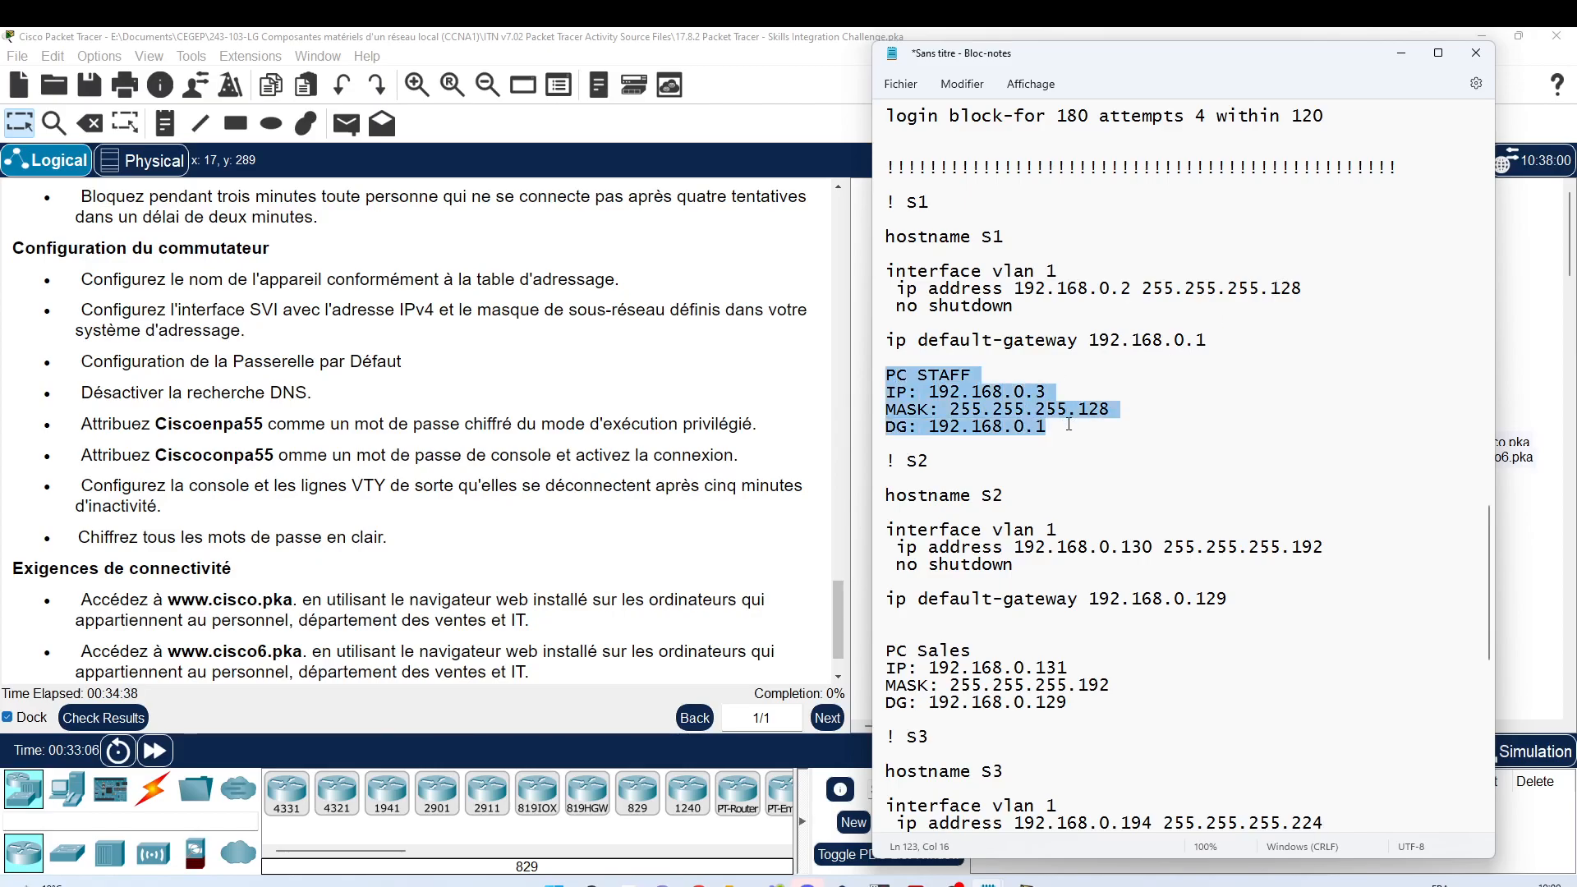
key(Delete)
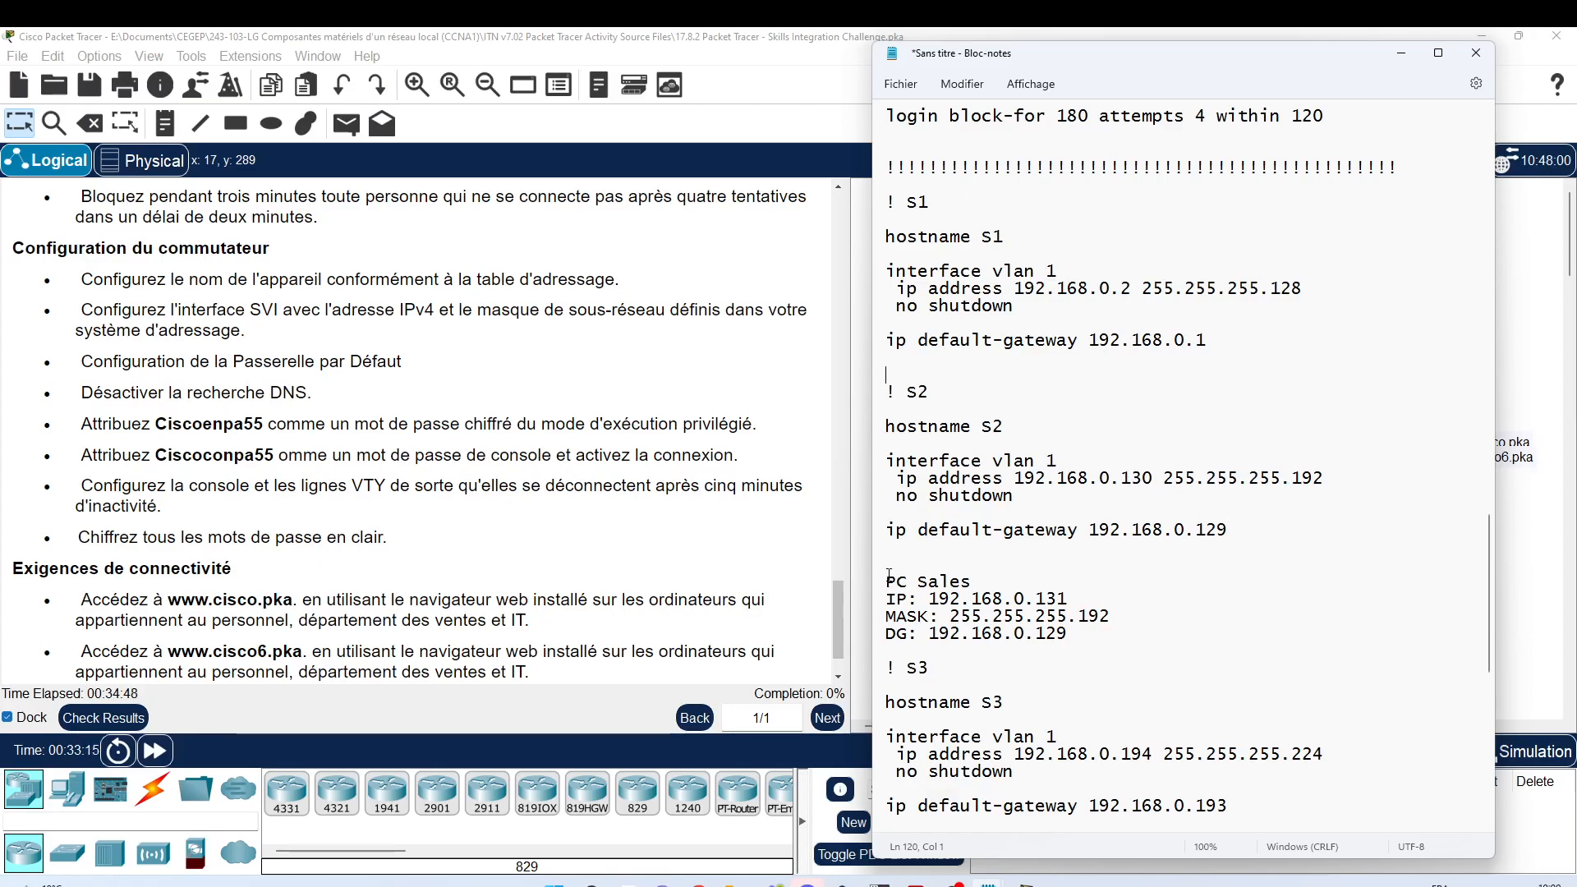
drag(888, 573, 1076, 637)
key(ctrl+x)
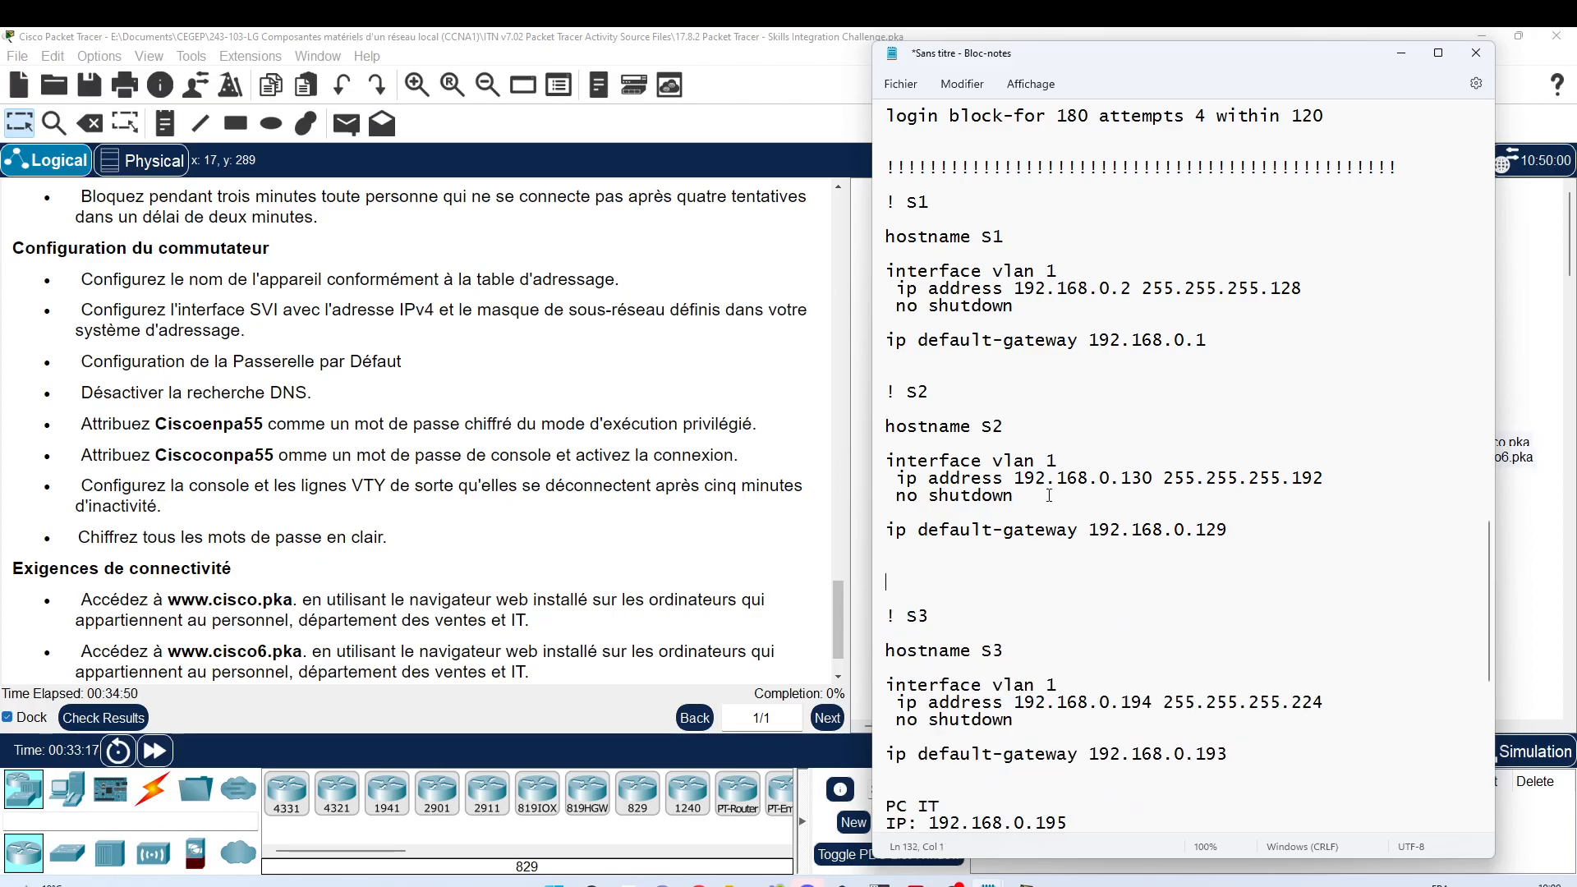
scroll(935, 385, down, 4)
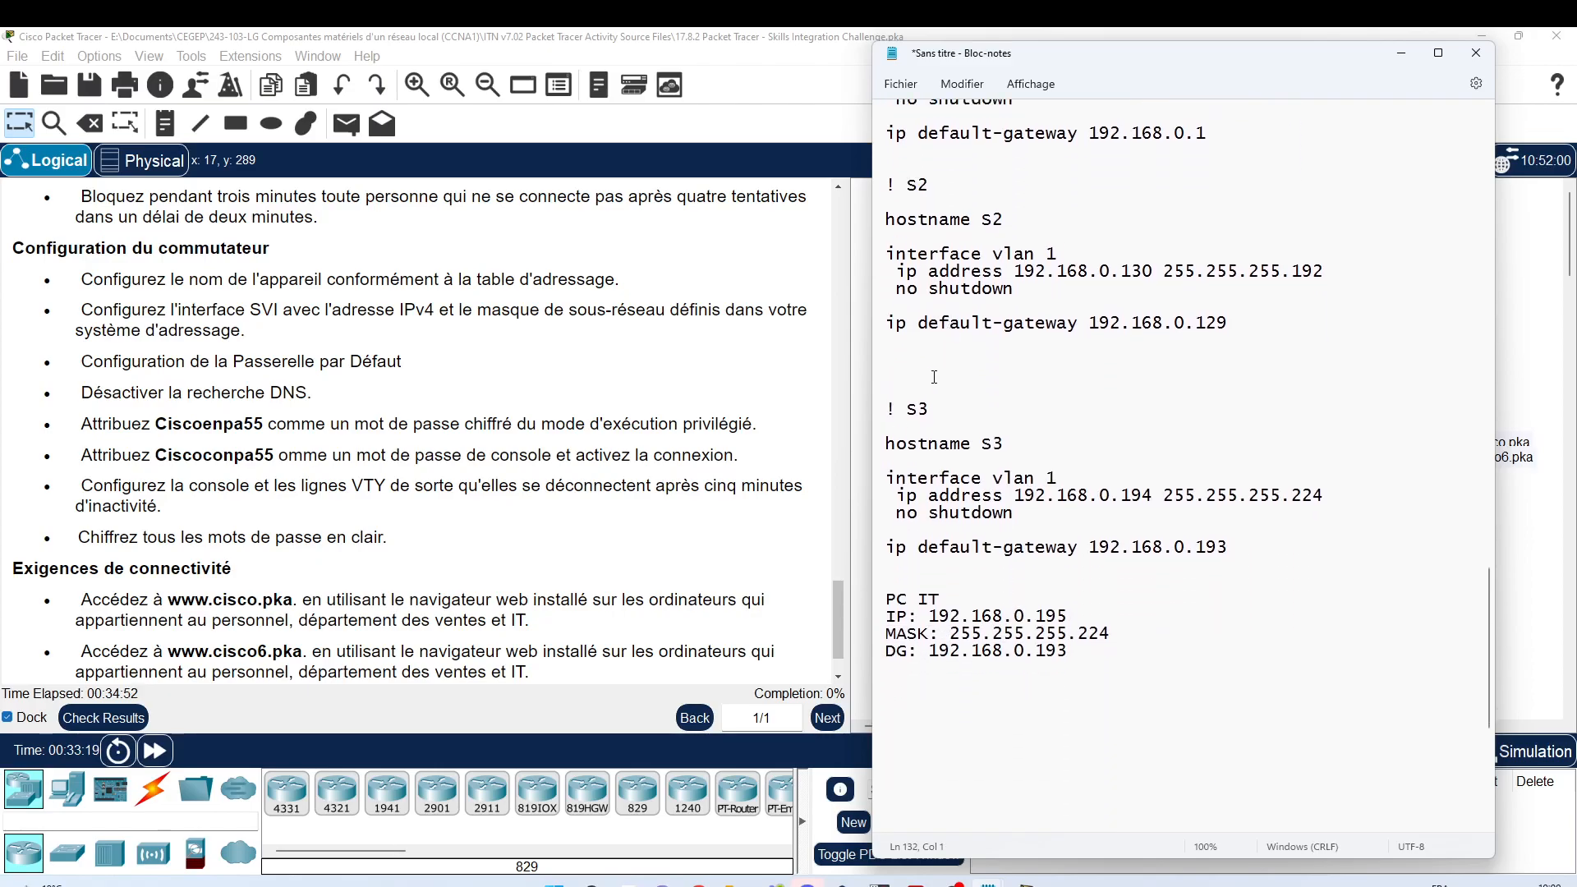
key(Delete)
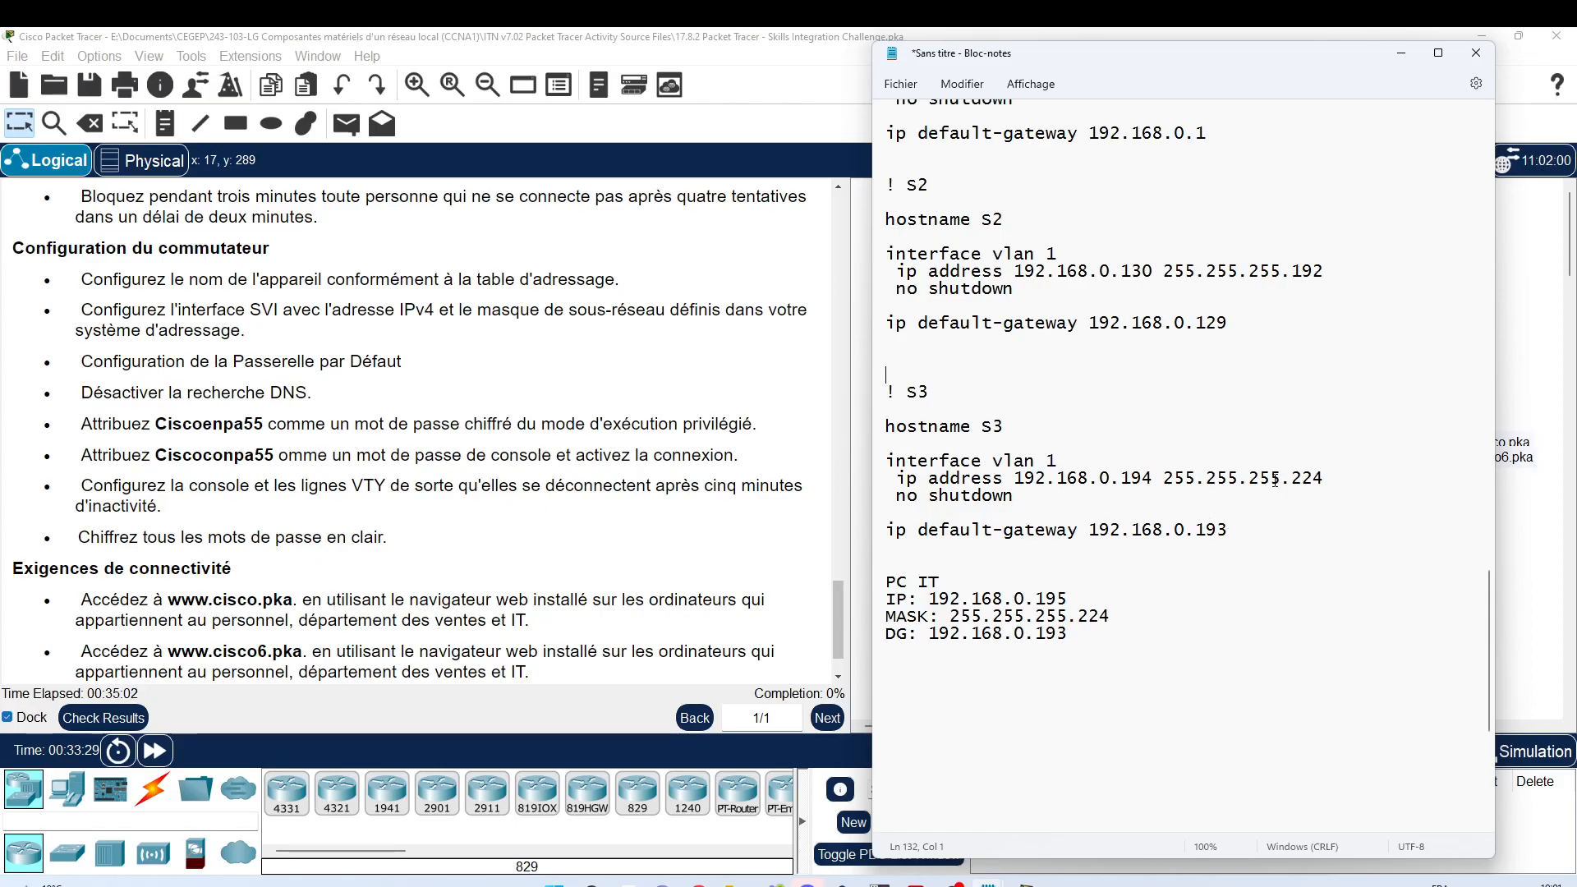
drag(880, 569, 947, 672)
key(Delete)
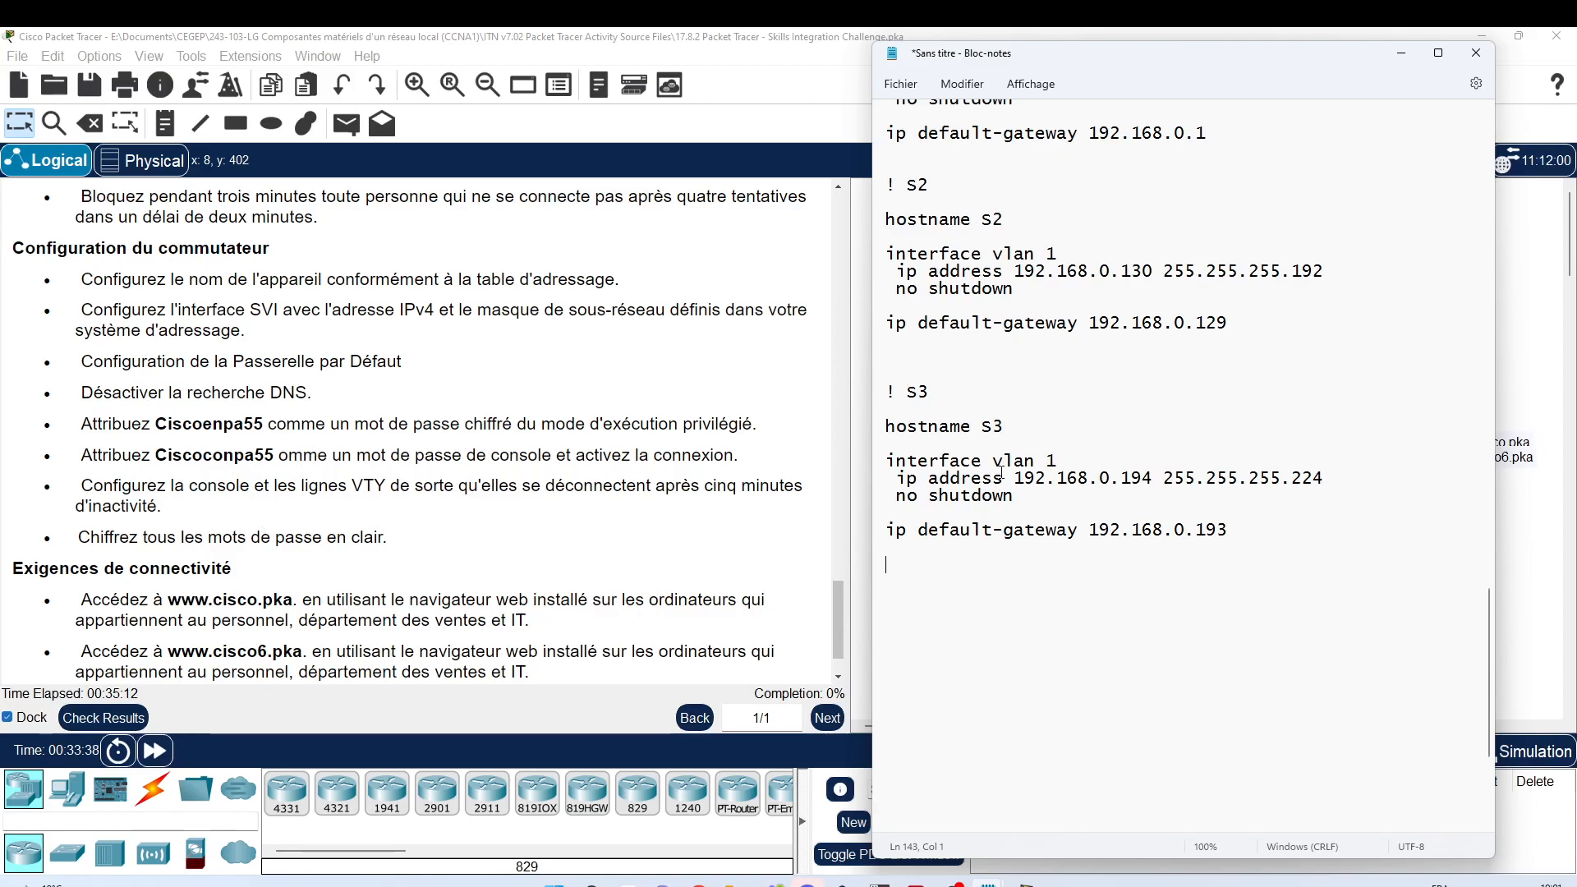
scroll(1005, 479, up, 4)
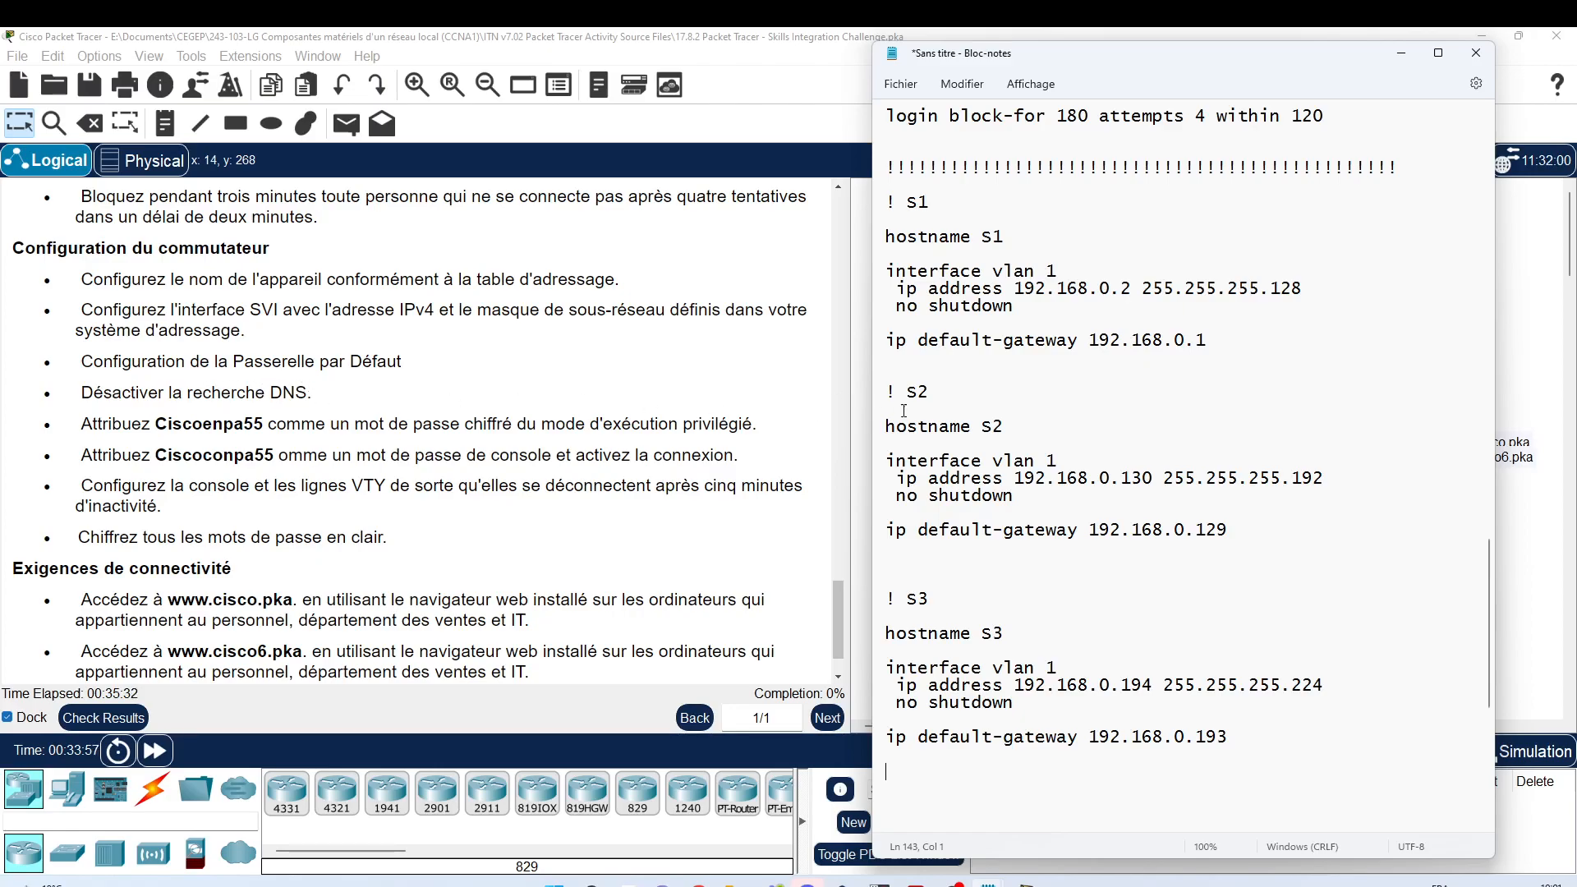
Step: Add 'no ip domain-lookup' below S1's default gateway line, followed by a blank line
key(Return)
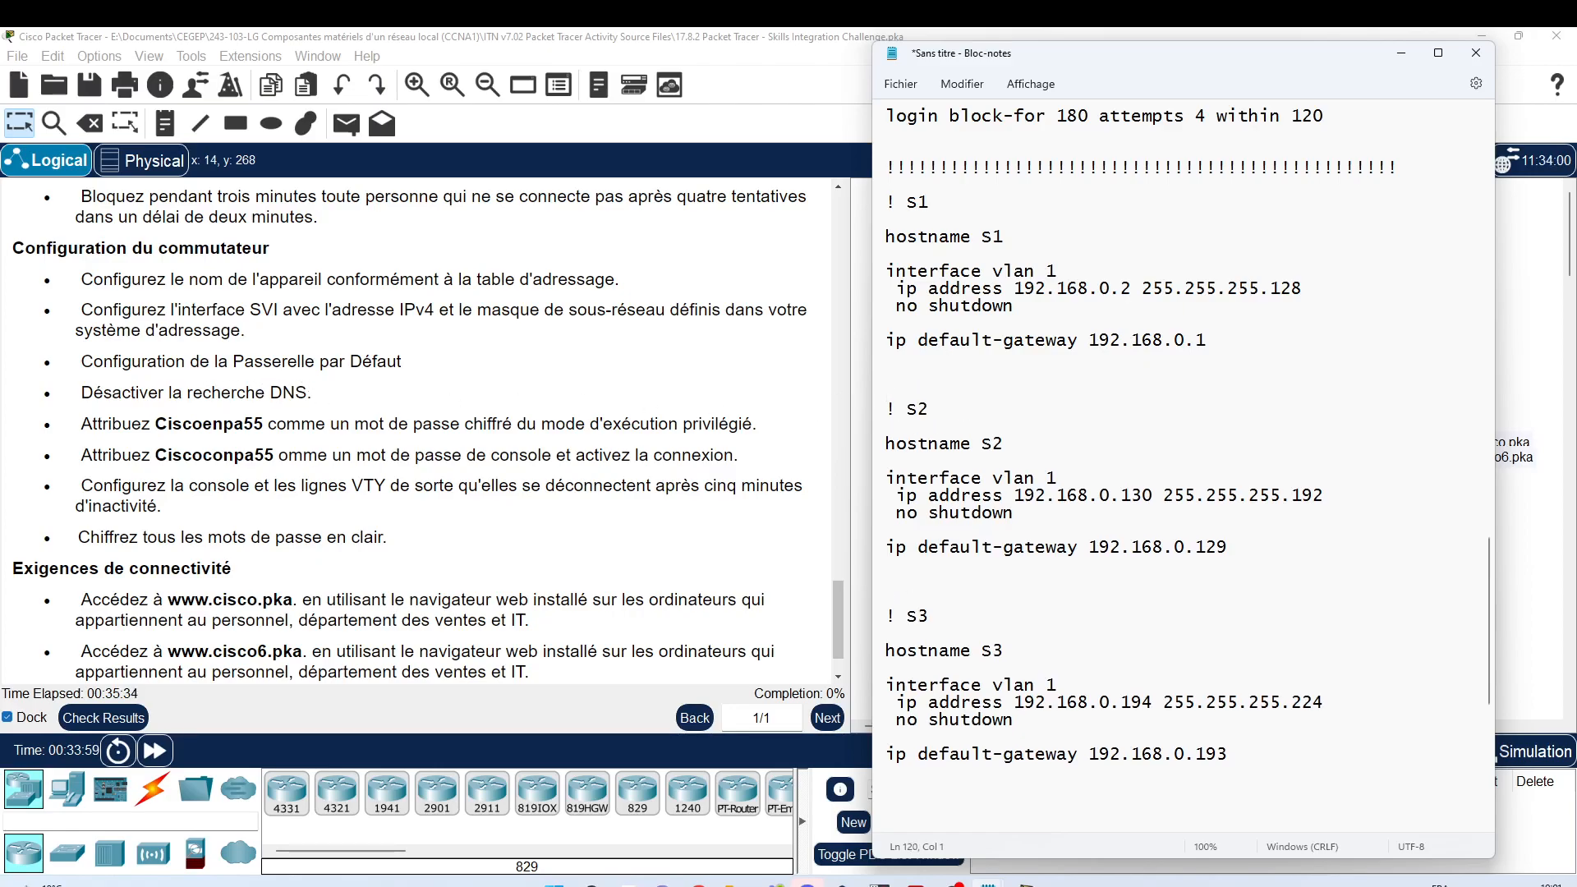
text(no ip domain)
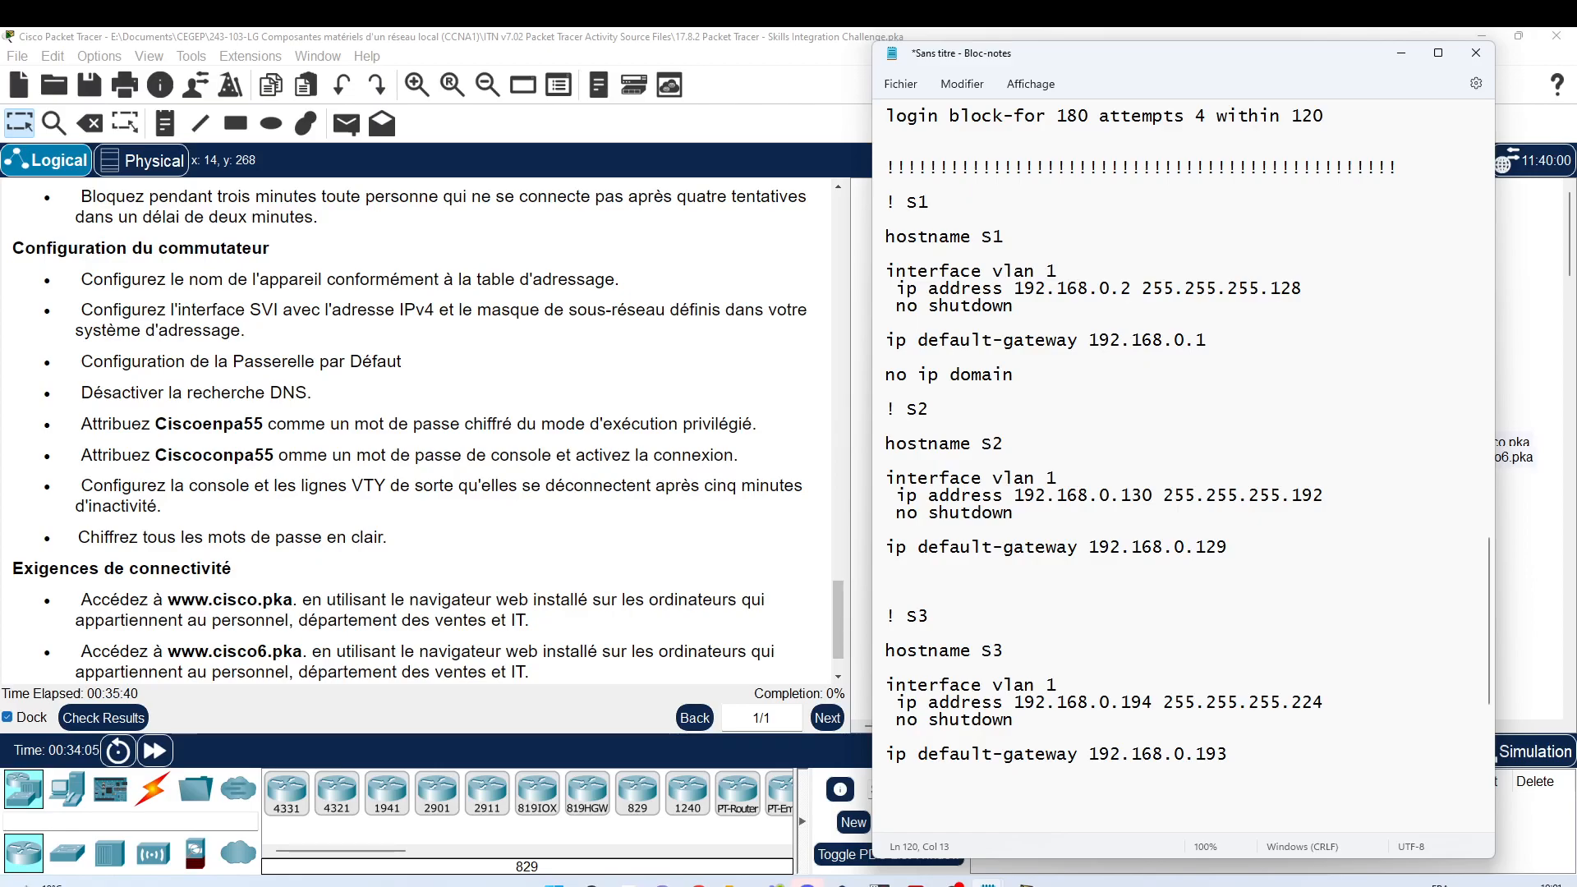
text(-lookup)
key(shift+End)
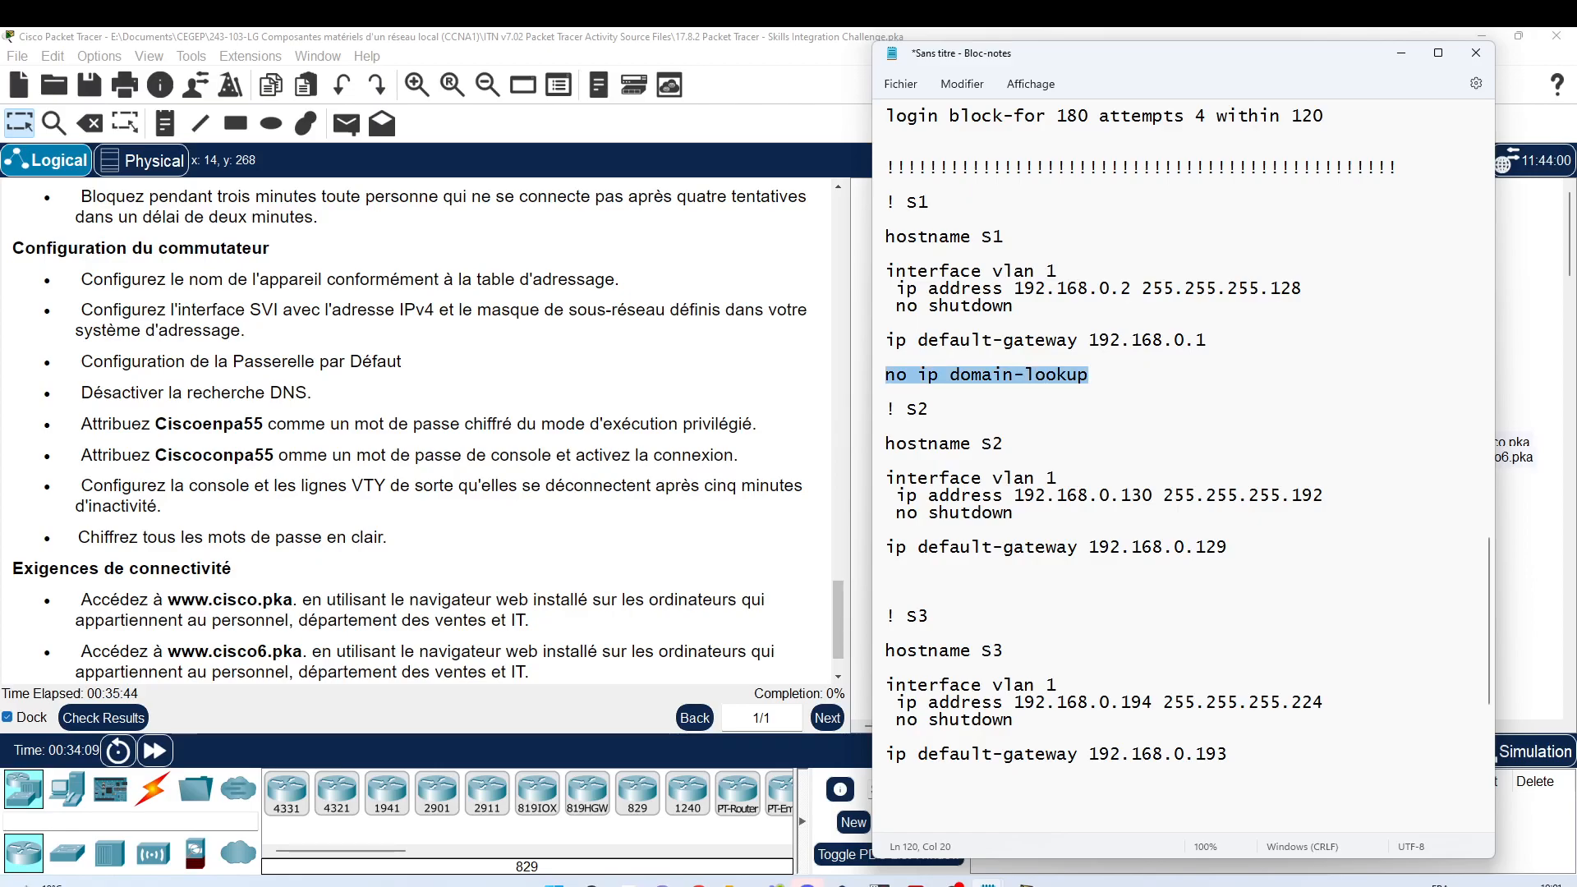
key(Right)
key(Return)
key(Return)
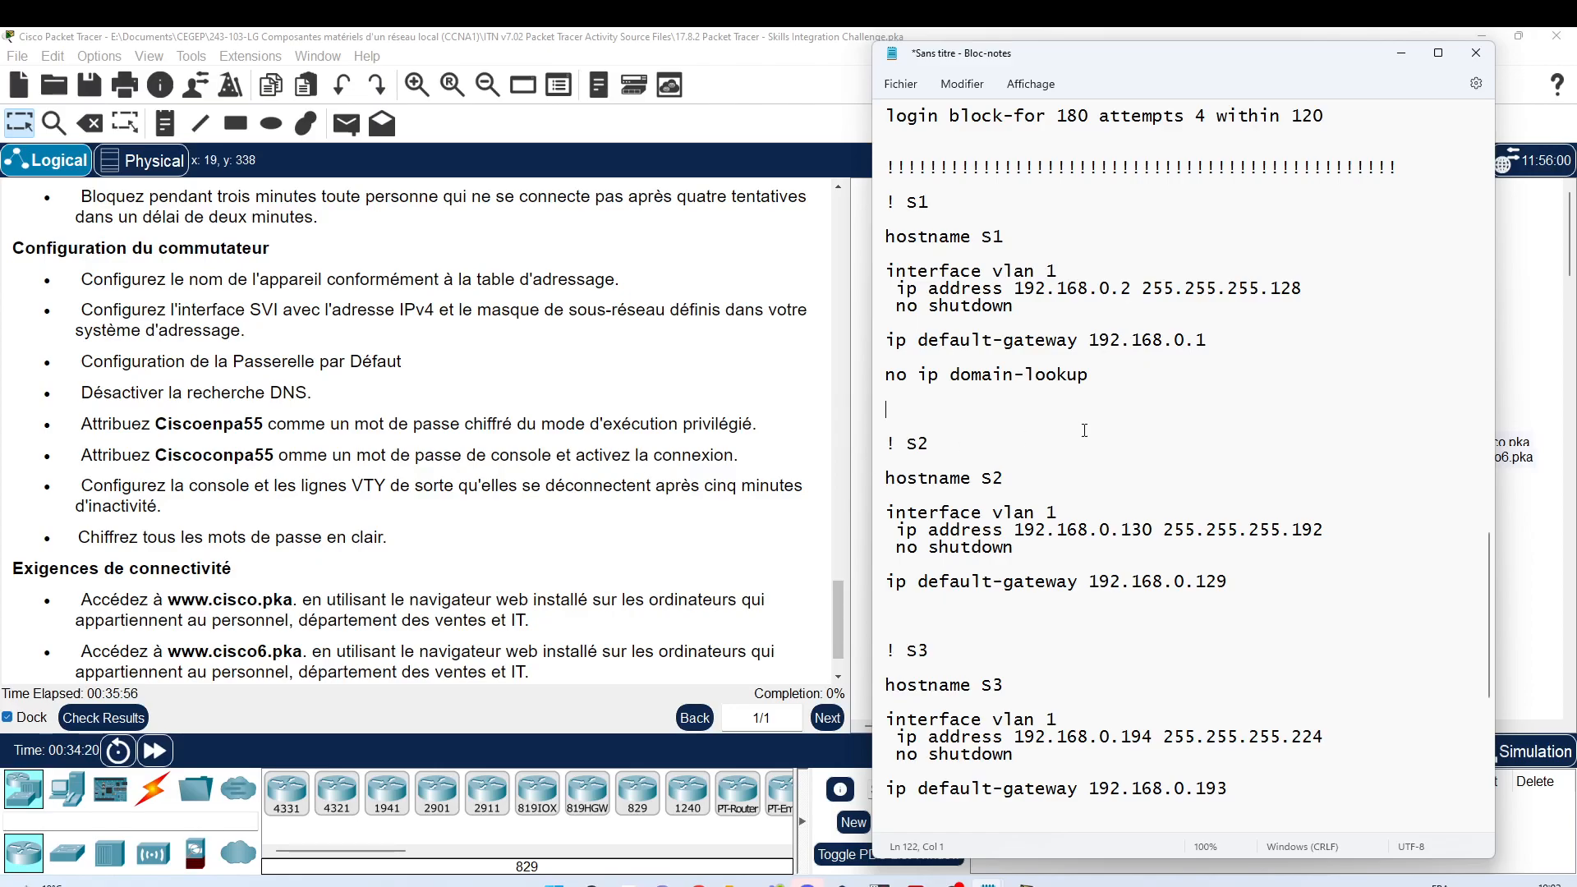
scroll(1084, 431, up, 8)
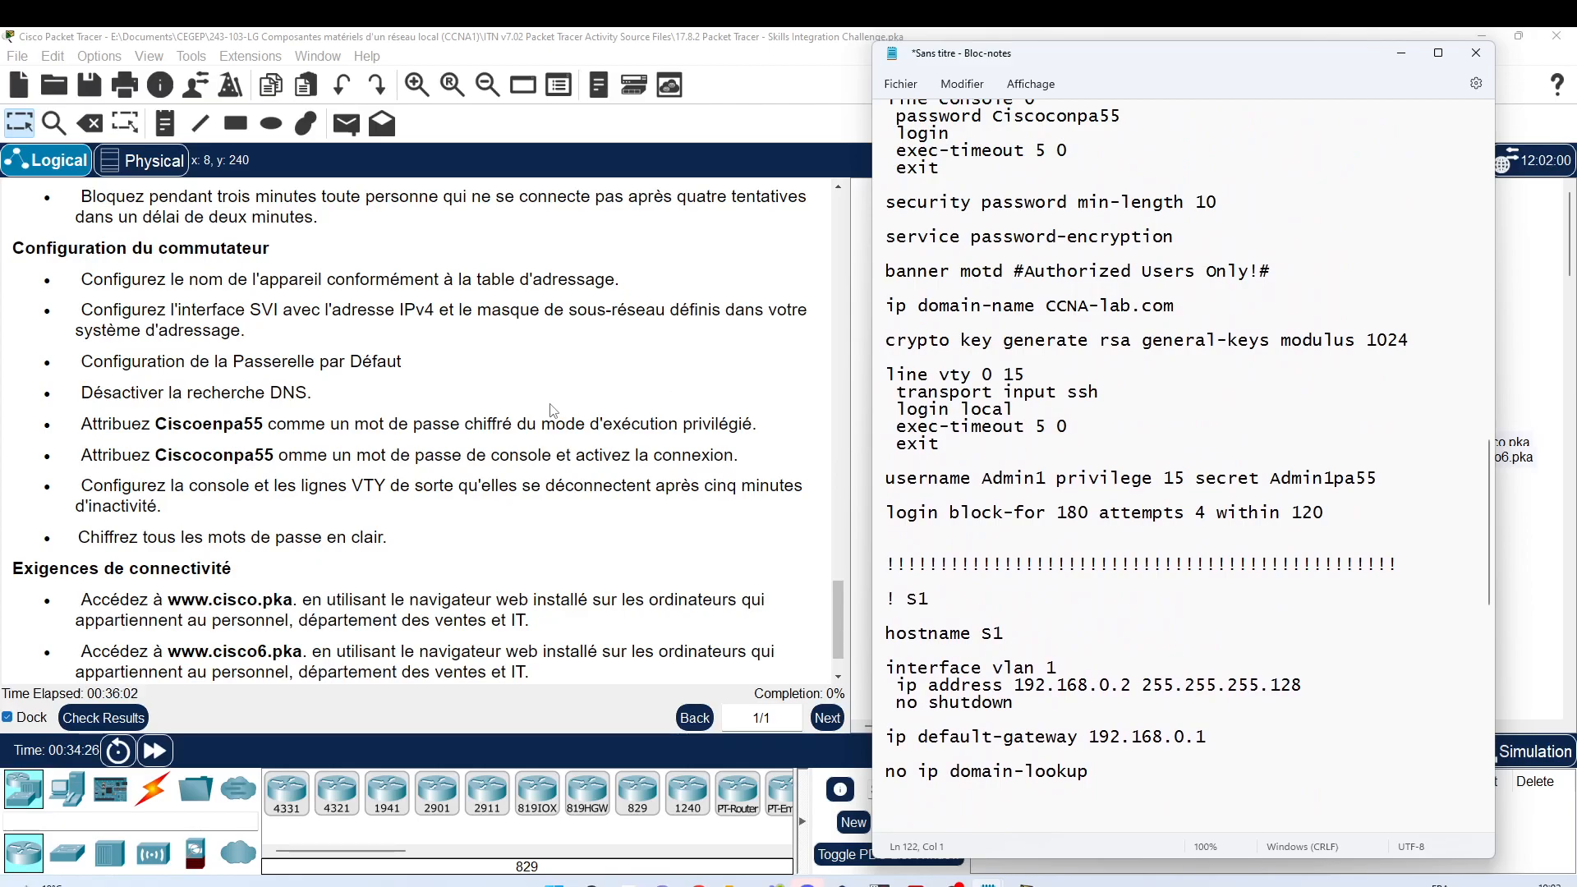
Step: Copy R1's enable secret and console 0 password lines into S1 after no ip domain-lookup
scroll(920, 340, up, 1)
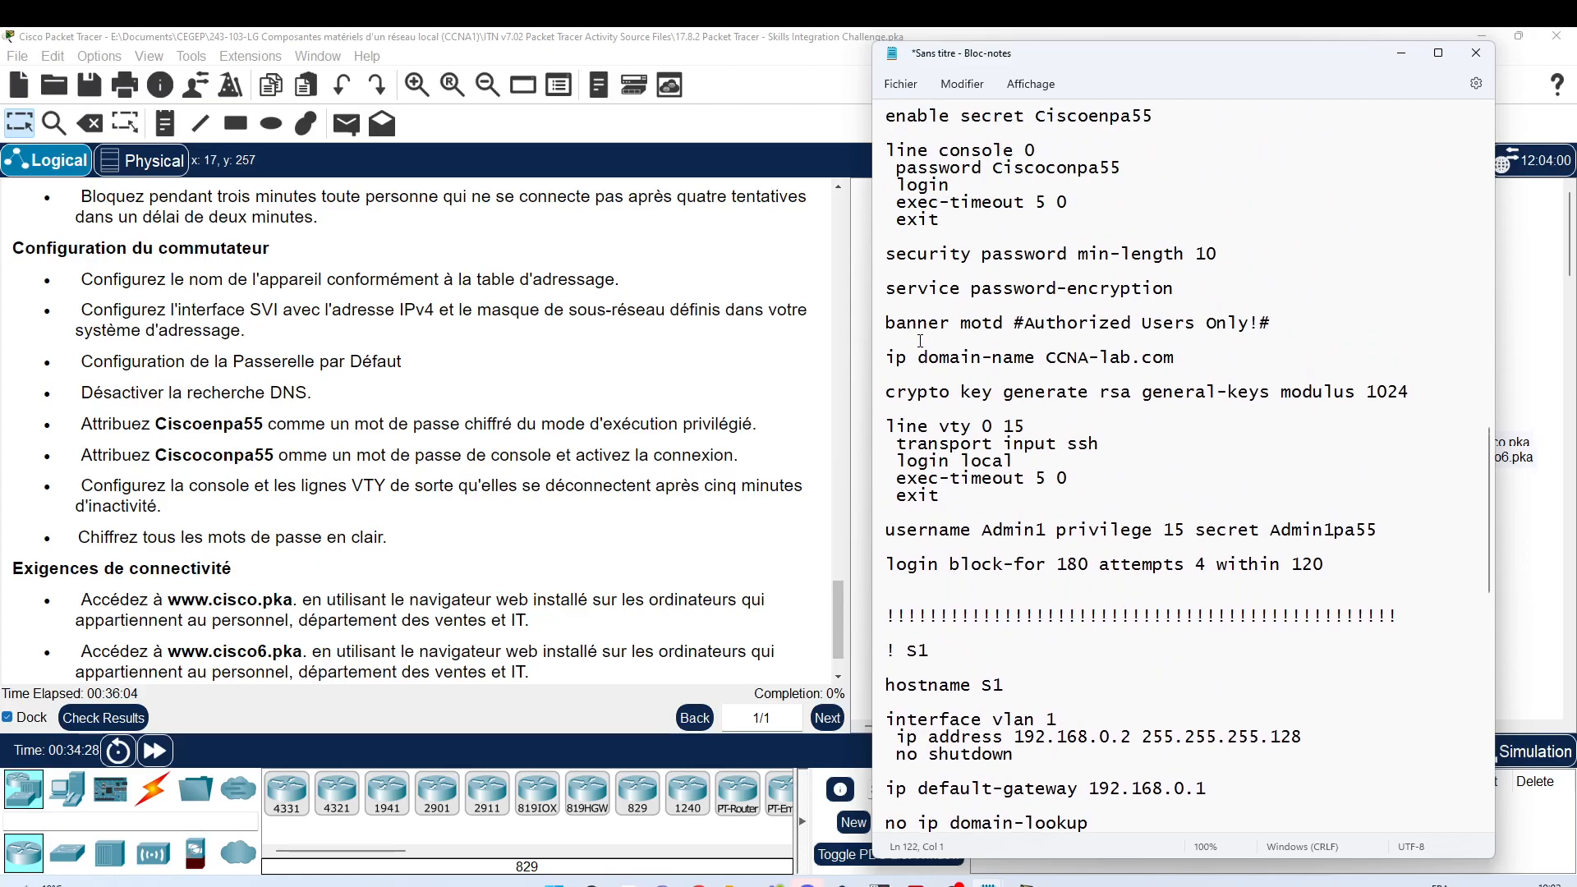
scroll(920, 340, up, 3)
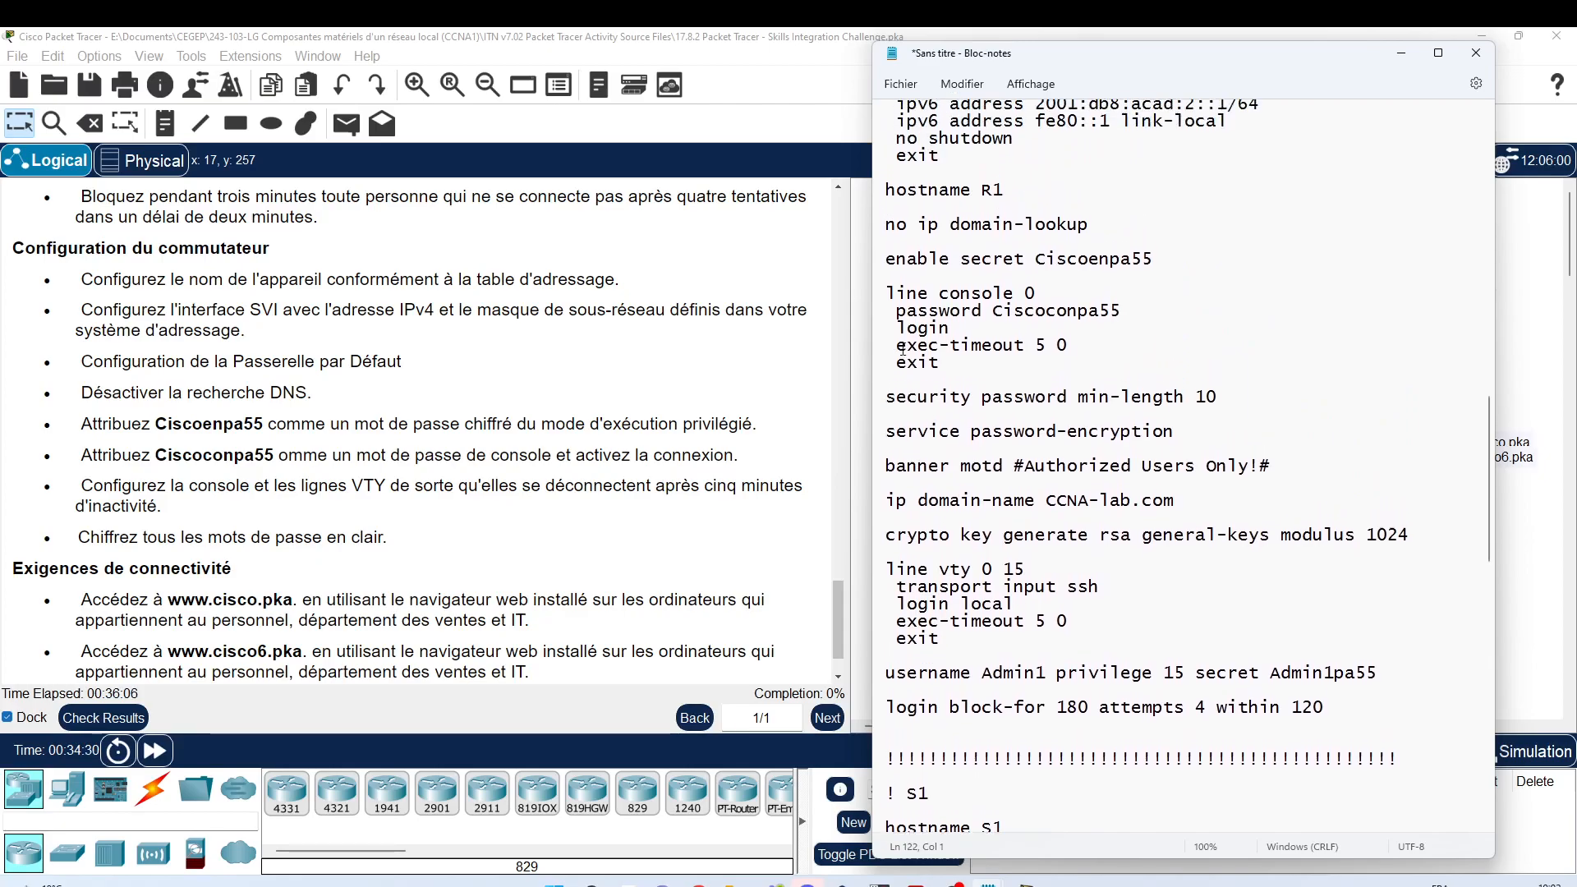
scroll(902, 348, up, 9)
scroll(903, 347, down, 4)
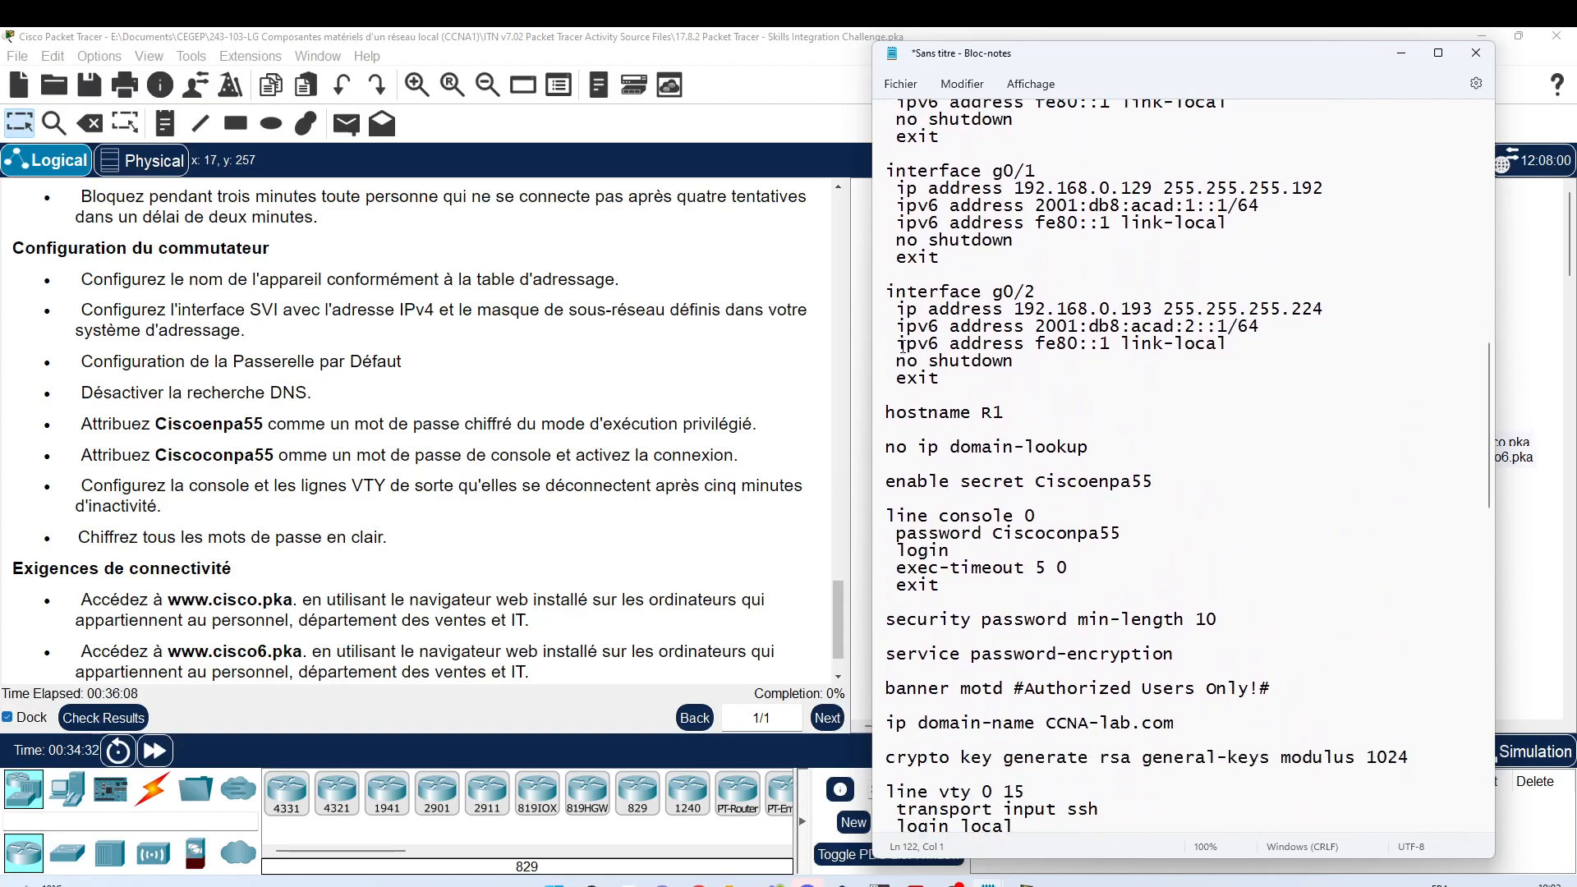
scroll(903, 346, down, 5)
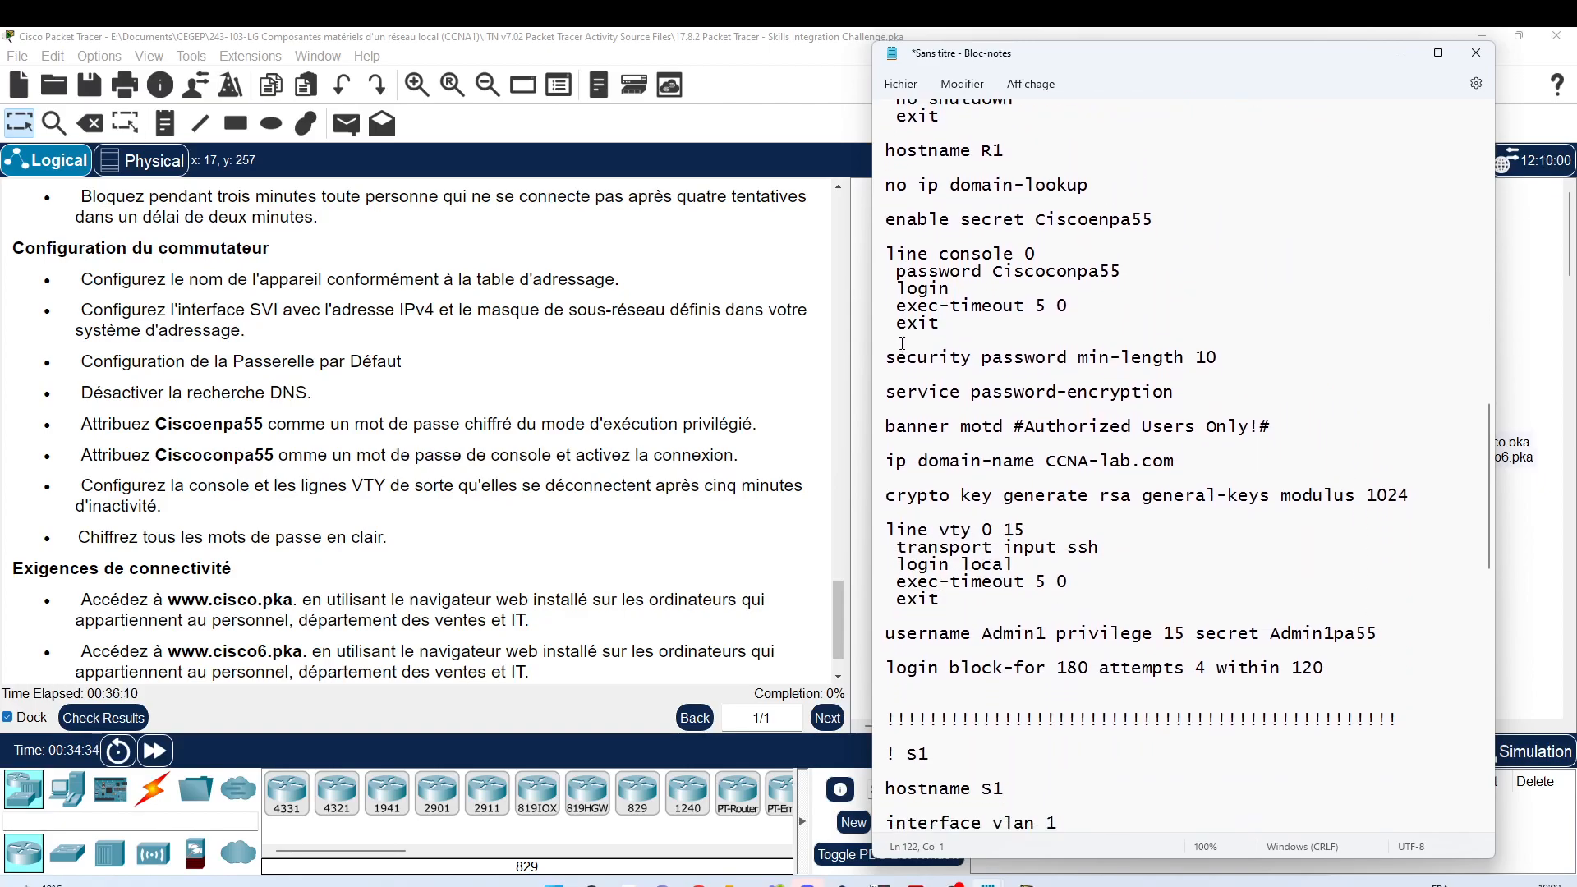
scroll(903, 343, up, 1)
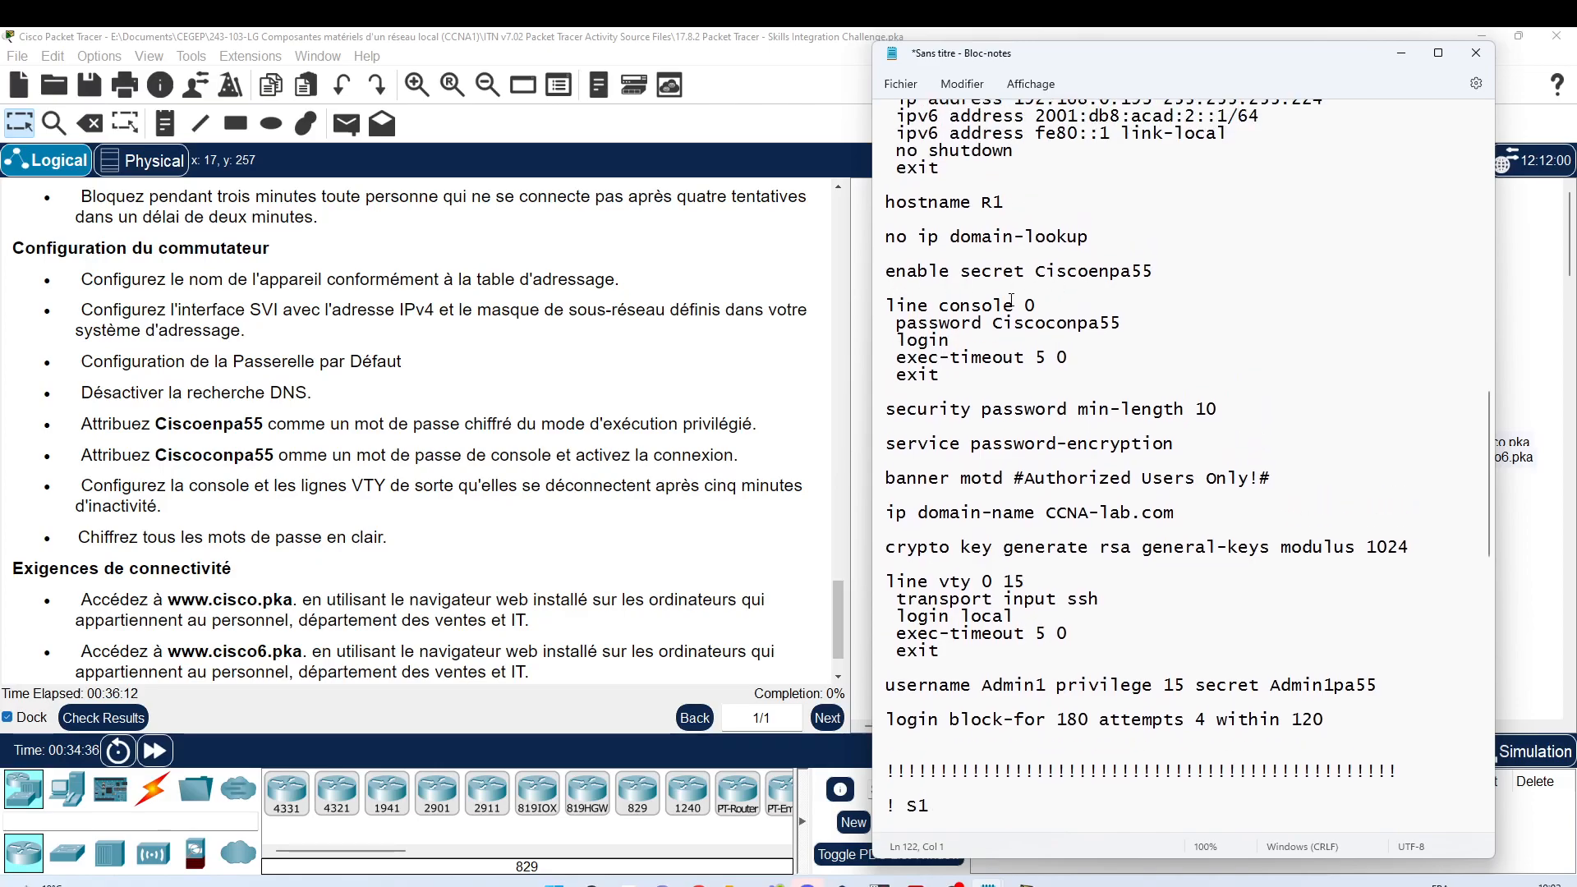
drag(886, 271, 890, 384)
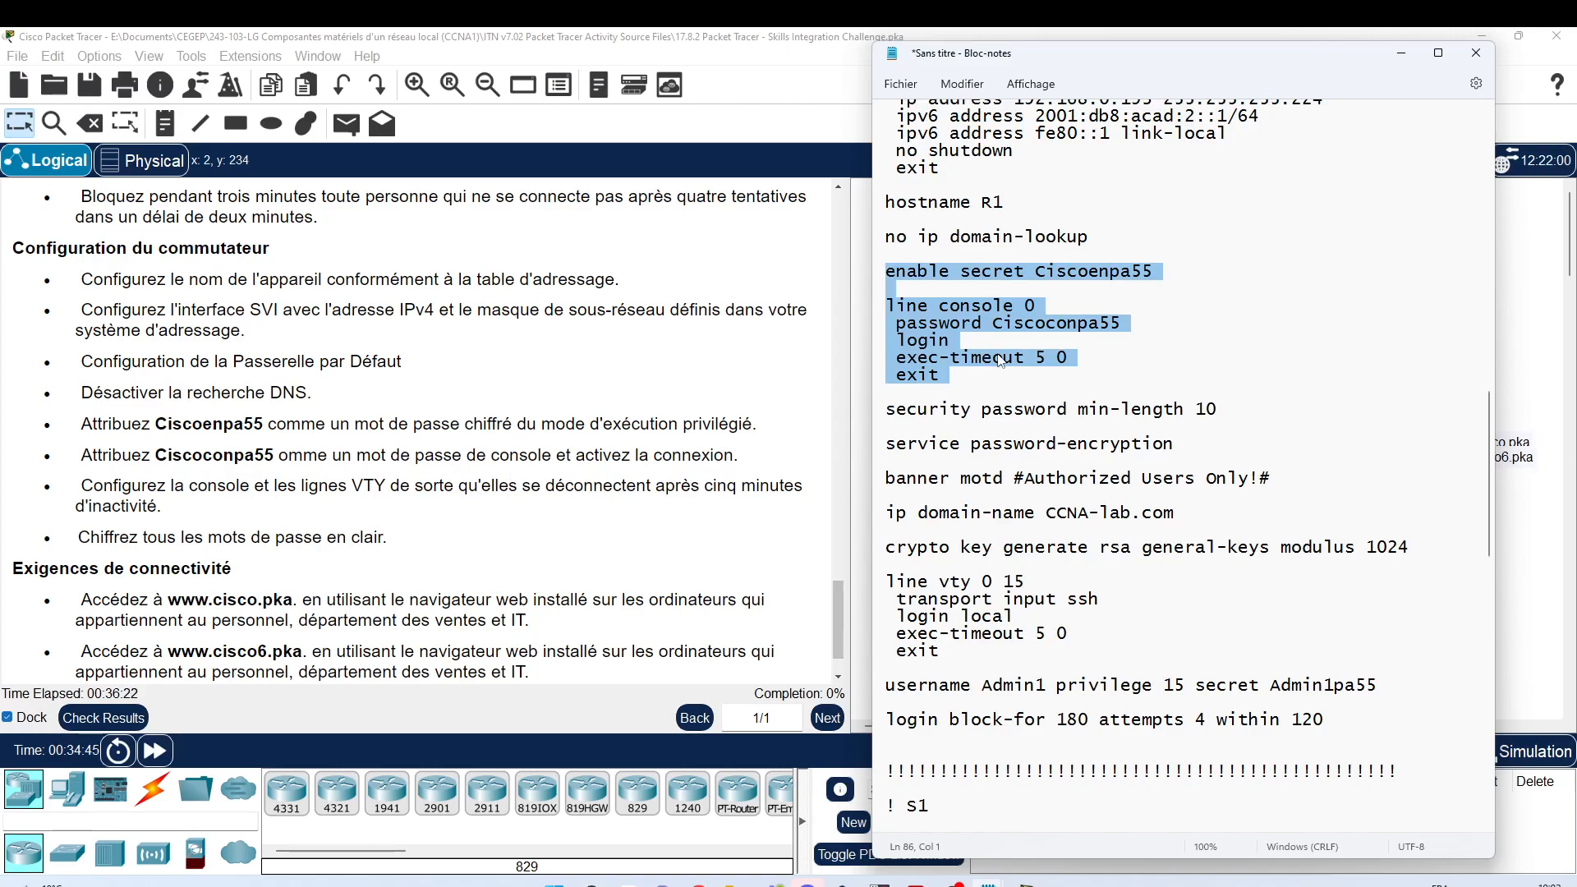
scroll(1017, 351, down, 3)
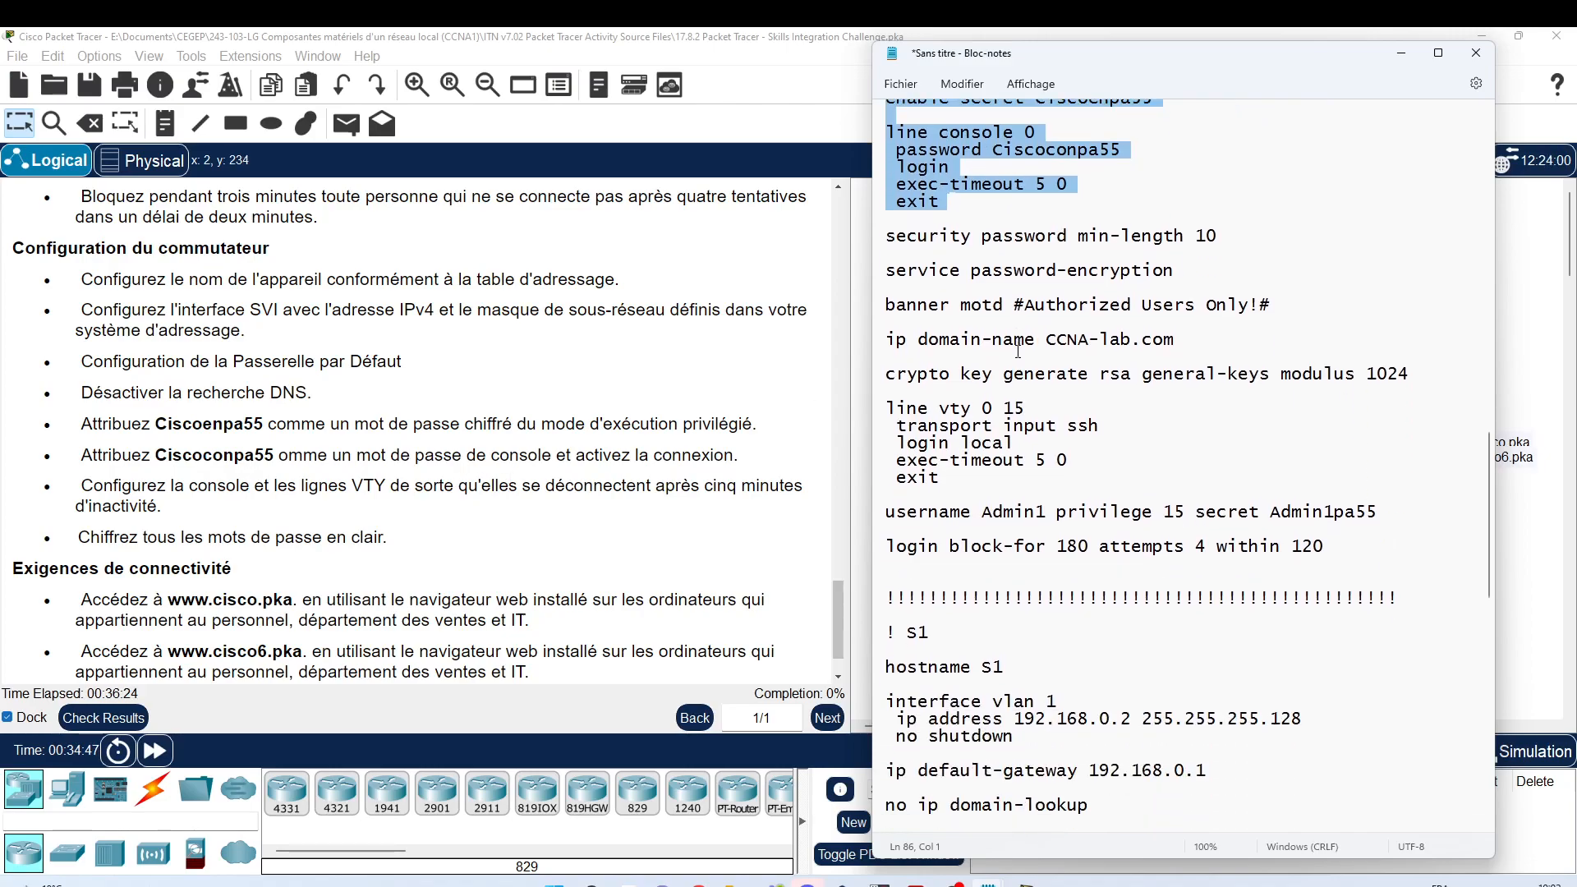
scroll(1018, 352, down, 5)
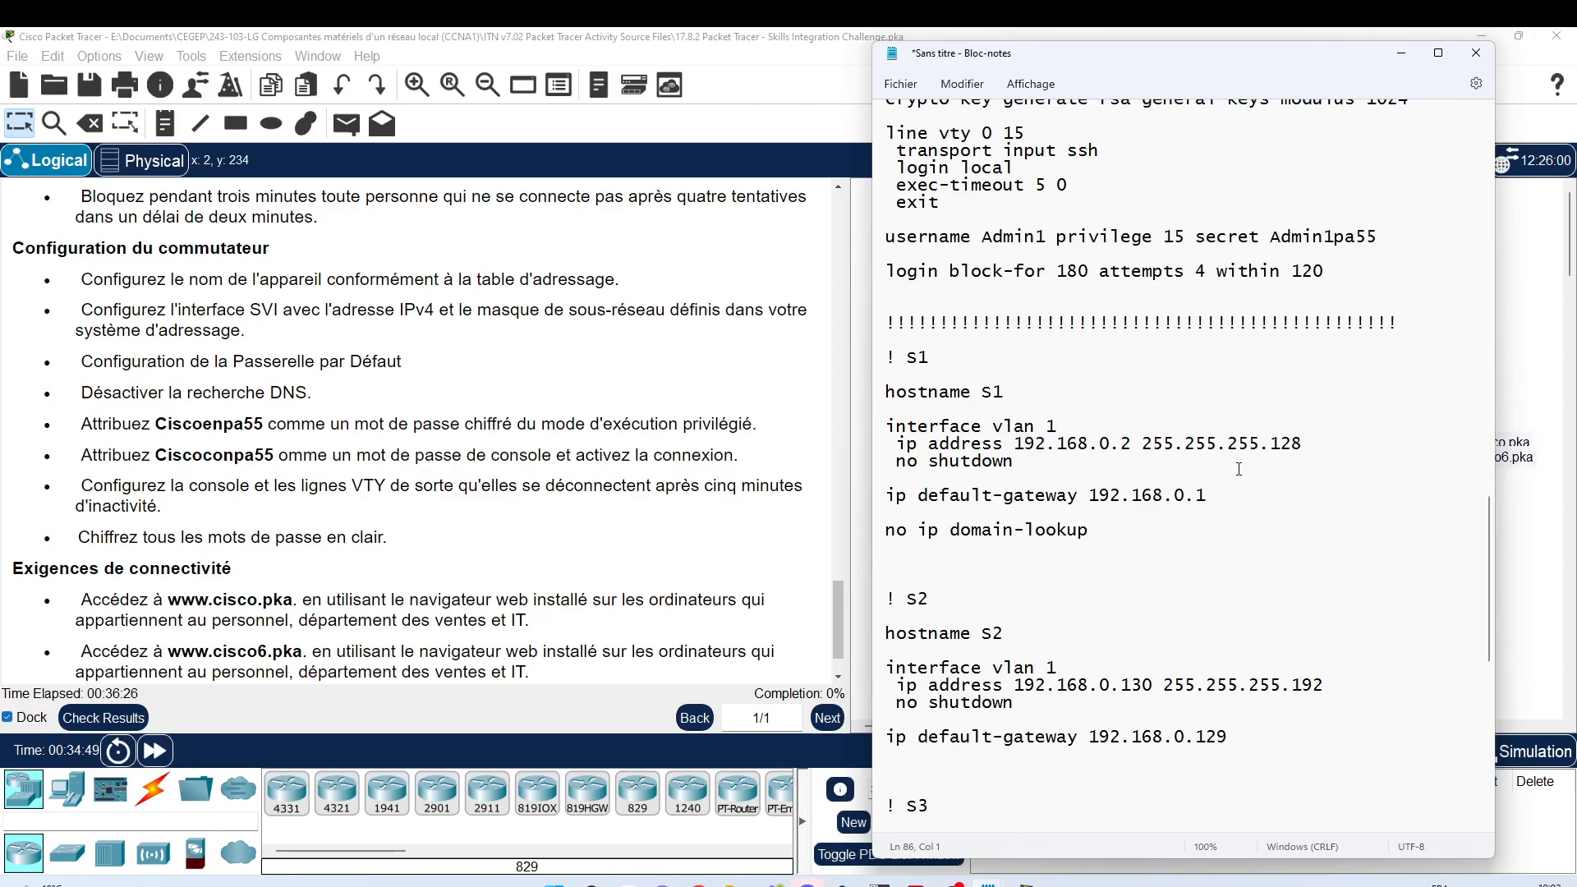
click(898, 563)
key(ctrl+v)
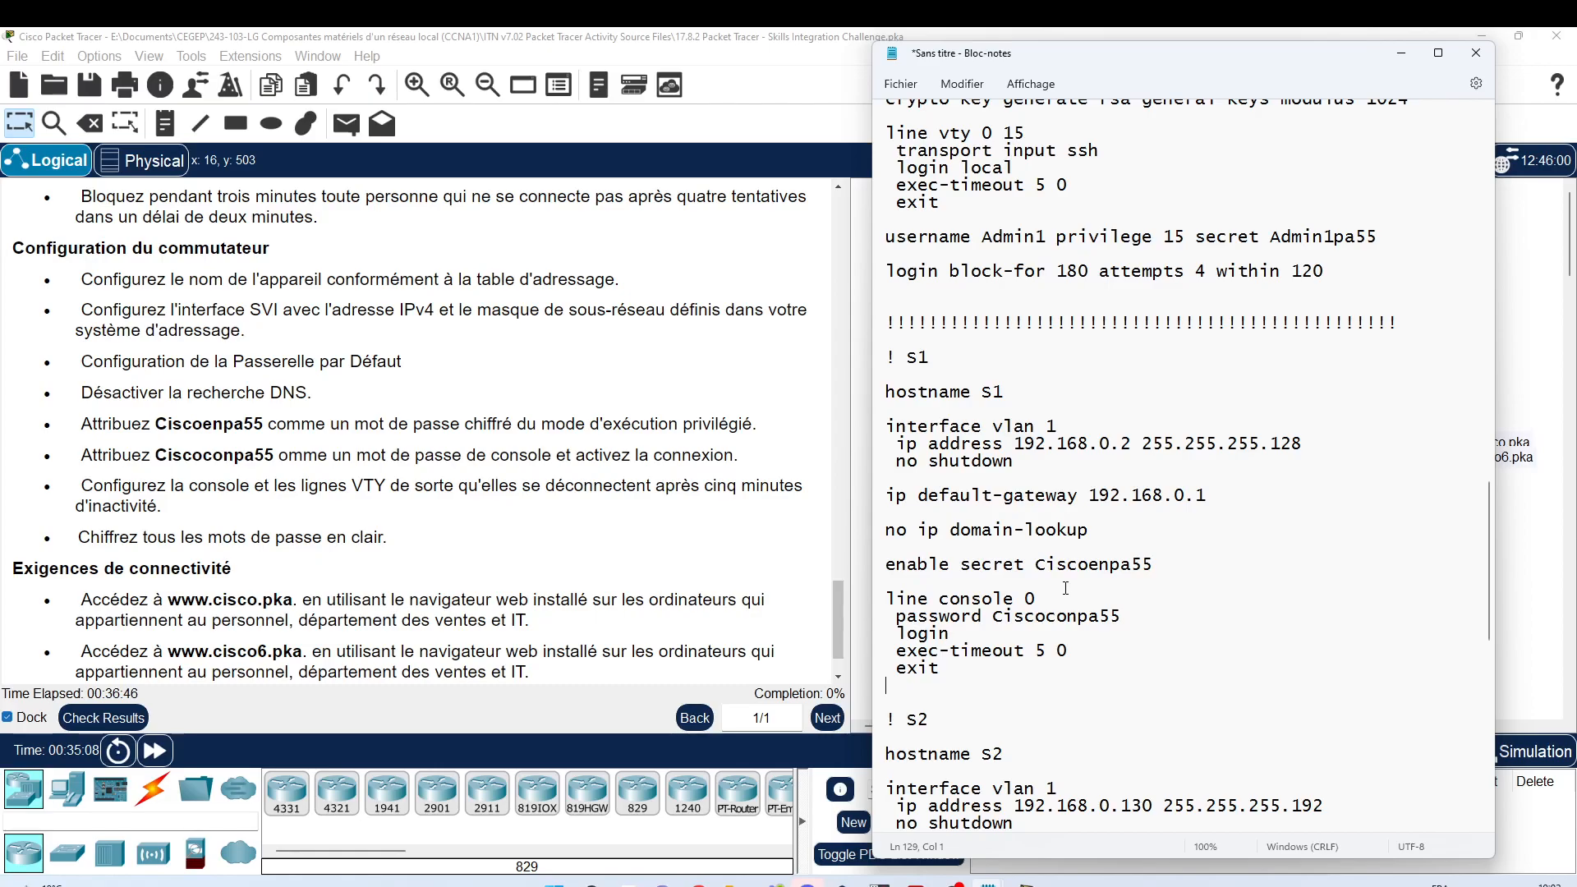
scroll(1061, 580, up, 4)
scroll(1059, 568, up, 1)
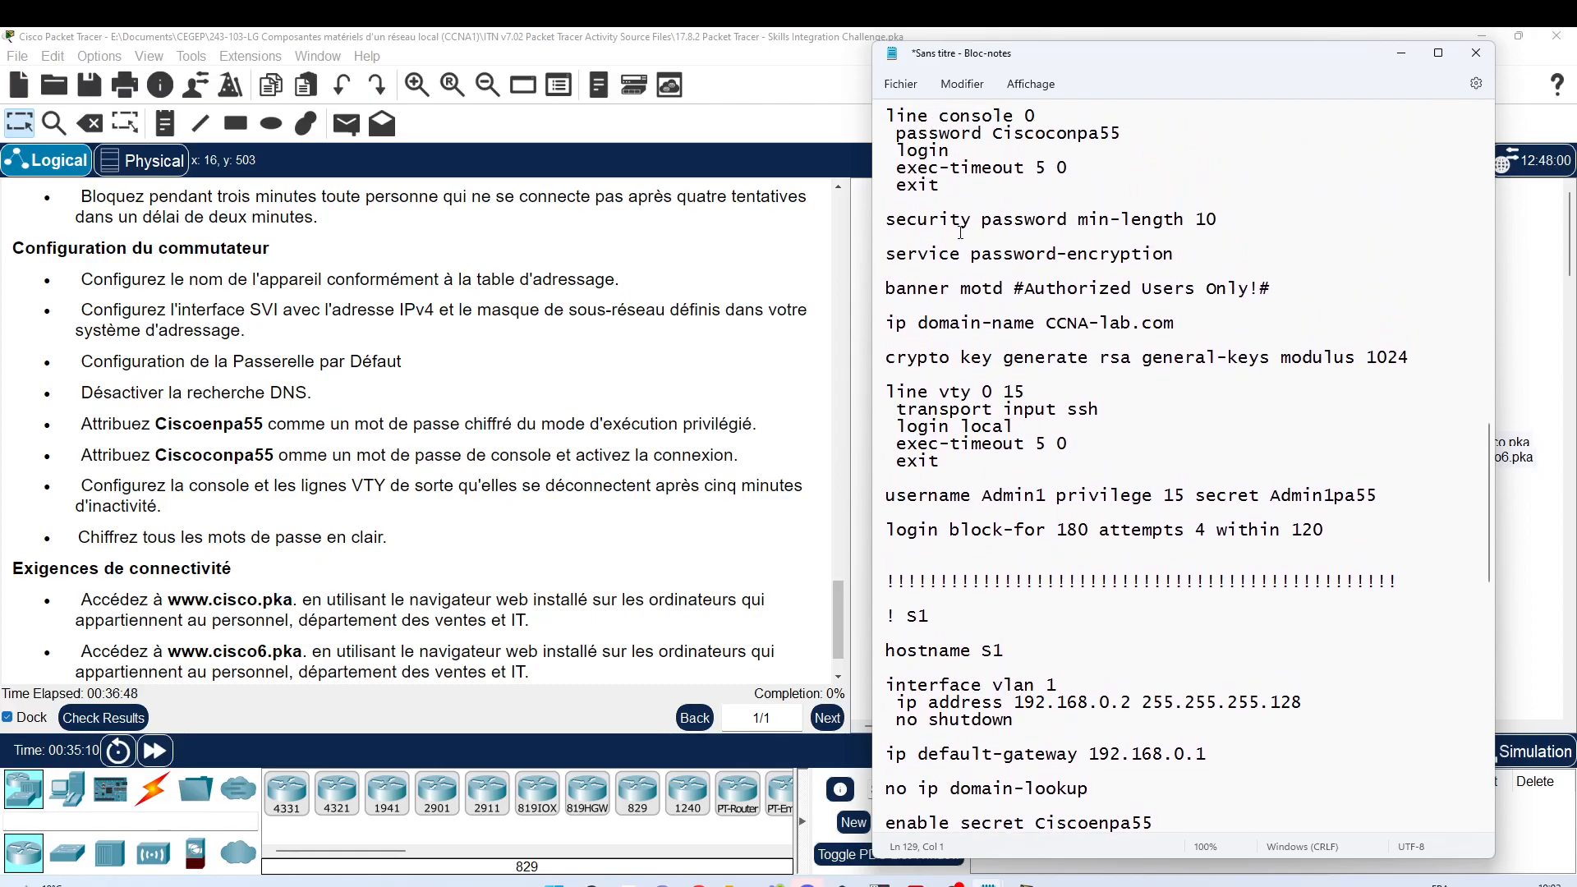
Step: Copy the 'service password-encryption' line into S1 just below its default gateway
drag(885, 255, 1166, 266)
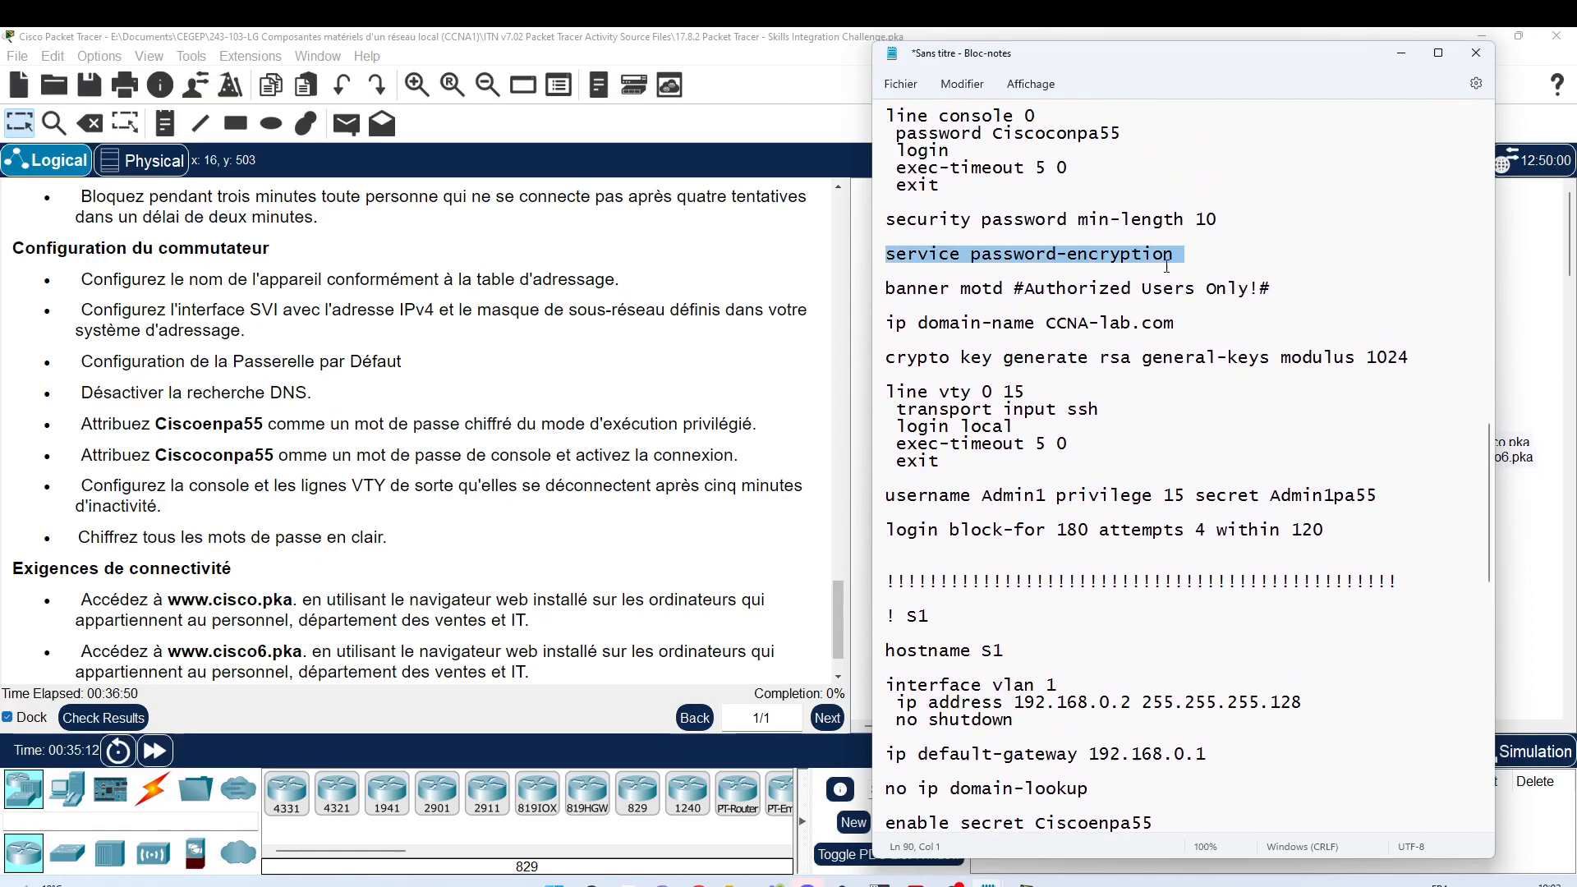
scroll(1178, 266, down, 5)
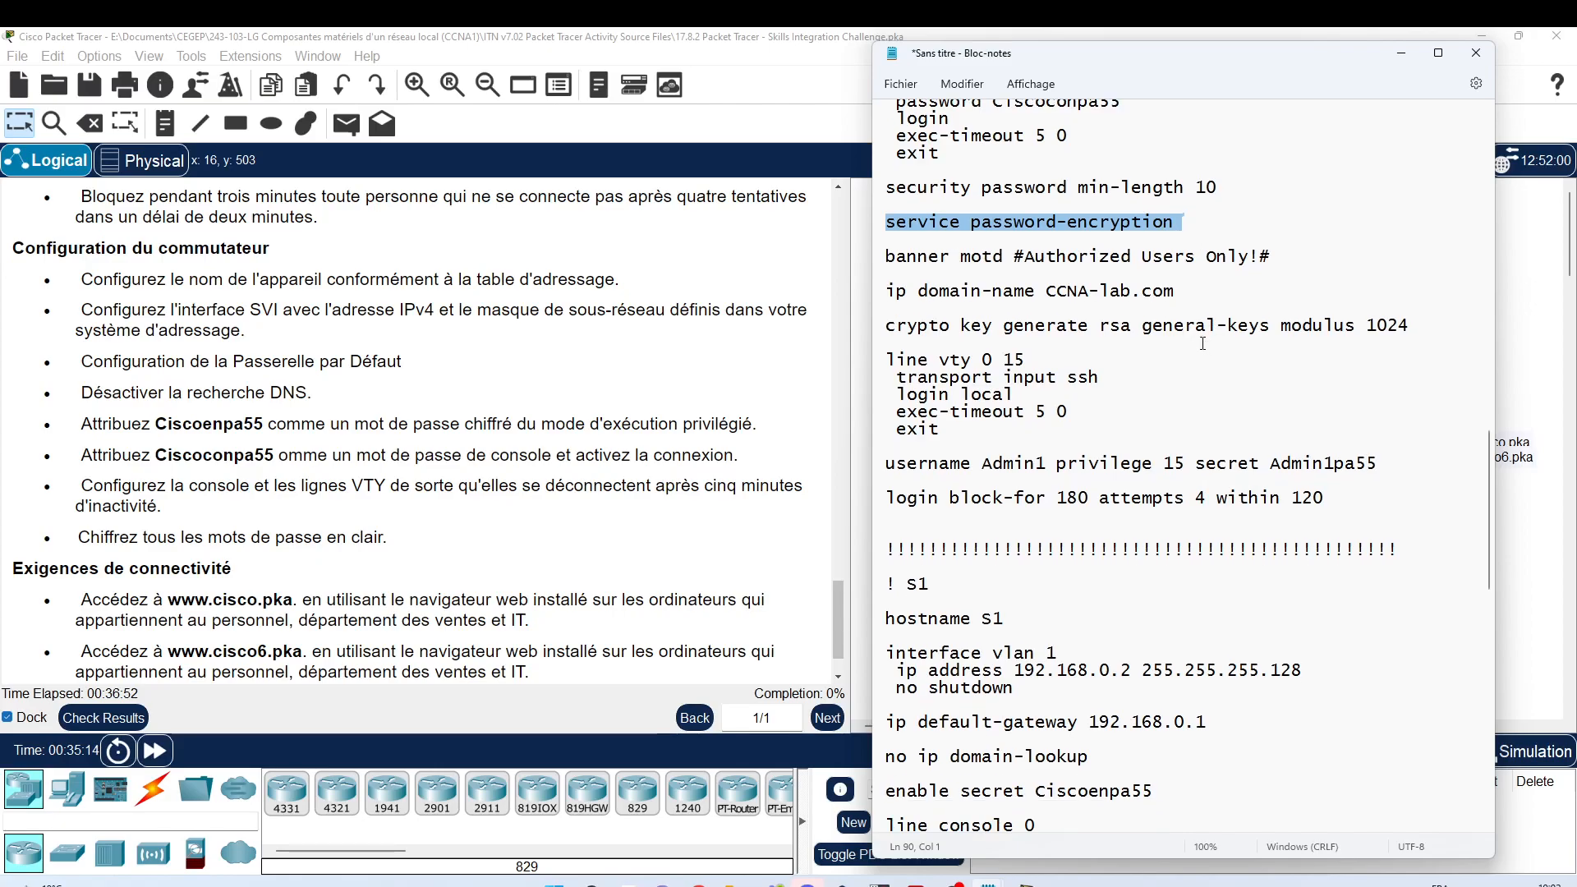
click(1011, 517)
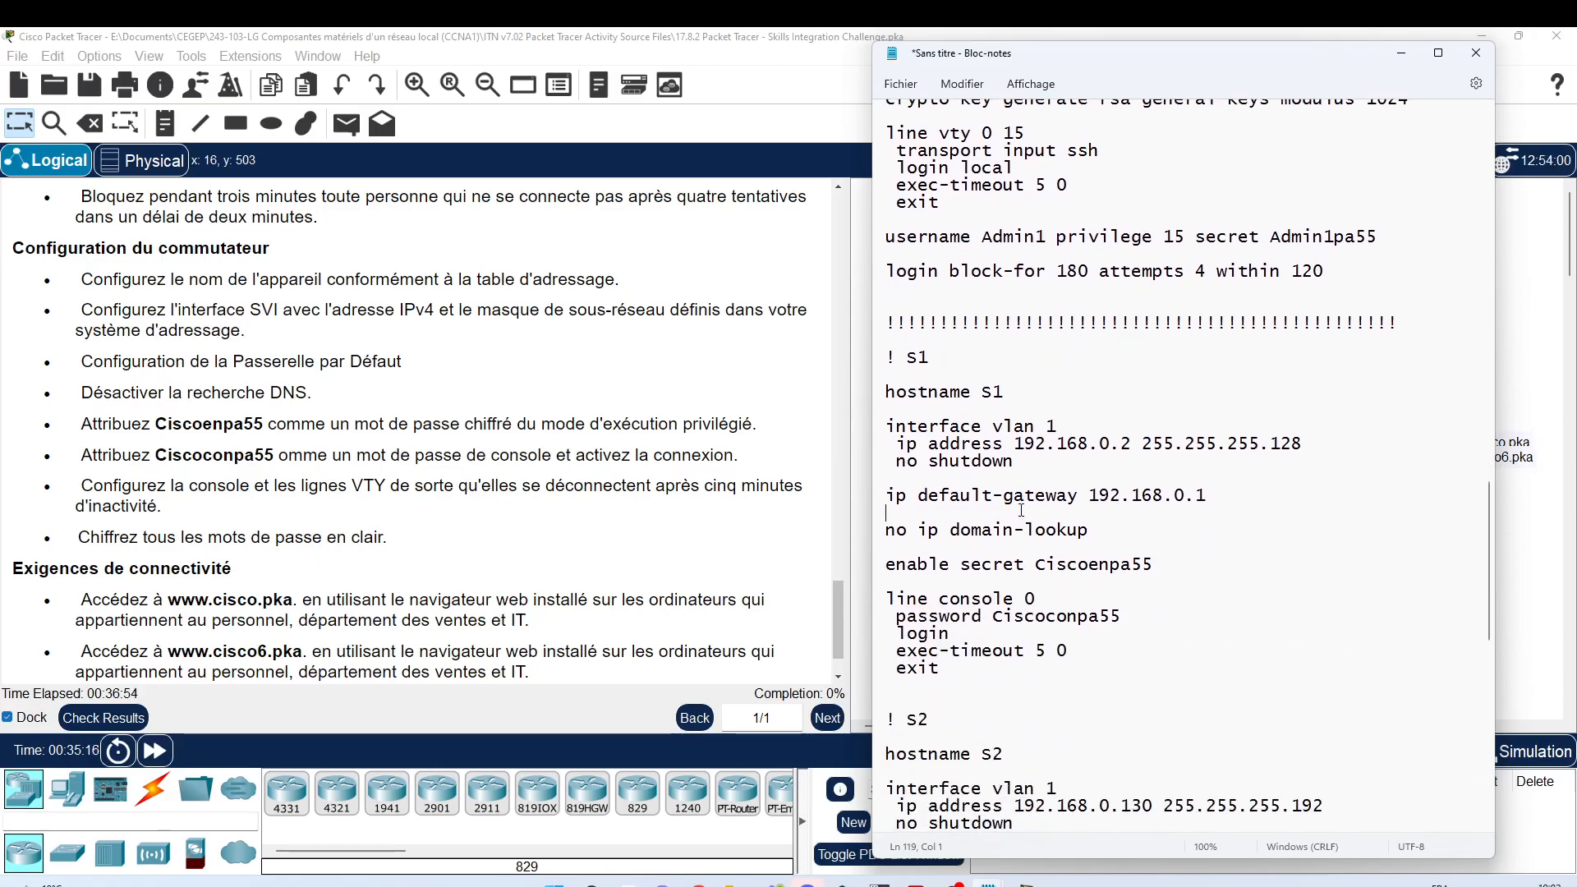
key(Return)
key(ctrl+v)
key(Delete)
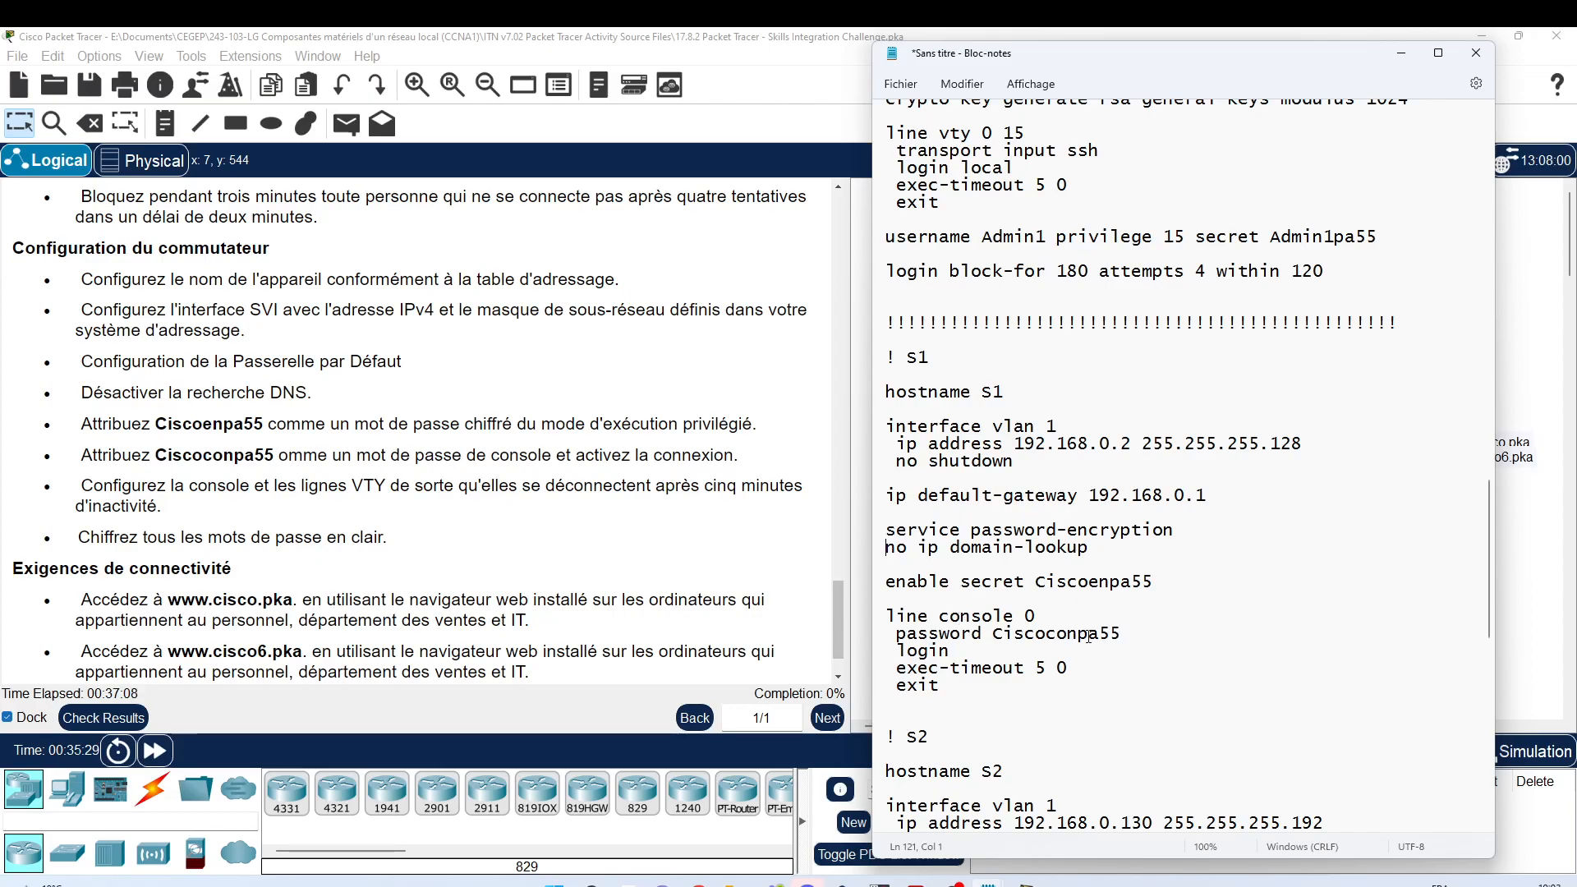
scroll(1000, 678, down, 5)
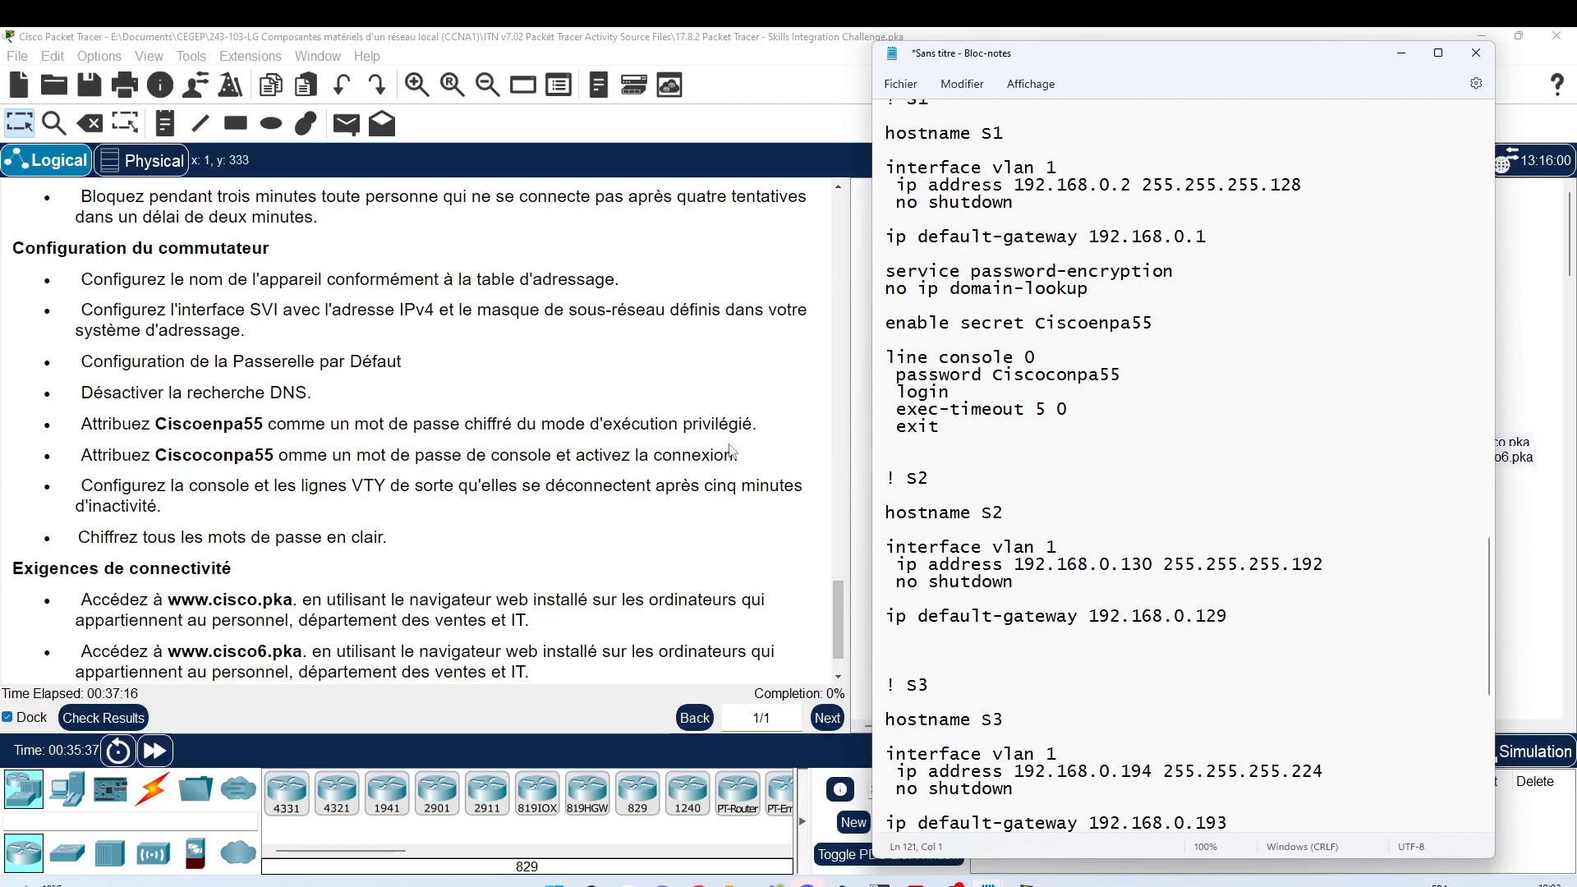
Step: Paste S1's encryption, DNS, enable secret and console lines into S2 and S3, then return to Packet Tracer
scroll(967, 426, up, 1)
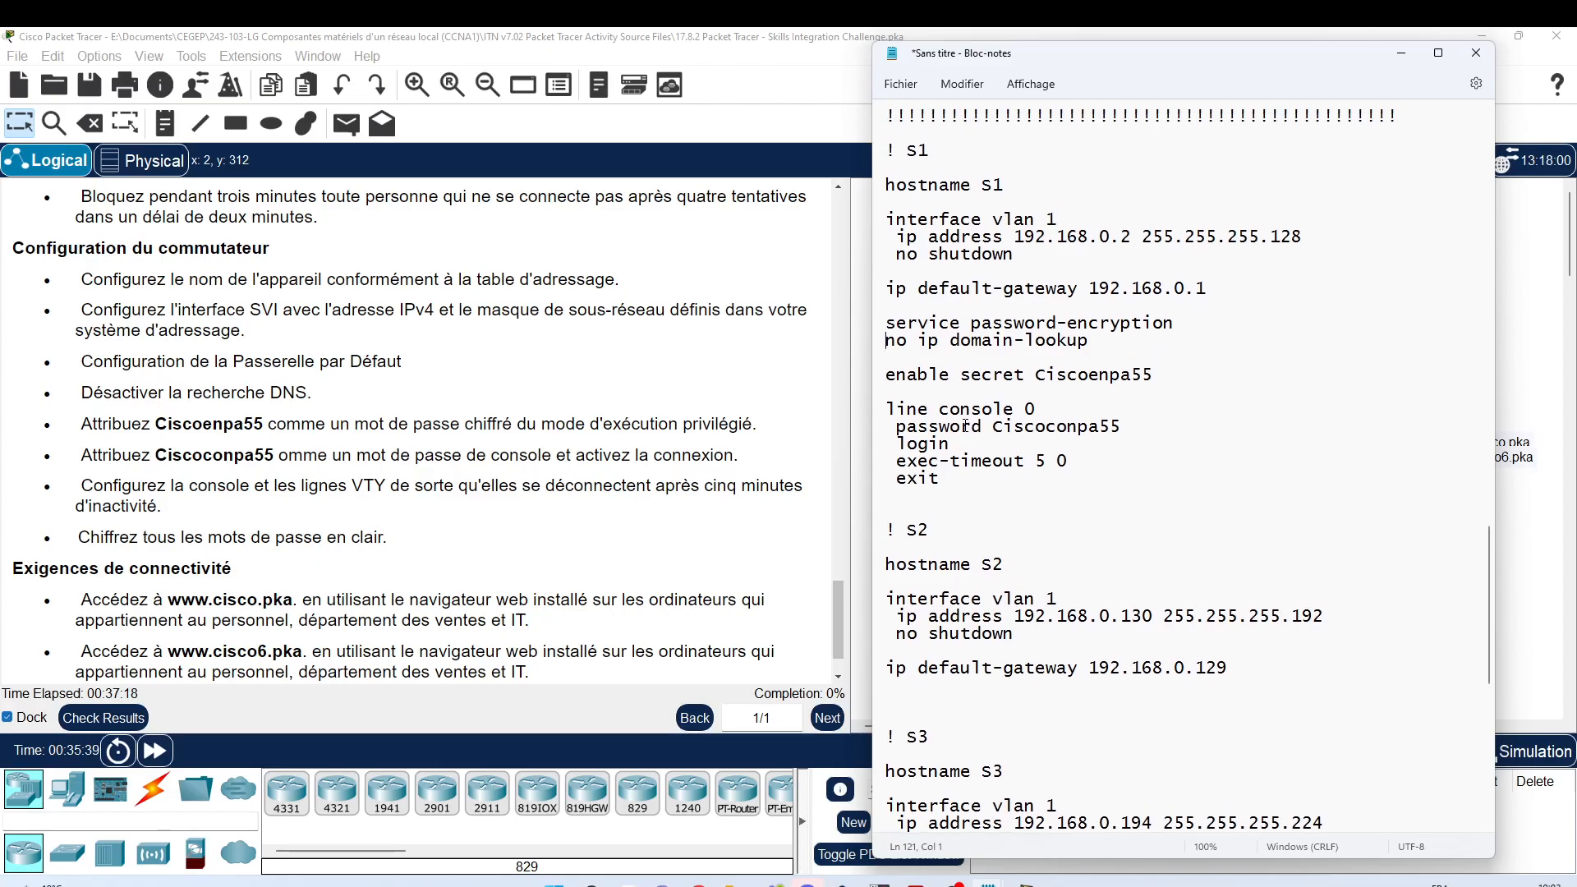
scroll(966, 427, down, 1)
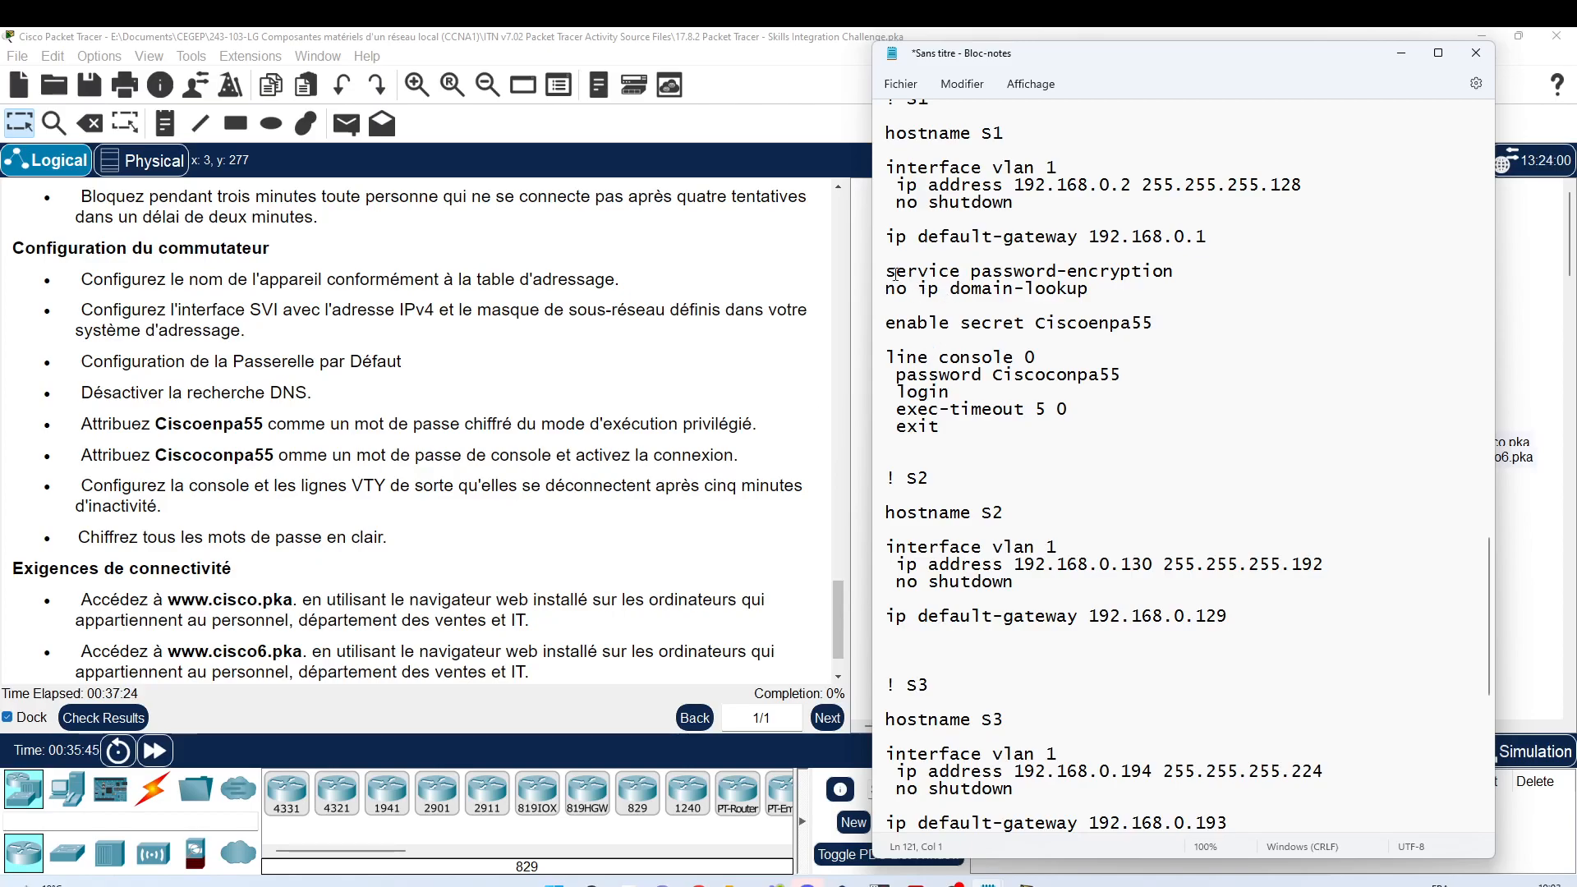
drag(888, 269, 961, 426)
key(ctrl+c)
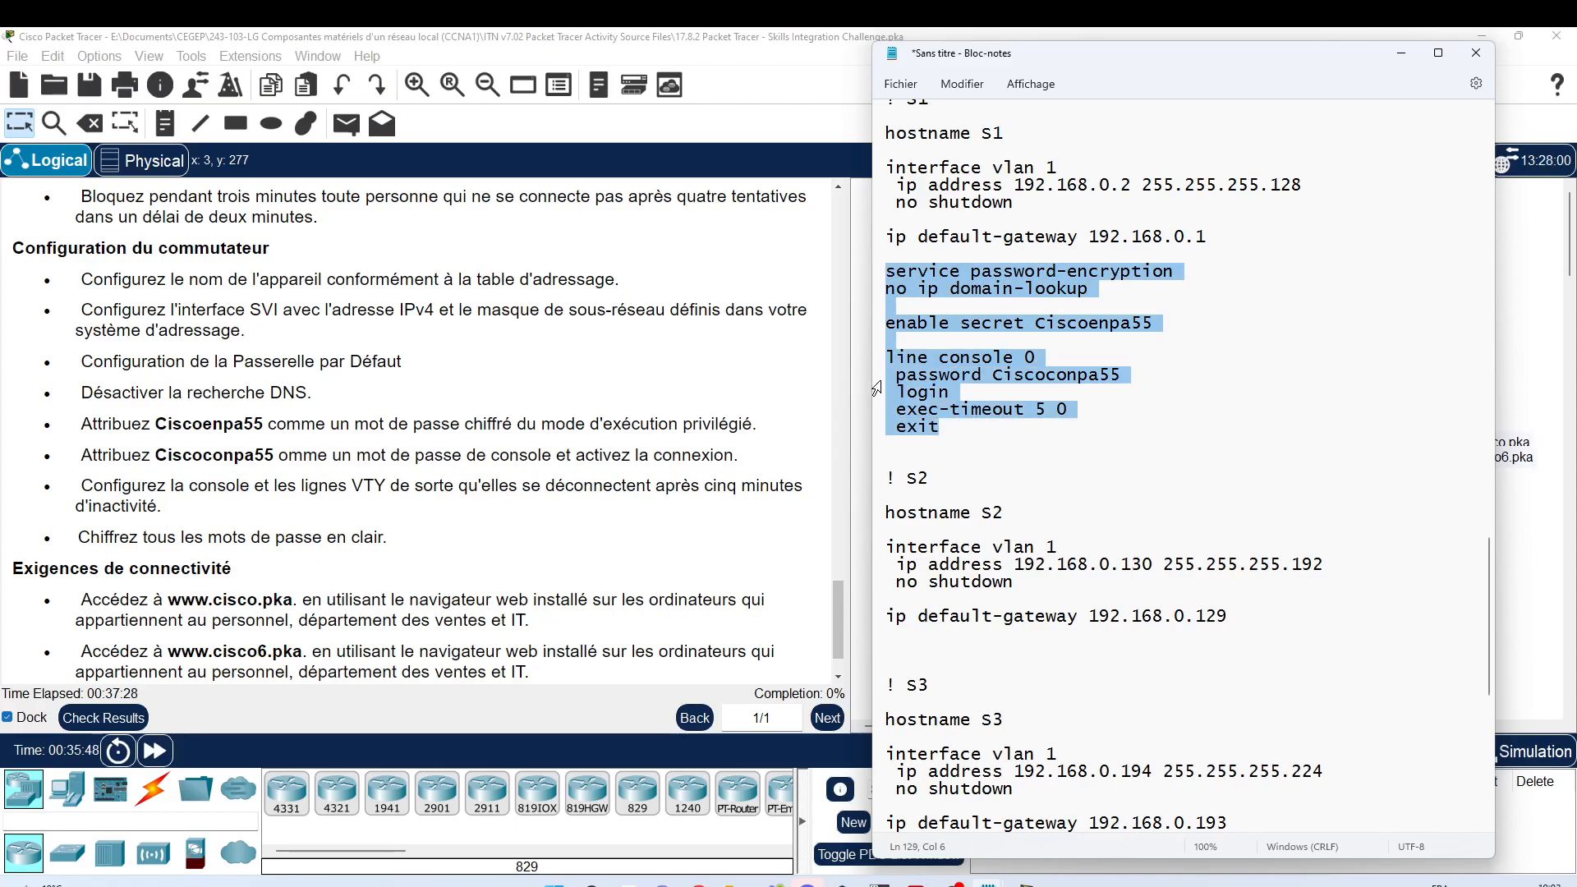
scroll(912, 559, down, 1)
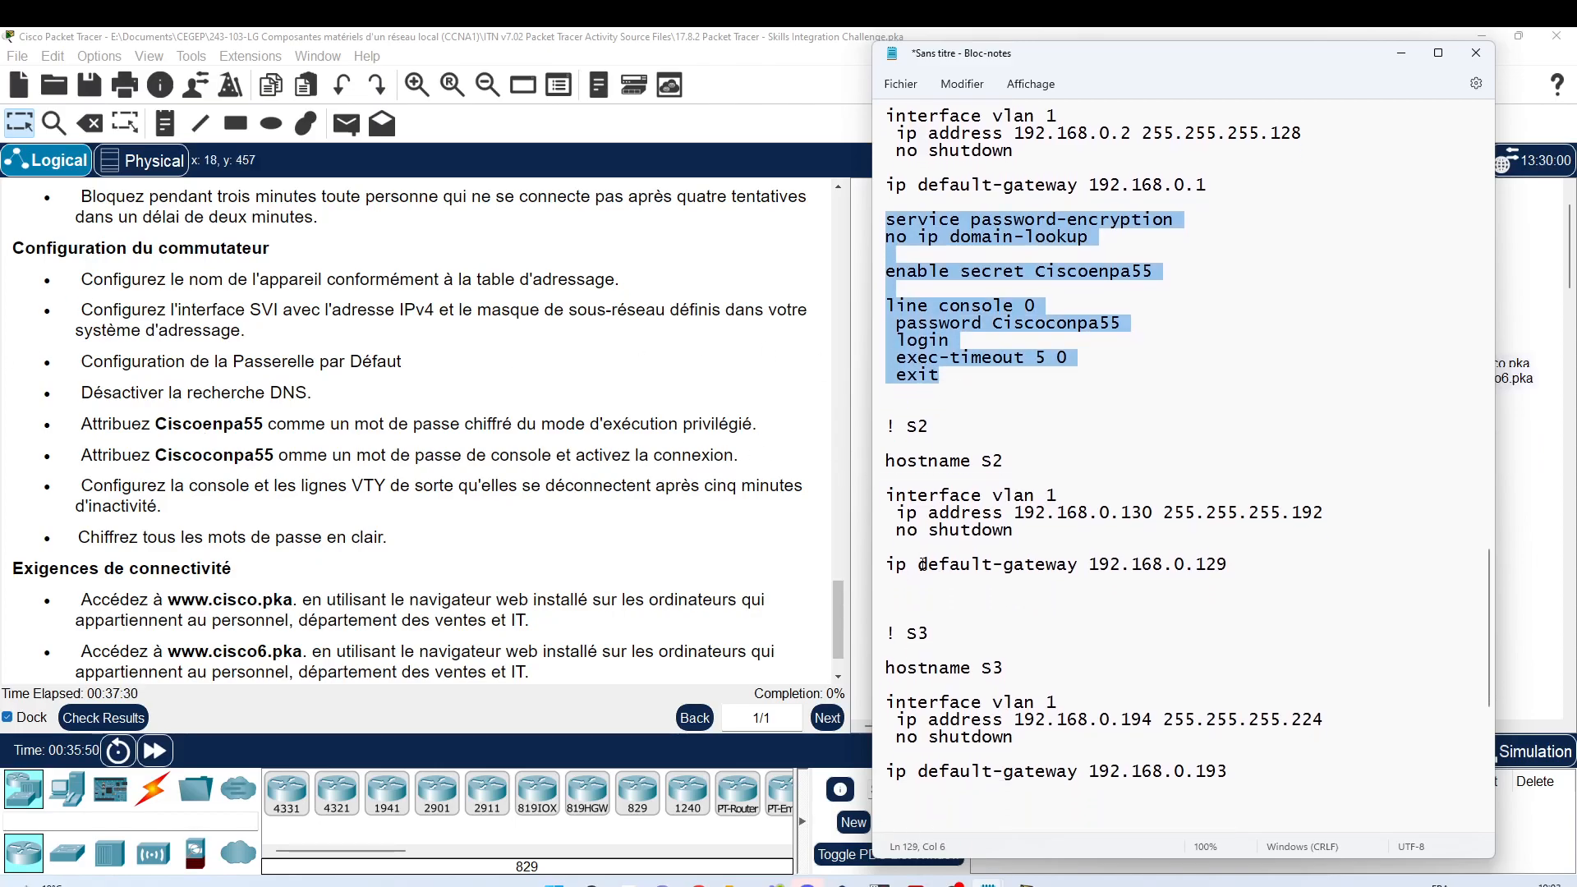
click(921, 591)
key(ctrl+v)
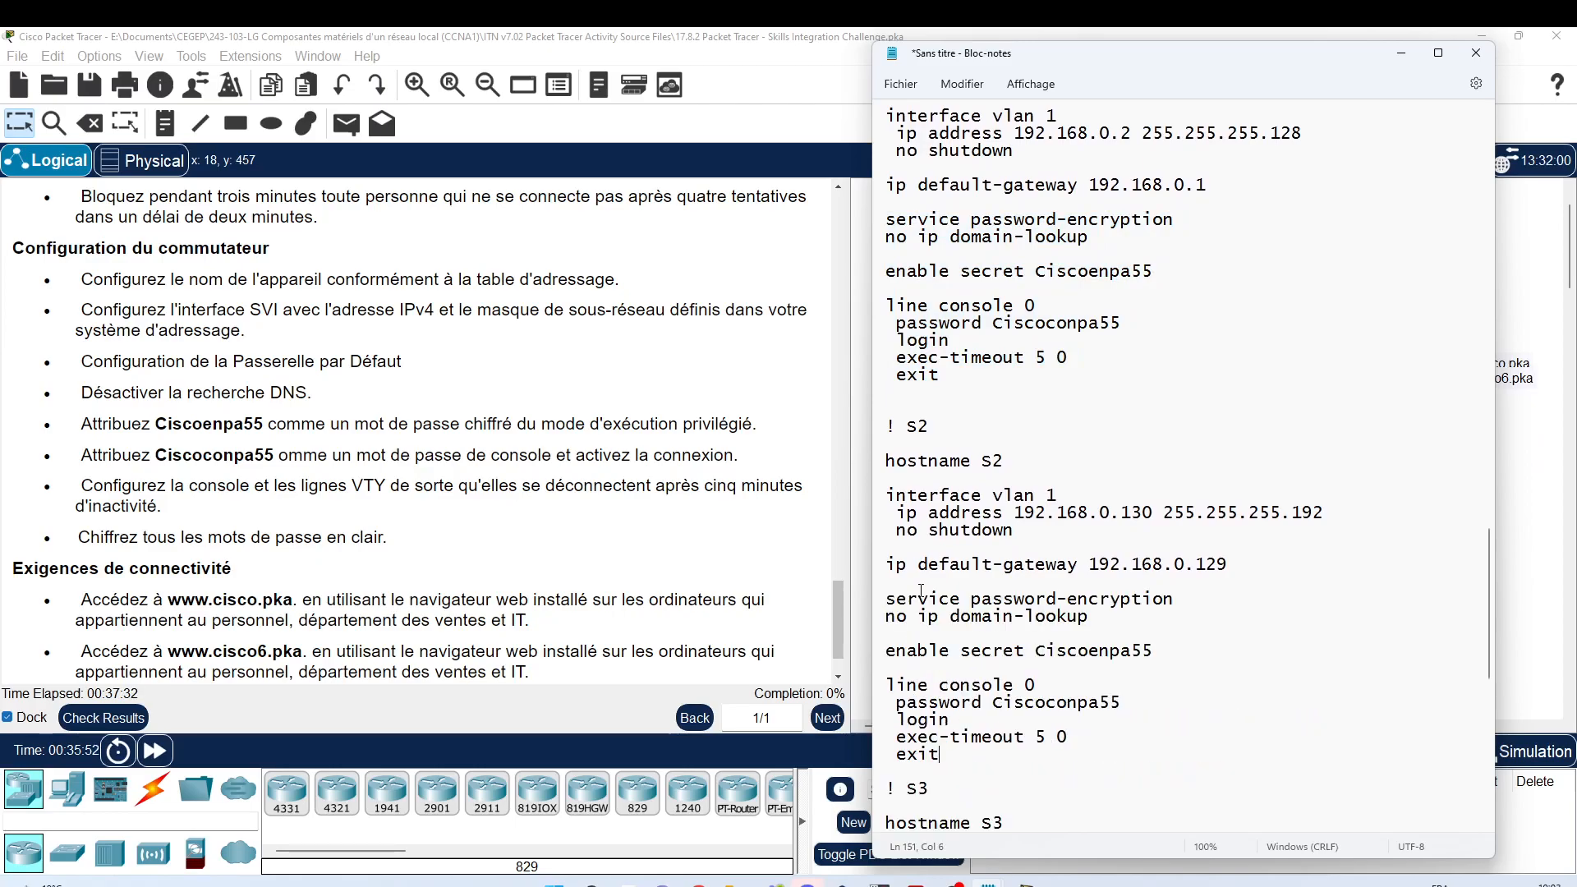
scroll(924, 575, down, 4)
scroll(930, 569, down, 2)
click(906, 653)
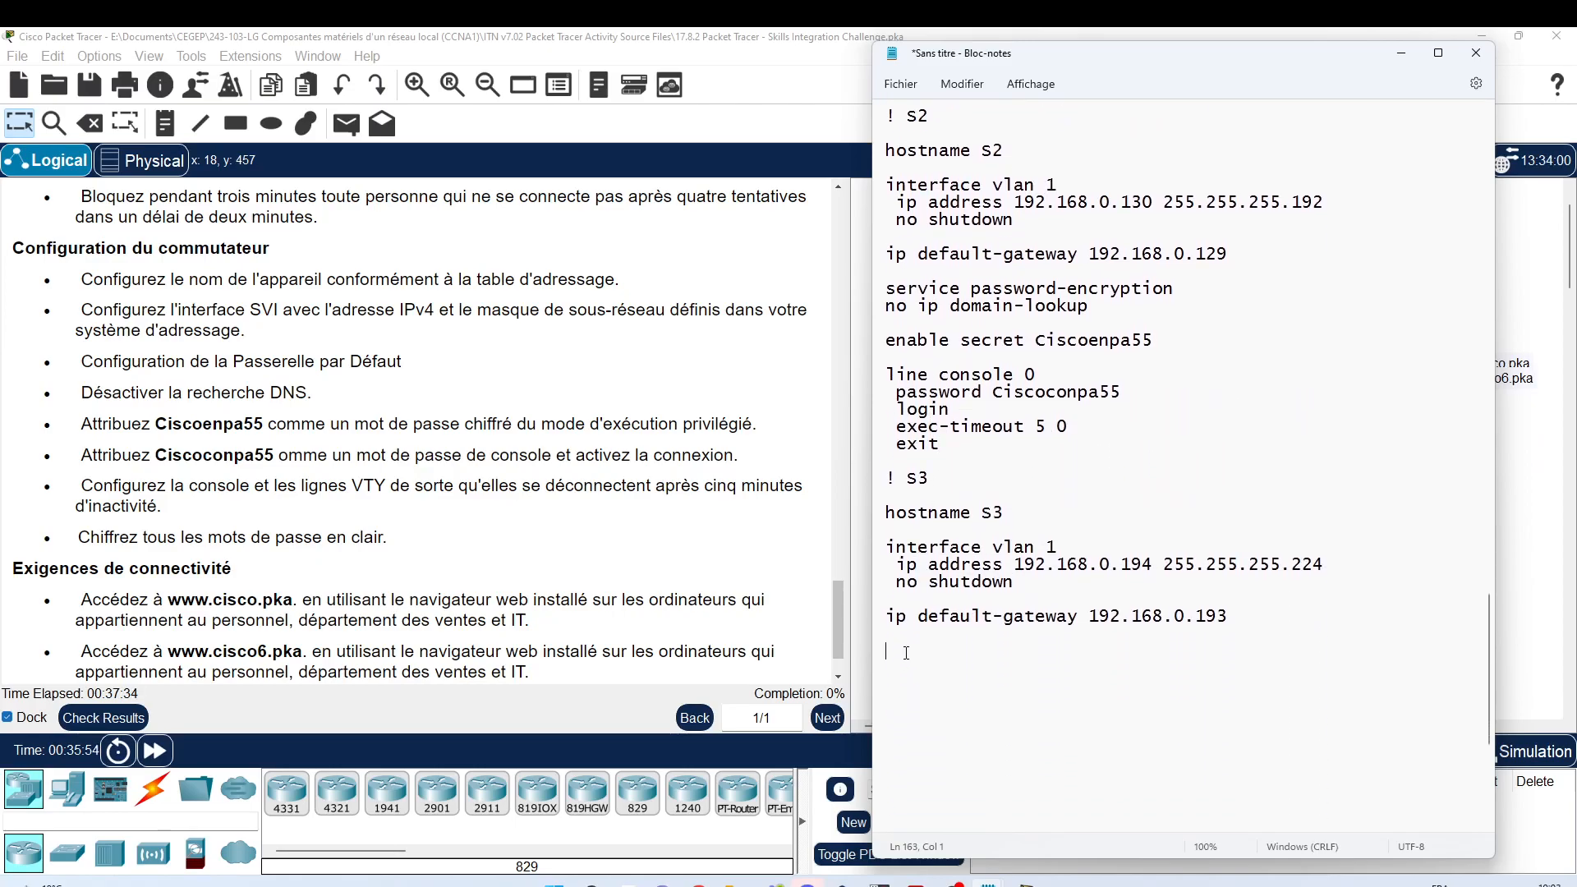
key(ctrl+v)
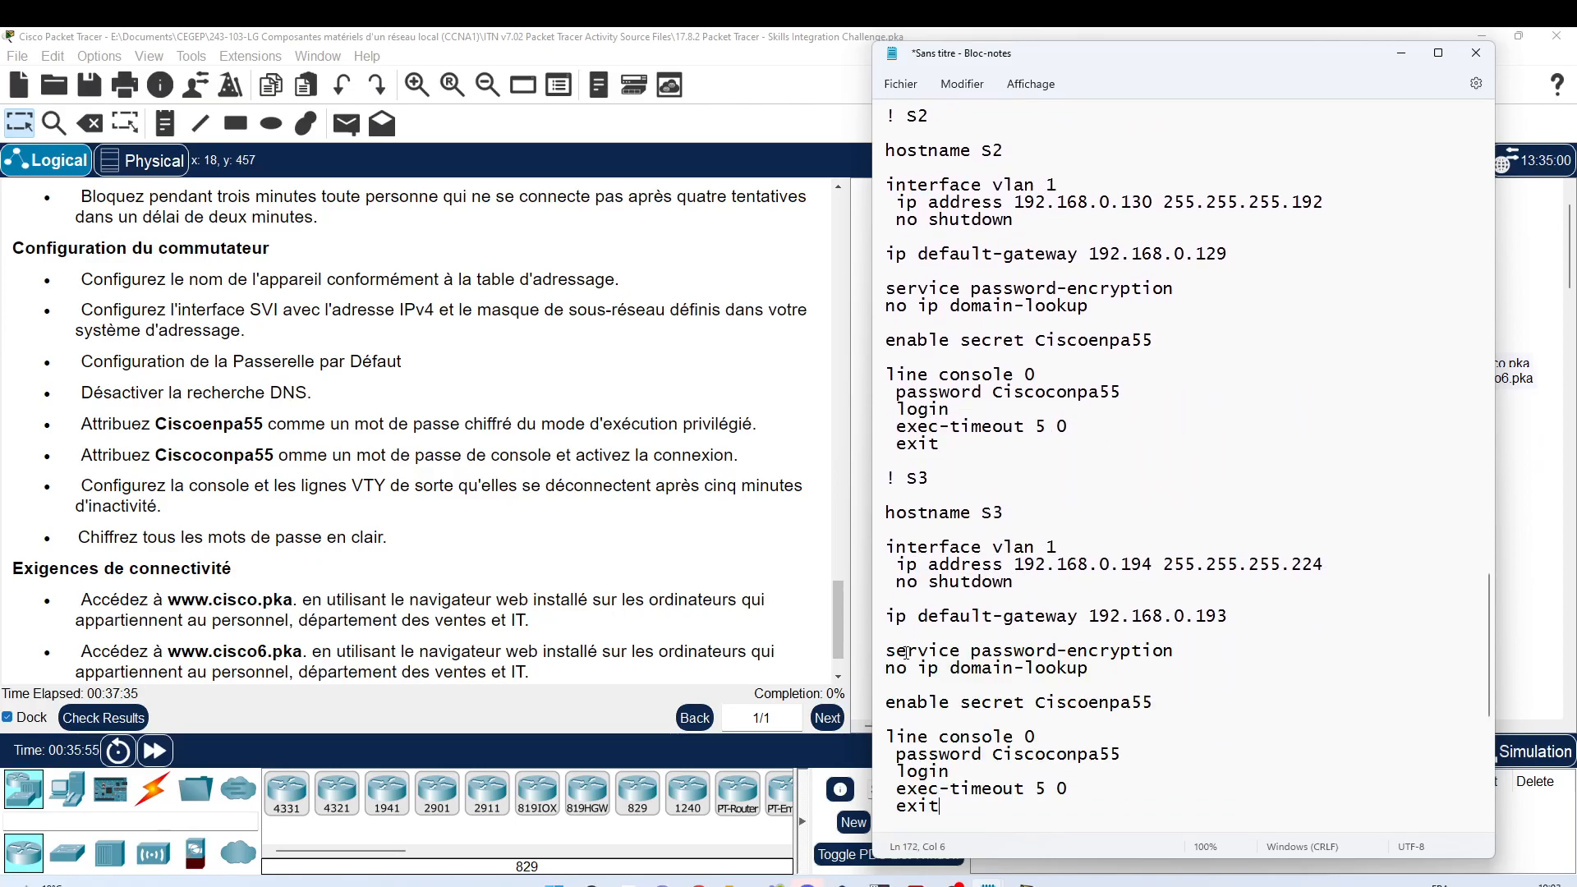
click(550, 396)
scroll(547, 382, down, 2)
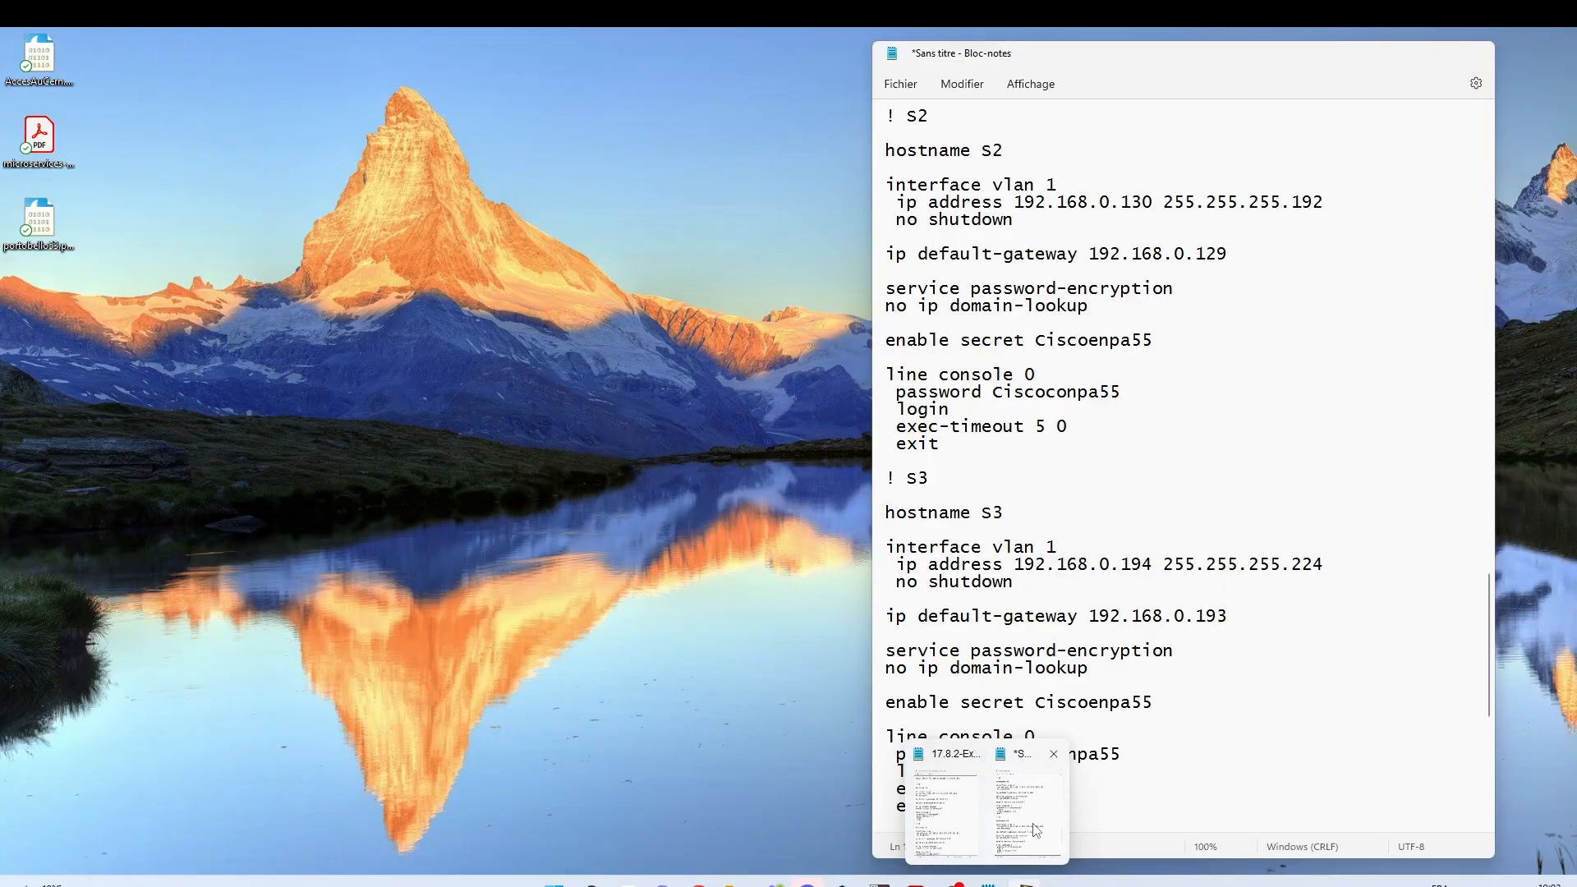
Step: Bring the configuration notes forward, review the R1 block, and drag them aside to uncover the topology
click(1037, 797)
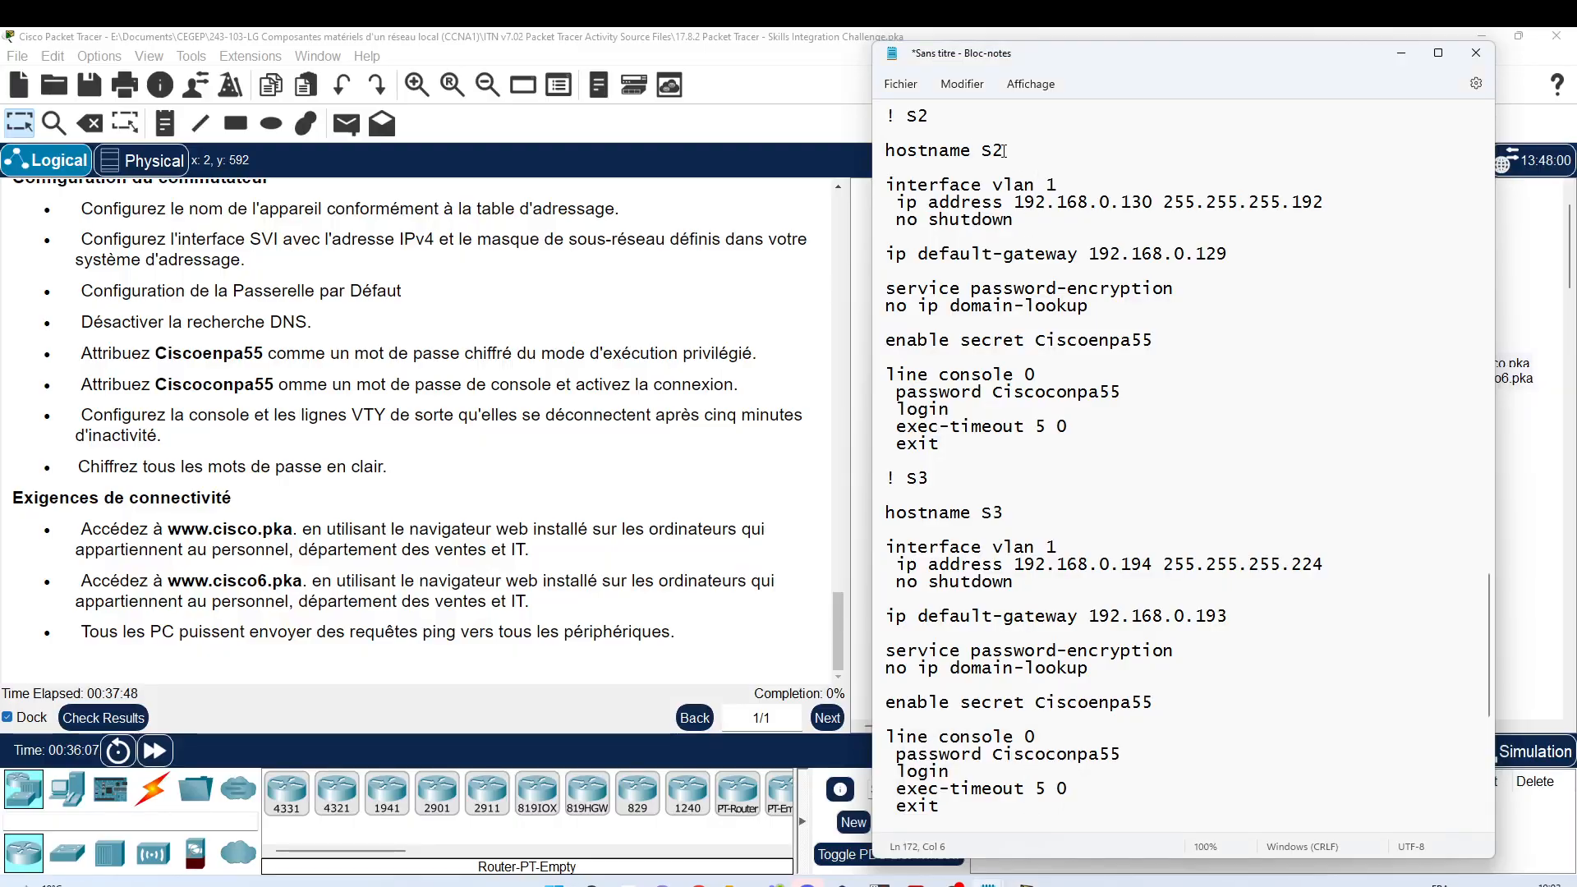
scroll(1017, 627, up, 8)
scroll(1022, 429, up, 20)
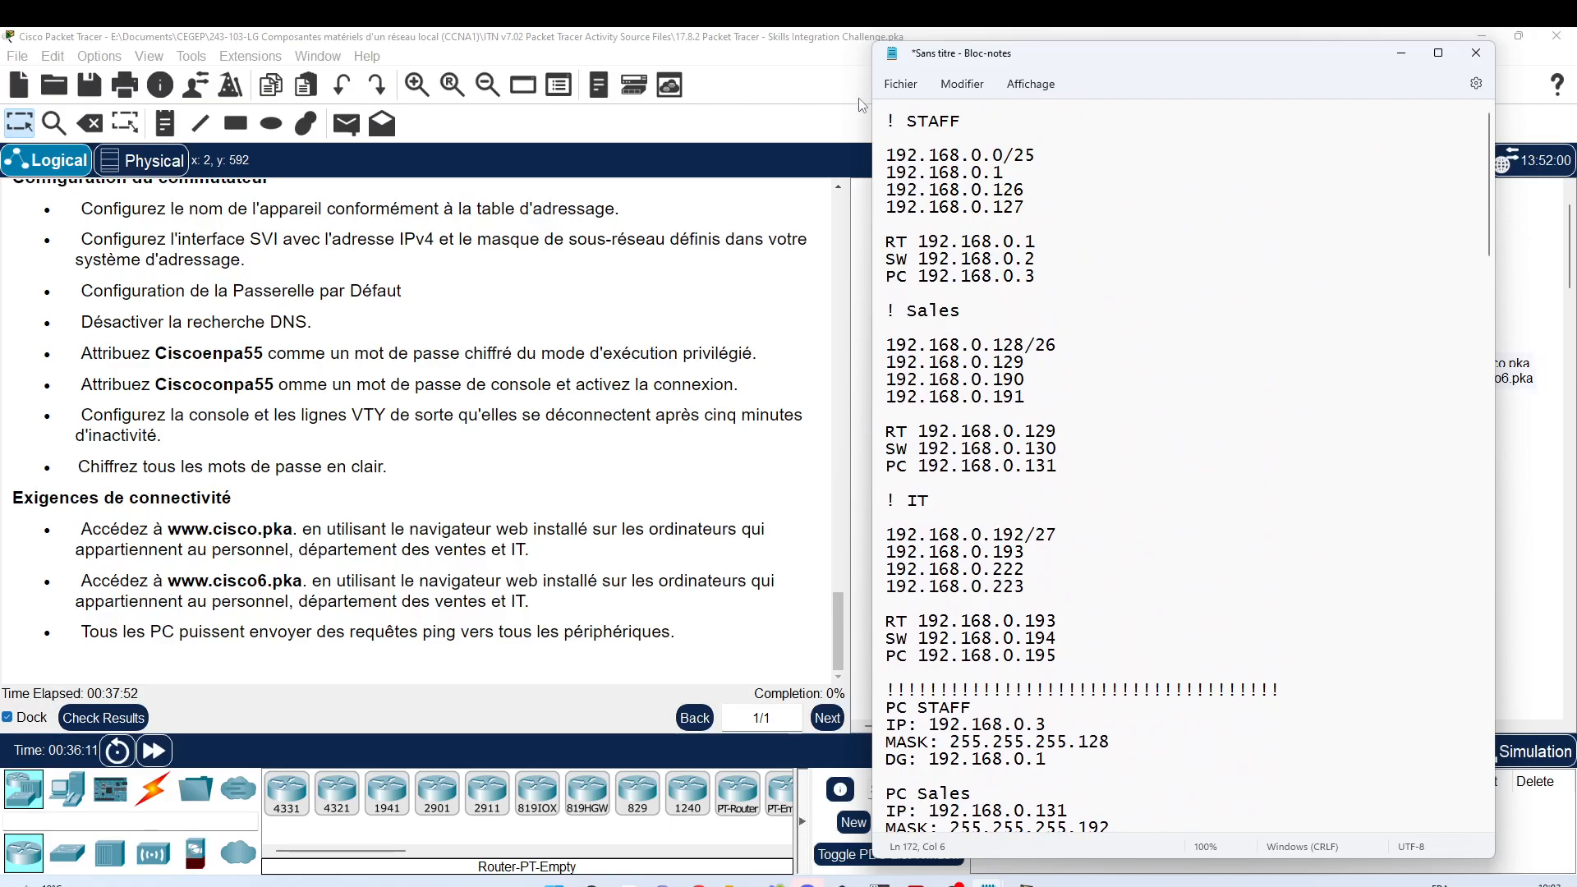
scroll(1025, 238, down, 15)
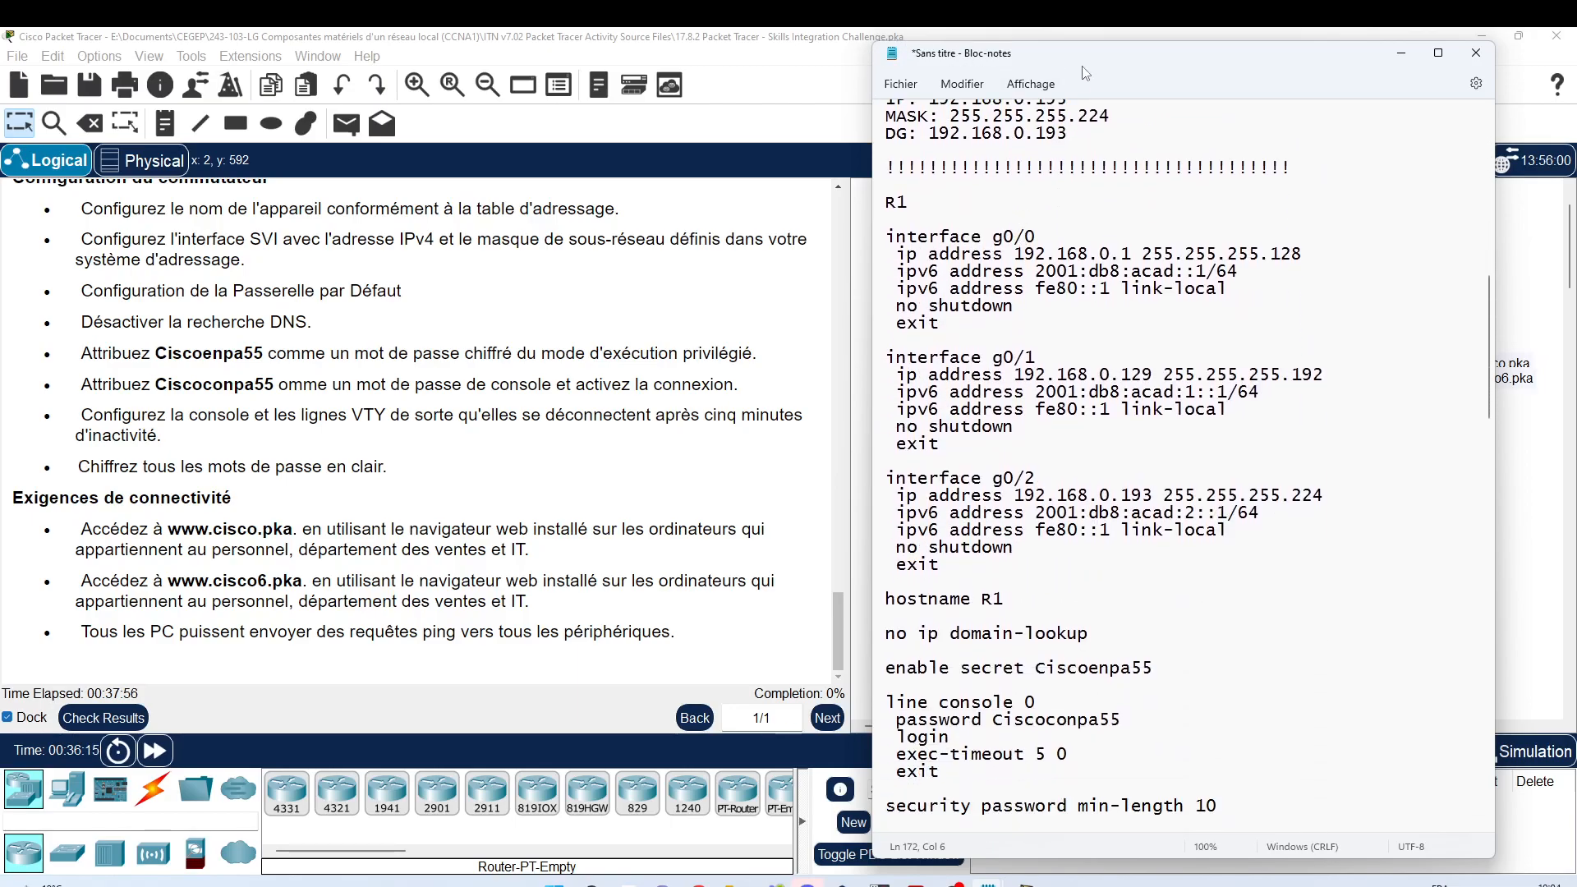
drag(1068, 64, 372, 78)
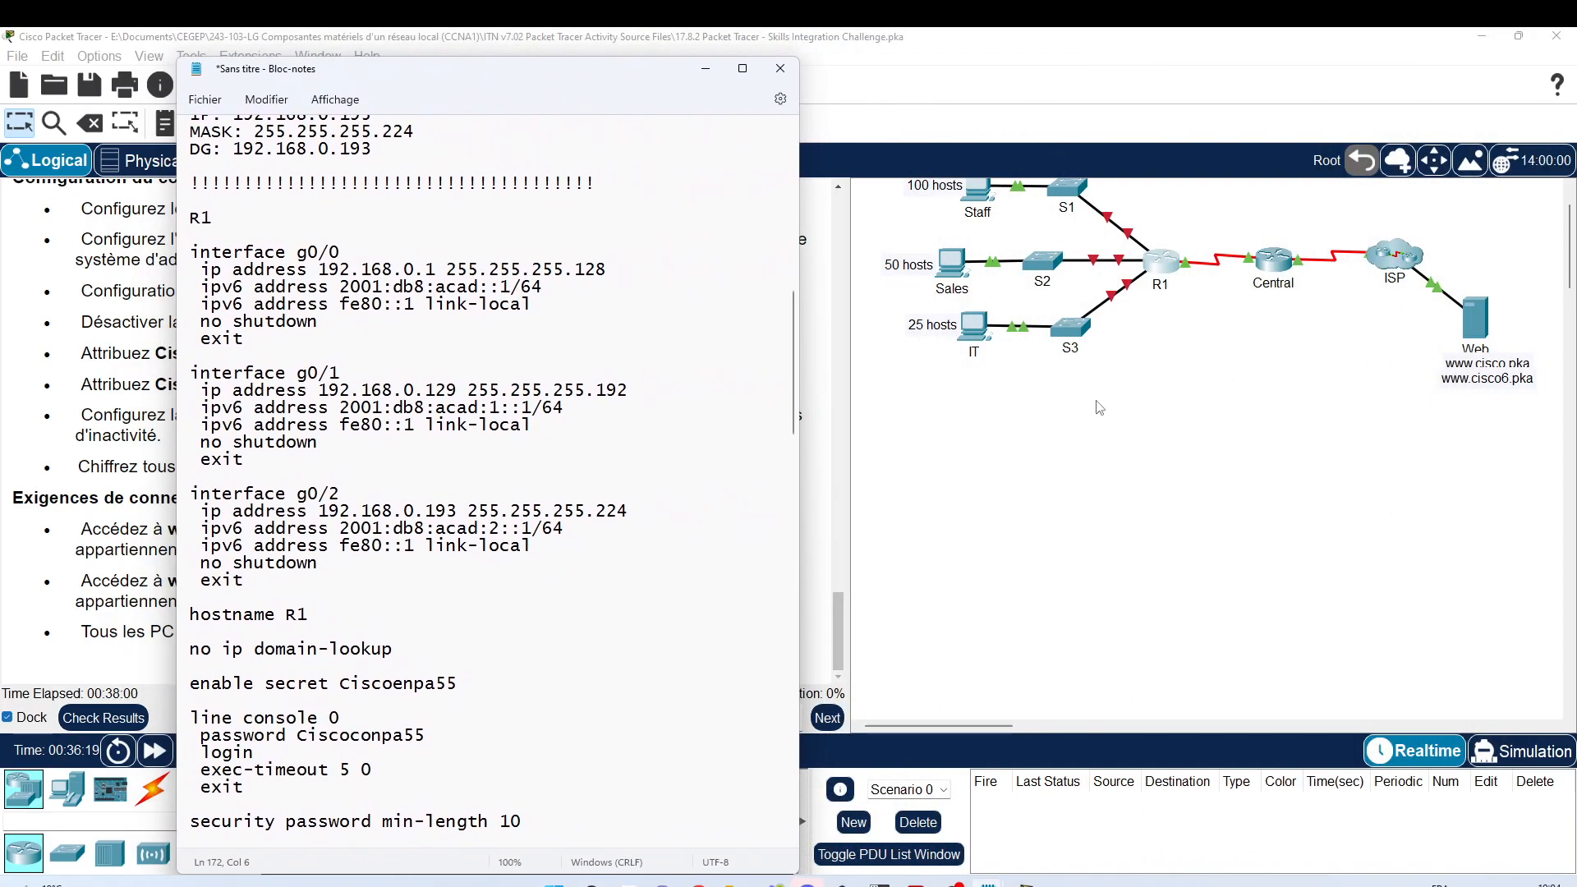
scroll(1099, 407, up, 2)
Step: Open R1's command line, move and widen it, then bring the main Packet Tracer window forward
click(1162, 341)
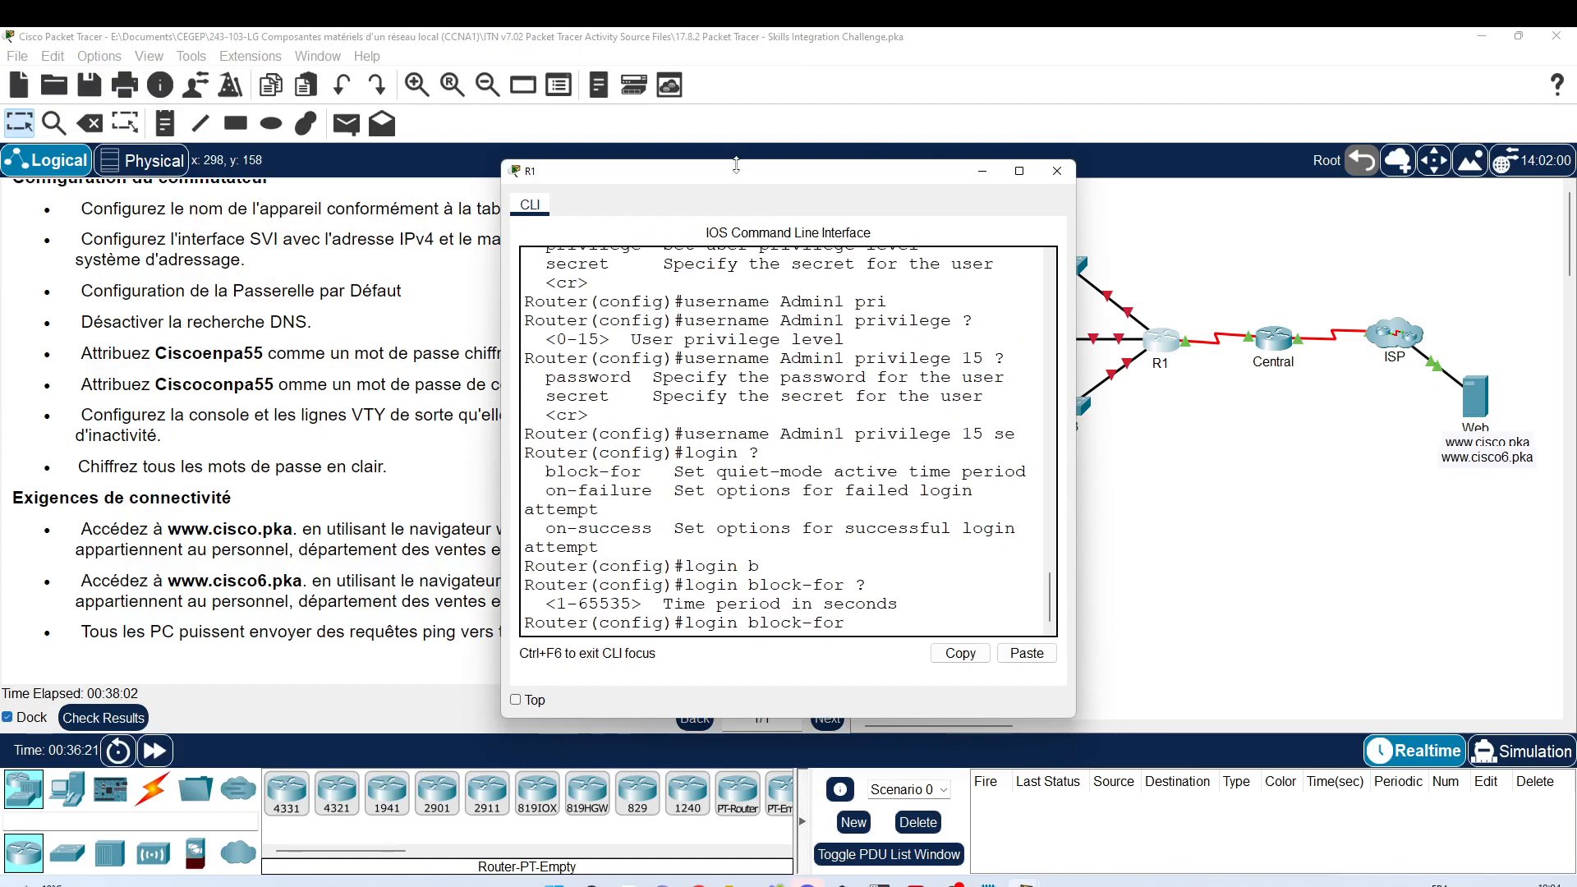
drag(592, 170, 1045, 185)
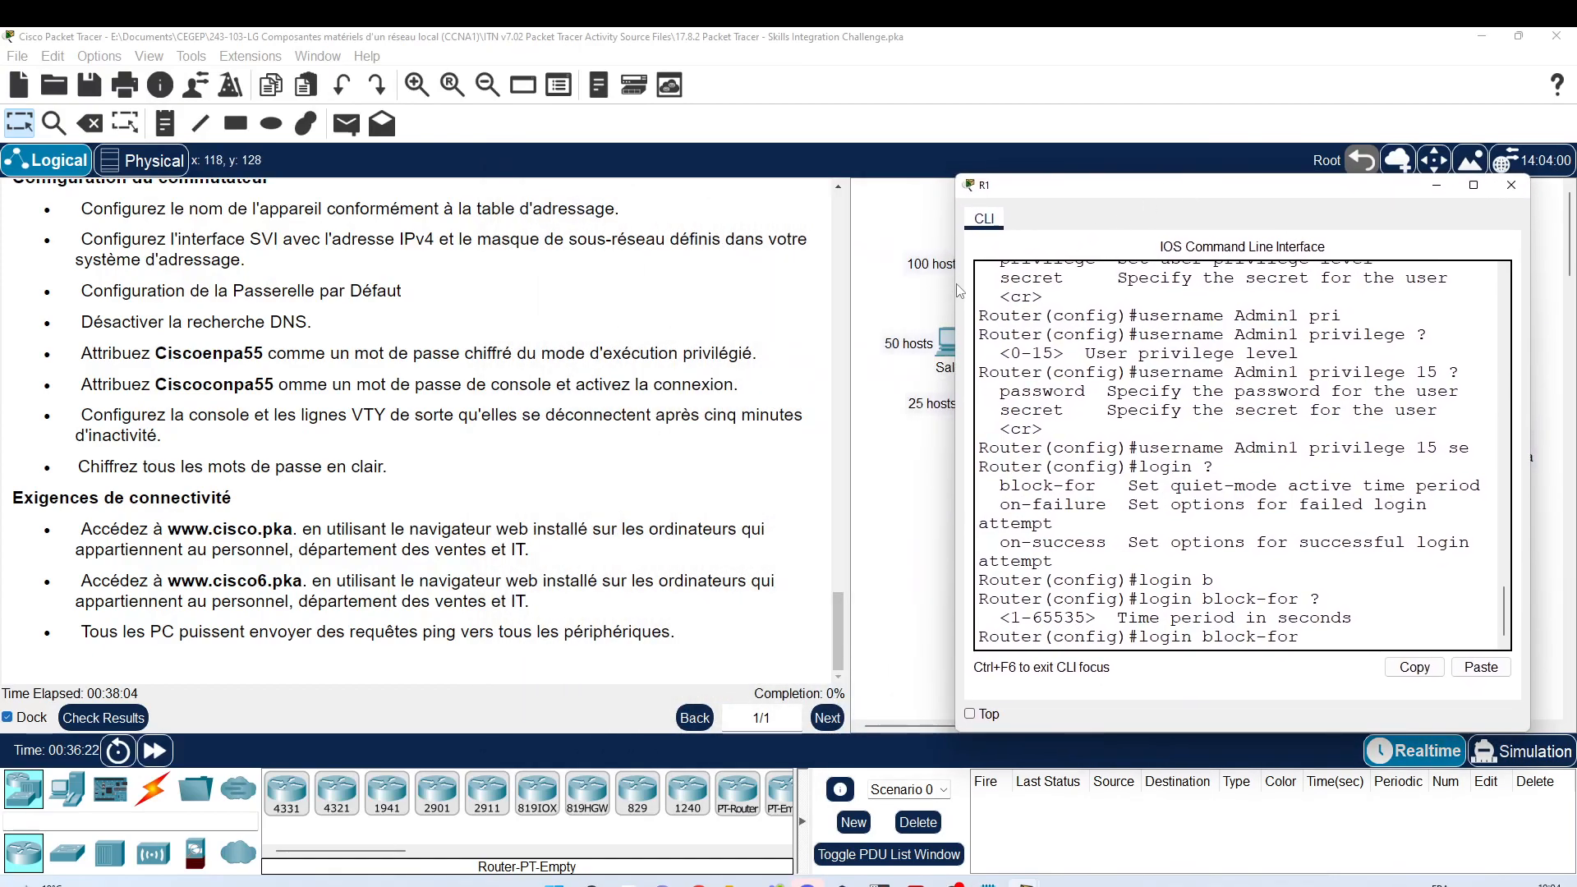
drag(956, 291, 652, 314)
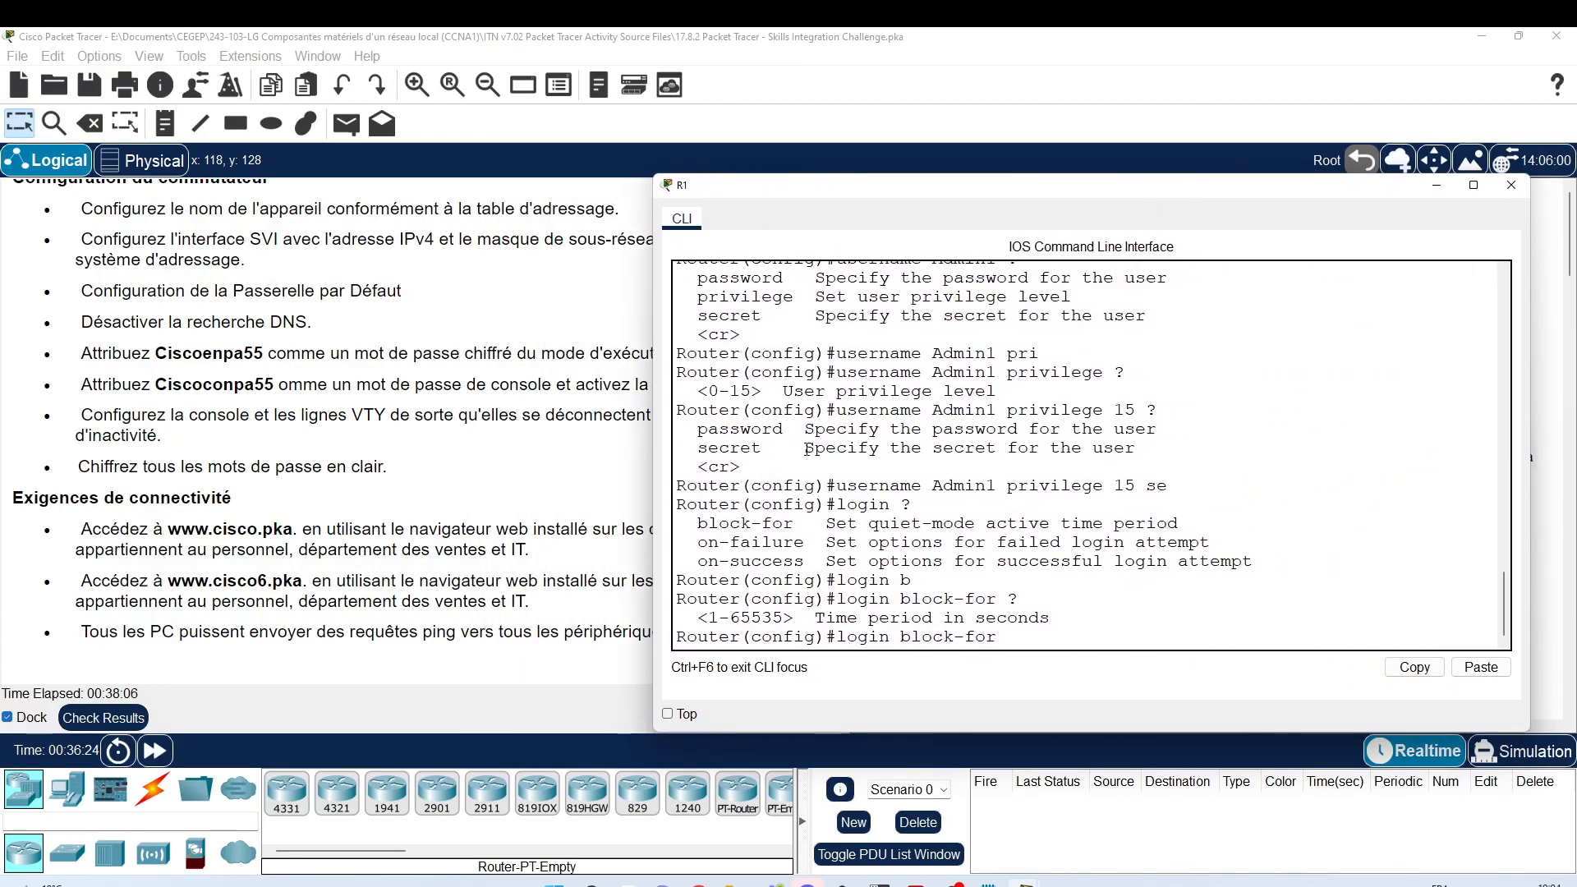
mouse_move(990, 884)
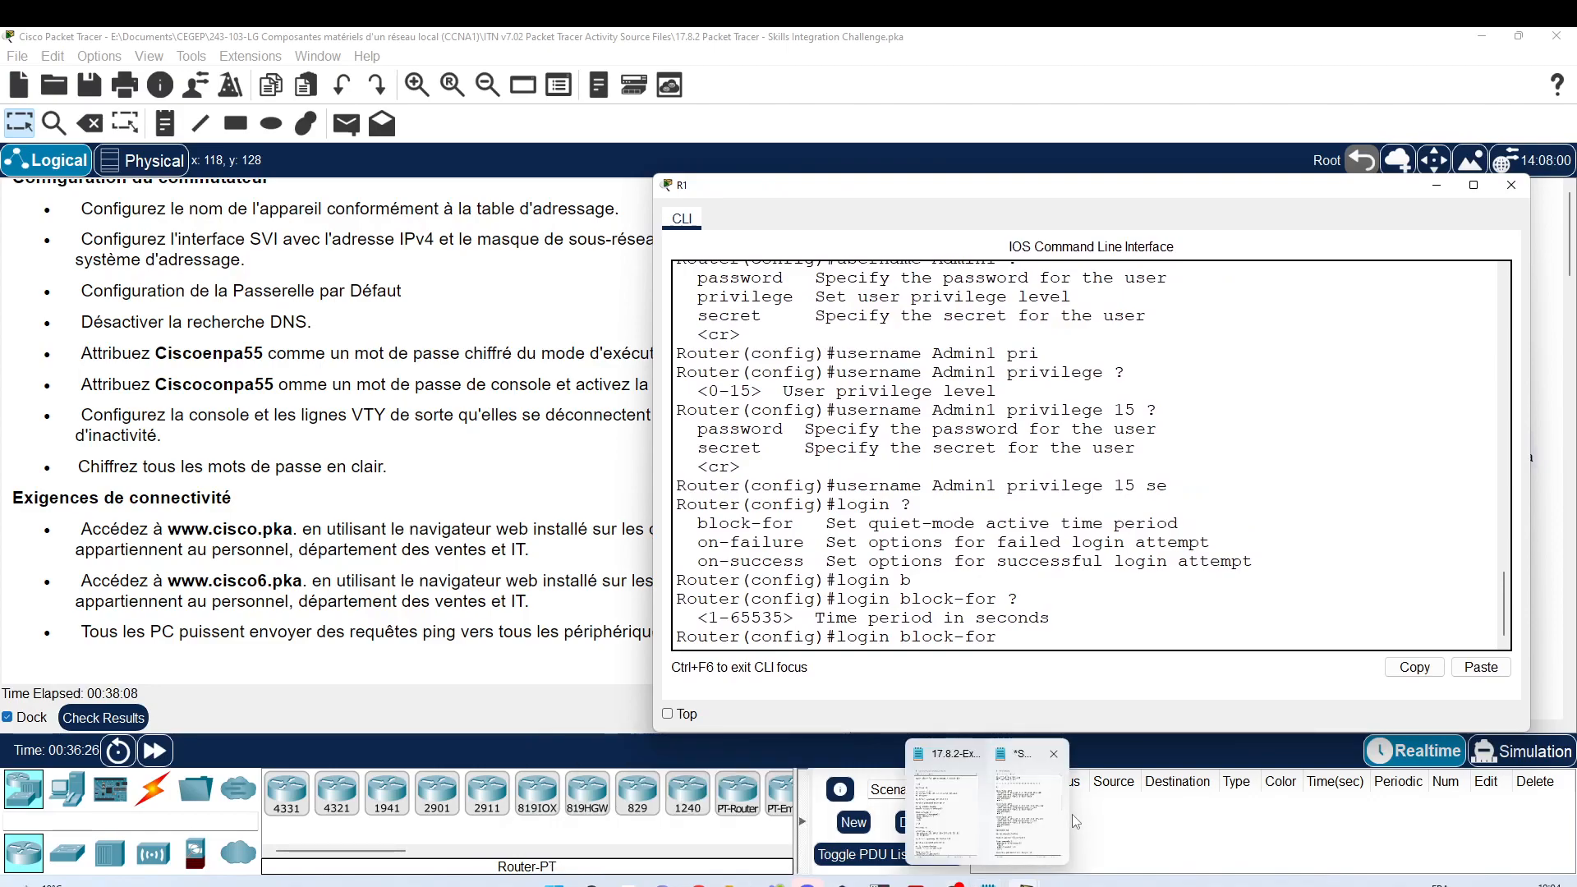
click(1044, 831)
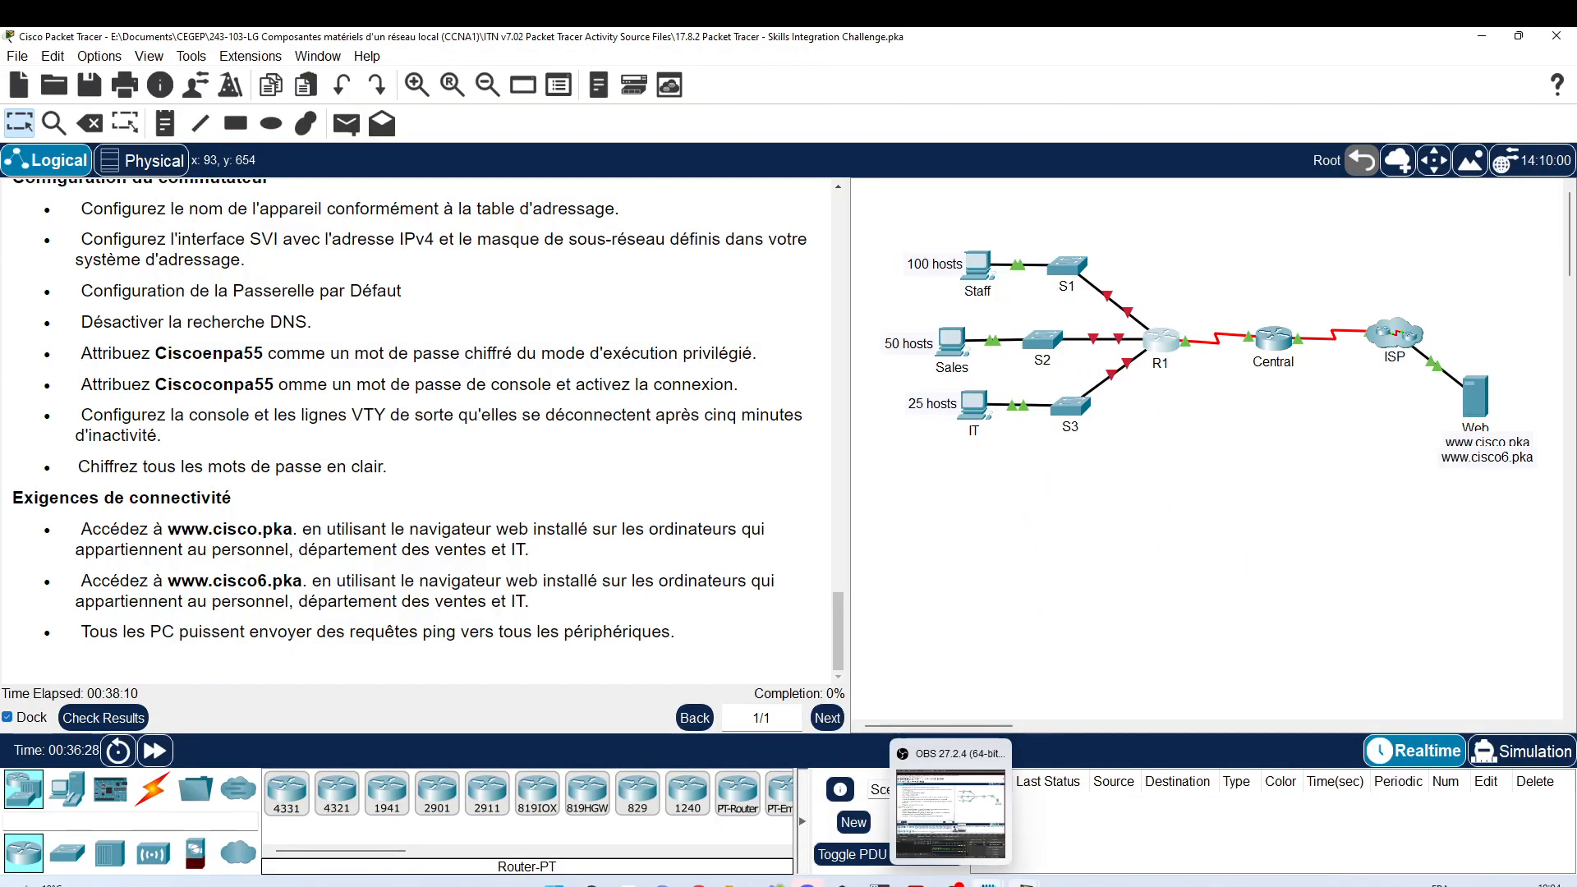
Step: Bring the untitled Notepad notes forward and drag them onto the second monitor
mouse_move(1004, 878)
click(1025, 841)
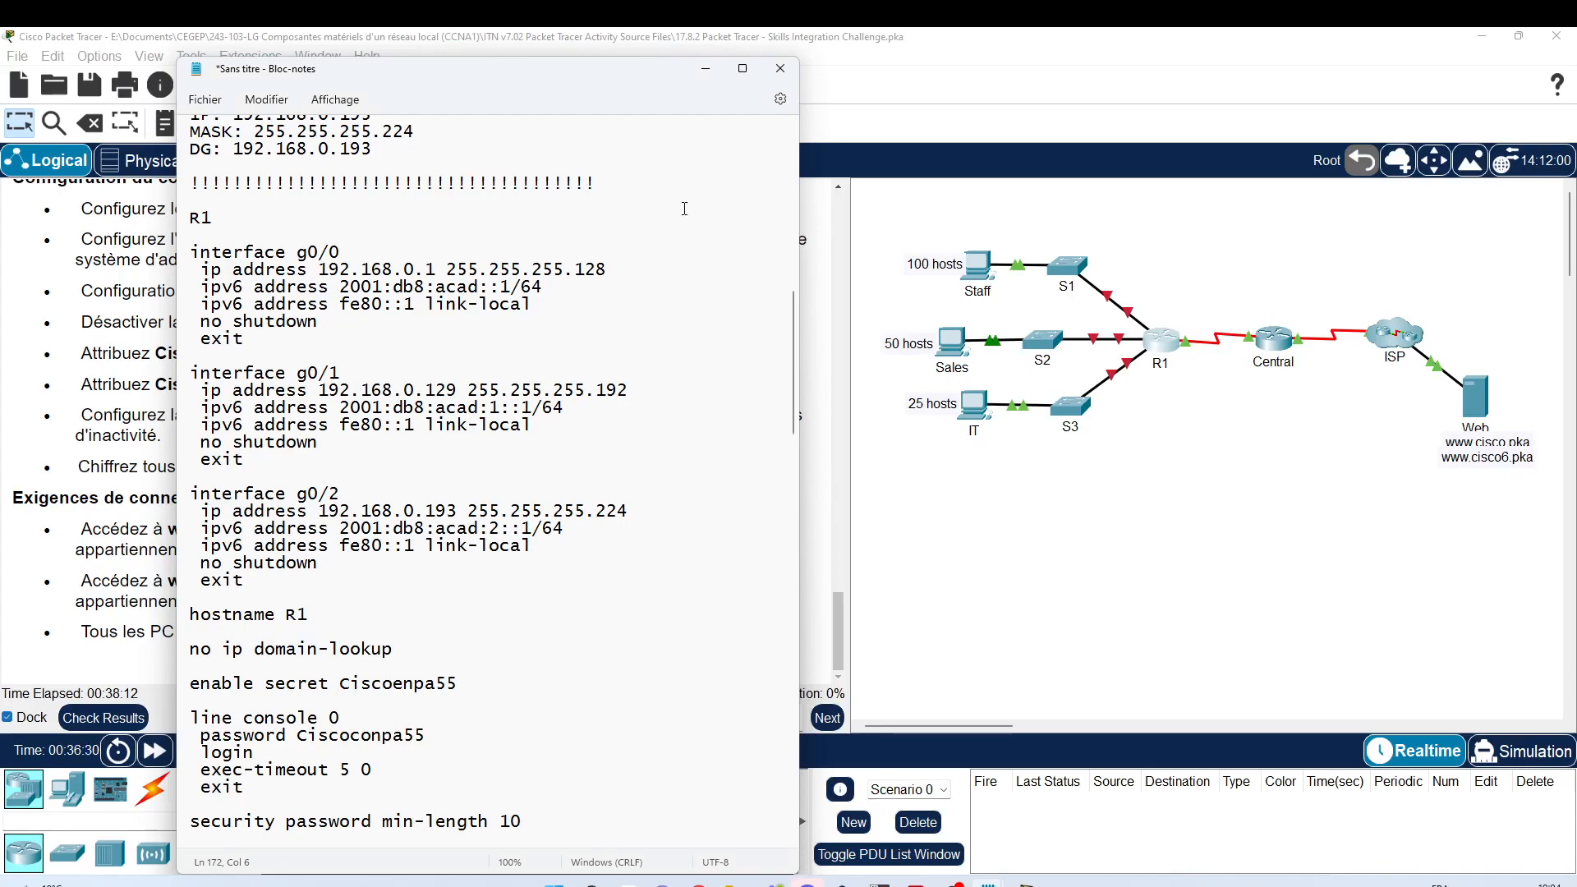
drag(529, 70, 1576, 97)
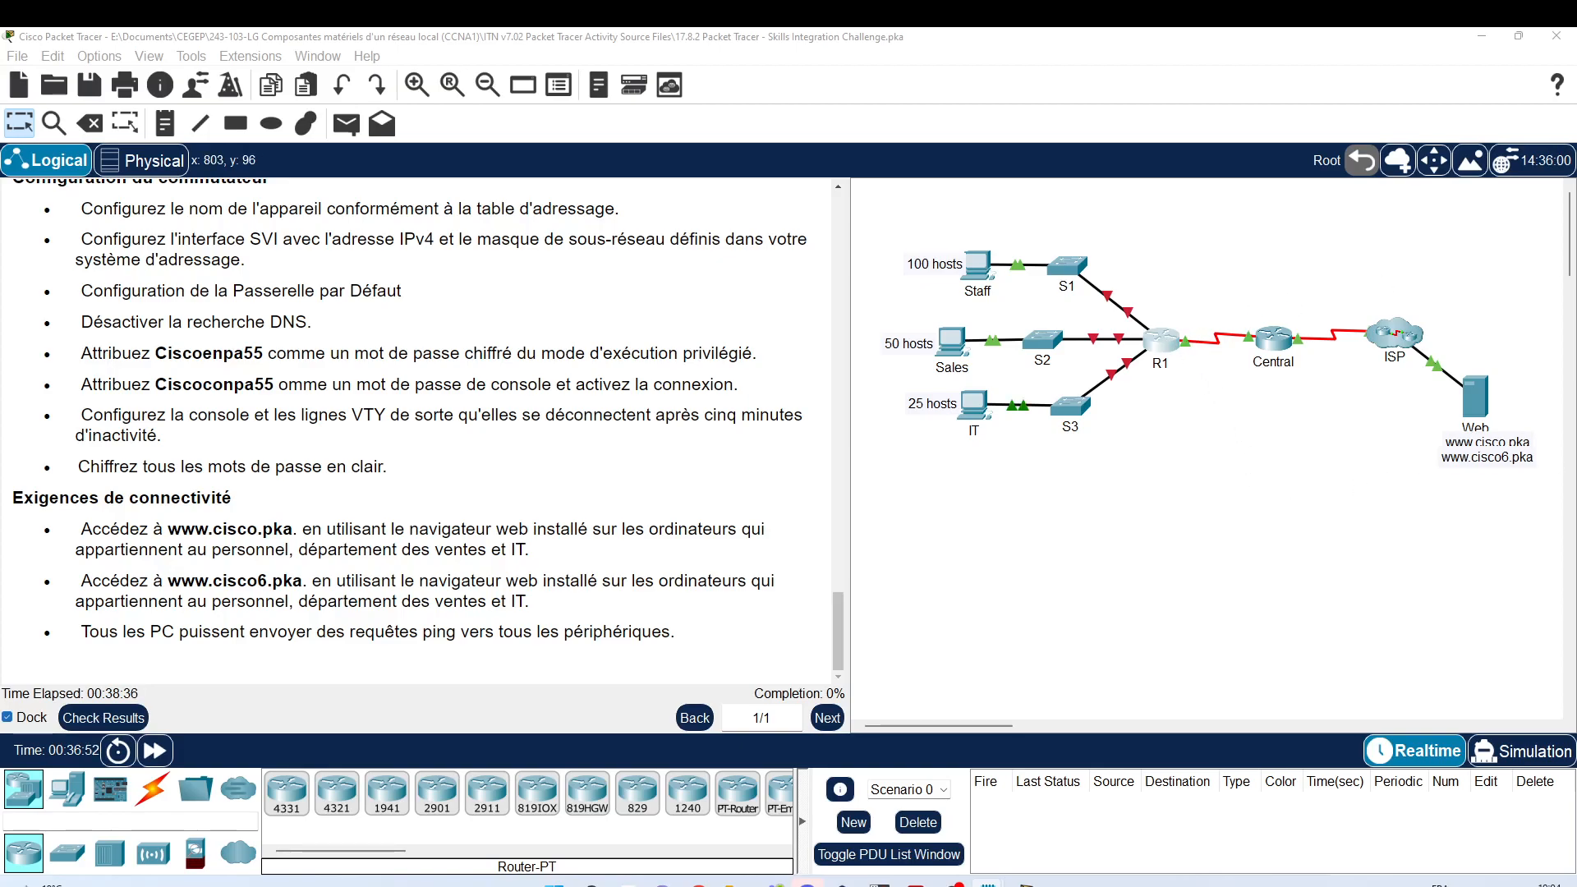
Step: Pull the 17.8.2 notes onto this screen to copy R1's commands, then send them back
drag(1576, 103, 477, 71)
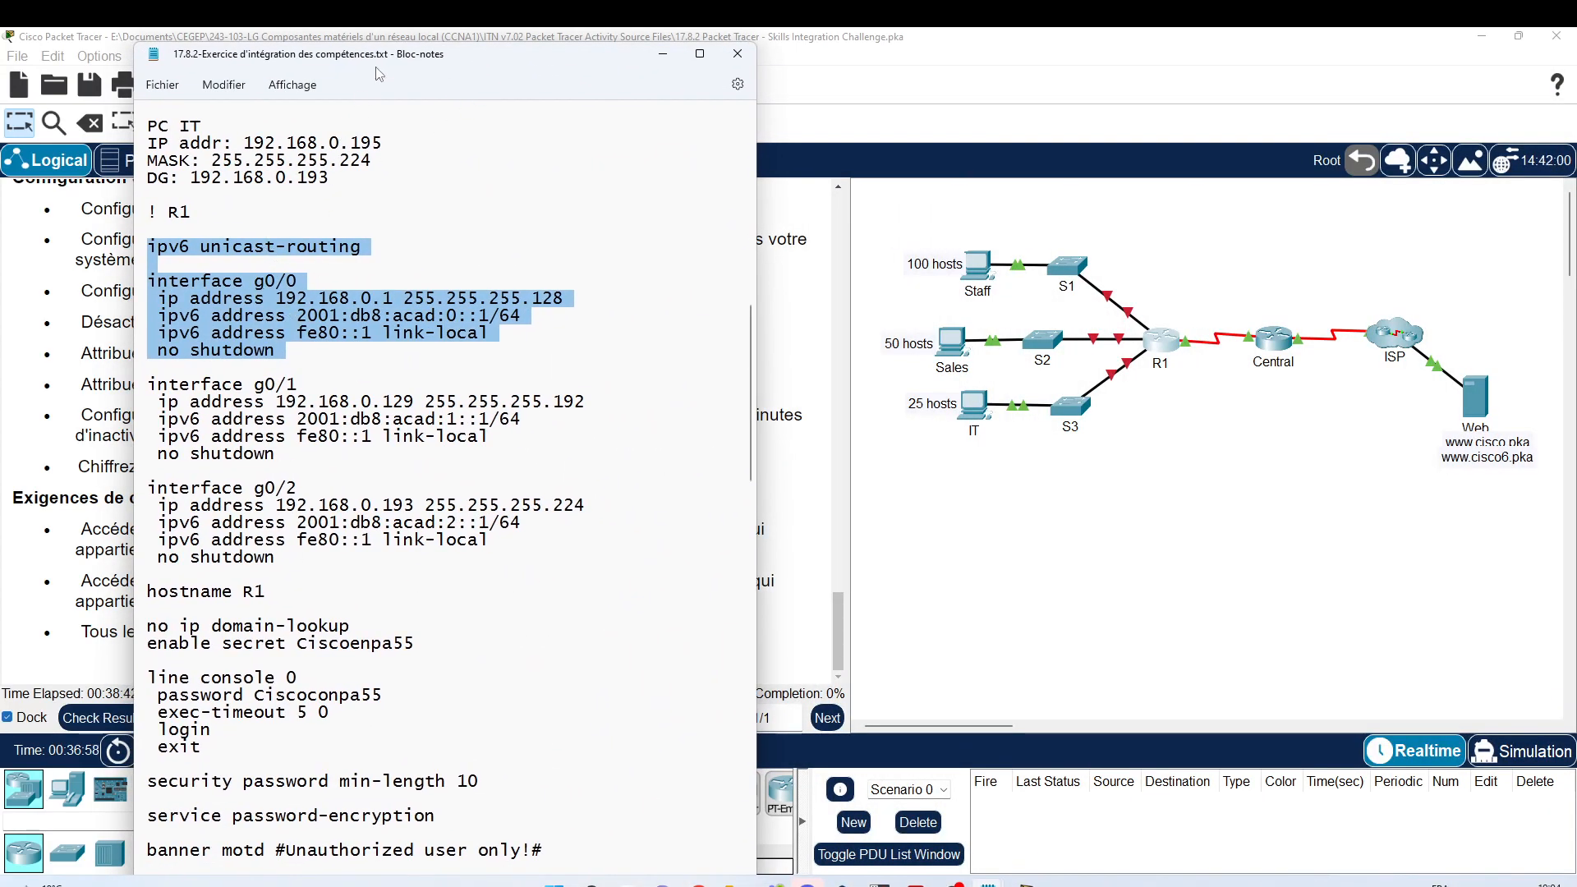
drag(372, 56, 1576, 66)
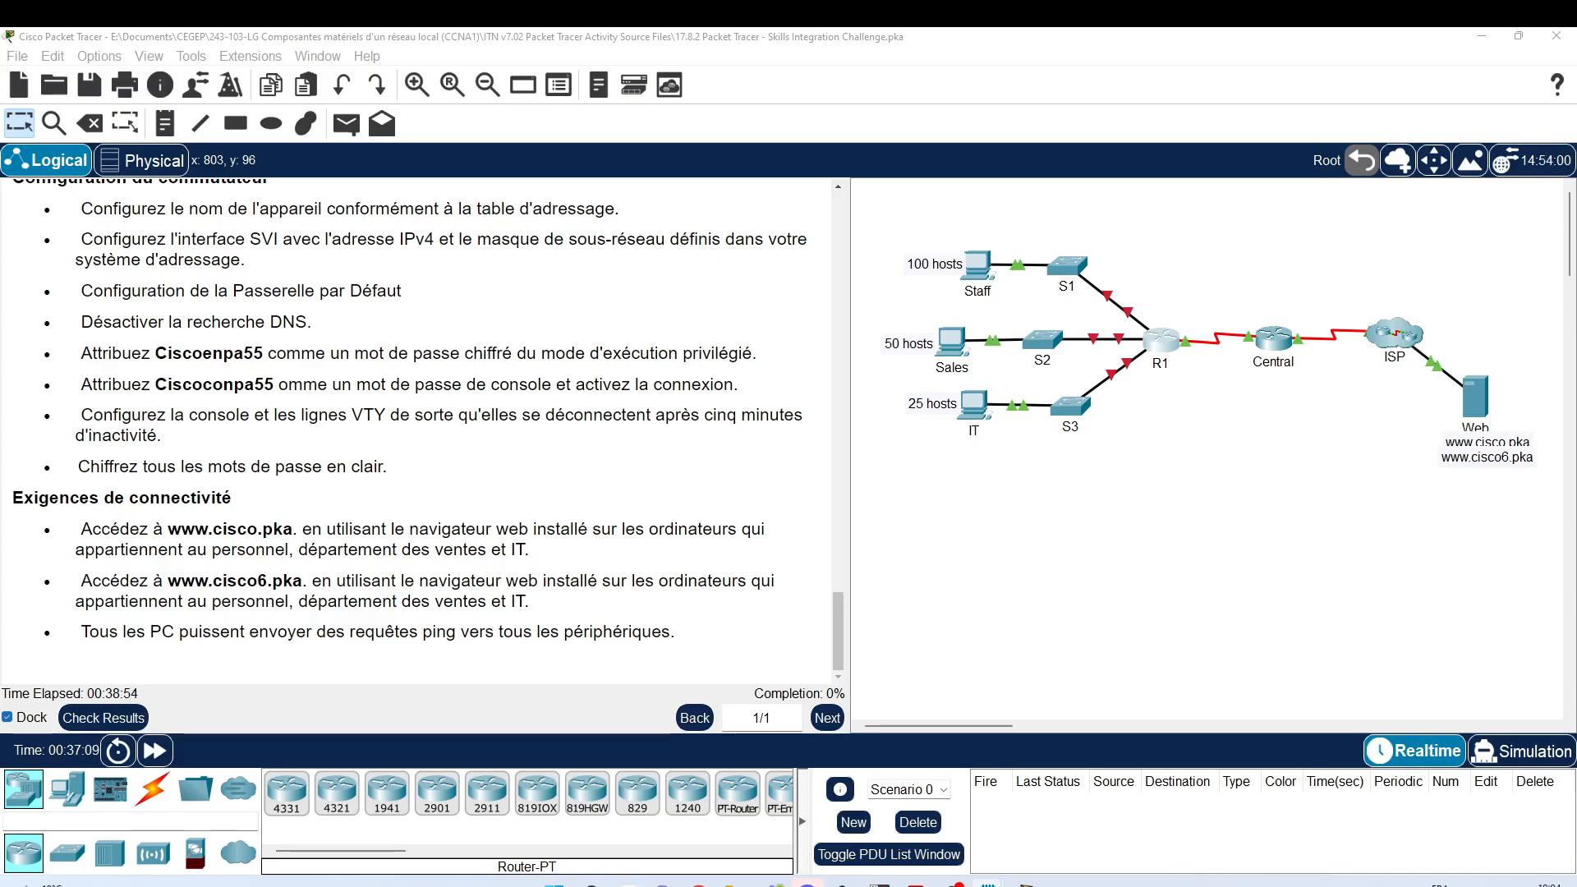
Step: Paste R1's configuration, including login block-for 180 attempts 4 within 120, into its CLI, save with wr, and close it
click(1162, 344)
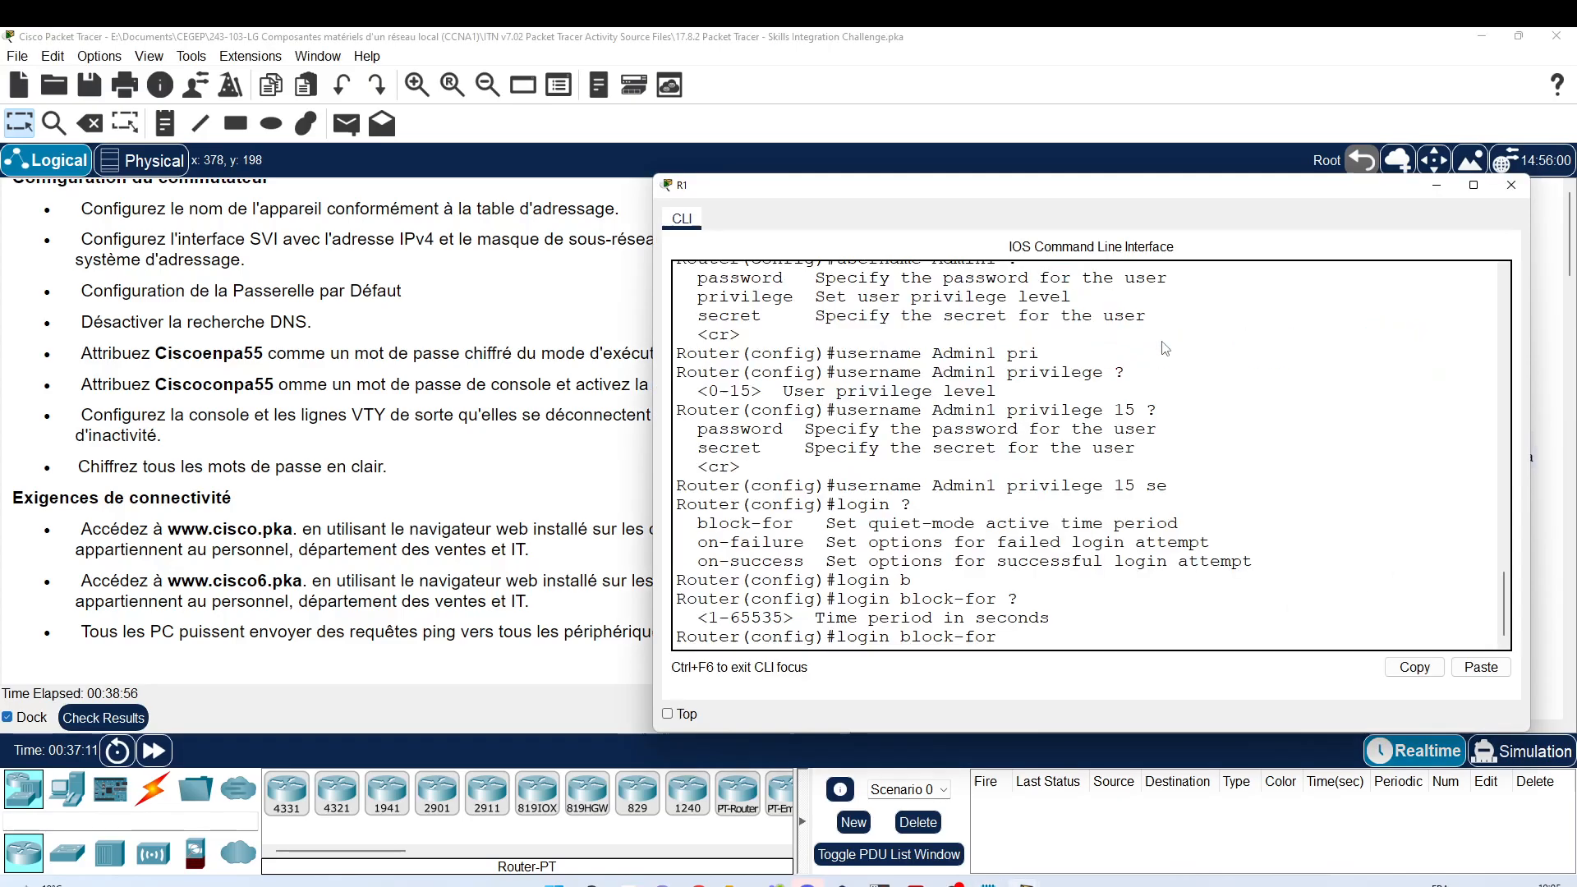
drag(867, 190, 810, 91)
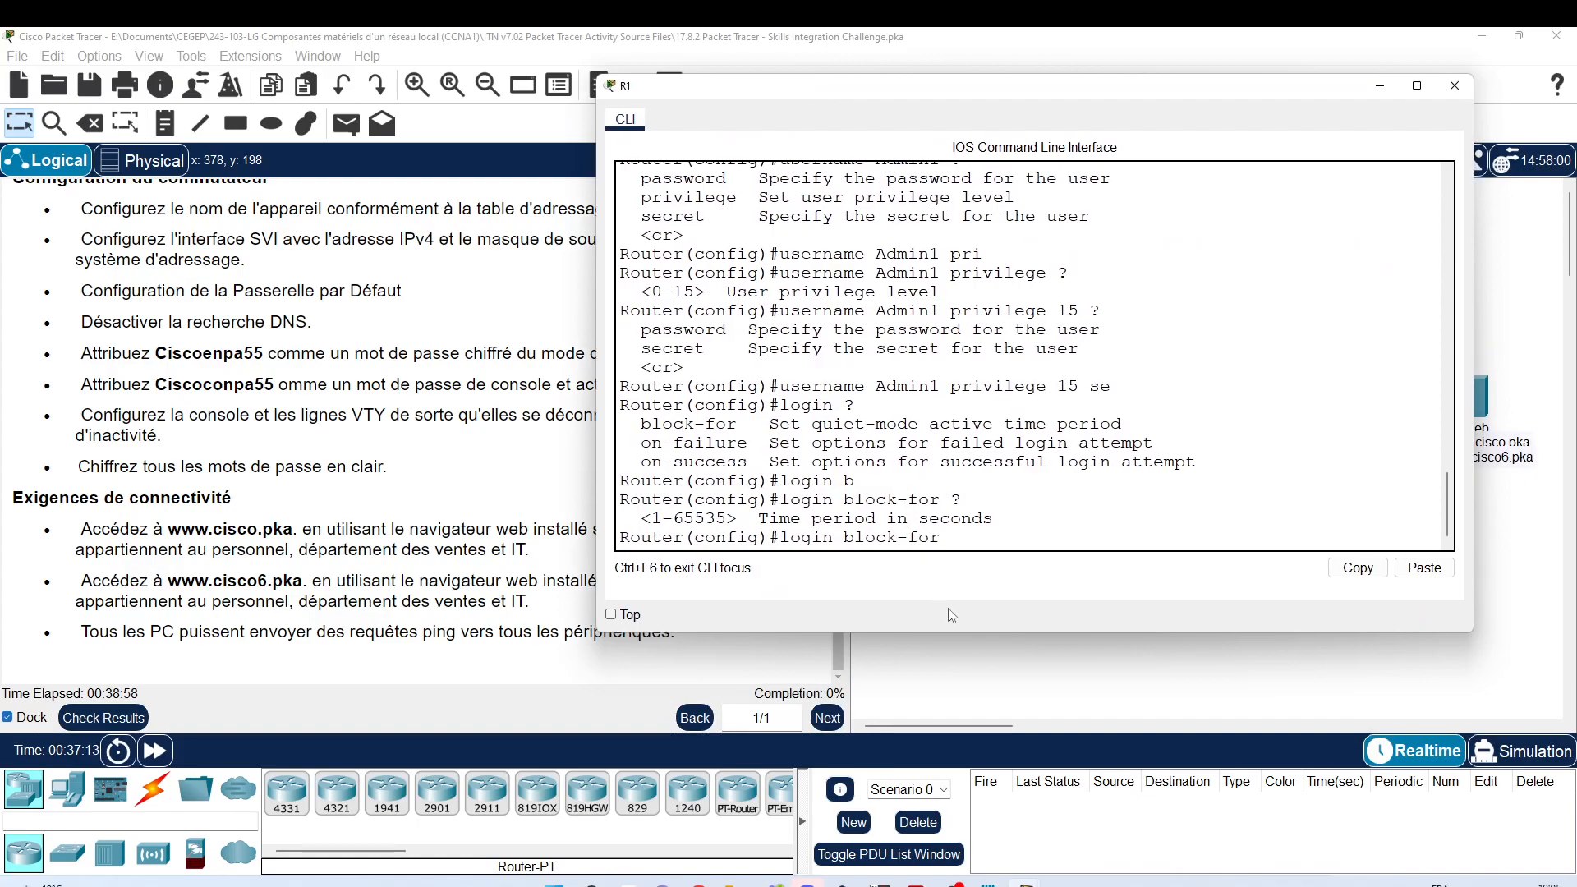
drag(948, 632, 949, 721)
key(Return)
key(Return)
key(Return)
key(Return)
key(Return)
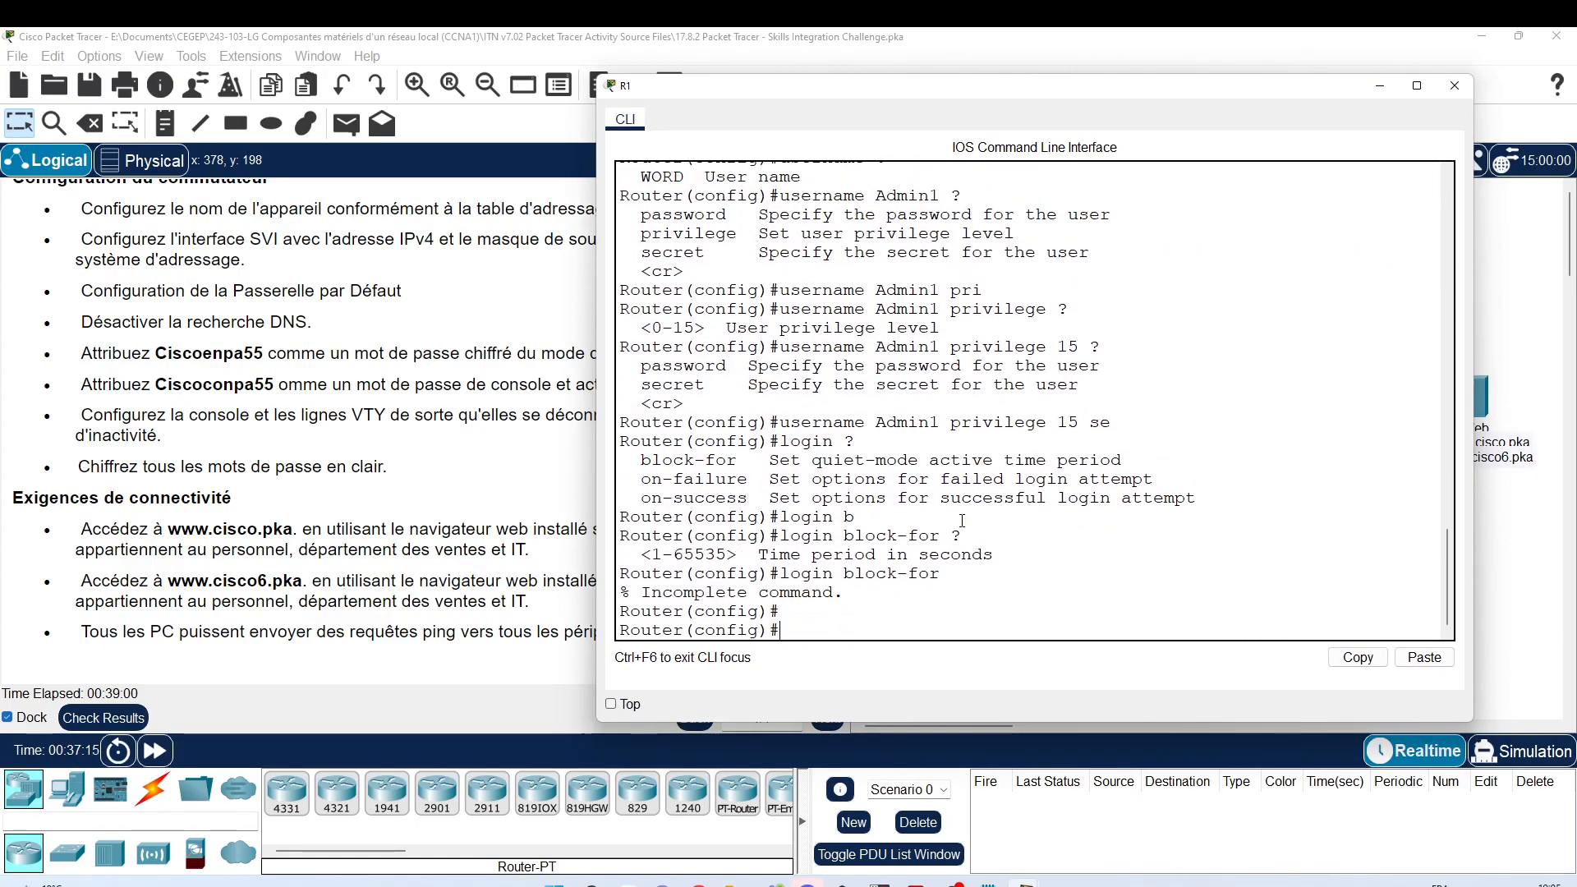
click(1424, 657)
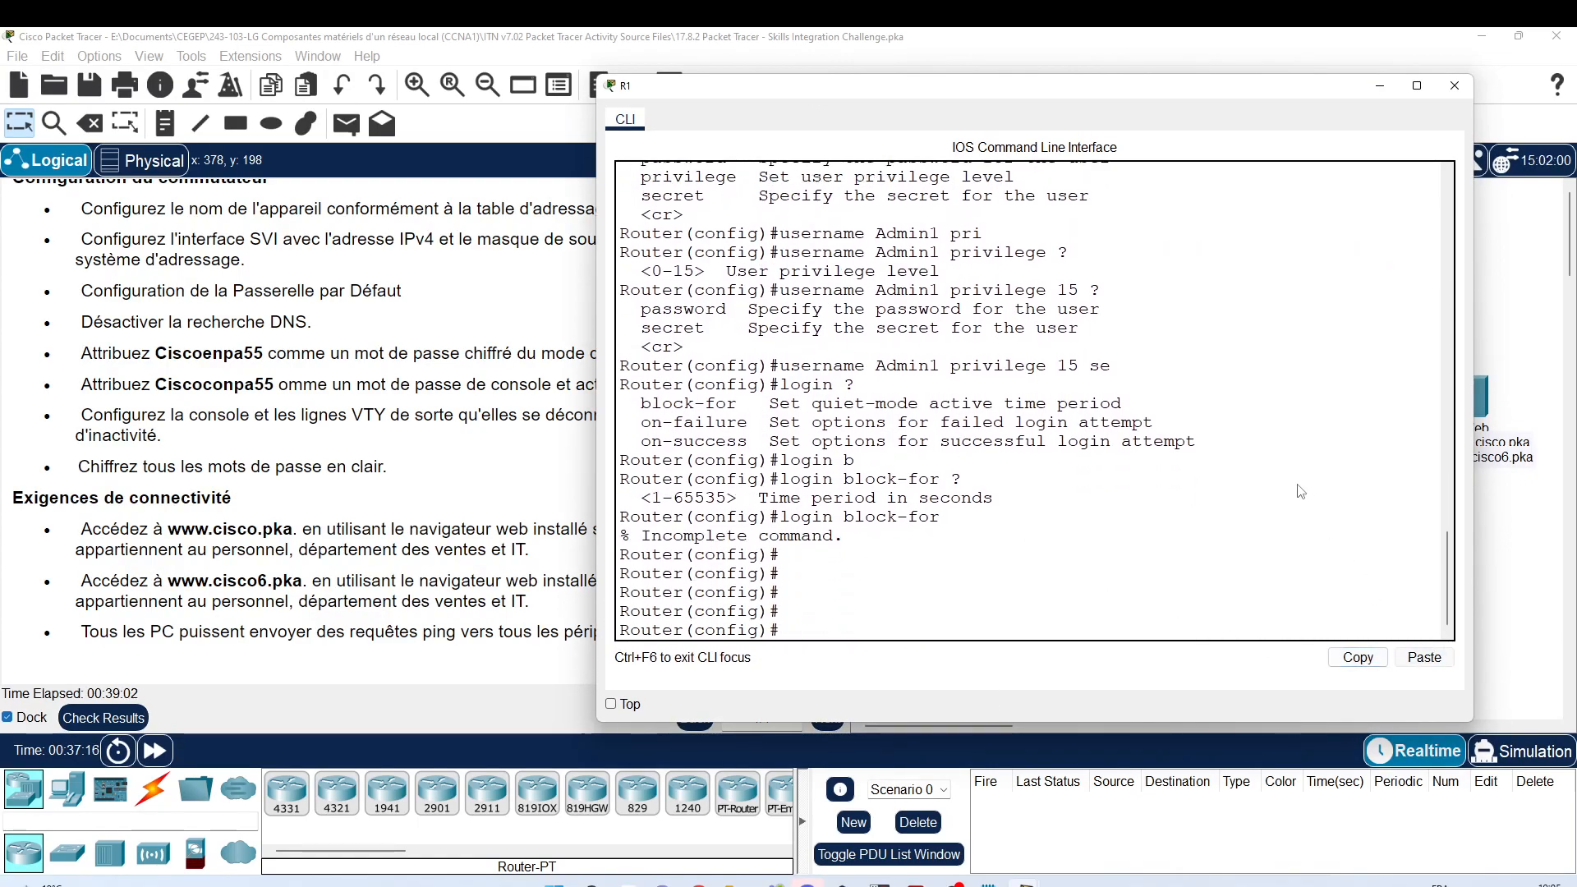
key(Return)
text(end)
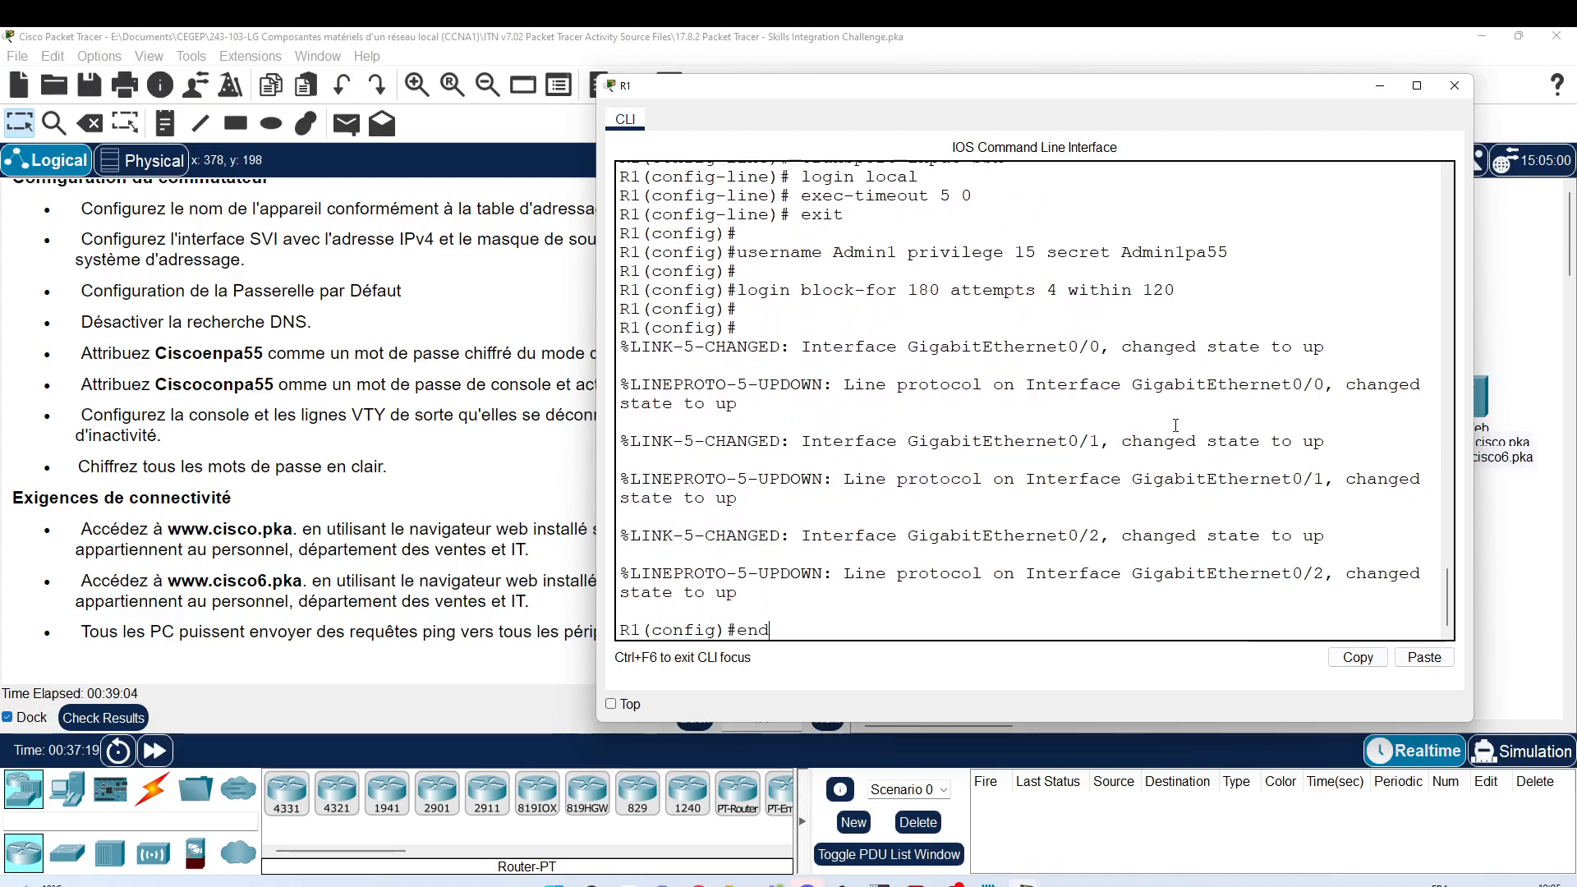
key(Return)
key(Return)
text(w)
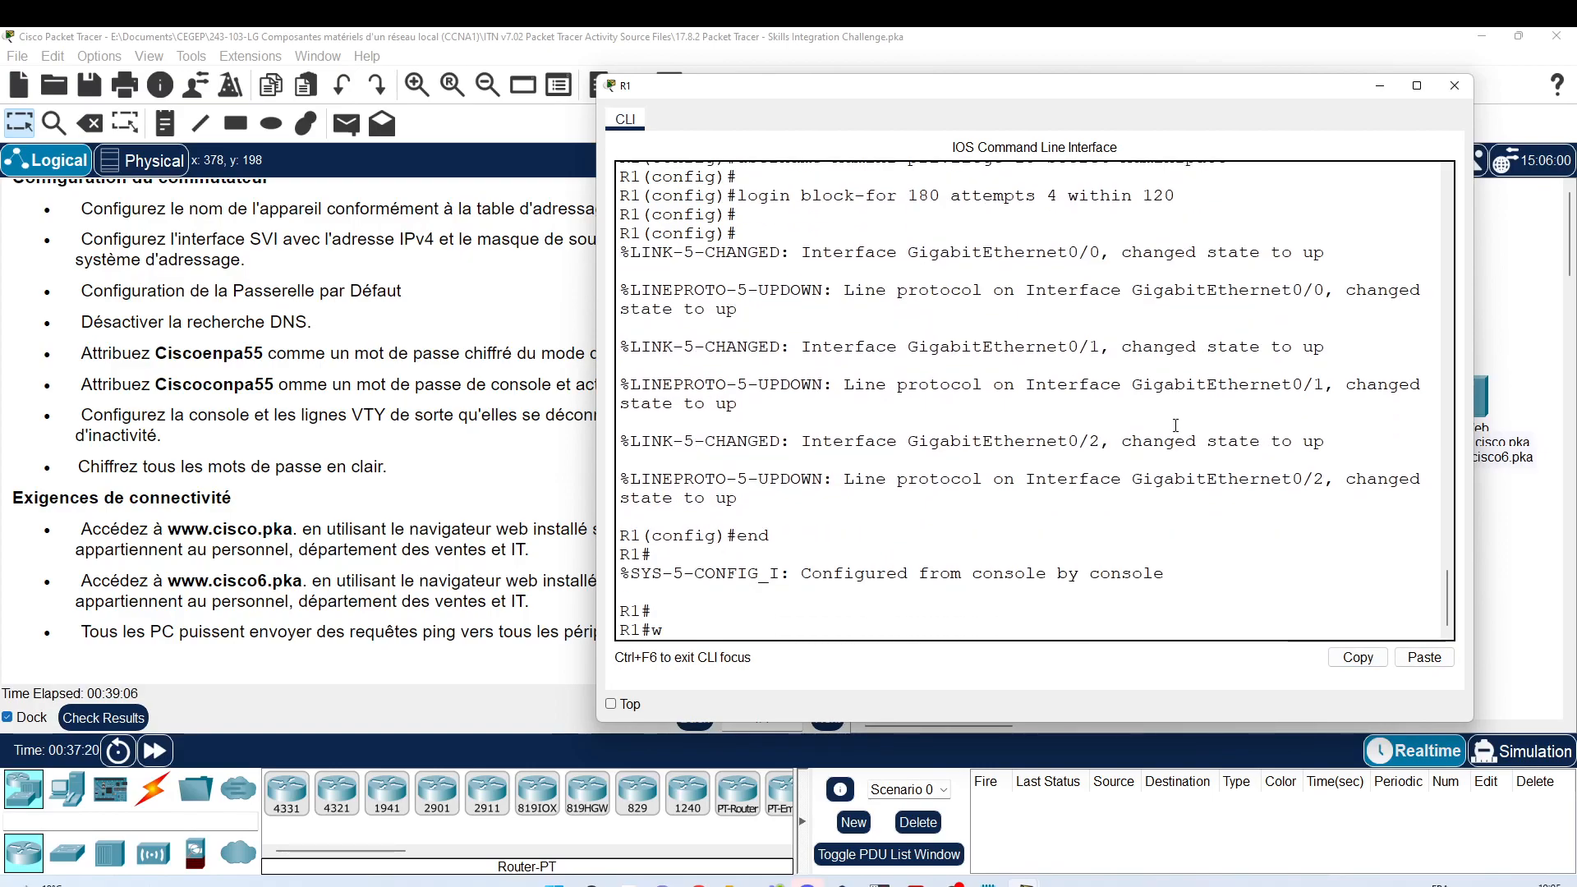
text(r)
key(Return)
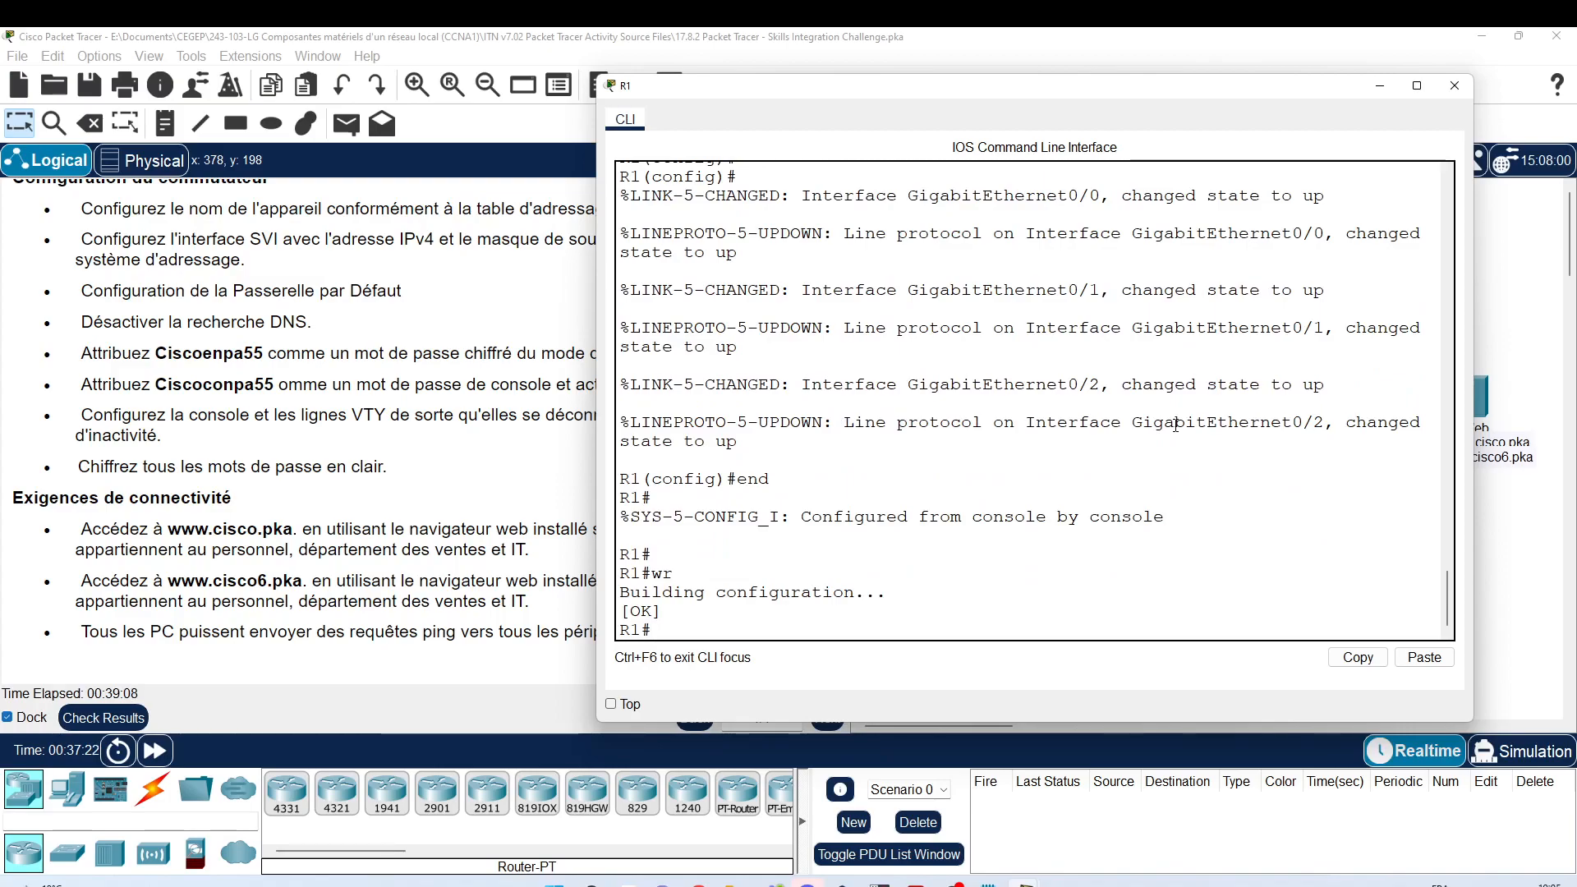
click(1454, 86)
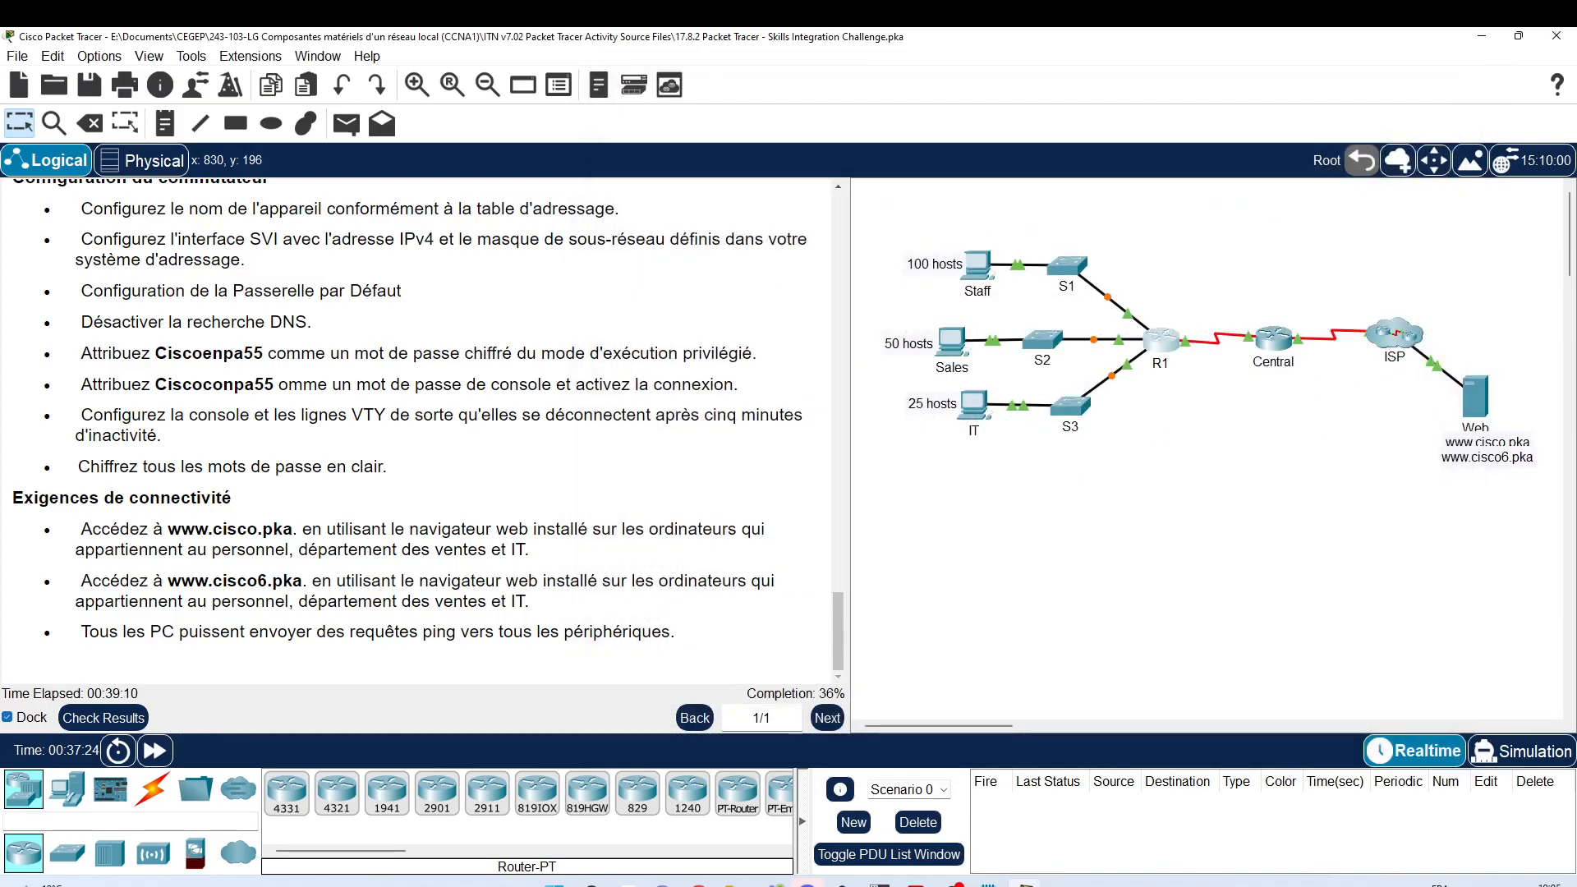
Step: Open S1's console and enter global configuration mode with en and configure terminal
click(1067, 266)
drag(867, 178, 872, 109)
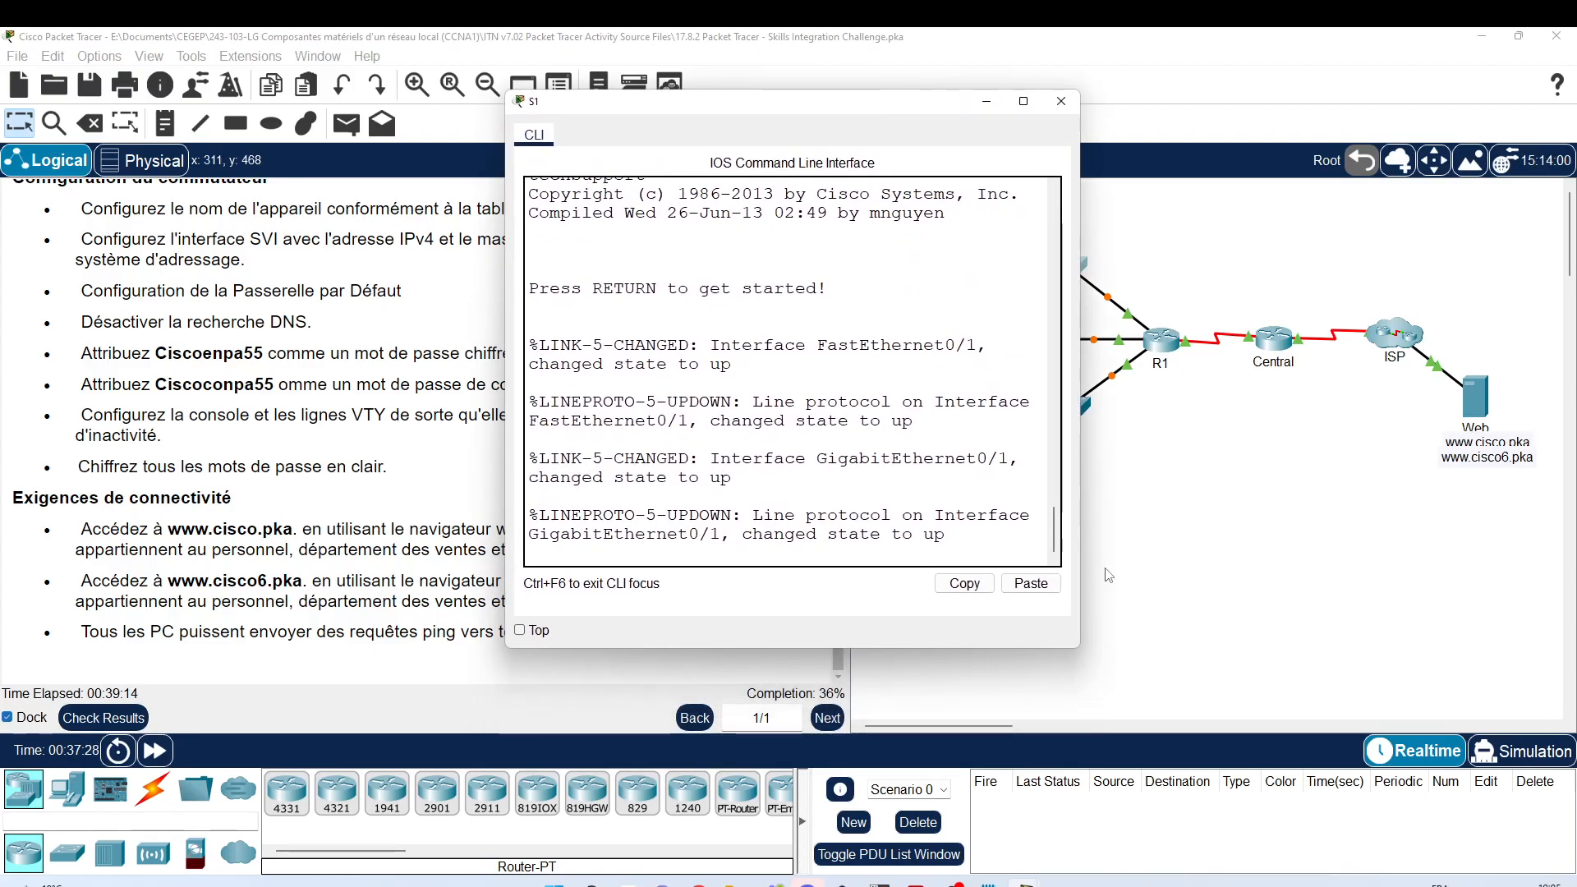
drag(1081, 654, 1433, 760)
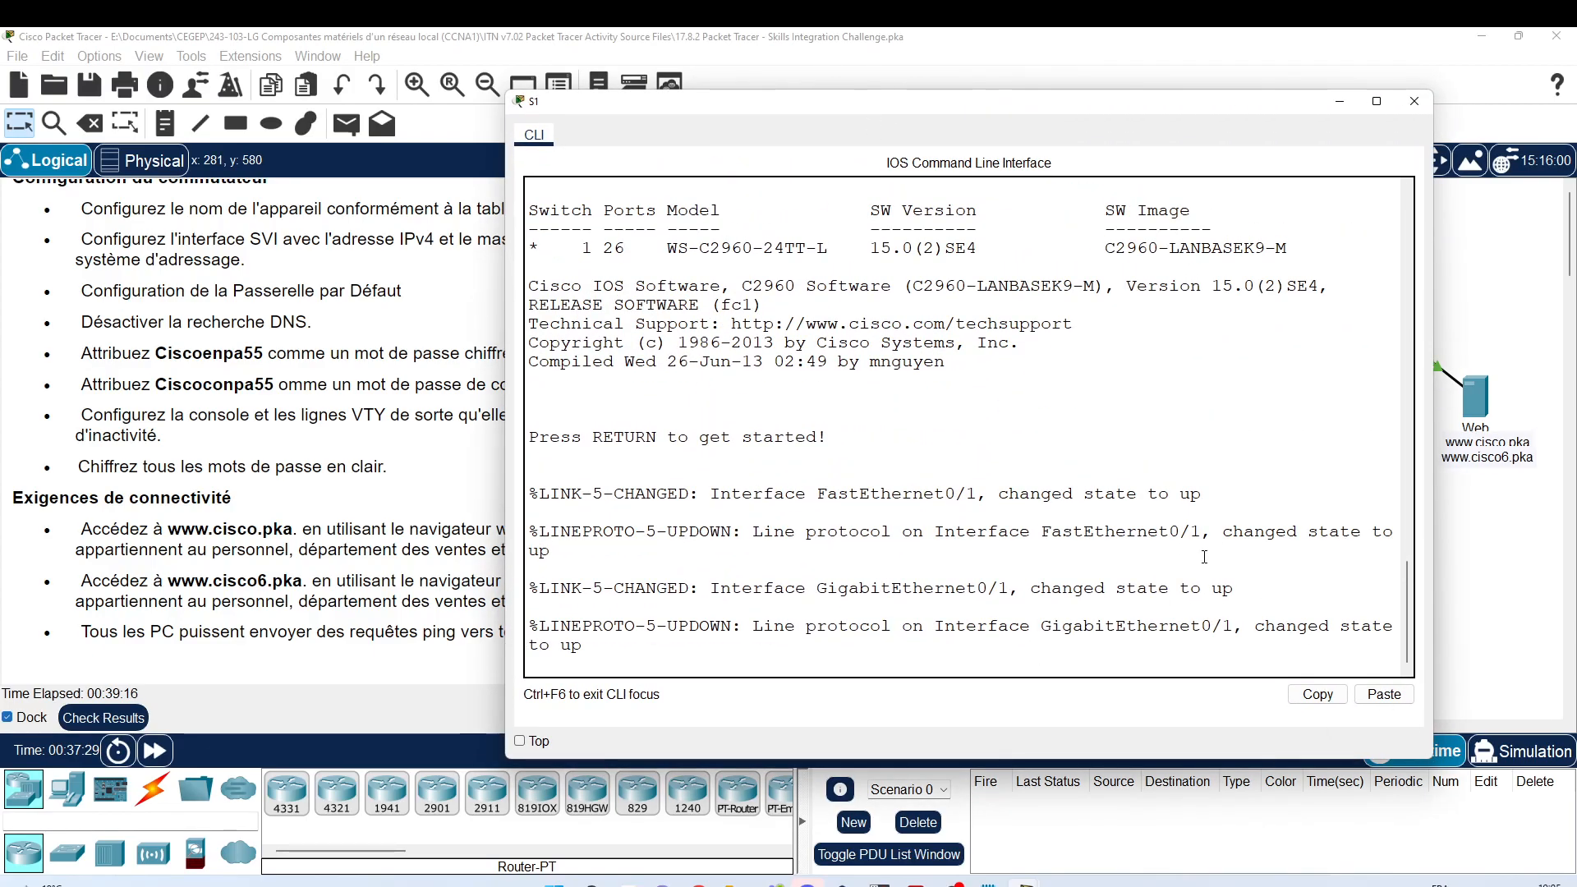
key(Return)
text(en)
key(Return)
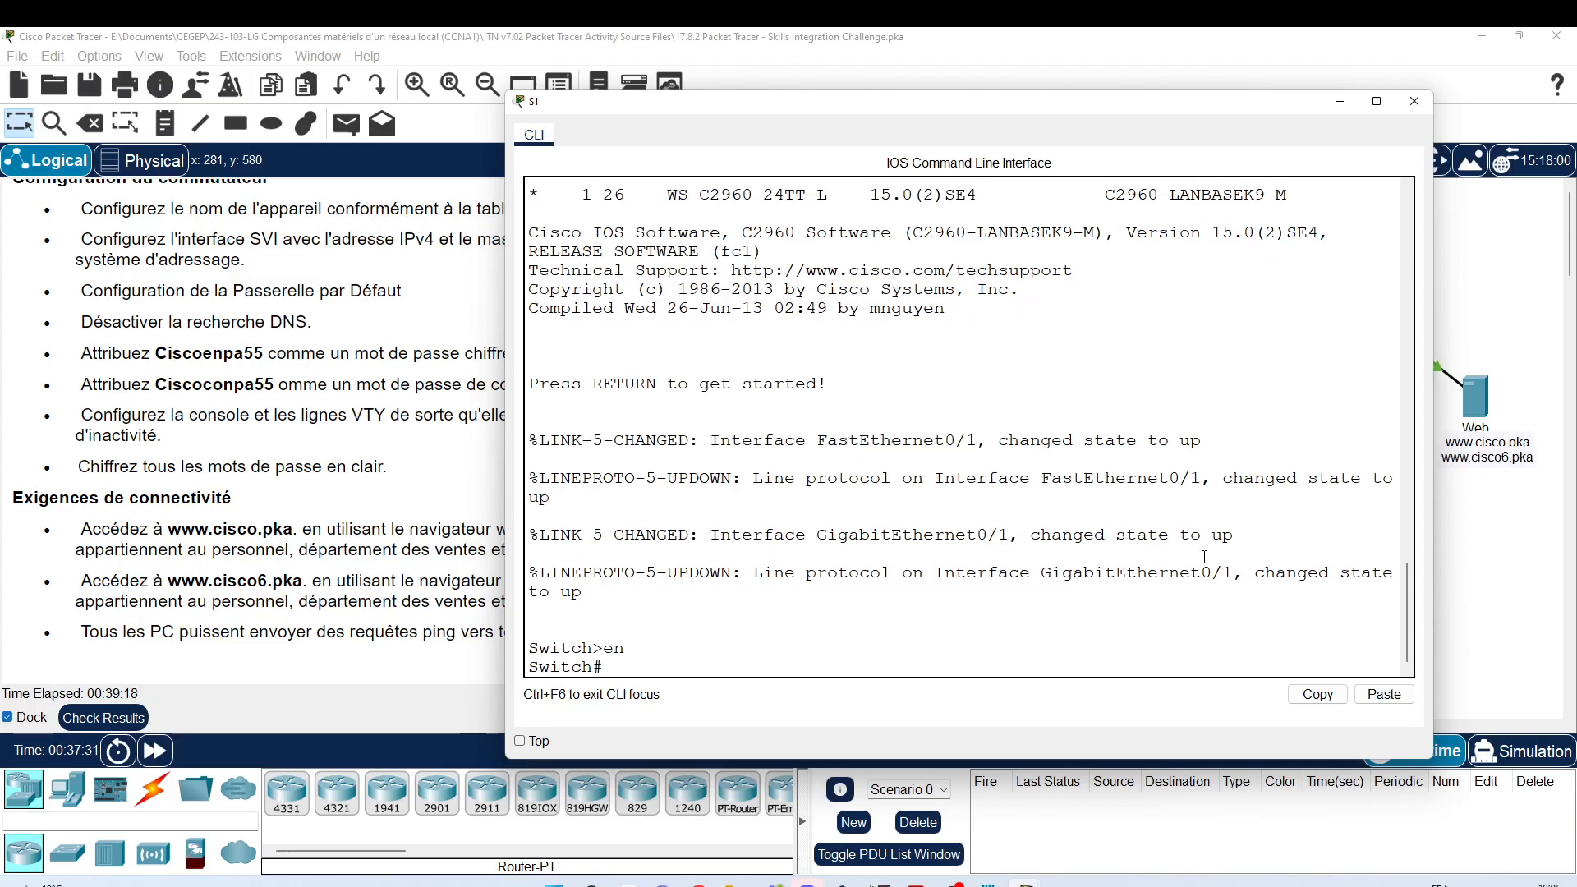
text(conf)
key(Tab)
text(t)
key(Tab)
key(Return)
key(Return)
key(Return)
key(Return)
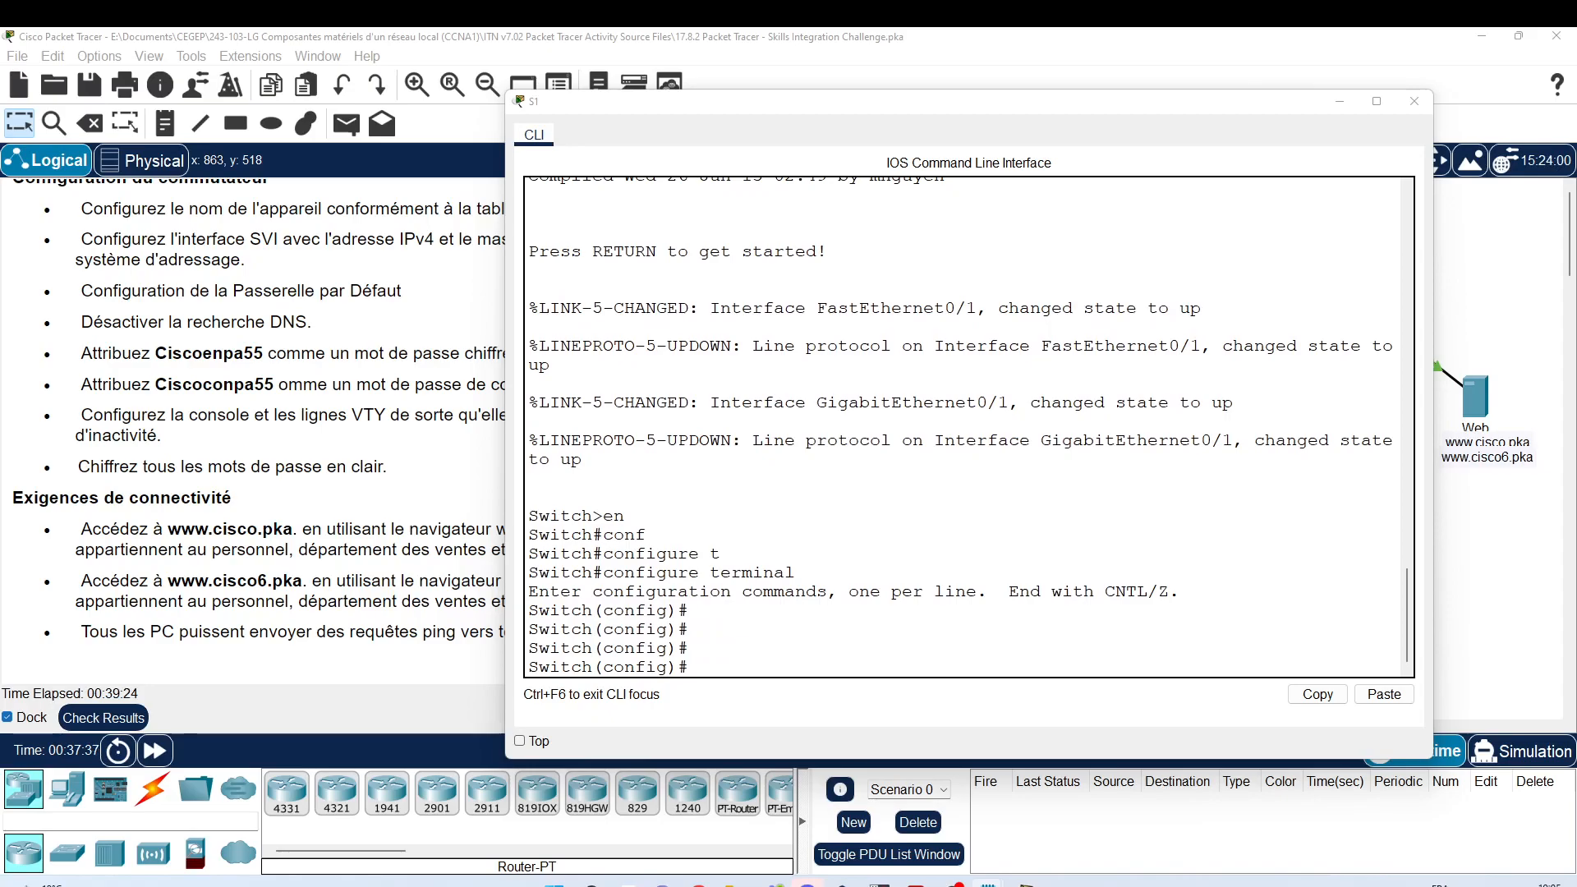
Step: Paste S1's hostname, VLAN 1 192.168.0.2 and gateway 192.168.0.1 settings, then save with wr
click(835, 521)
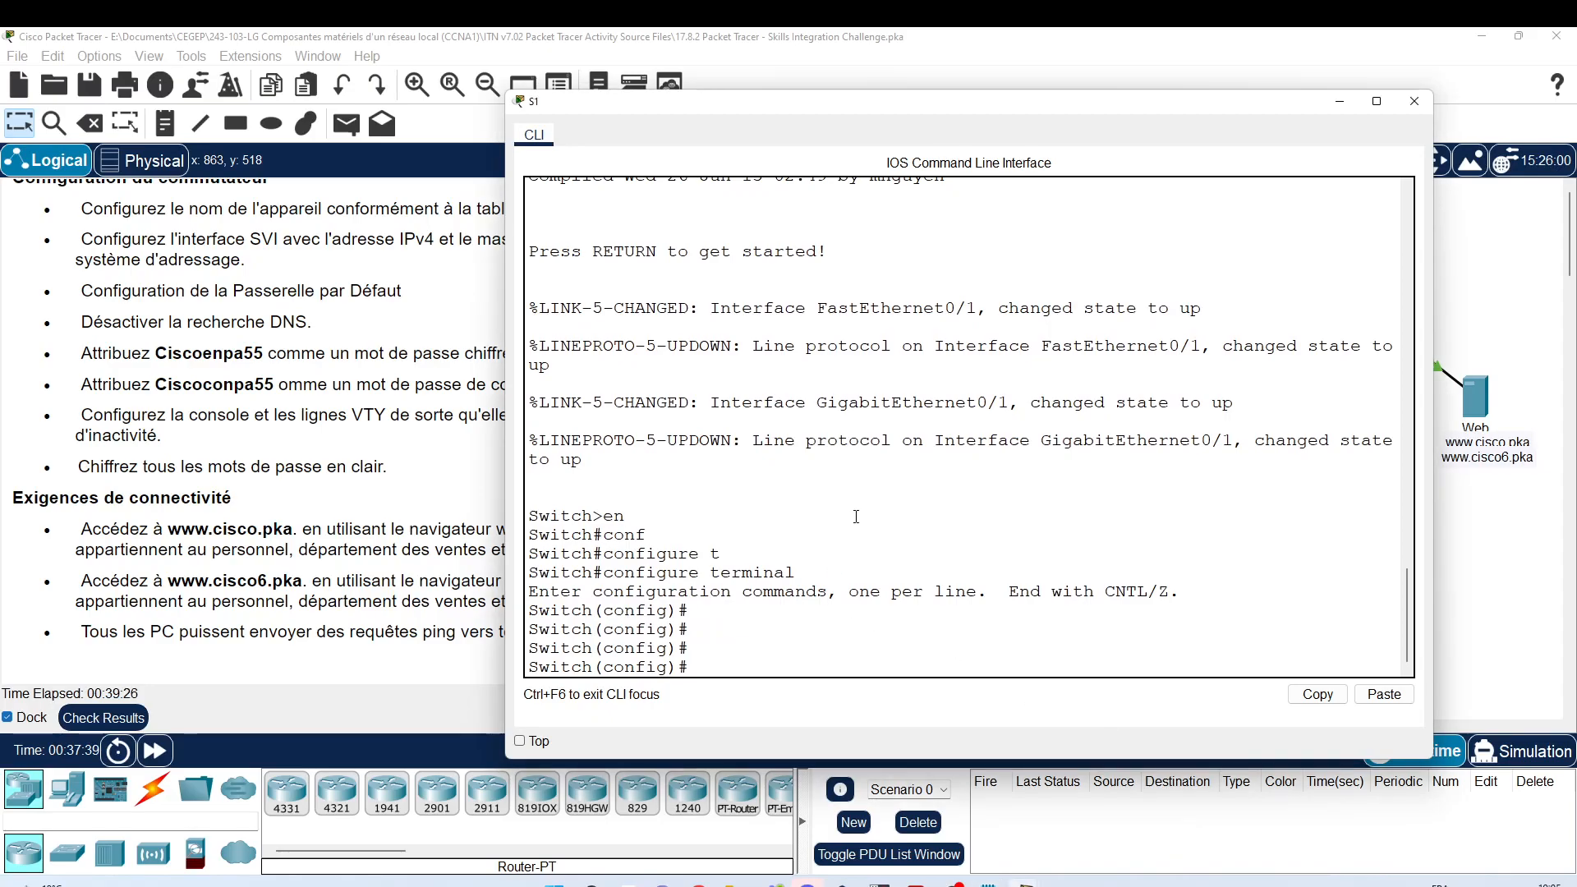
right_click(856, 516)
click(895, 543)
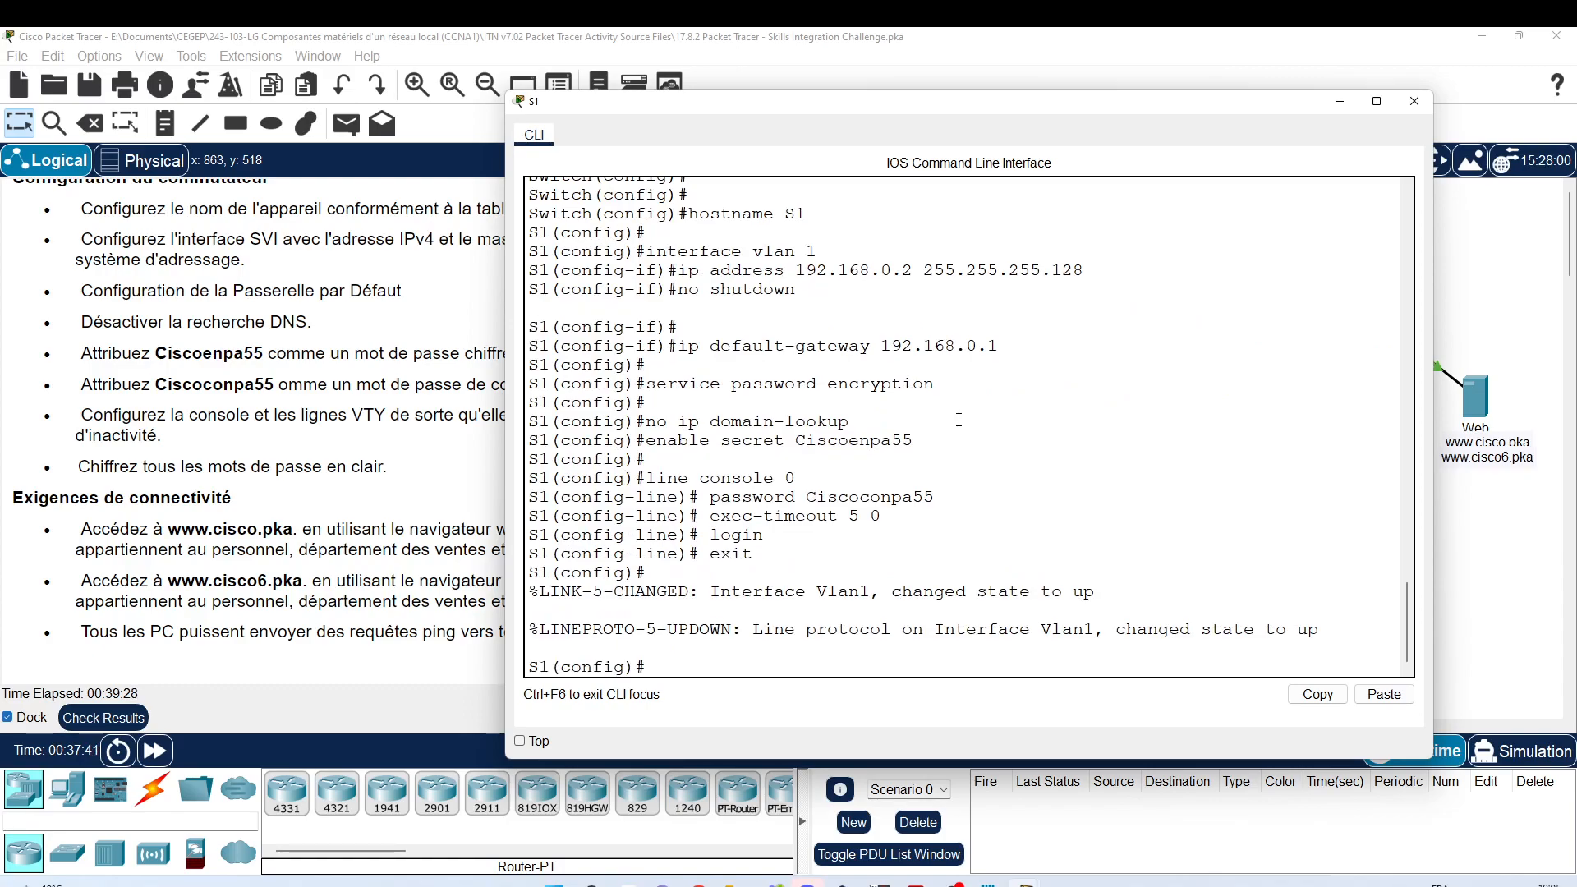
text(end)
key(Return)
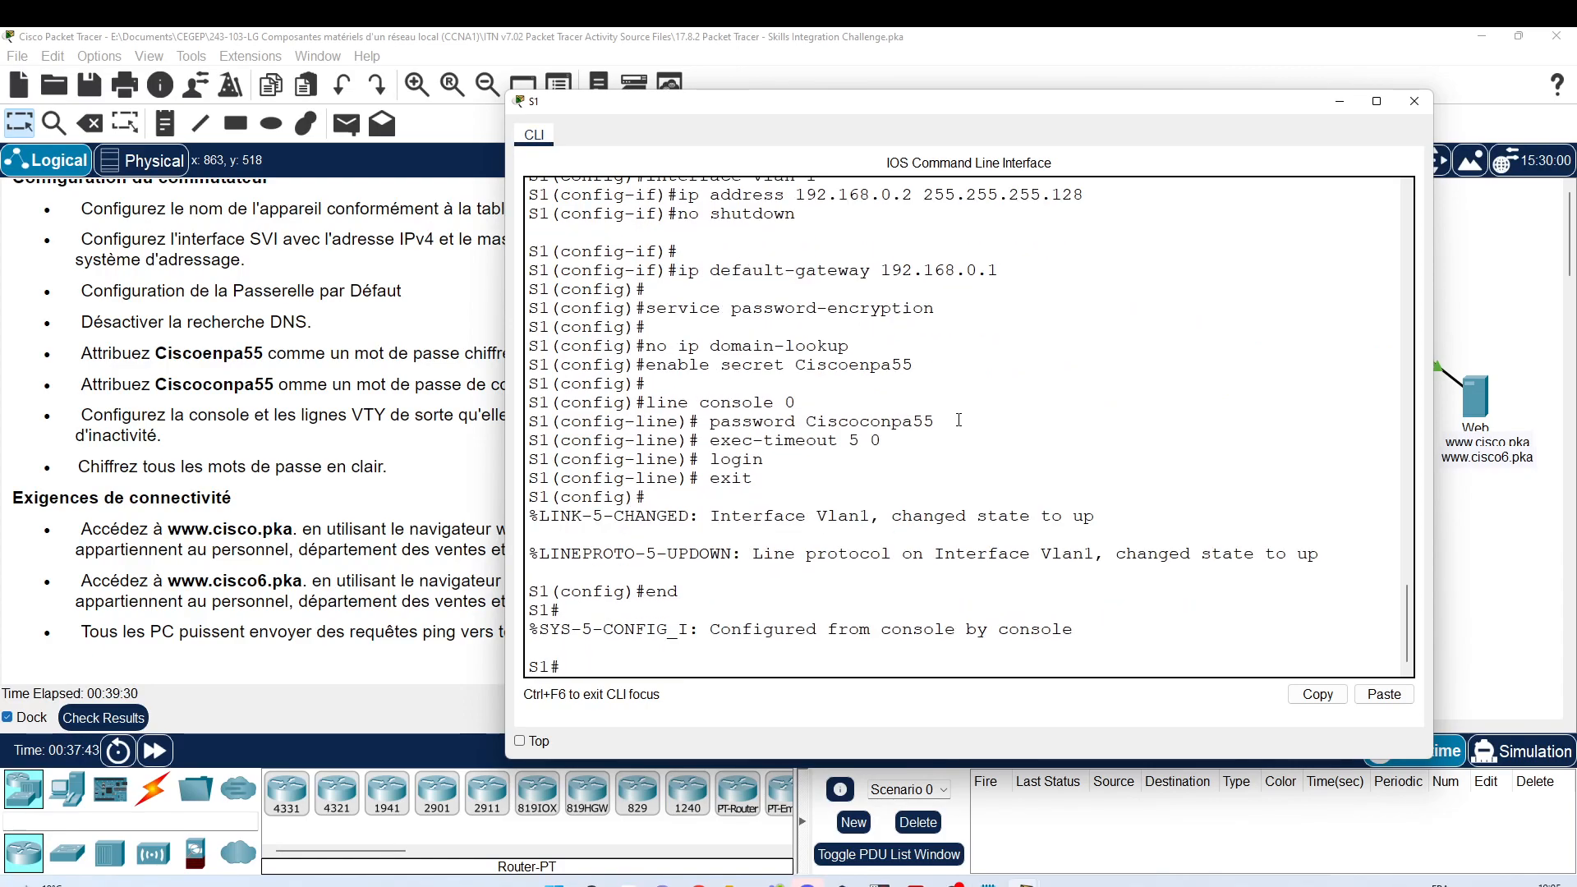
text(wr)
key(Return)
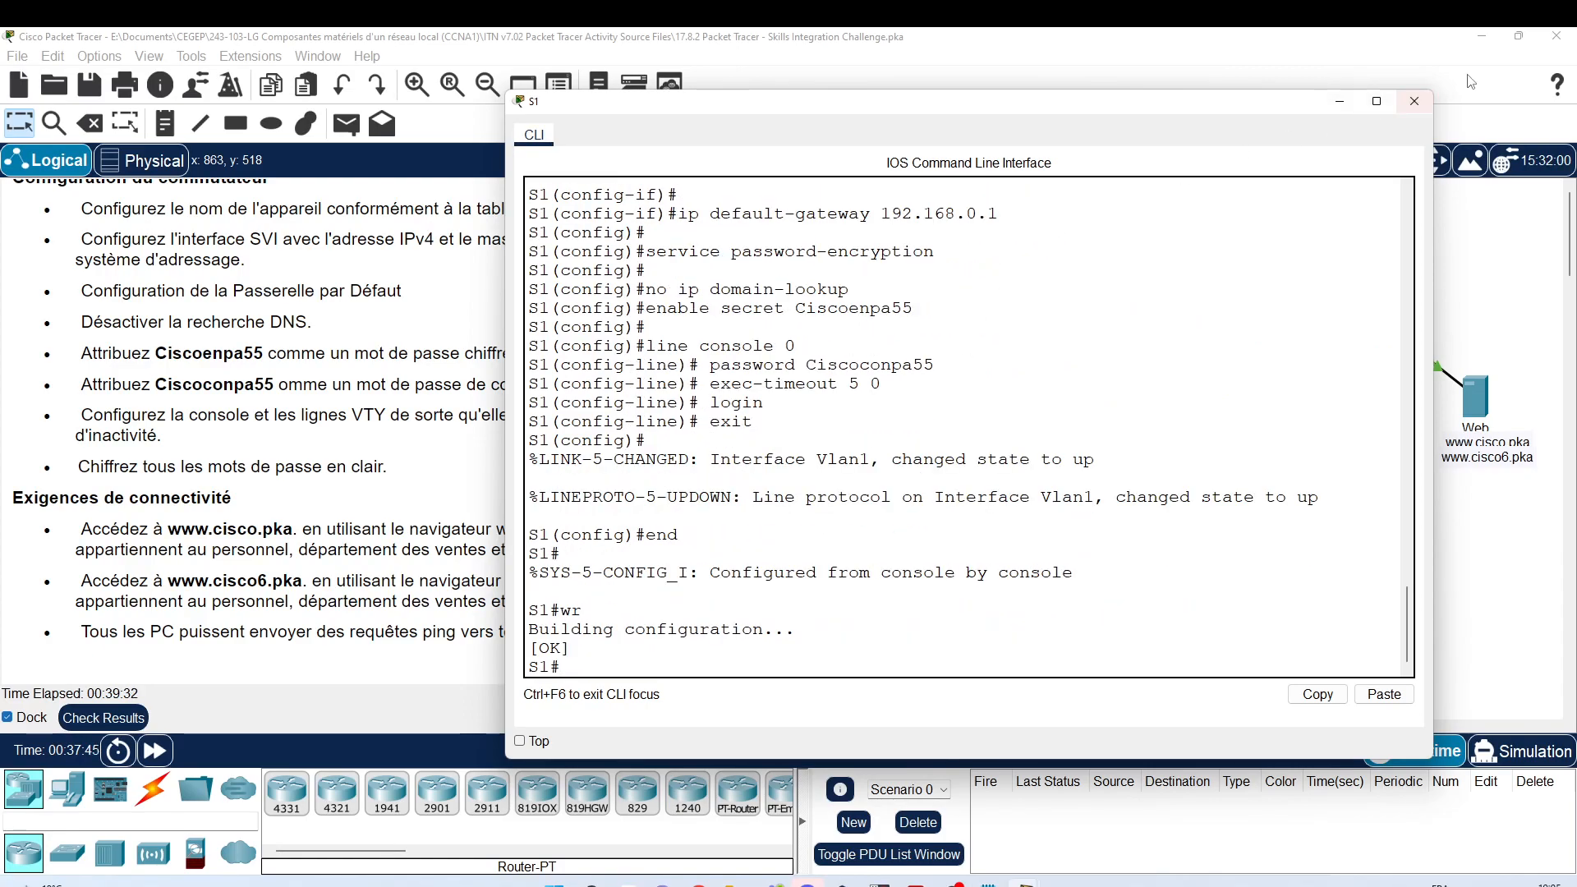
click(1415, 102)
click(1050, 345)
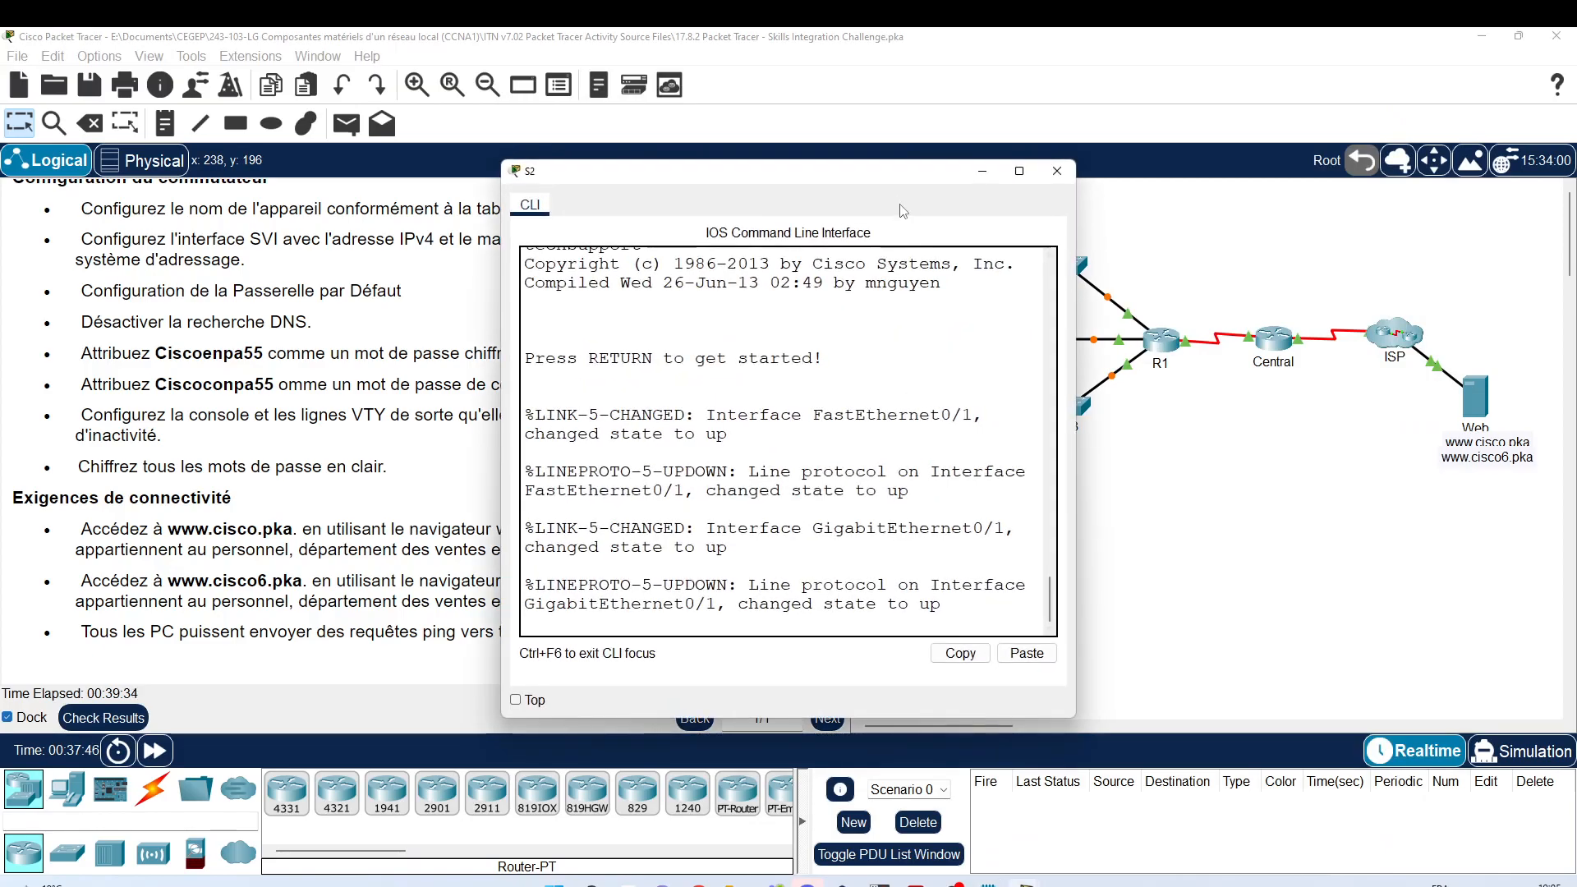
Step: Enlarge S2's console and enter global configuration mode with en and configure terminal
drag(887, 179, 938, 87)
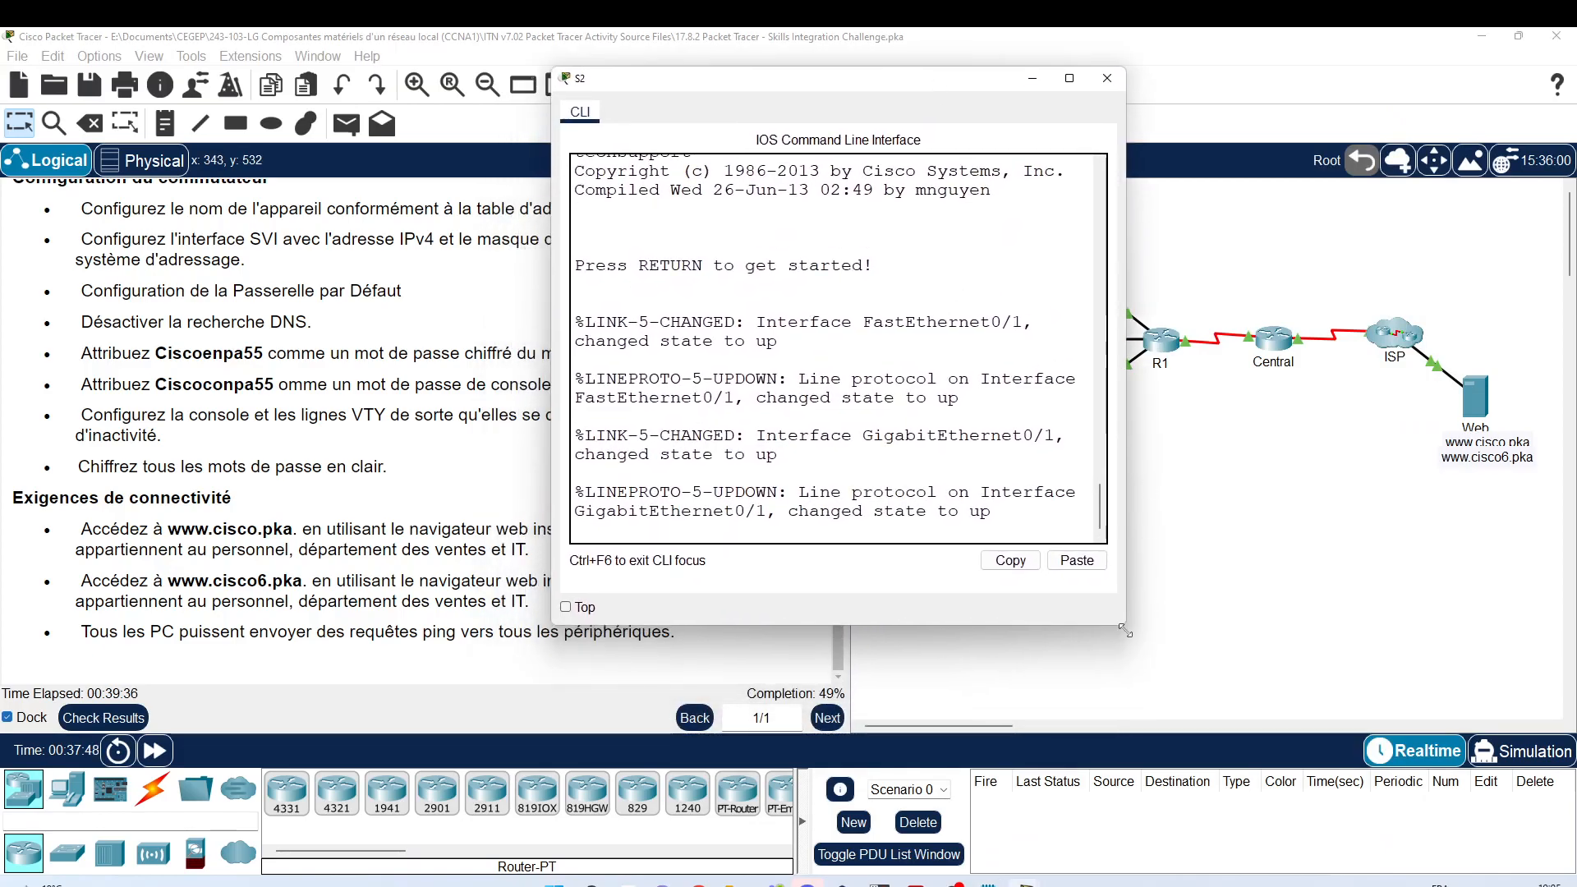
drag(1127, 626, 1437, 728)
key(Return)
text(en)
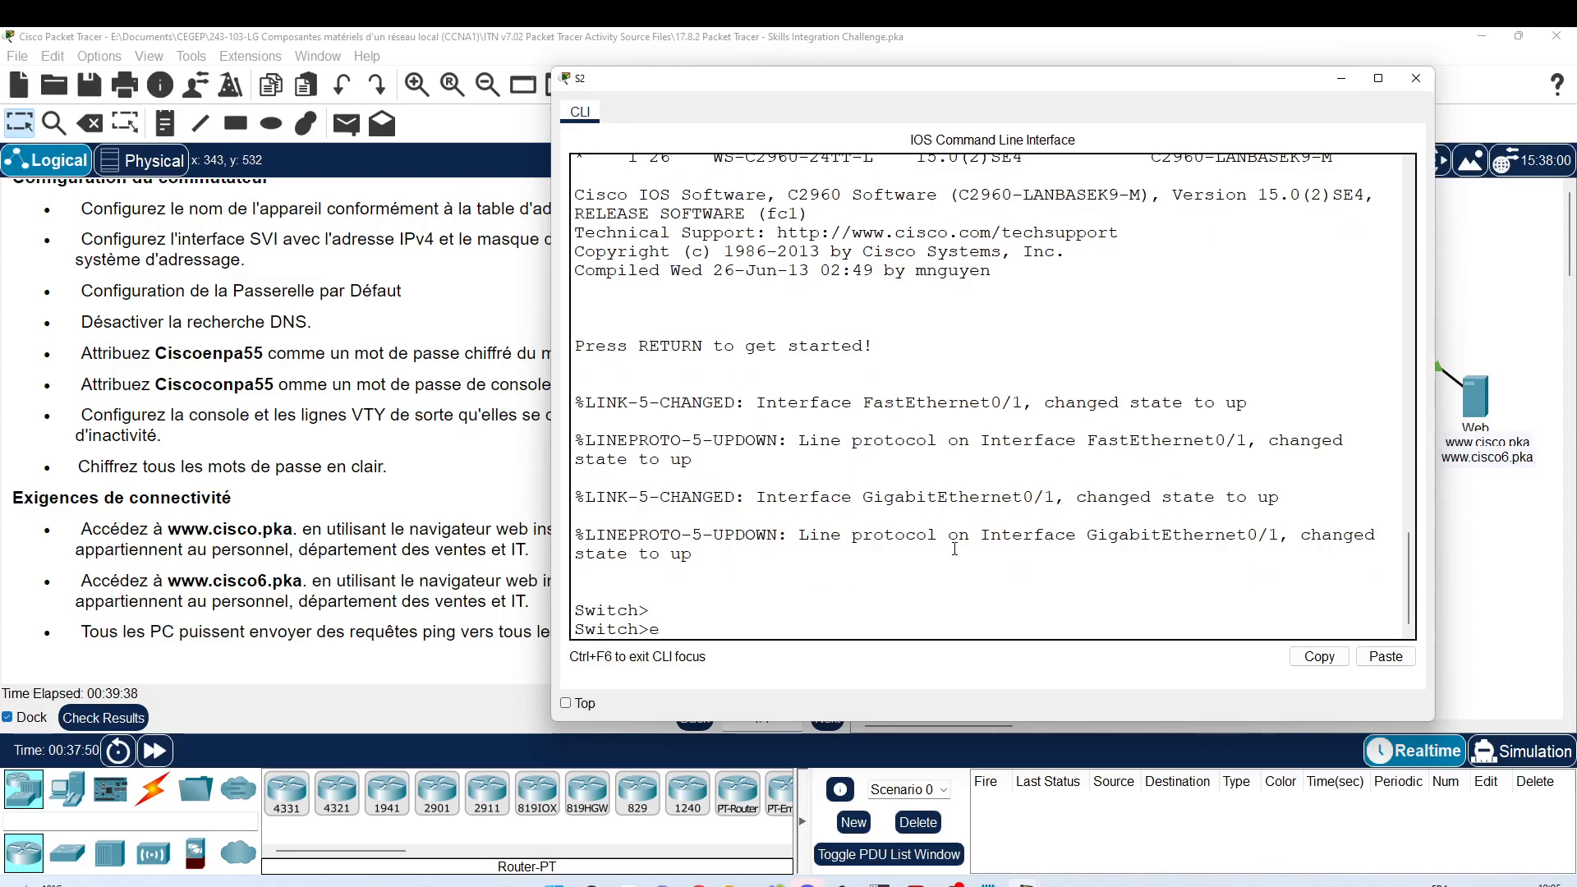
key(Return)
text(conf)
key(Tab)
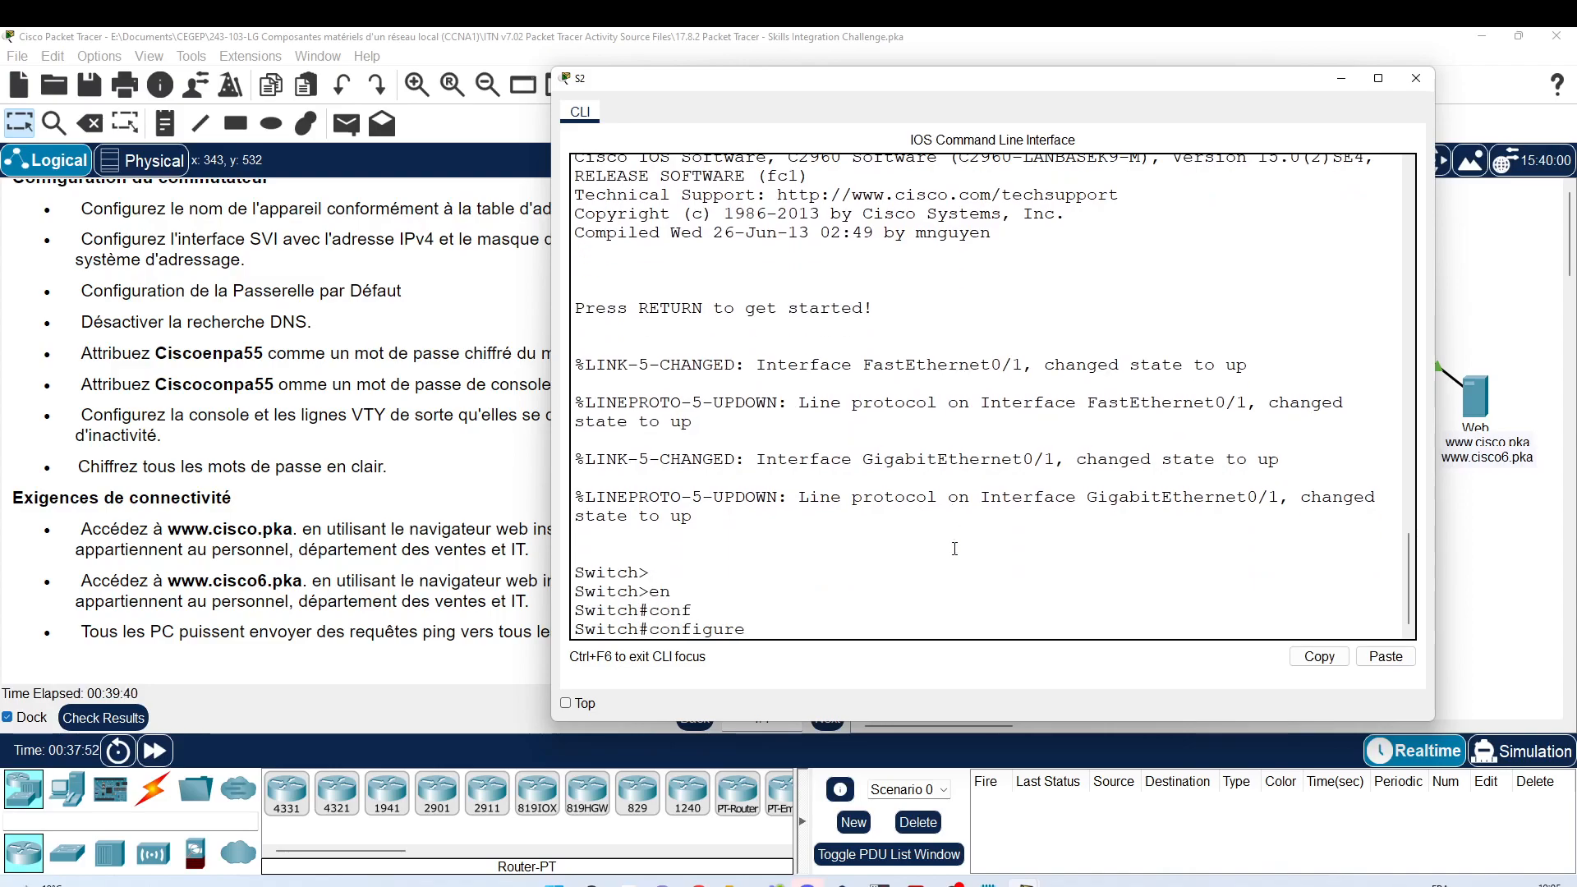
text(t)
key(Tab)
key(Return)
key(Return)
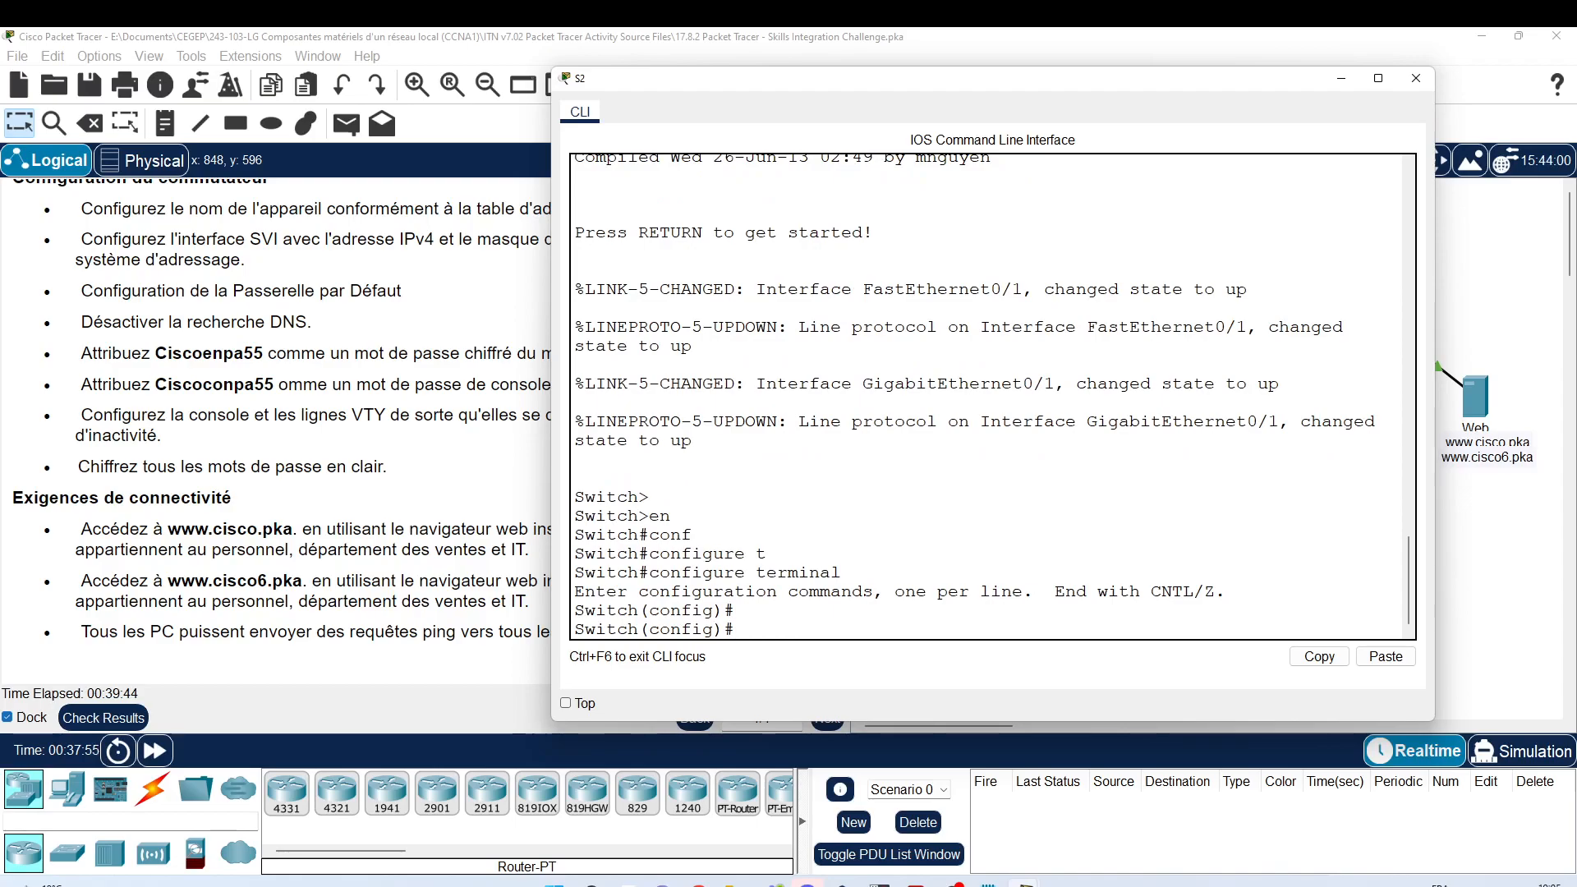
Step: Paste S2's VLAN 1 192.168.0.130/255.255.255.192 and gateway 192.168.0.129 settings, save with wr, and close
key(alt+Tab)
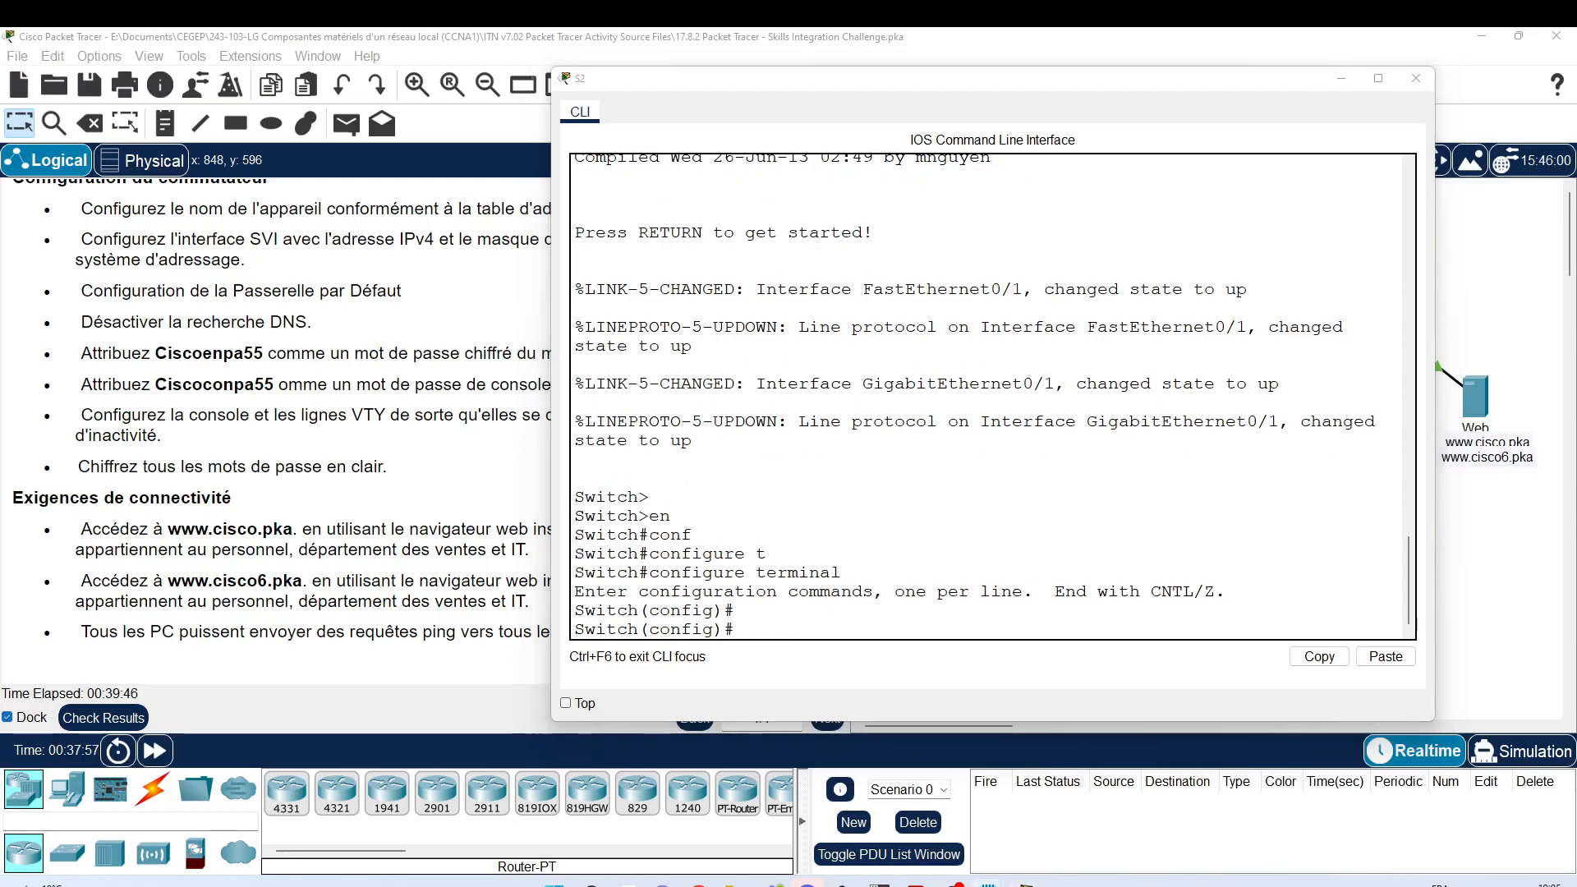
click(832, 504)
right_click(832, 504)
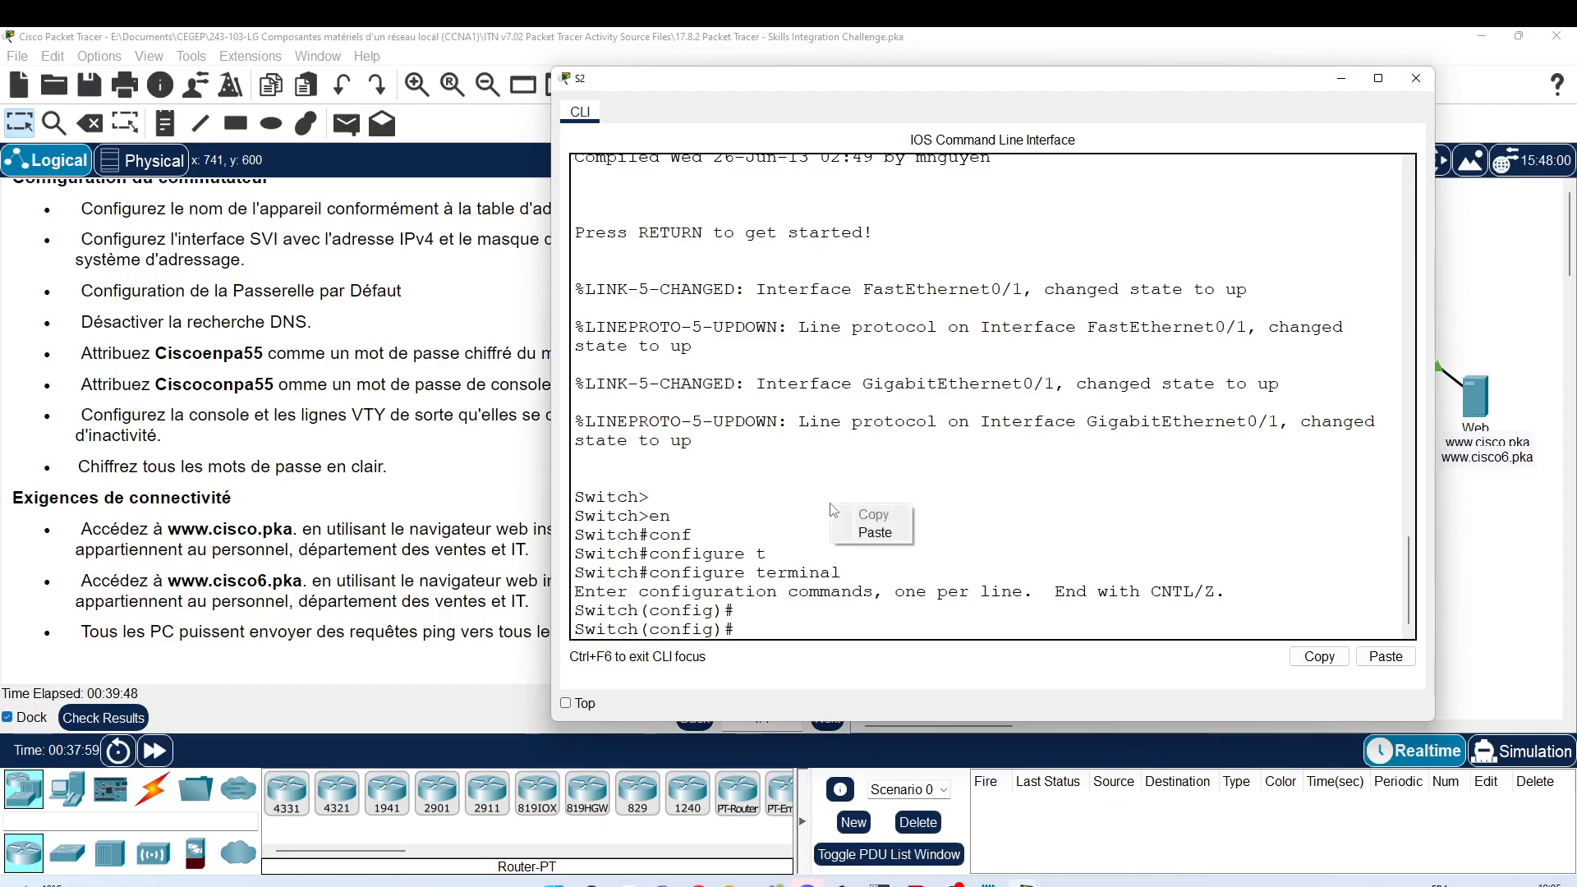
click(860, 532)
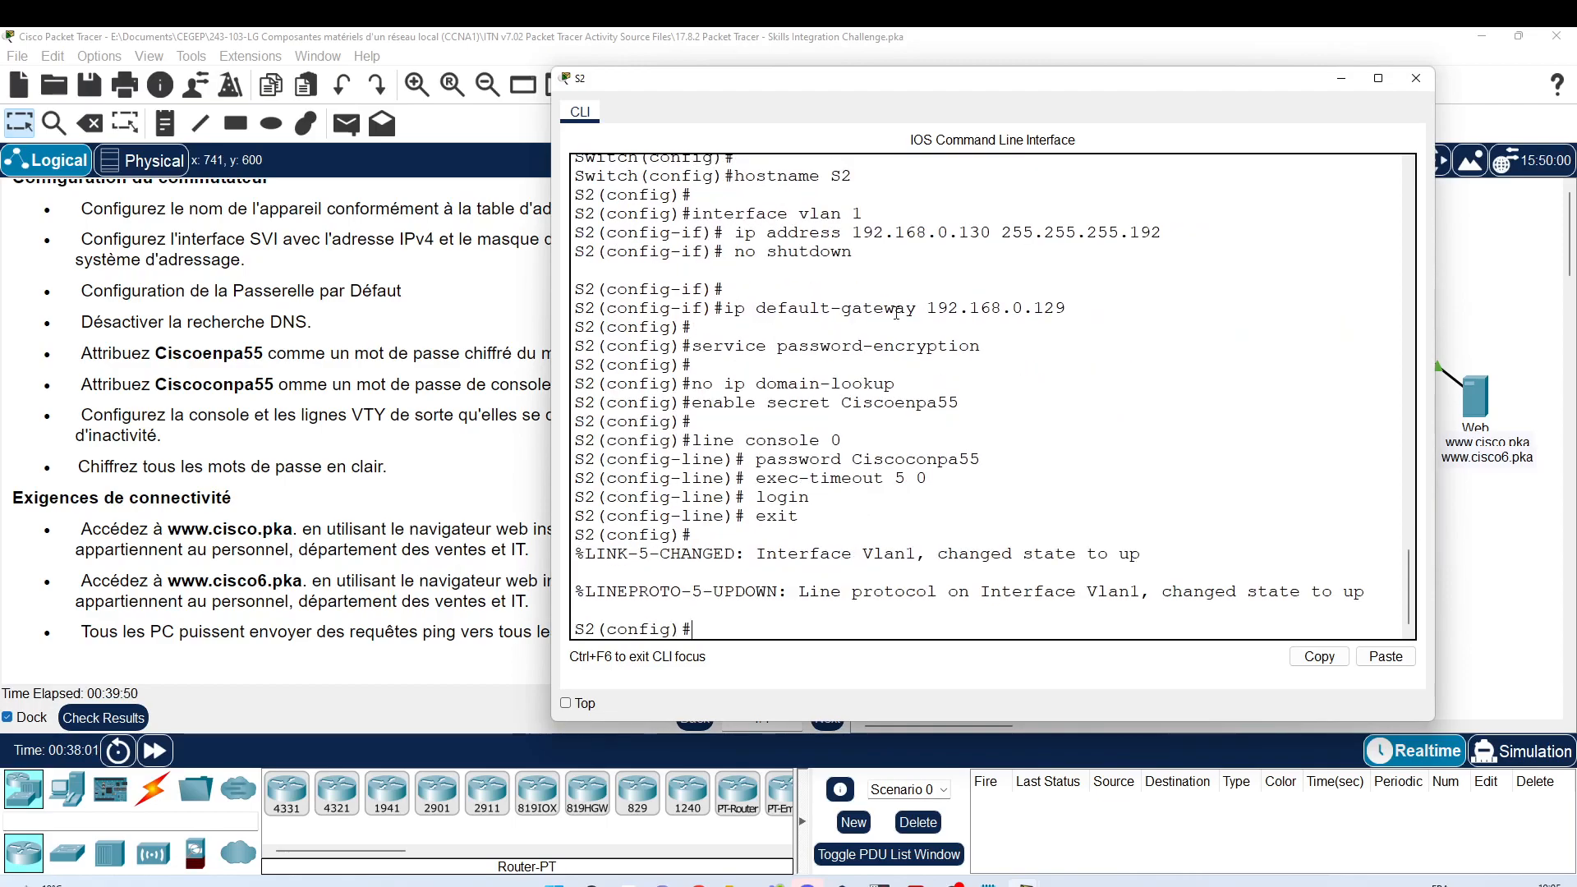
text(d)
key(Return)
text(w)
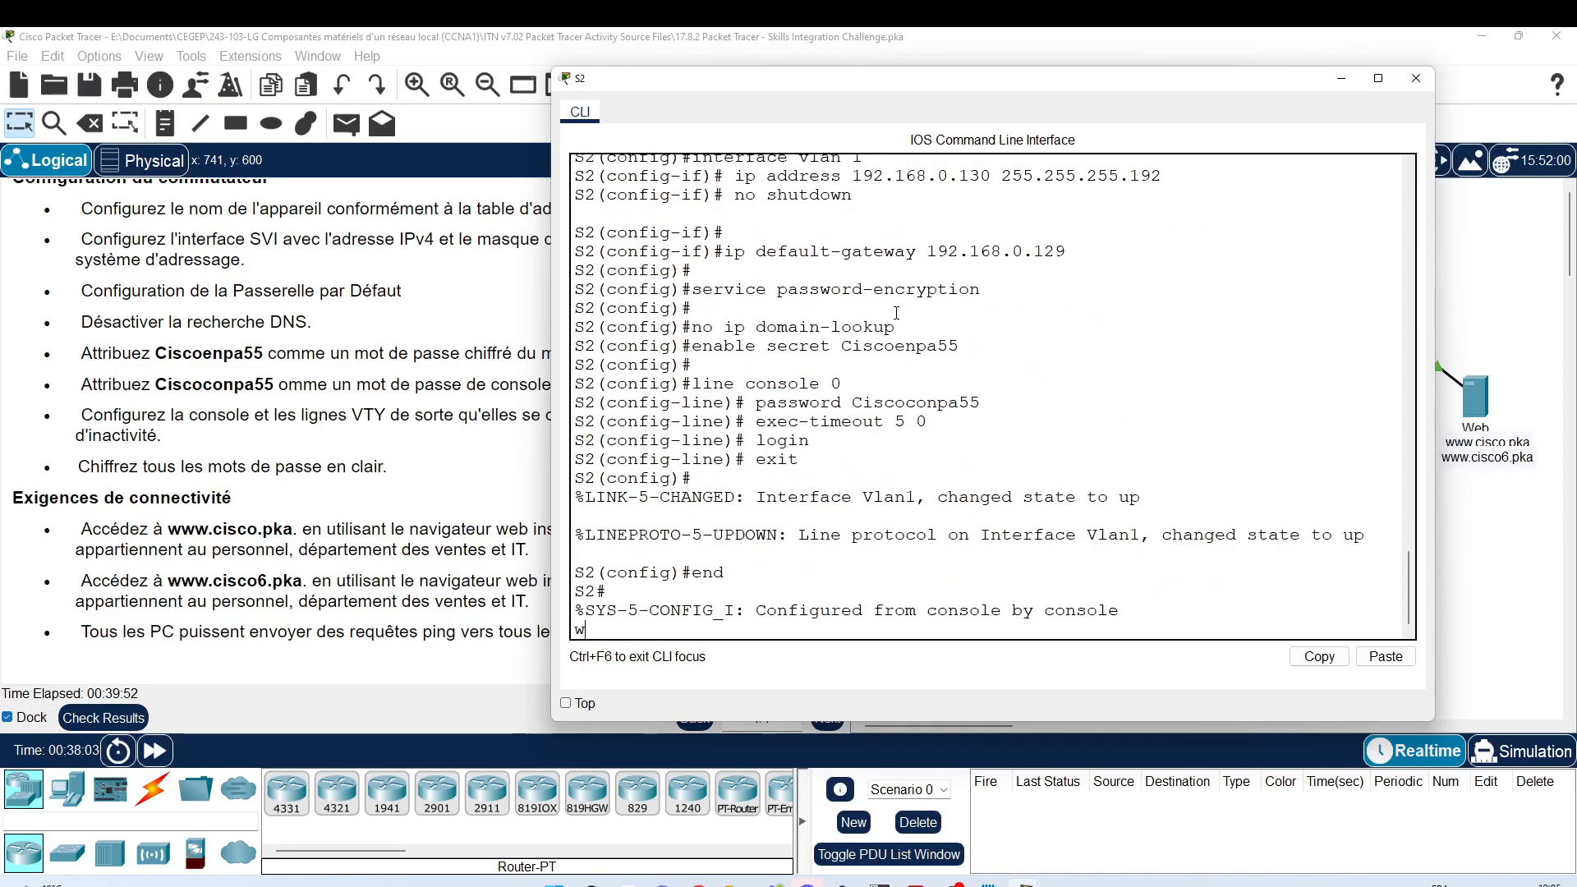
text(r)
key(Return)
click(1417, 78)
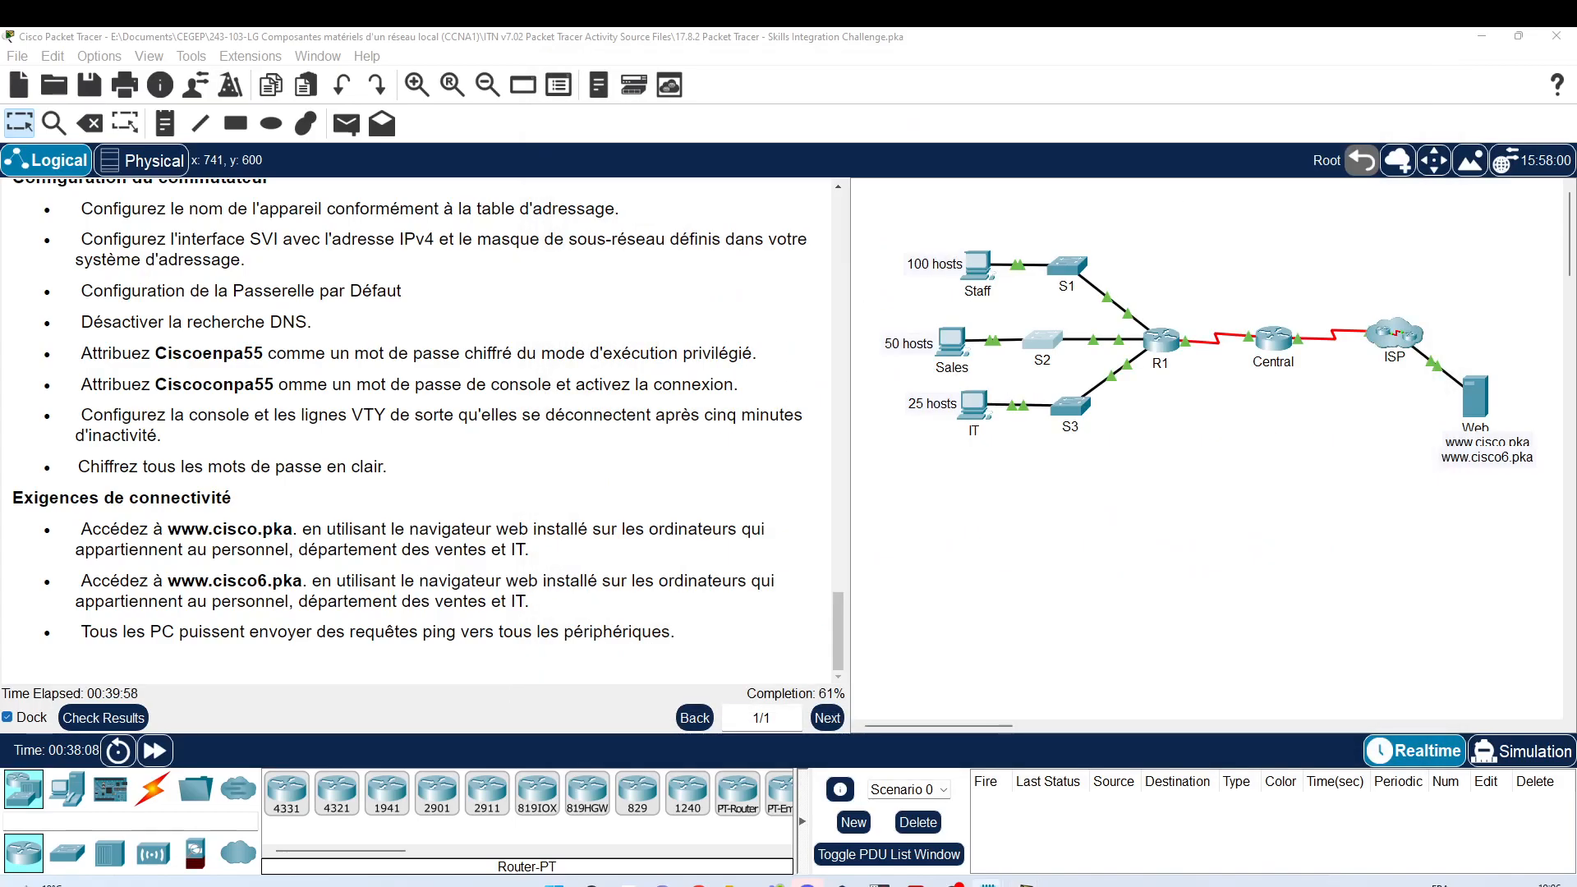
Step: Open S3's console and enter global configuration mode with en and configure terminal
click(1071, 408)
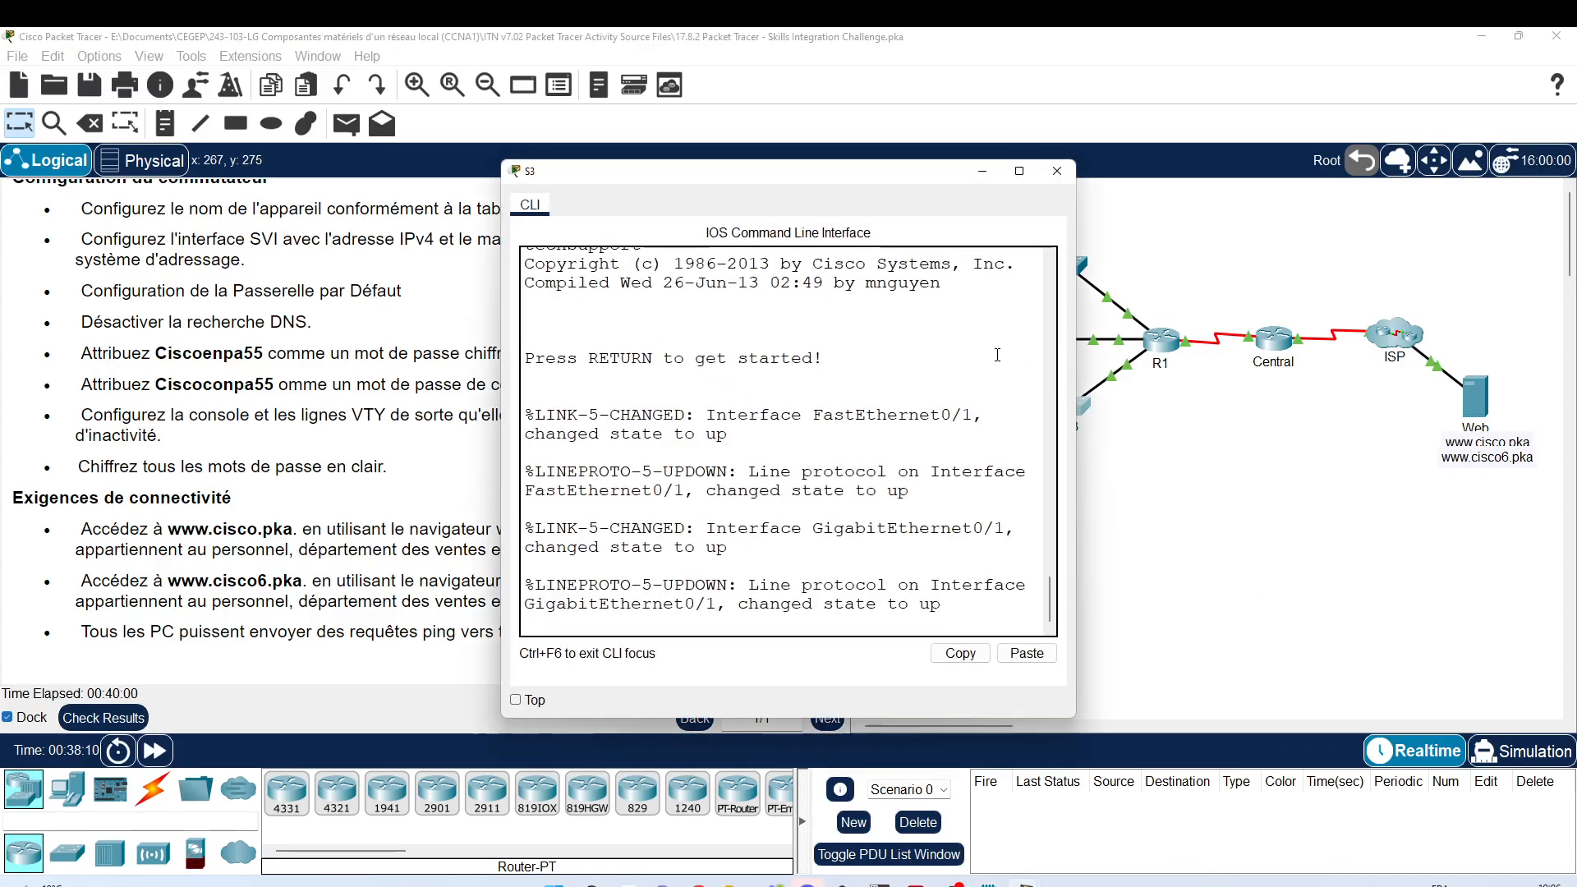
key(Return)
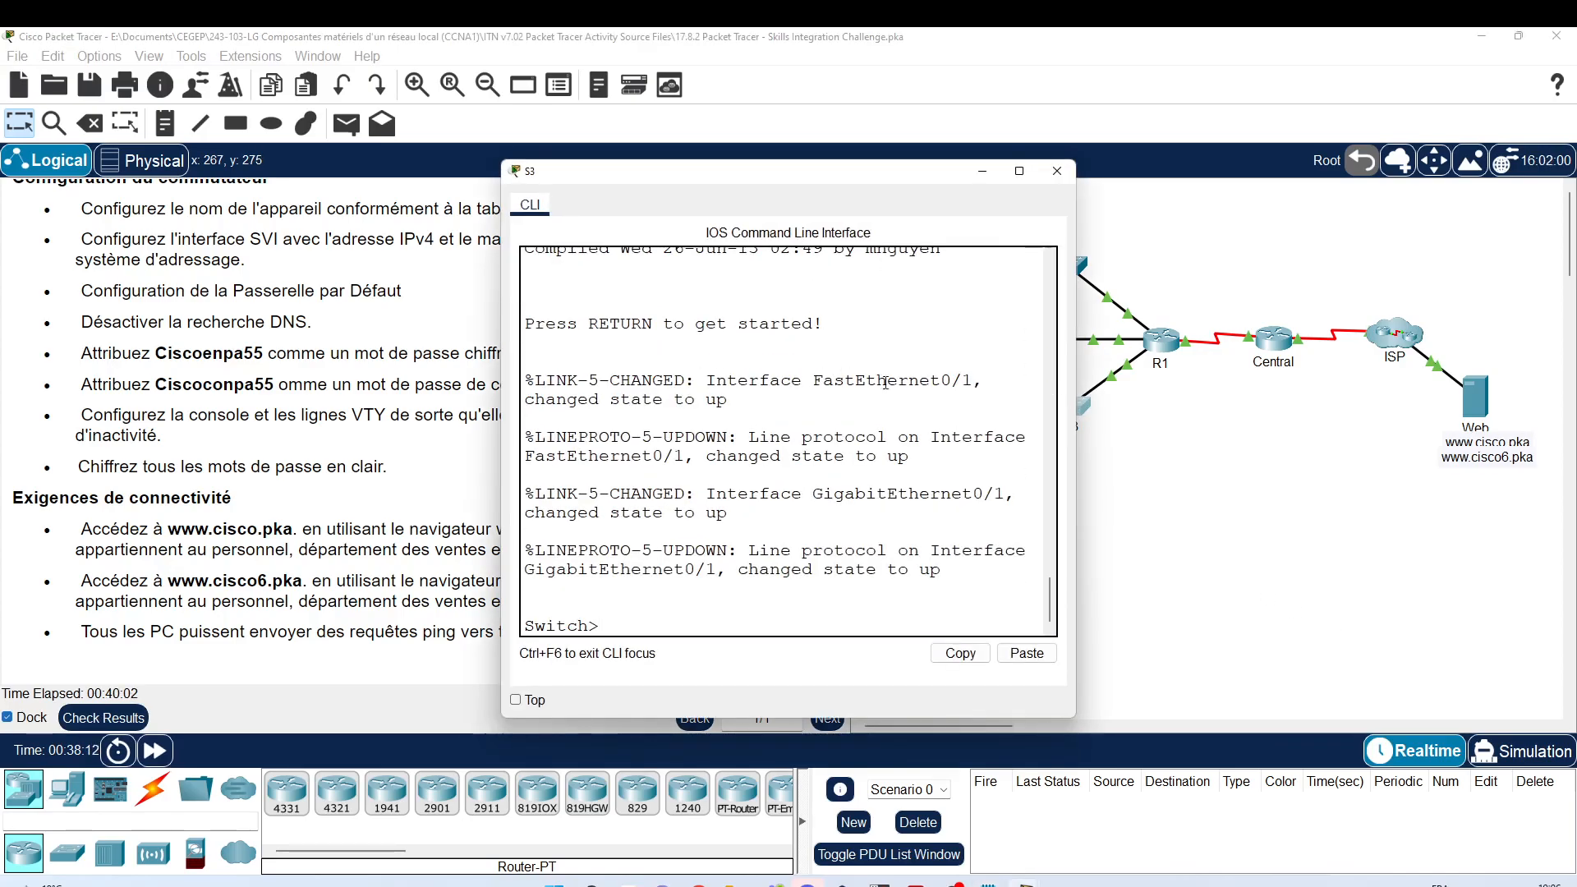
drag(1070, 388, 1336, 387)
key(Return)
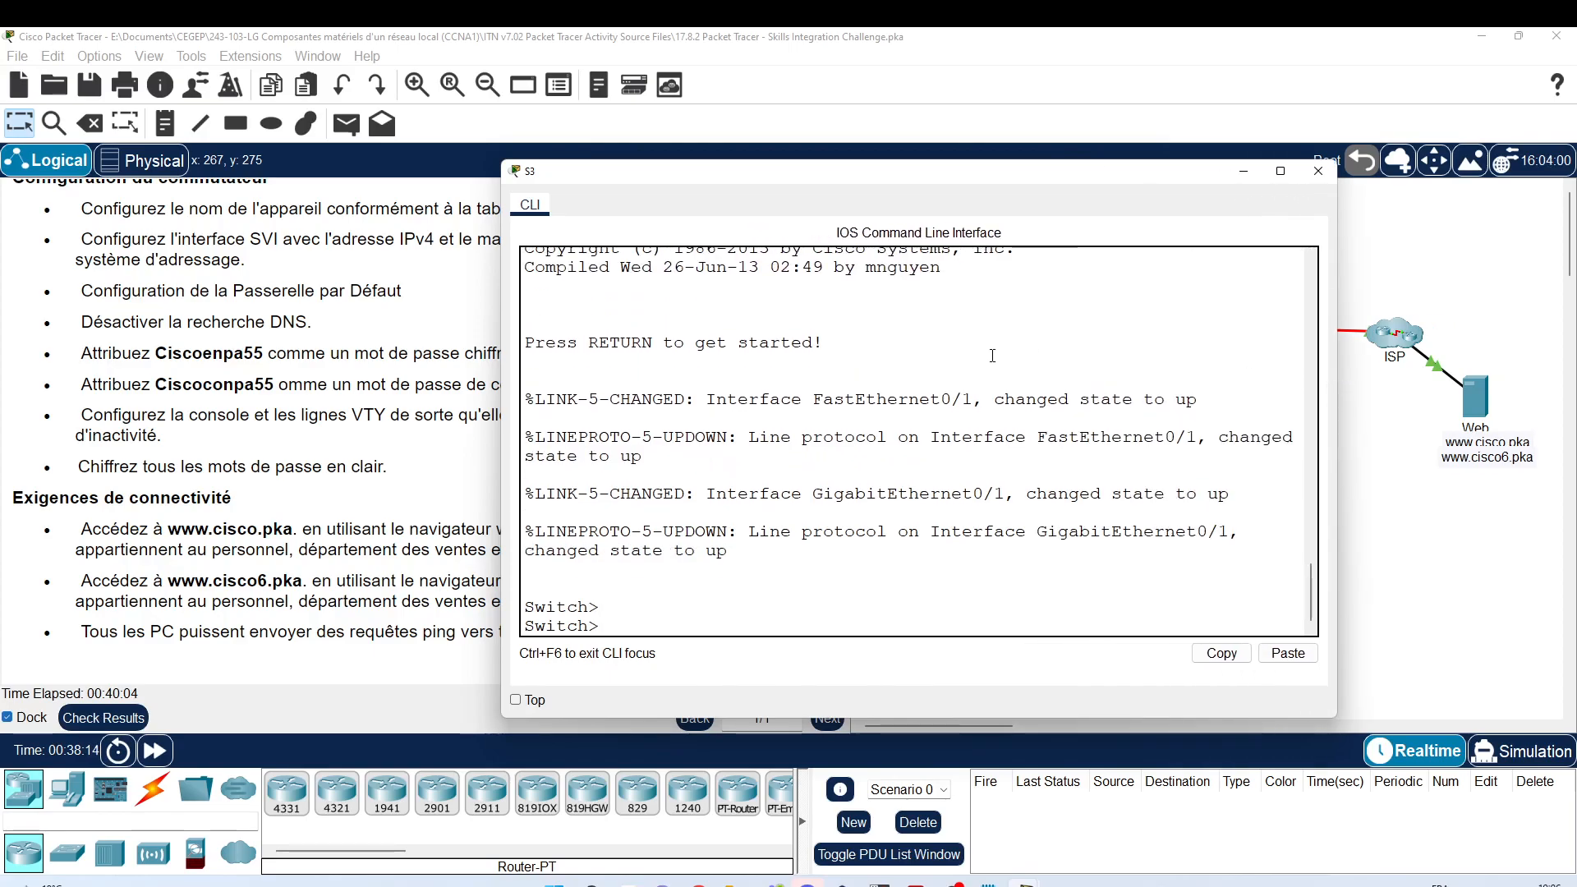
text(en)
key(Return)
text(co)
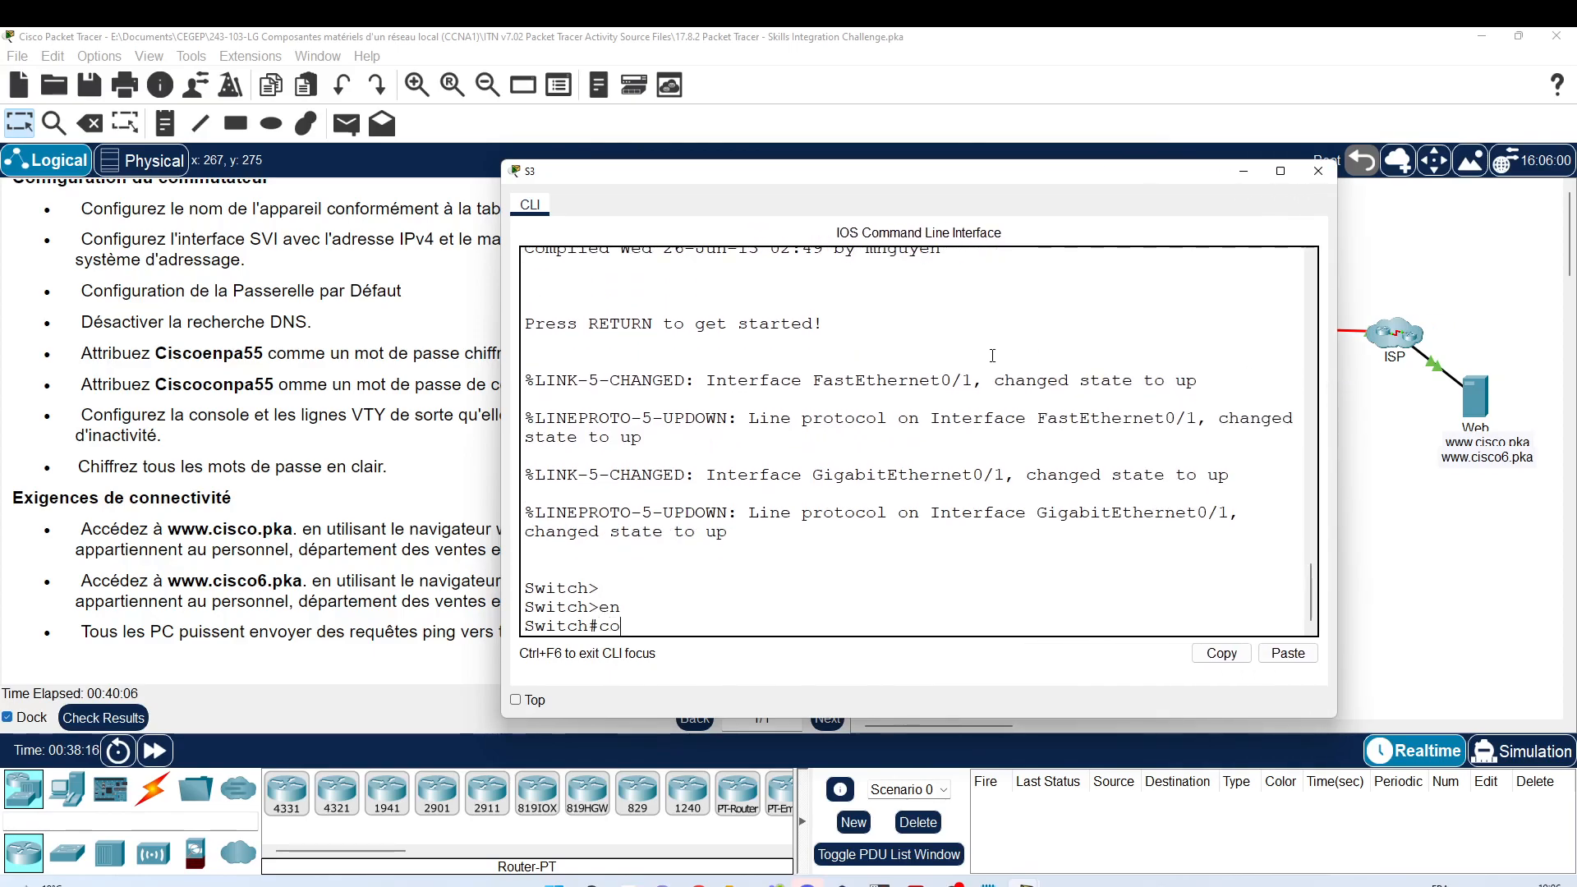
text(nf)
key(Tab)
text(t)
key(Tab)
key(Return)
key(Return)
key(Return)
key(Return)
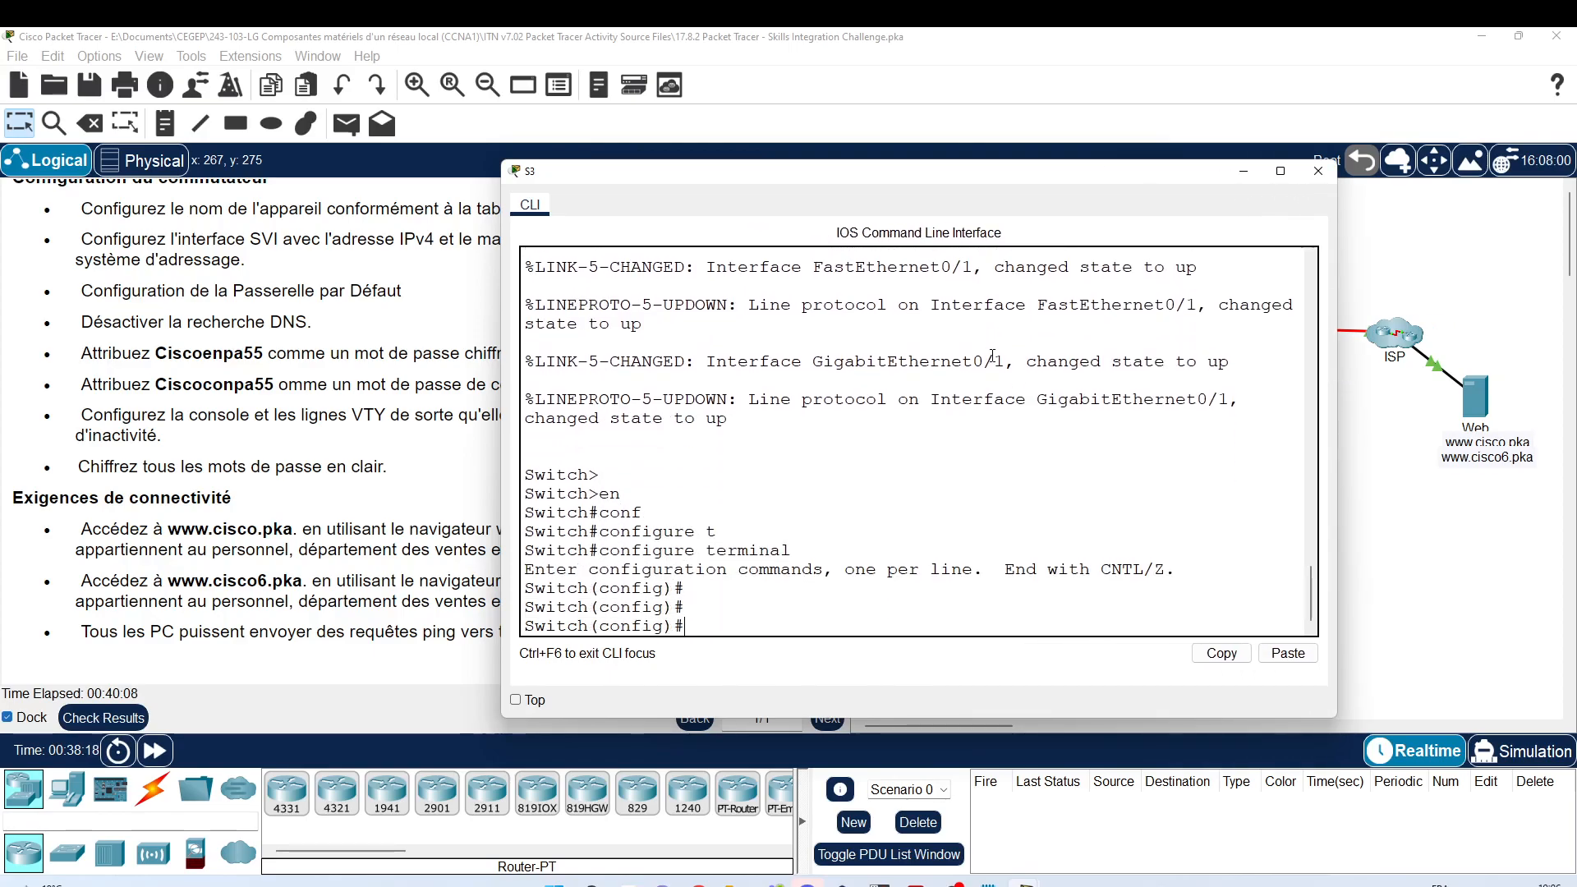
Step: Paste S3's configuration with gateway 192.168.0.193, save with wr, and close the console
right_click(975, 419)
click(1011, 454)
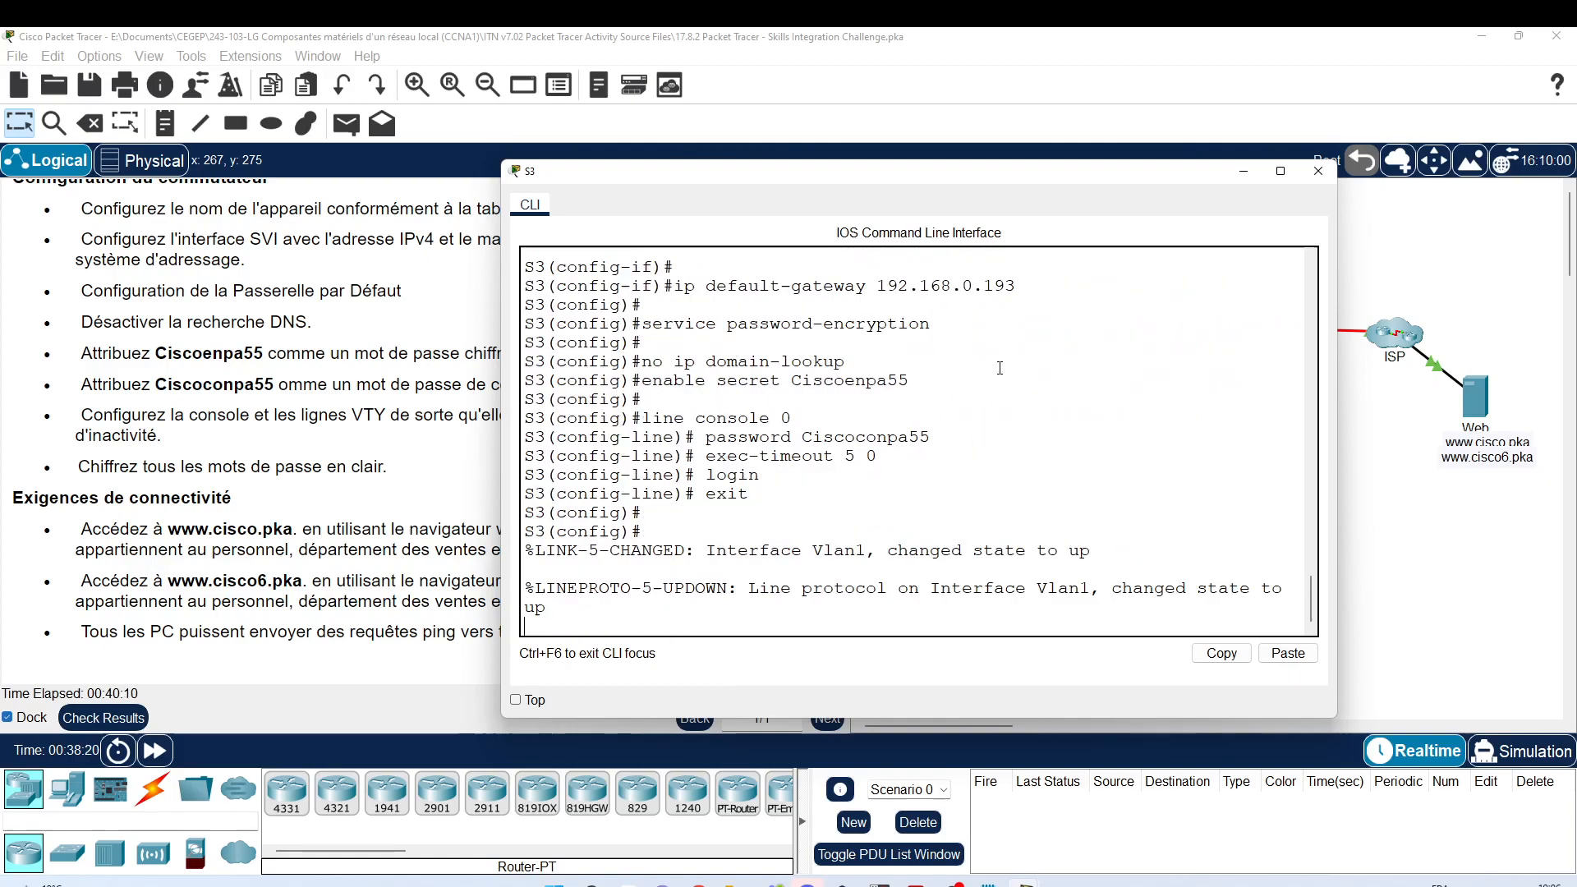
text(nd)
key(Return)
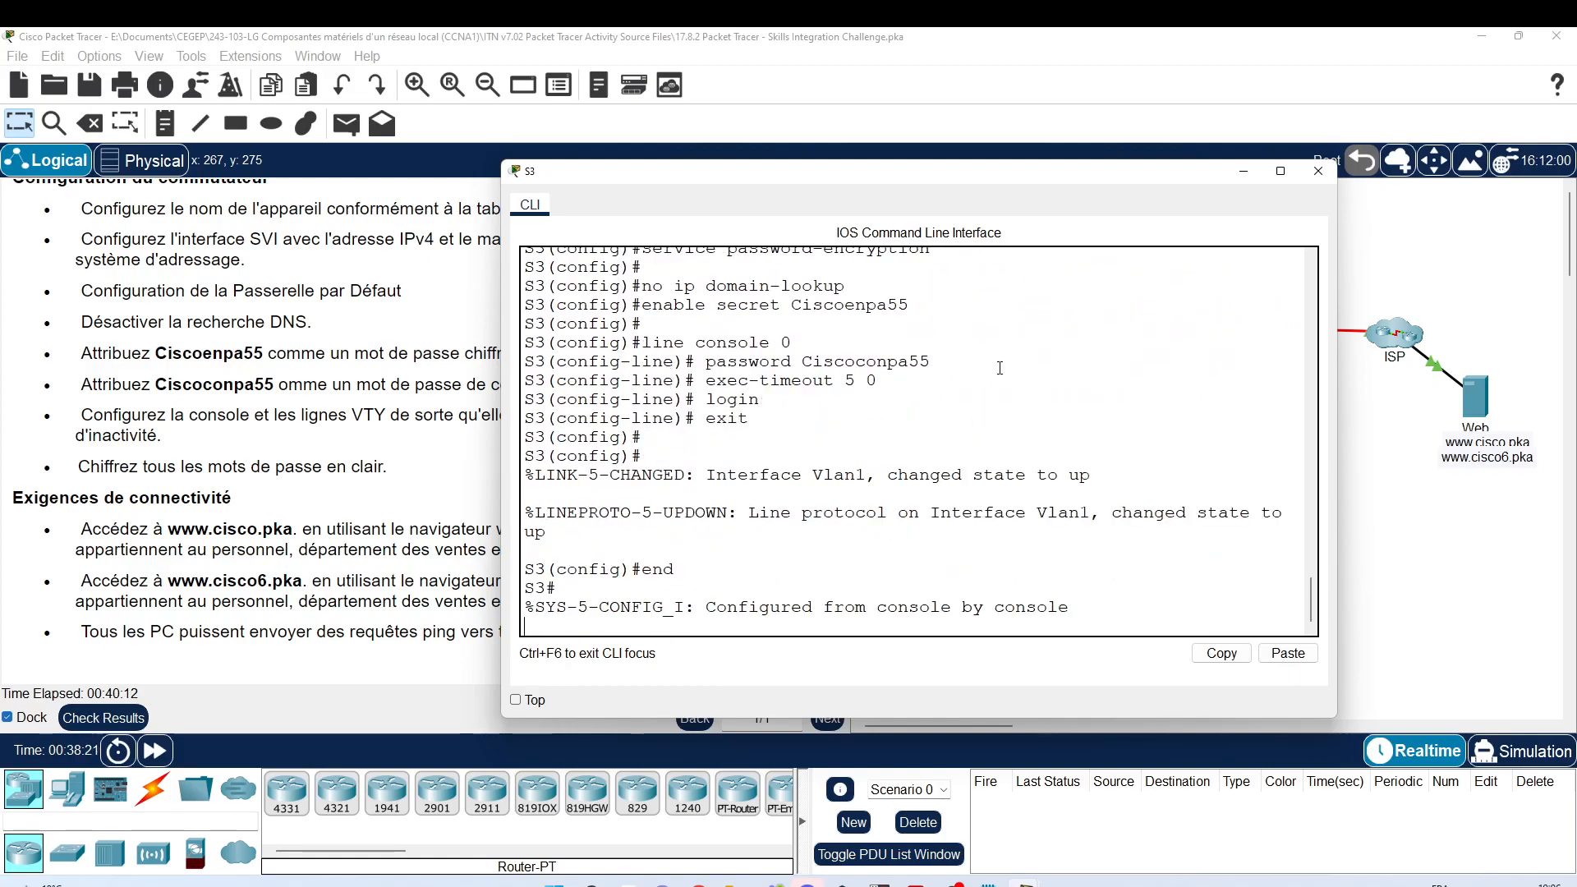
text(wr)
key(Return)
key(Return)
key(Return)
key(Return)
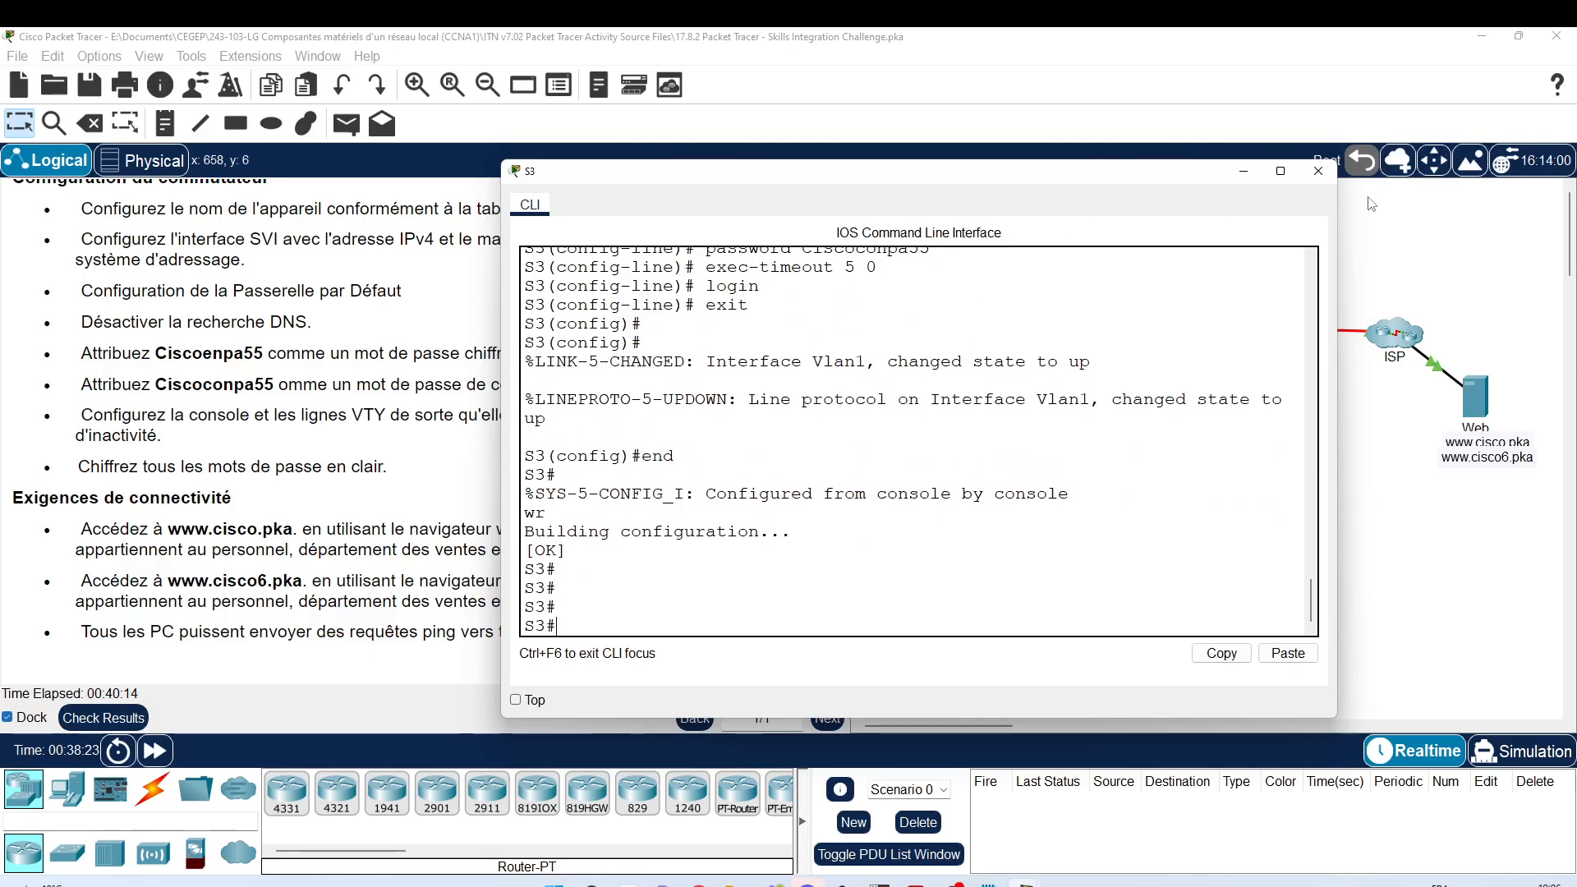
click(1319, 172)
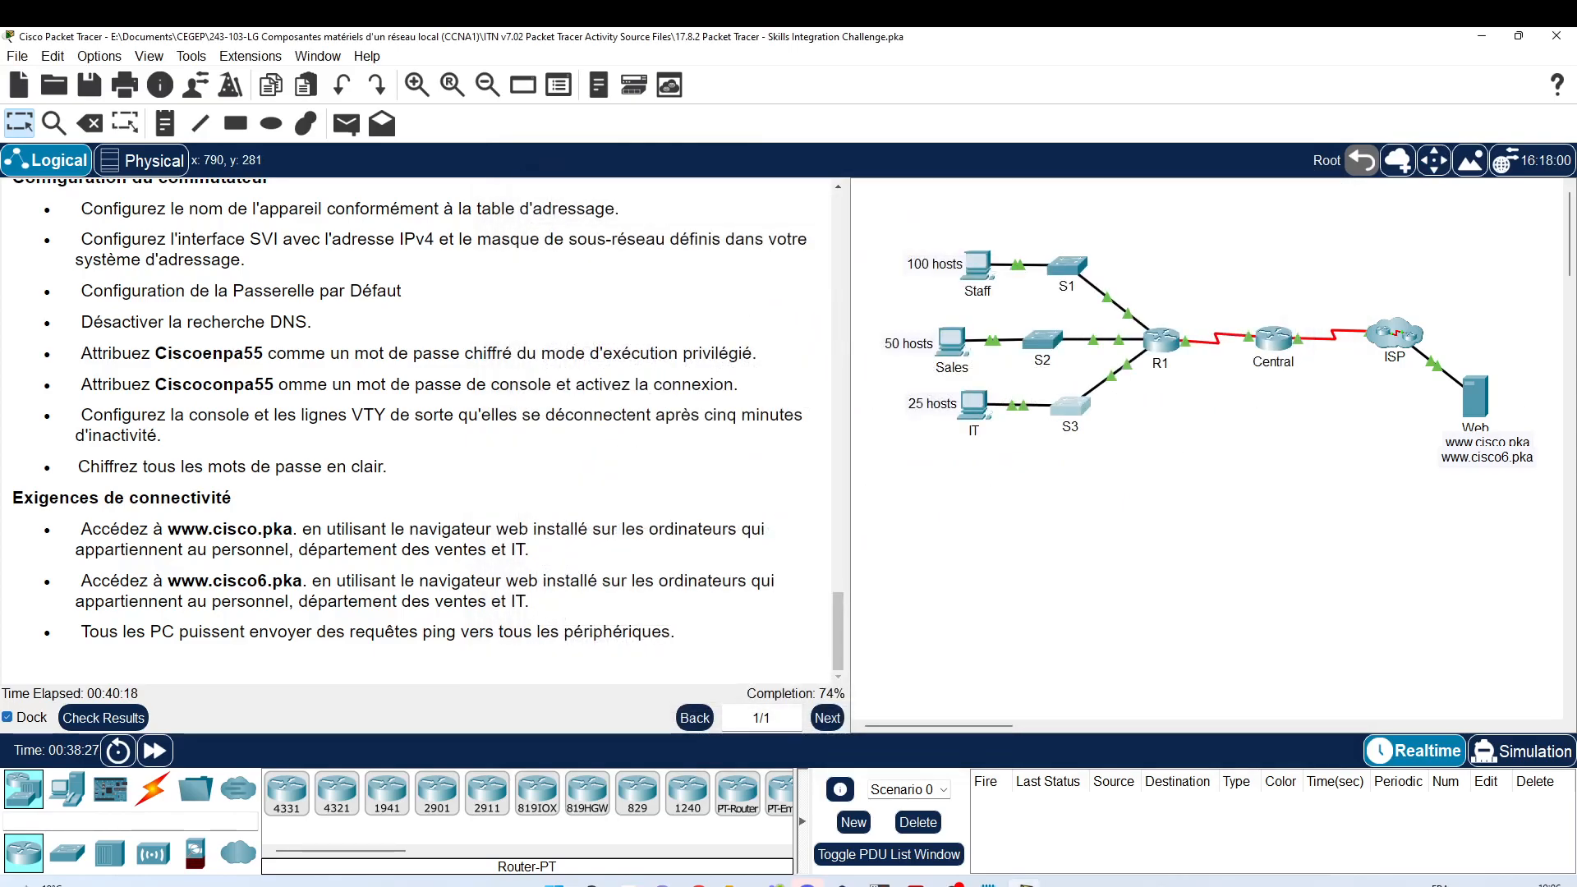
Step: Open the Staff PC's IP Configuration beside the Notepad addressing notes
drag(1576, 61, 331, 58)
scroll(514, 483, up, 9)
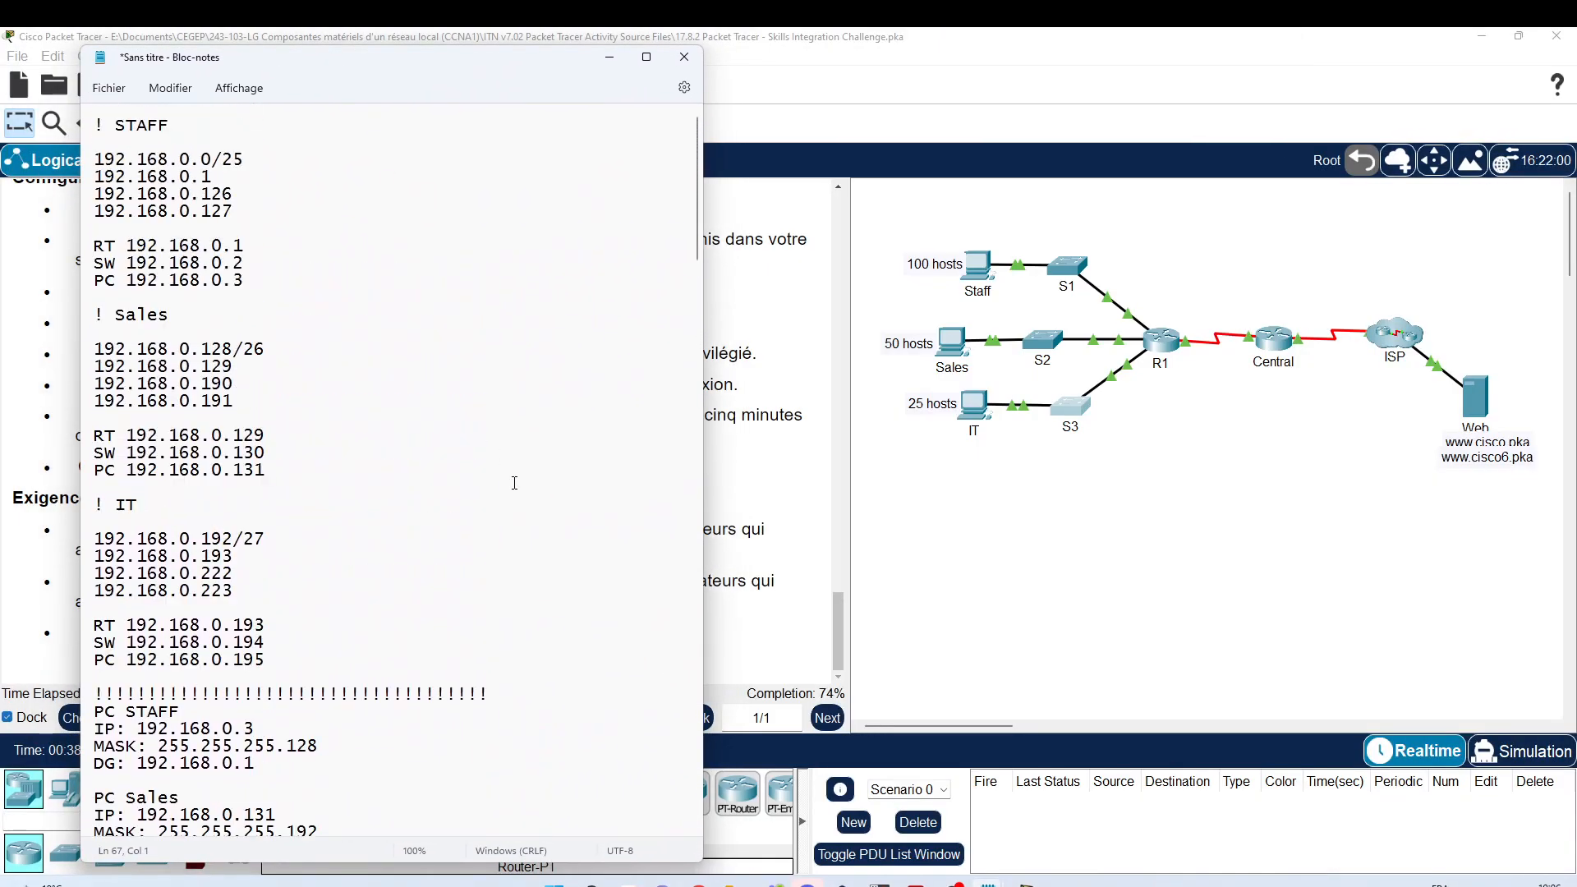
click(979, 267)
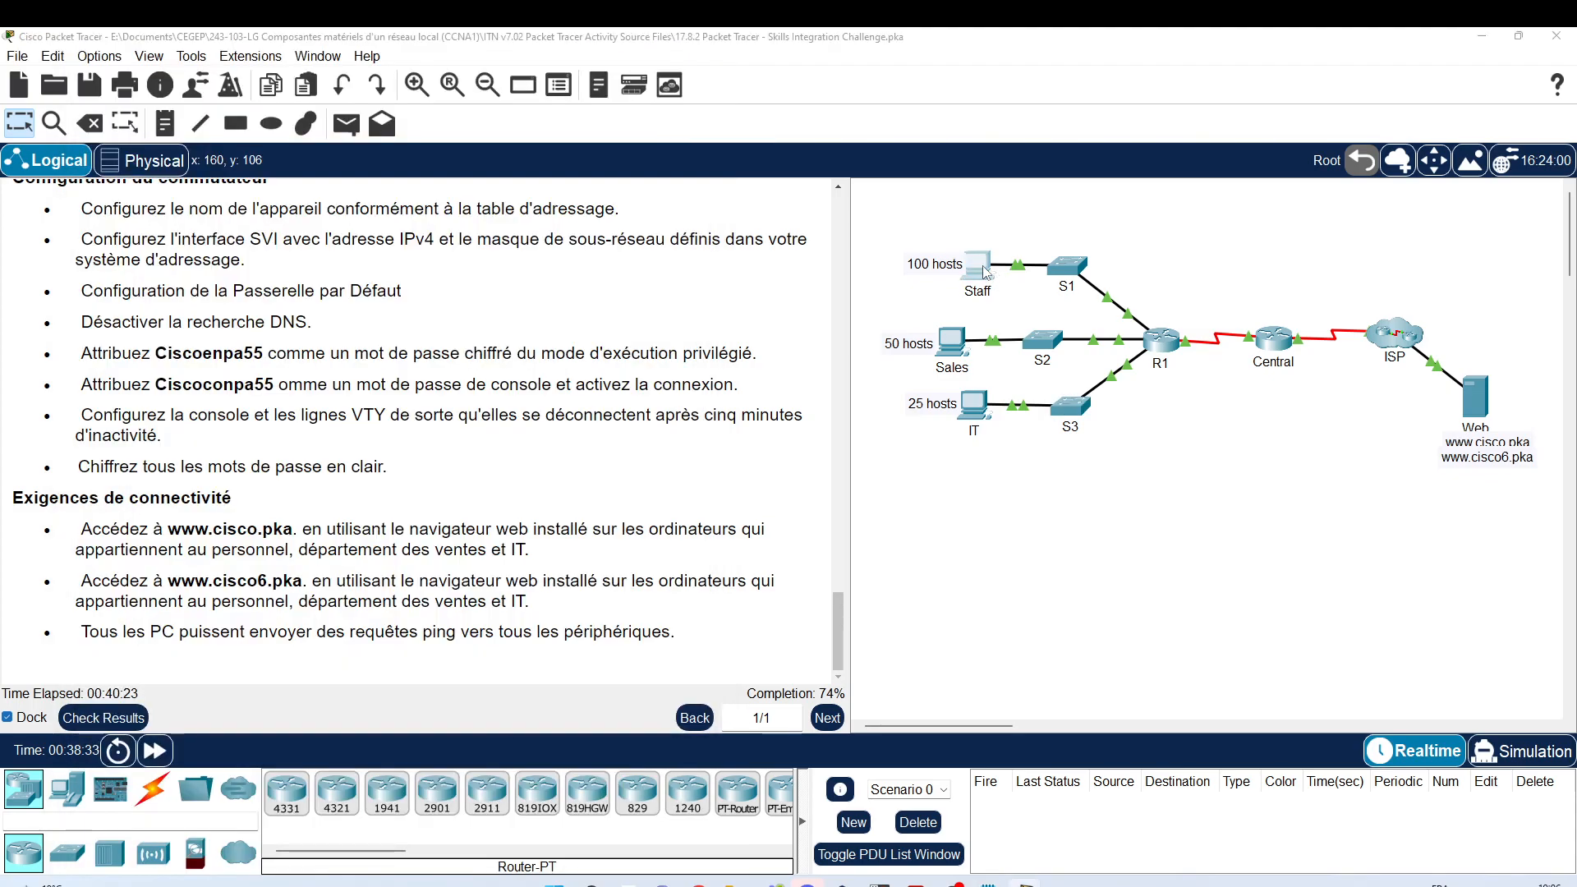
click(591, 265)
drag(682, 171, 1094, 170)
mouse_move(953, 884)
mouse_move(1025, 882)
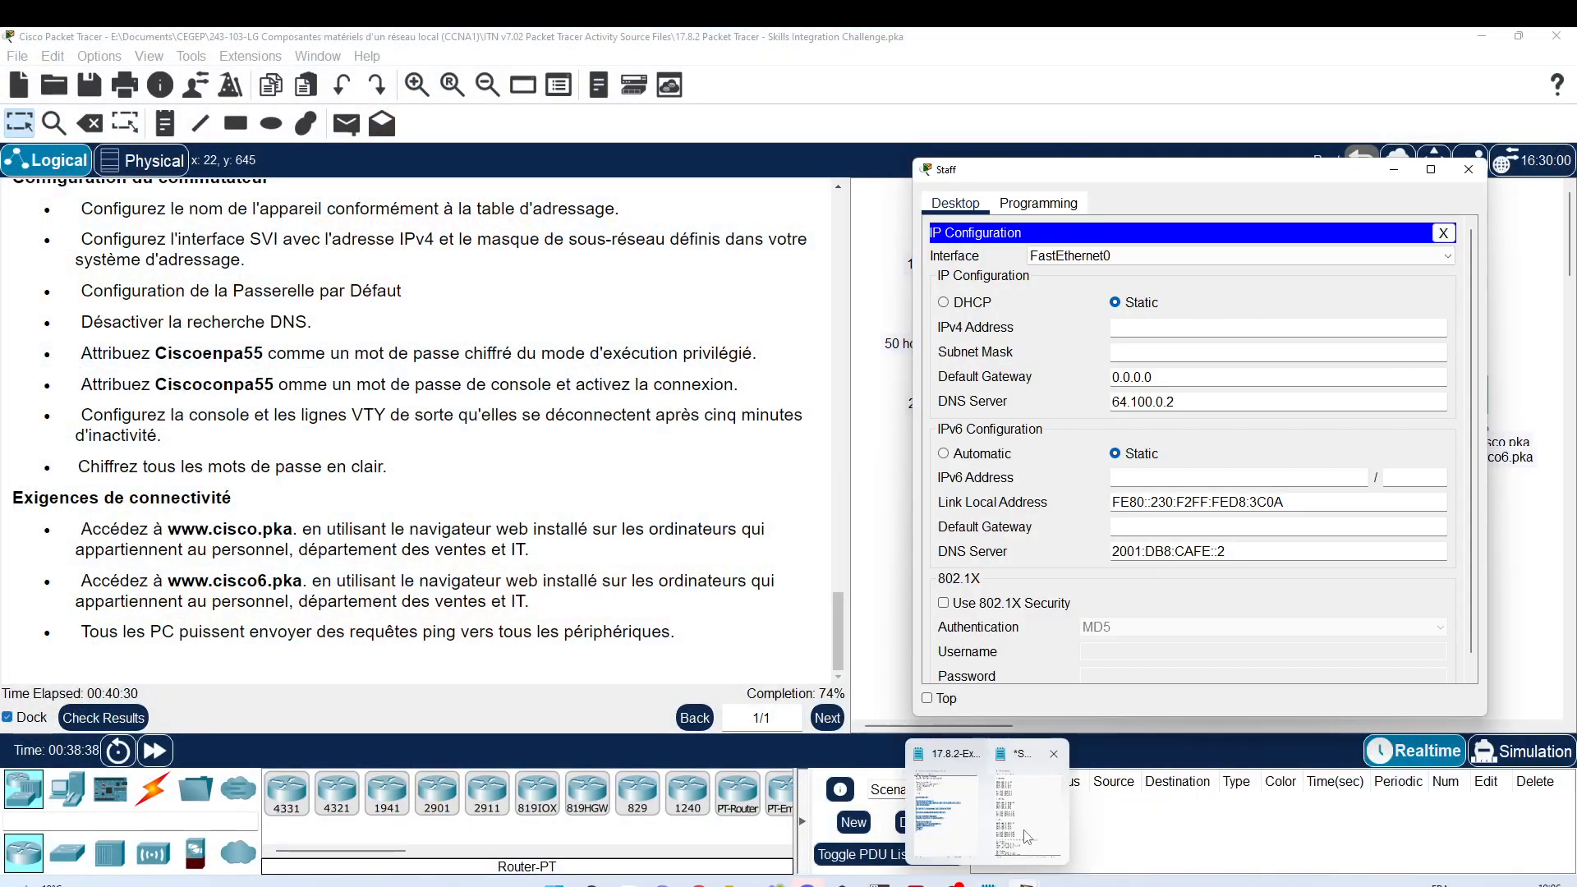
click(997, 822)
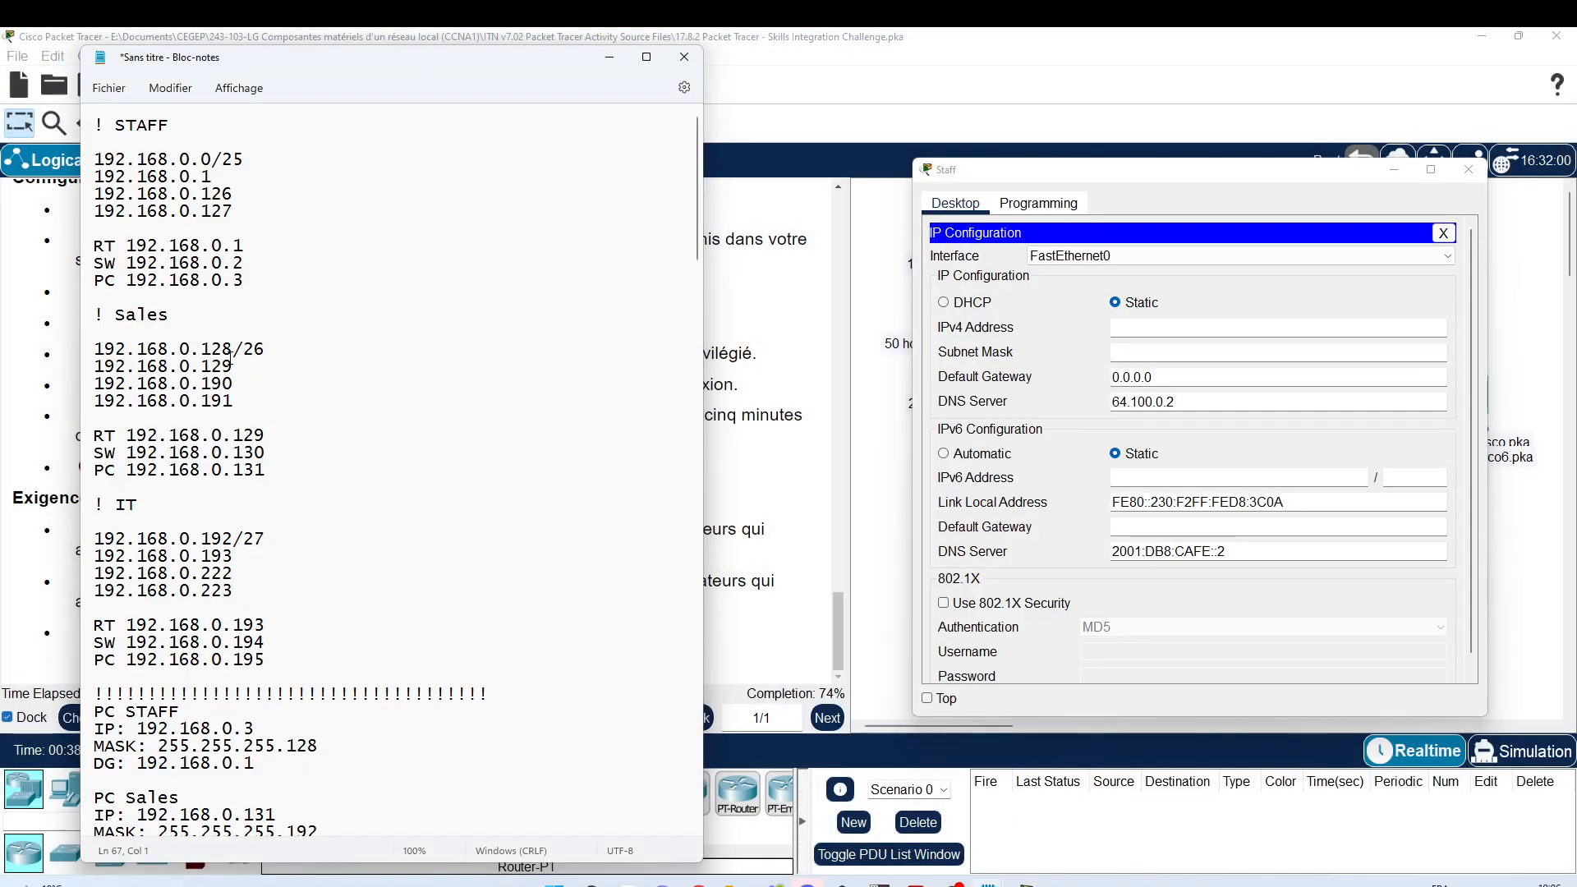
Step: Enter Staff PC IPv4 192.168.0.3, mask 255.255.255.128 and gateway 192.168.0.1, then close it
scroll(230, 359, down, 5)
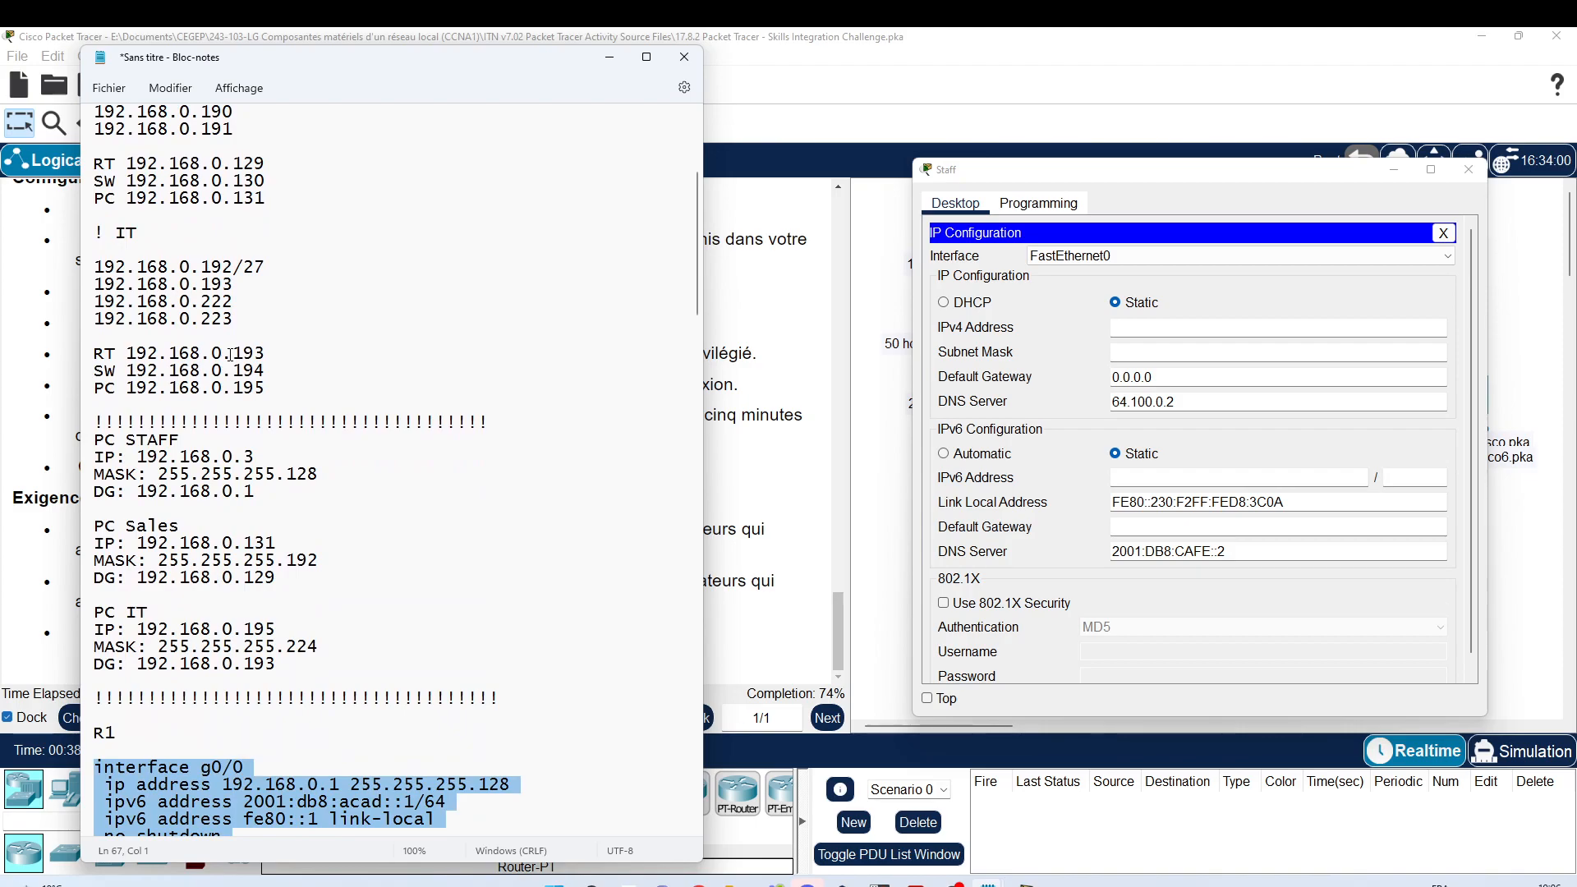
scroll(231, 355, down, 1)
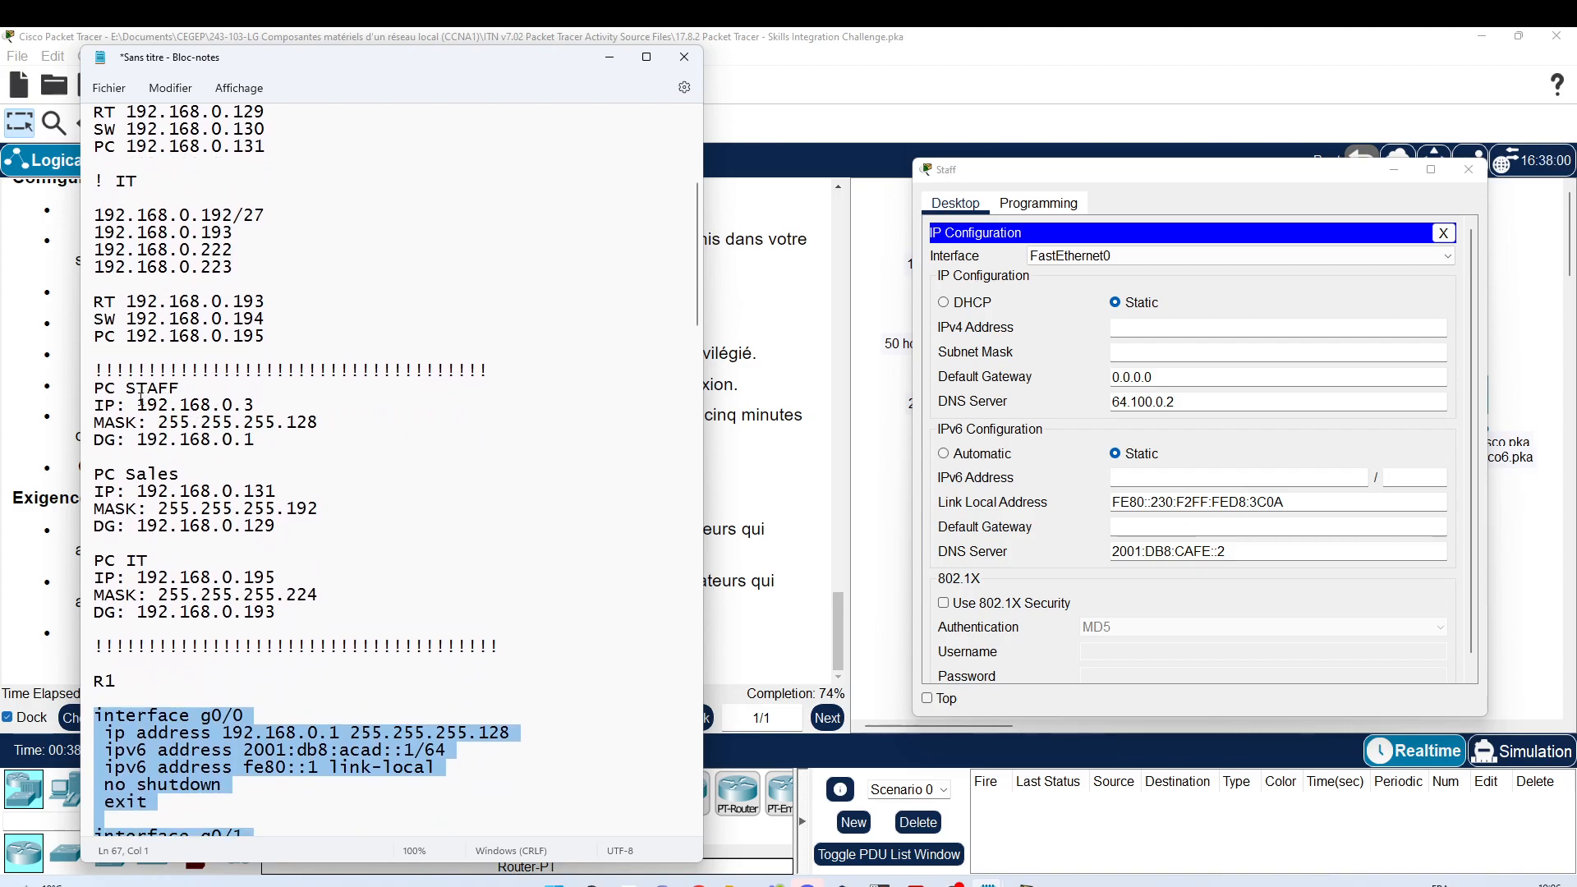
drag(138, 405, 242, 404)
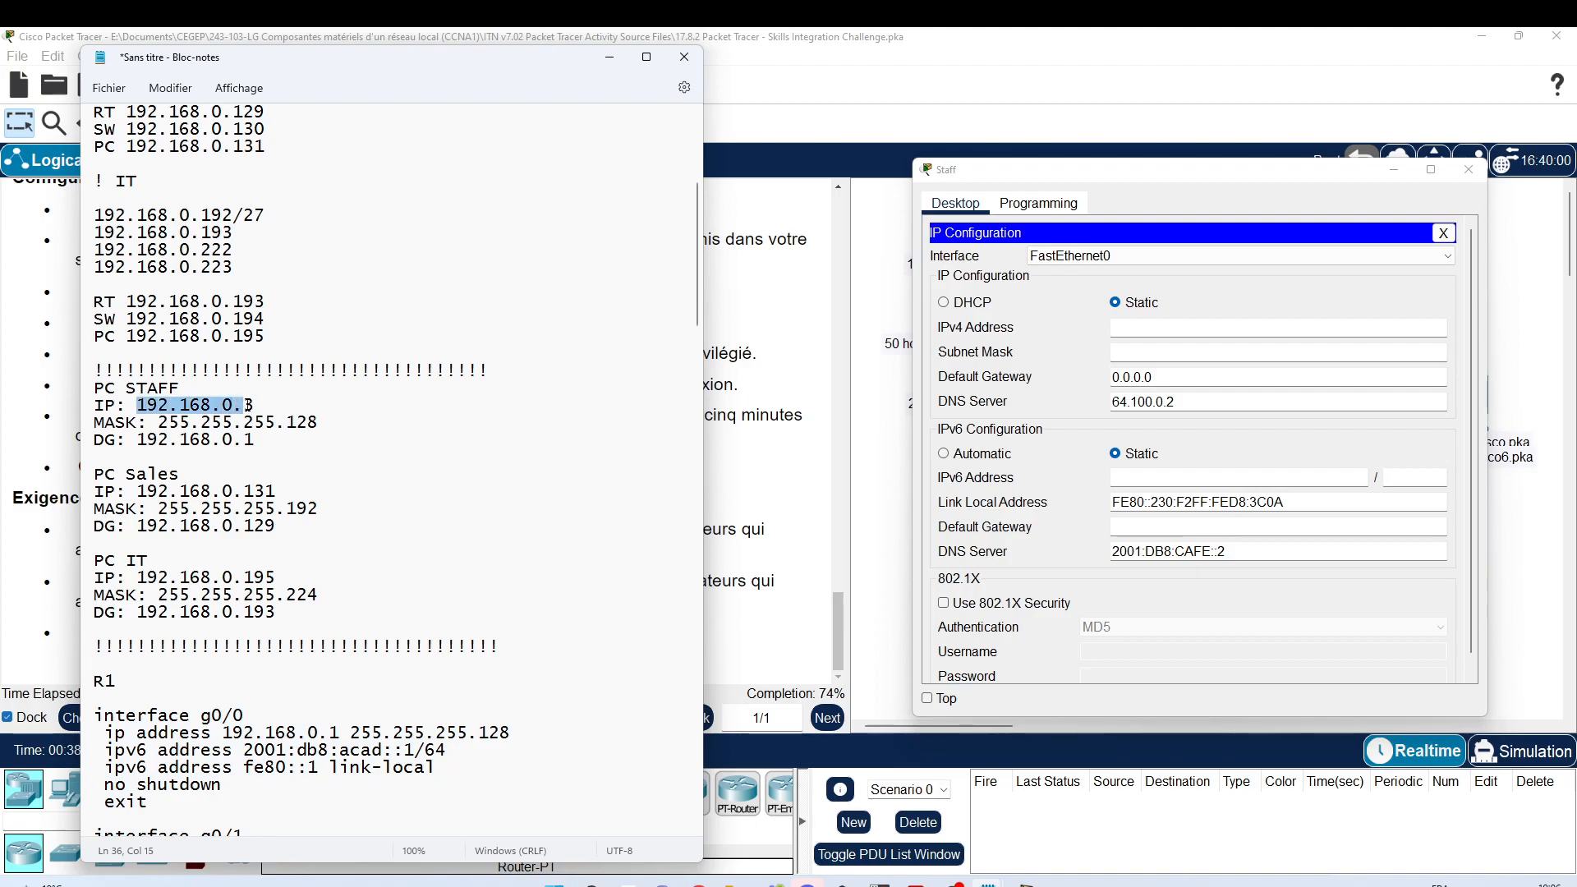
click(1227, 329)
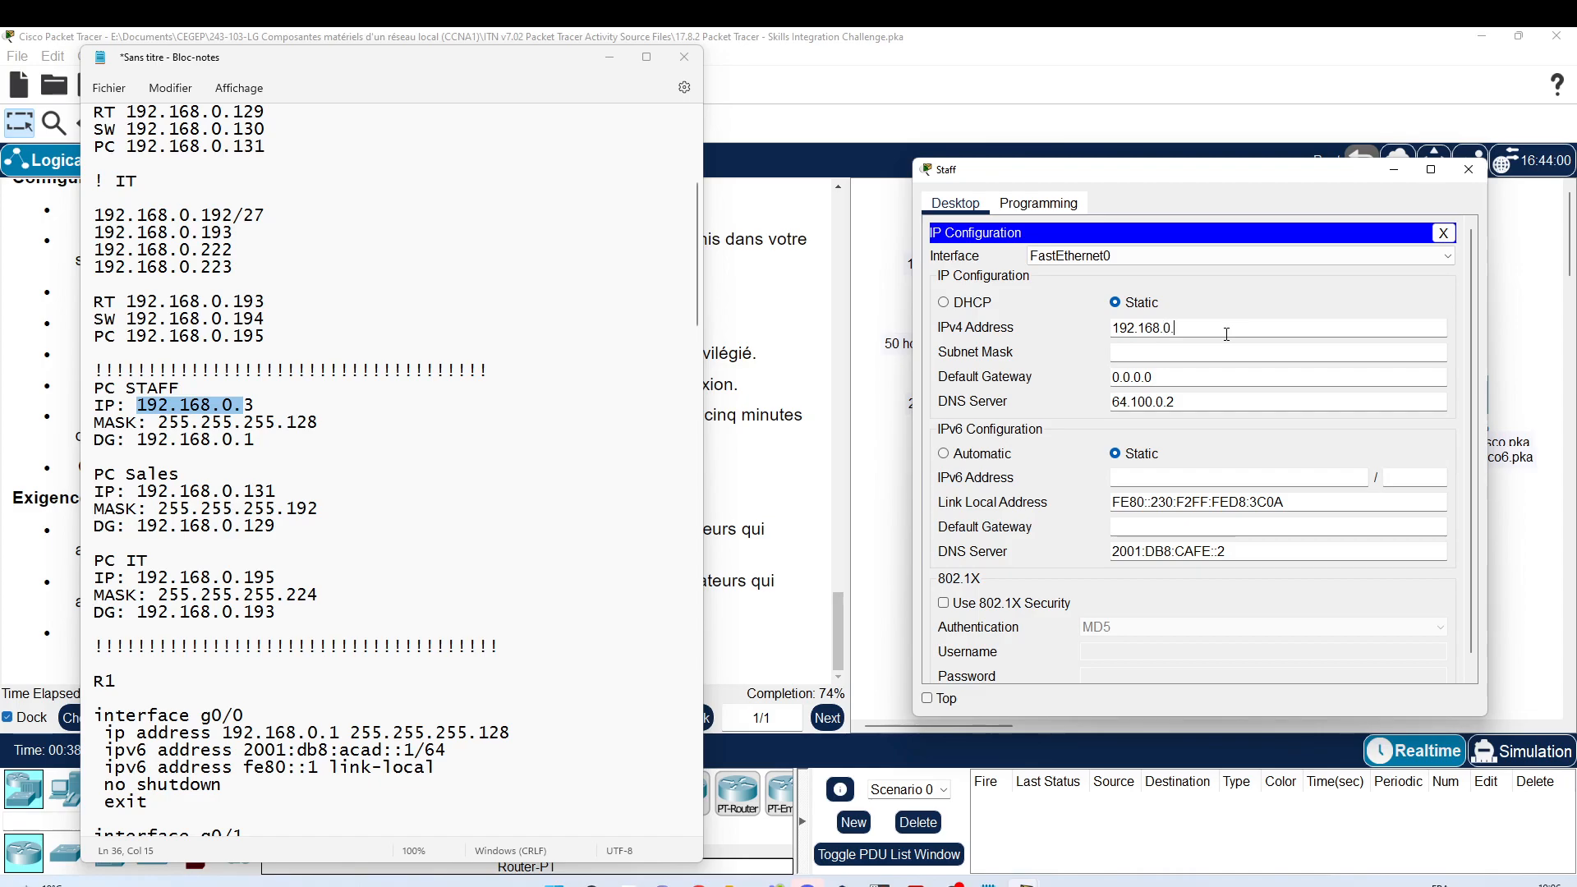
key(Tab)
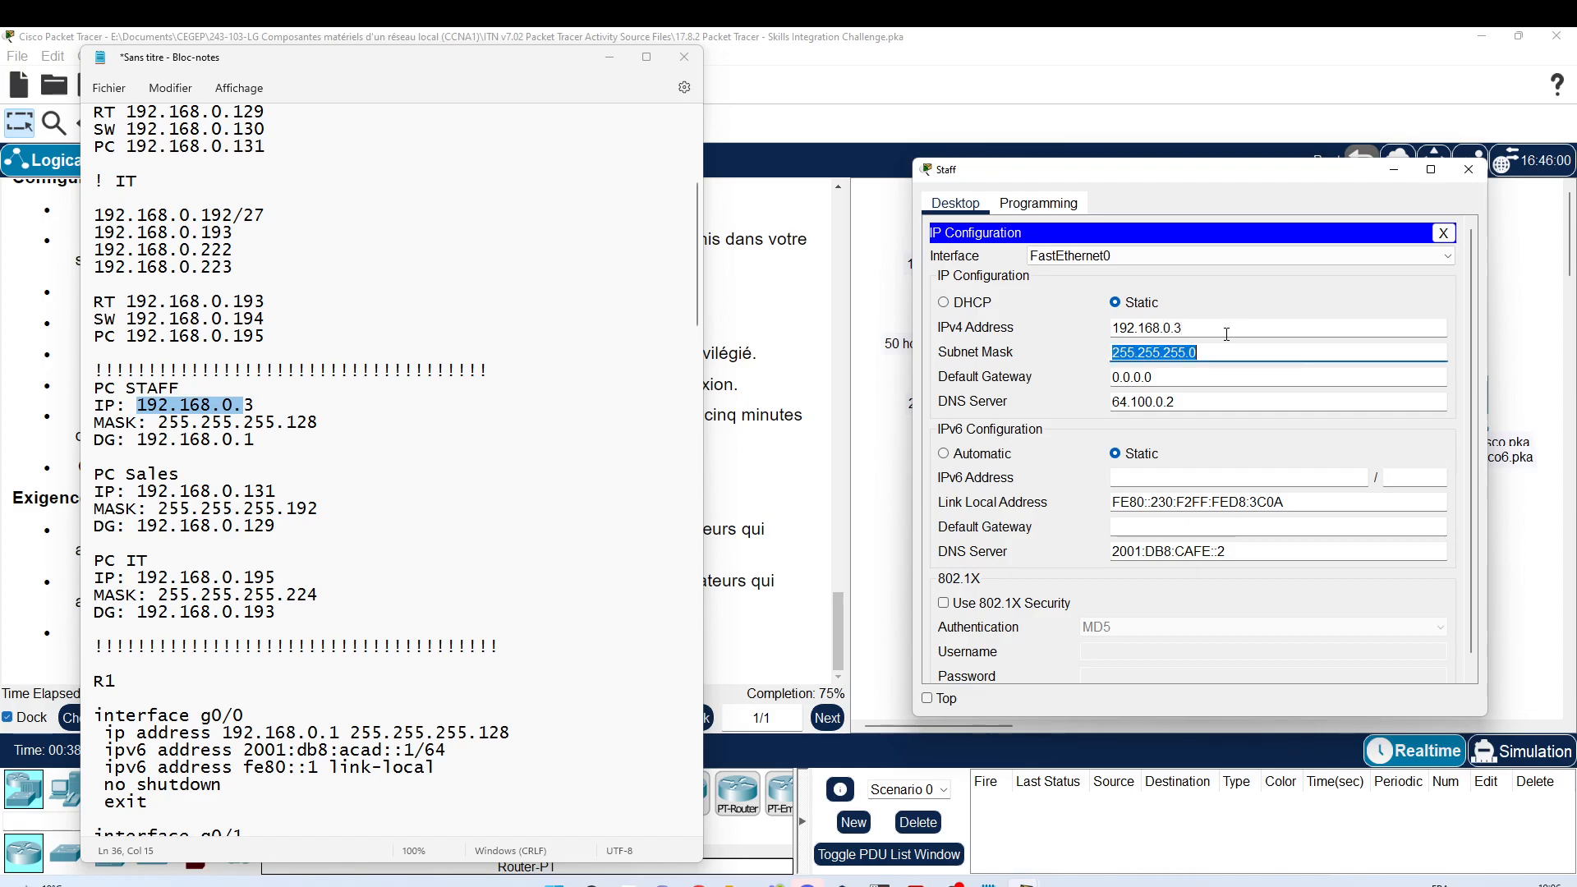
click(1219, 358)
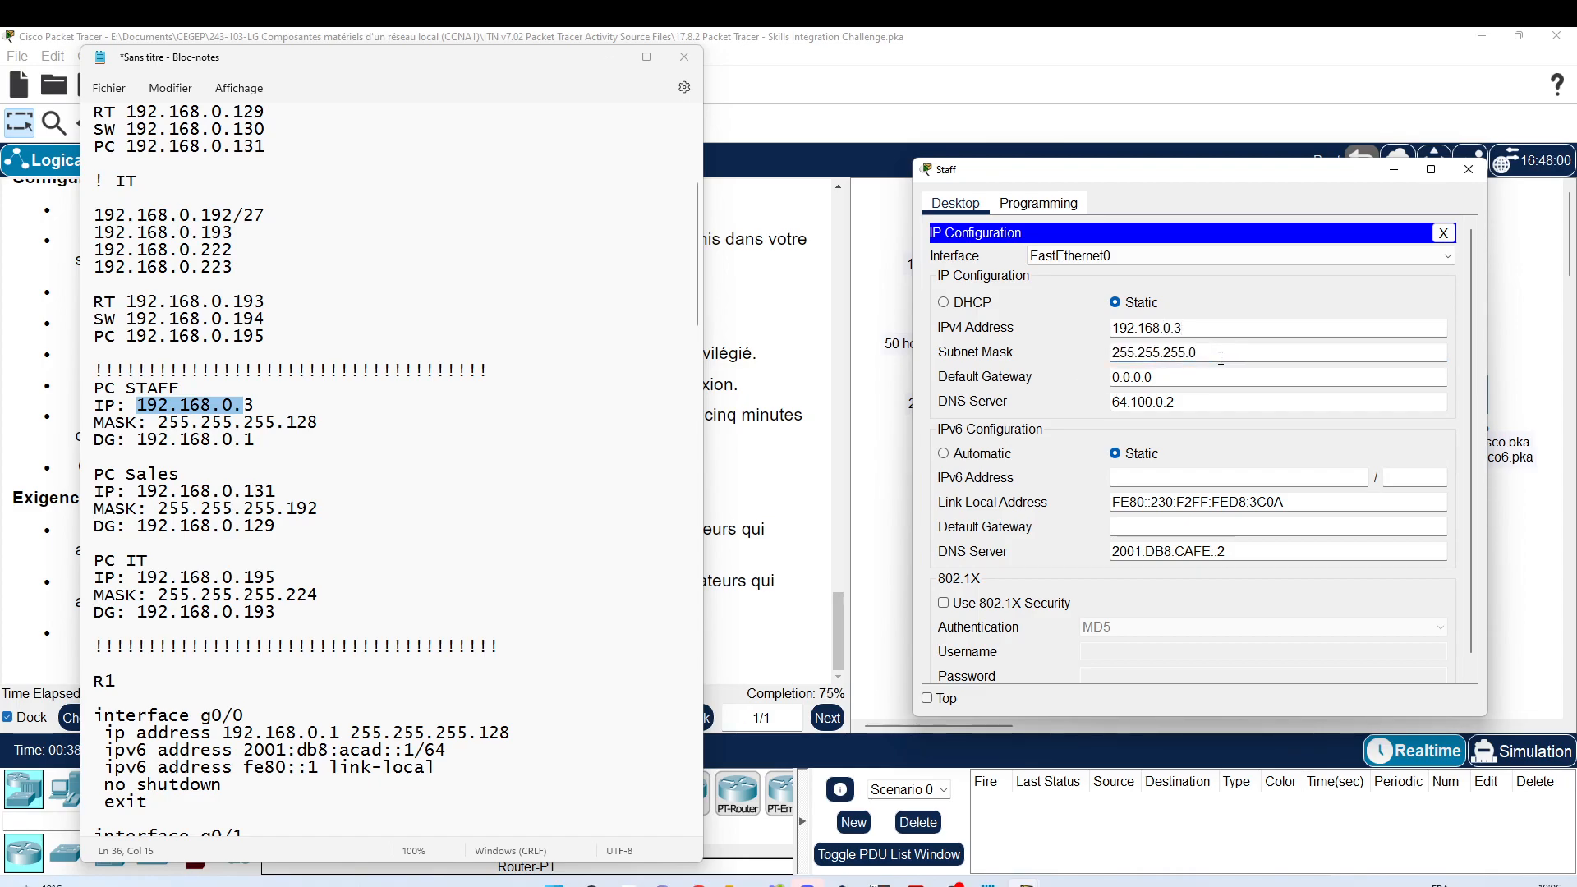
text(12)
drag(1176, 329, 1109, 345)
key(ctrl+c)
key(Tab)
key(Tab)
key(ctrl+v)
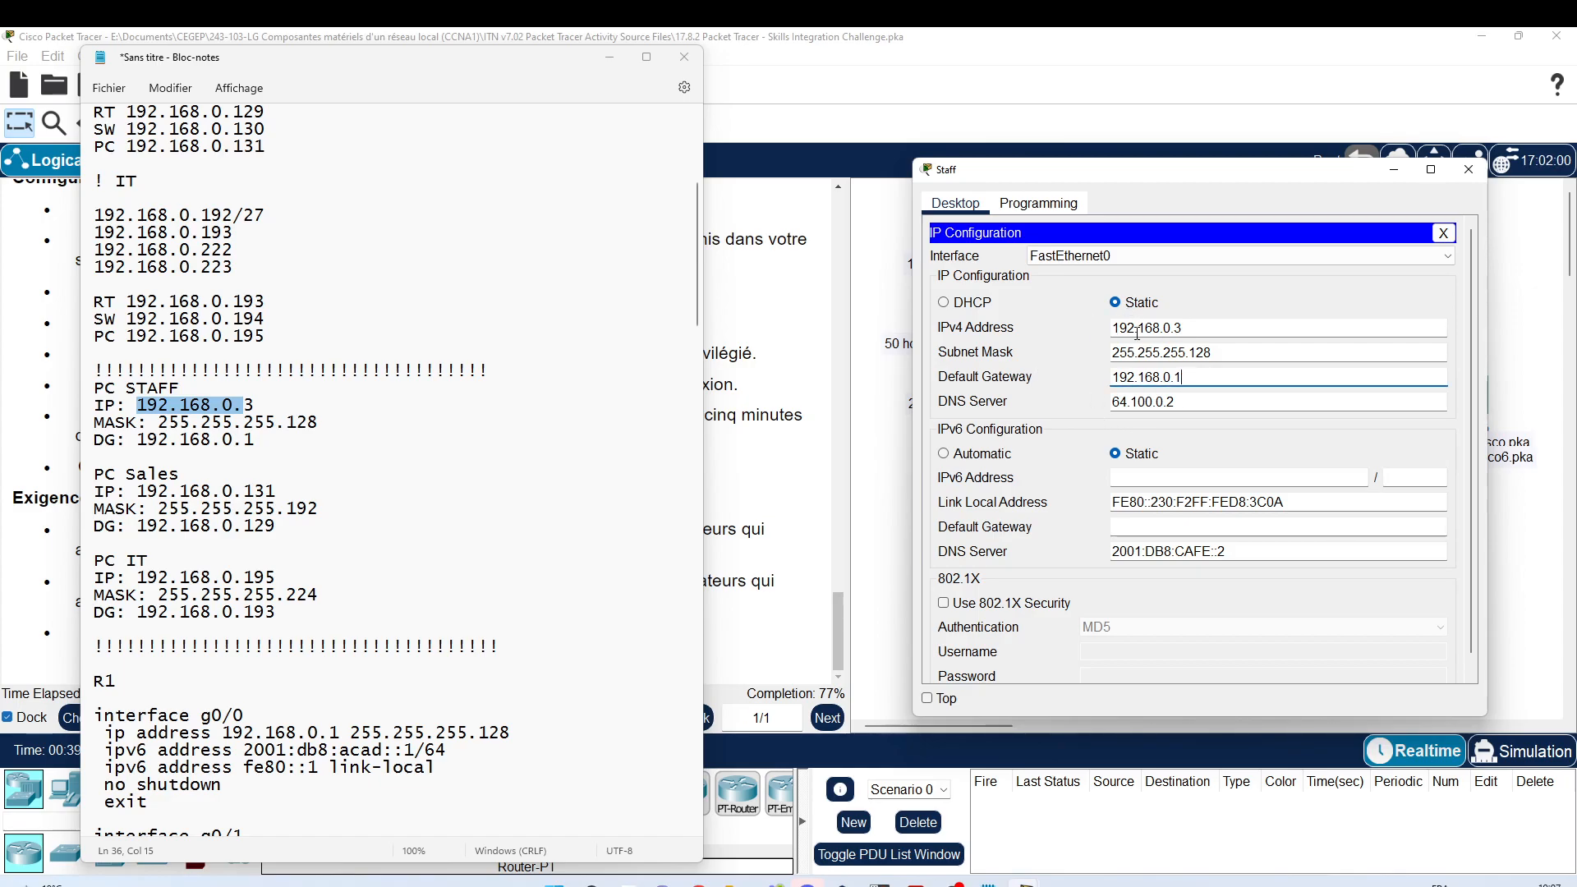
click(1469, 170)
click(963, 346)
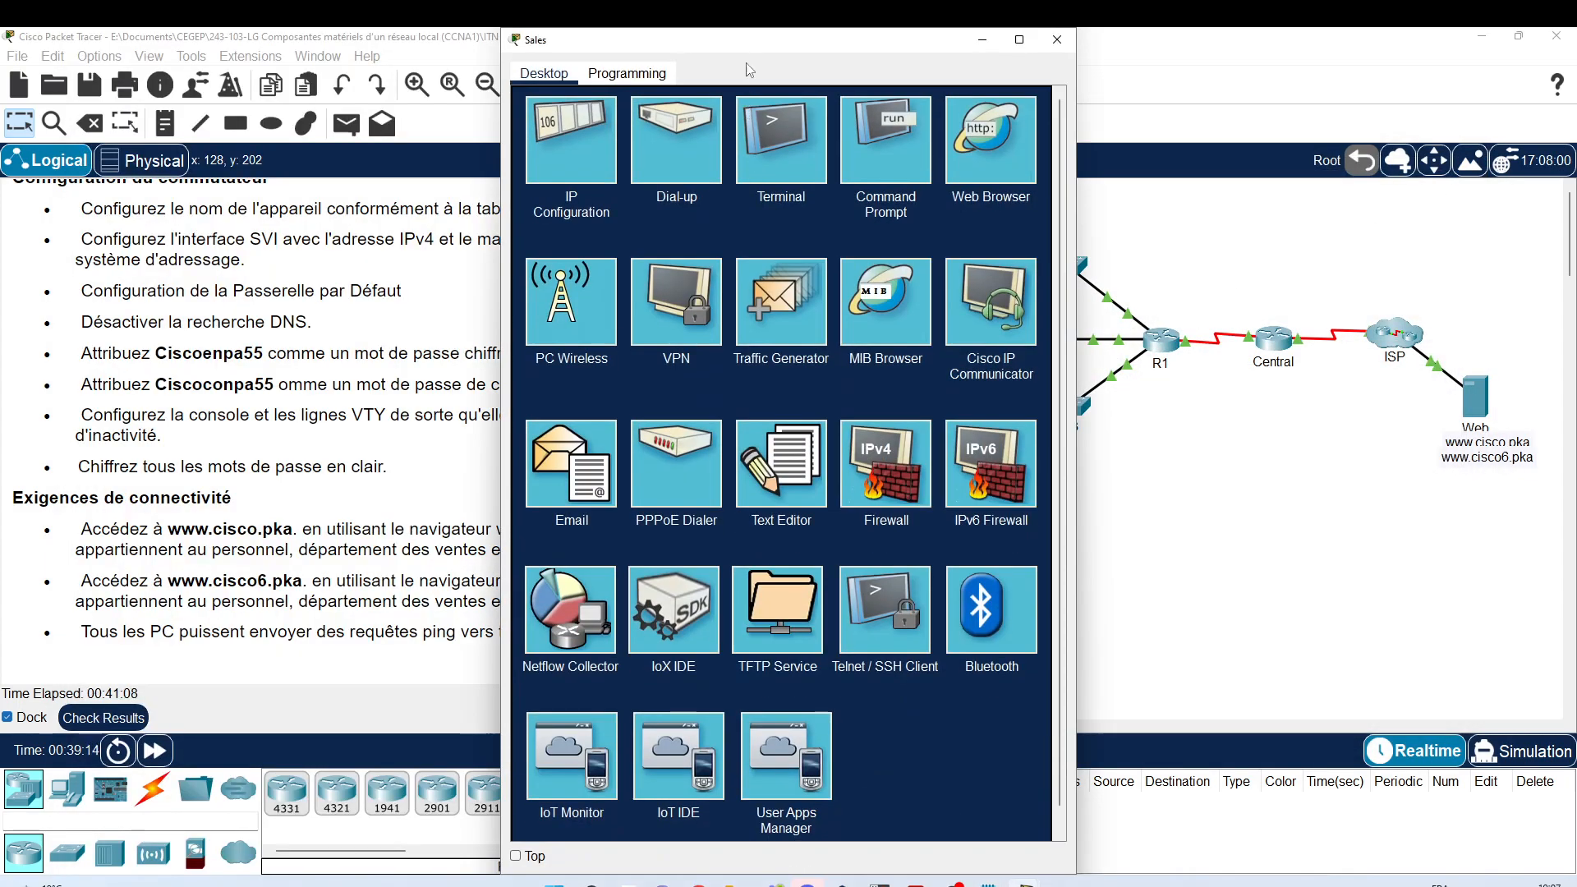
Step: Give the Sales PC gateway 192.168.0.129, address 192.168.0.131 and mask 255.255.255.192, then close it
drag(883, 41, 1331, 139)
click(985, 270)
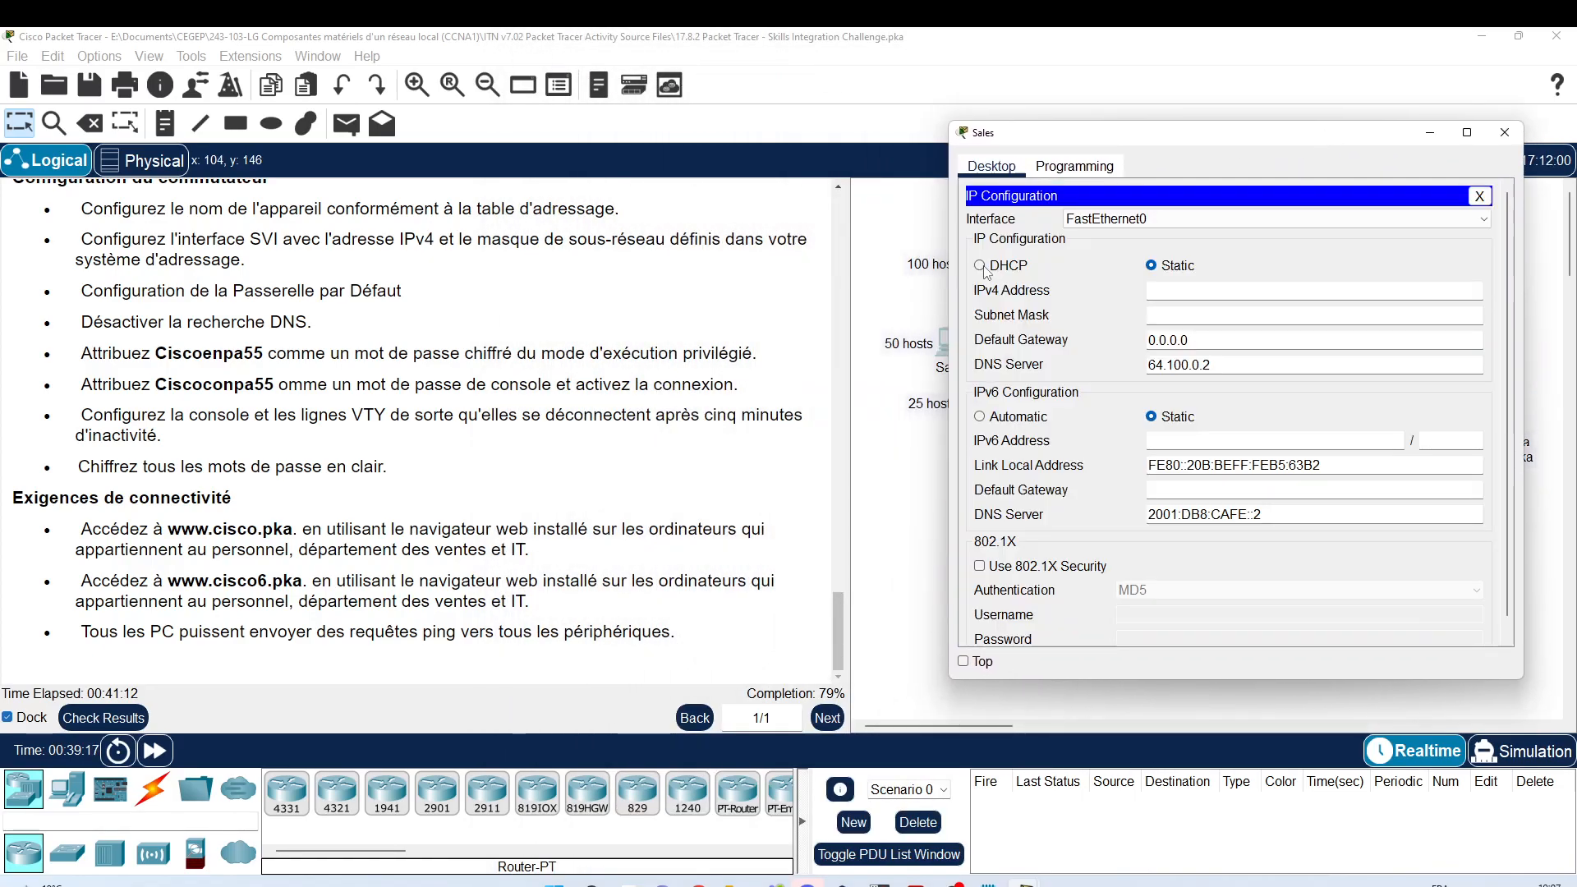
key(alt+Tab)
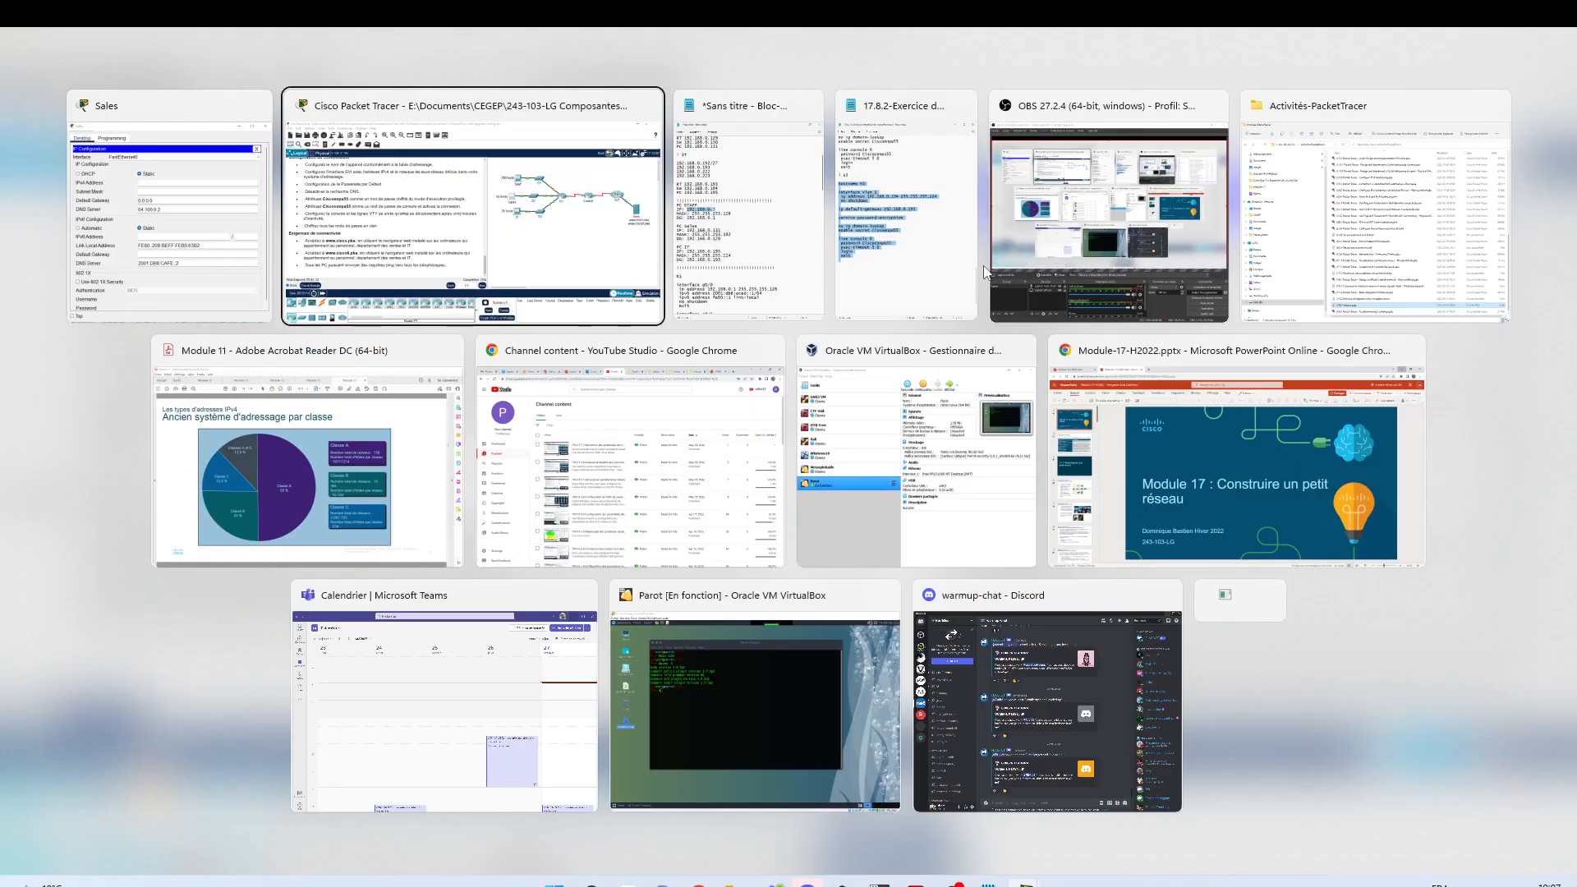
key(alt+Tab)
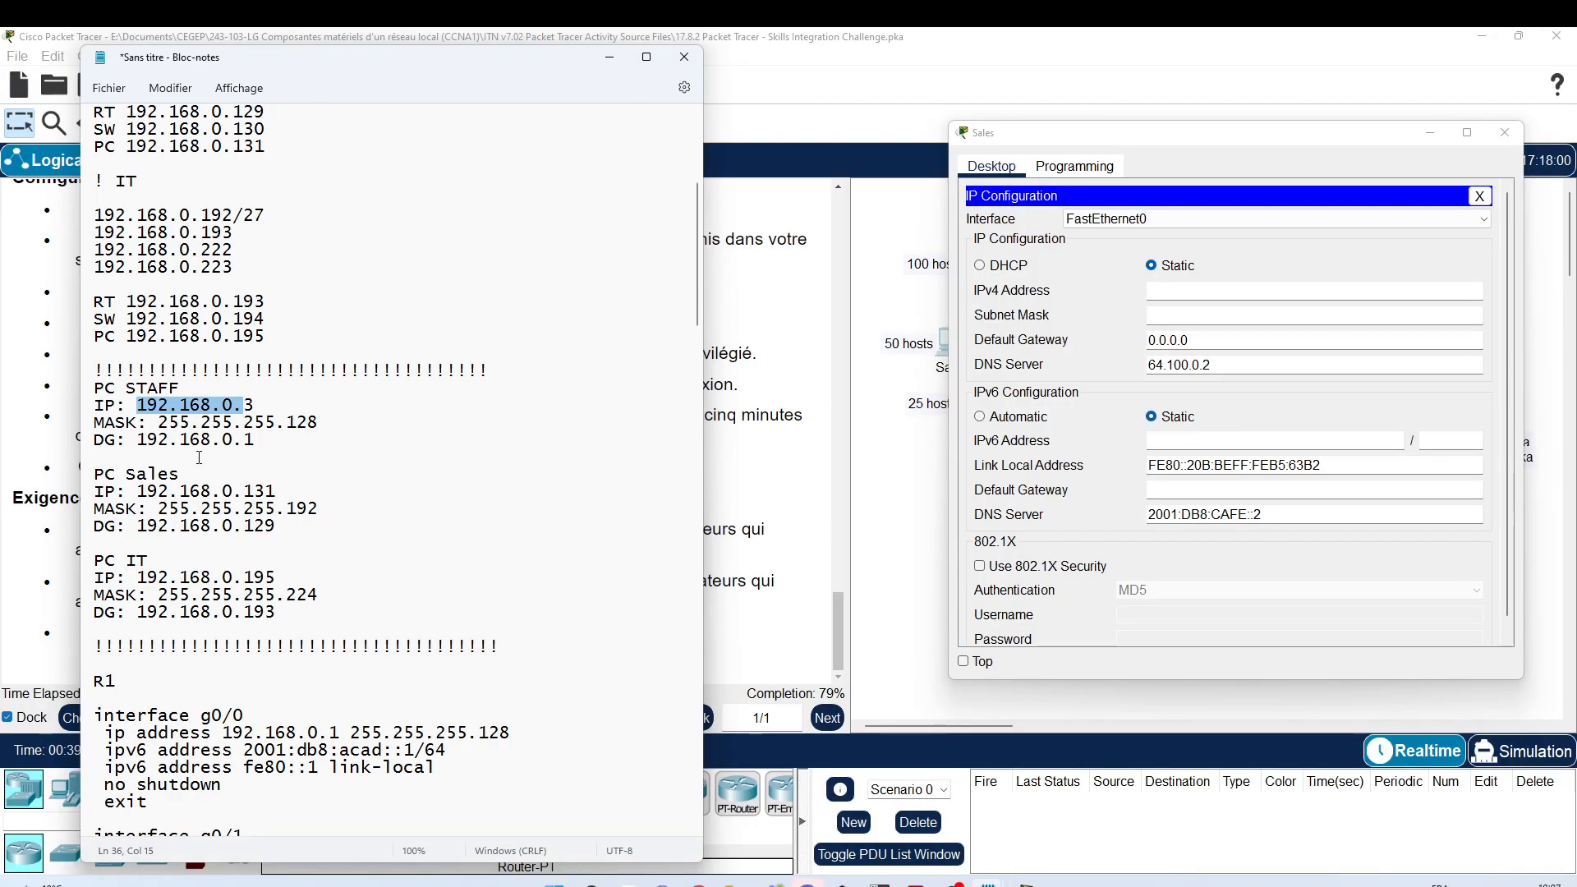
drag(137, 526, 280, 532)
key(ctrl+c)
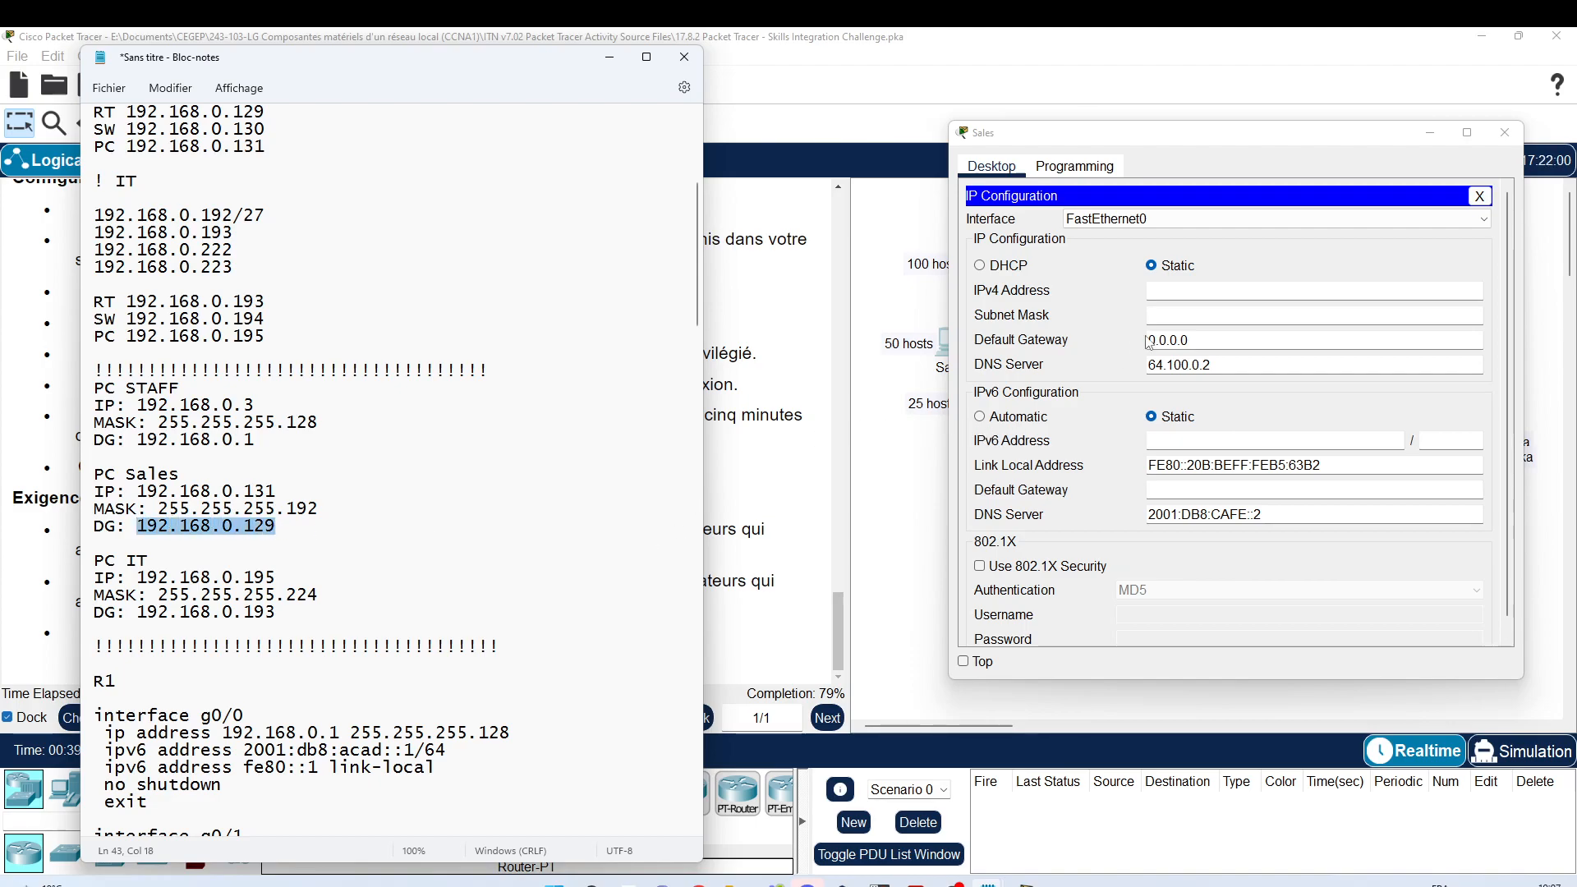
triple_click(1189, 340)
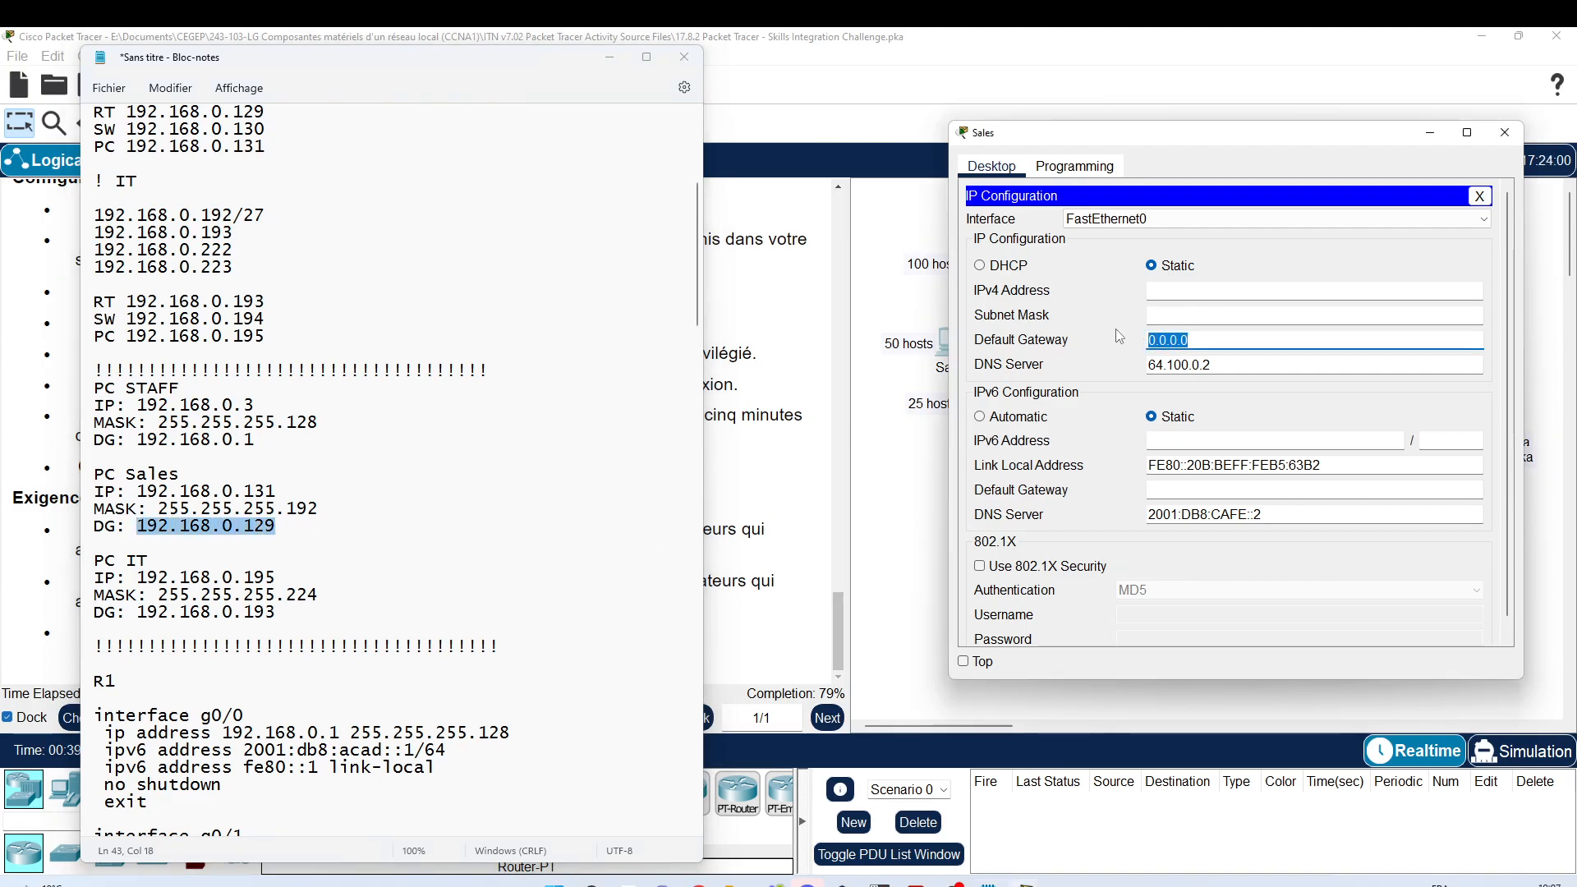
key(ctrl+v)
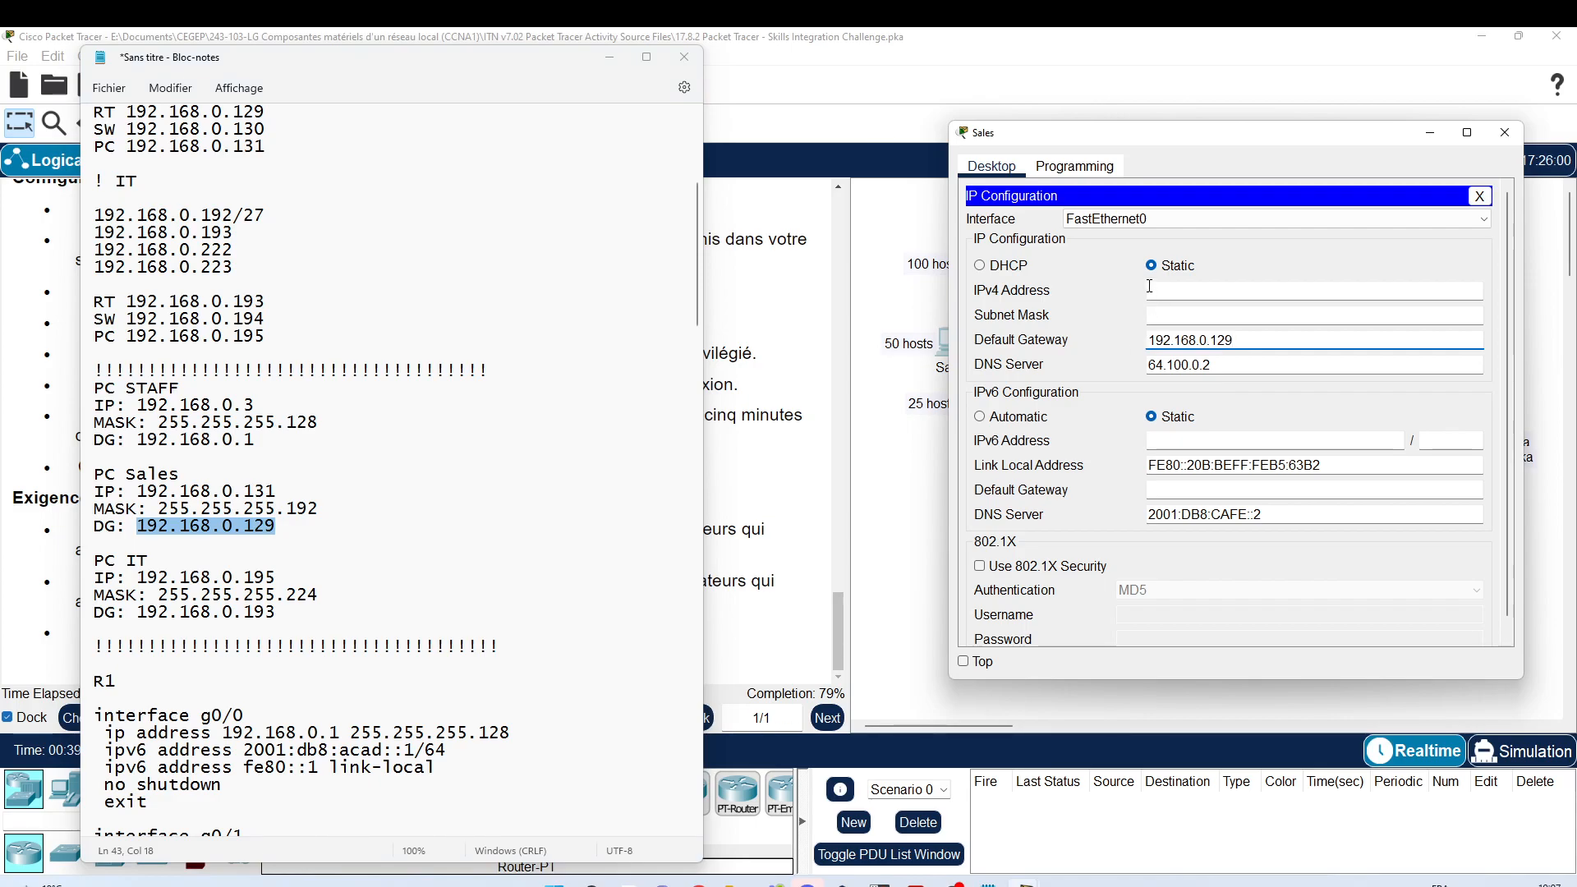
click(1150, 287)
text(192.168.0.12)
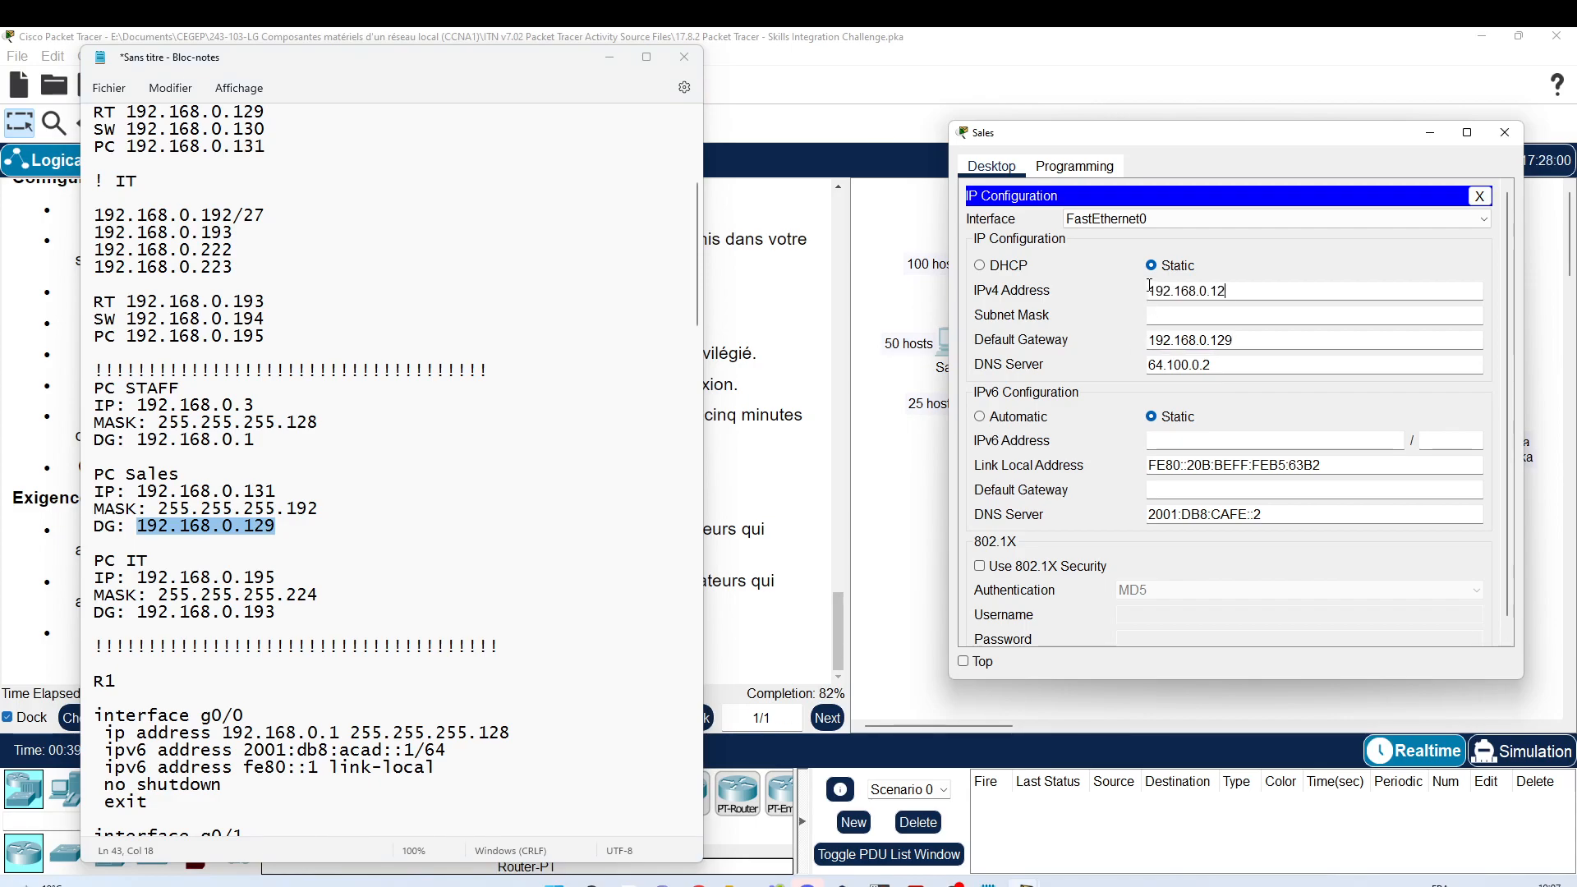
text(31)
key(Tab)
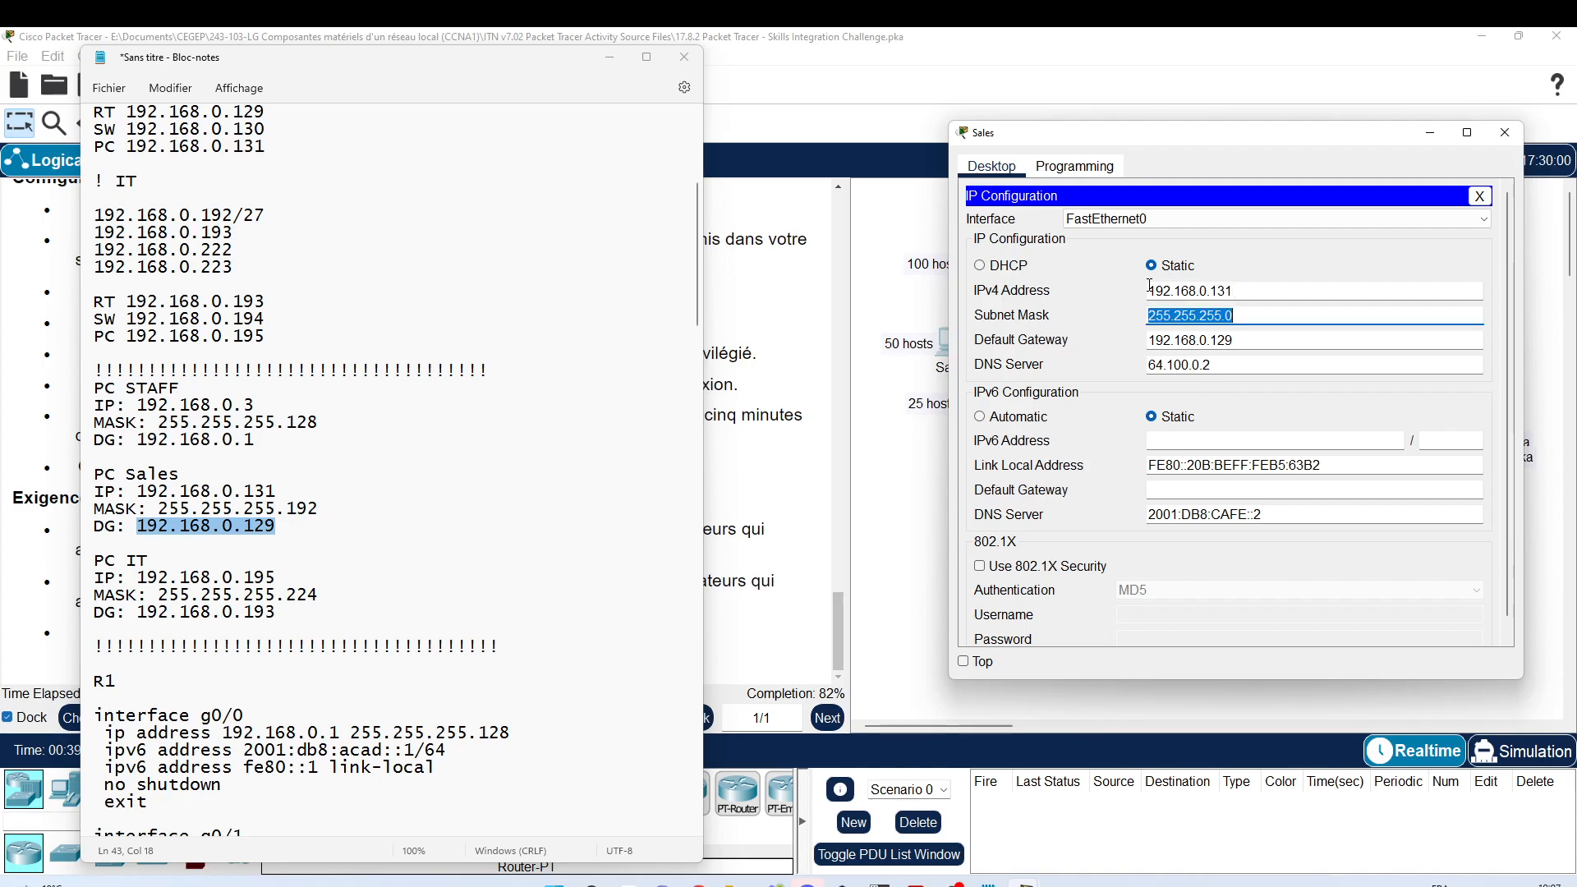
key(End)
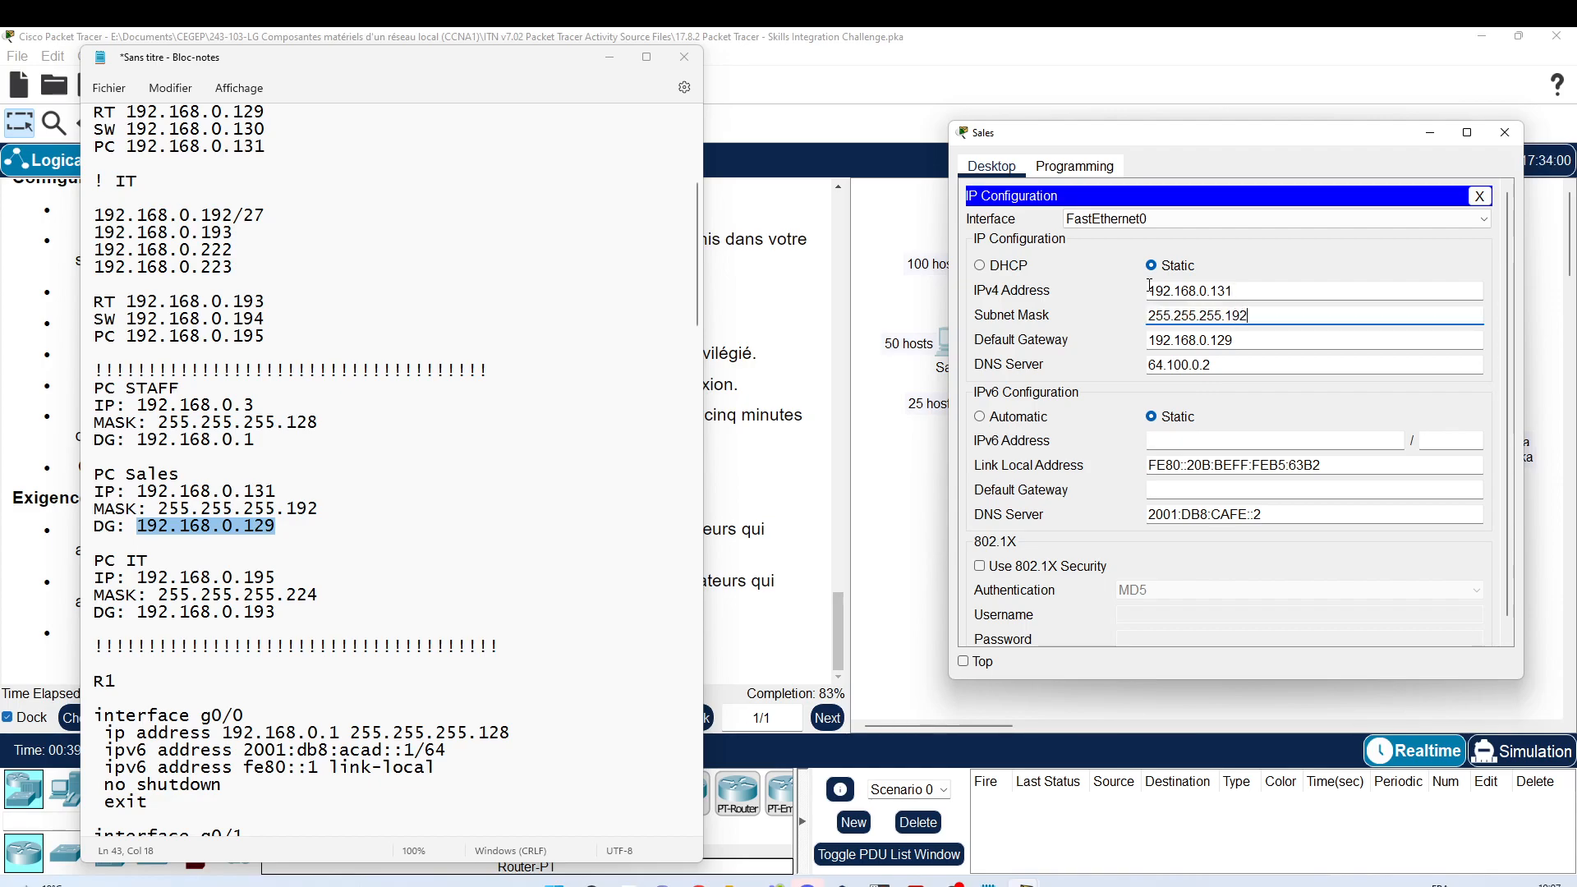
click(1505, 133)
Step: Open the IT PC's IP Configuration and place it beside the addressing notes
click(984, 402)
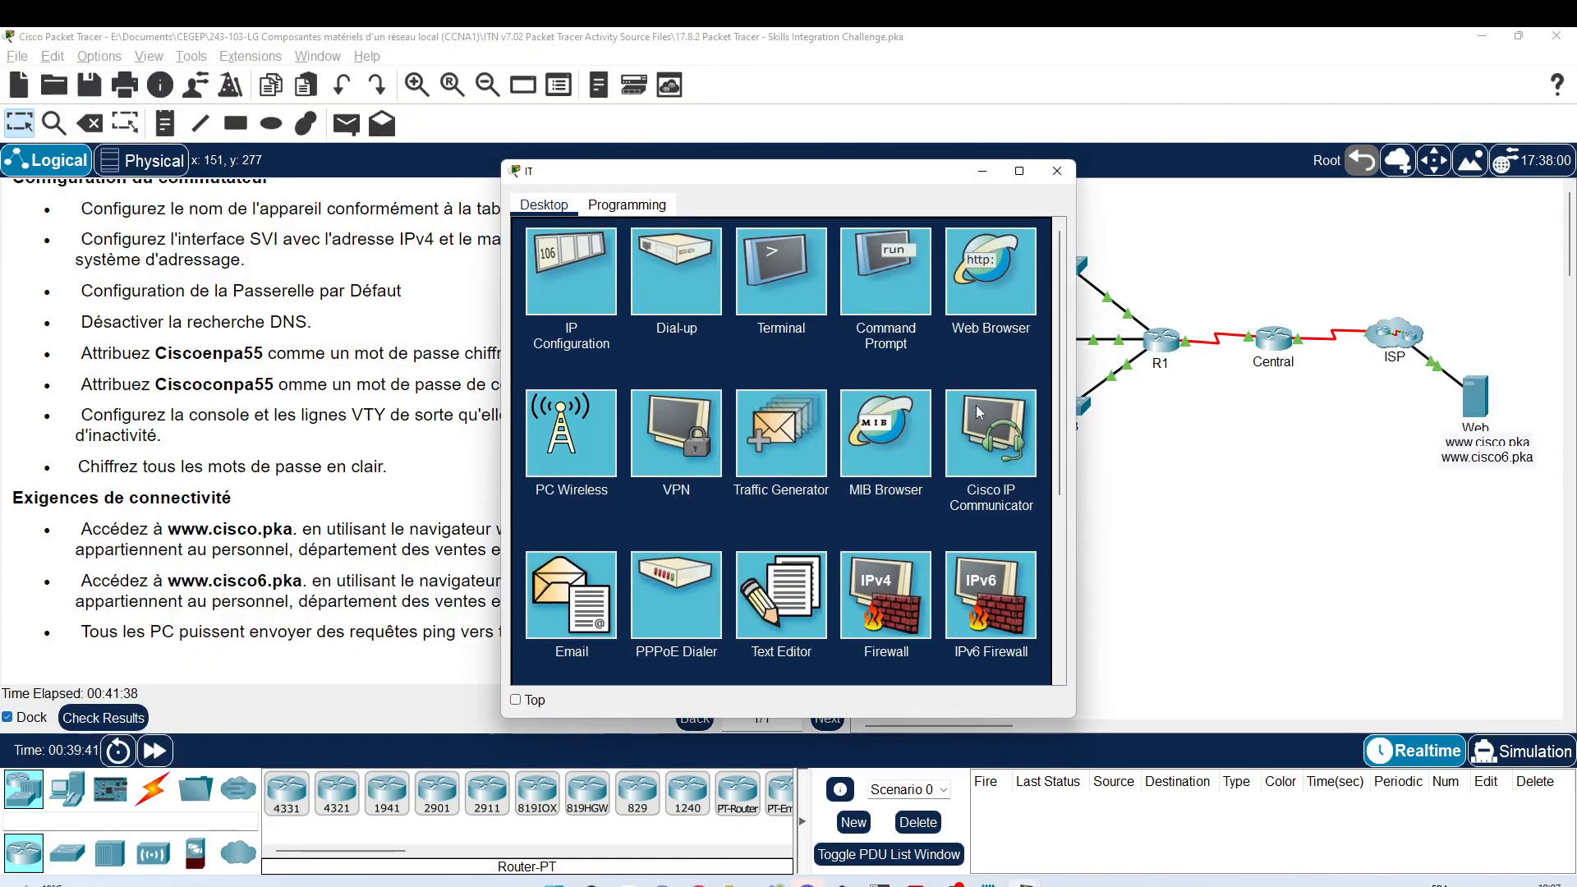
click(556, 285)
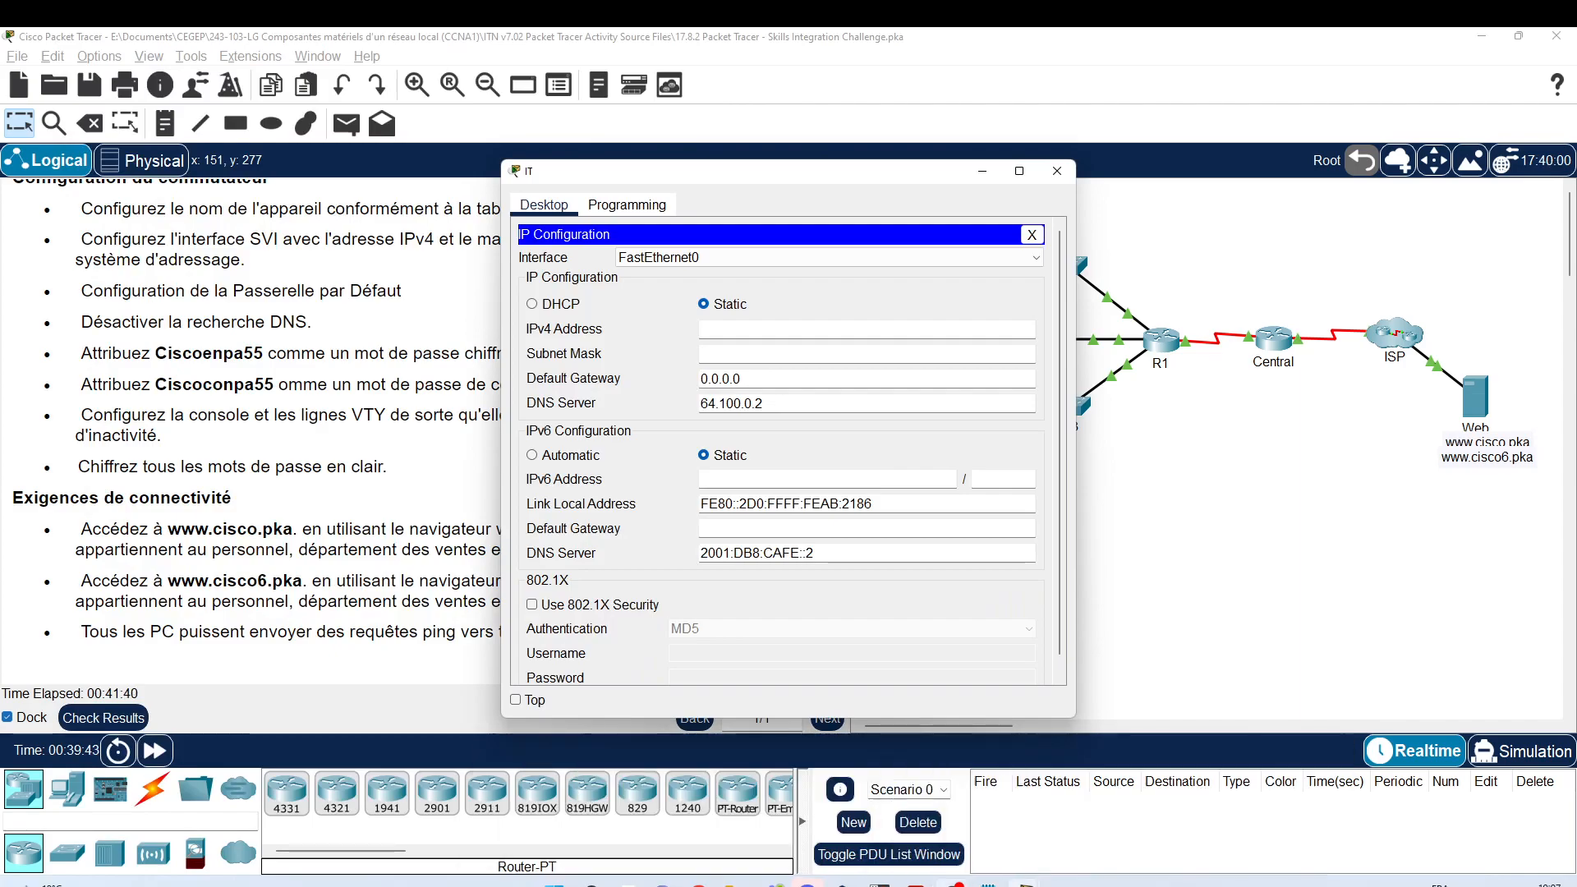
mouse_move(1025, 883)
click(1043, 813)
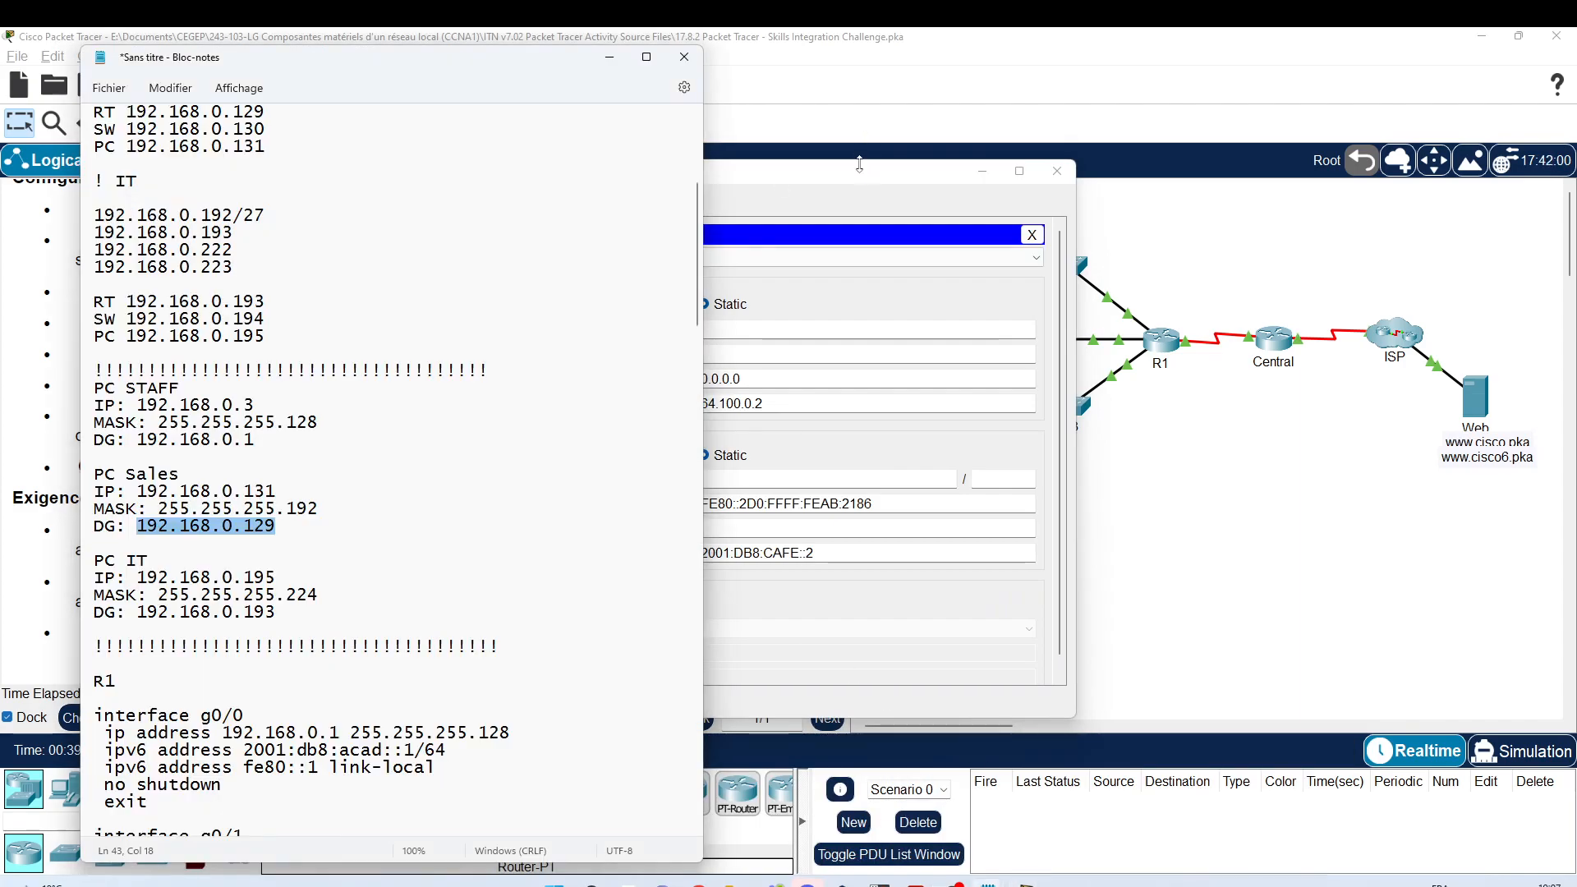
drag(860, 165, 1263, 178)
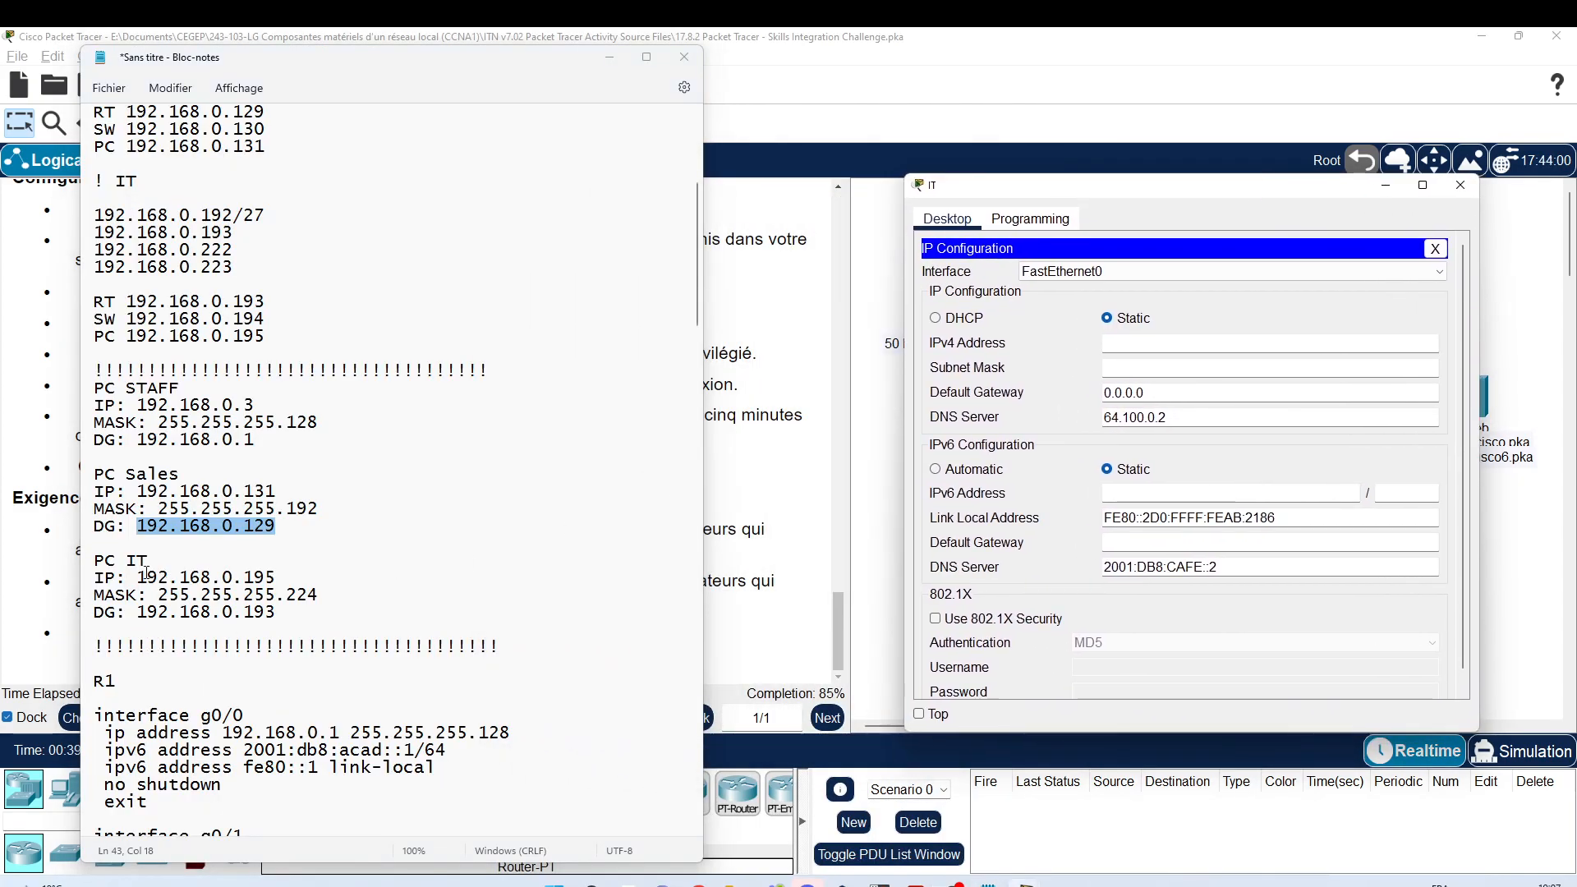
Step: Enter IT PC address 192.168.0.195, mask 255.255.255.224 and gateway 192.168.0.193, then close it
drag(137, 578, 329, 576)
key(ctrl+c)
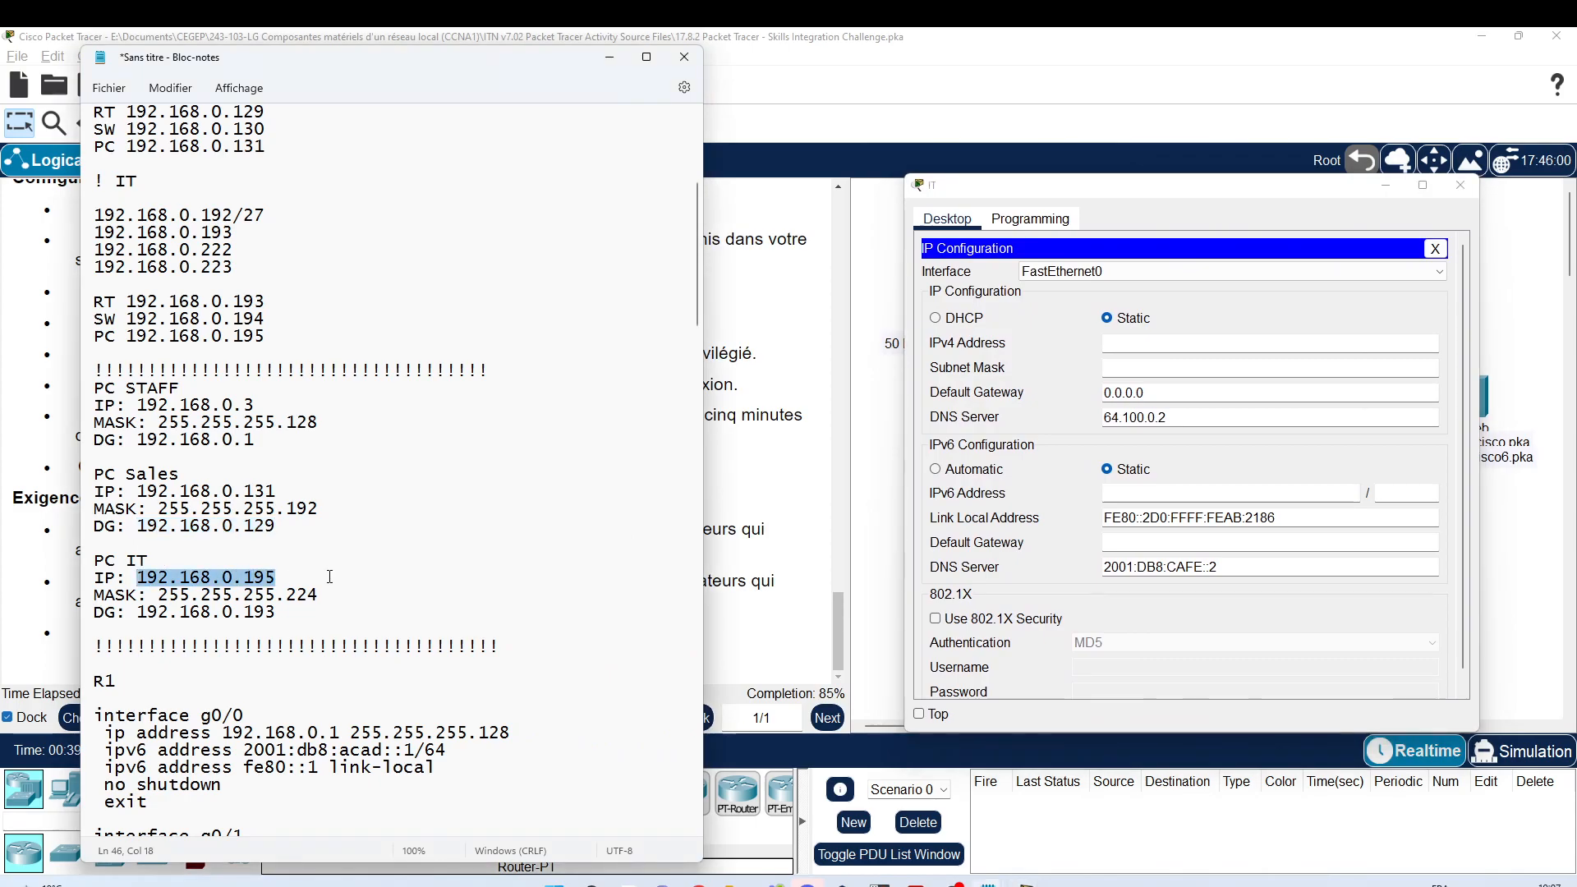
click(1149, 336)
key(ctrl+v)
key(Tab)
text(255.255.255.)
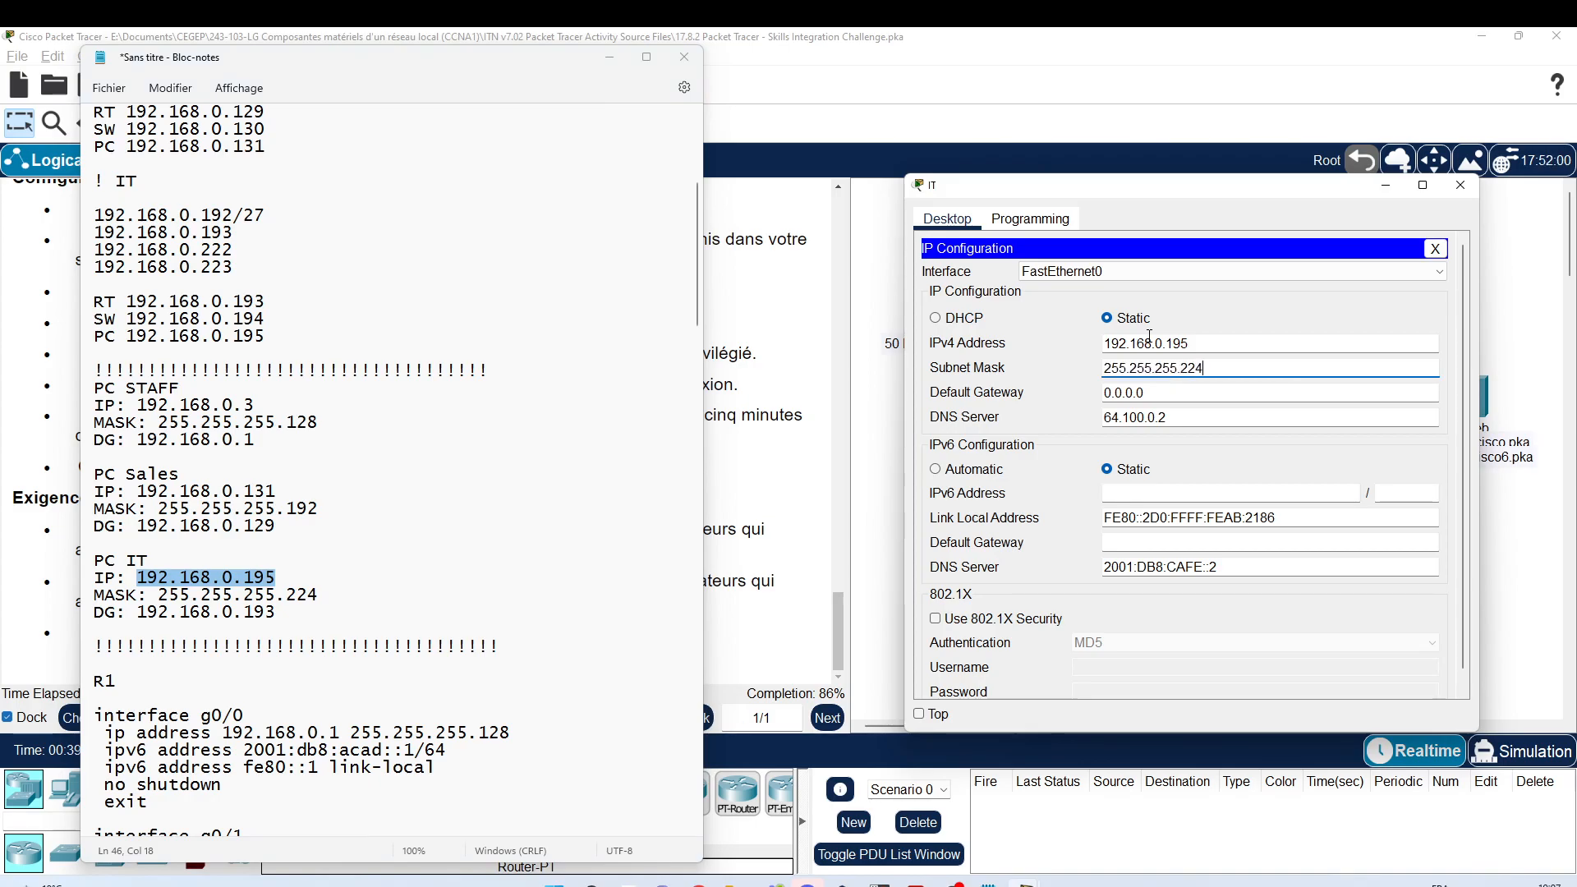
drag(1149, 392, 1077, 384)
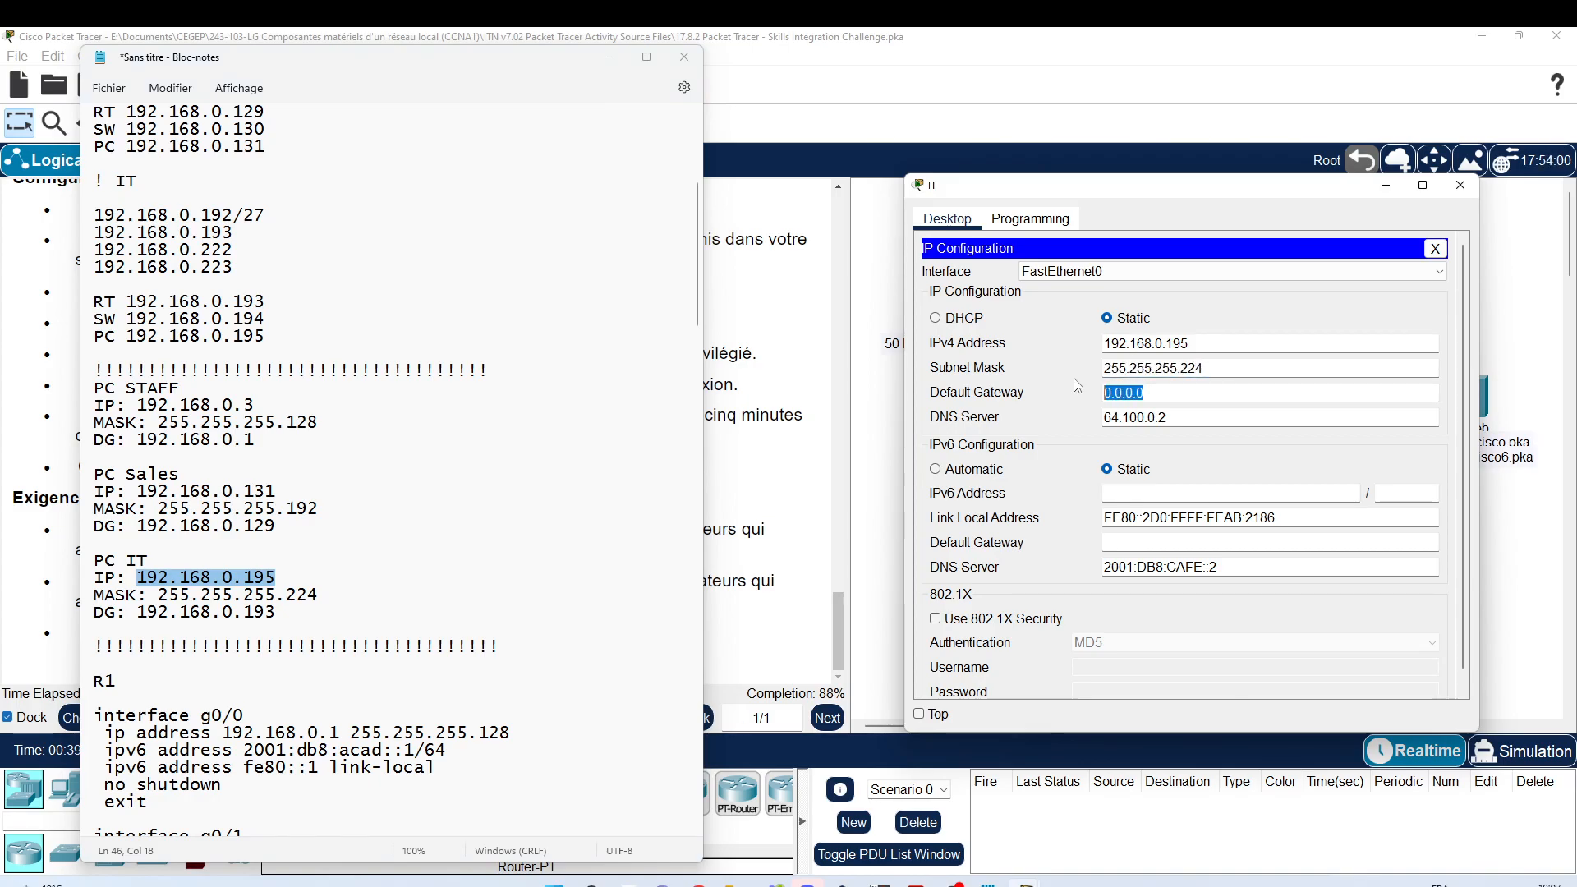
key(ctrl+v)
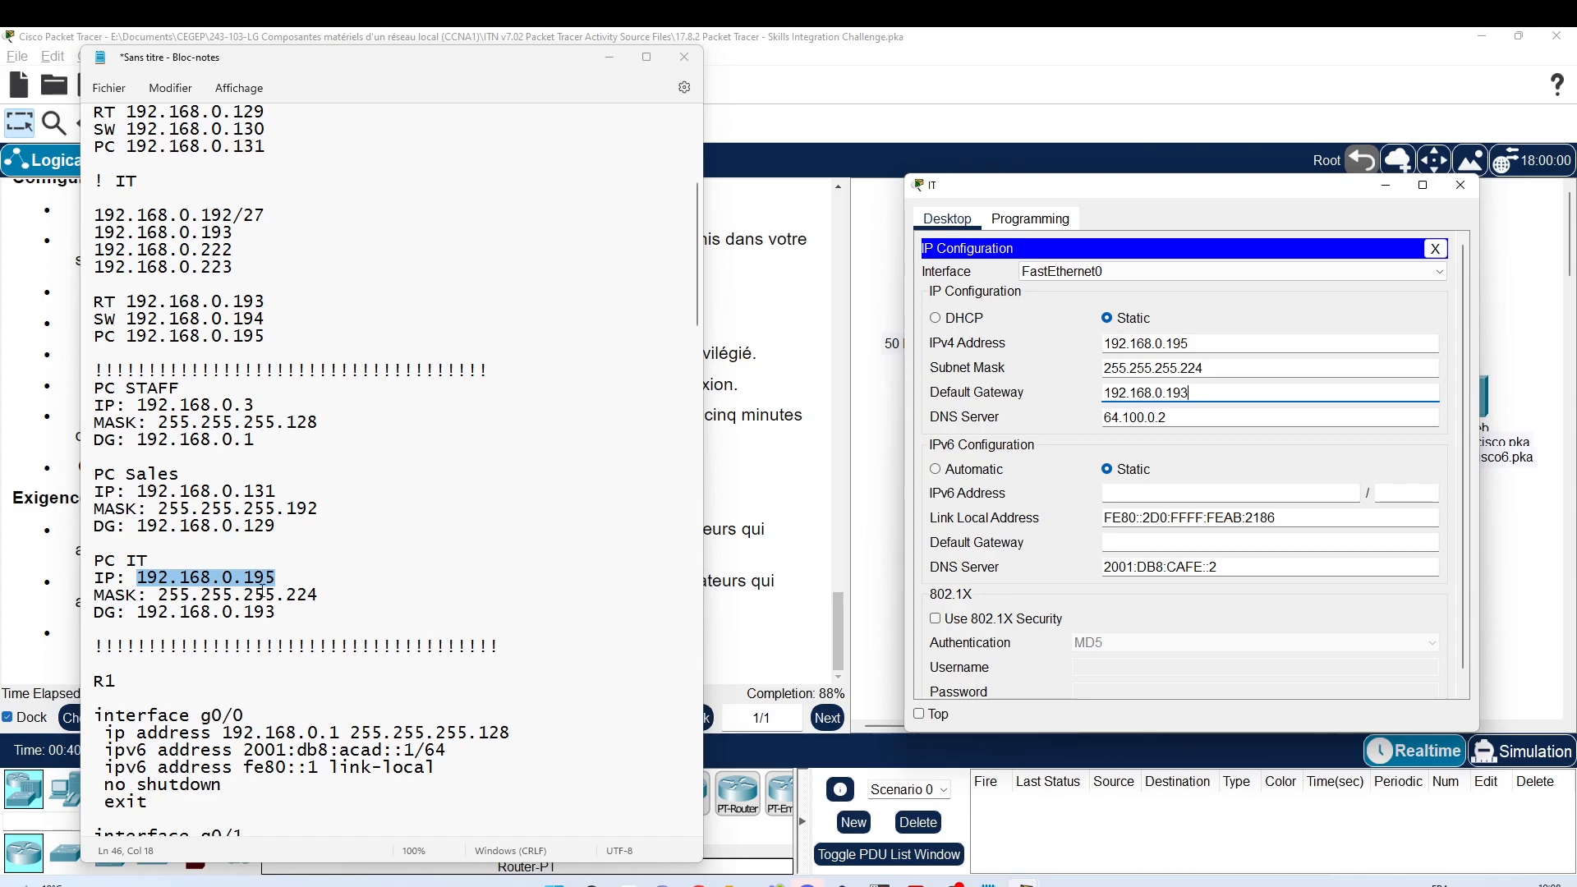
click(1466, 190)
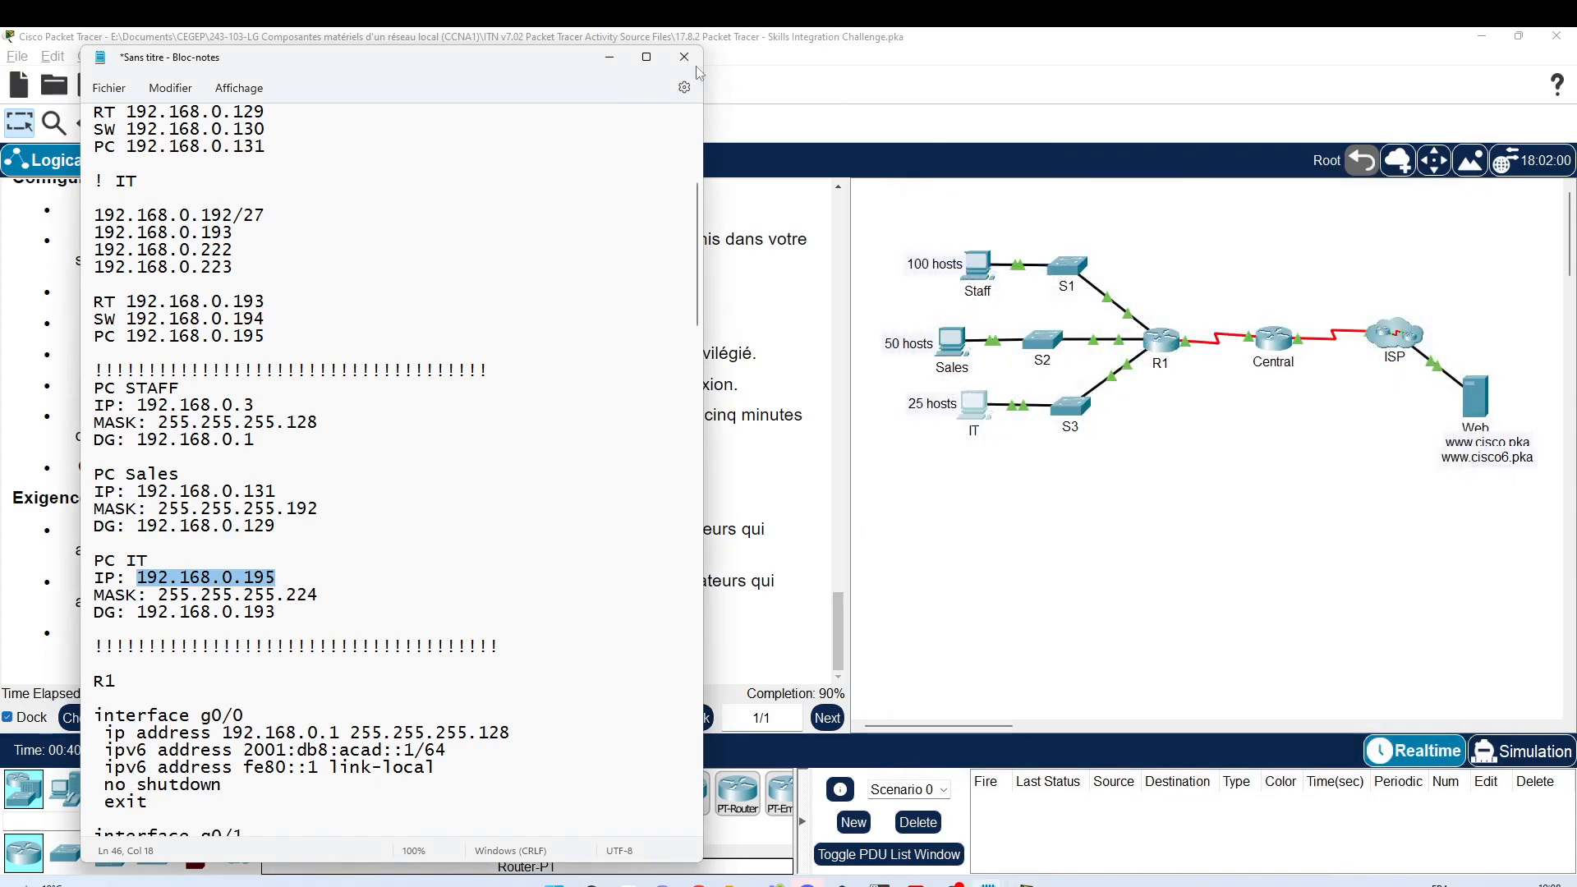
Step: Open the Staff PC's IP Configuration in a window placed beside the topology
click(610, 57)
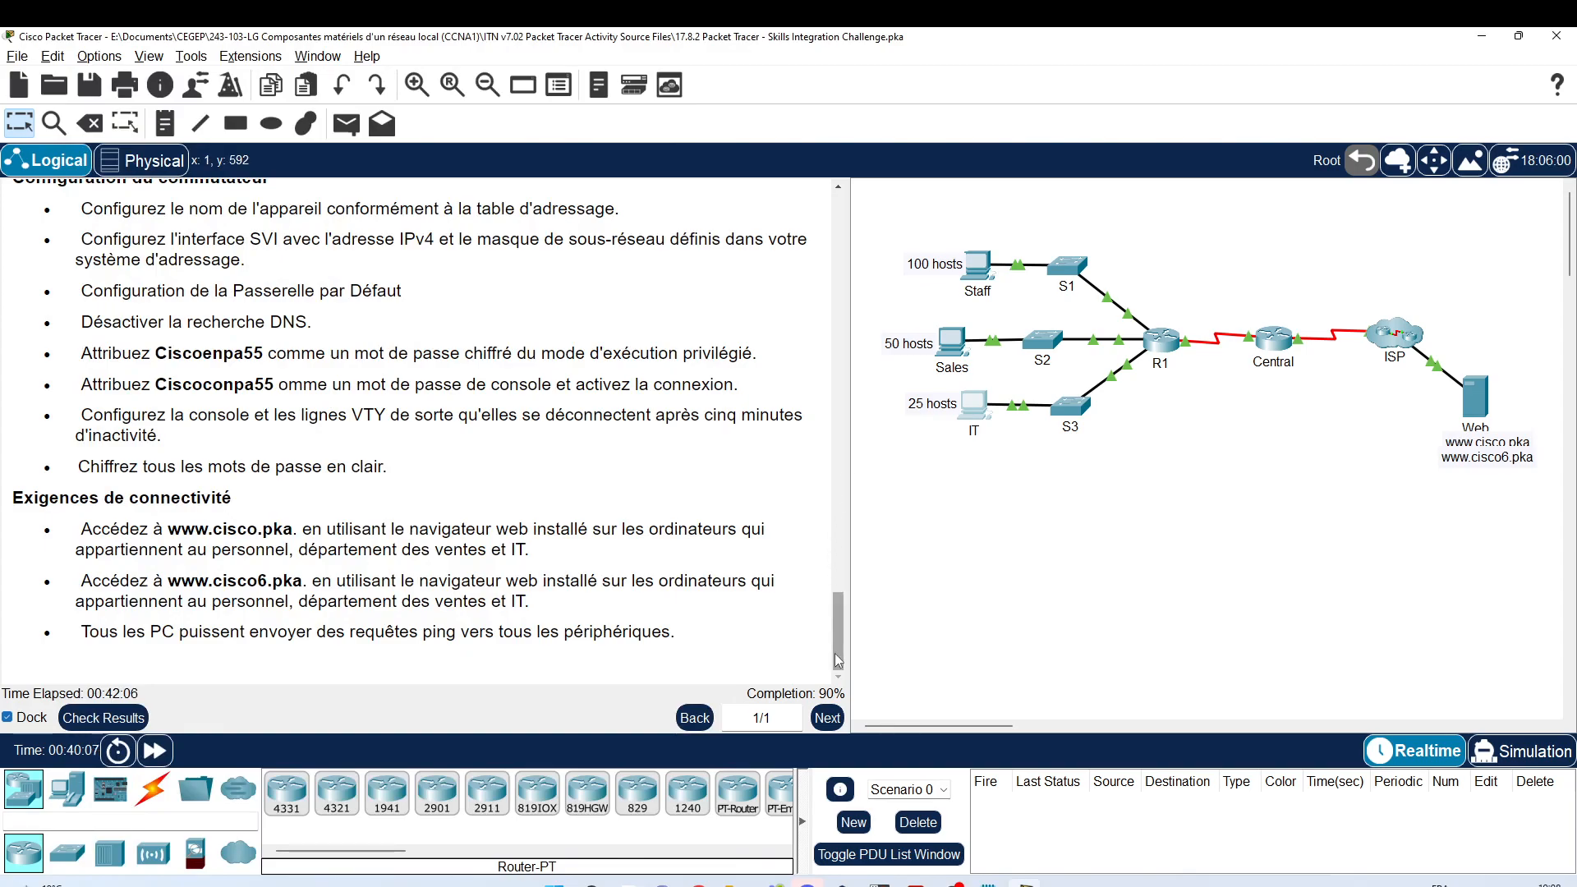
drag(839, 661, 774, 194)
scroll(706, 330, down, 3)
scroll(705, 330, down, 9)
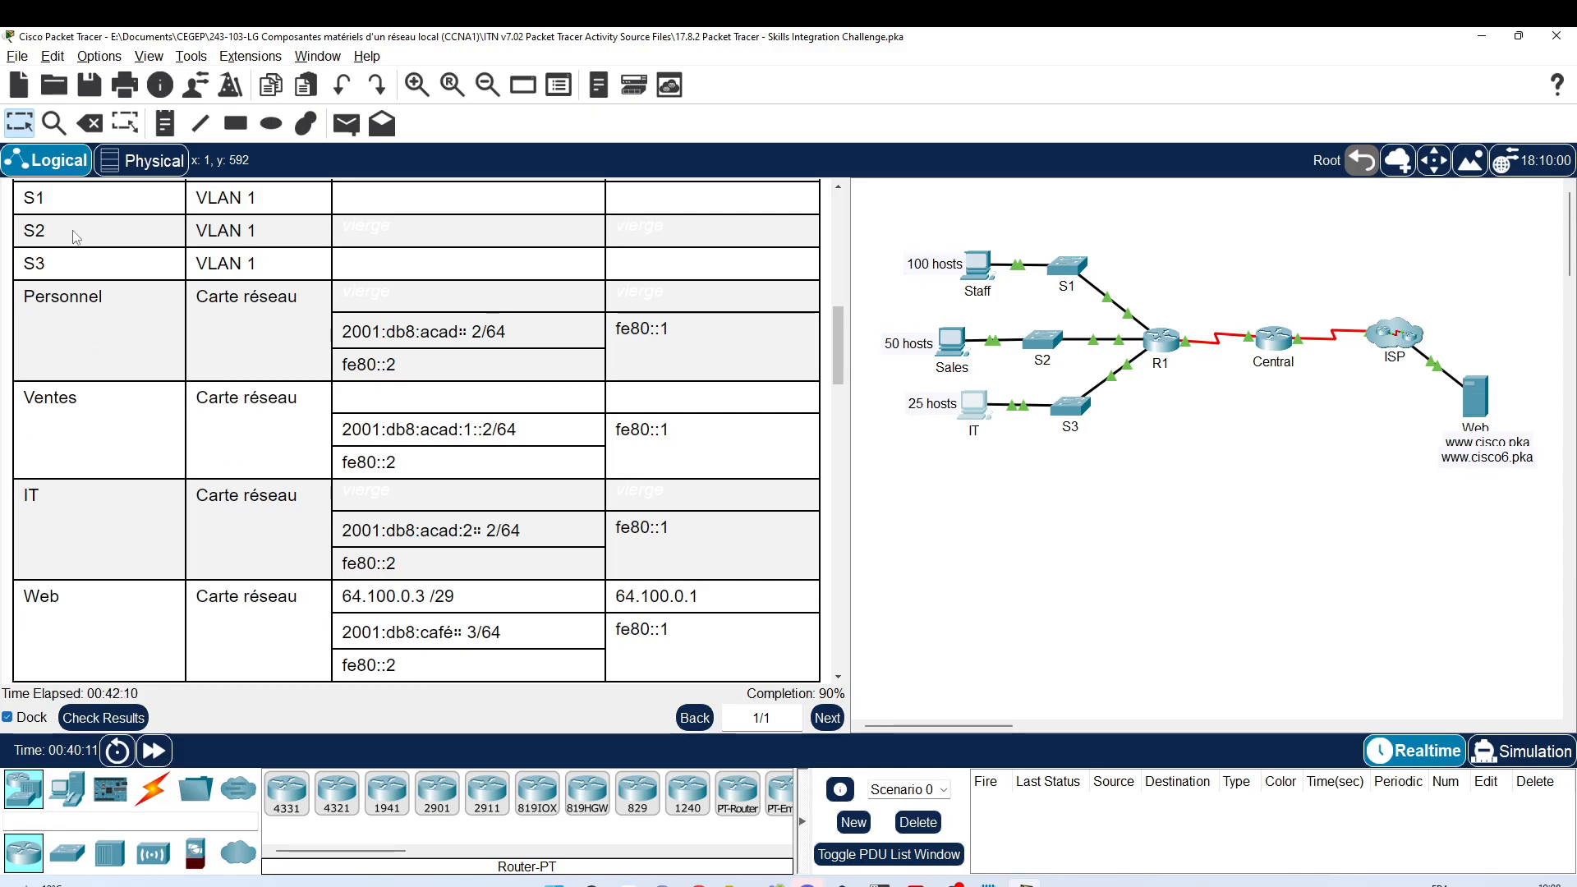
click(978, 265)
drag(869, 173, 1241, 211)
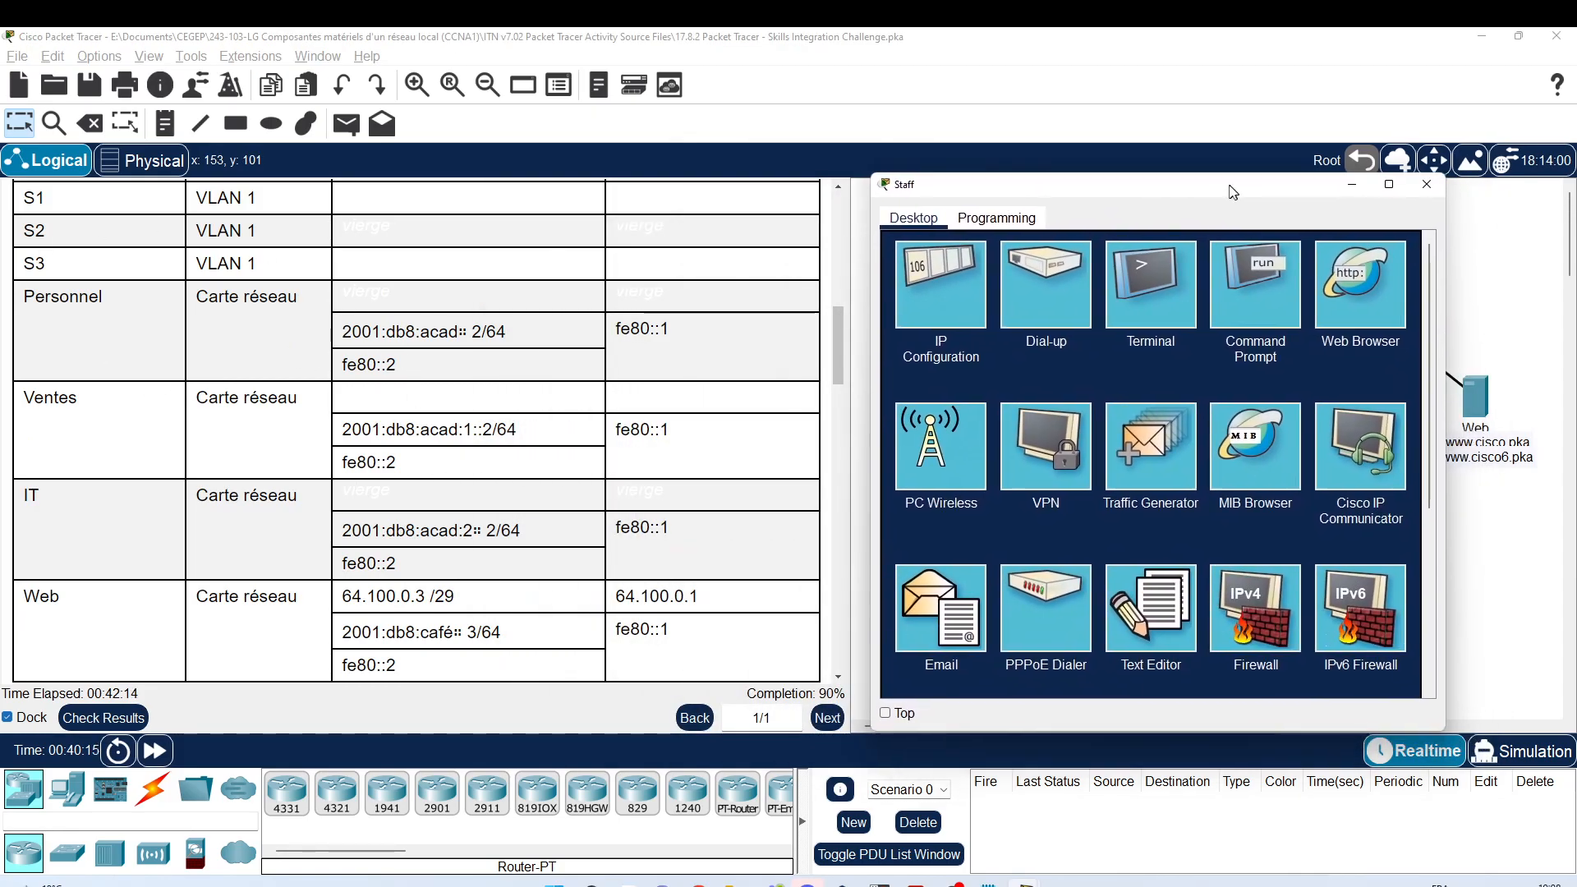
drag(1449, 303, 1521, 303)
click(962, 324)
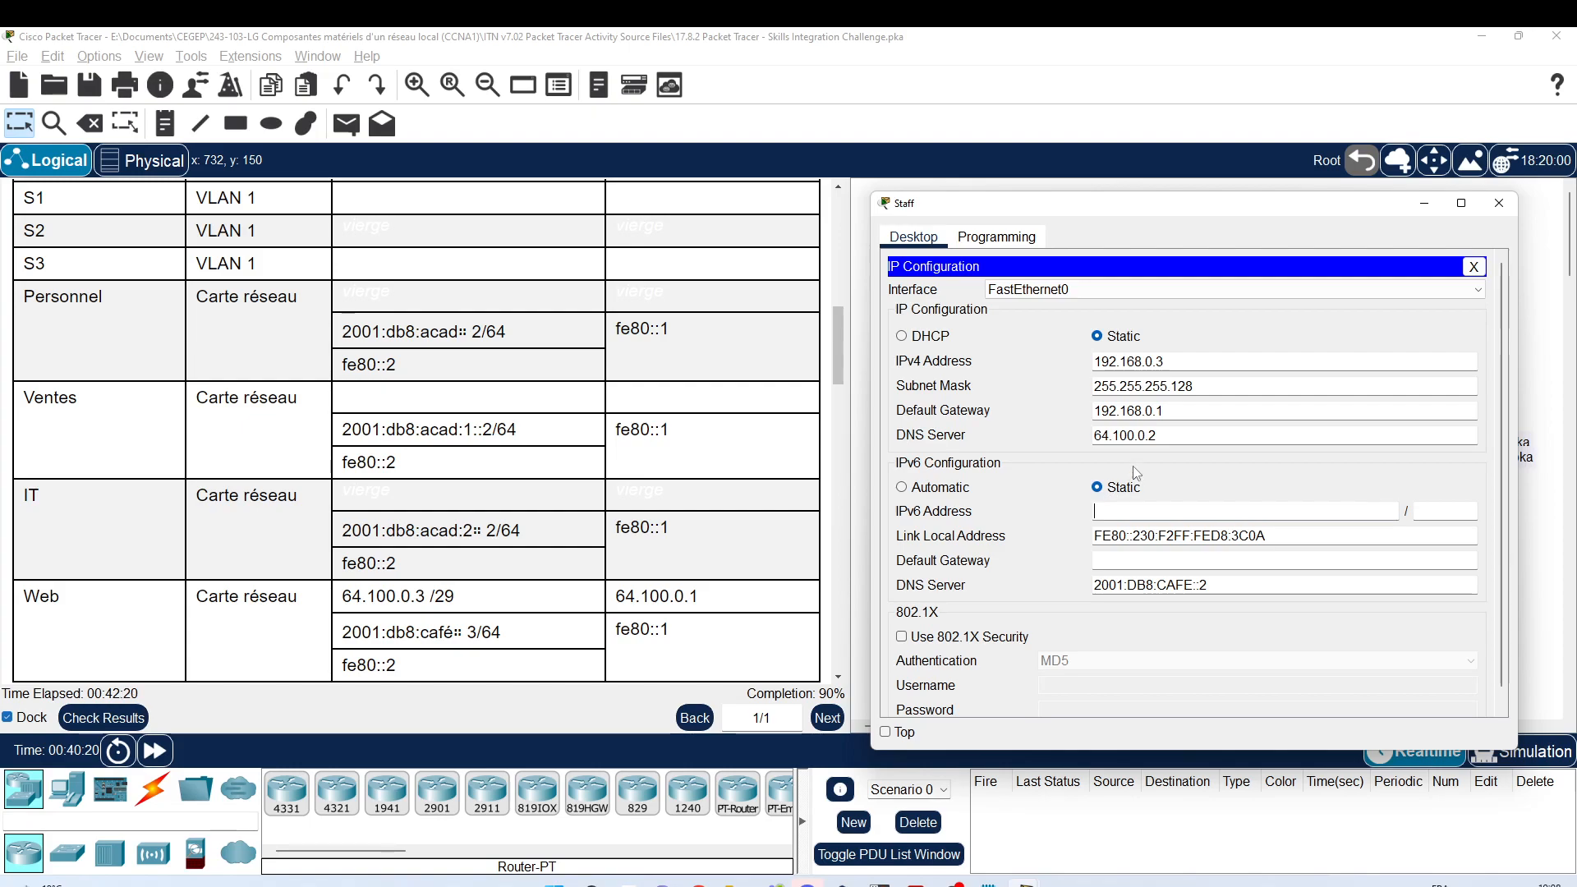
Step: Enter IPv6 2001:db8:acad::2/64, link-local FE80::2 and gateway fe80::1 for Staff
click(1101, 512)
text(2001:db8)
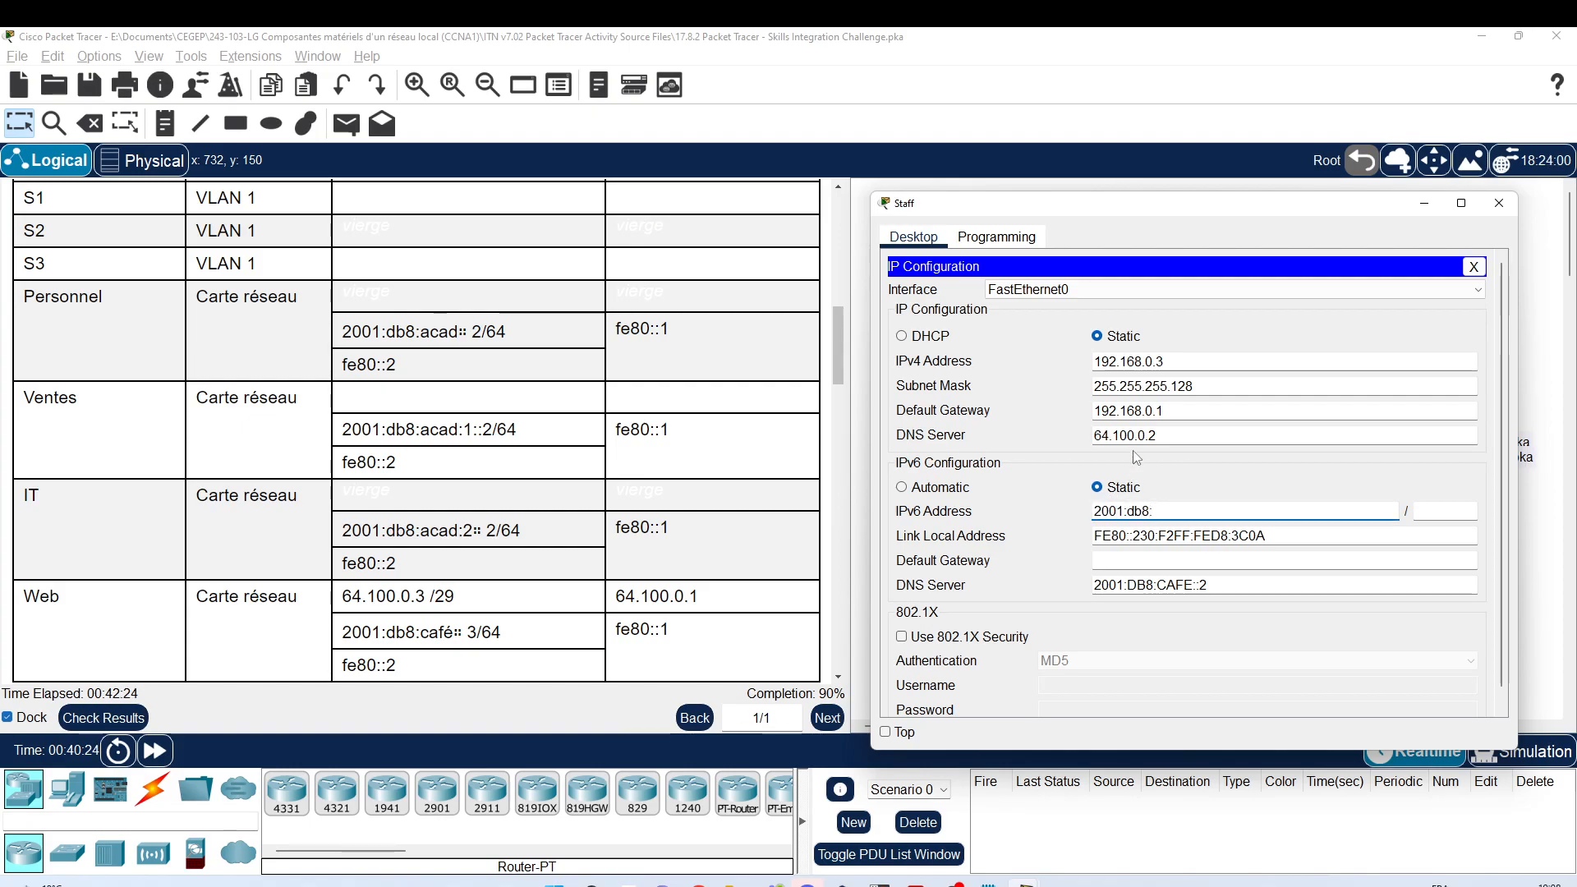
text(:acad::2)
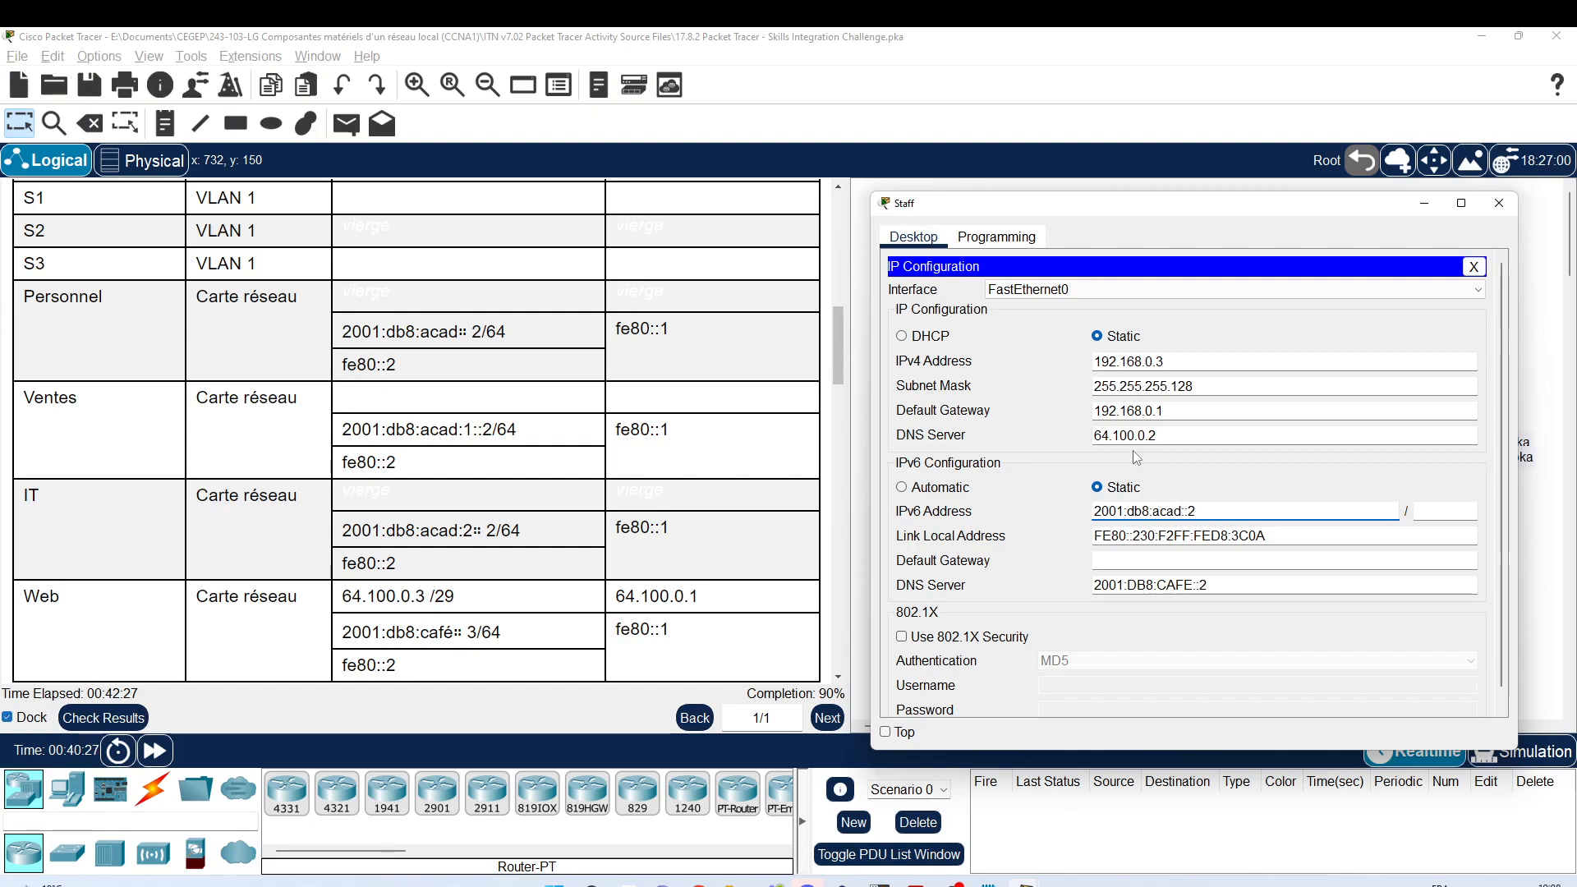
key(Tab)
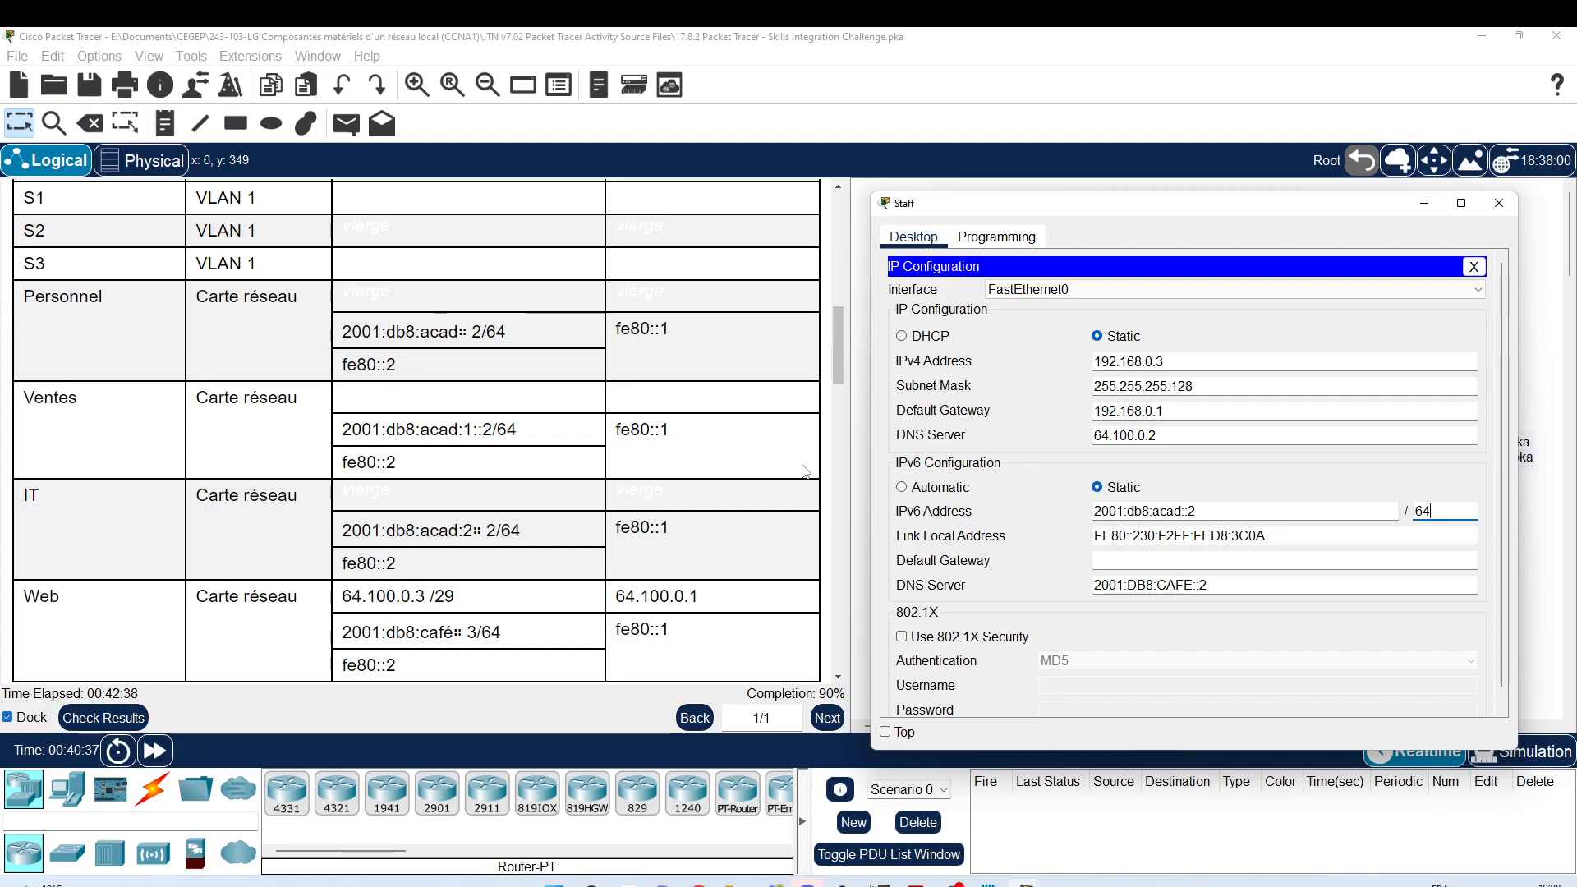
drag(1140, 536, 1263, 517)
key(BackSpace)
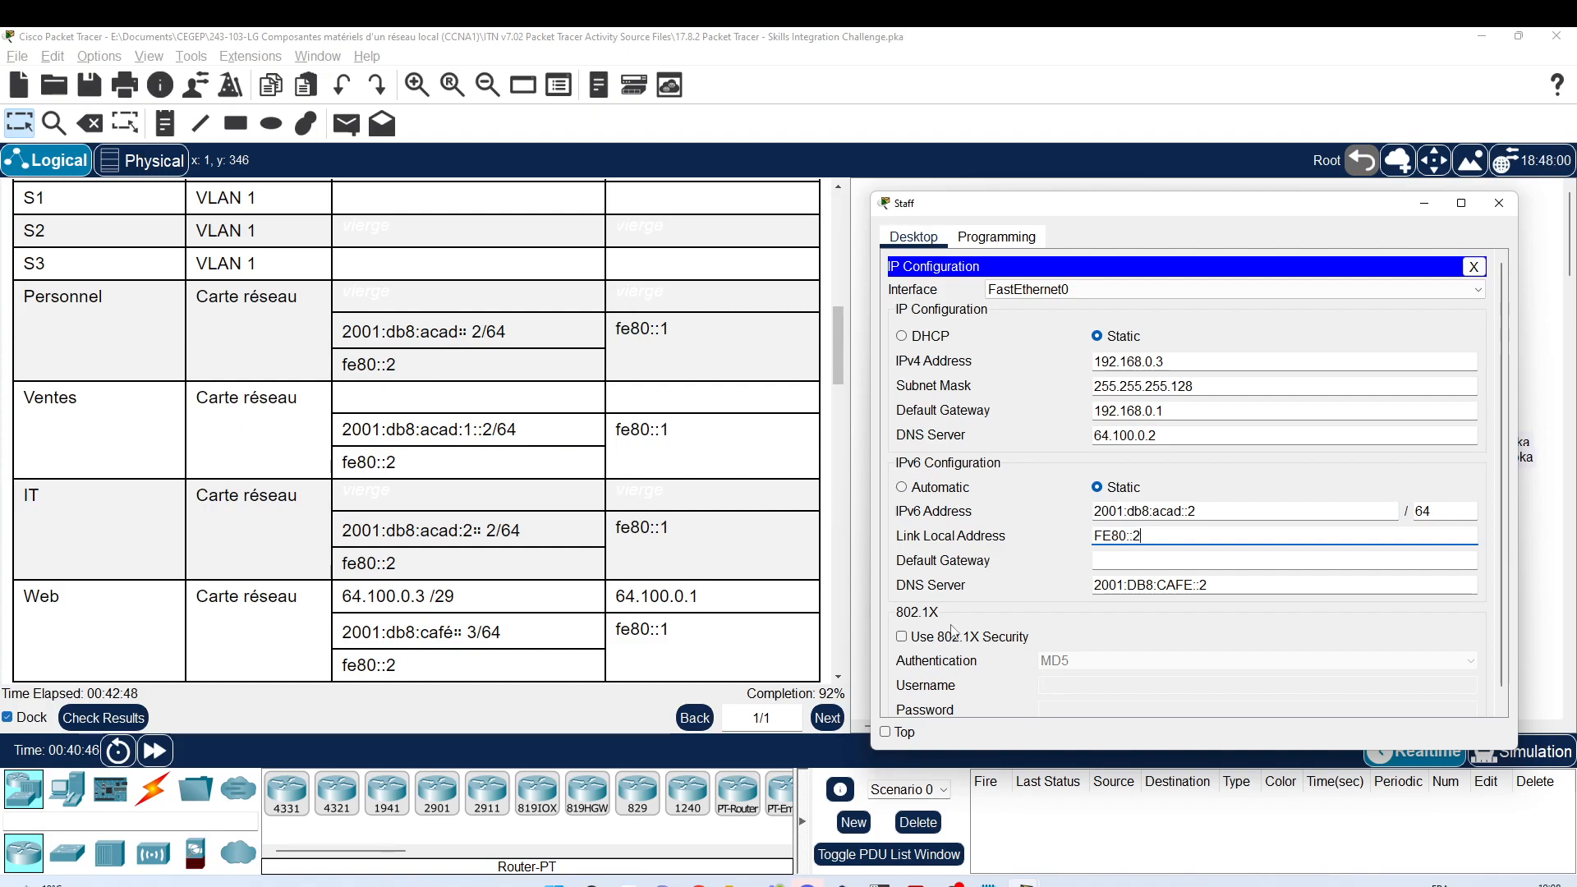
click(1122, 559)
text(fe)
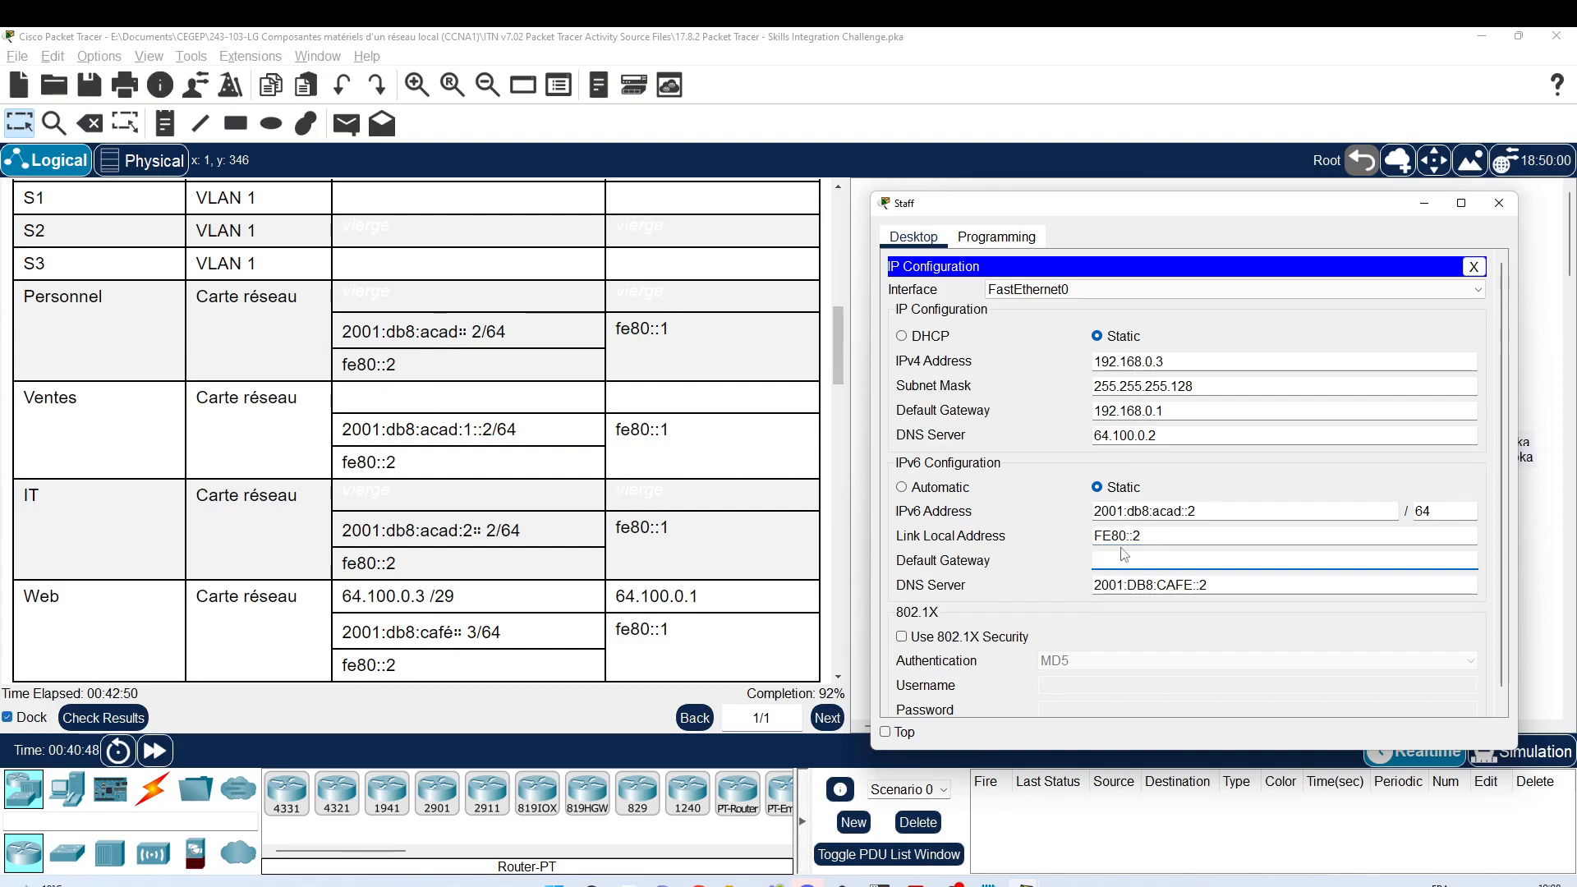
text(80:)
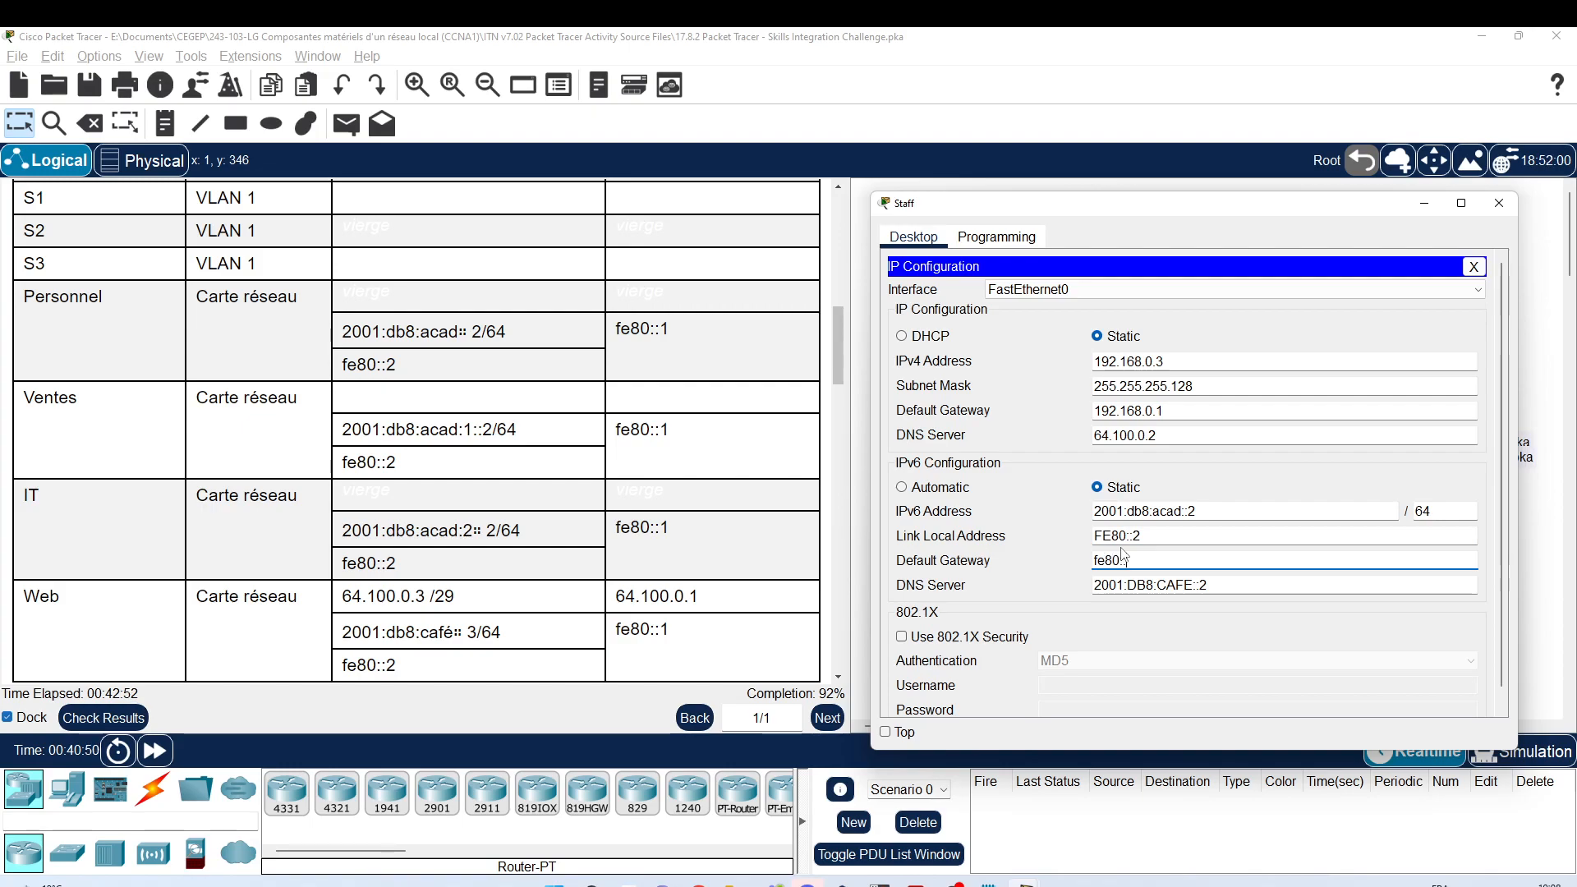
text(:1)
click(1498, 204)
Step: Give the Sales PC IPv6 2001:db8:acad:1::2/64, link-local FE80::2 and gateway fe80::1
click(963, 355)
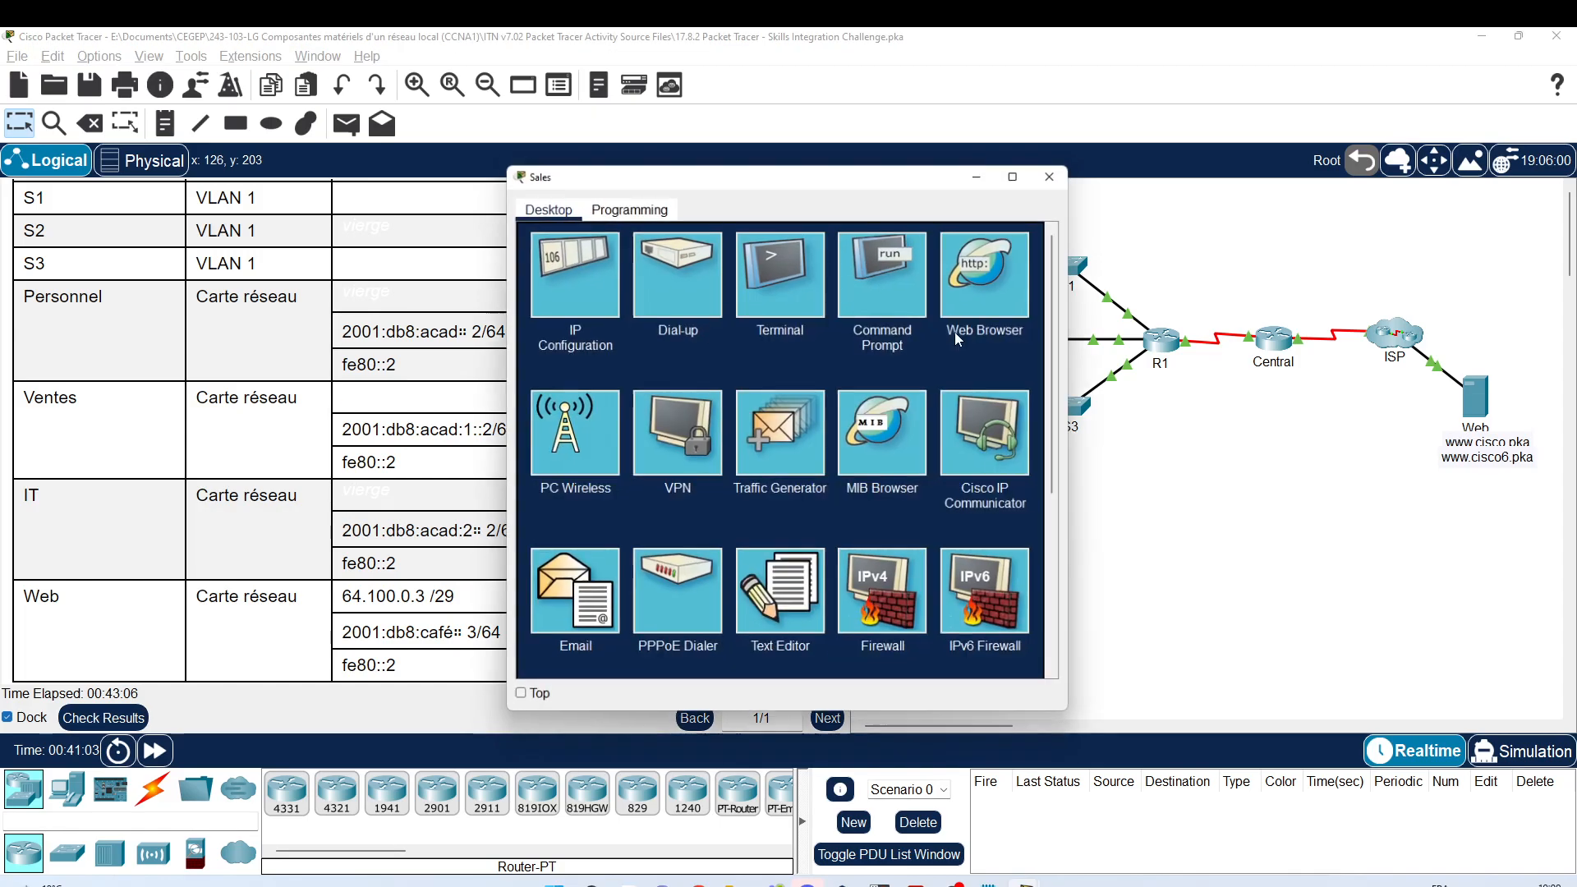
drag(859, 184, 1308, 197)
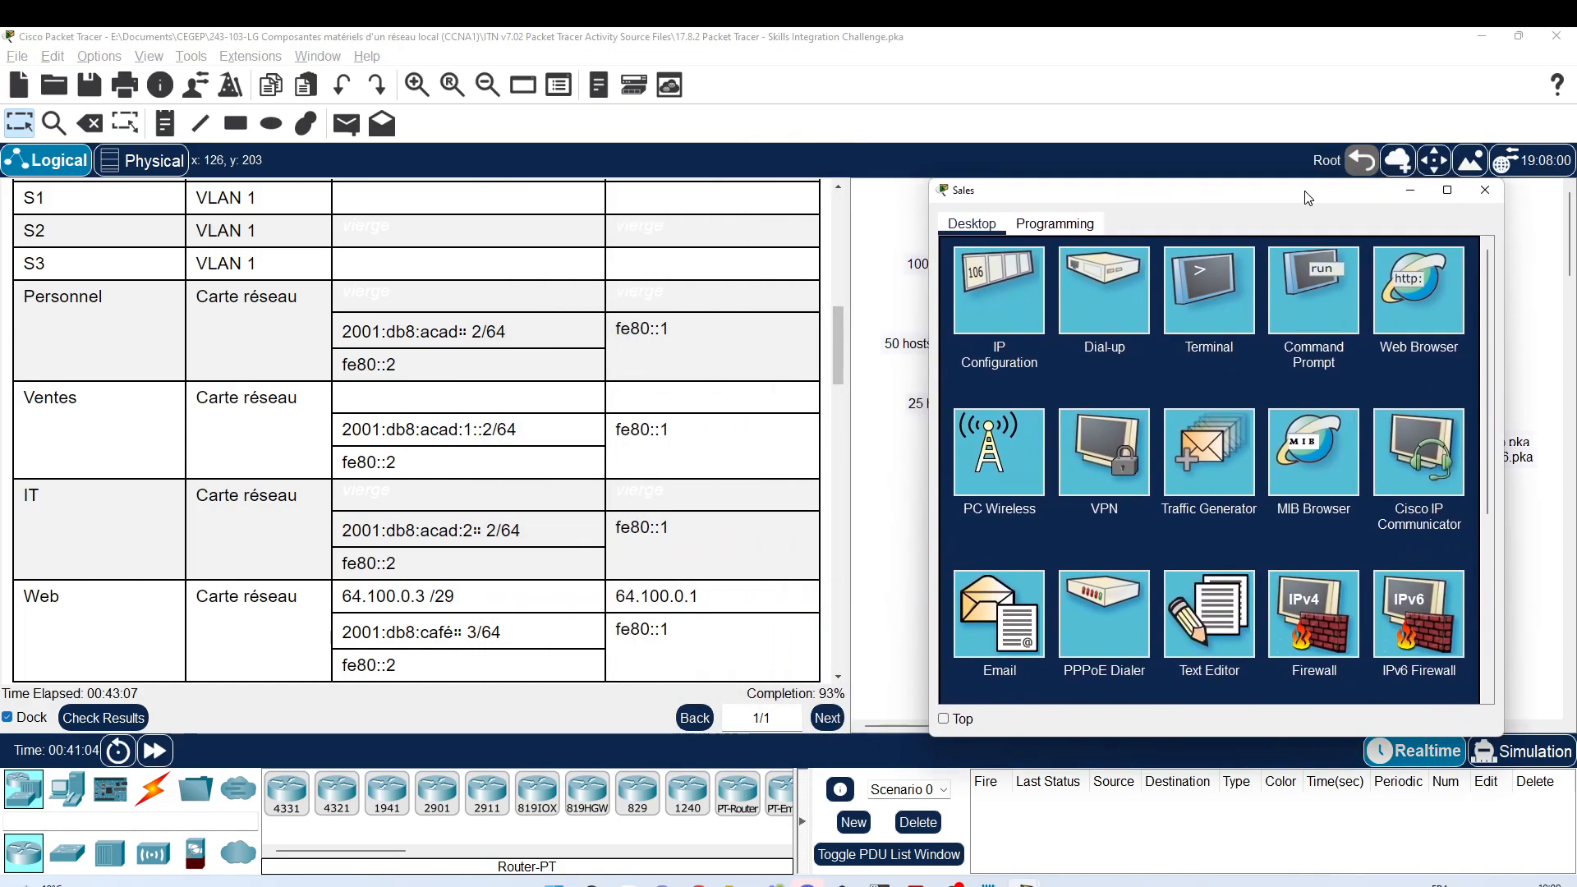
click(999, 303)
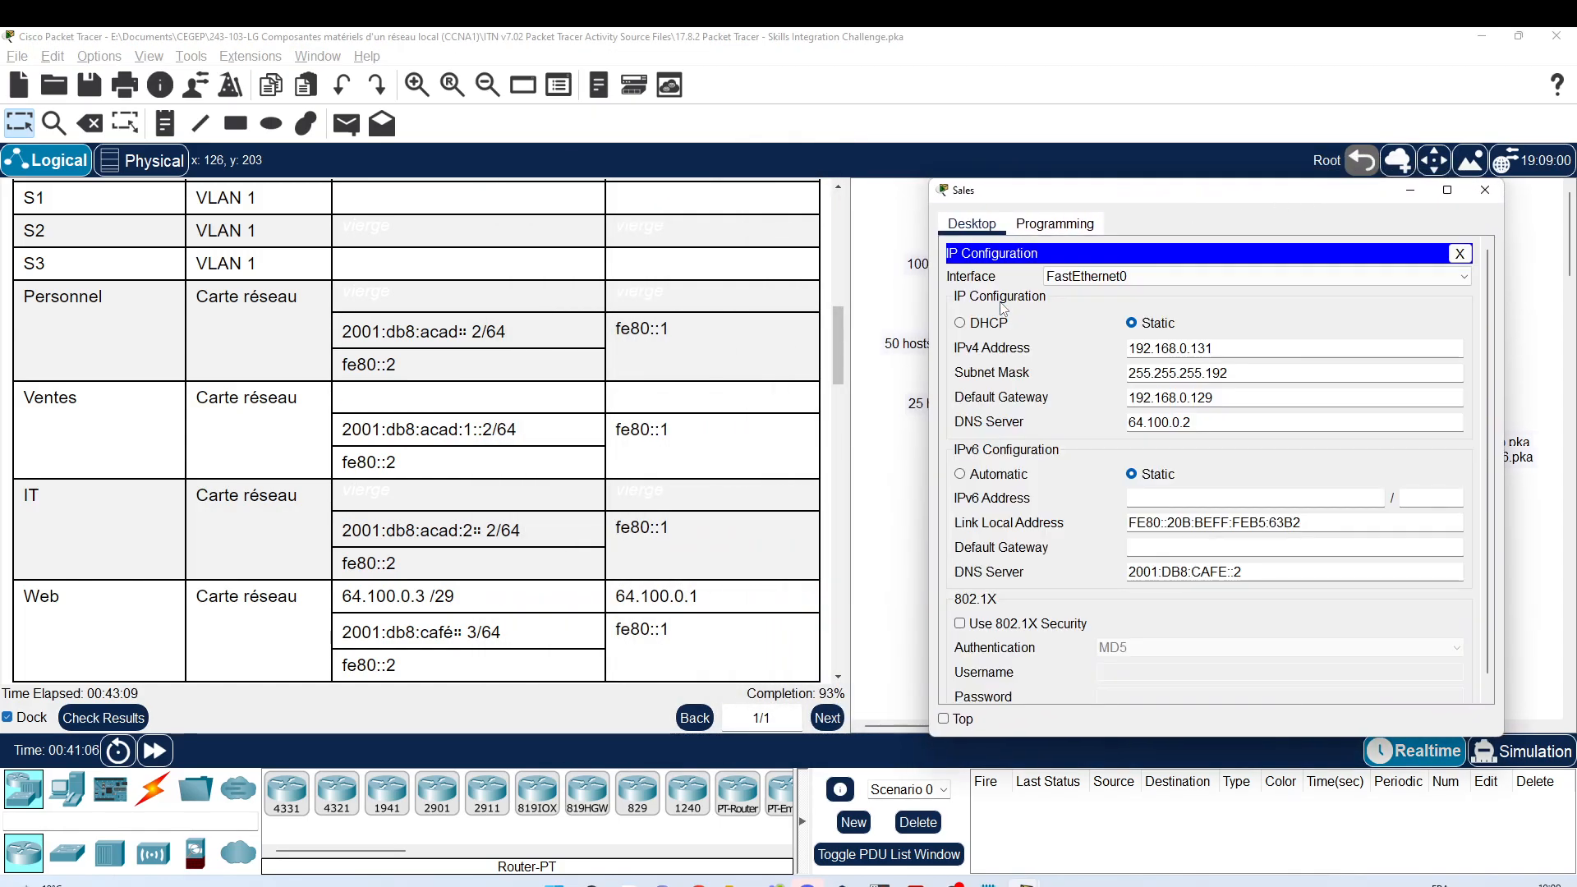
click(1175, 498)
text(2001)
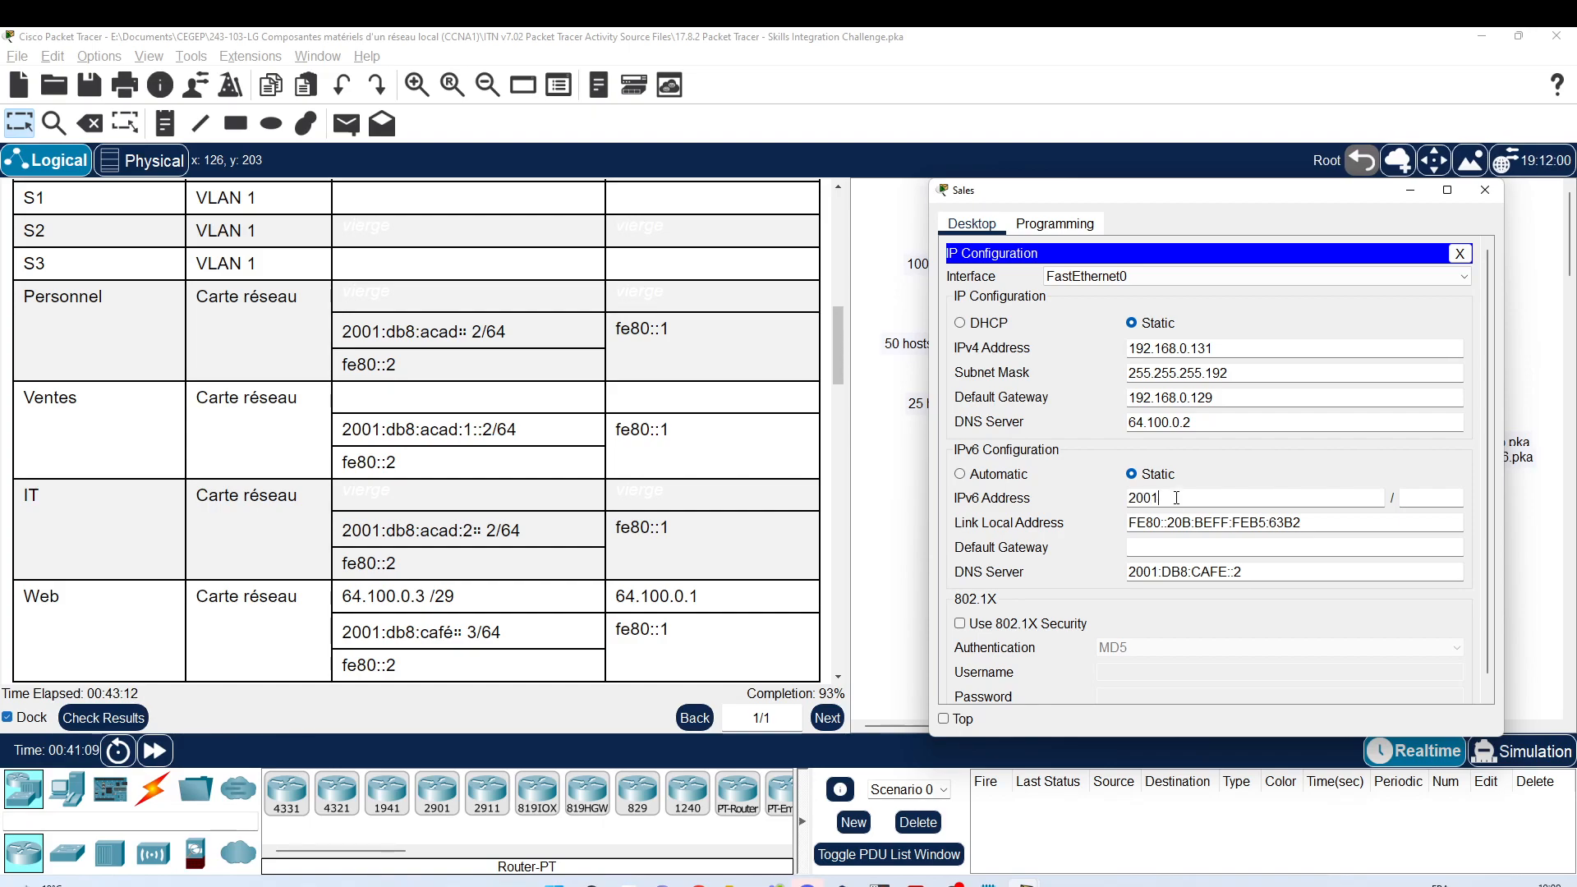
text(:db8:)
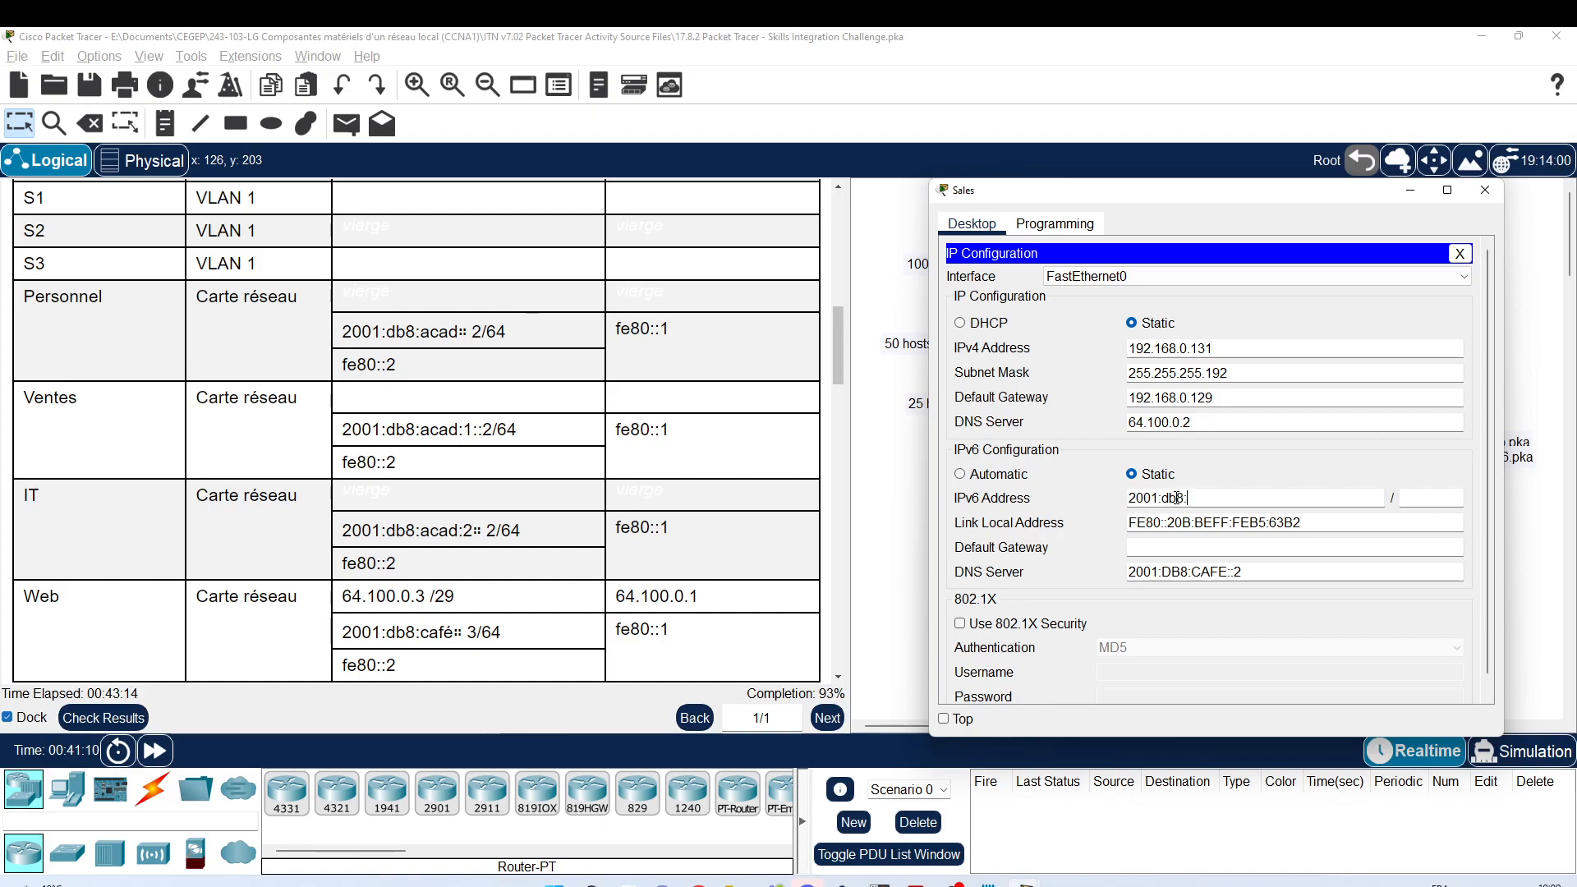
text(acad:)
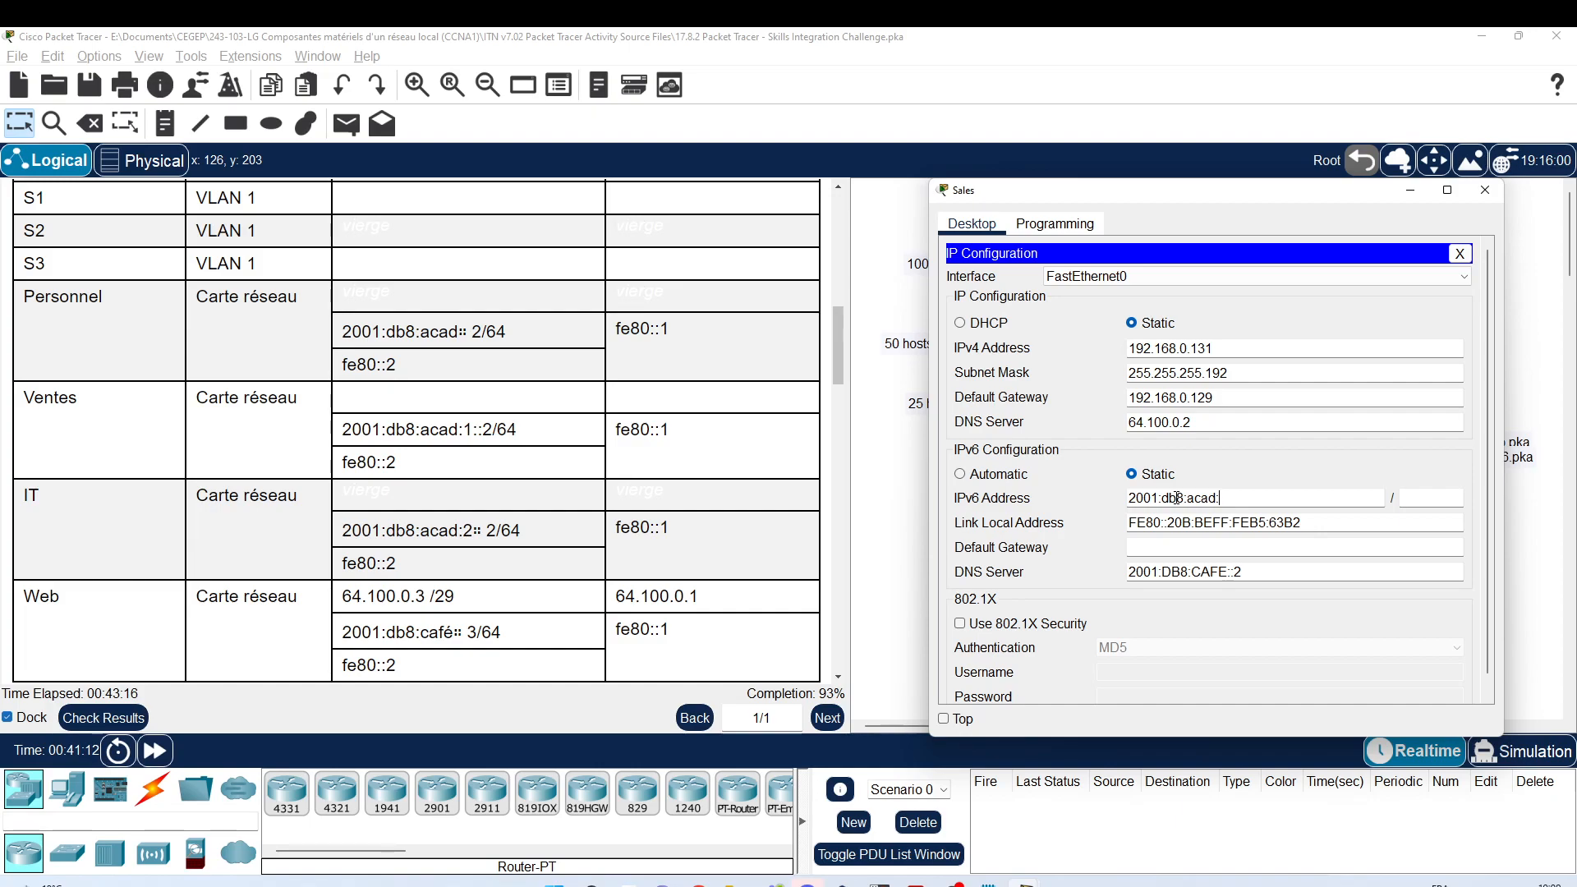
text(1::2)
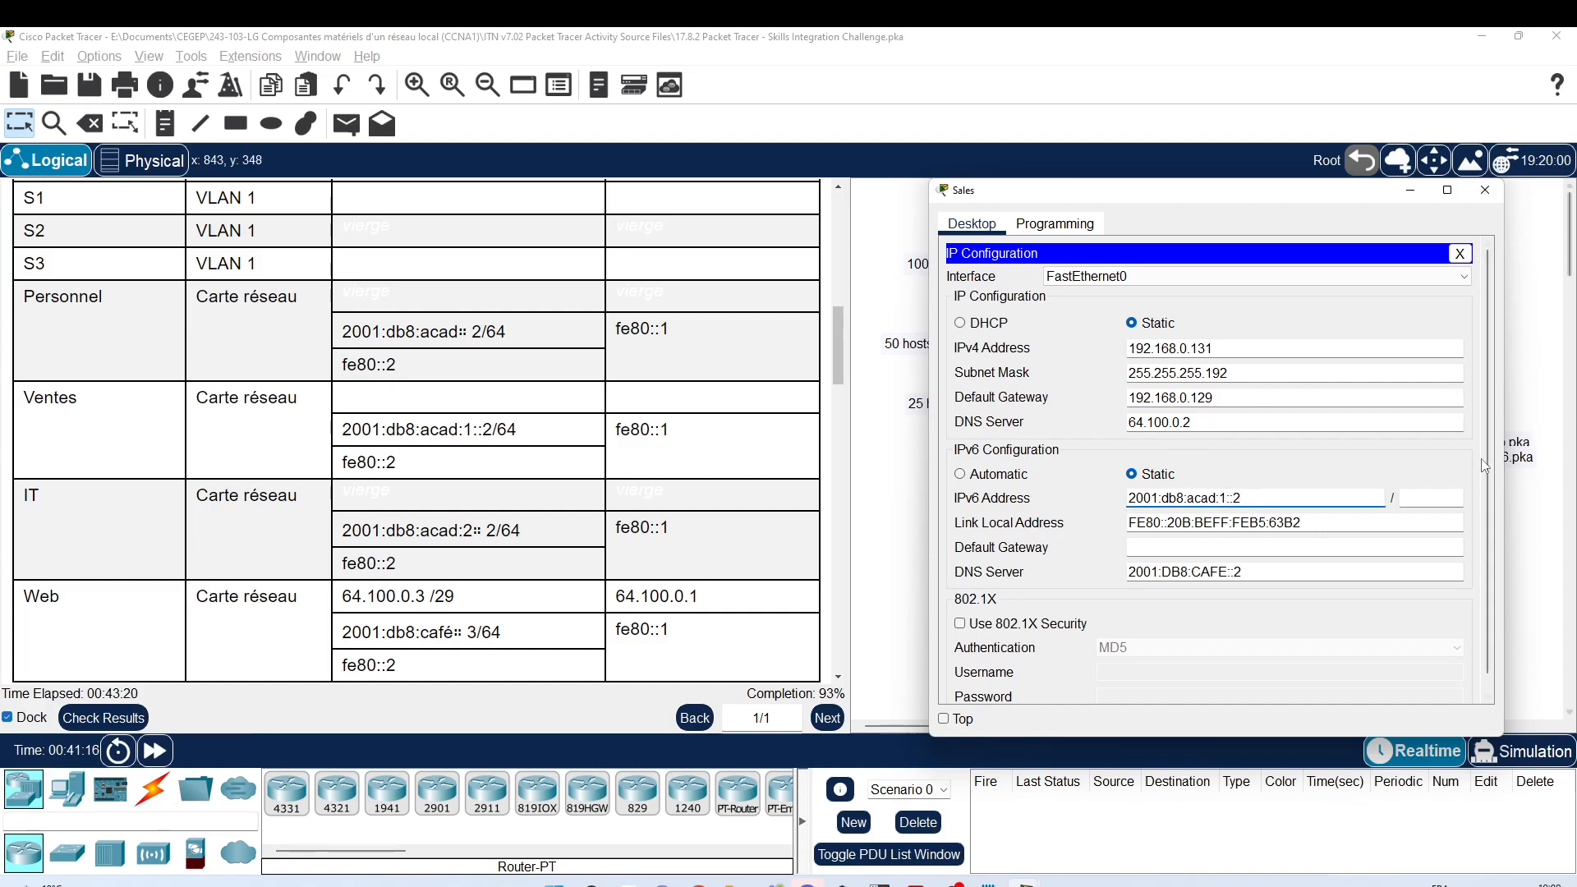
click(1408, 498)
text(6)
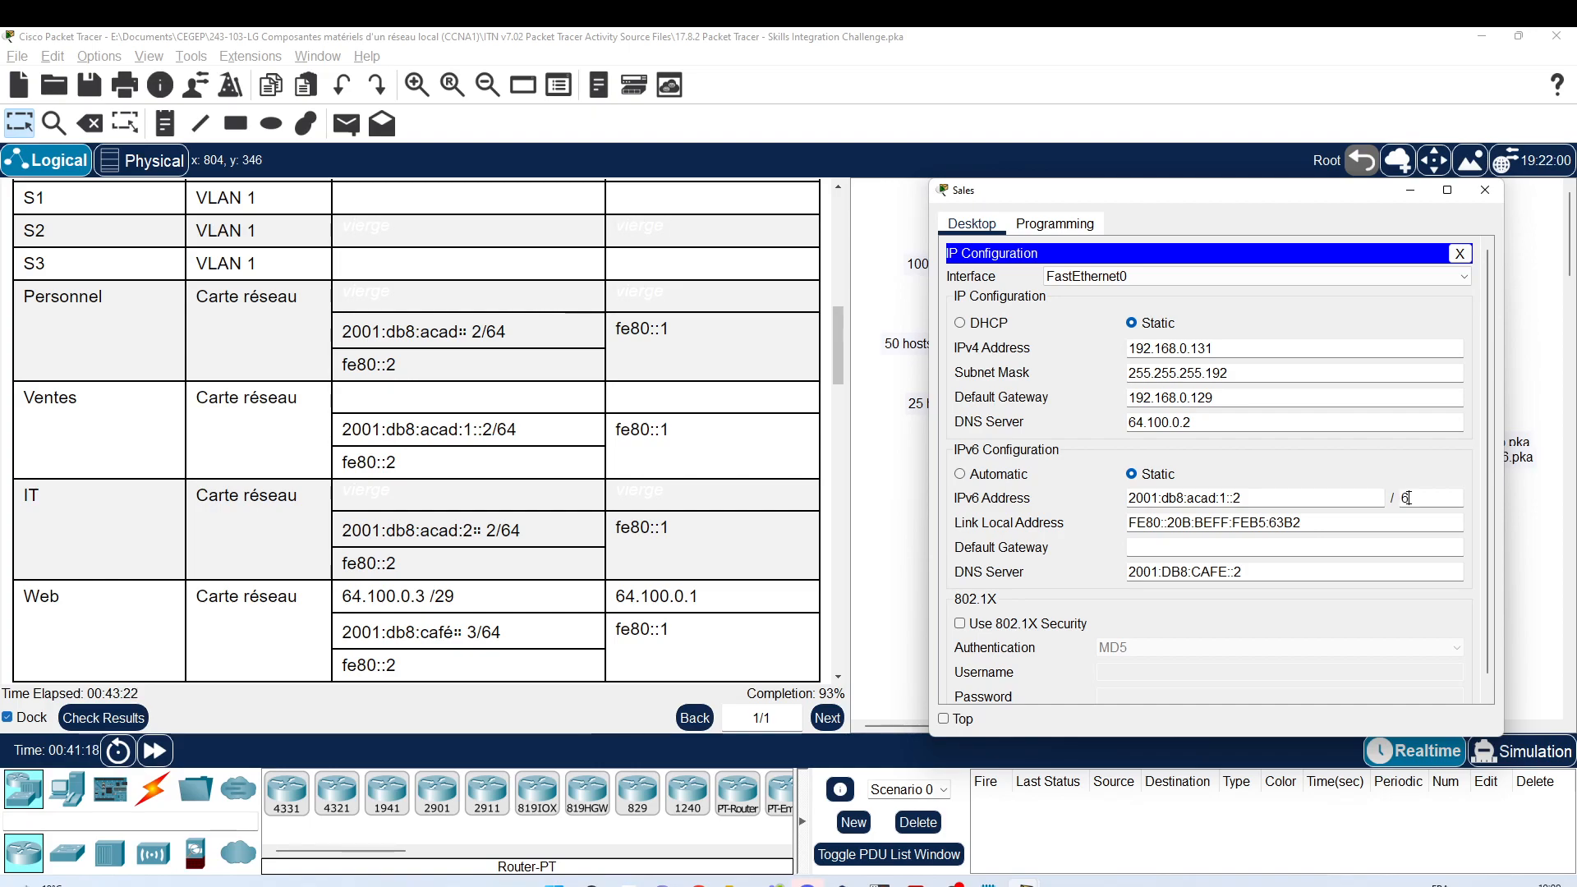
text(4)
drag(1175, 523, 1321, 520)
key(BackSpace)
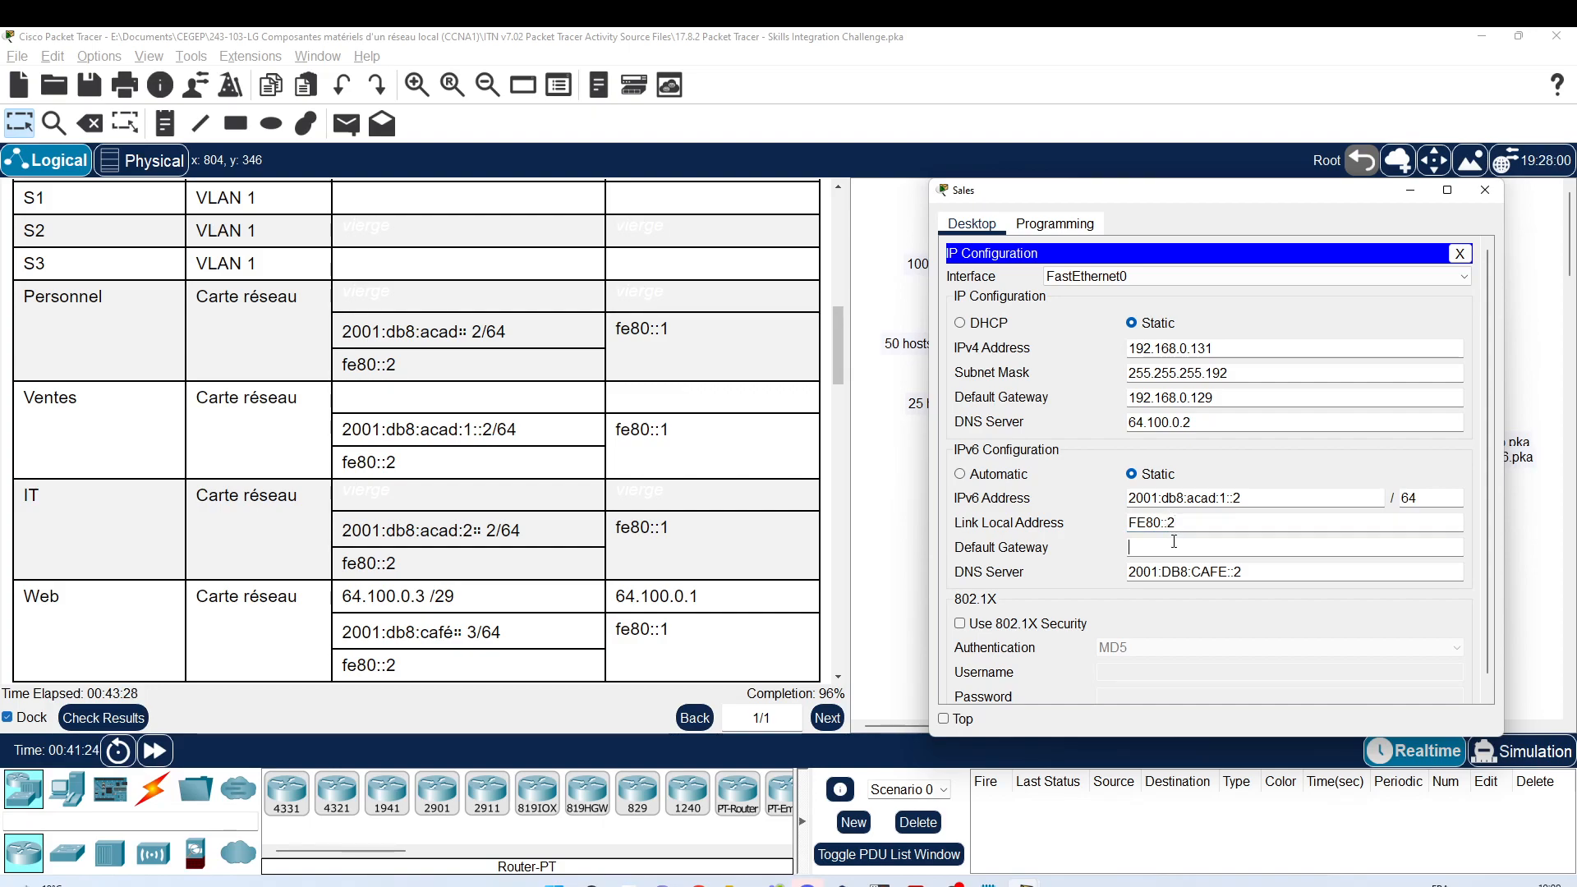
click(1175, 542)
text(fe8)
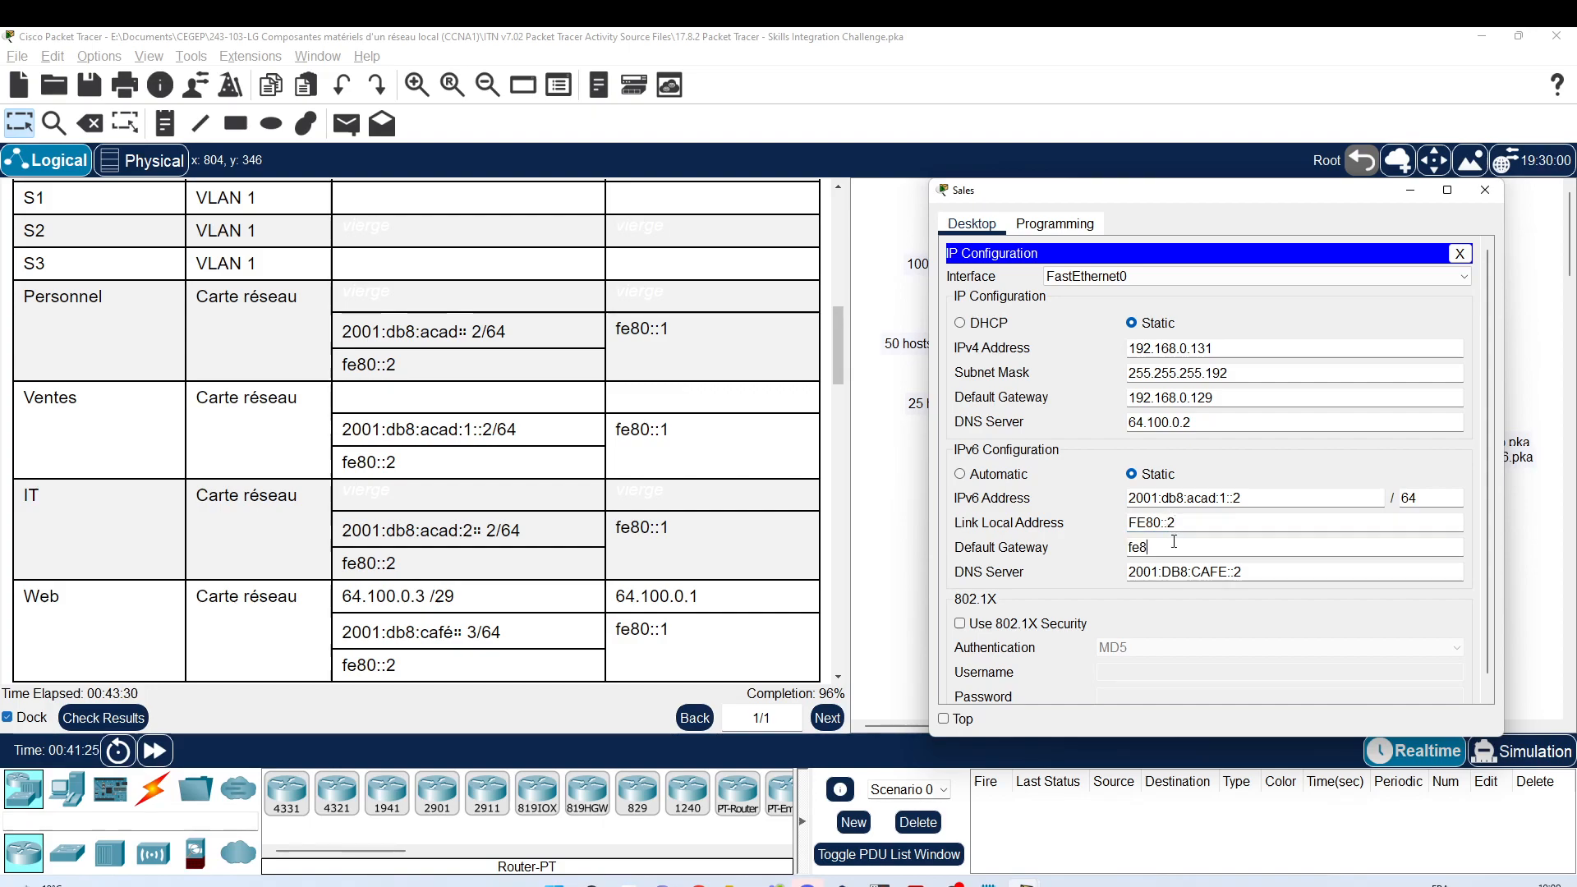
text(0::1)
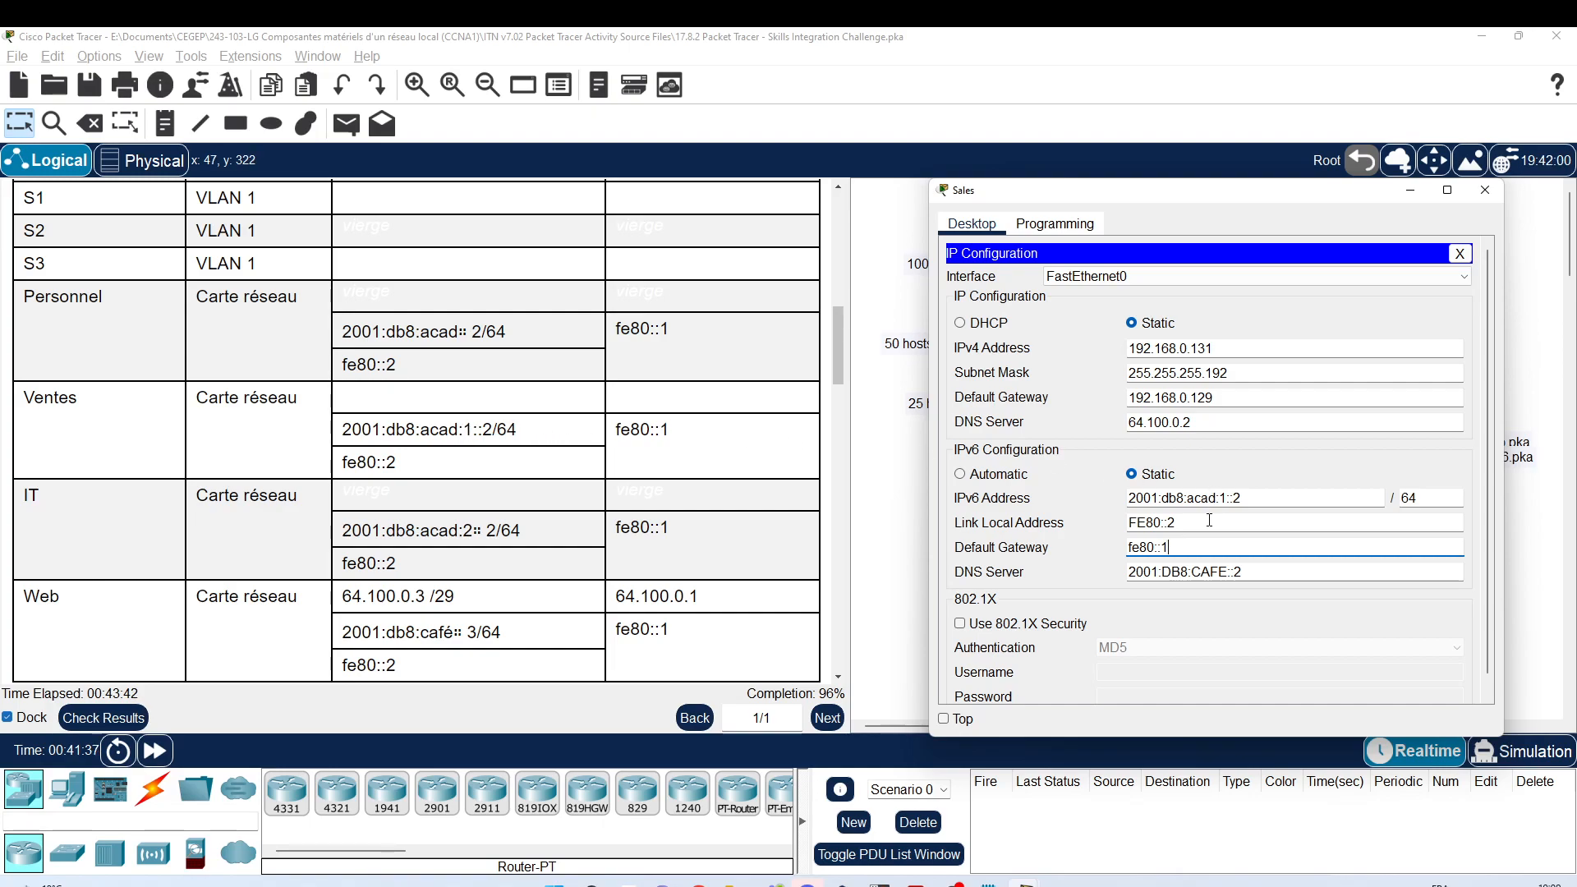
click(1485, 191)
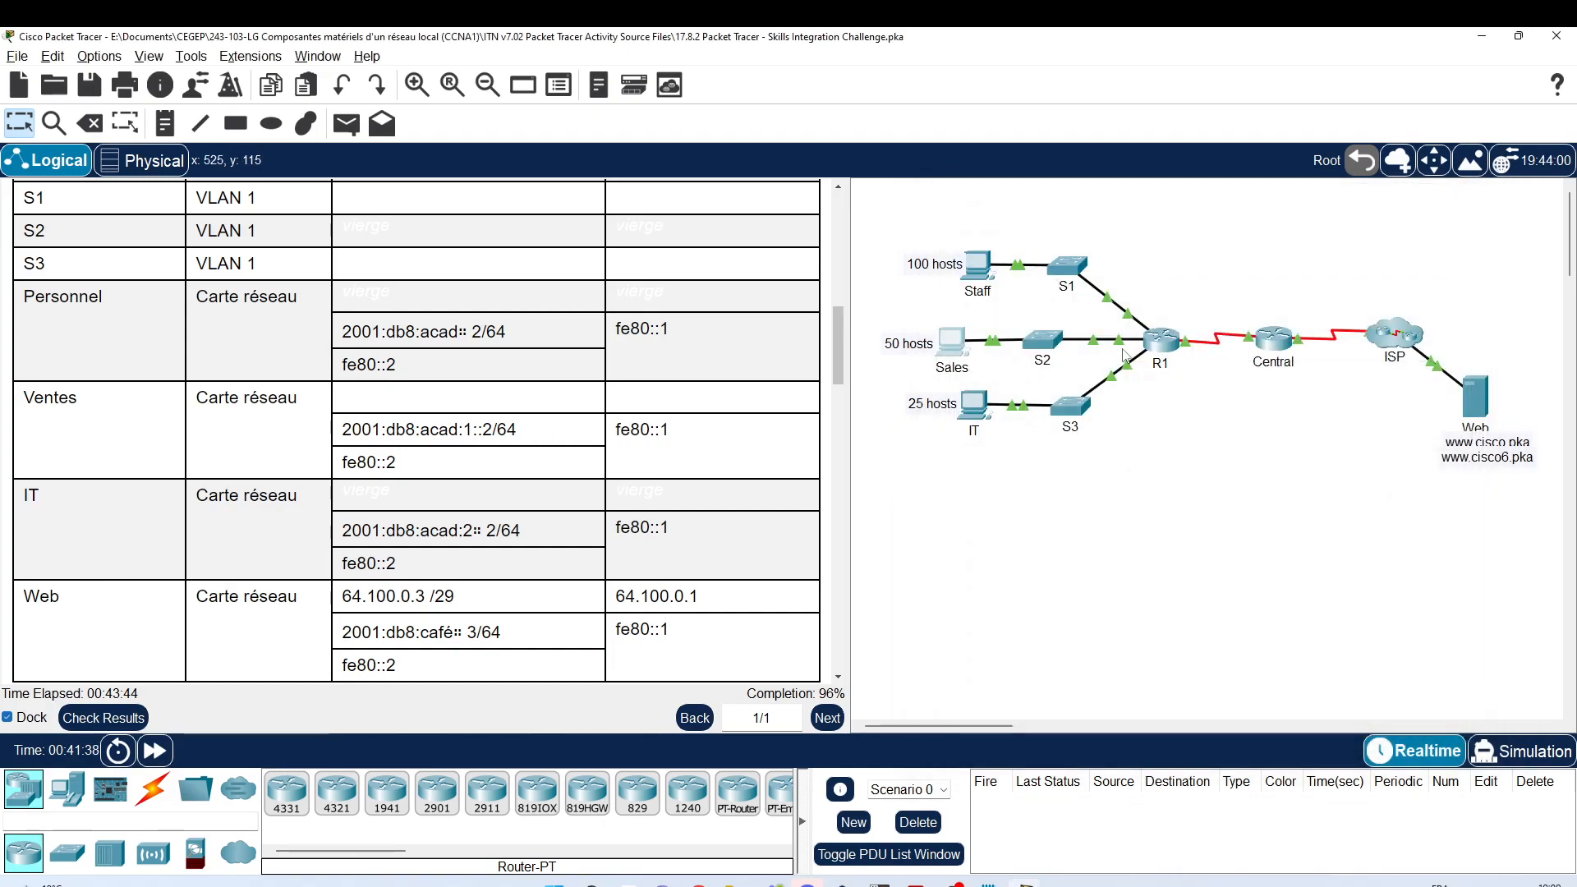
Step: Set the IT PC to IPv6 2001:db8:acad:2::2/64, link-local FE80::2, gateway FE80::1
click(1002, 403)
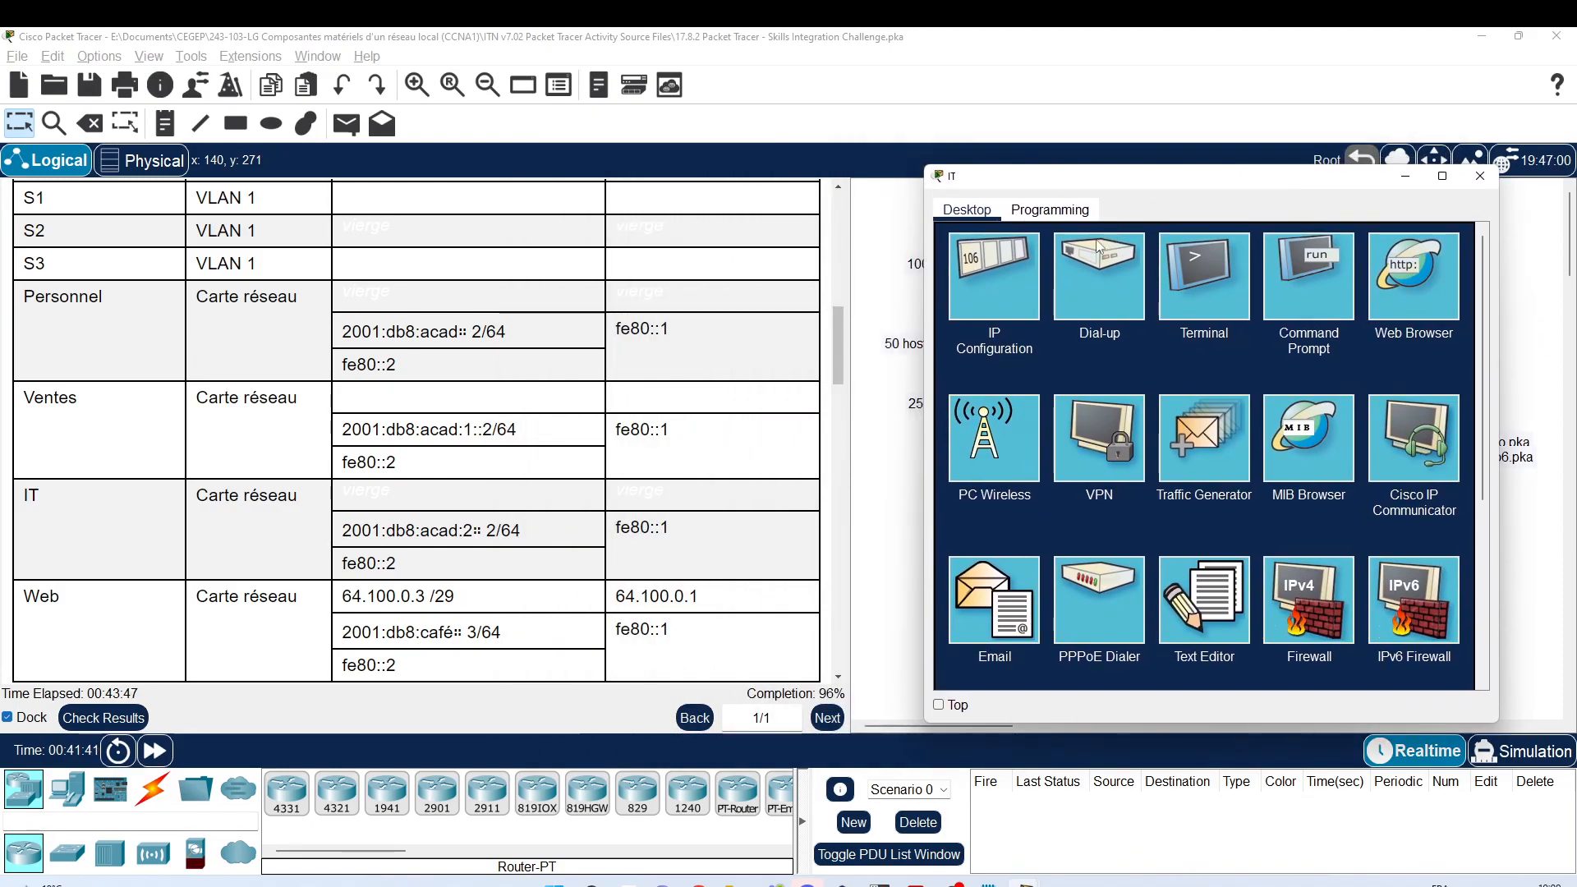
click(967, 284)
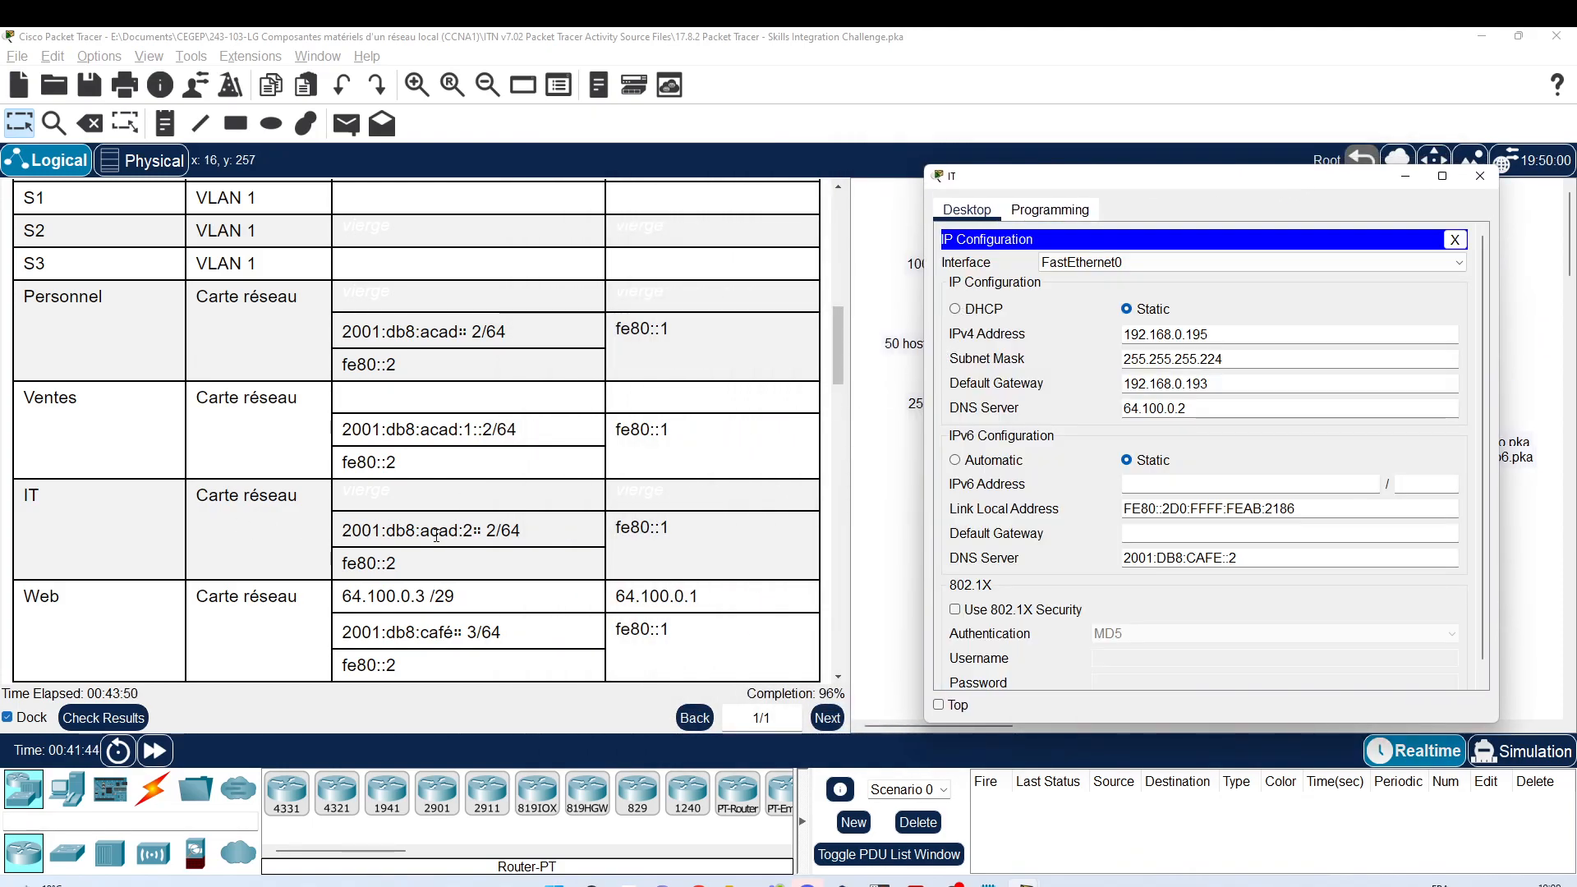
click(1165, 486)
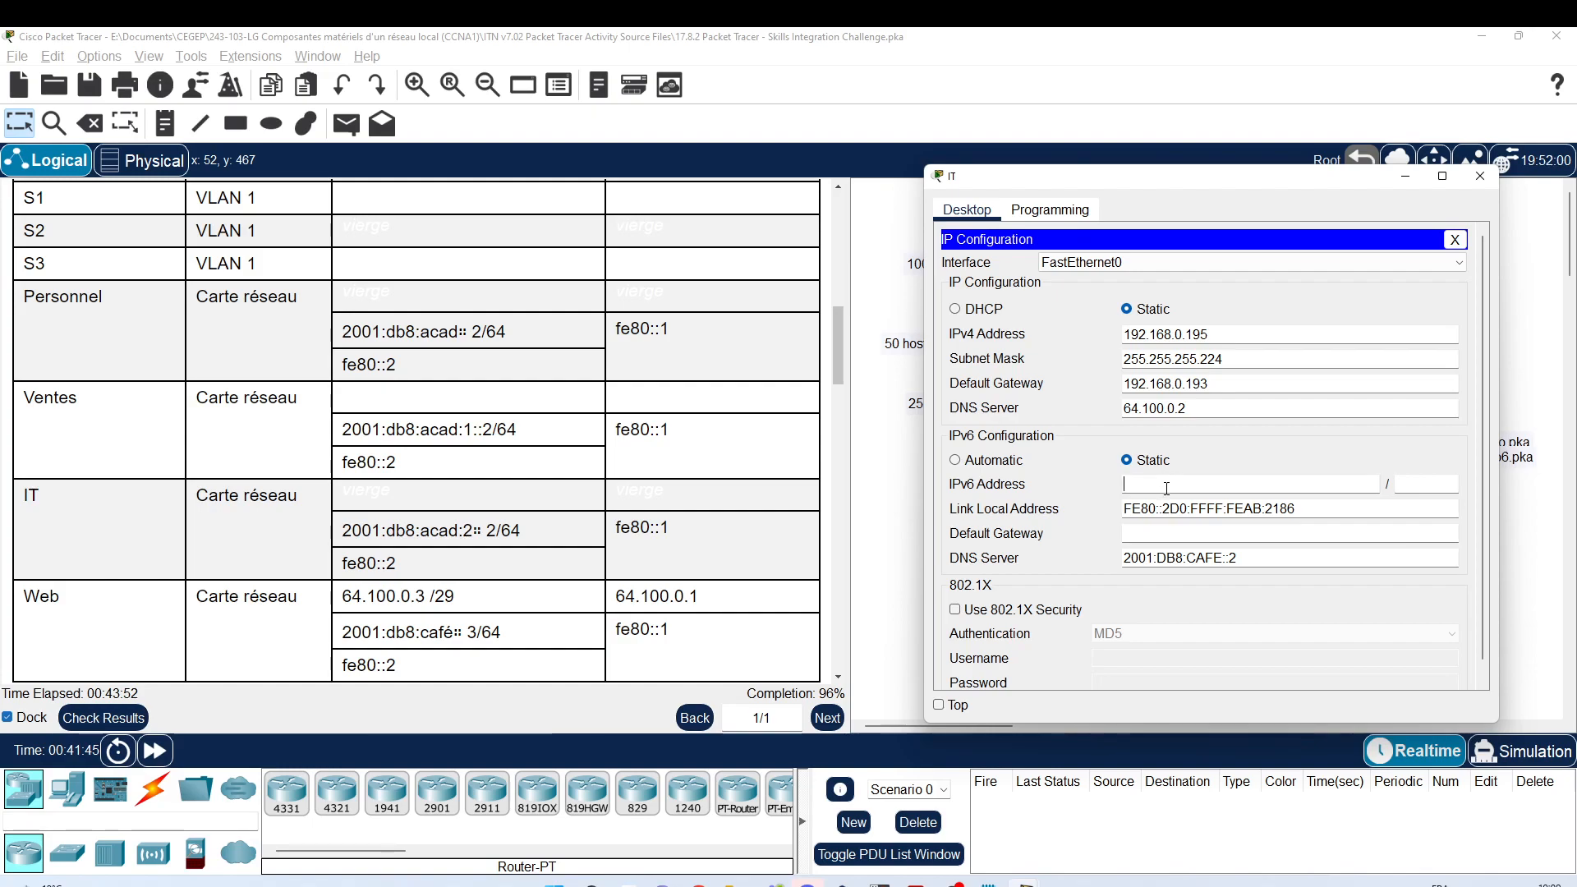
text(2001:db8:a)
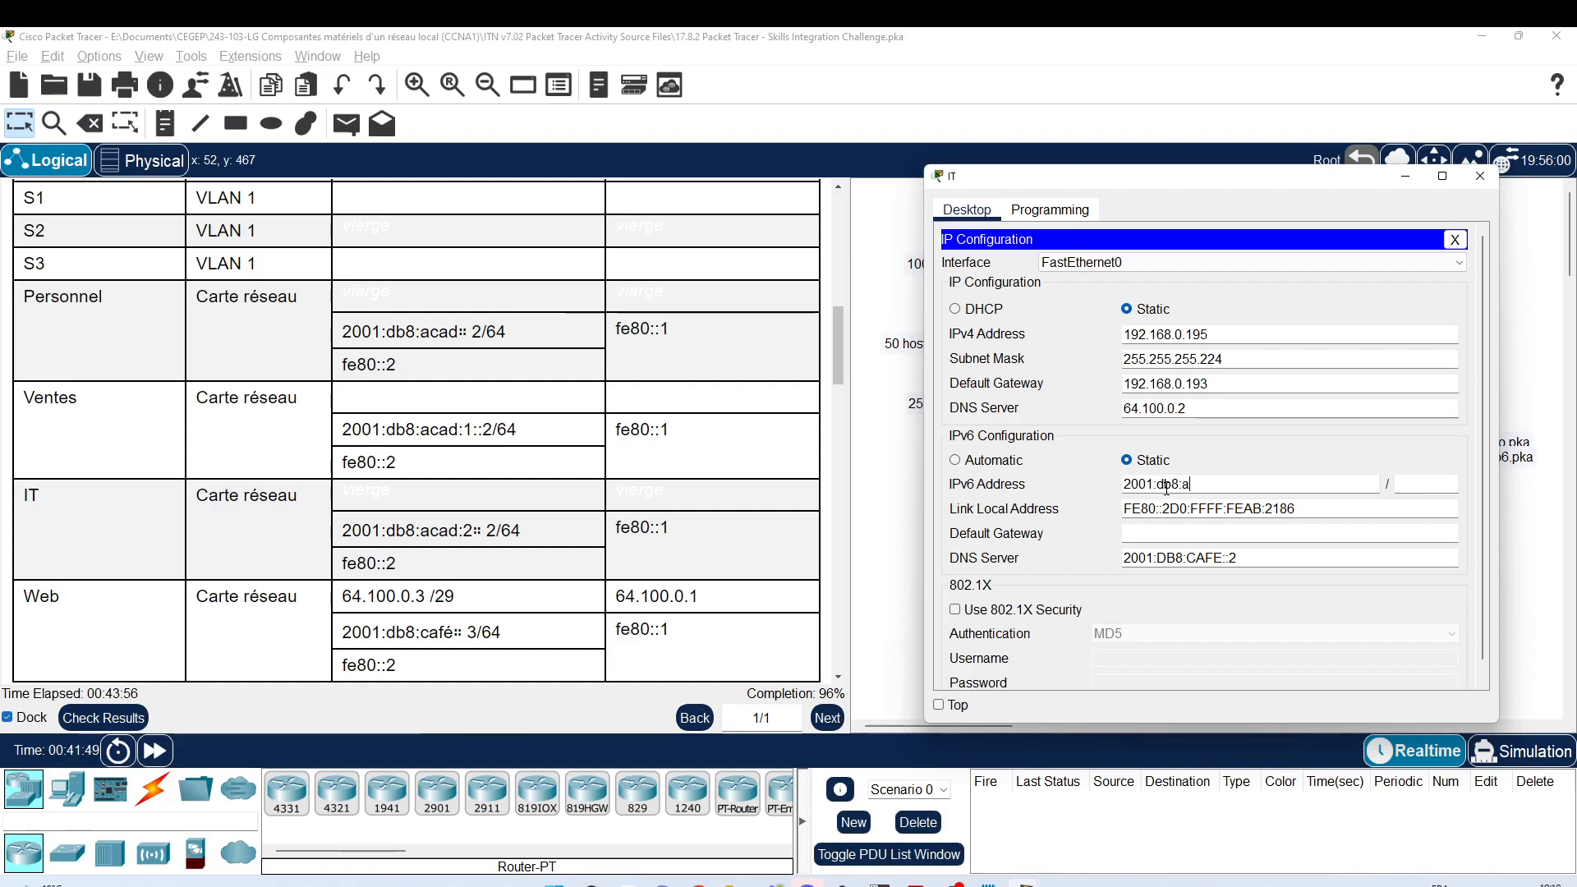
text(cad:2::2)
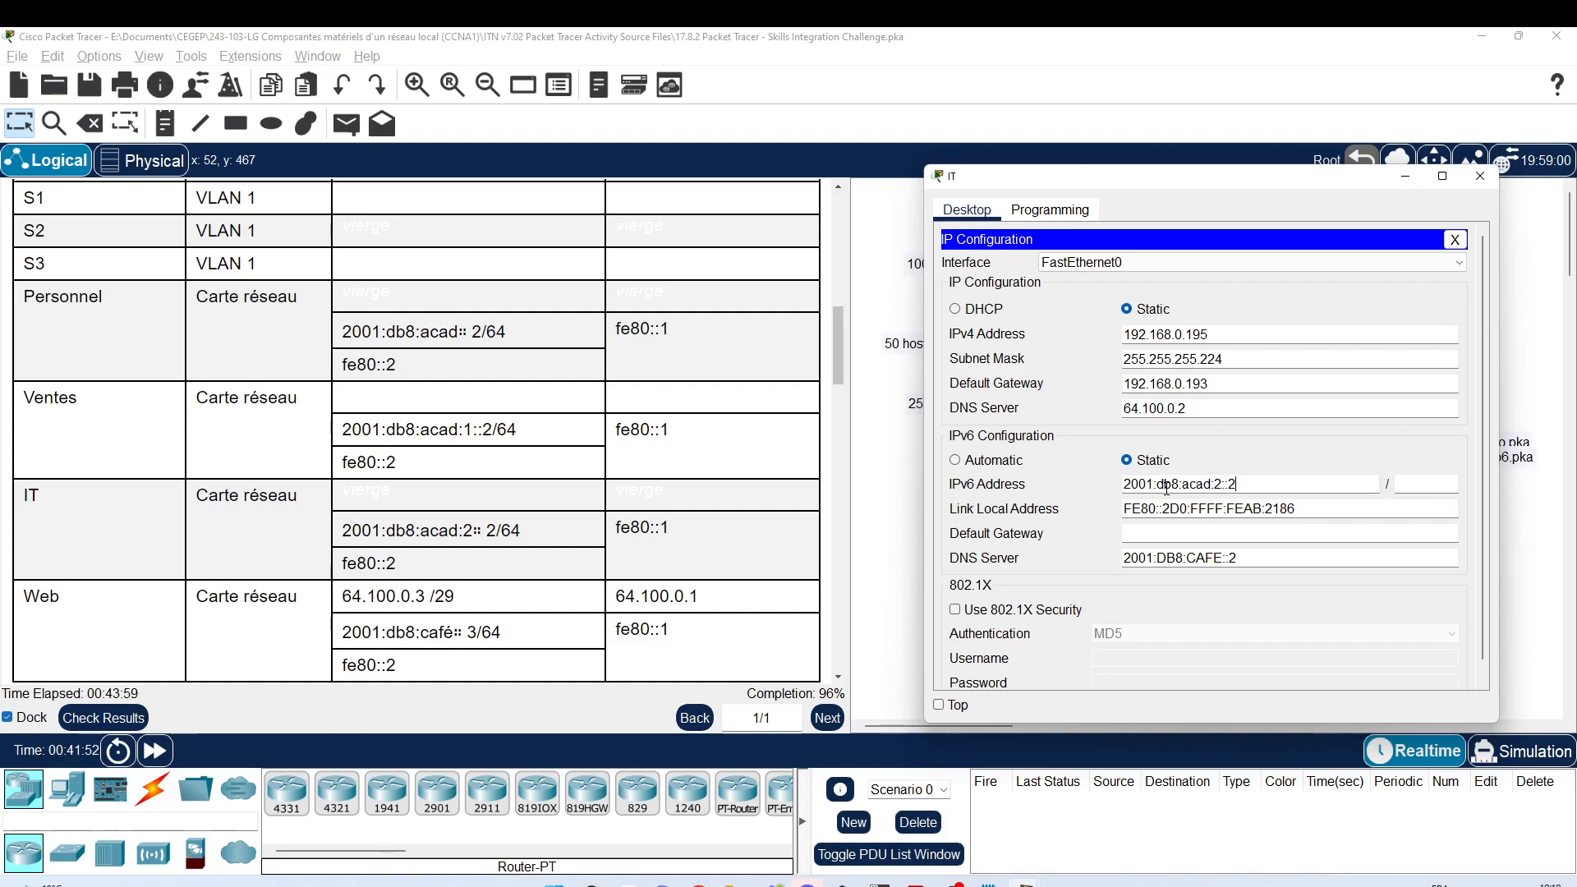
key(Tab)
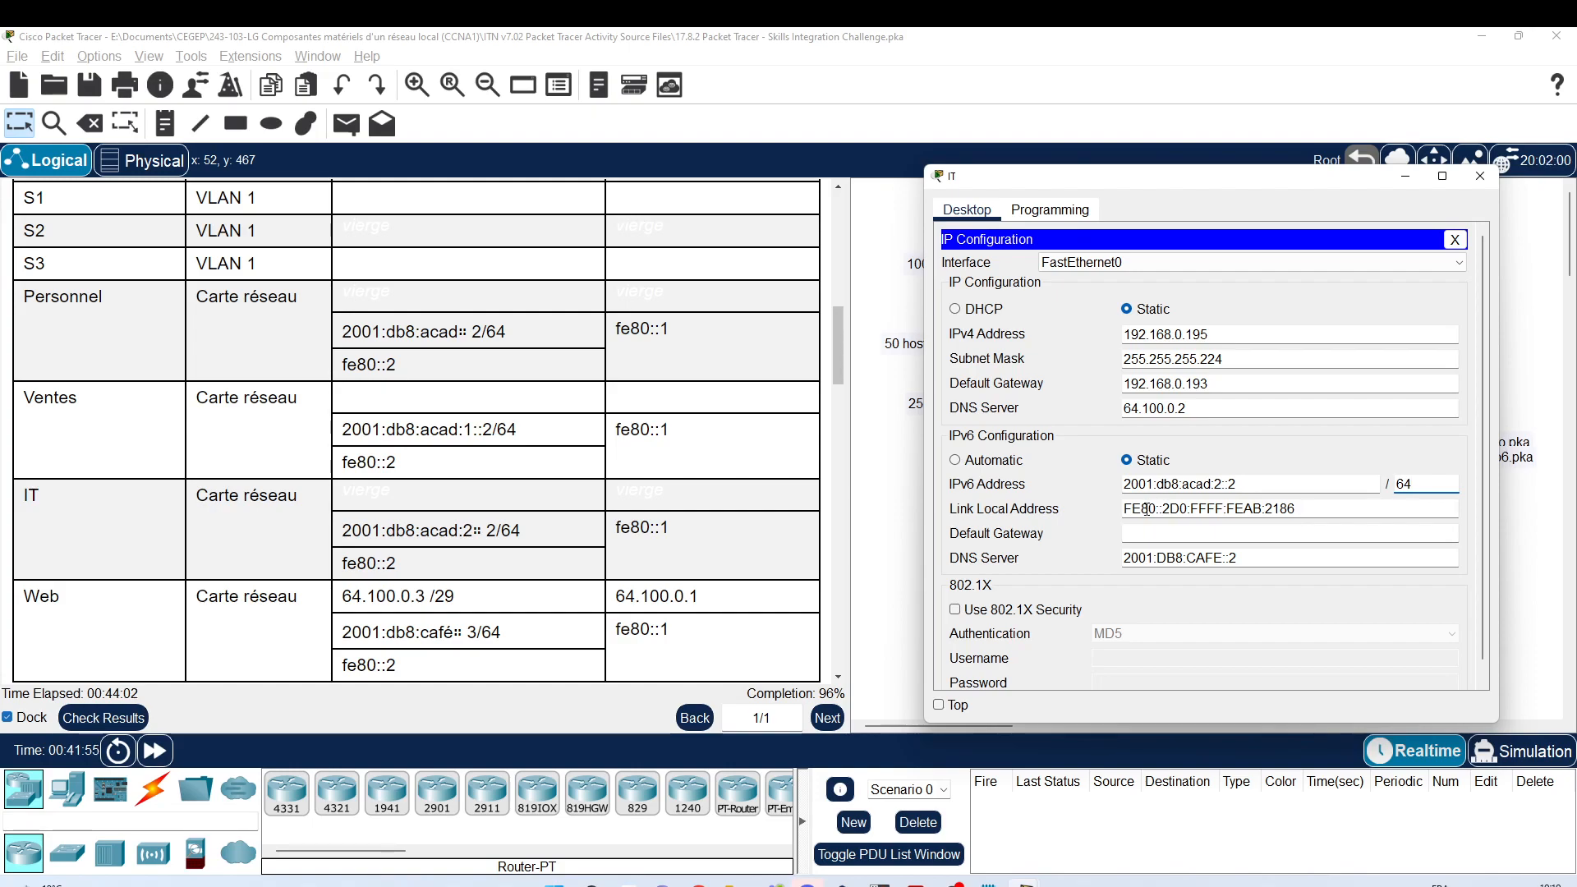
drag(1172, 509, 1298, 509)
key(Delete)
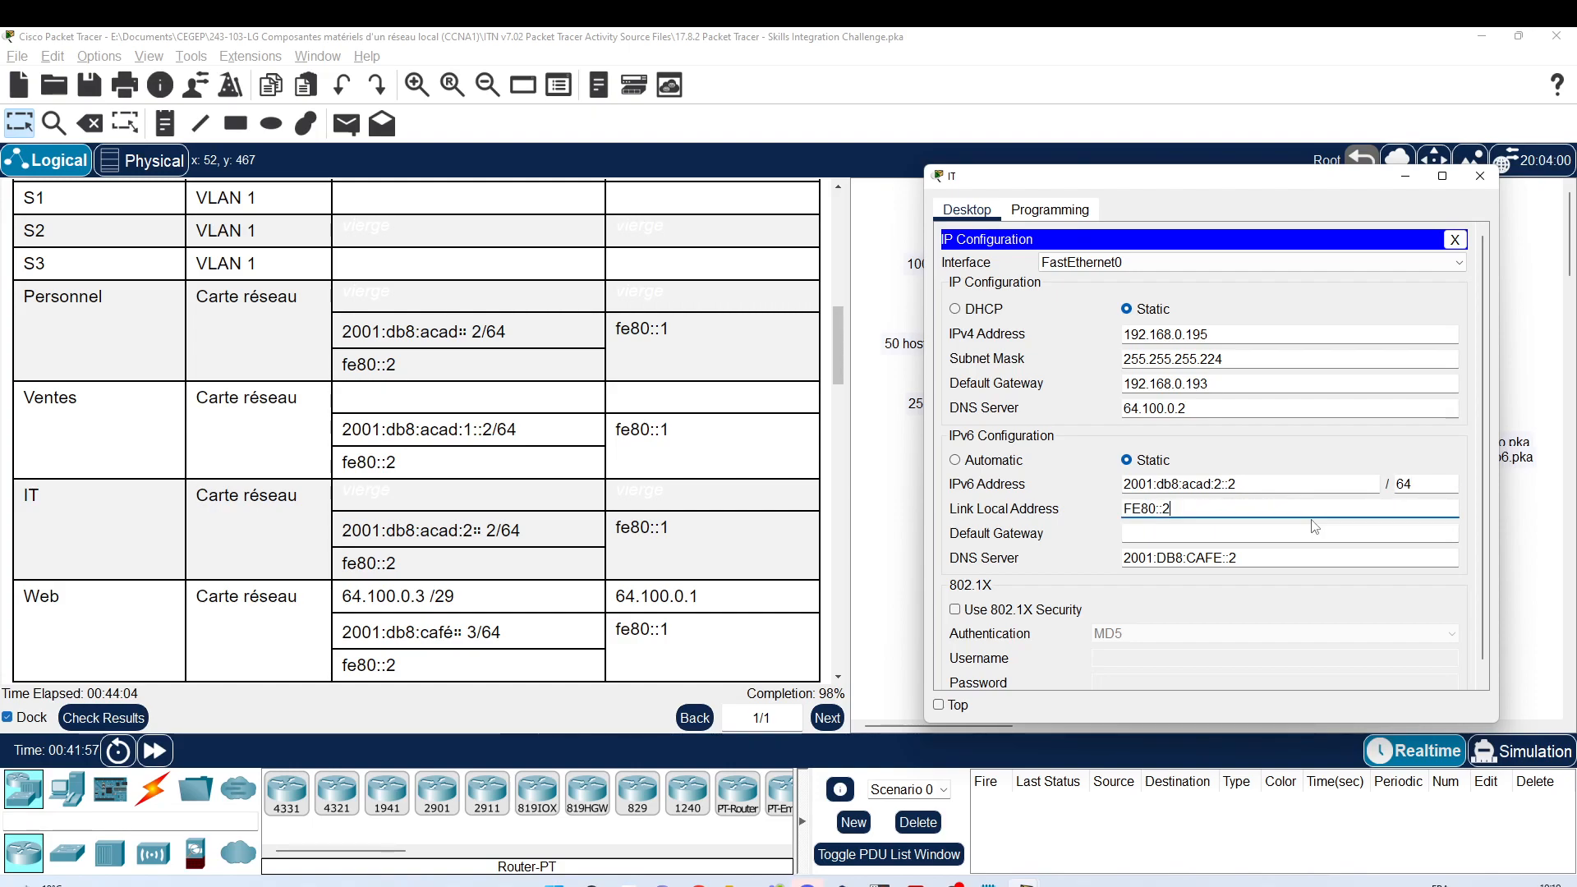
key(ctrl+a)
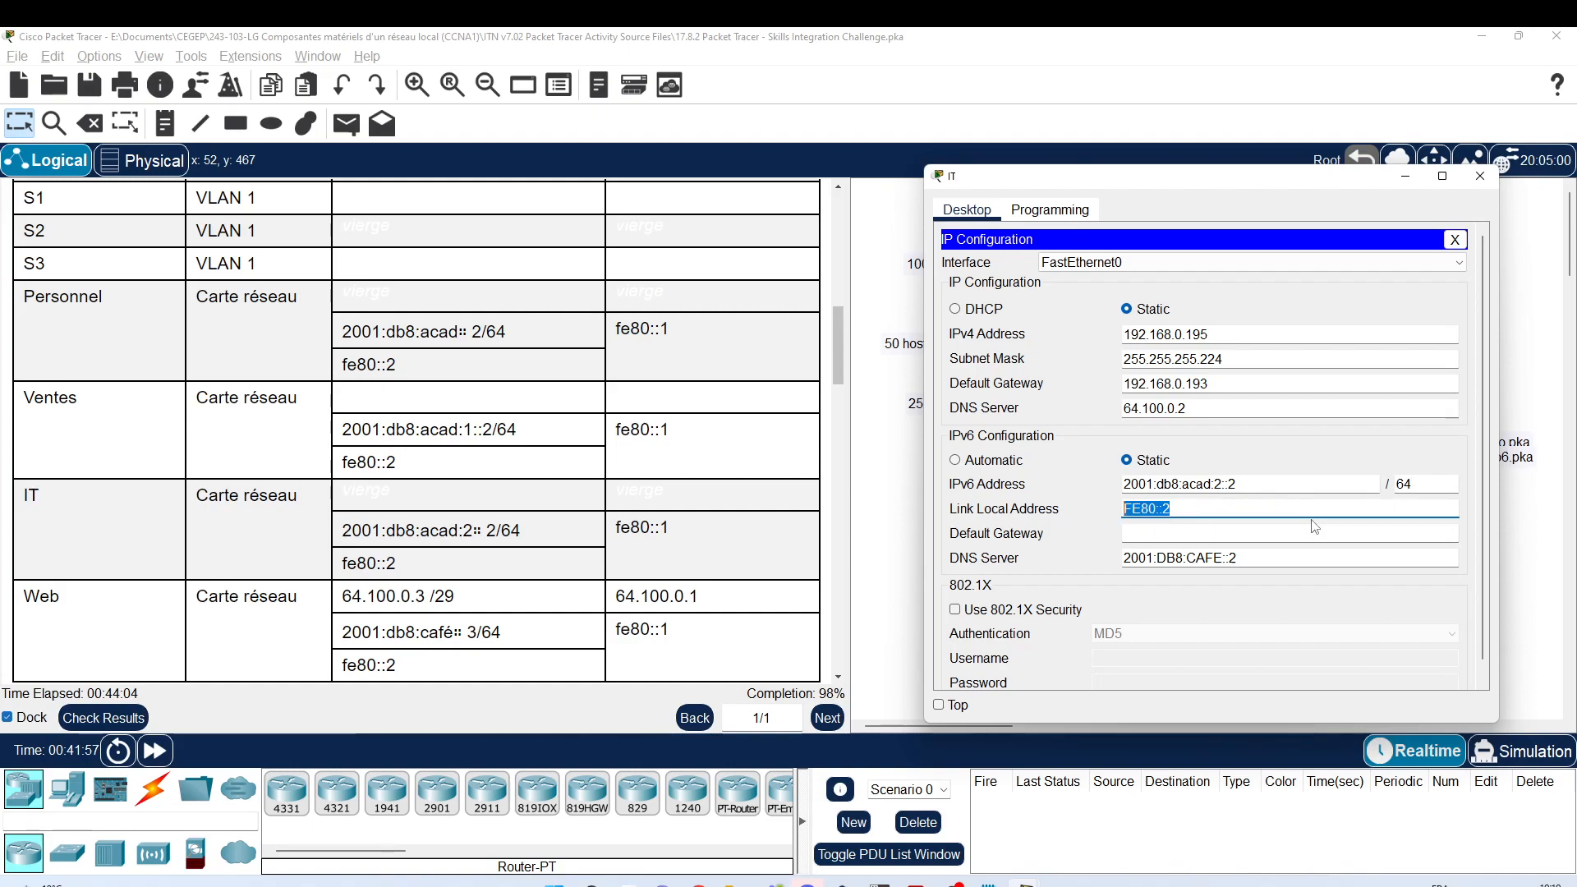
click(1261, 532)
text(FE80::1)
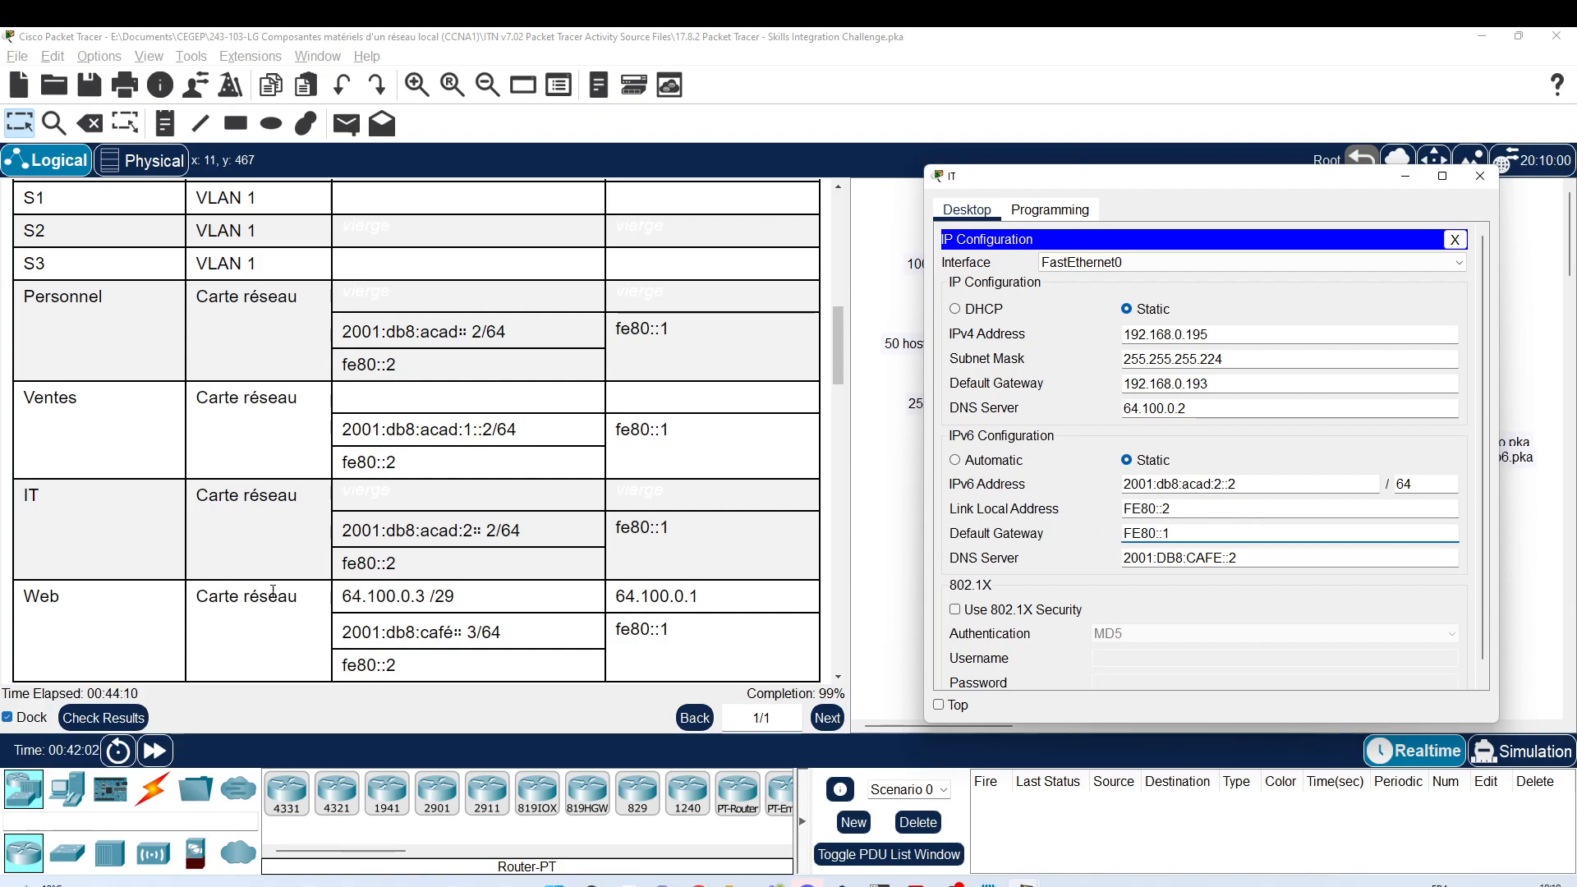
click(1480, 176)
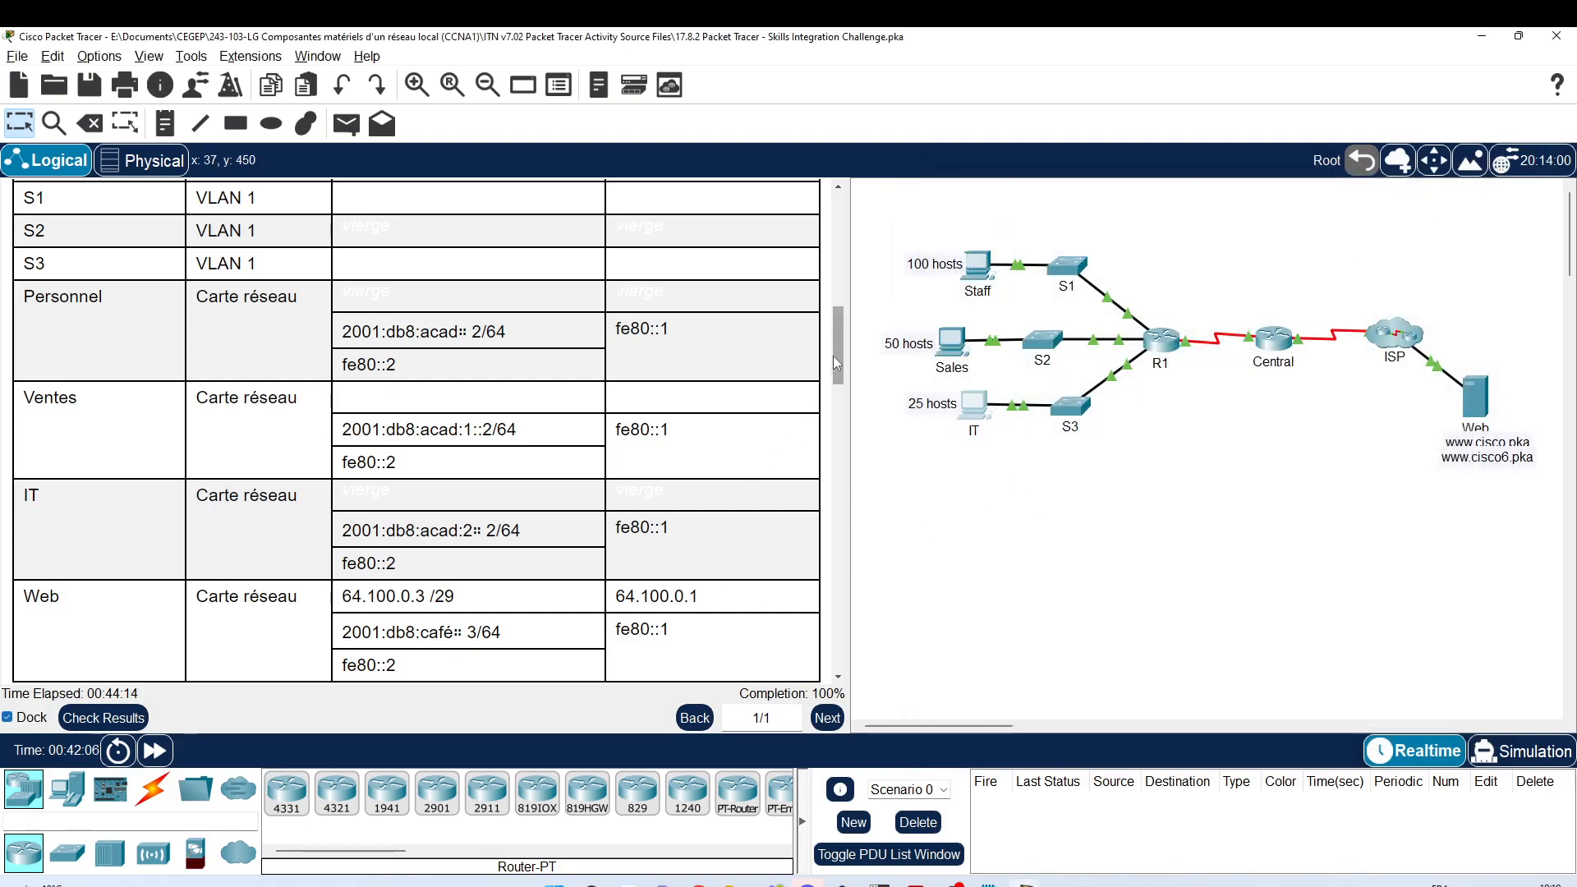
Step: Scroll the instructions back up and show the PDU list panel
drag(836, 363, 862, 215)
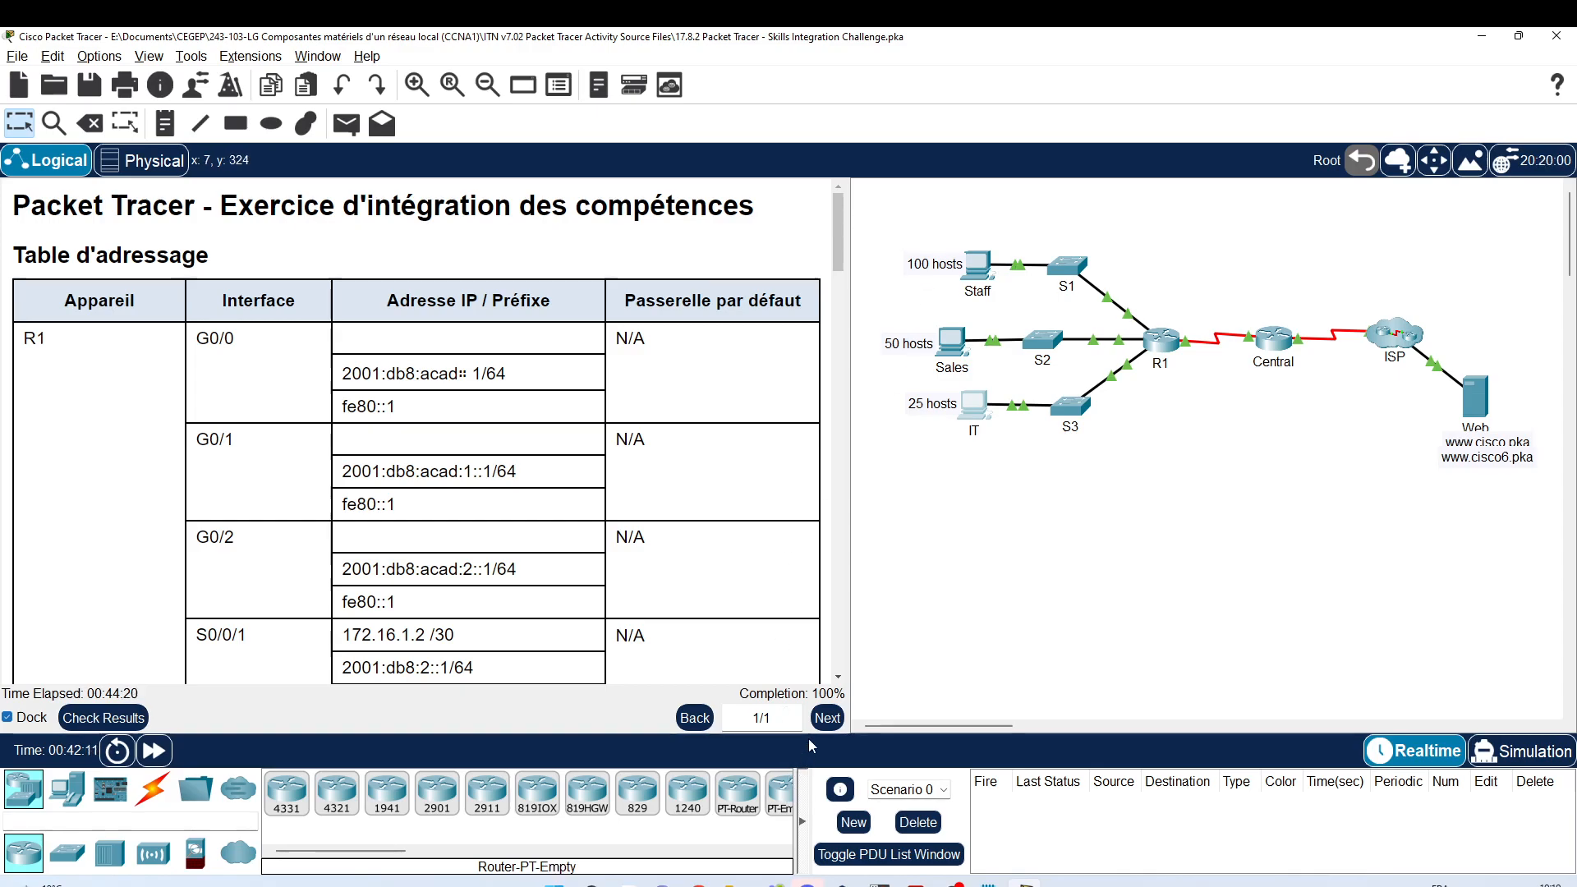
click(849, 854)
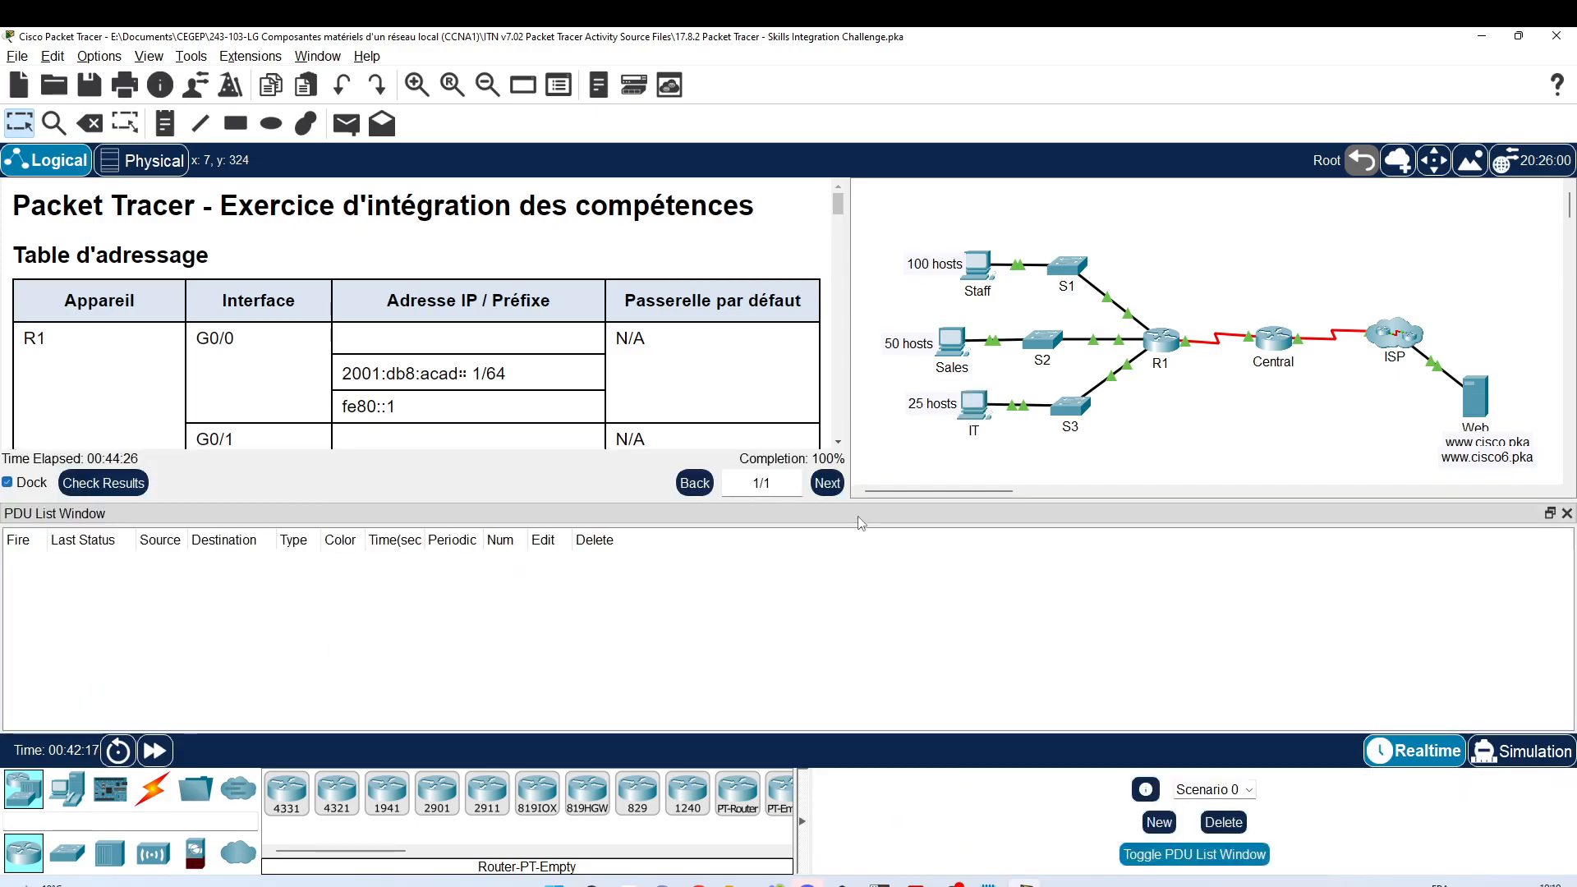
Step: Add simple pings from Staff, Sales and IT to the Web server
click(346, 124)
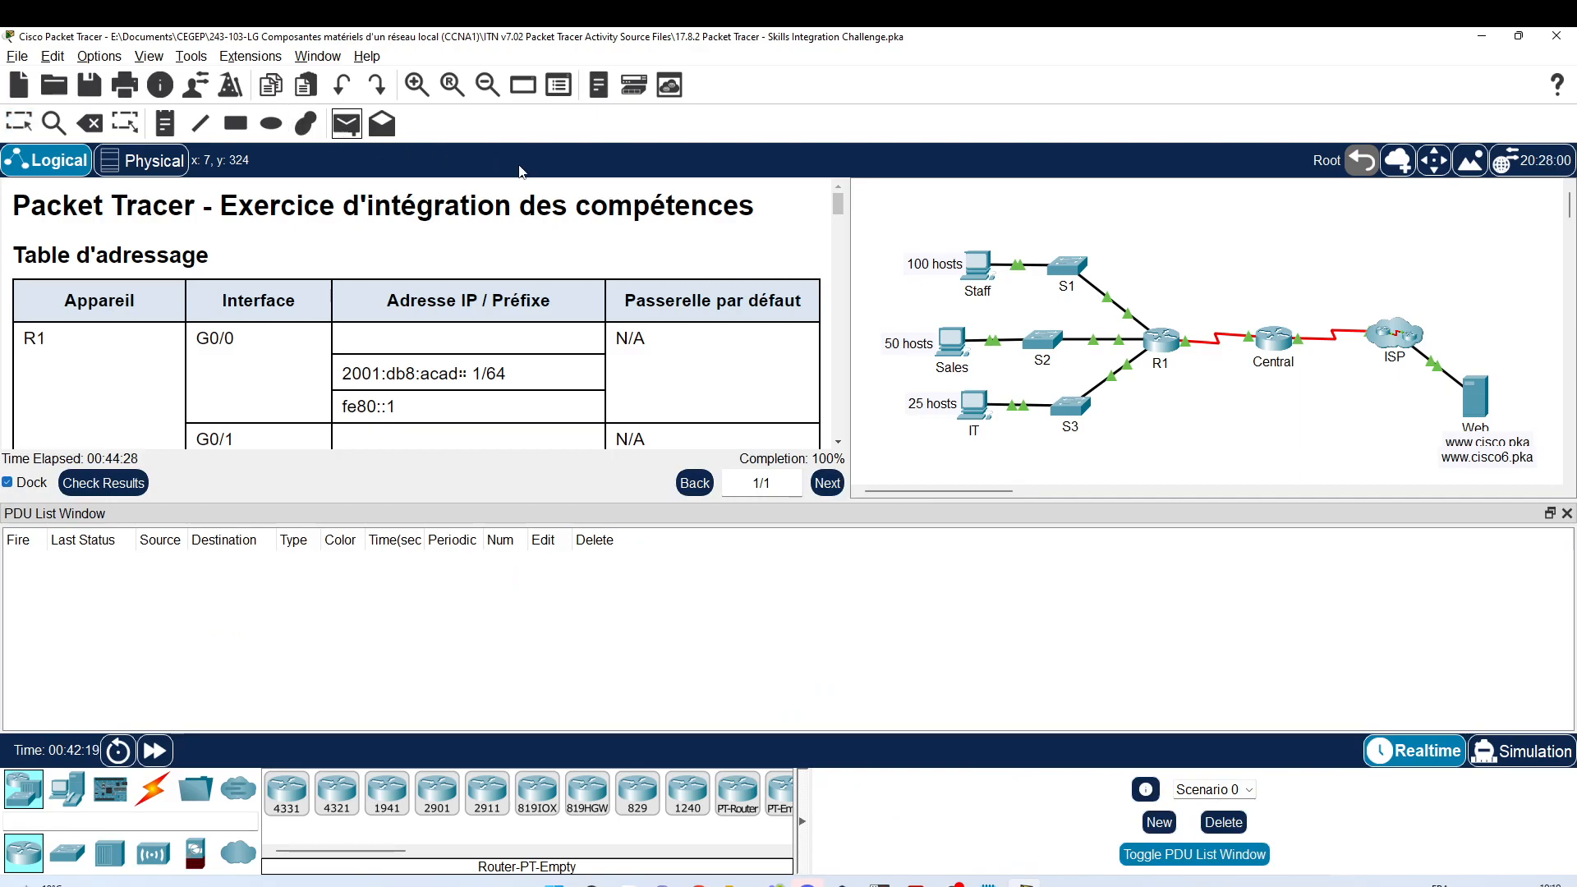
click(995, 266)
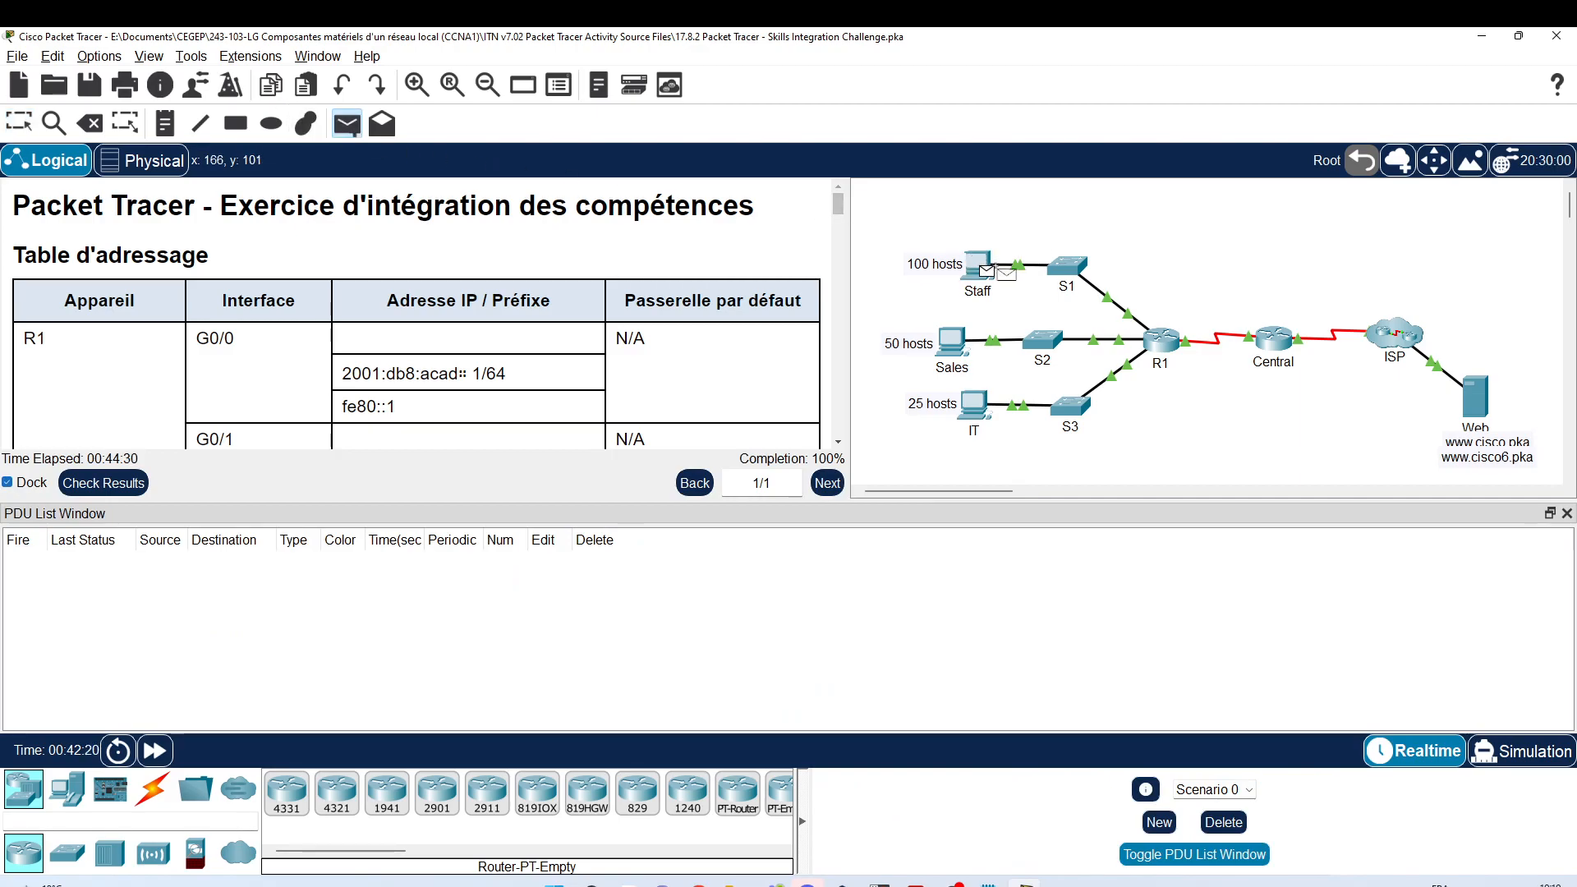
click(1474, 399)
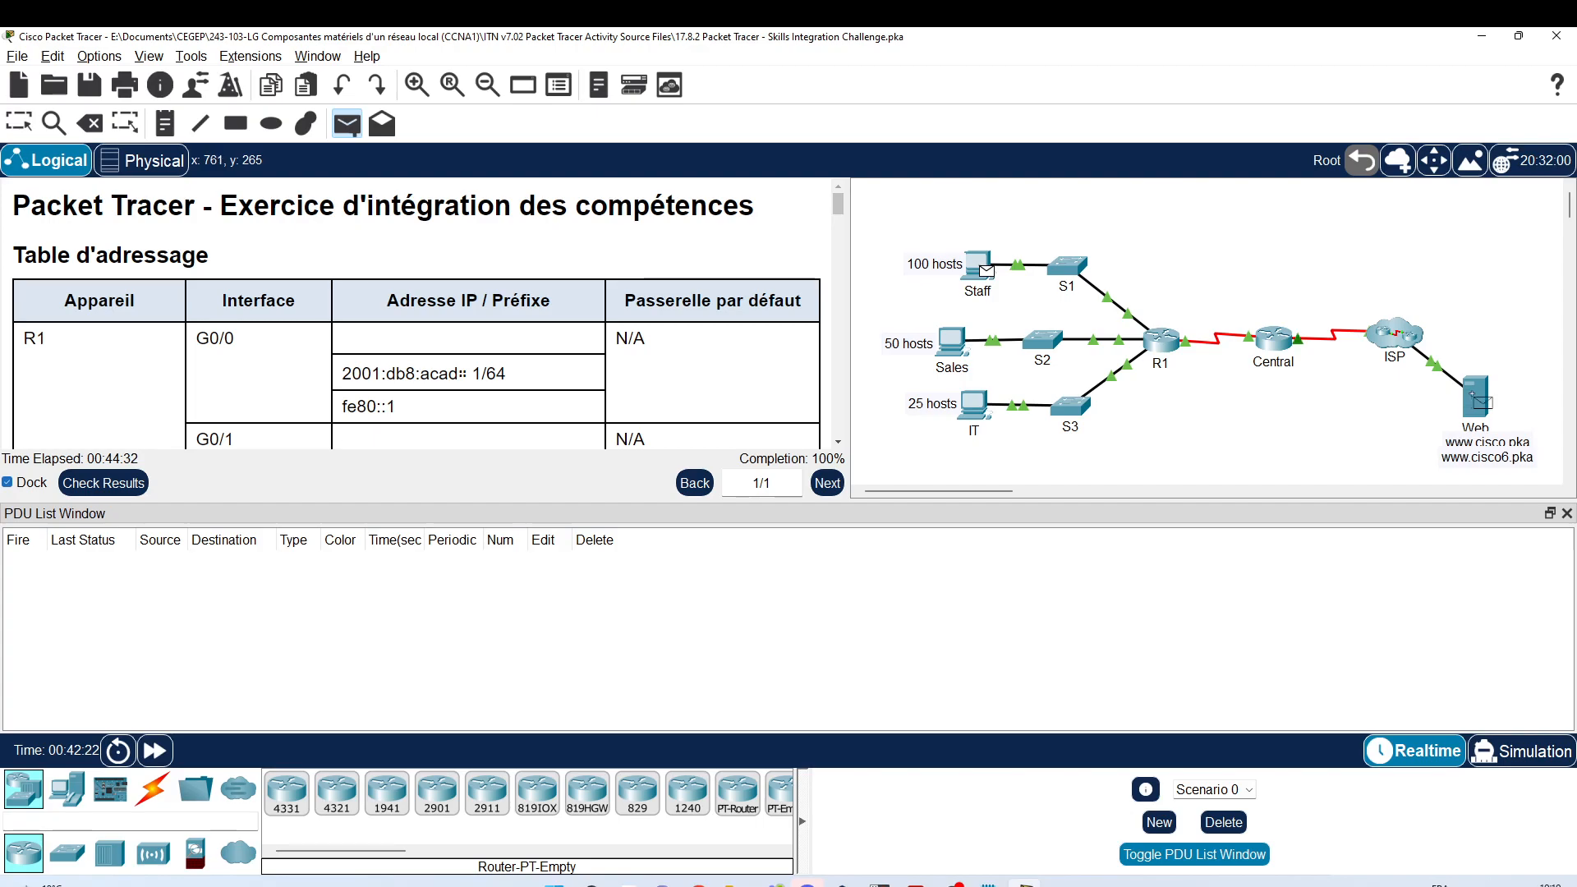
click(346, 127)
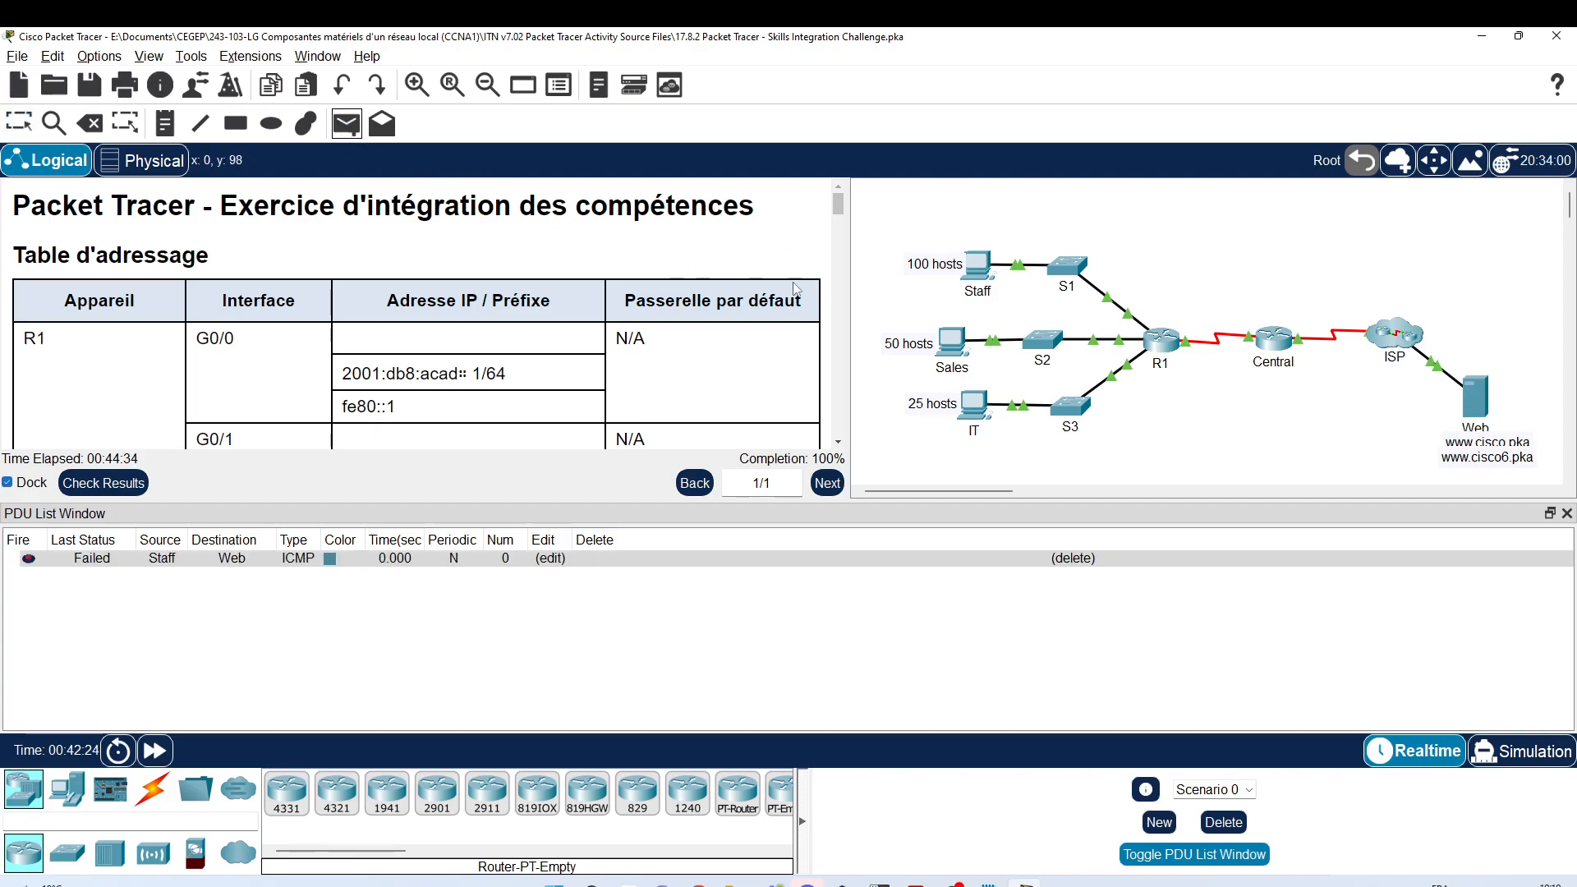
click(953, 341)
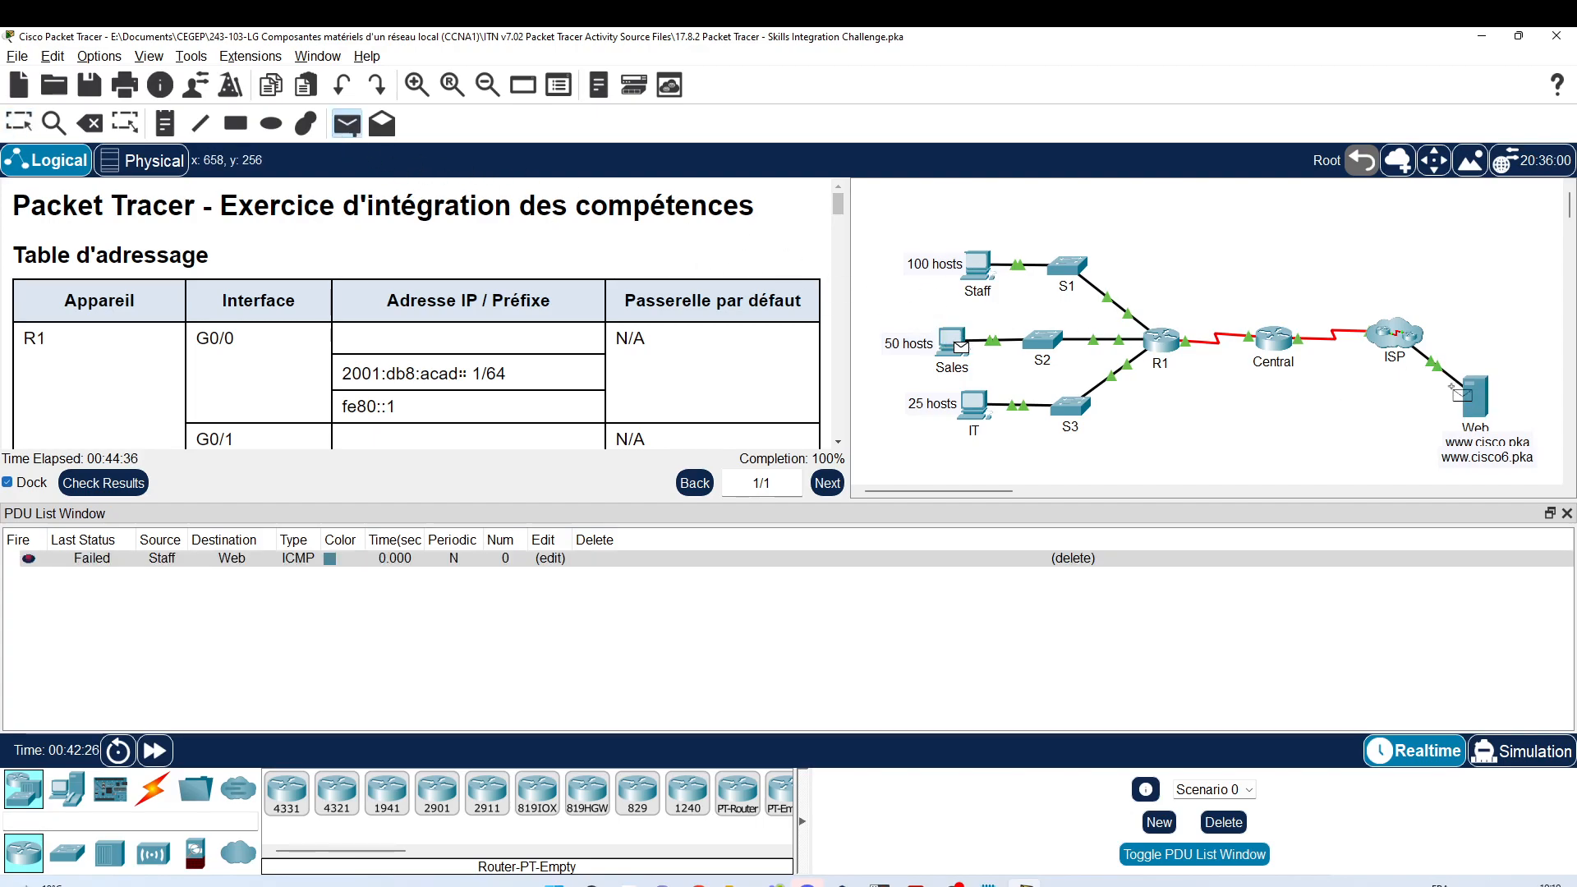
click(1475, 398)
click(360, 125)
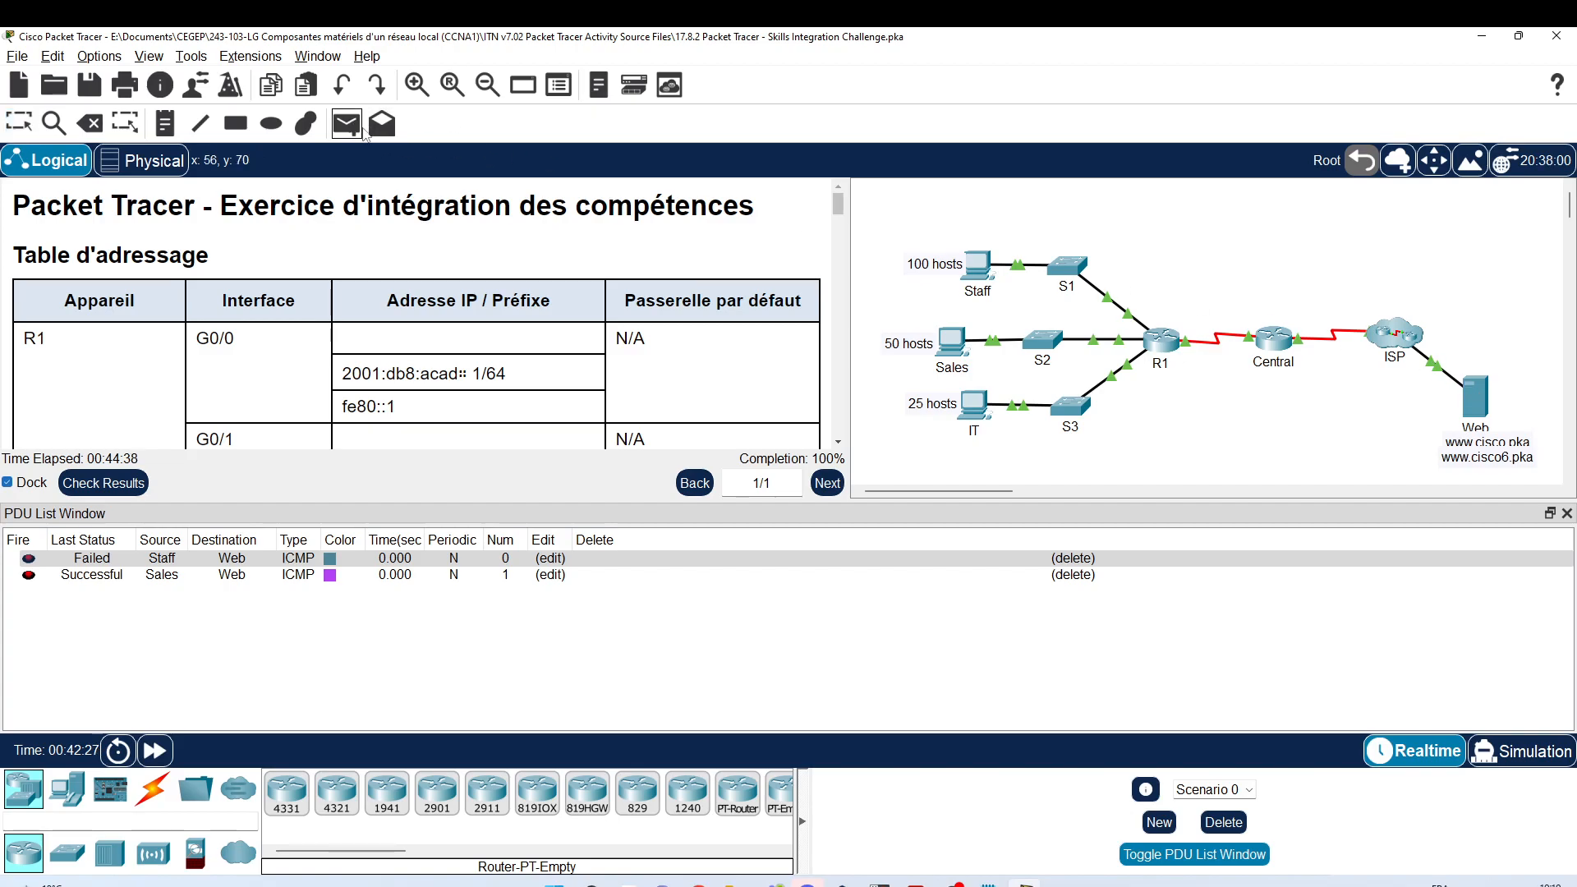
click(978, 405)
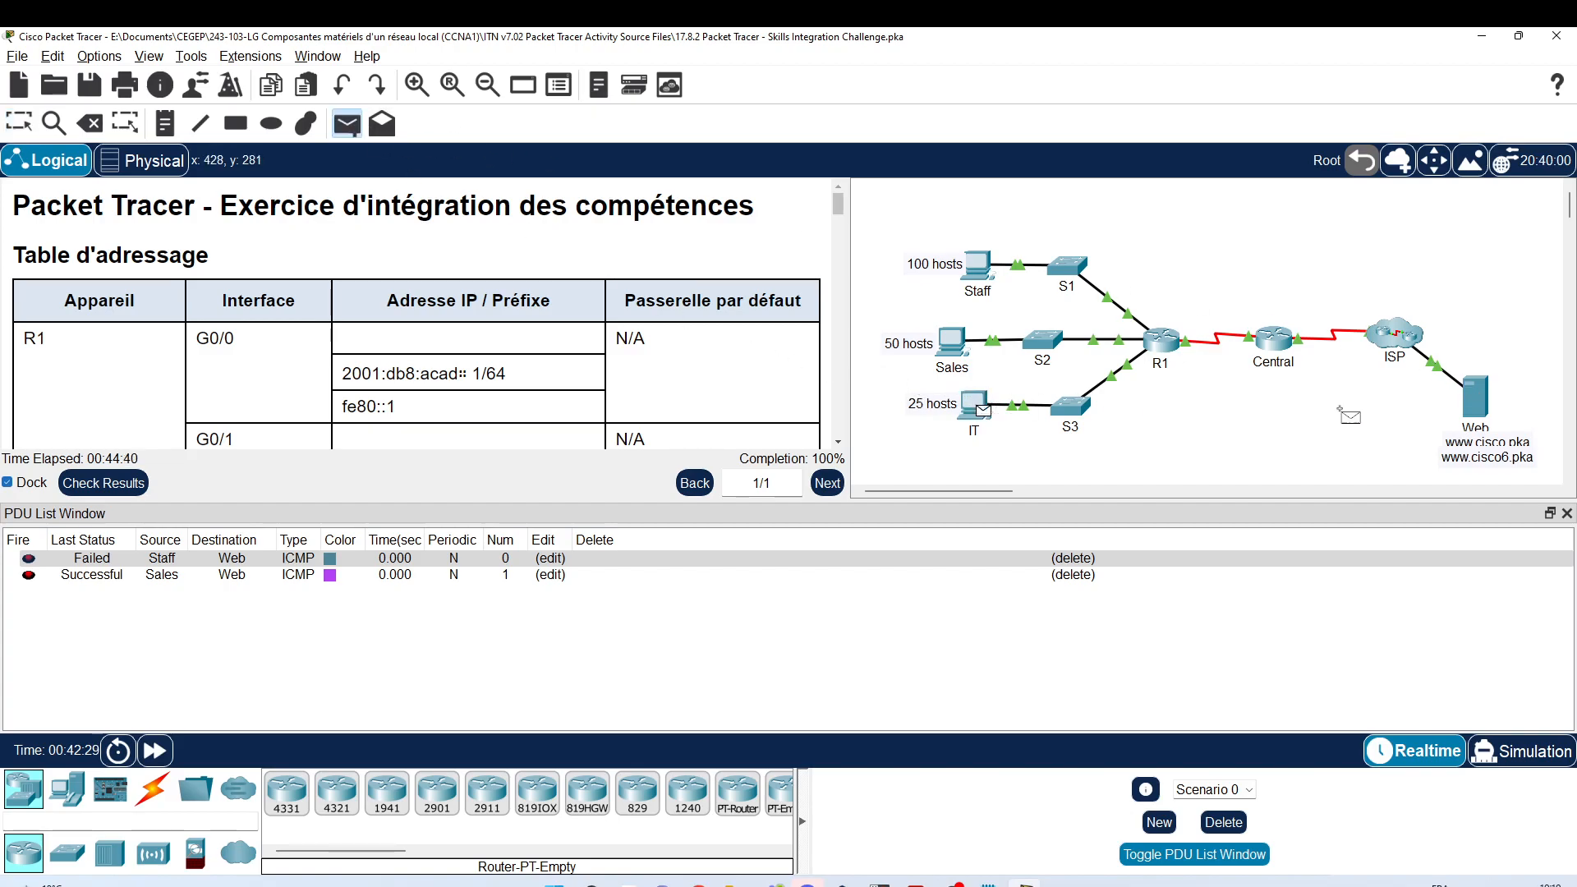
click(1476, 399)
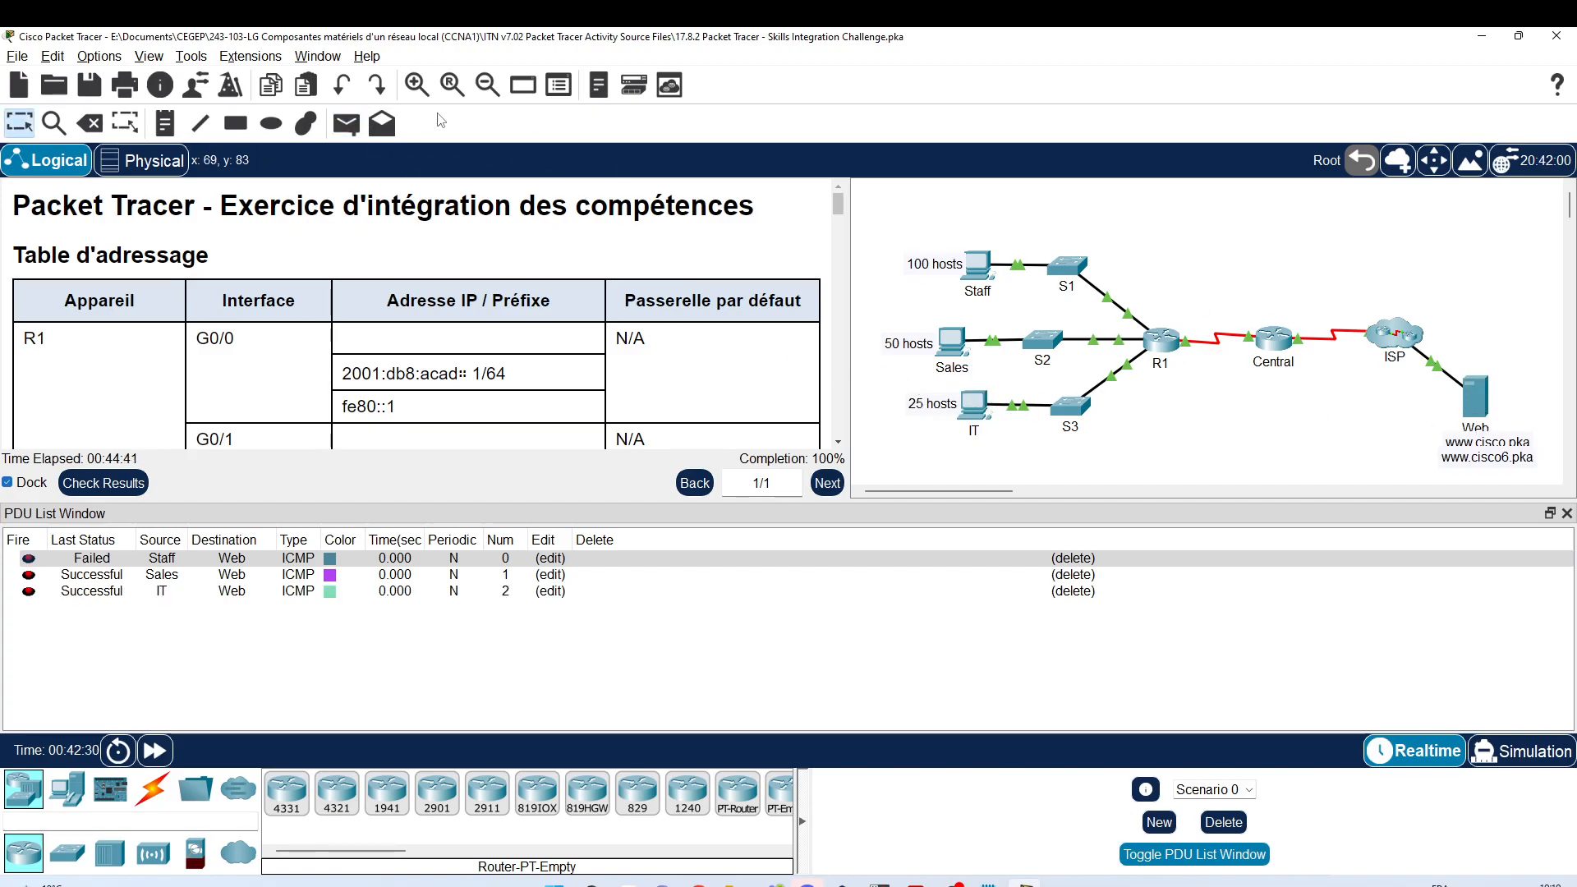
Step: Add Staff-to-Sales and Staff-to-IT pings, then resend the failed Staff-to-Web ping
click(347, 124)
click(980, 265)
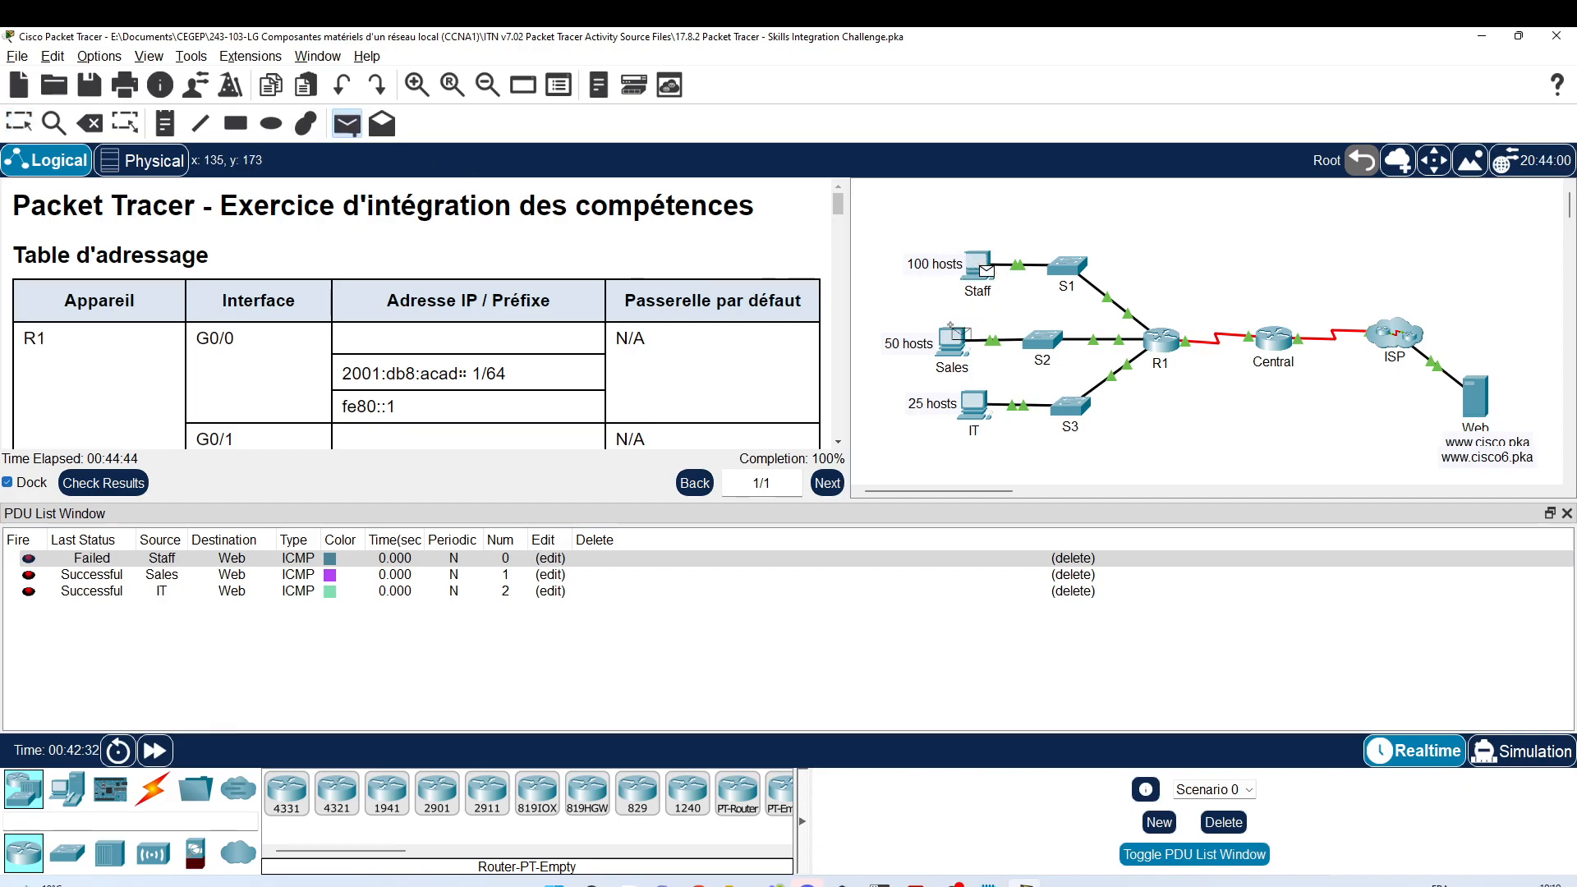
click(952, 340)
click(346, 124)
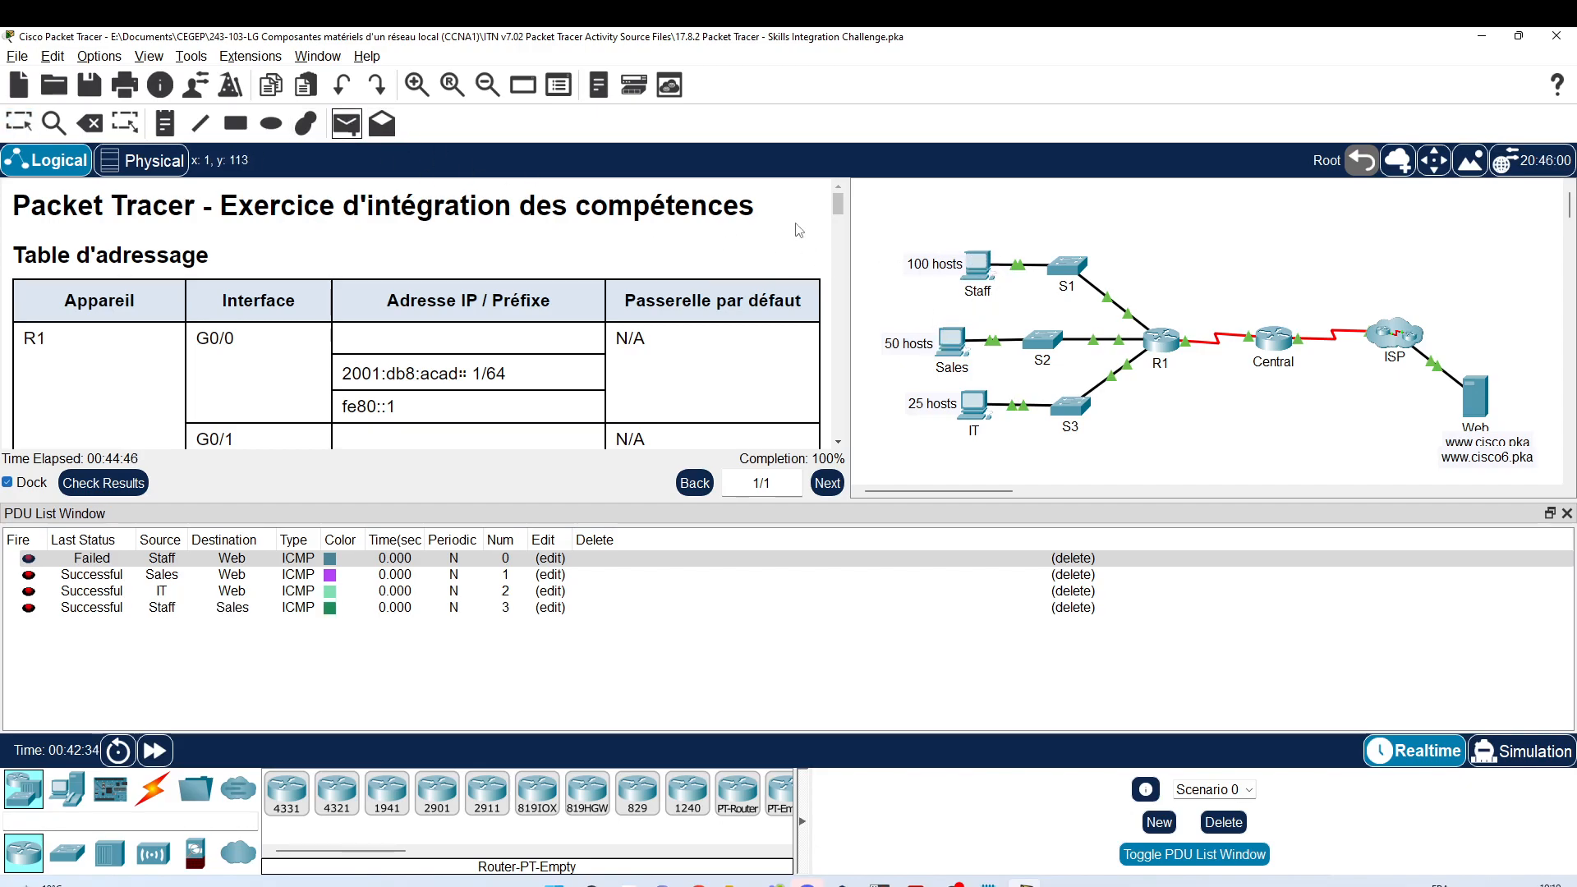
click(981, 262)
click(974, 403)
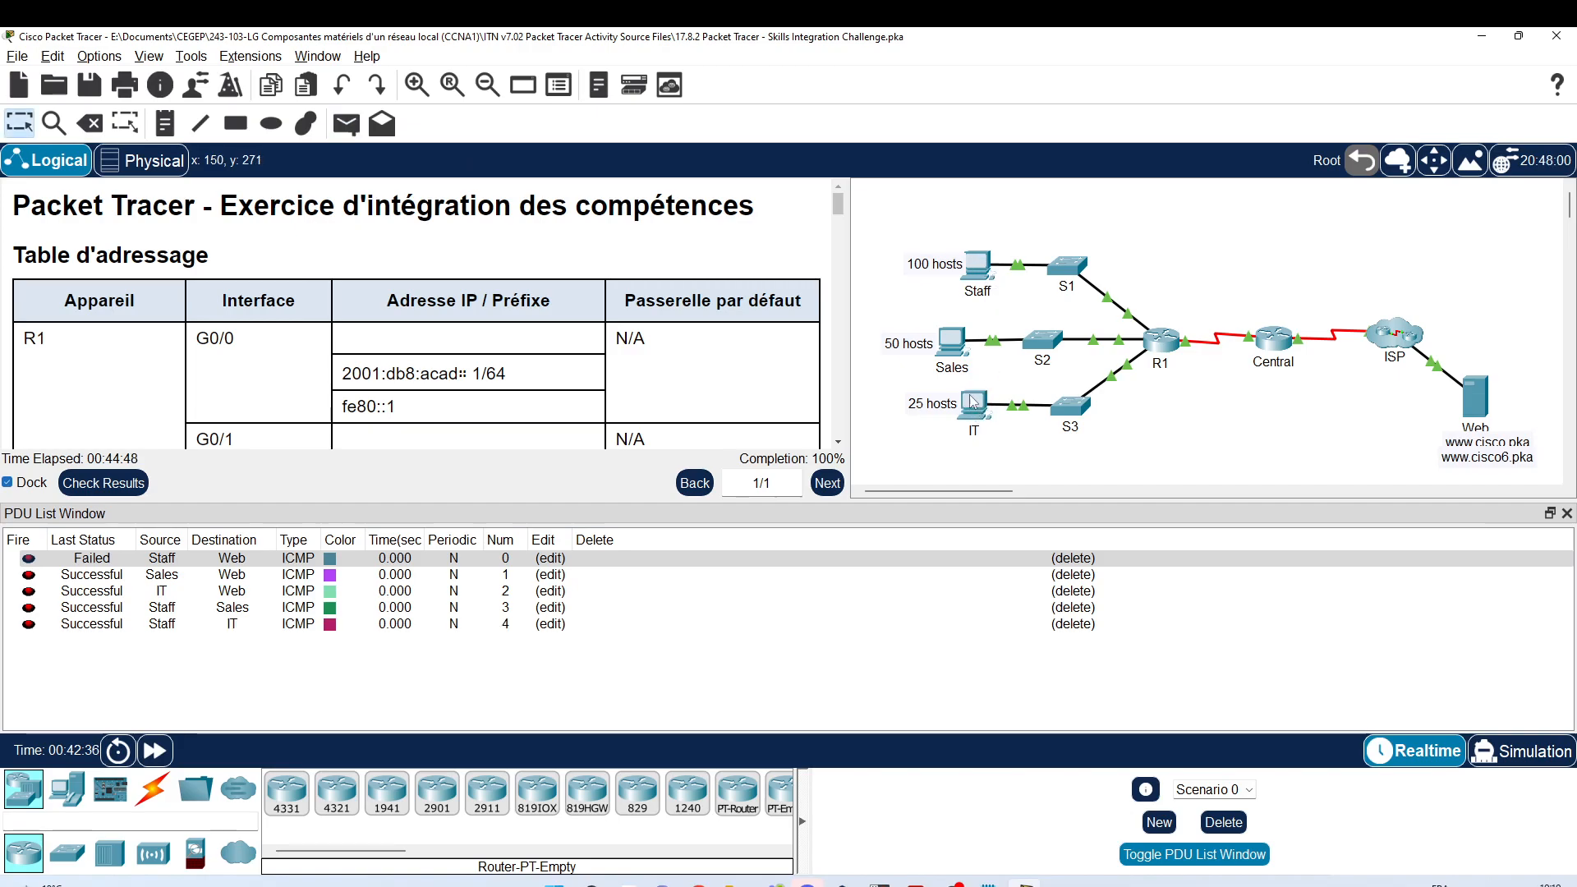
double_click(28, 558)
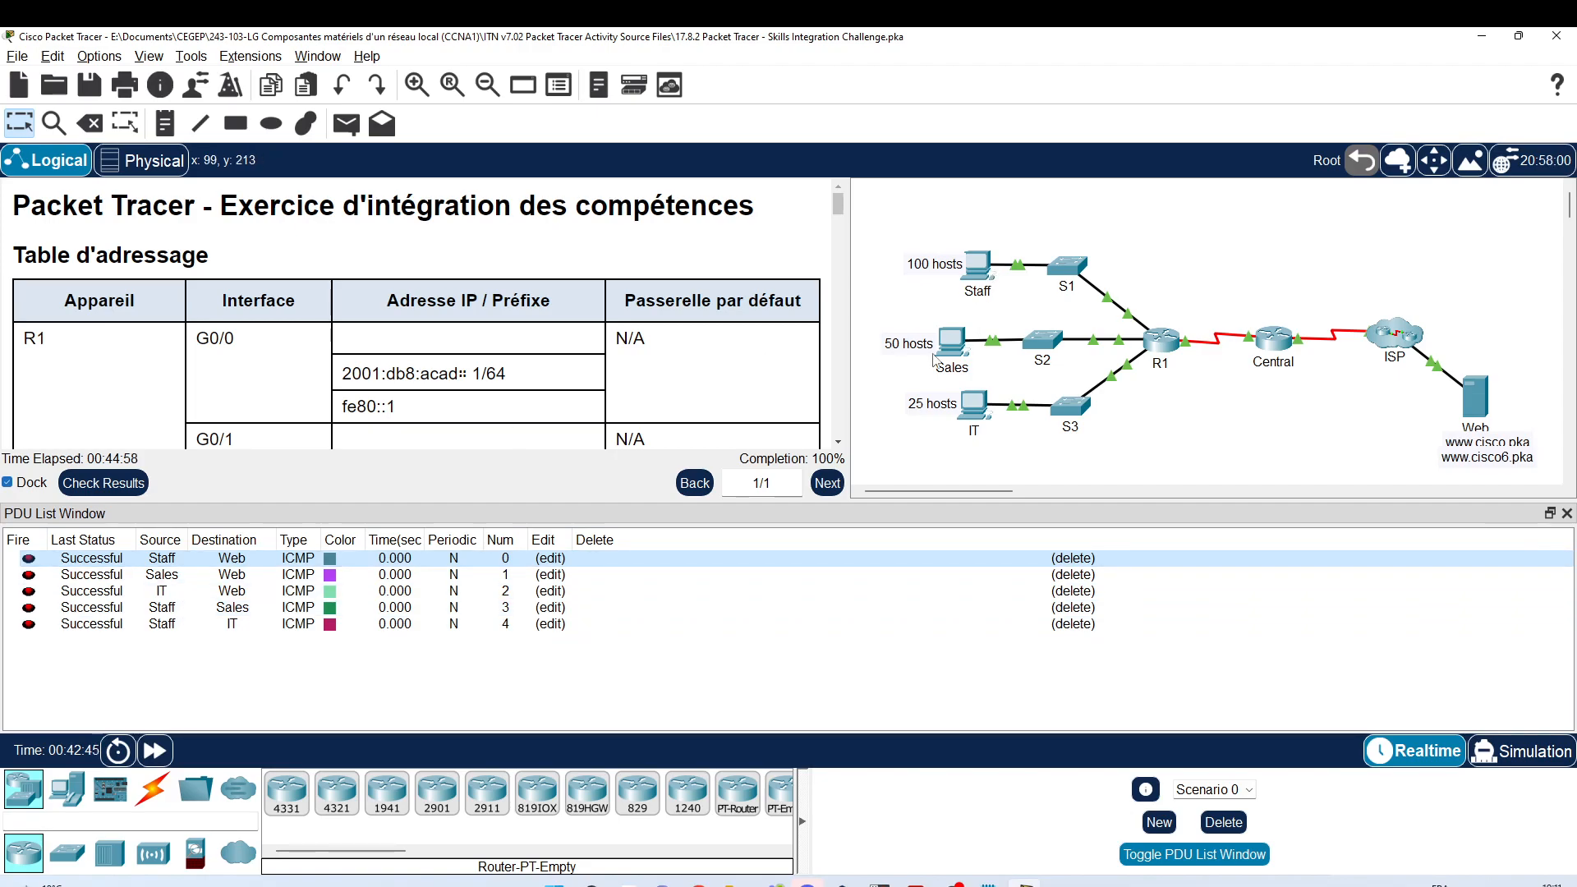
Step: Add simple pings from Staff to S2, Staff to S3 and IT to S1
click(345, 123)
click(980, 263)
click(1043, 343)
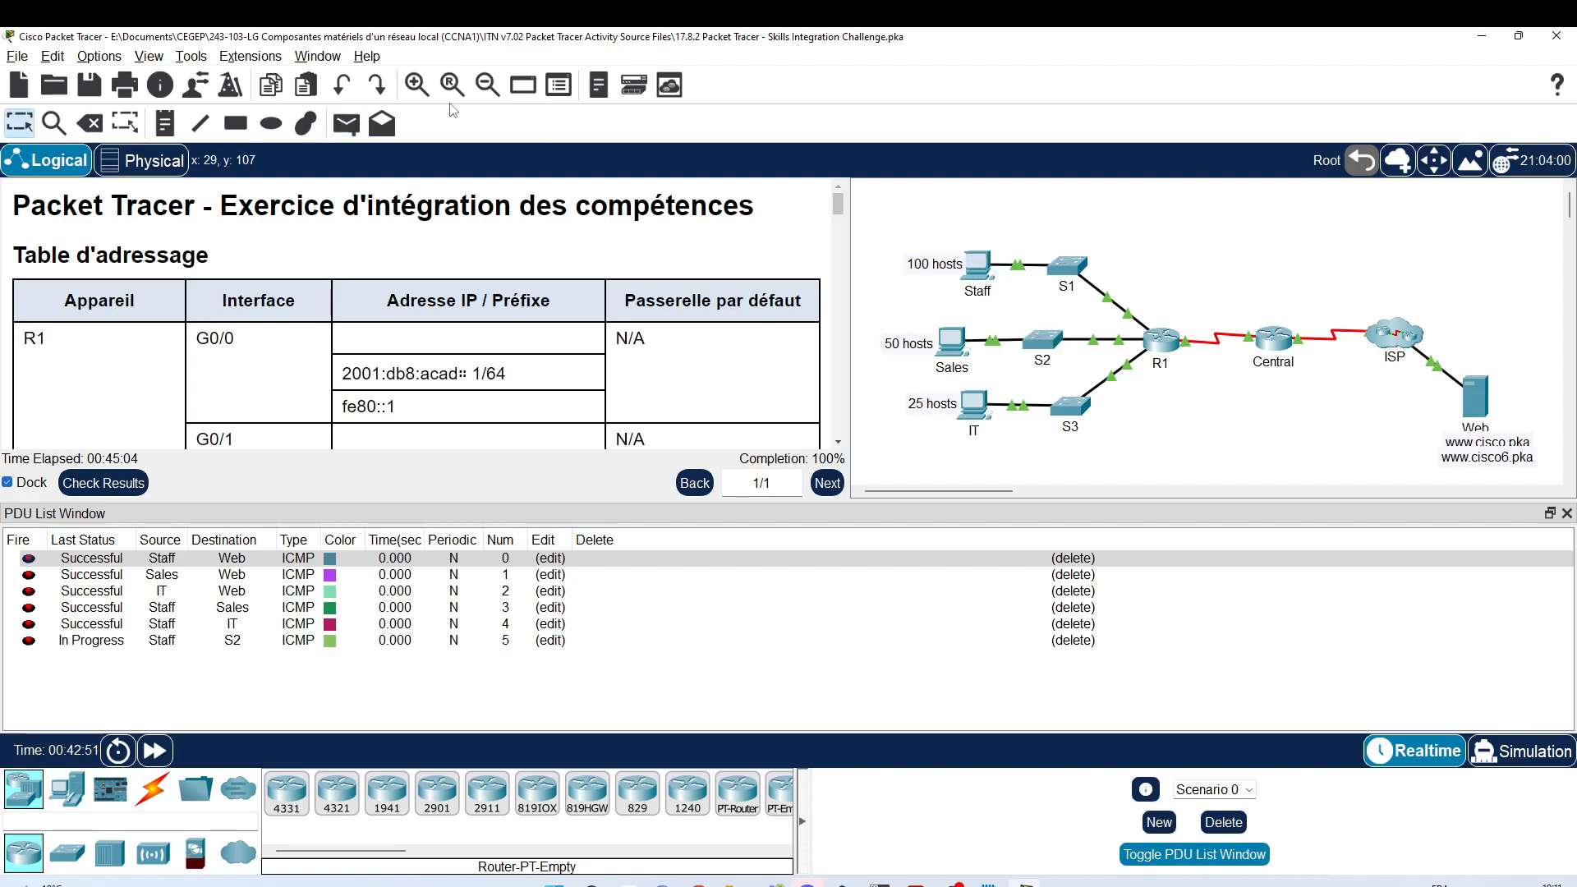
click(345, 123)
click(984, 267)
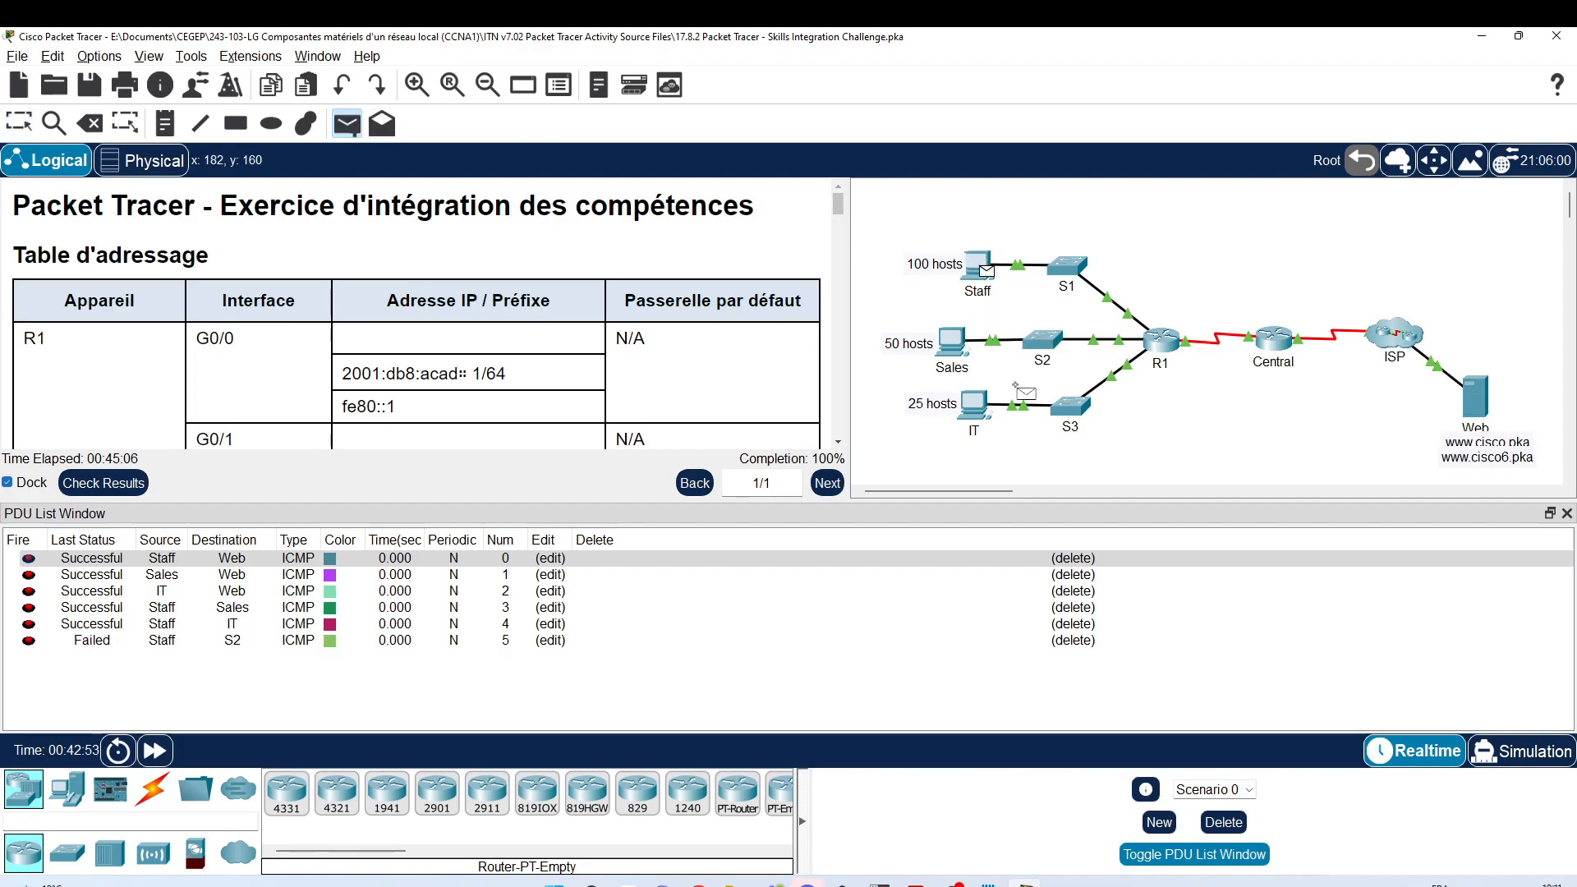
click(1068, 405)
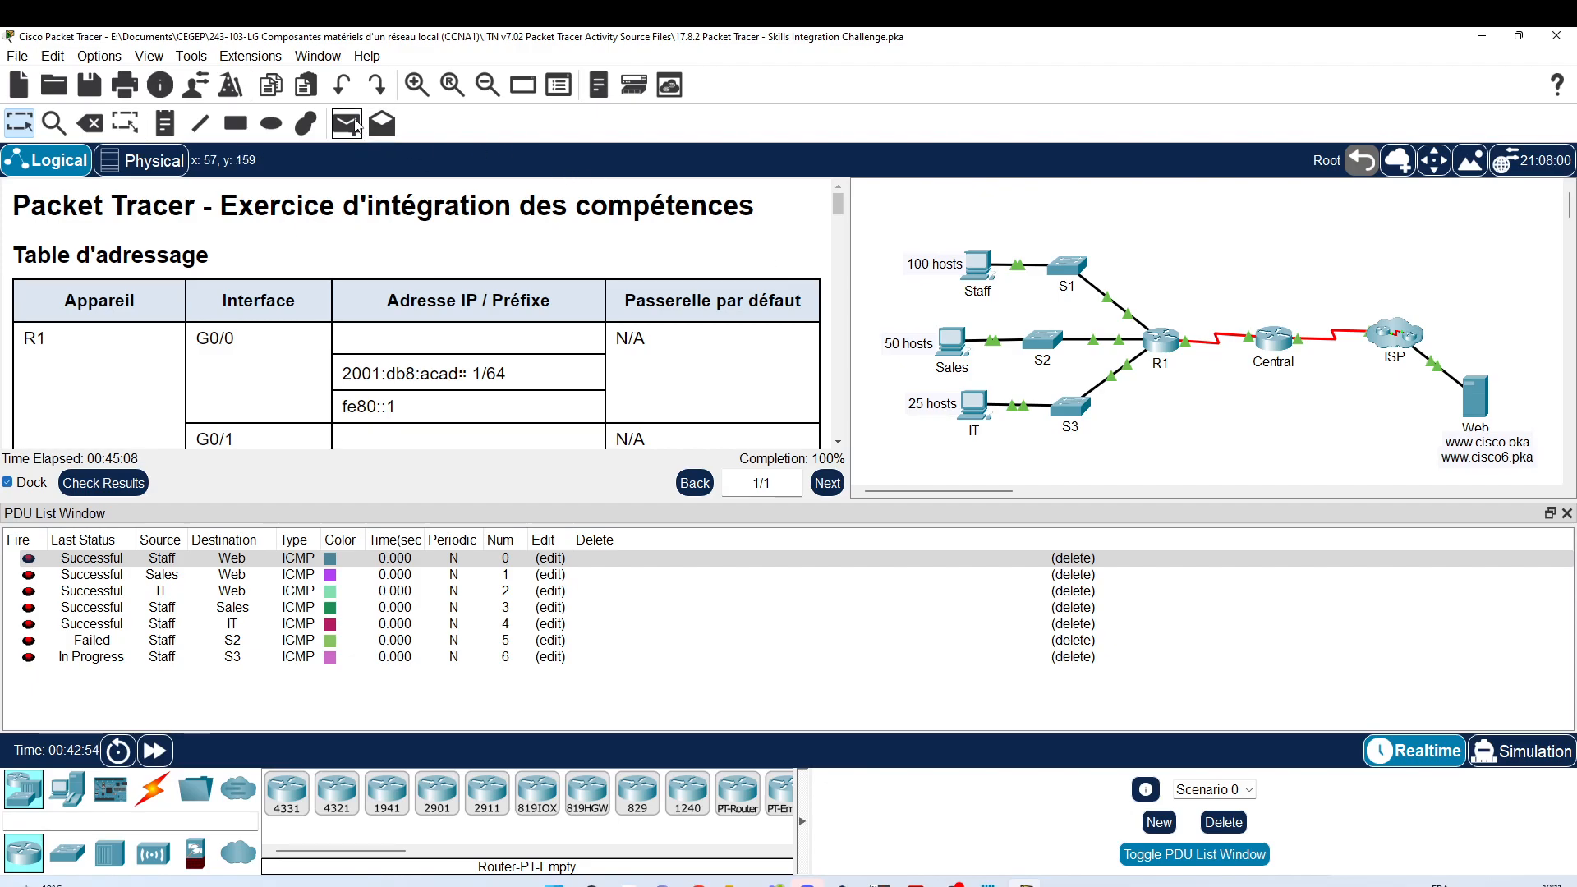
click(346, 124)
click(976, 406)
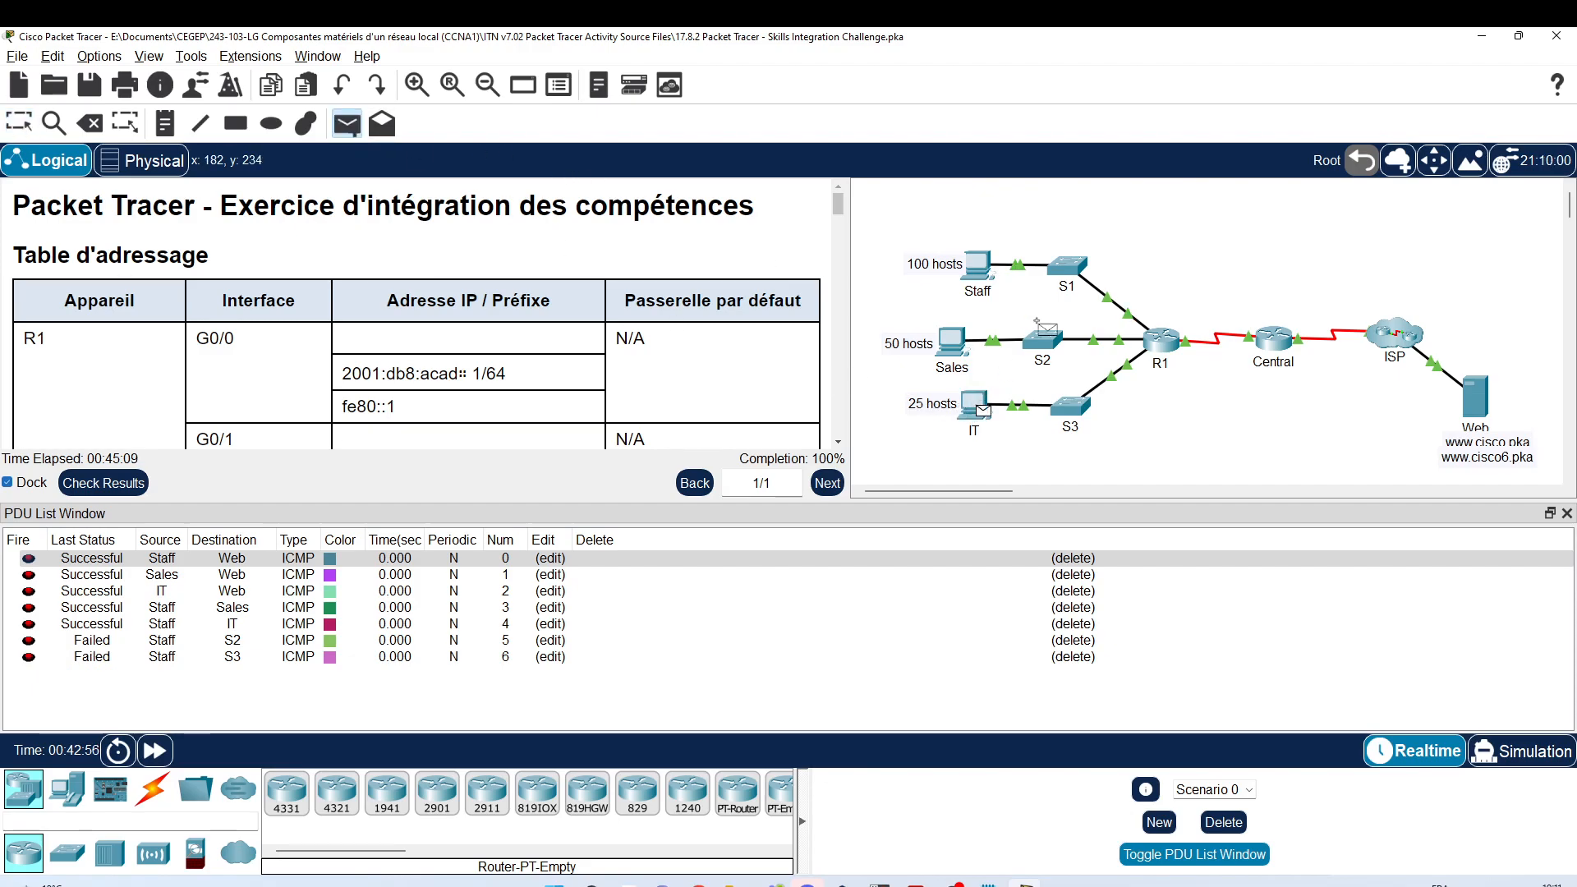
click(1076, 271)
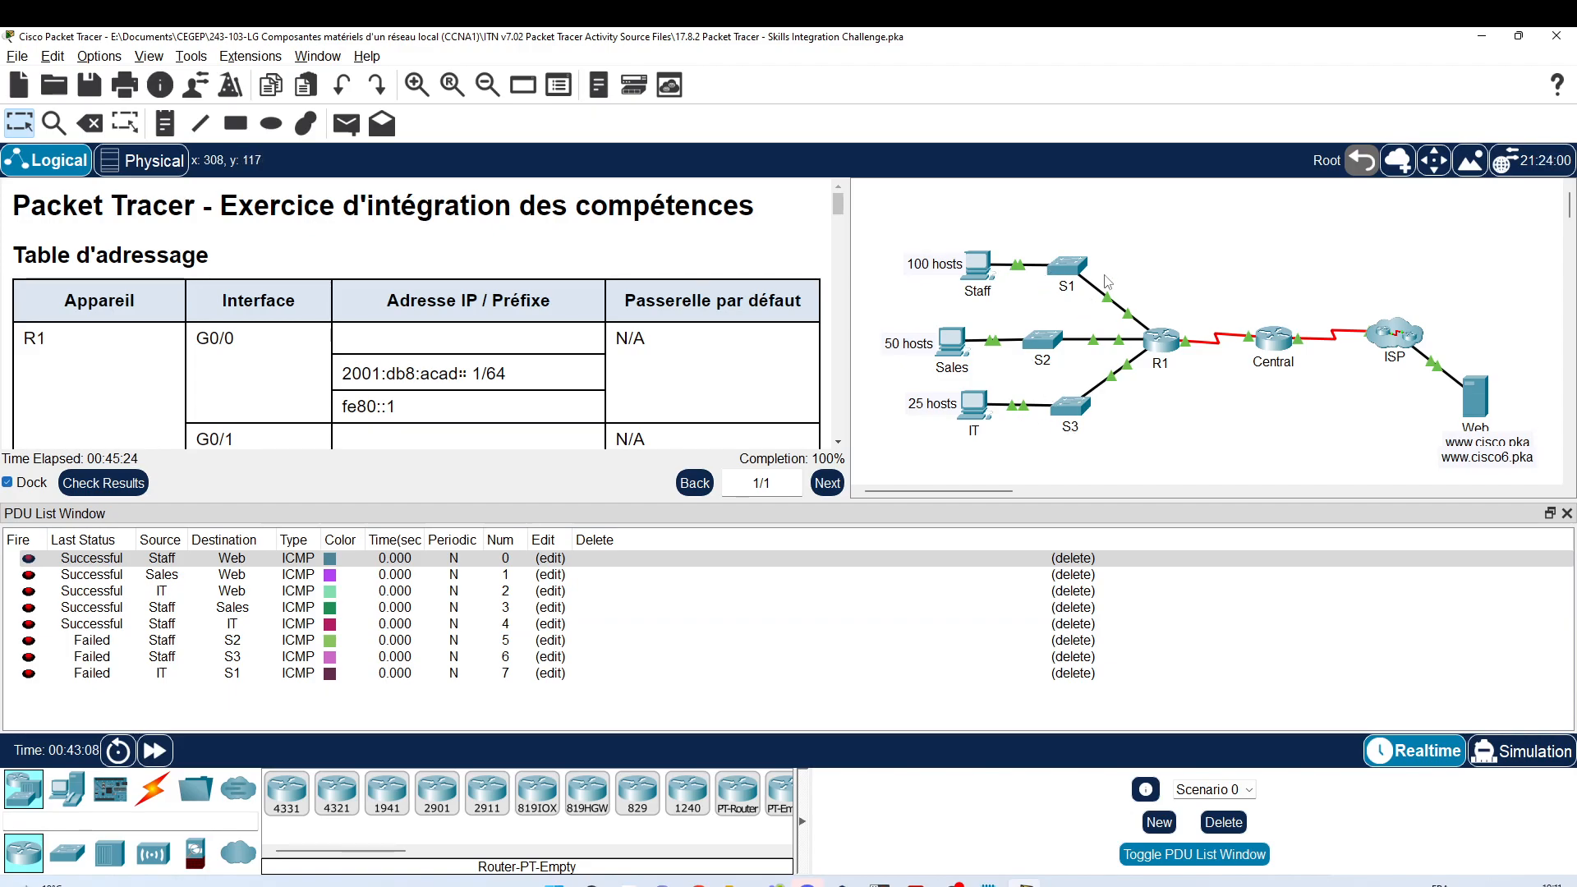
mouse_move(1066, 425)
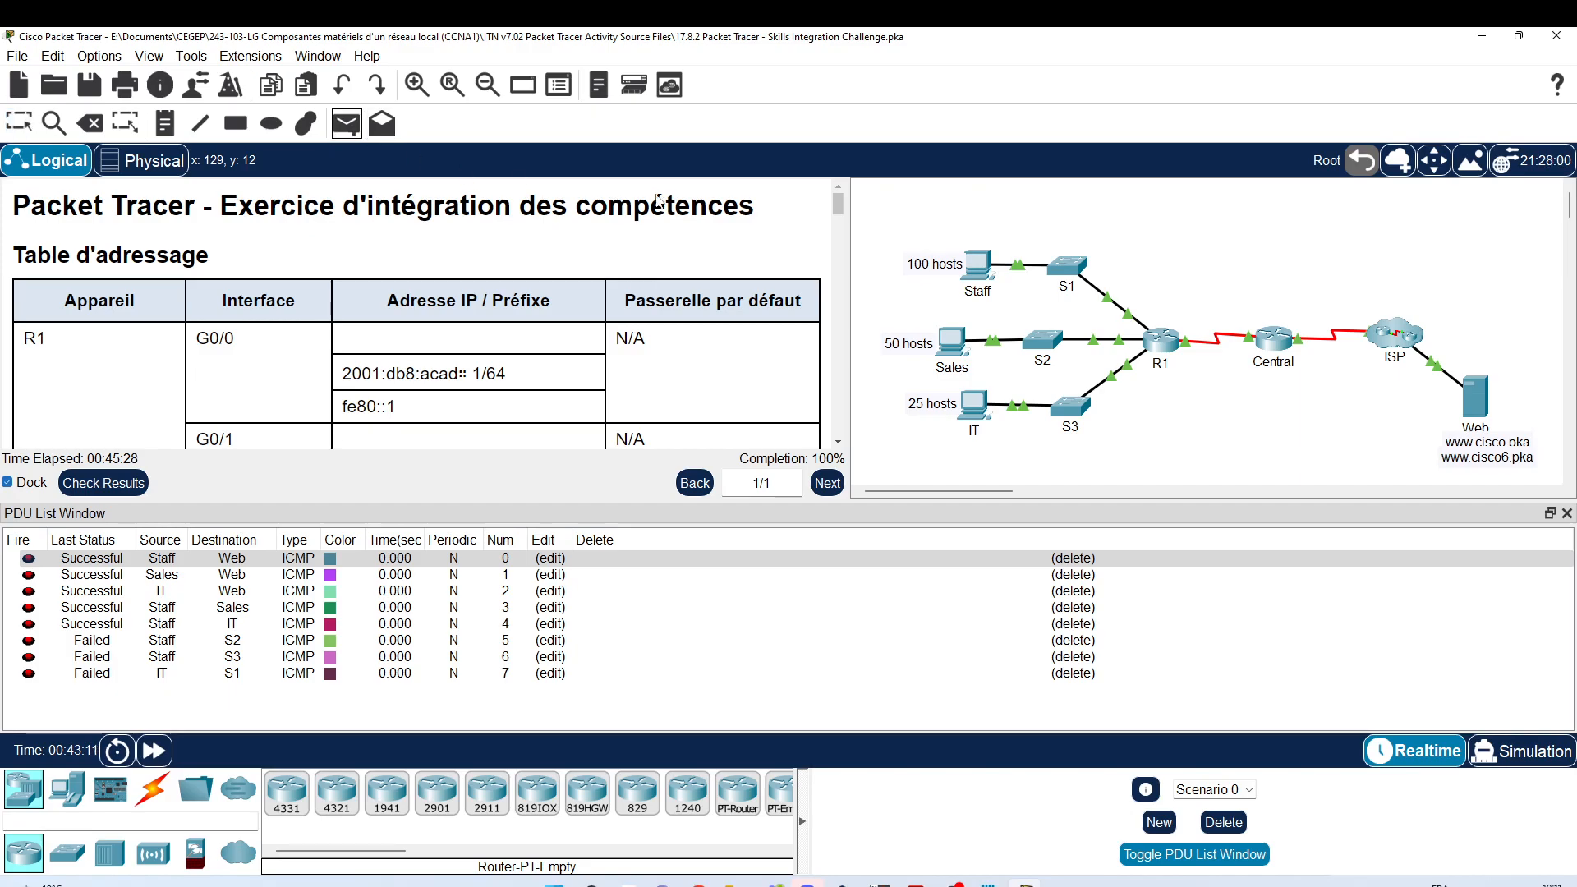
Step: Add a Staff-to-S1 ping and re-fire the failed switch pings until they succeed
click(977, 264)
click(1068, 265)
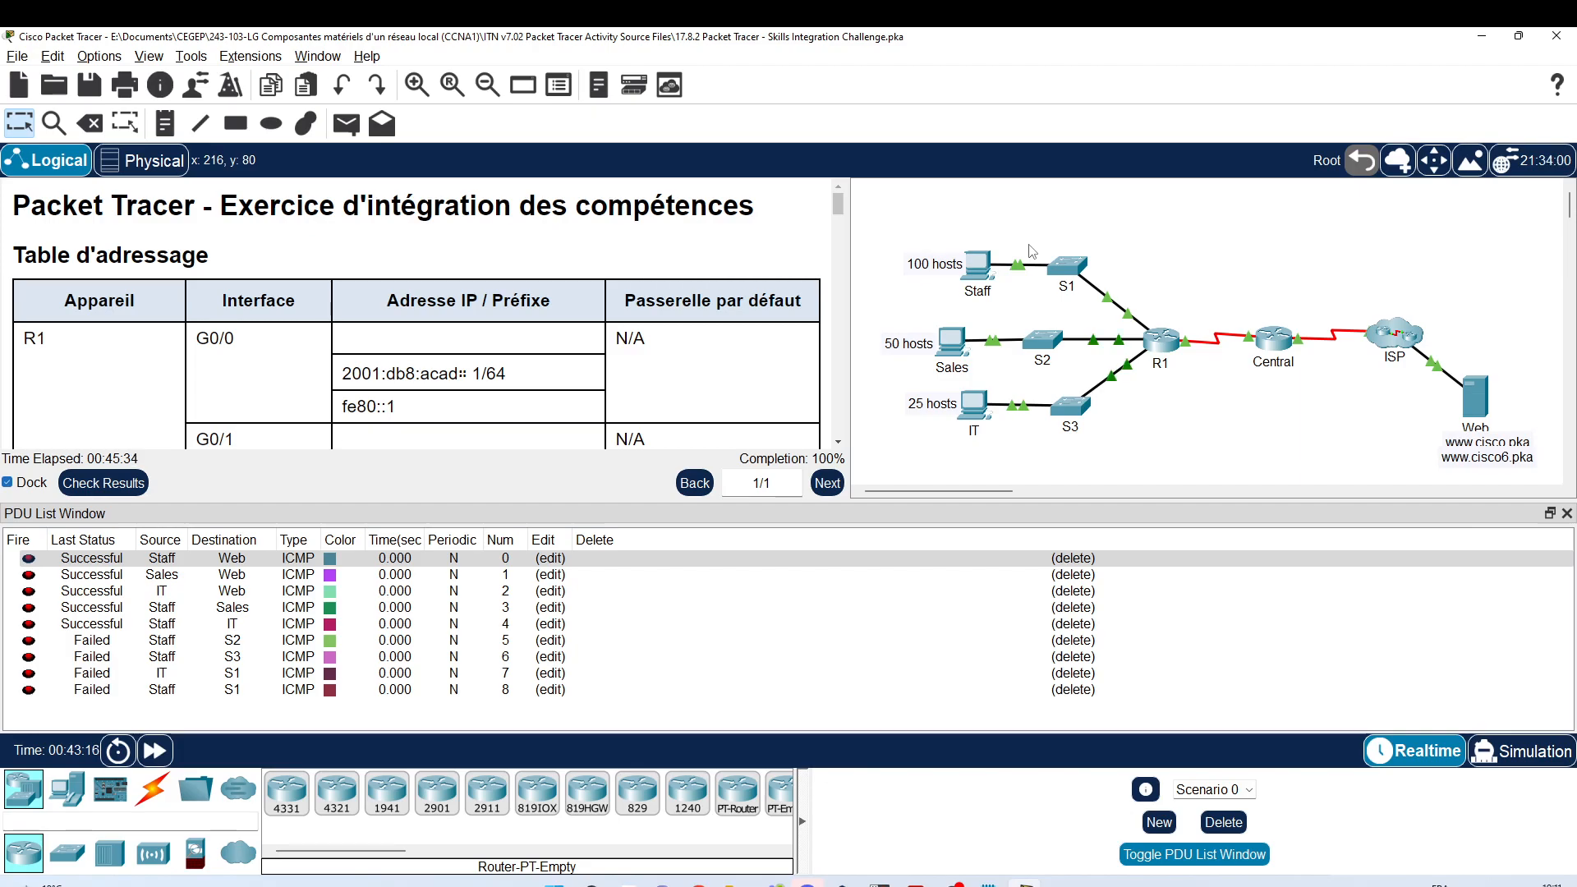
click(24, 642)
click(26, 657)
click(27, 672)
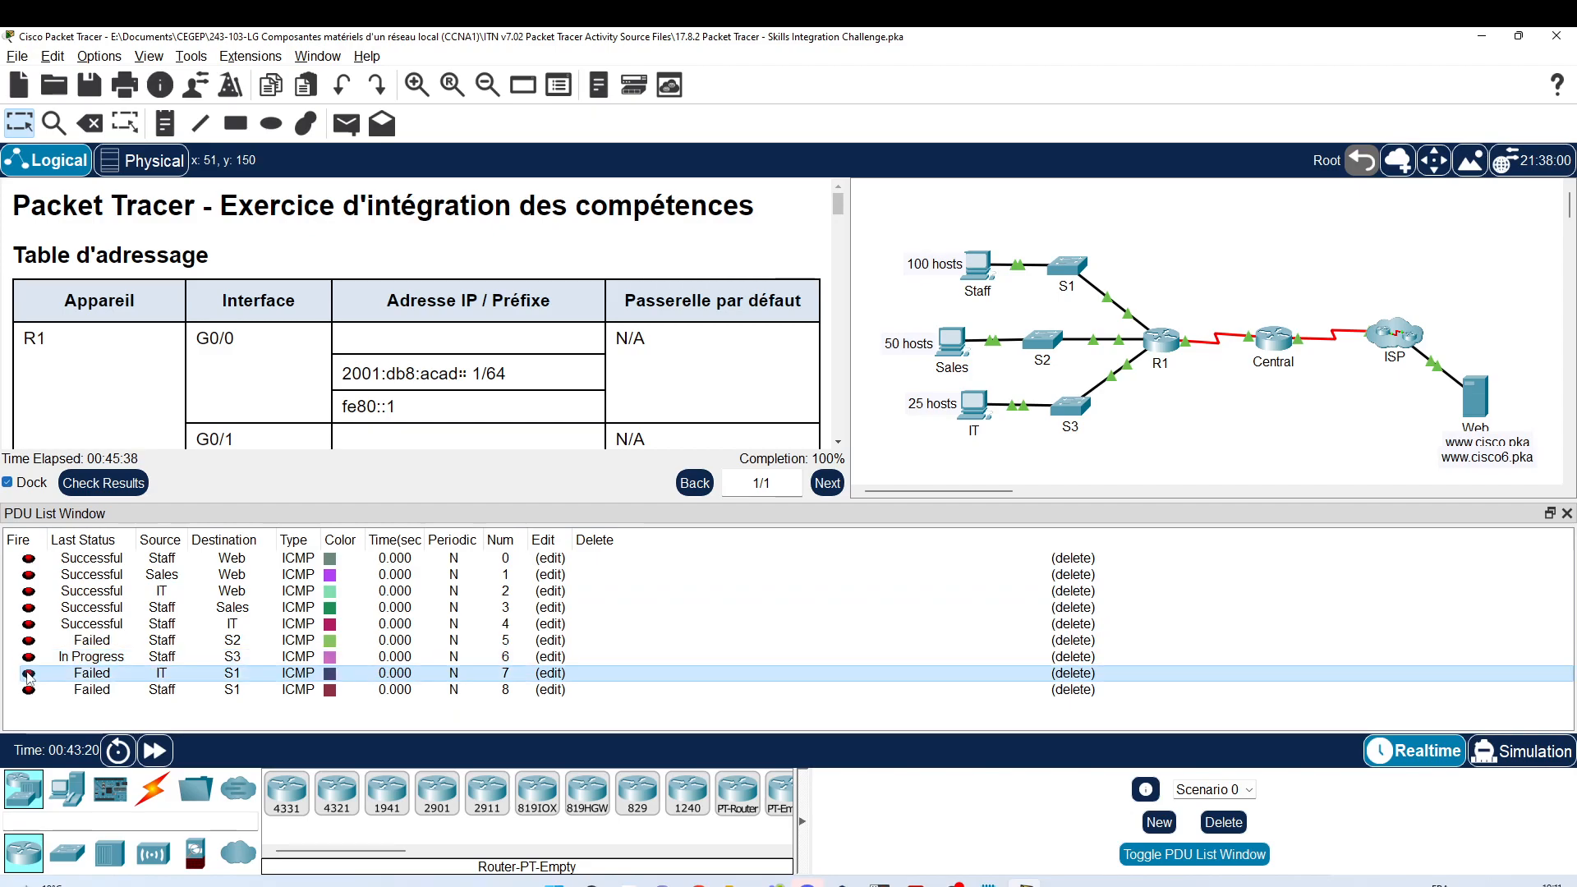
click(29, 693)
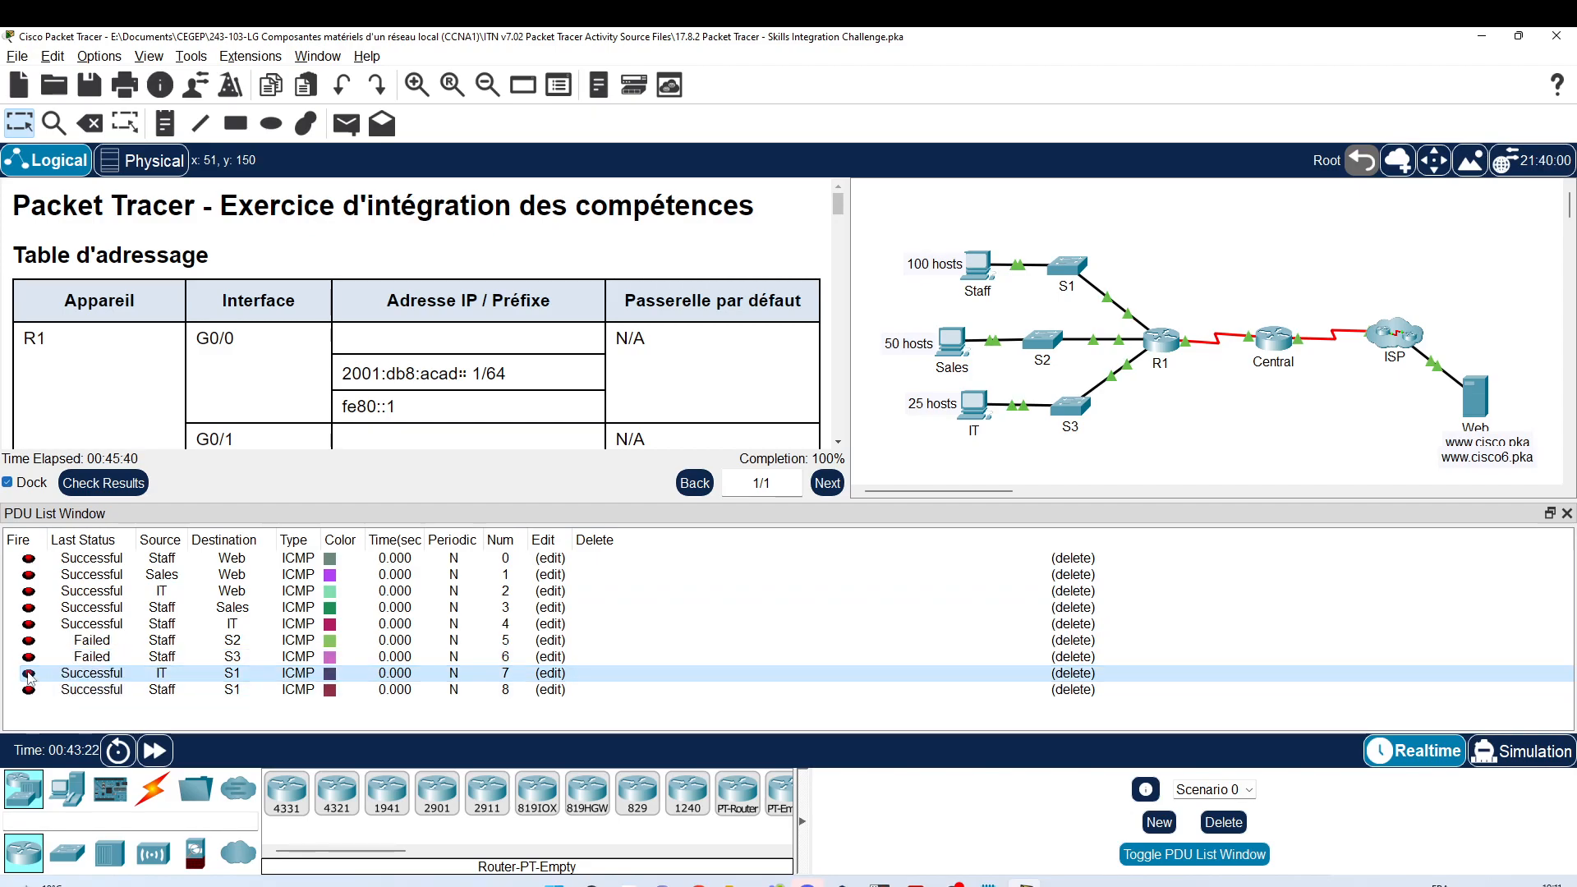
click(28, 657)
click(29, 641)
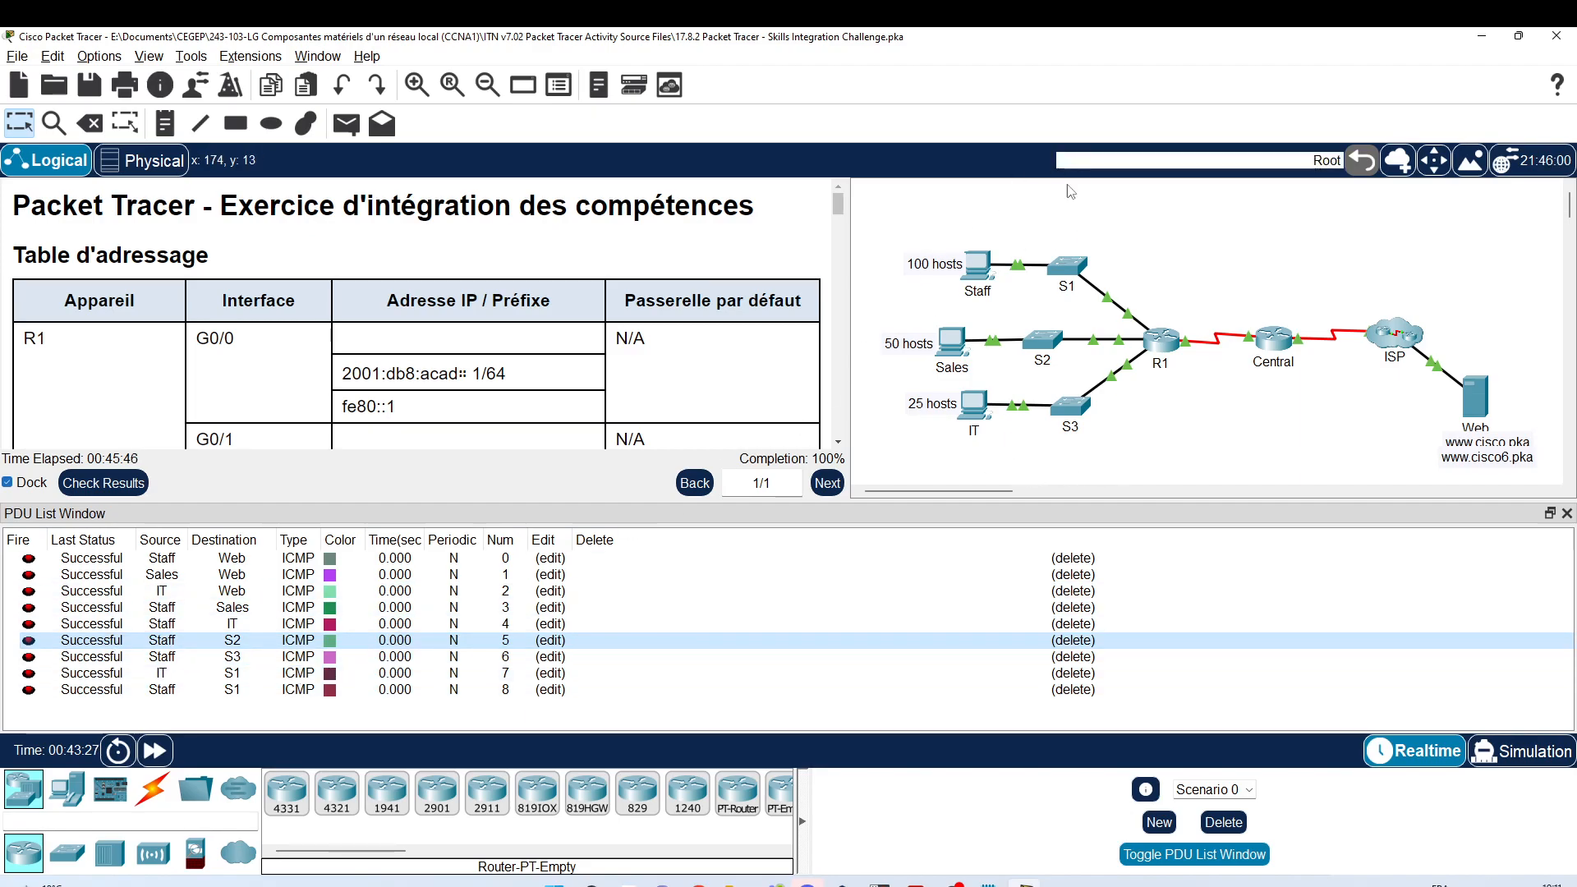
Step: Check the successful PDU entries, collapse the PDU list, and open the Staff PC
click(29, 675)
click(29, 658)
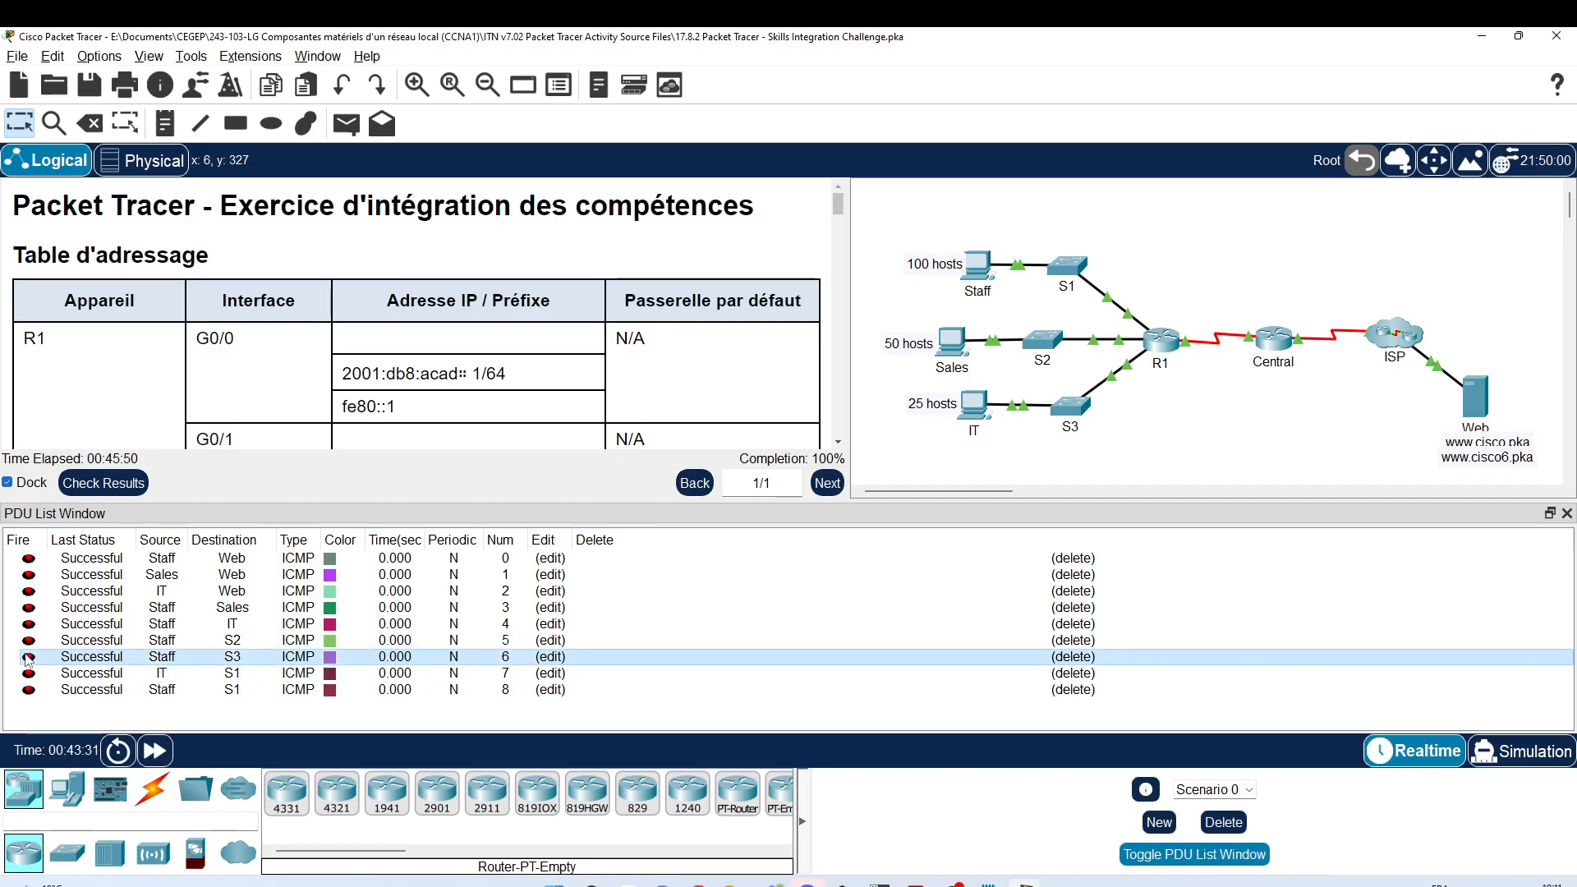
click(29, 641)
click(29, 625)
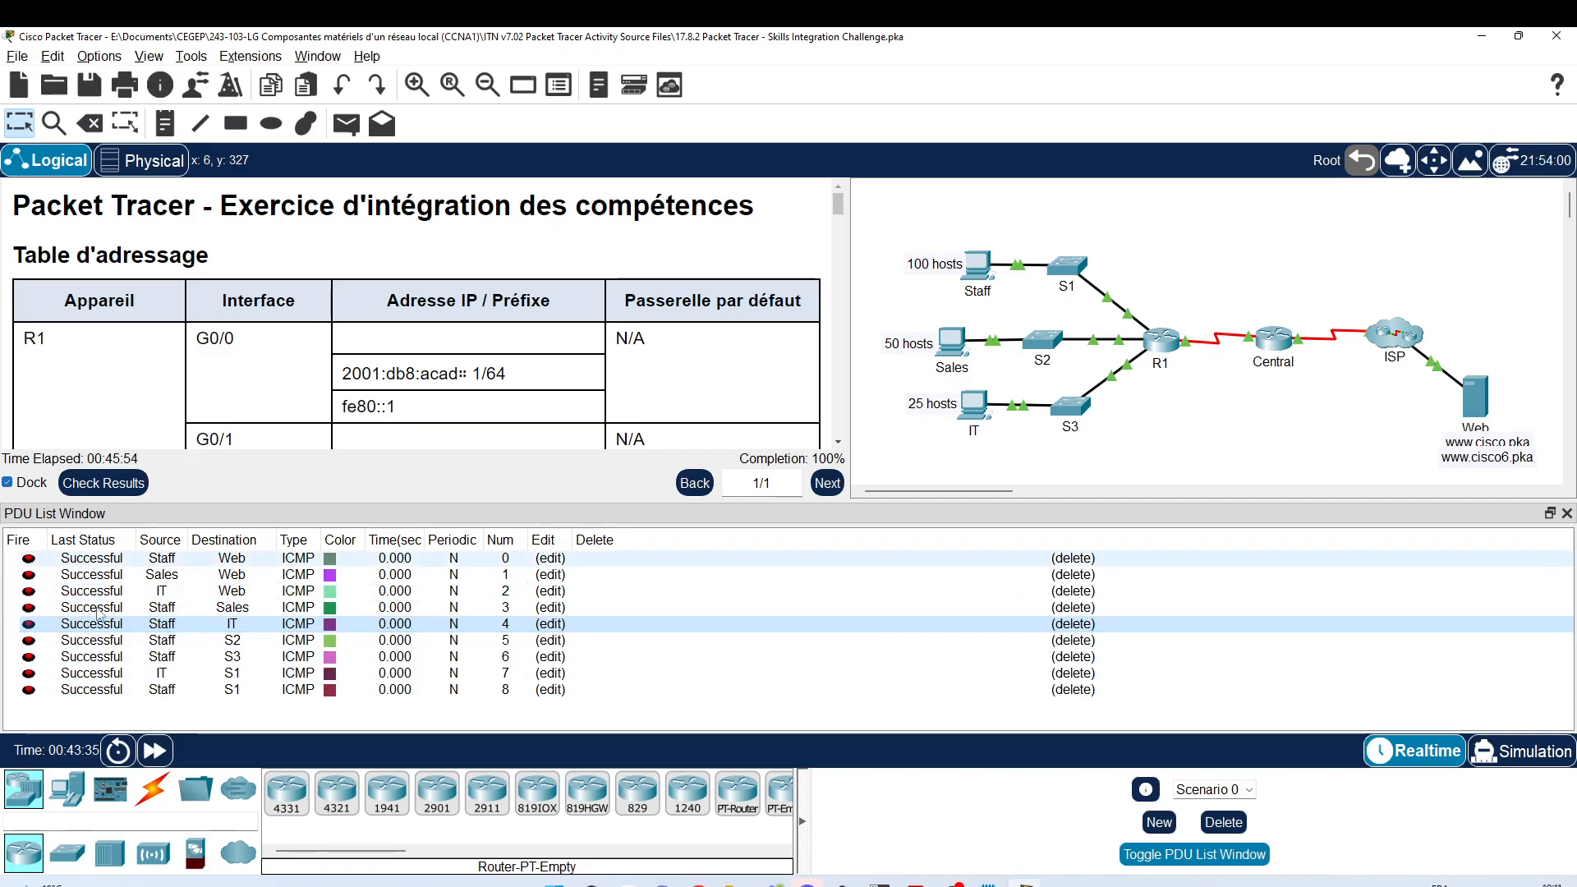
click(1181, 859)
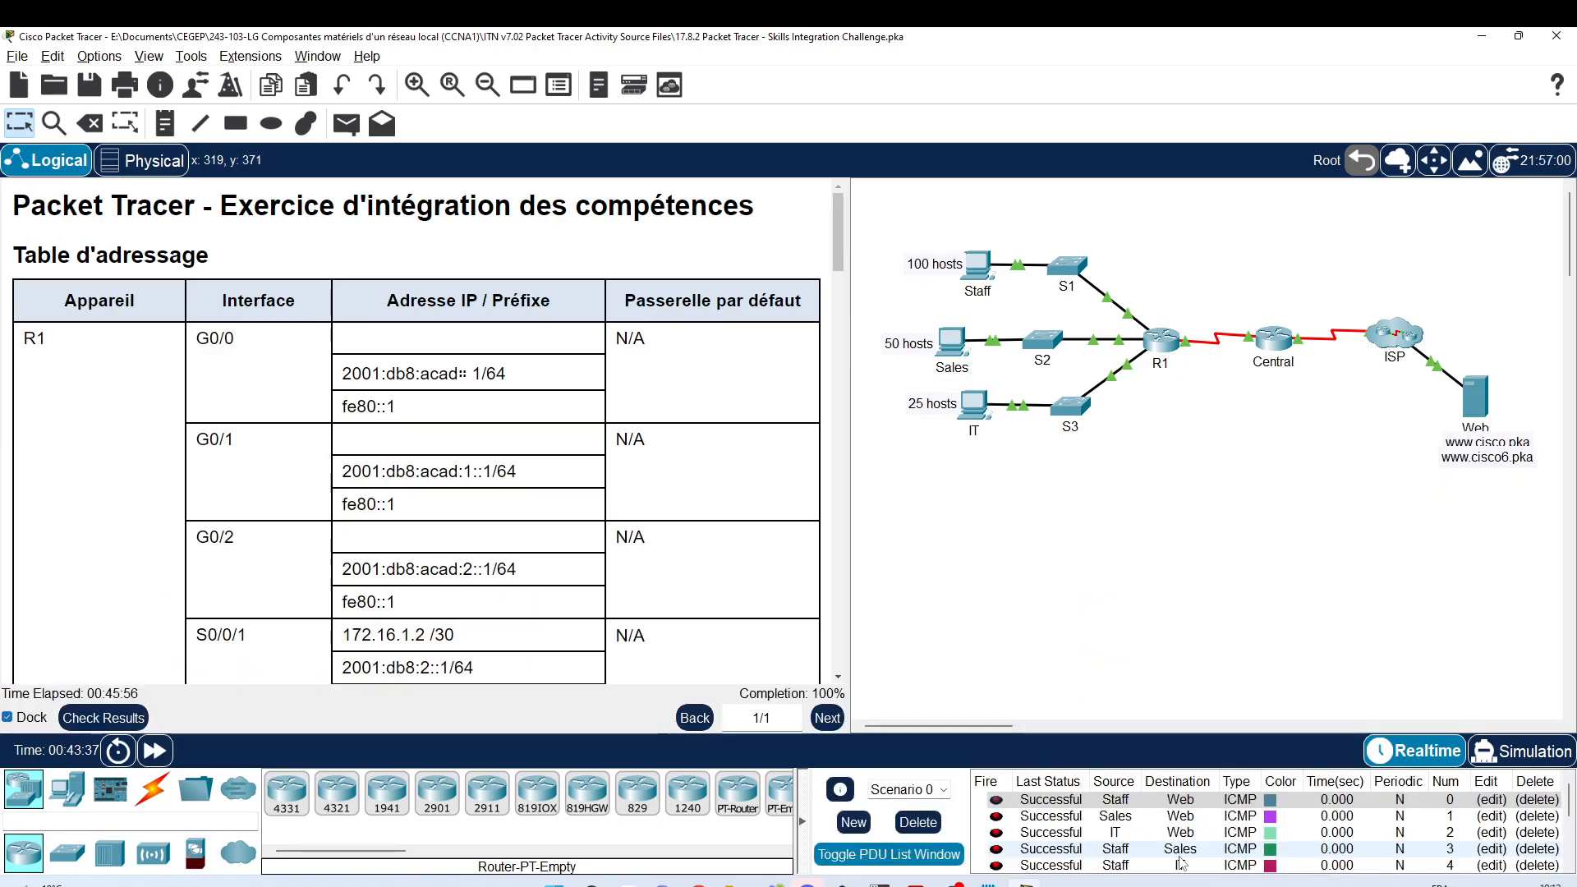
click(983, 271)
drag(921, 174, 1306, 175)
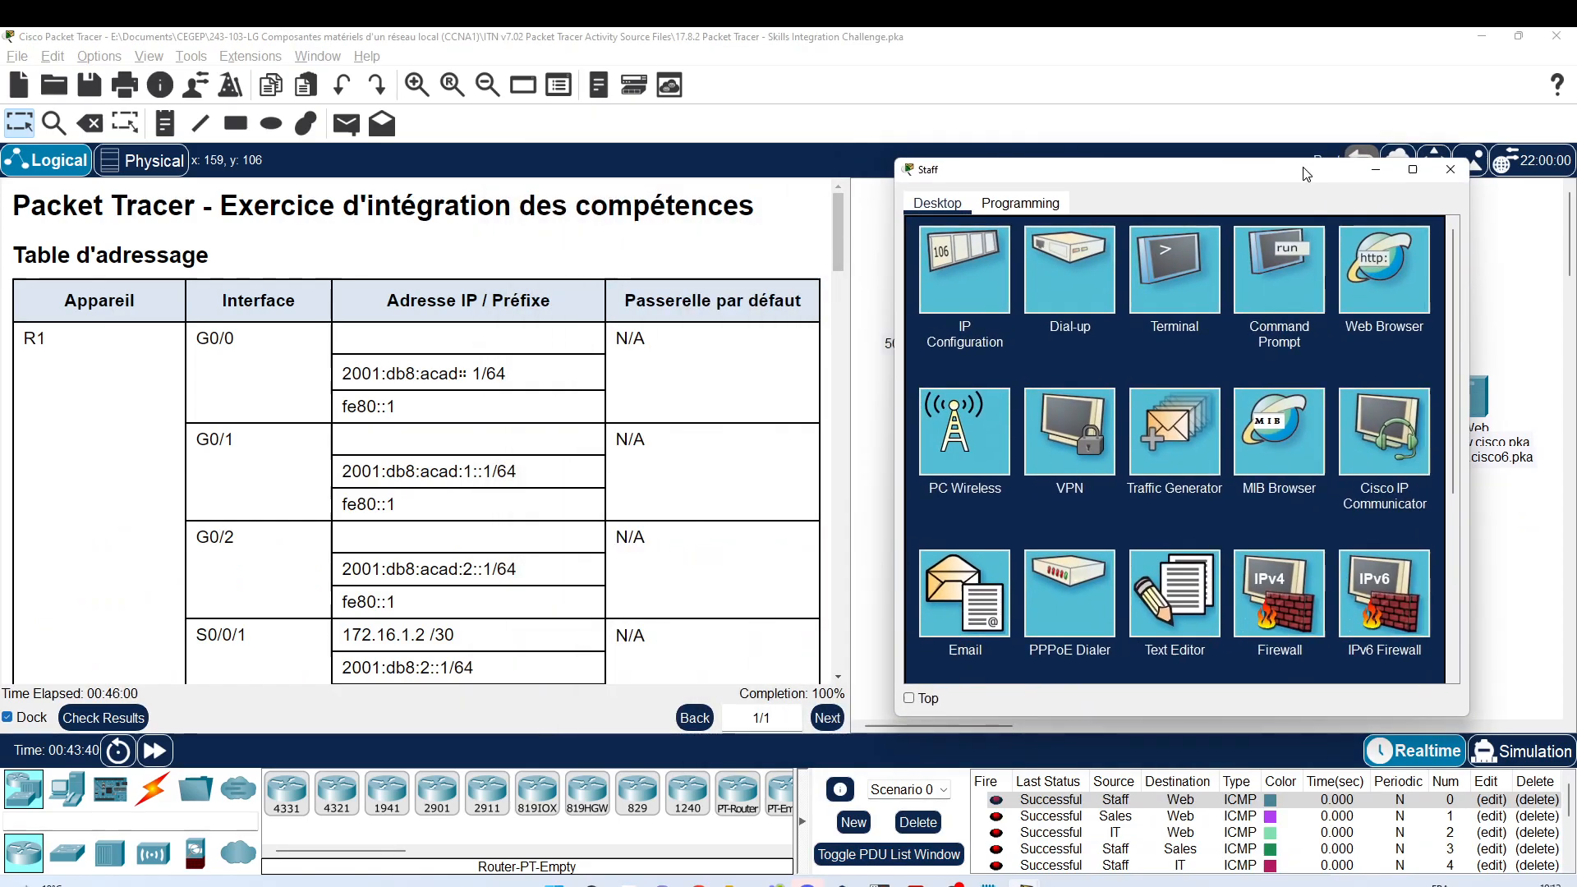
Step: Open the Staff PC's Command Prompt and arrange it beside the IPv6 addressing table
click(1292, 263)
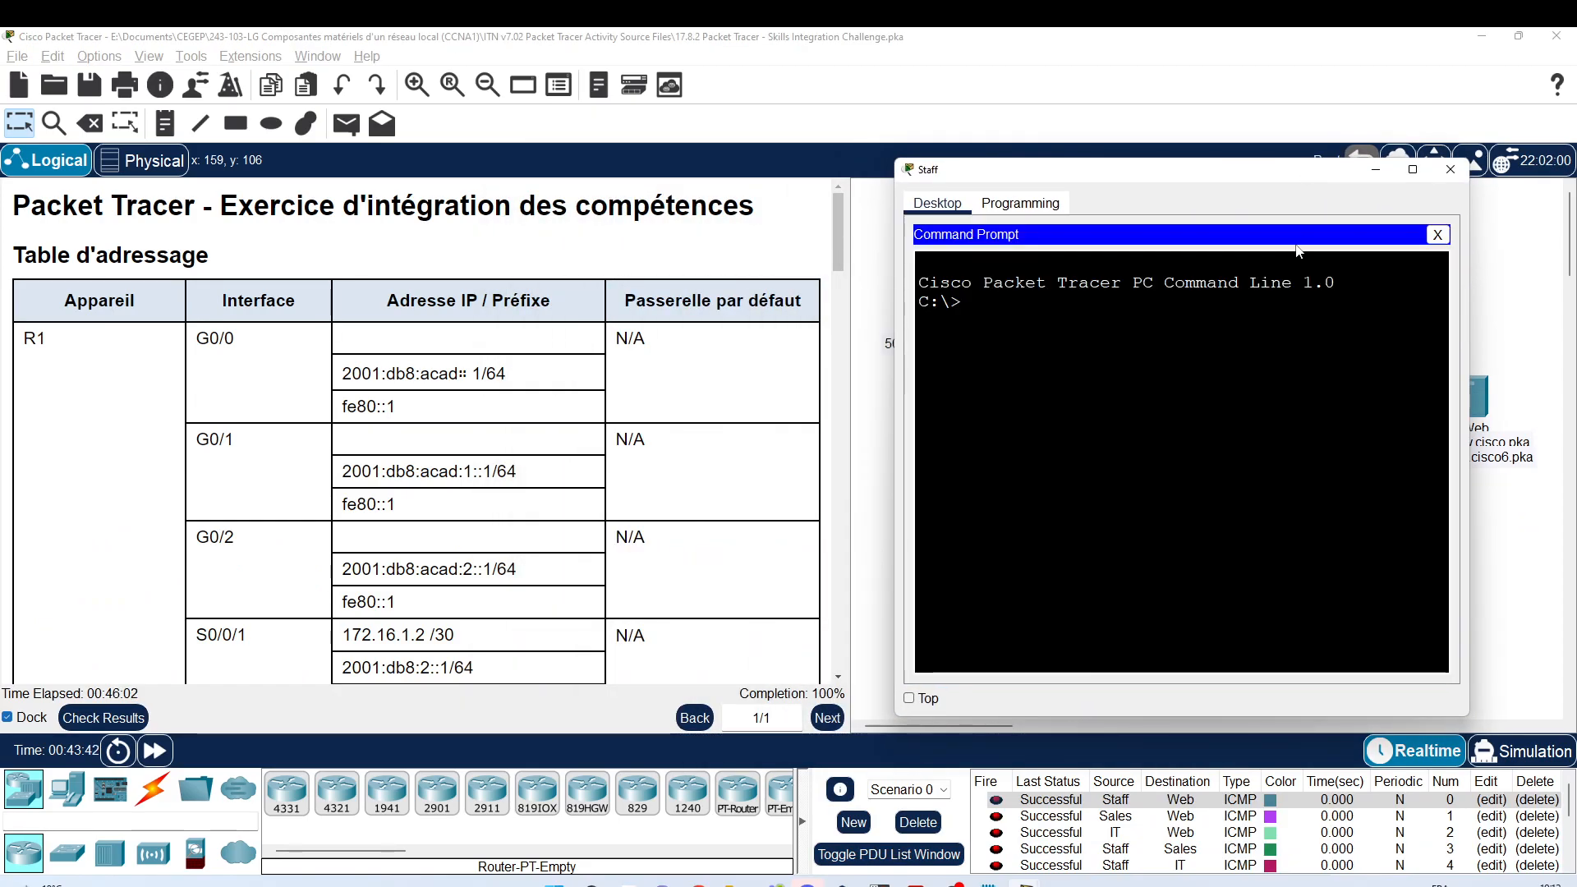
drag(1156, 181, 1244, 191)
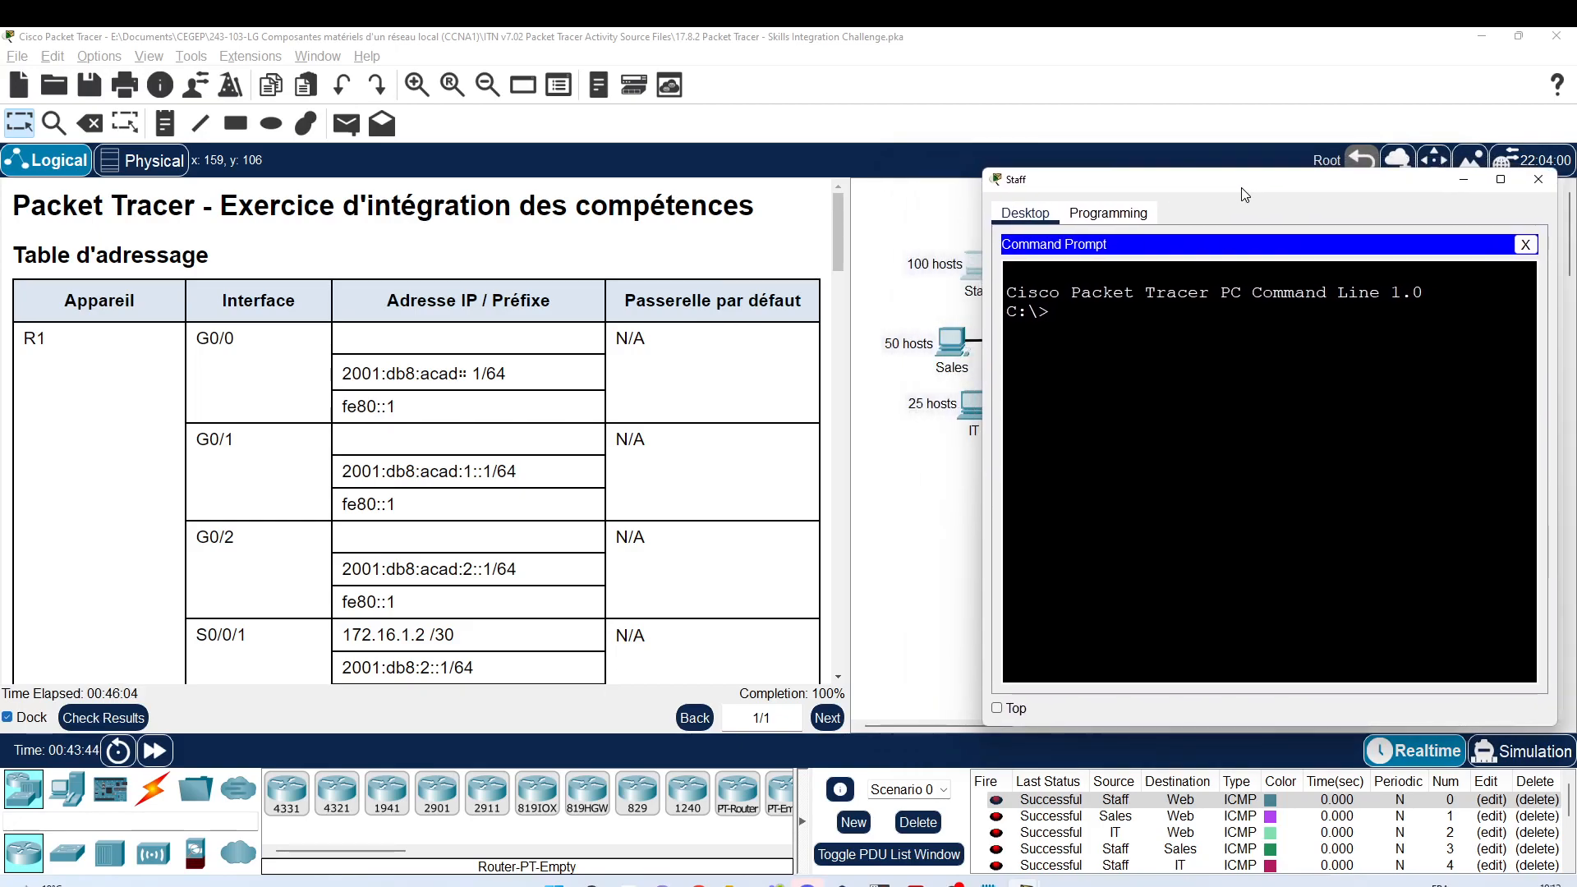
drag(979, 272, 838, 274)
scroll(398, 466, down, 9)
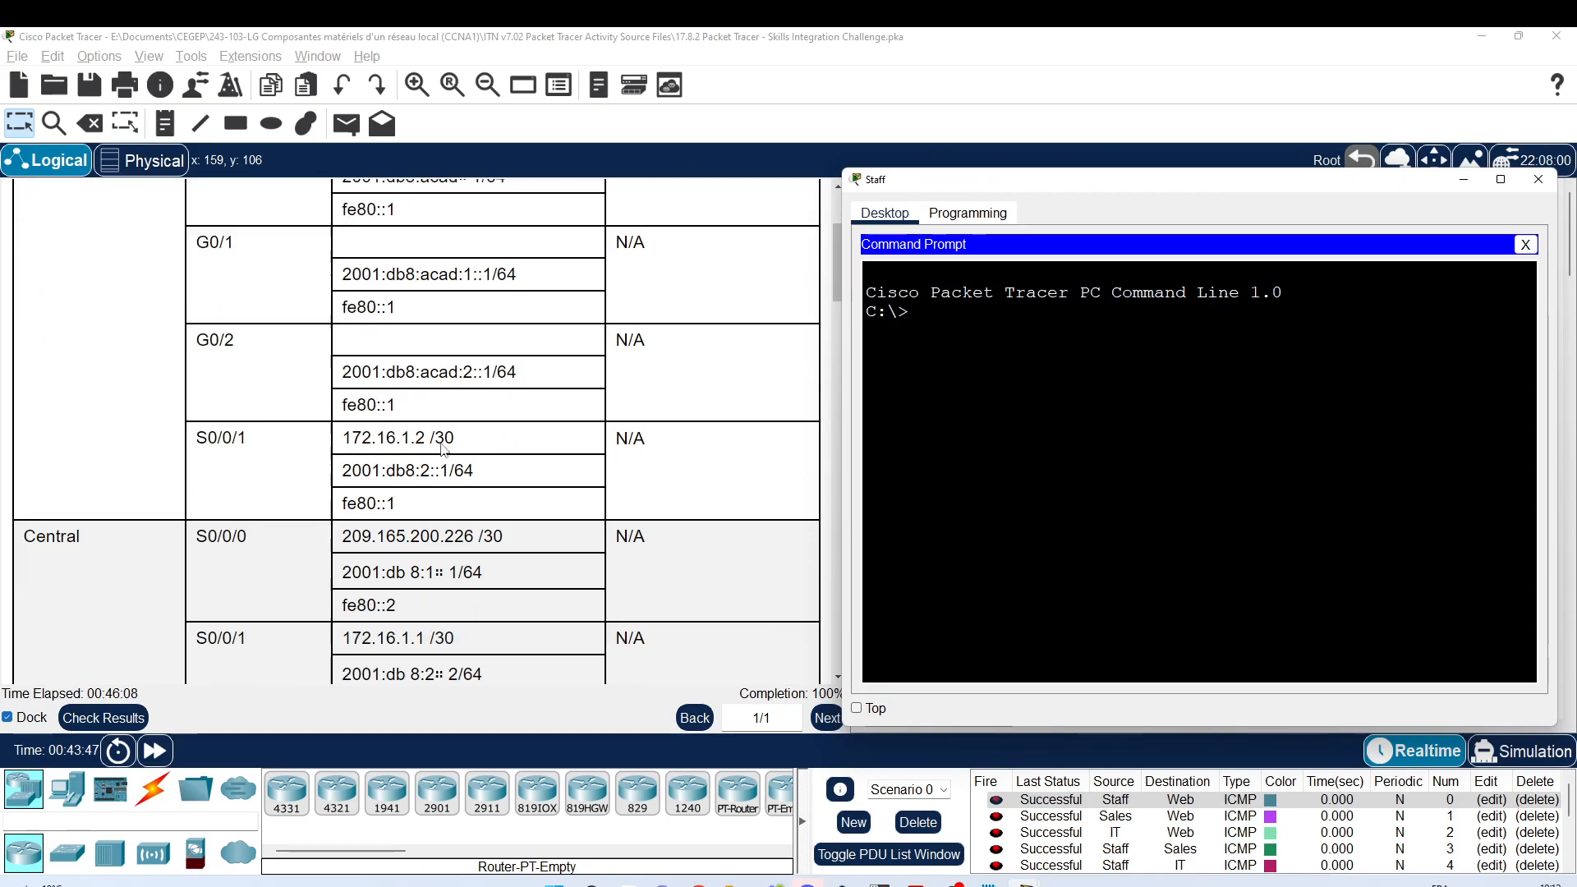
drag(835, 311, 838, 667)
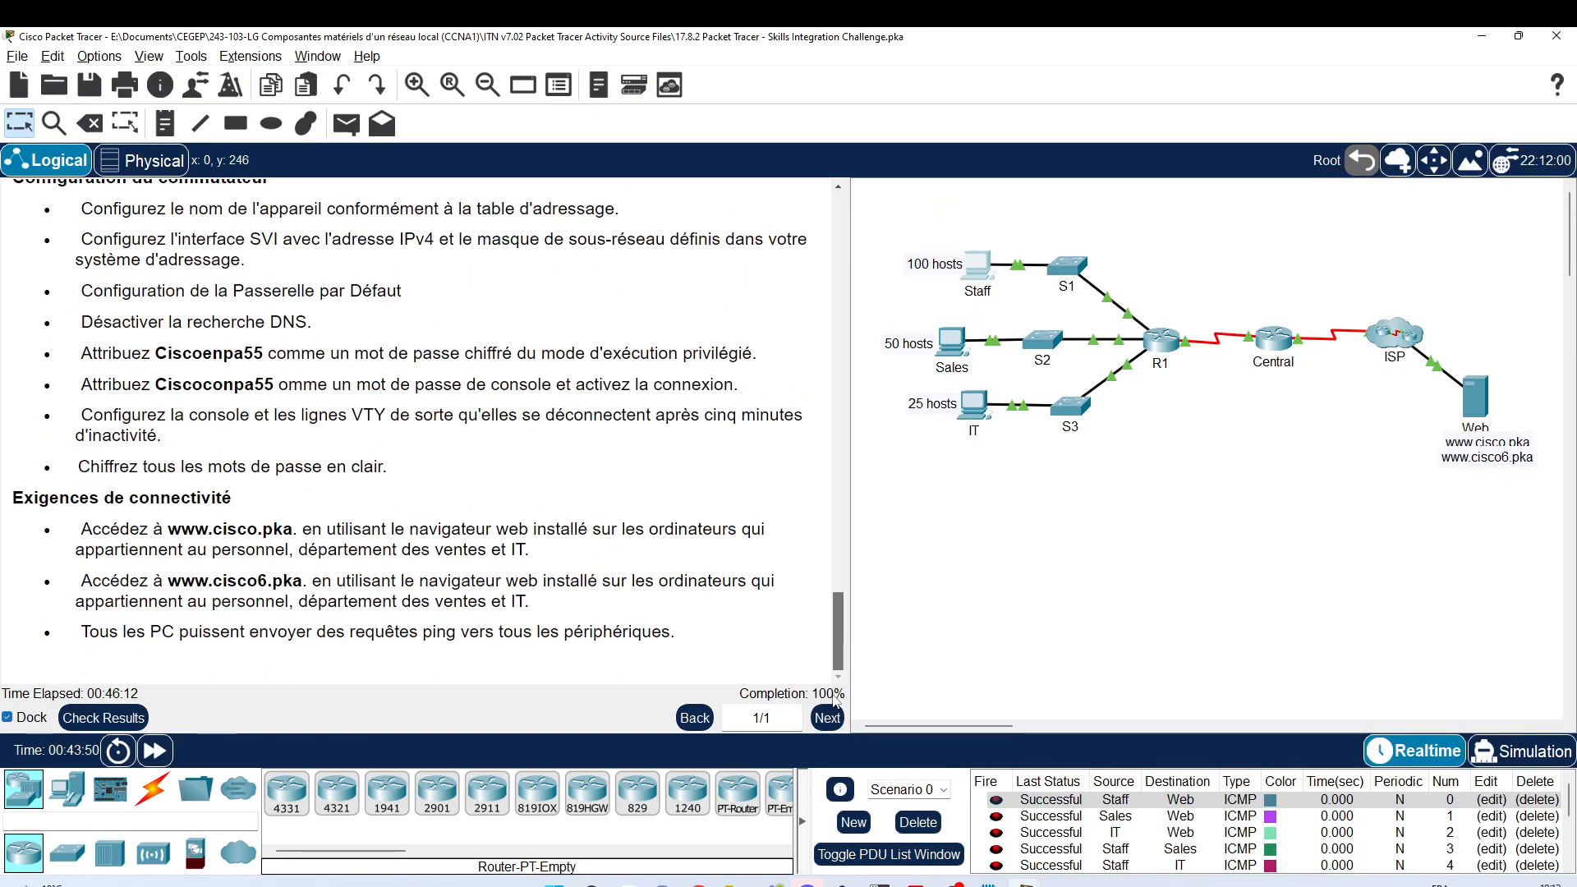
click(985, 269)
scroll(666, 410, up, 20)
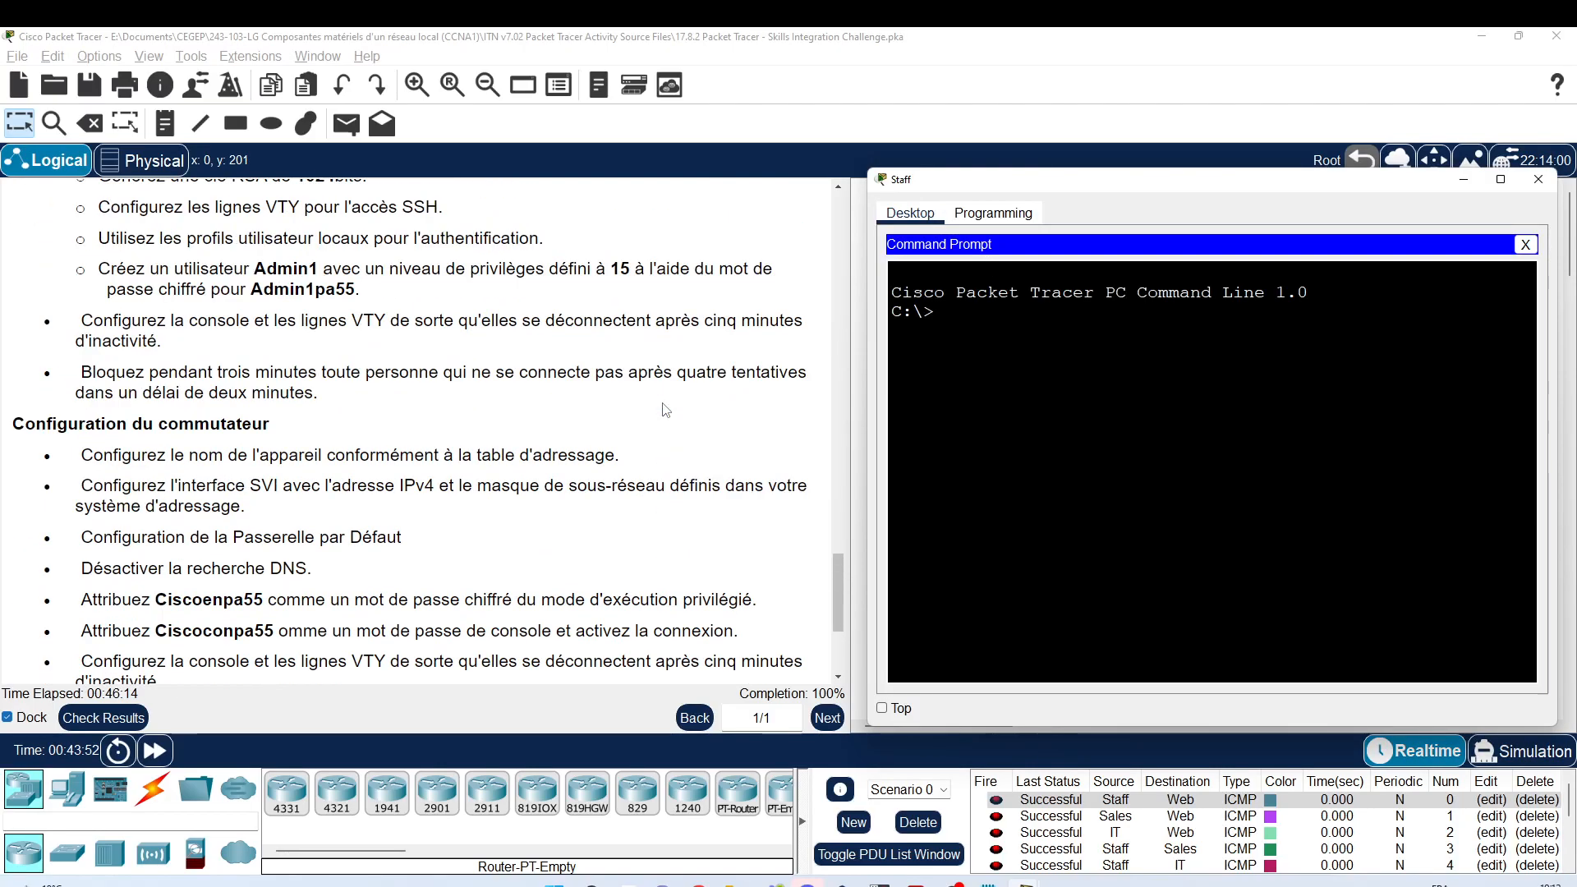
scroll(666, 409, up, 8)
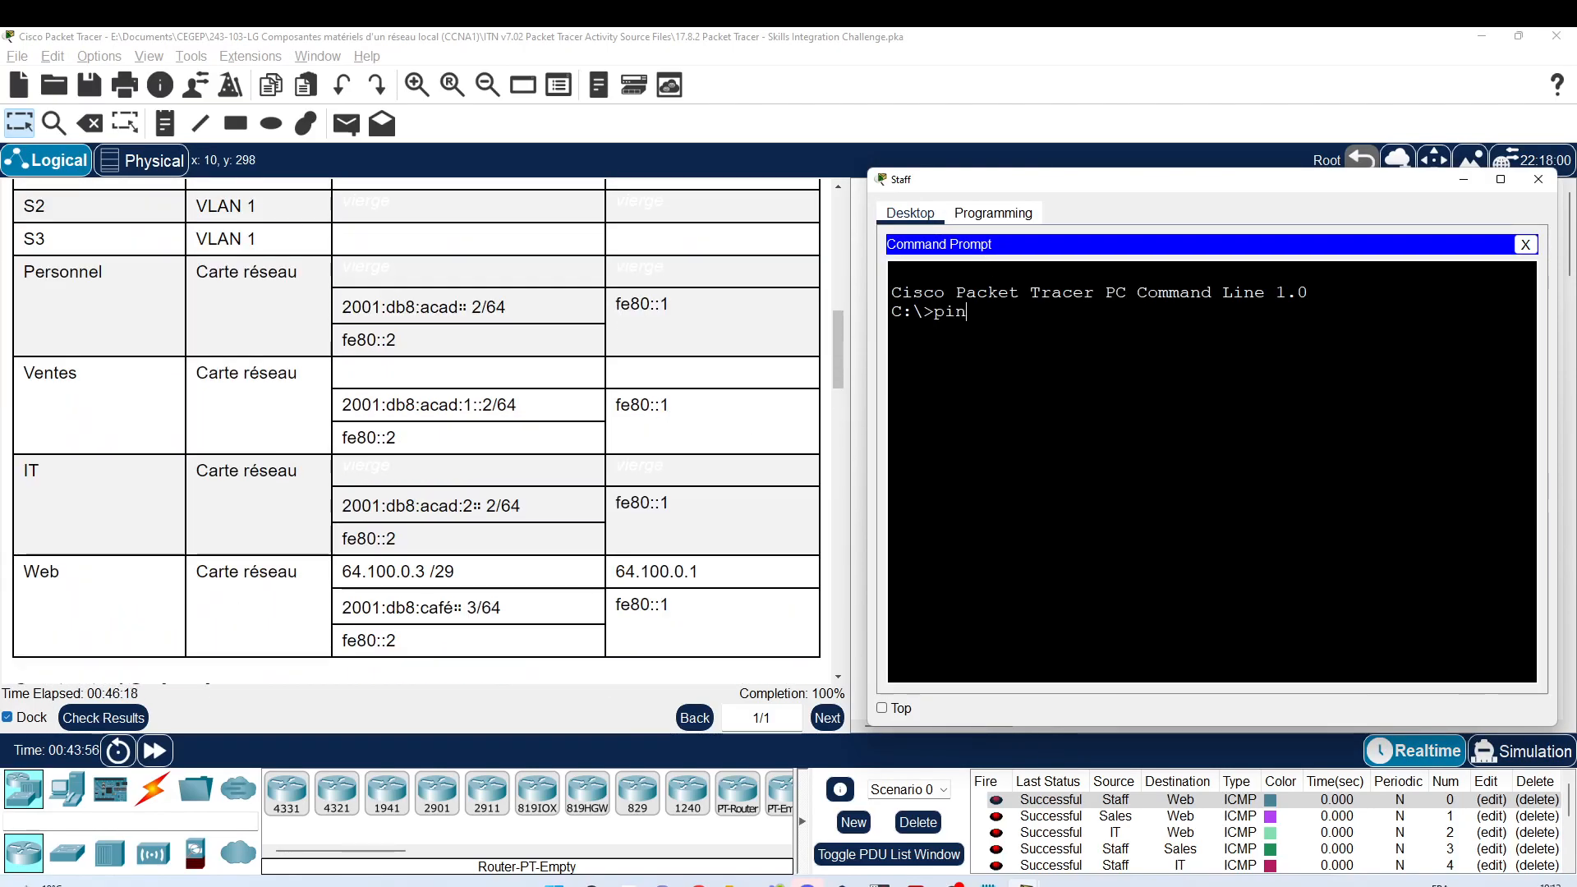
Step: From Staff, ping 2001:db8:acad::1, 2001:db8:acad:1::1 and 2001:db8:acad:1::2
text(g 2001)
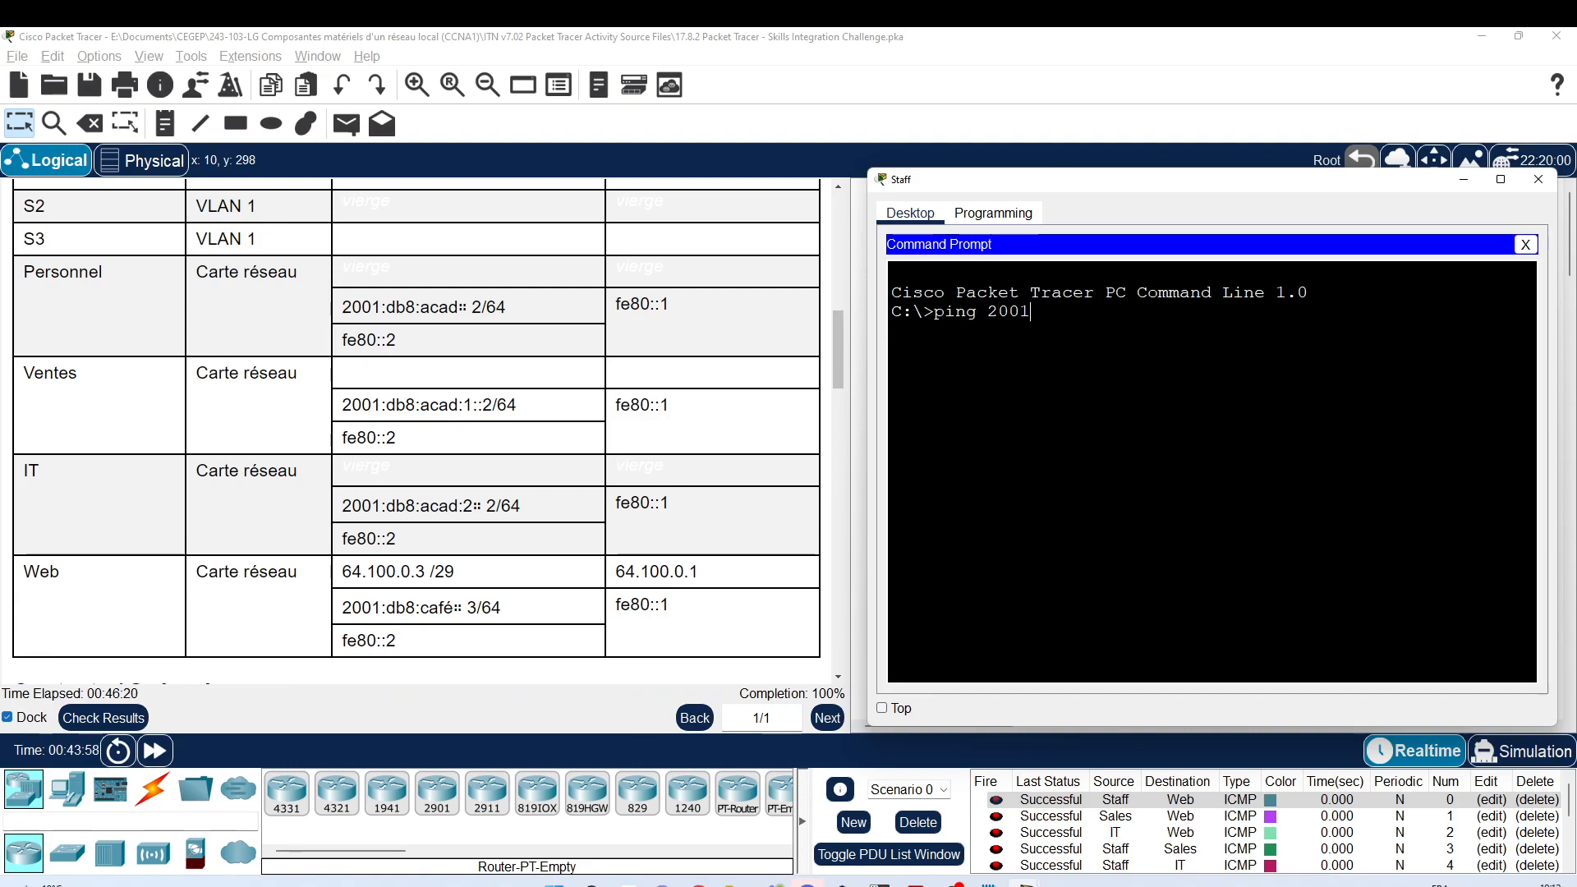
text(:db8:)
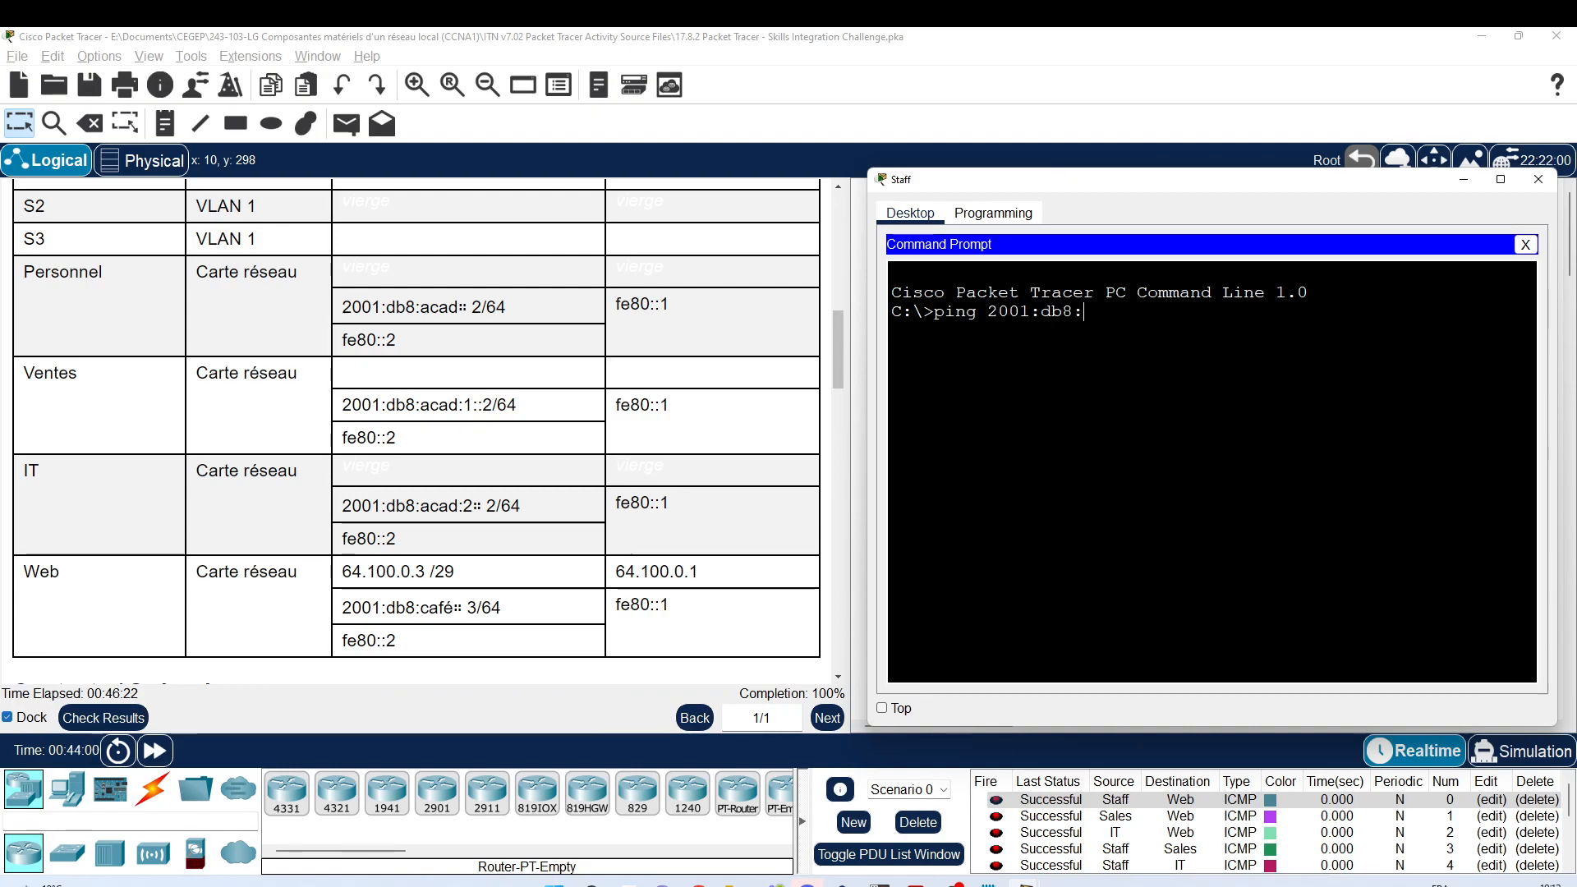
text(acad:)
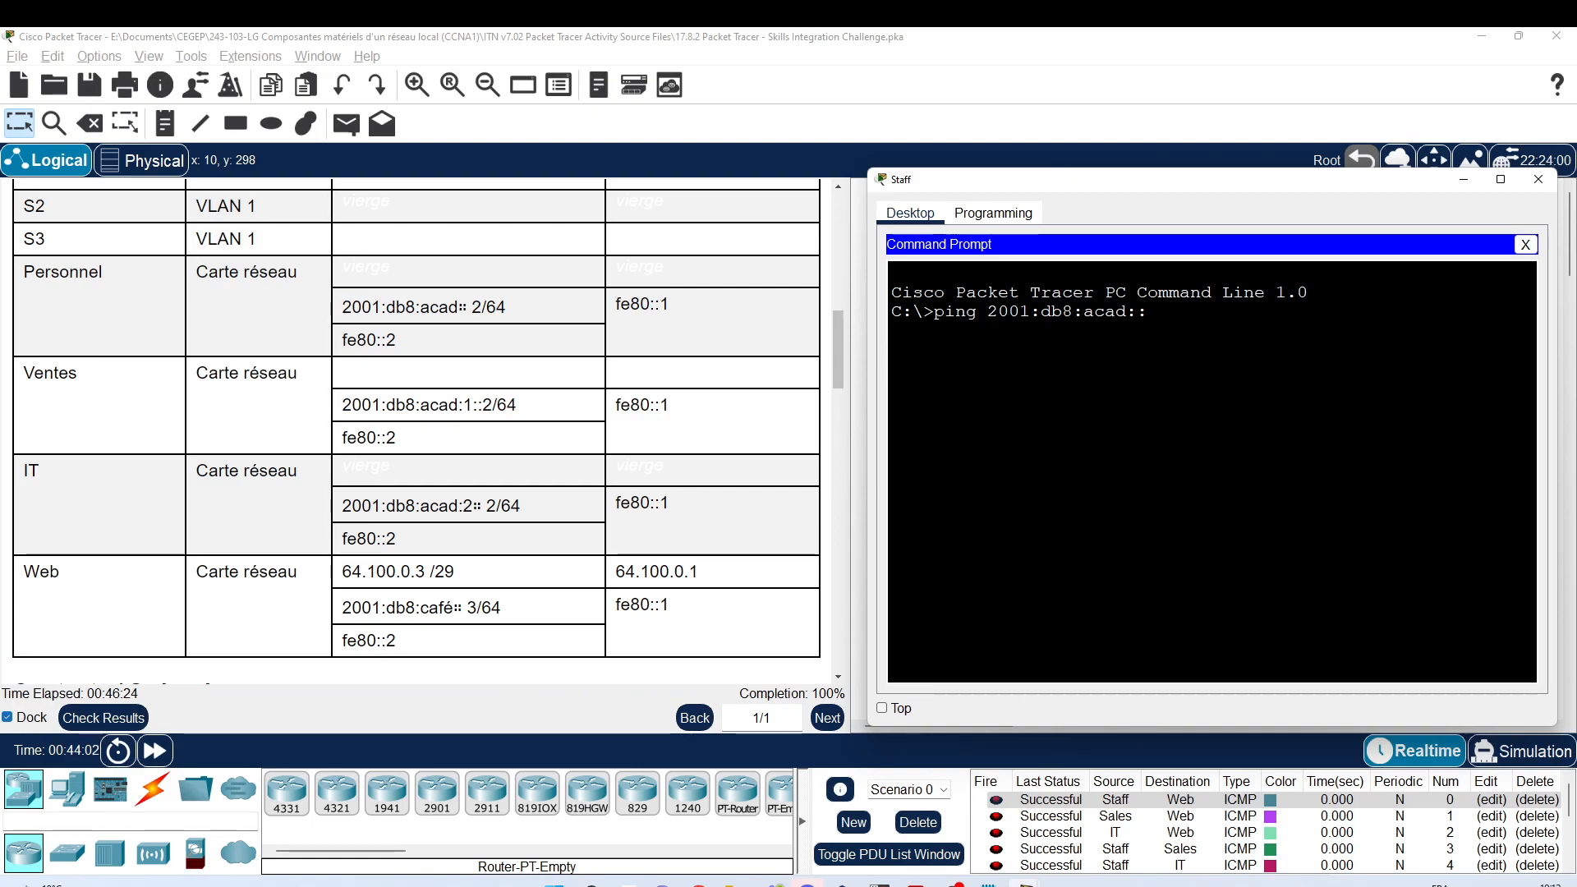
text(:1)
key(Return)
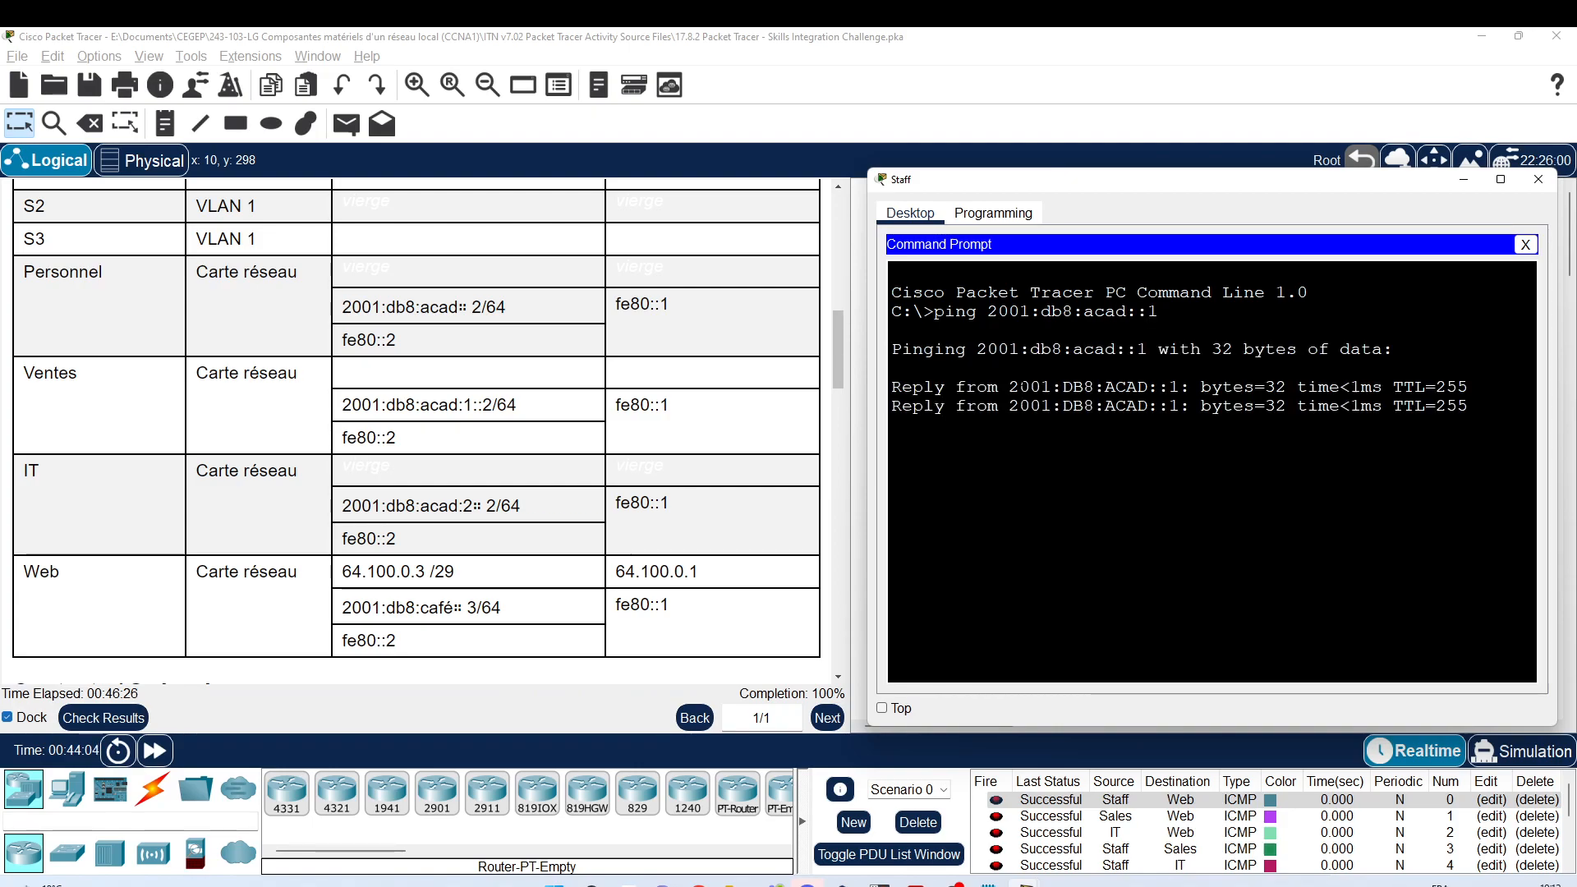
key(ctrl+c)
key(Up)
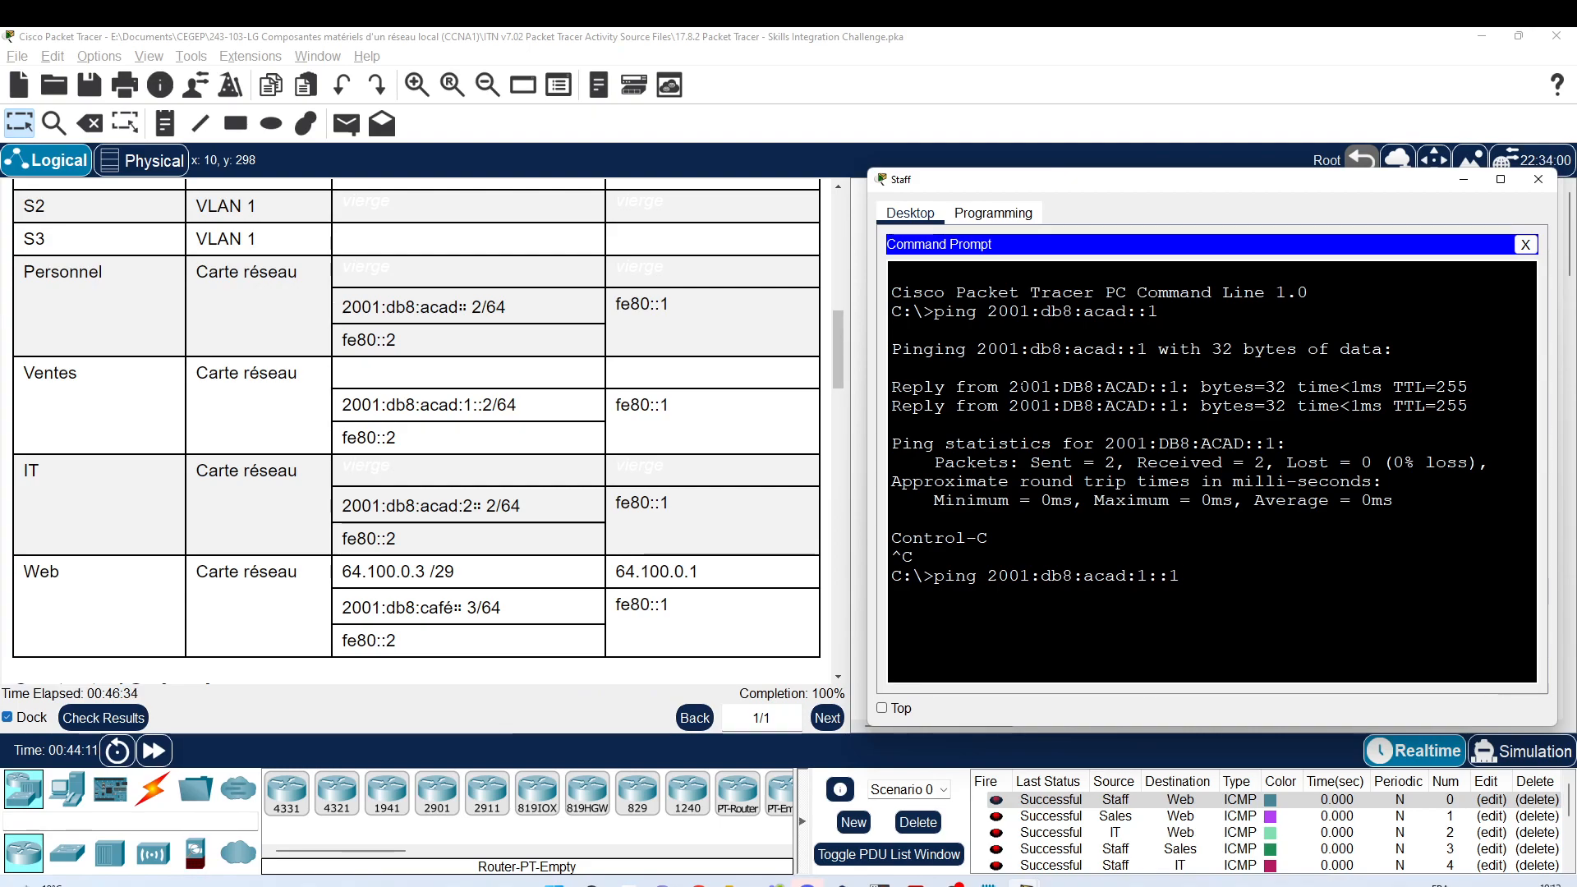
key(Return)
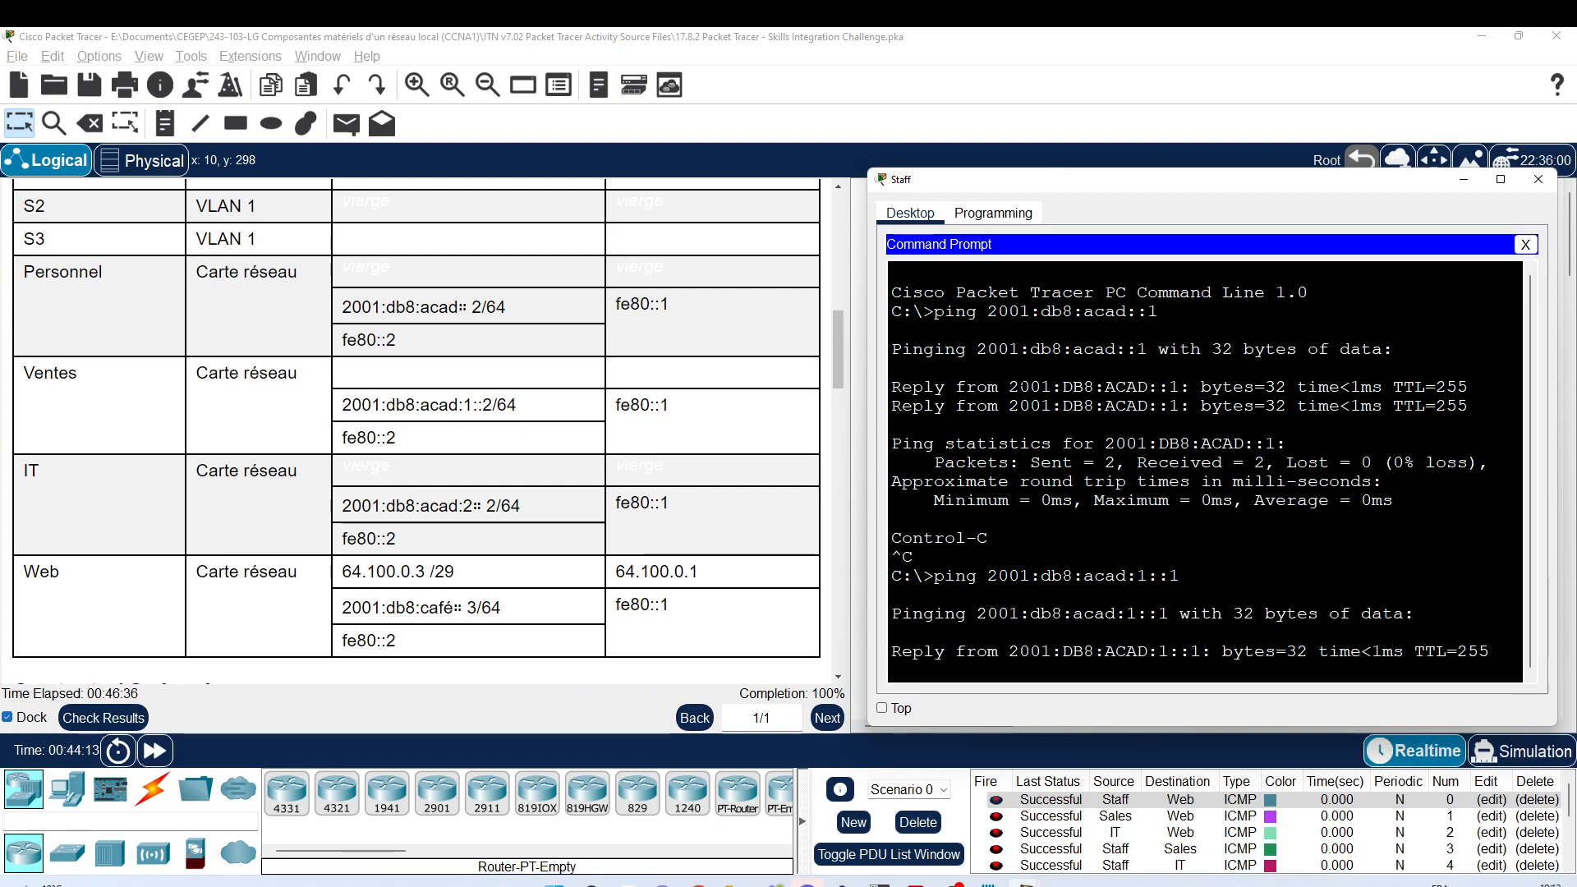
key(ctrl+c)
key(Up)
key(BackSpace)
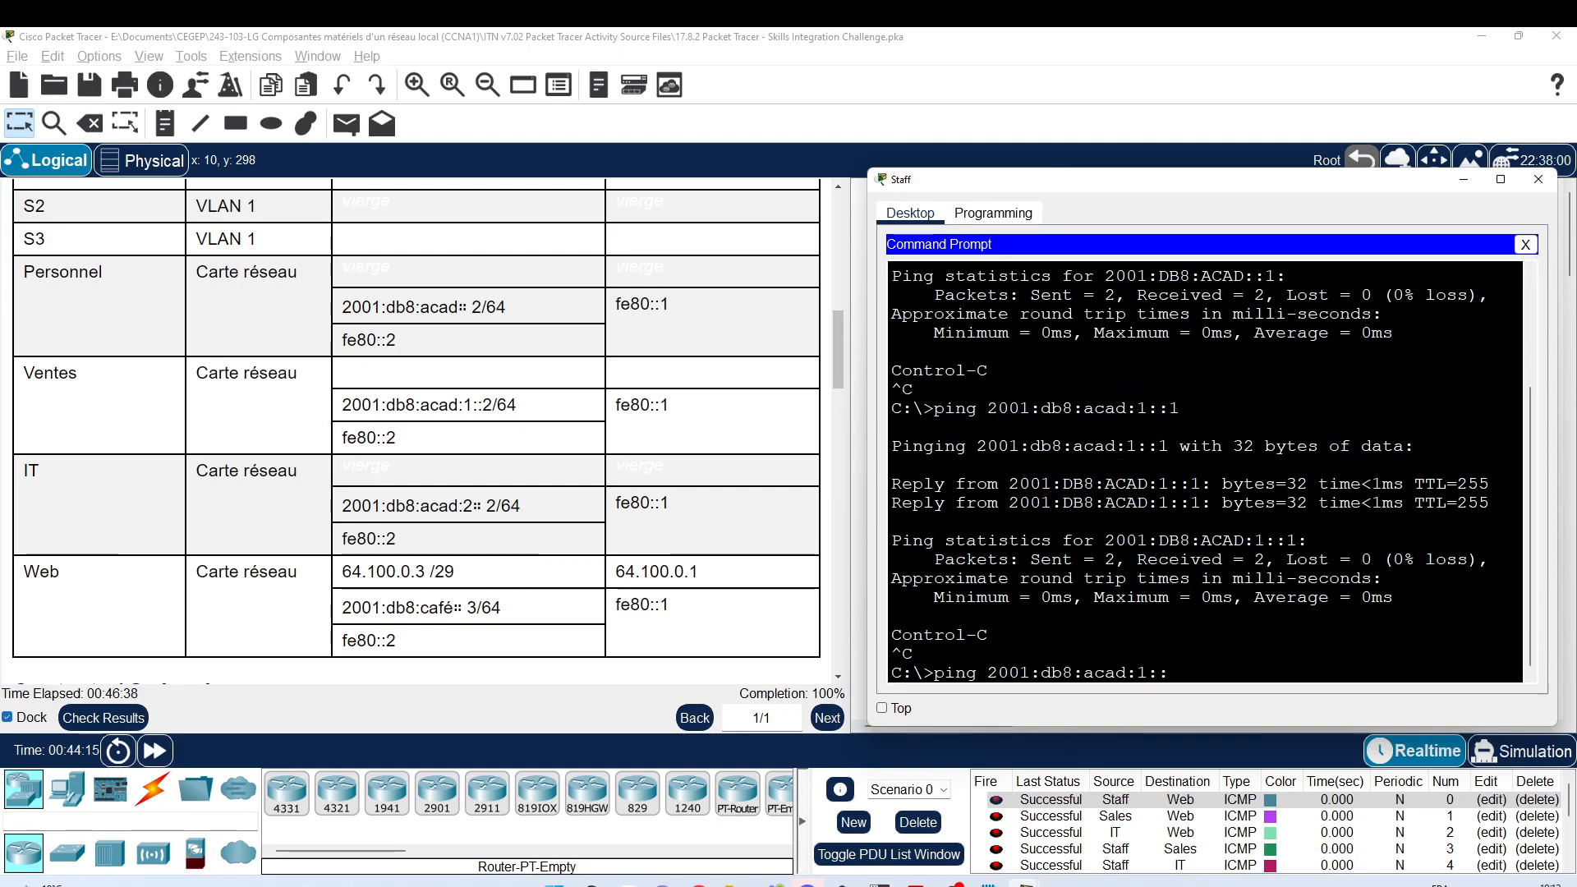
text(2)
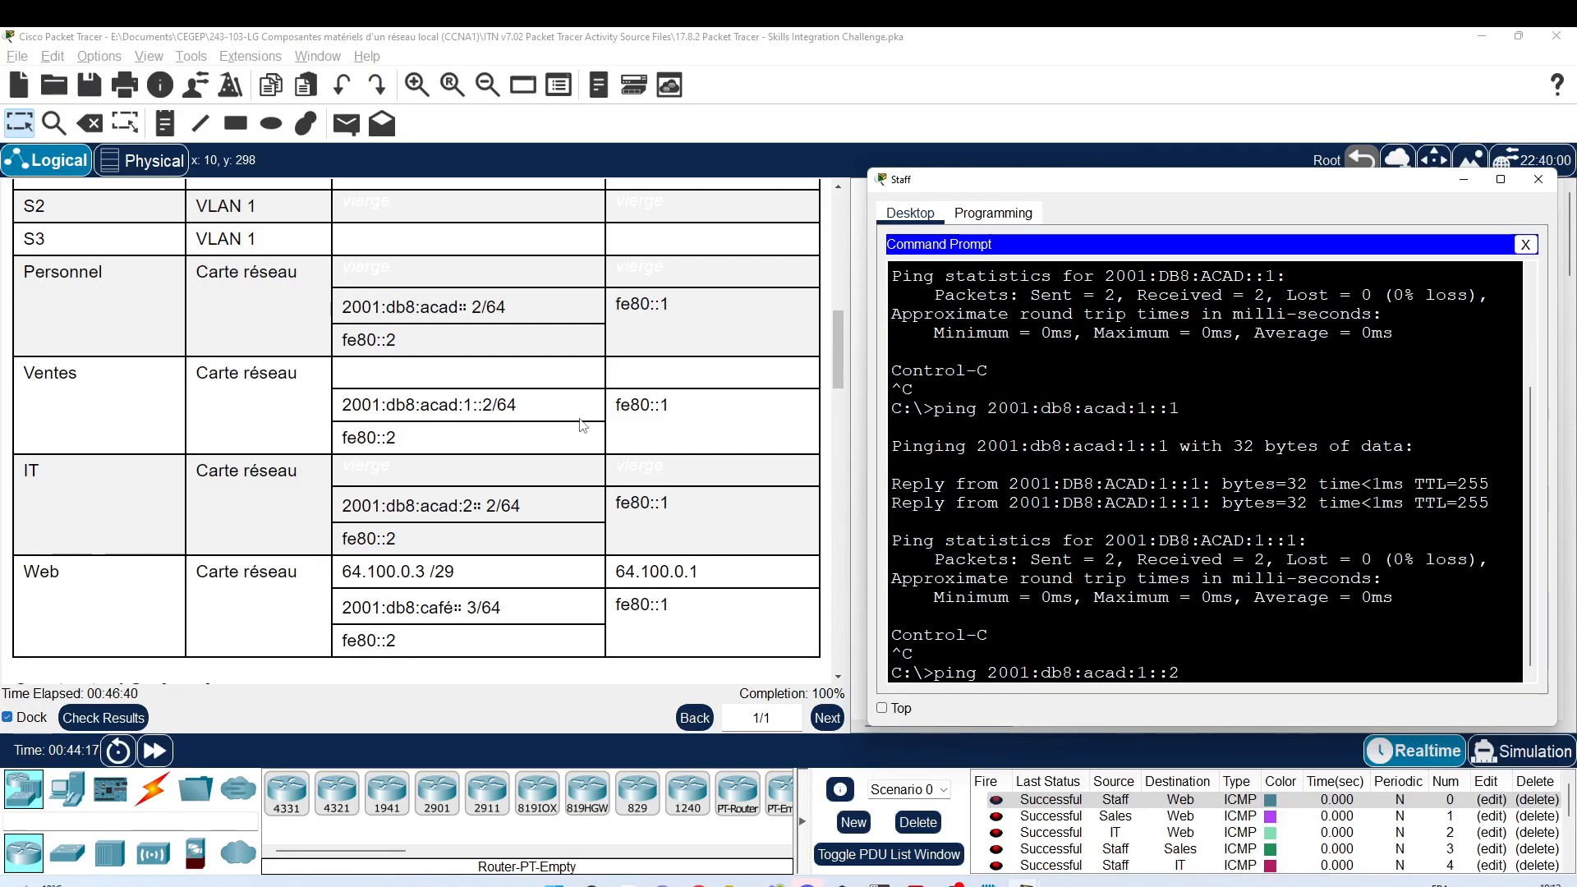
key(Return)
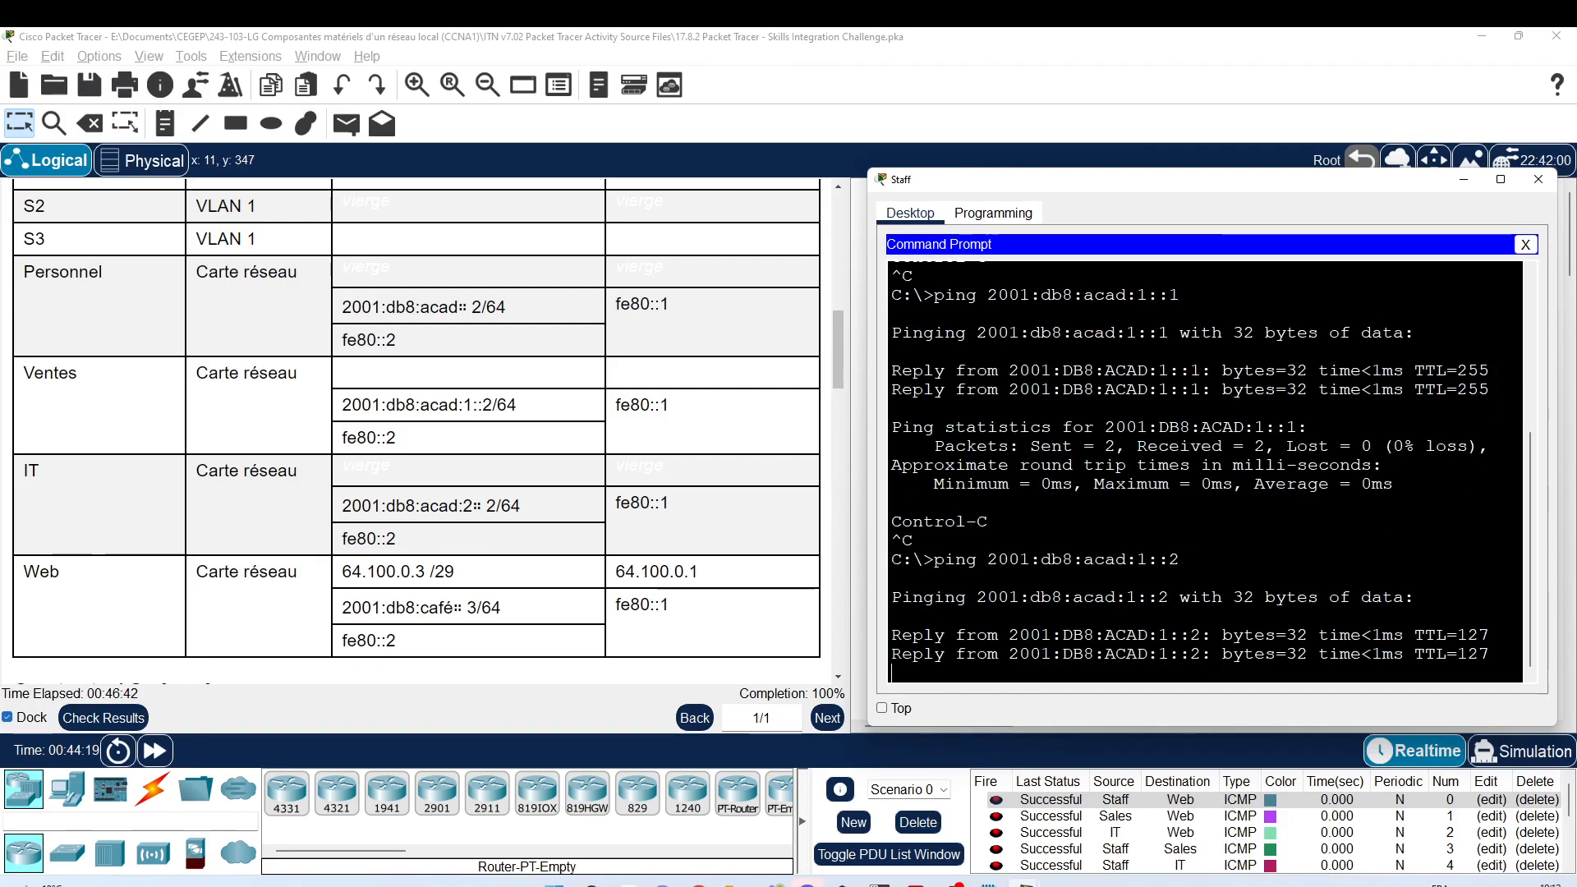
key(ctrl+c)
Step: Ping the IT PC at 2001:db8:acad:2::2 and the Web server at 2001:db8:cafe::3
key(Up)
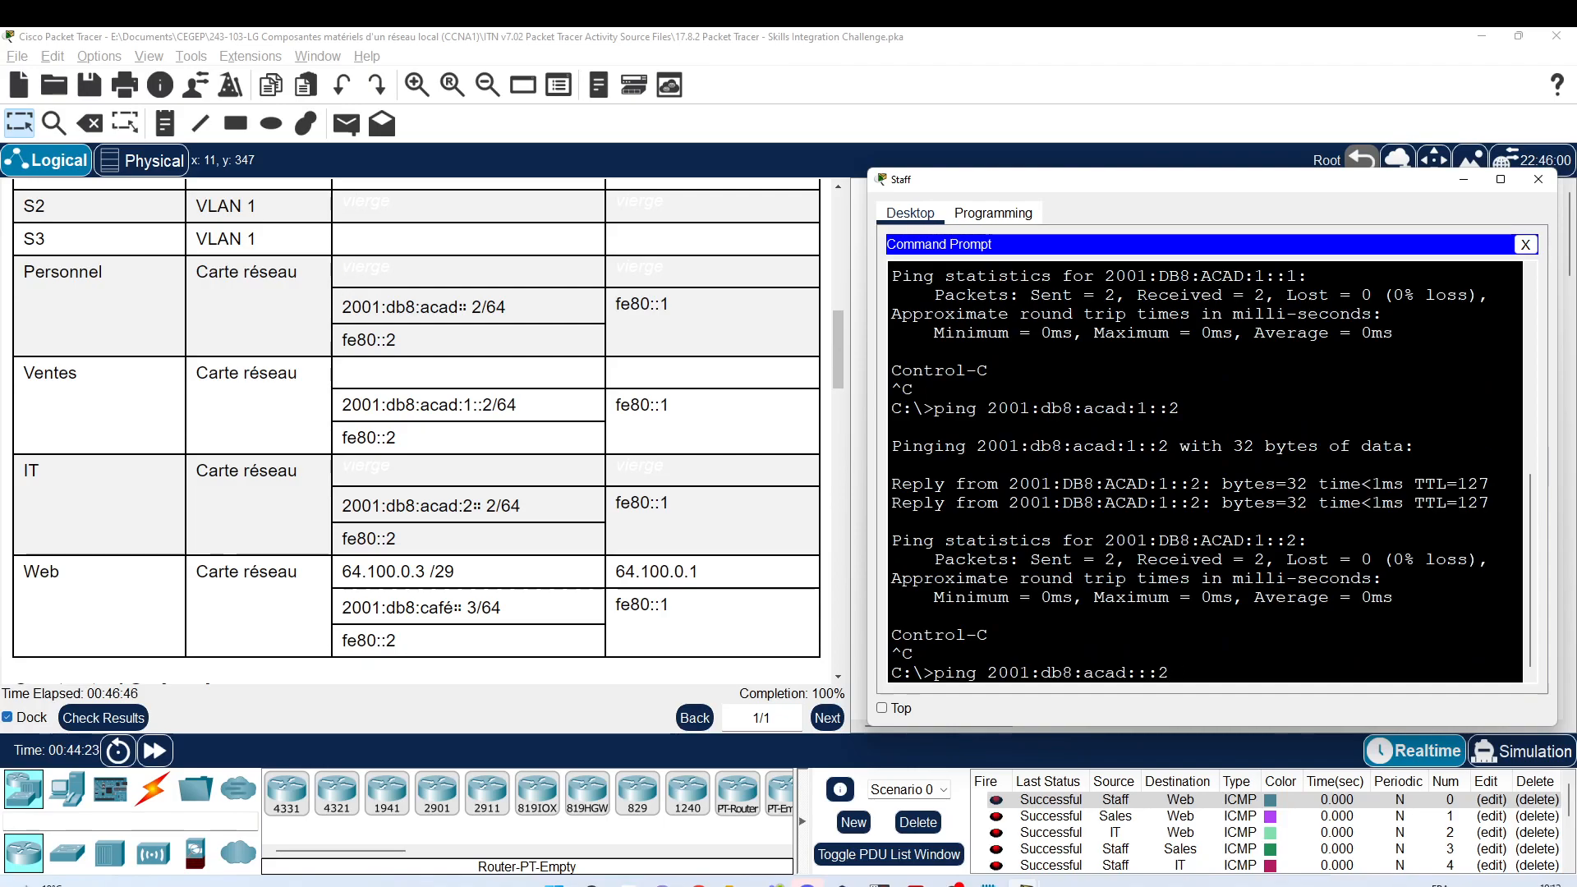
key(BackSpace)
text(2)
key(Return)
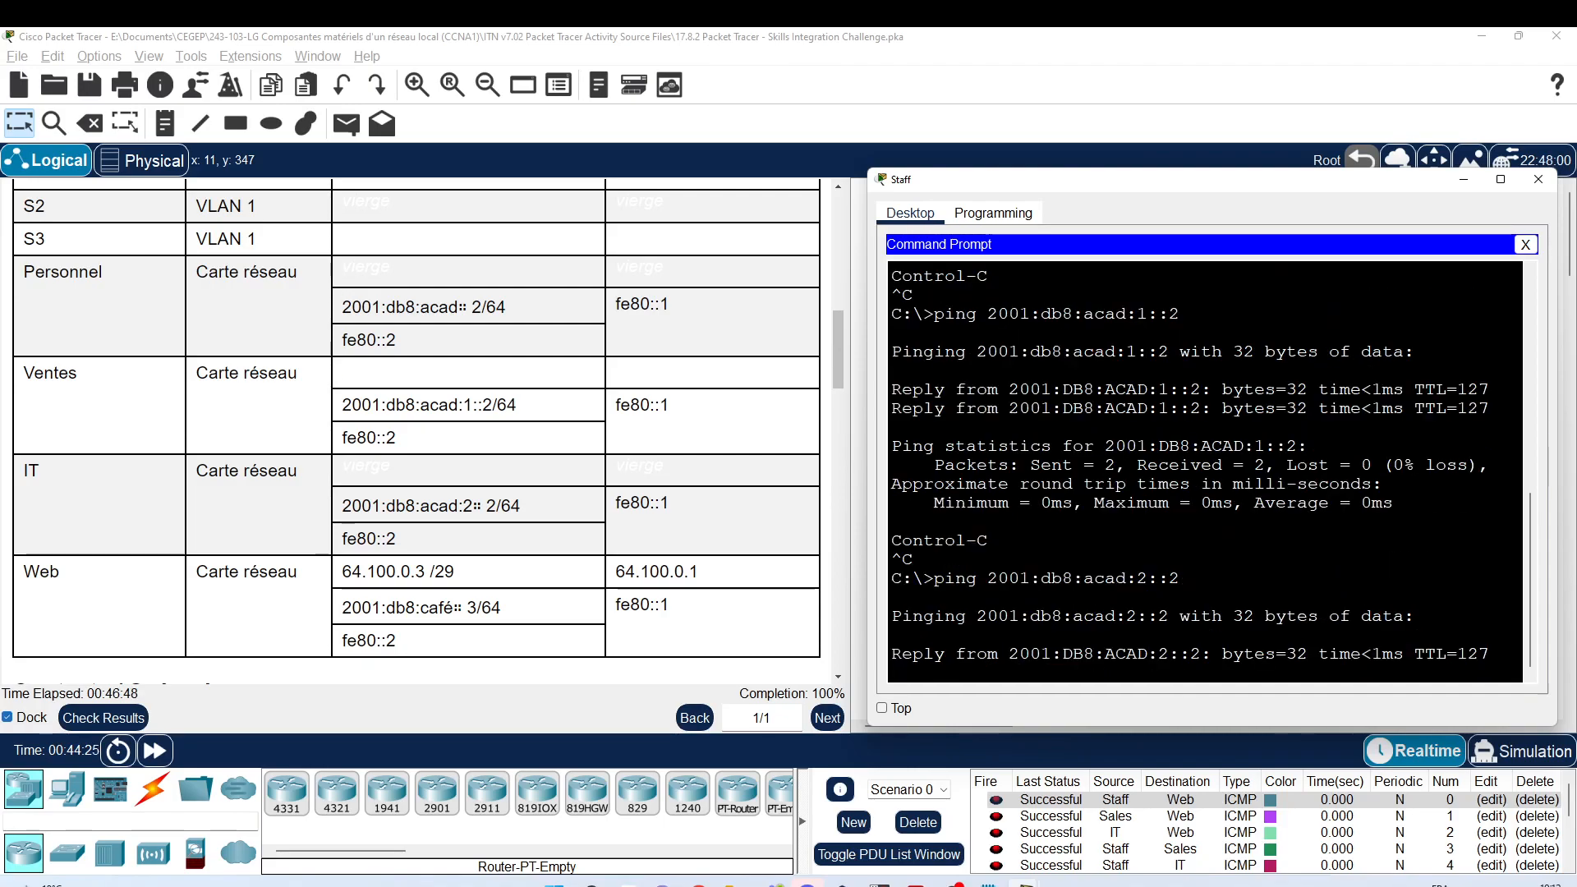
key(ctrl+c)
key(Up)
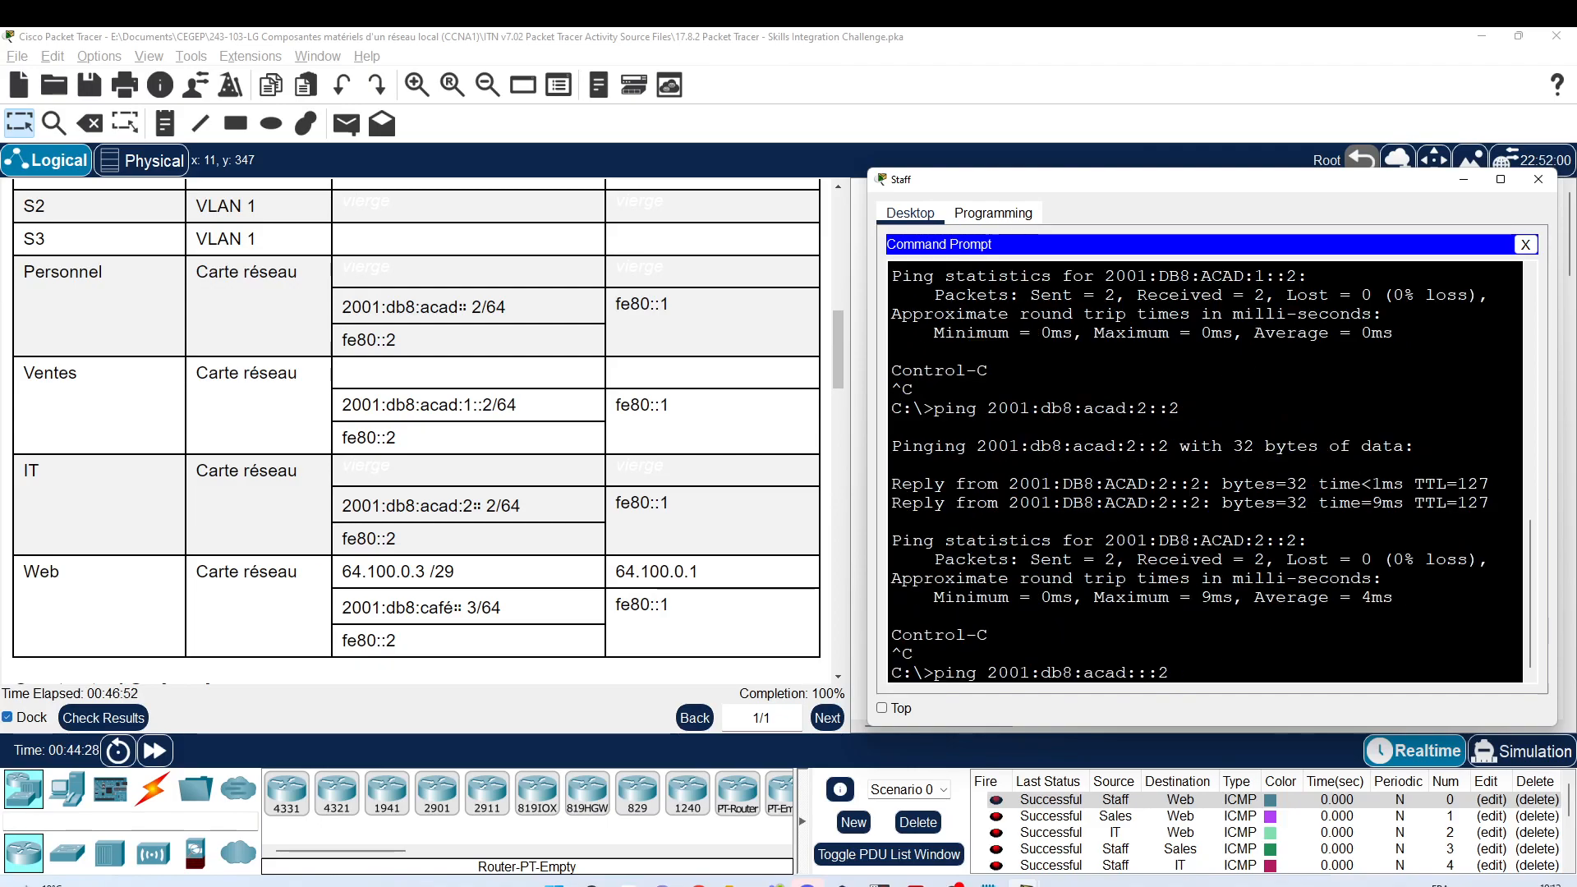
key(BackSpace)
text(cafe)
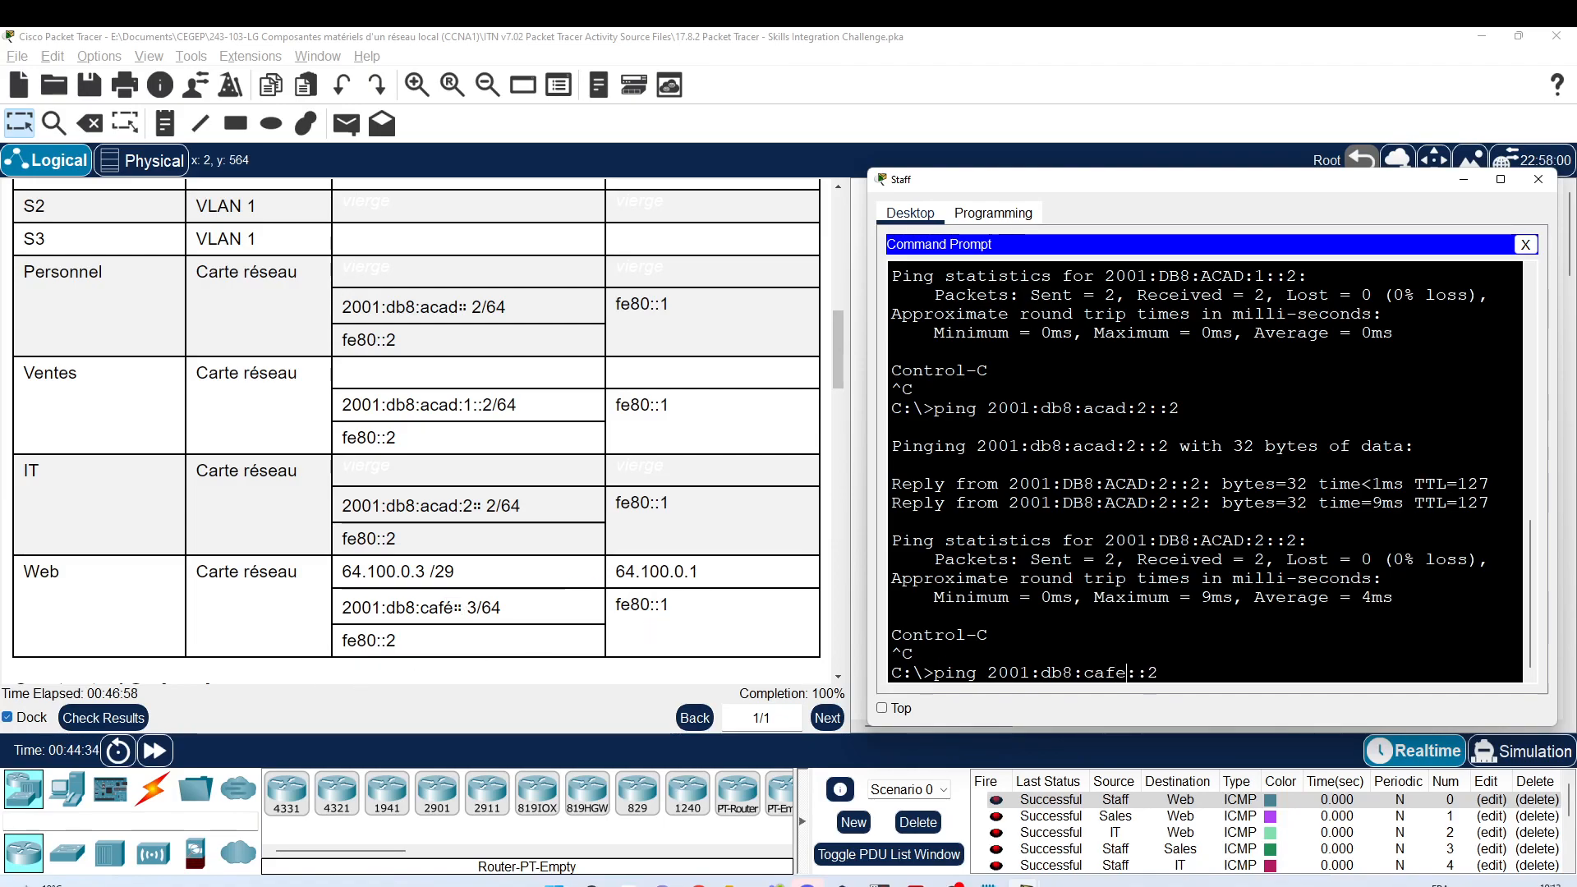
key(Right)
key(Right)
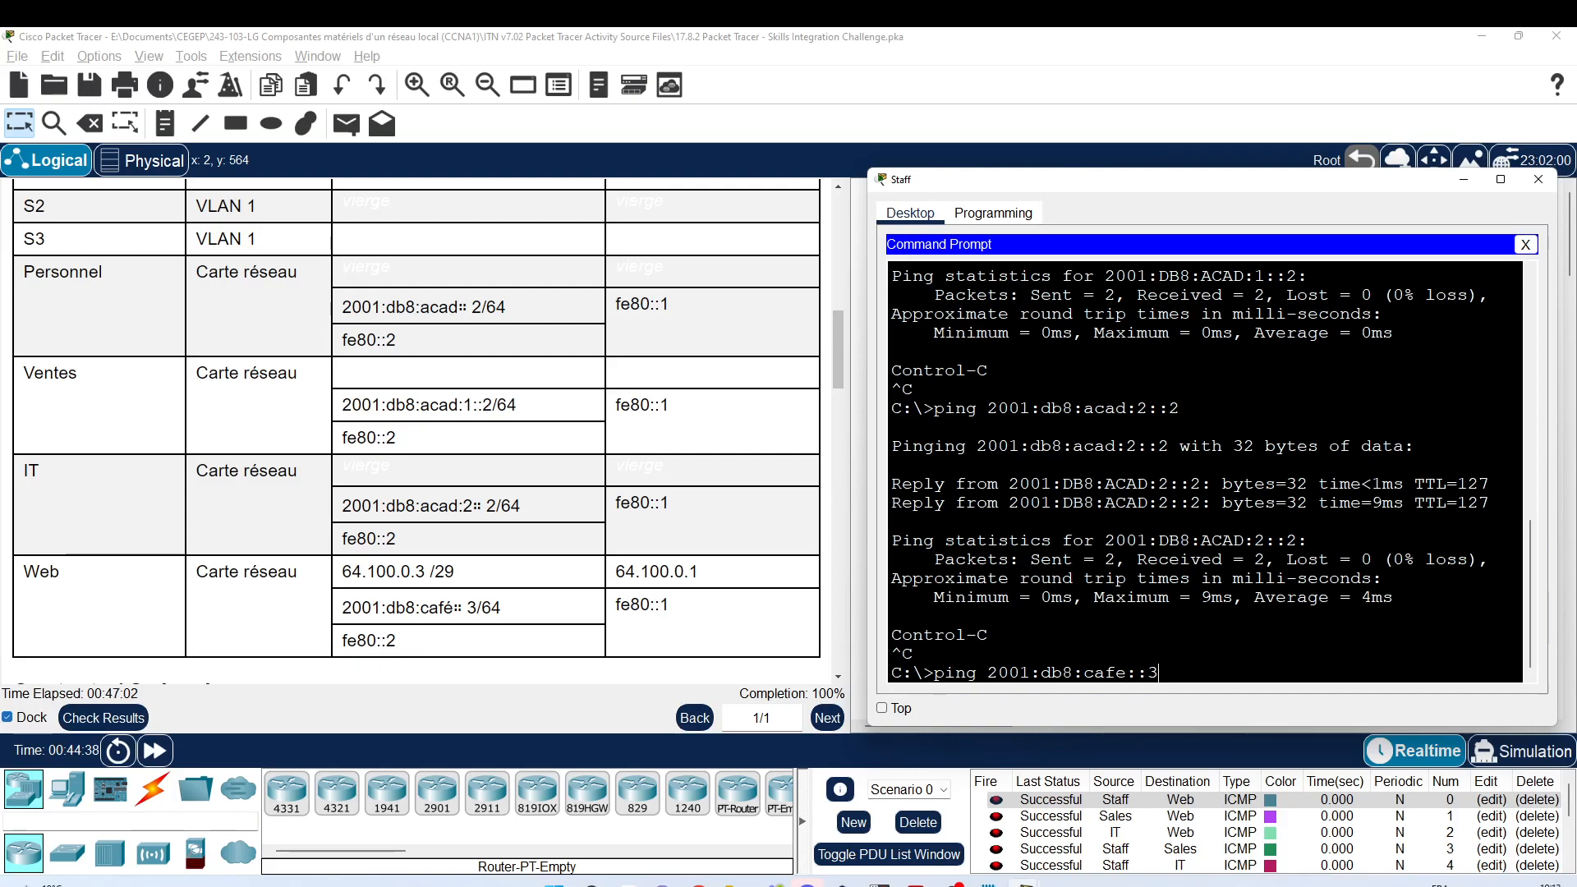
text(3)
key(Return)
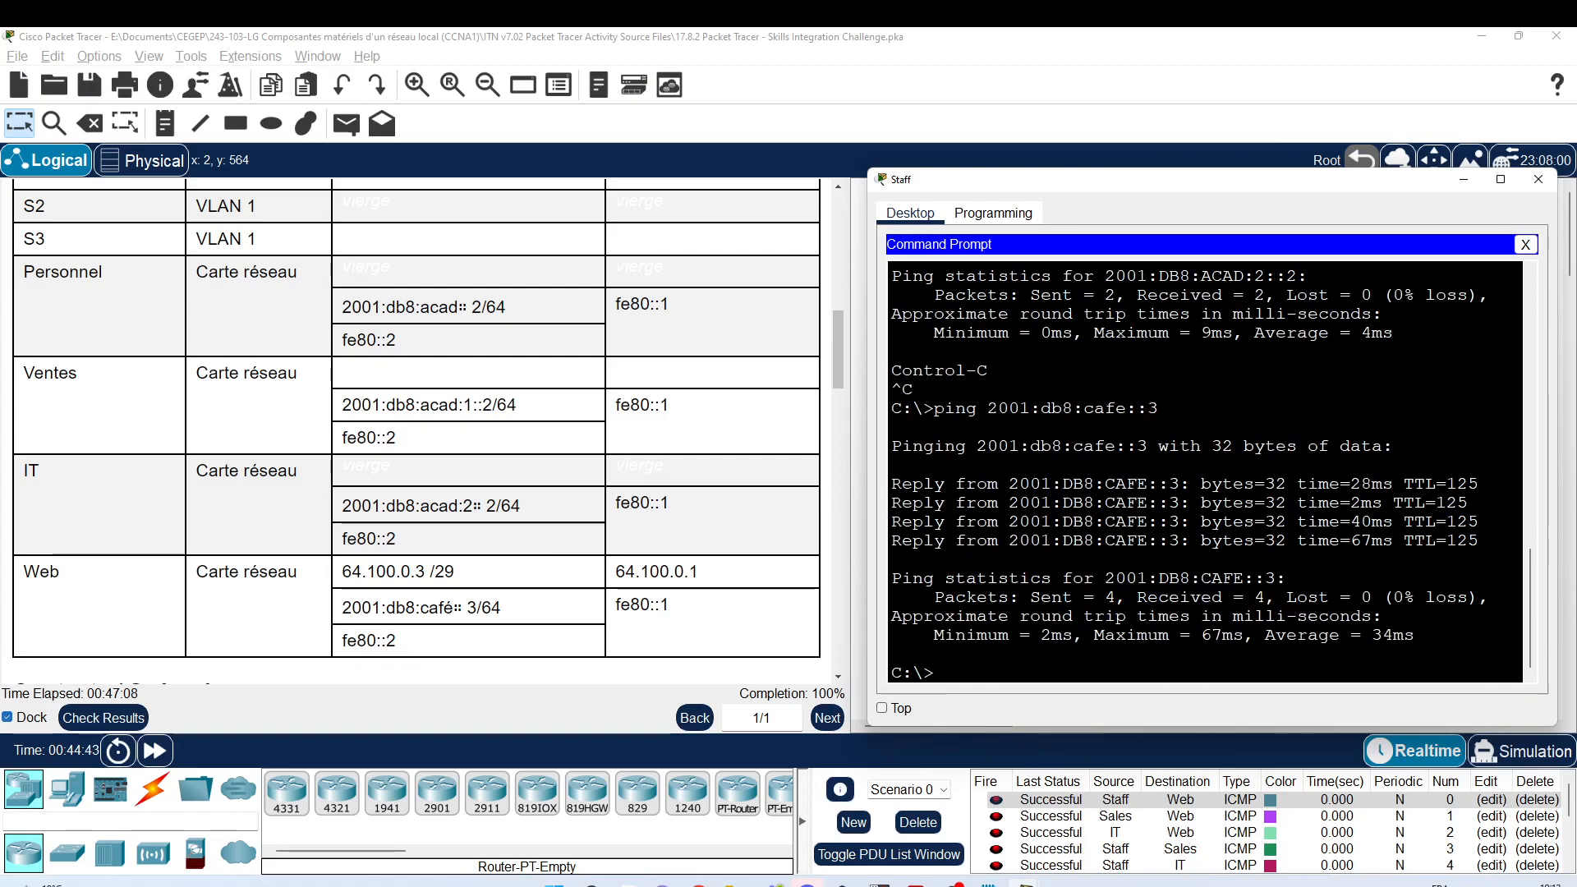
scroll(769, 697, up, 2)
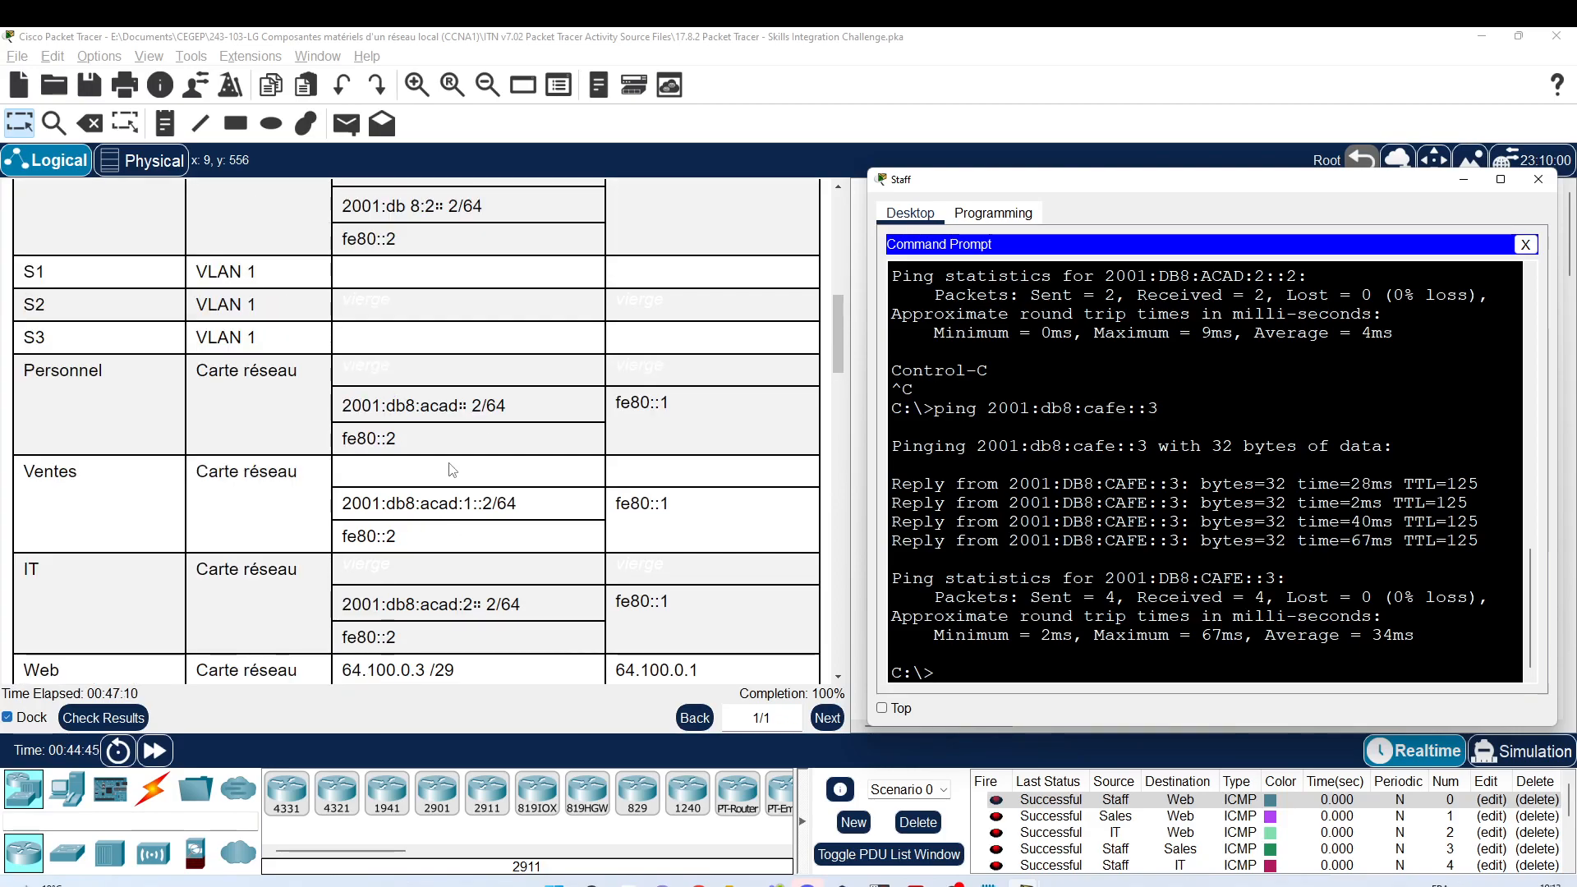
Step: Ping the gateways 2001:db8:acad:1::1 and 2001:db8:acad:2::1 from the Staff PC
key(Up)
key(Up)
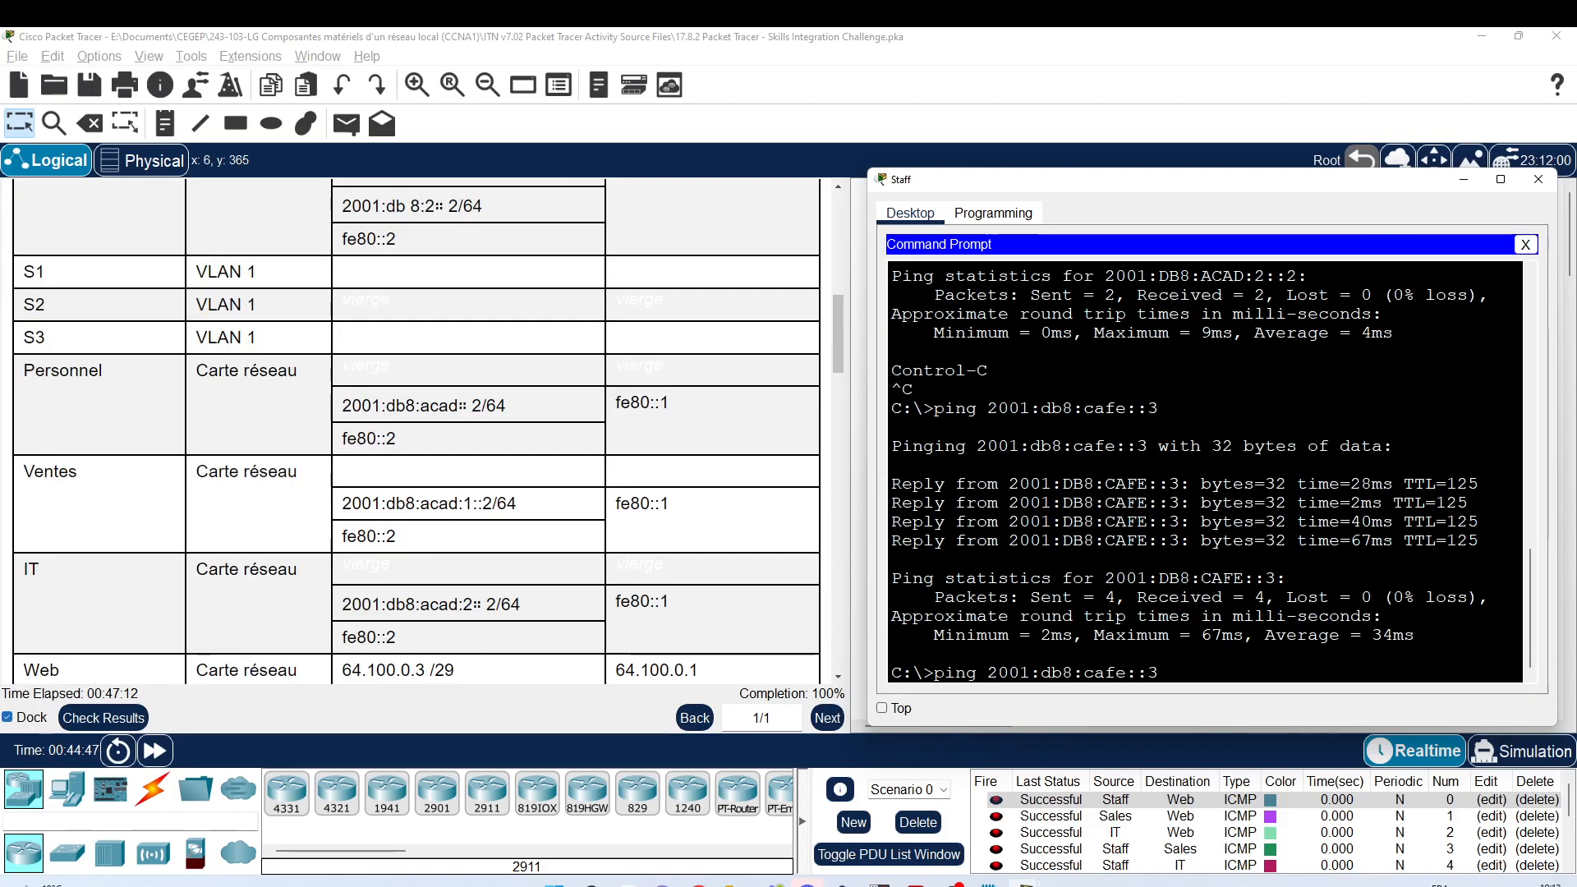
key(Up)
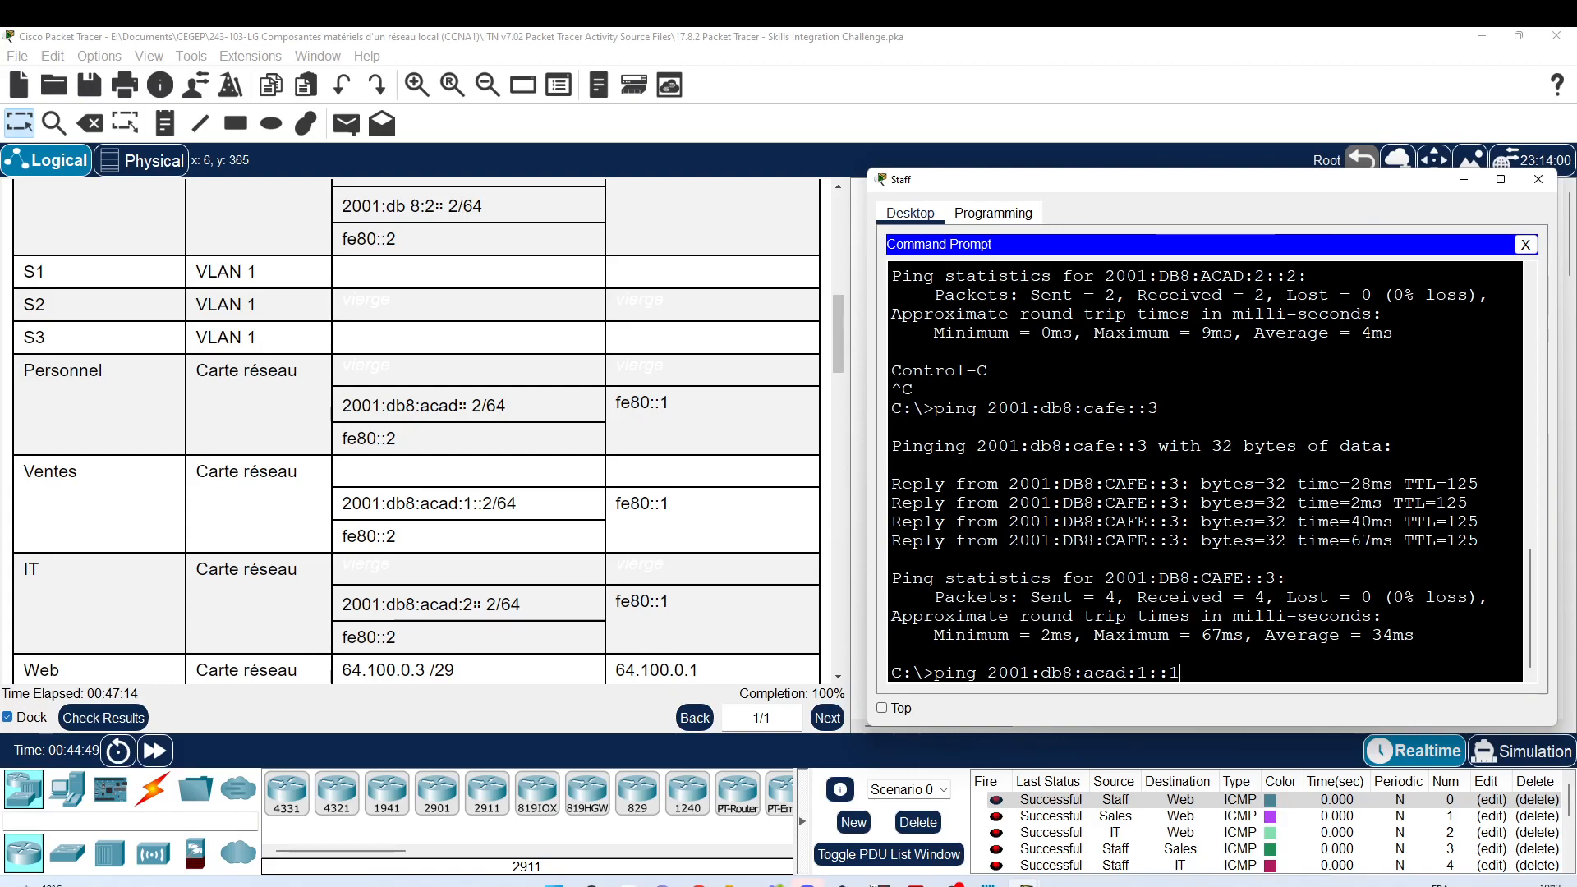
key(Return)
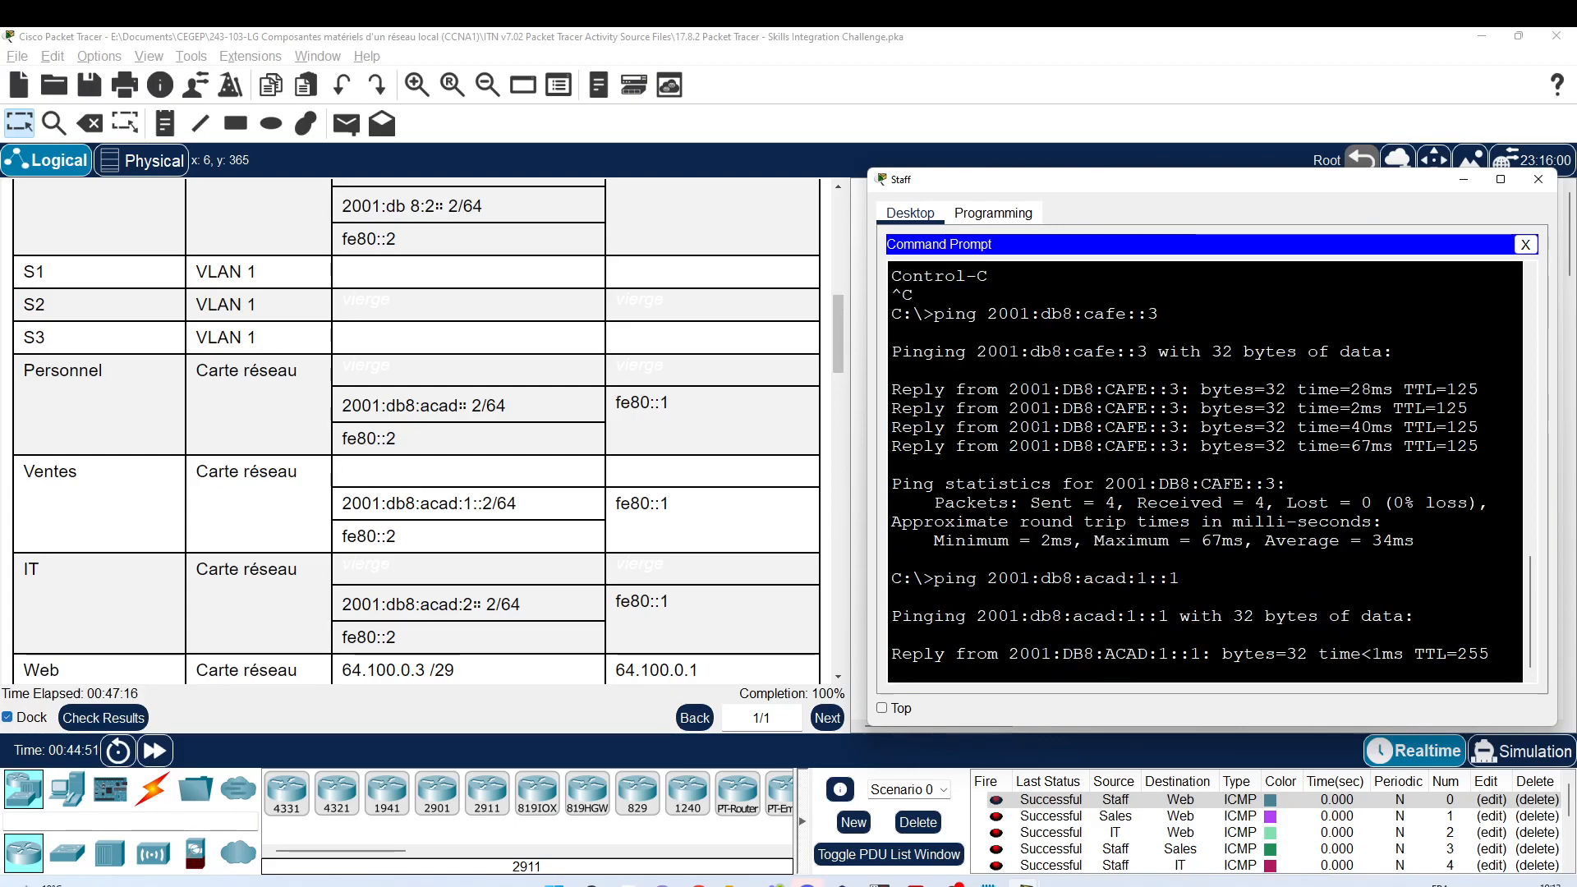
key(ctrl+c)
key(Up)
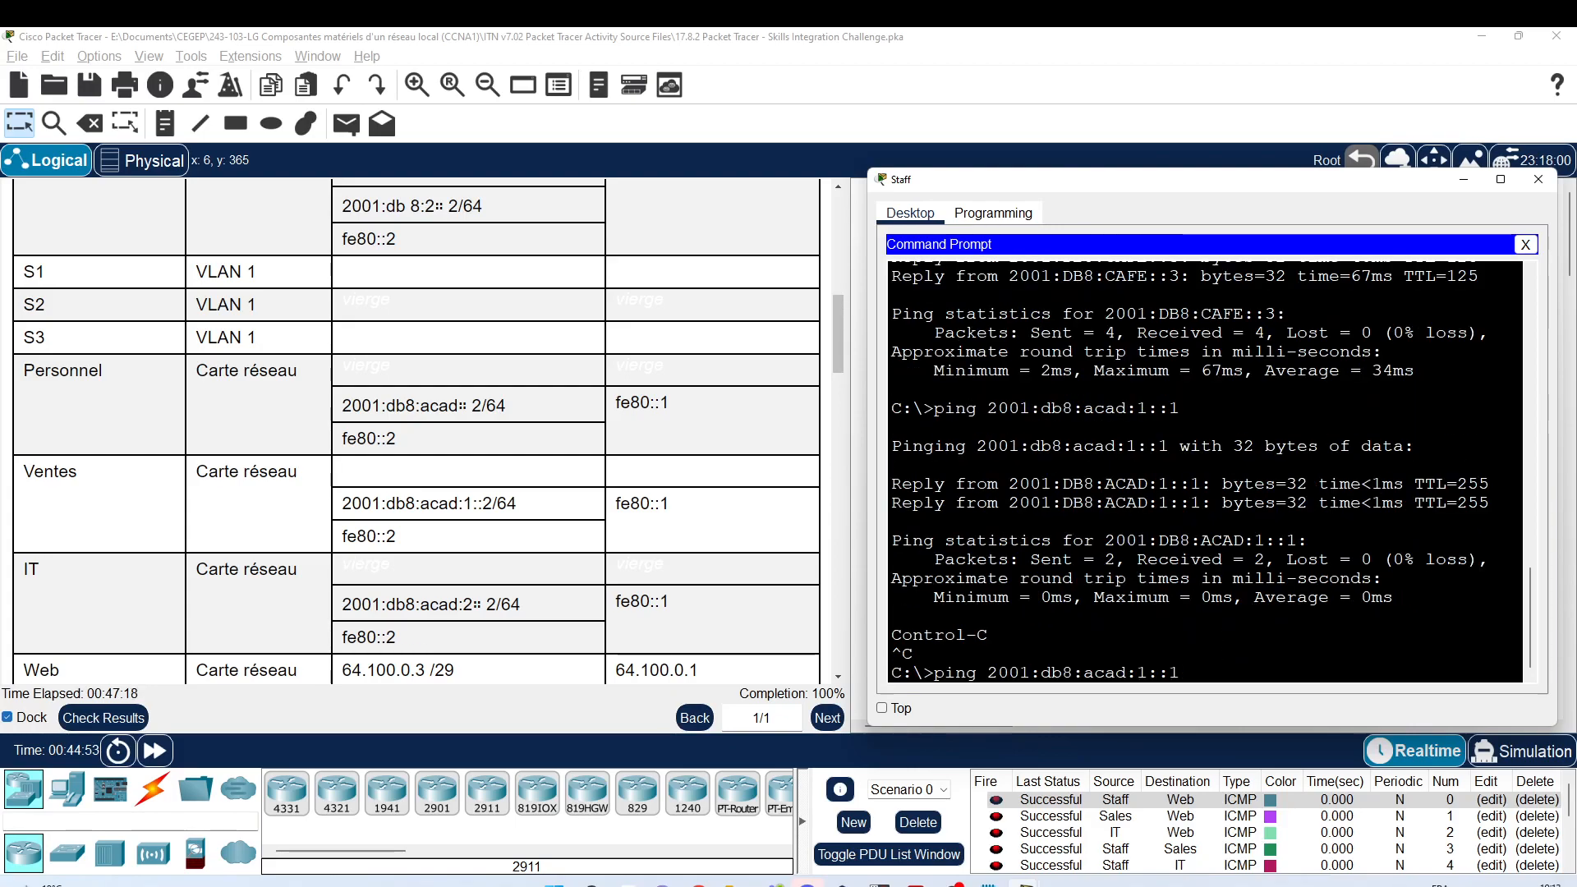
key(Left)
key(Left)
key(BackSpace)
text(2)
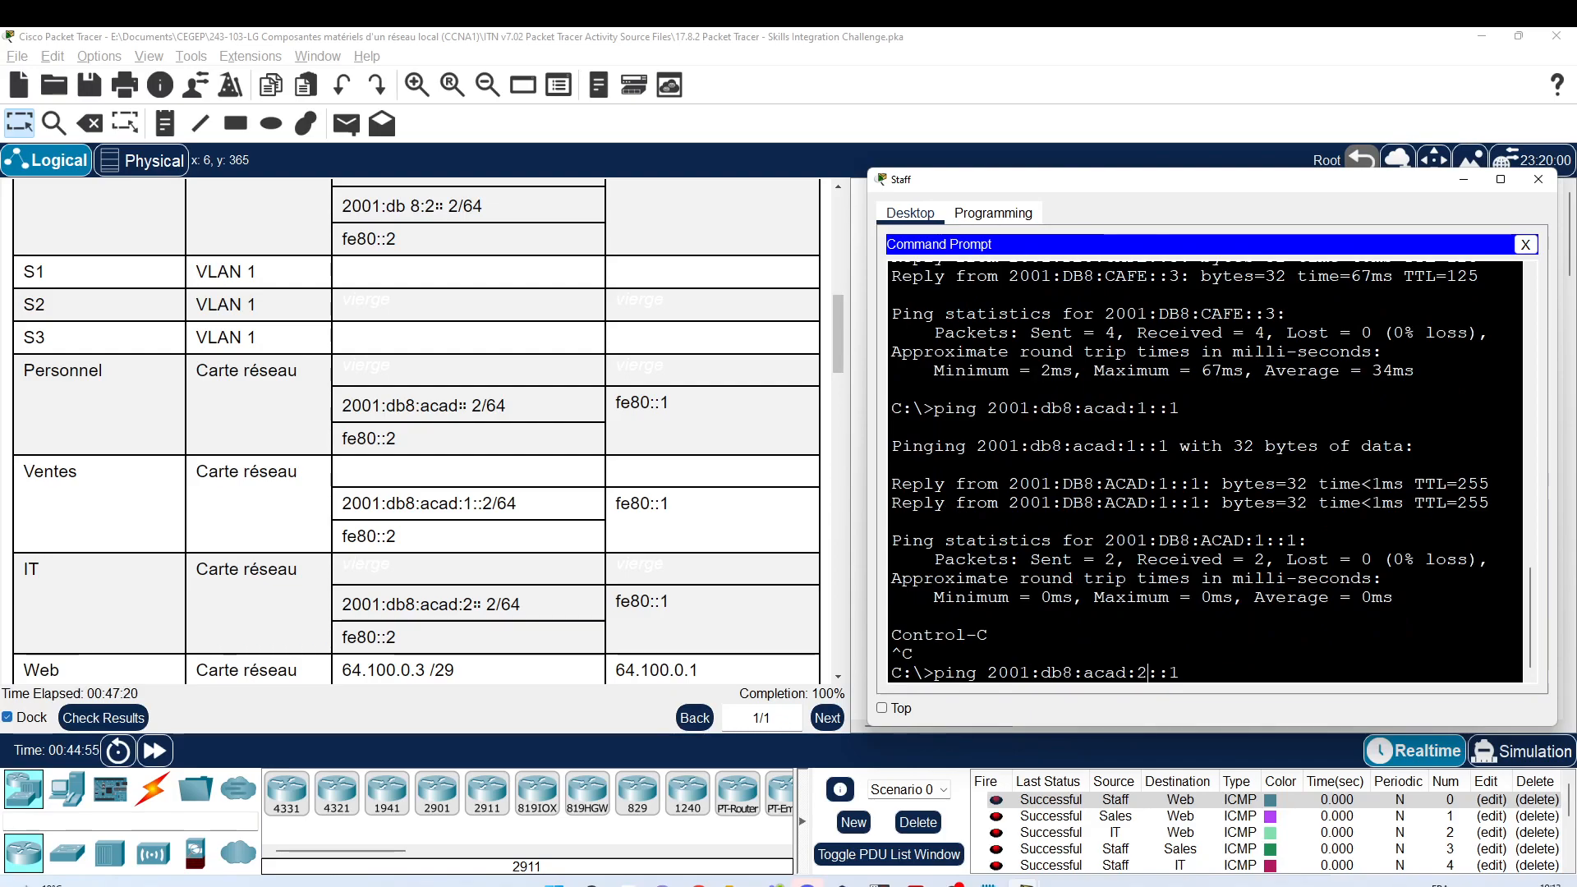
key(Return)
key(ctrl+c)
key(Up)
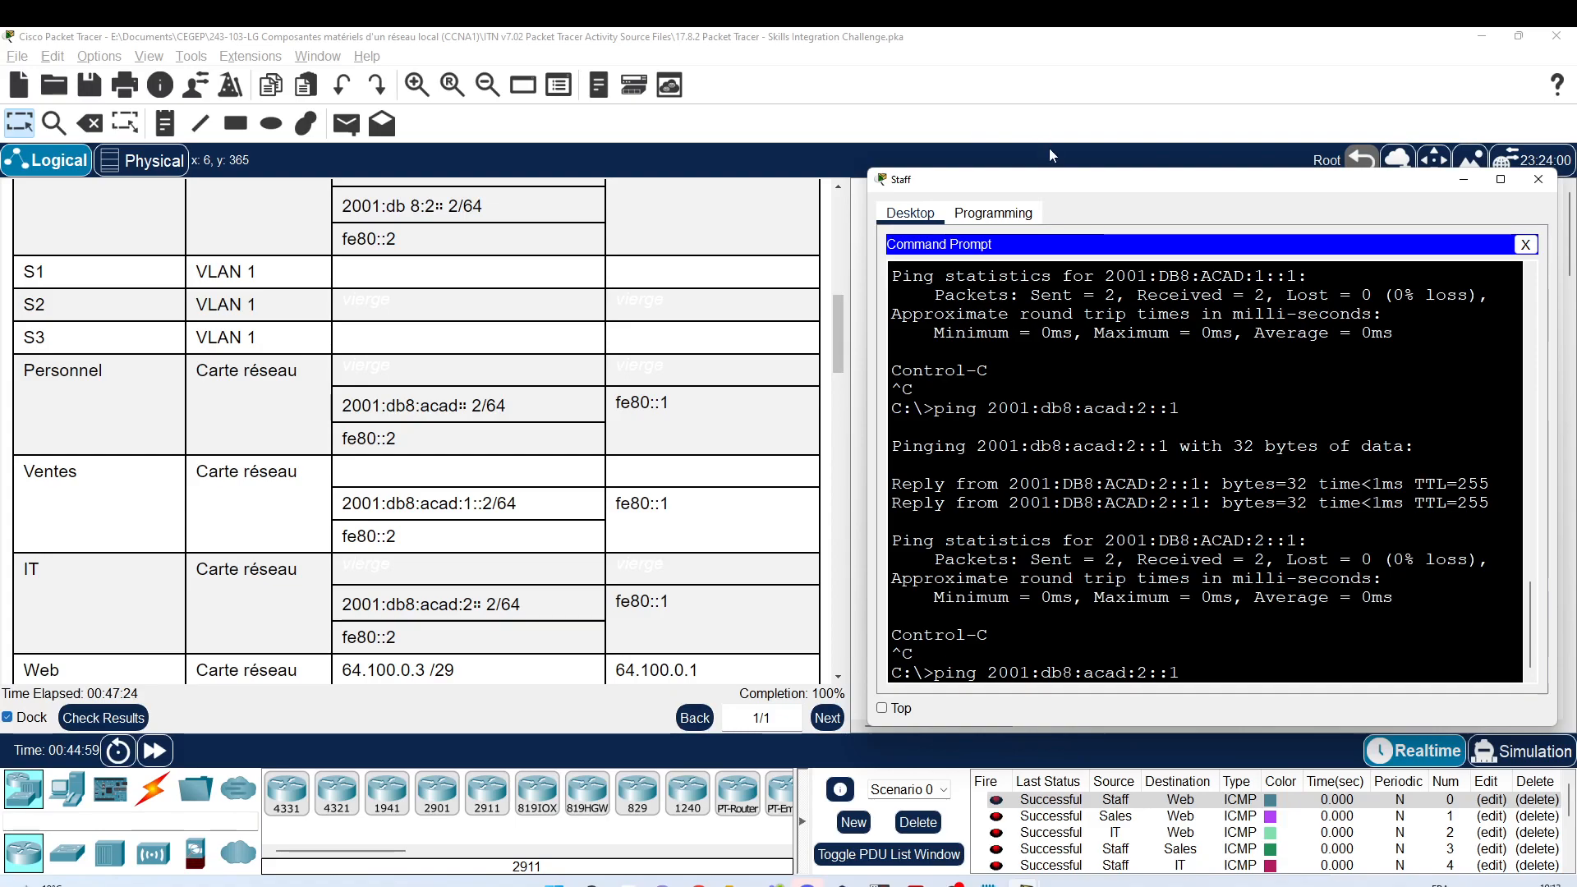
Step: Close the Staff PC window and bring the Notepad configuration notes forward
drag(1065, 184, 332, 129)
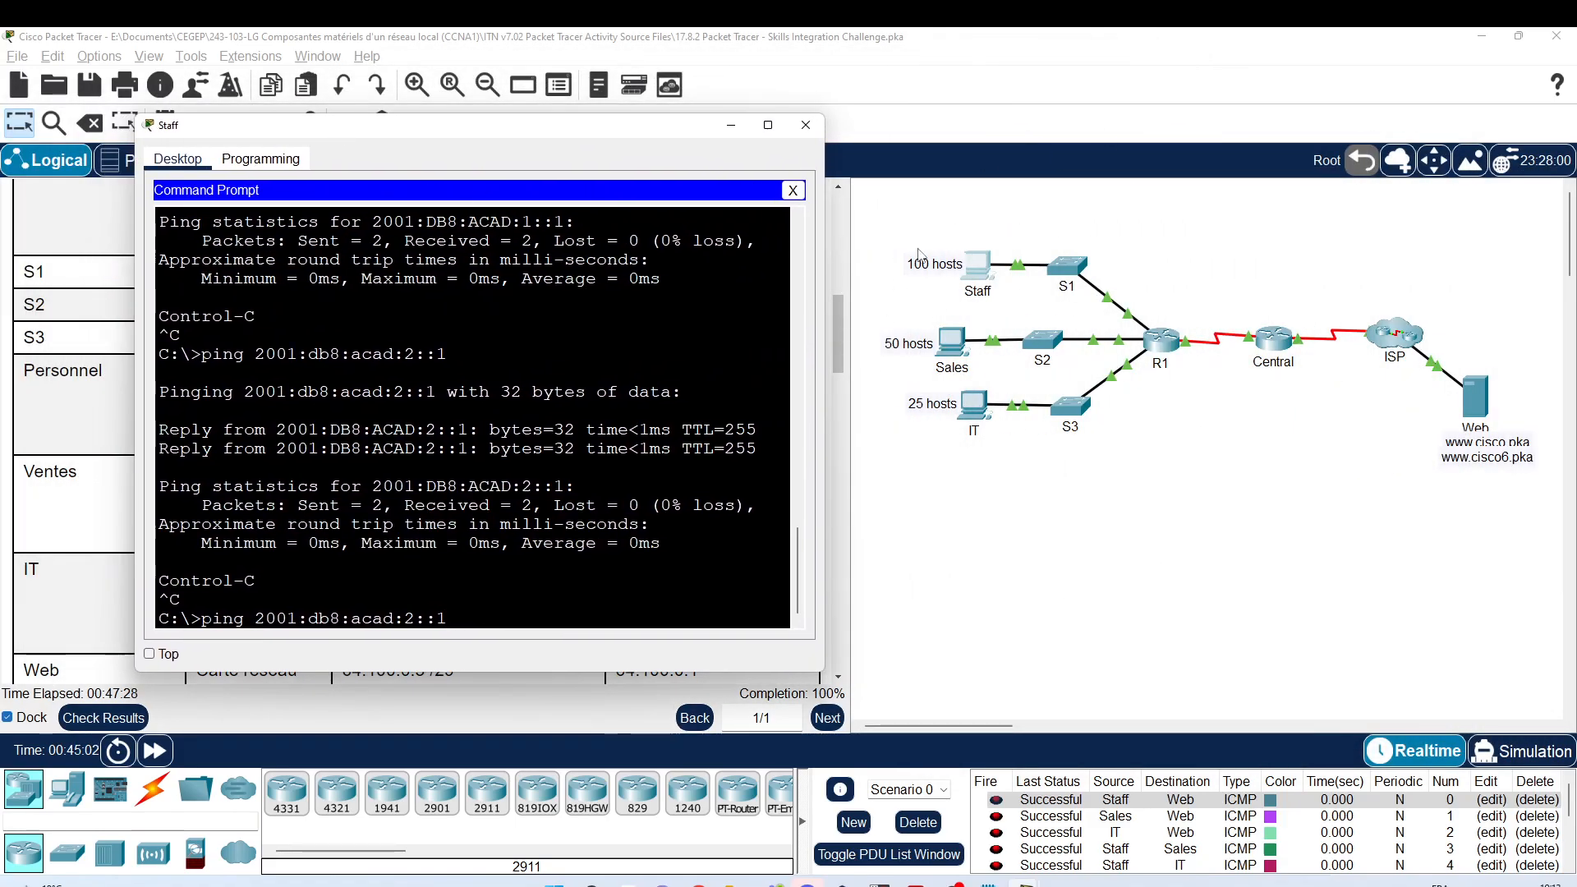
drag(440, 138, 1006, 116)
scroll(846, 460, down, 1)
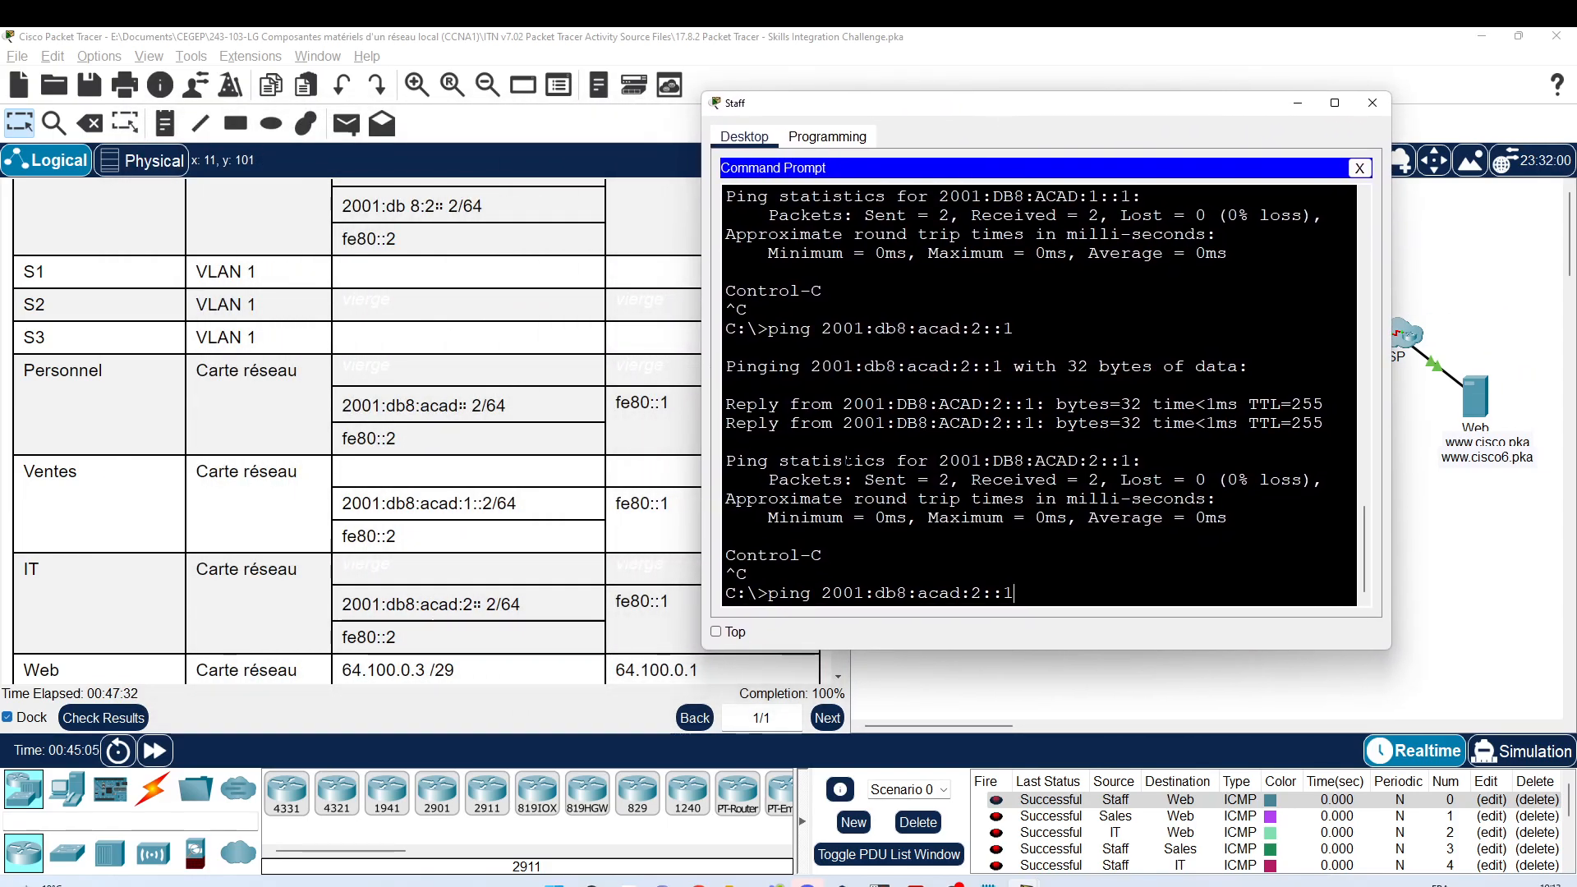
click(1373, 103)
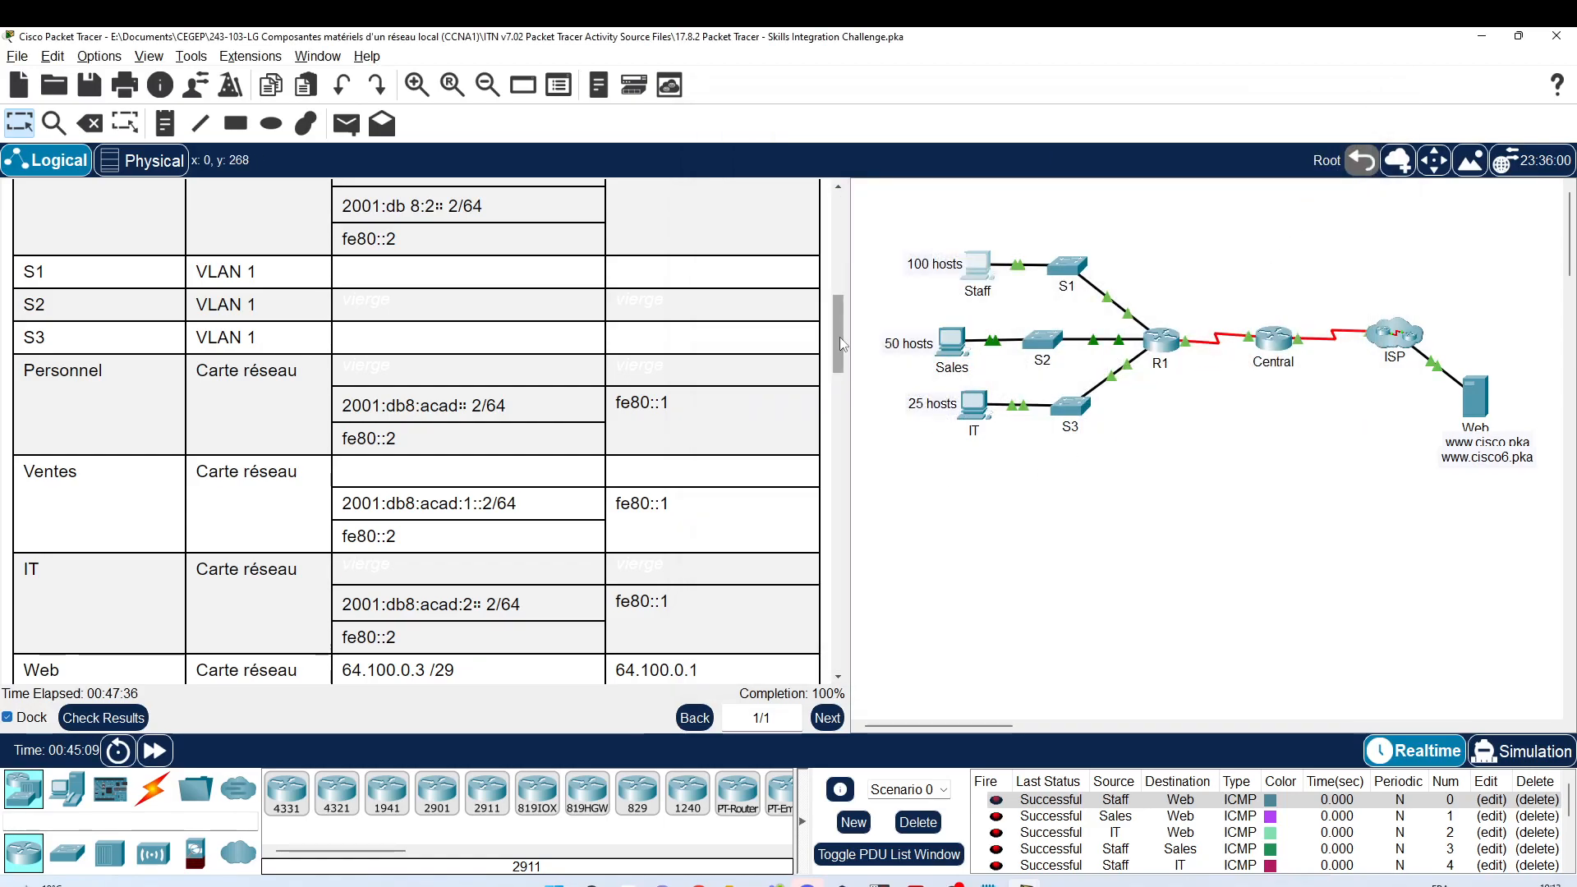
scroll(839, 337, up, 10)
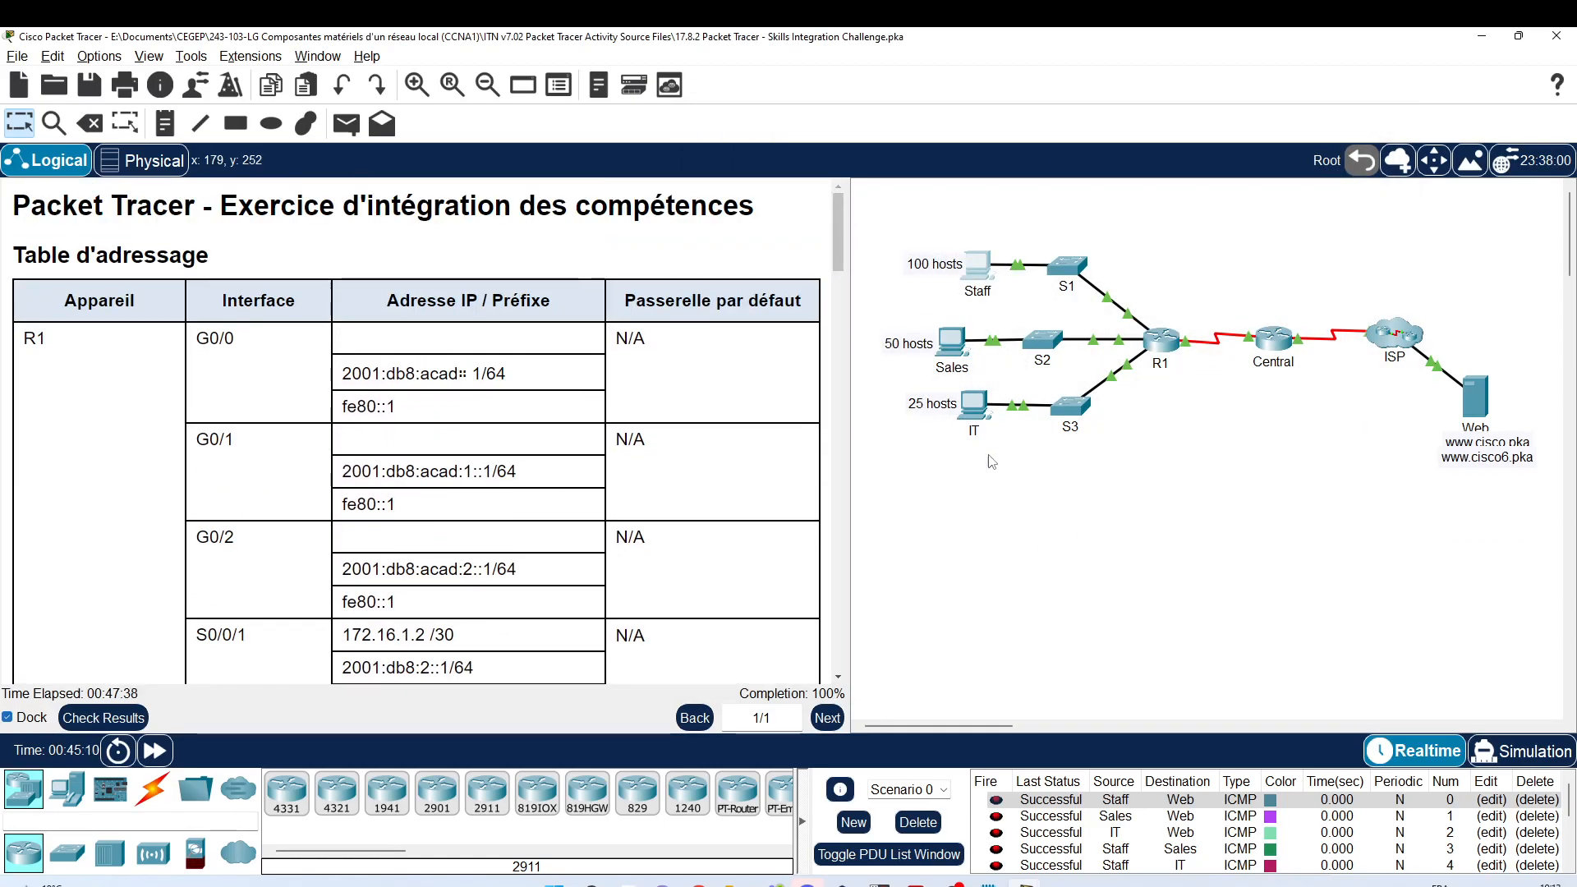
mouse_move(985, 883)
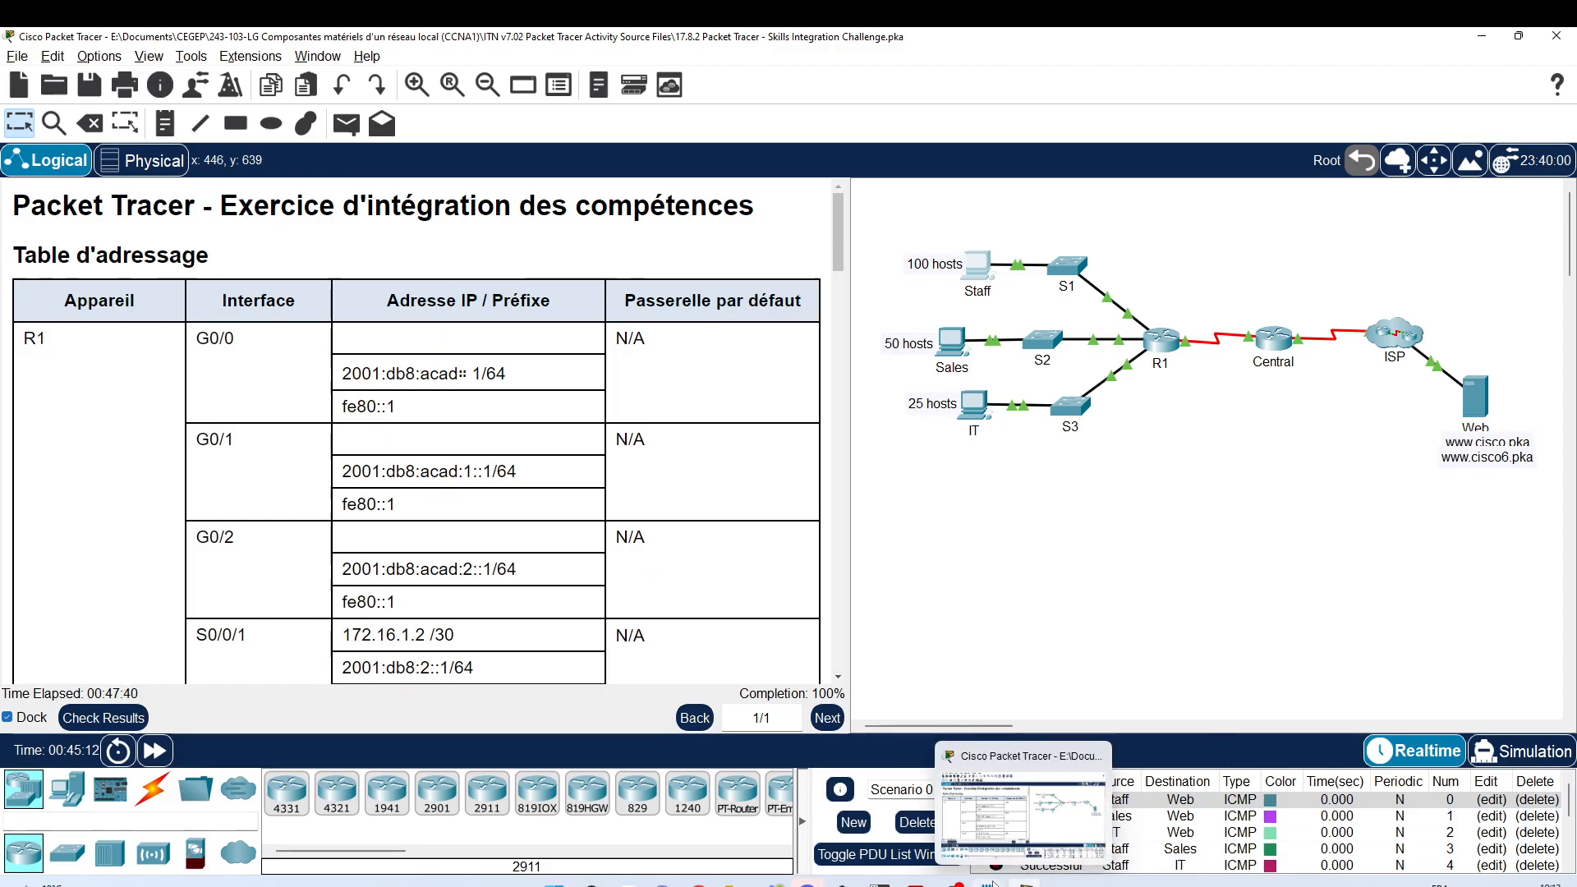
click(1014, 840)
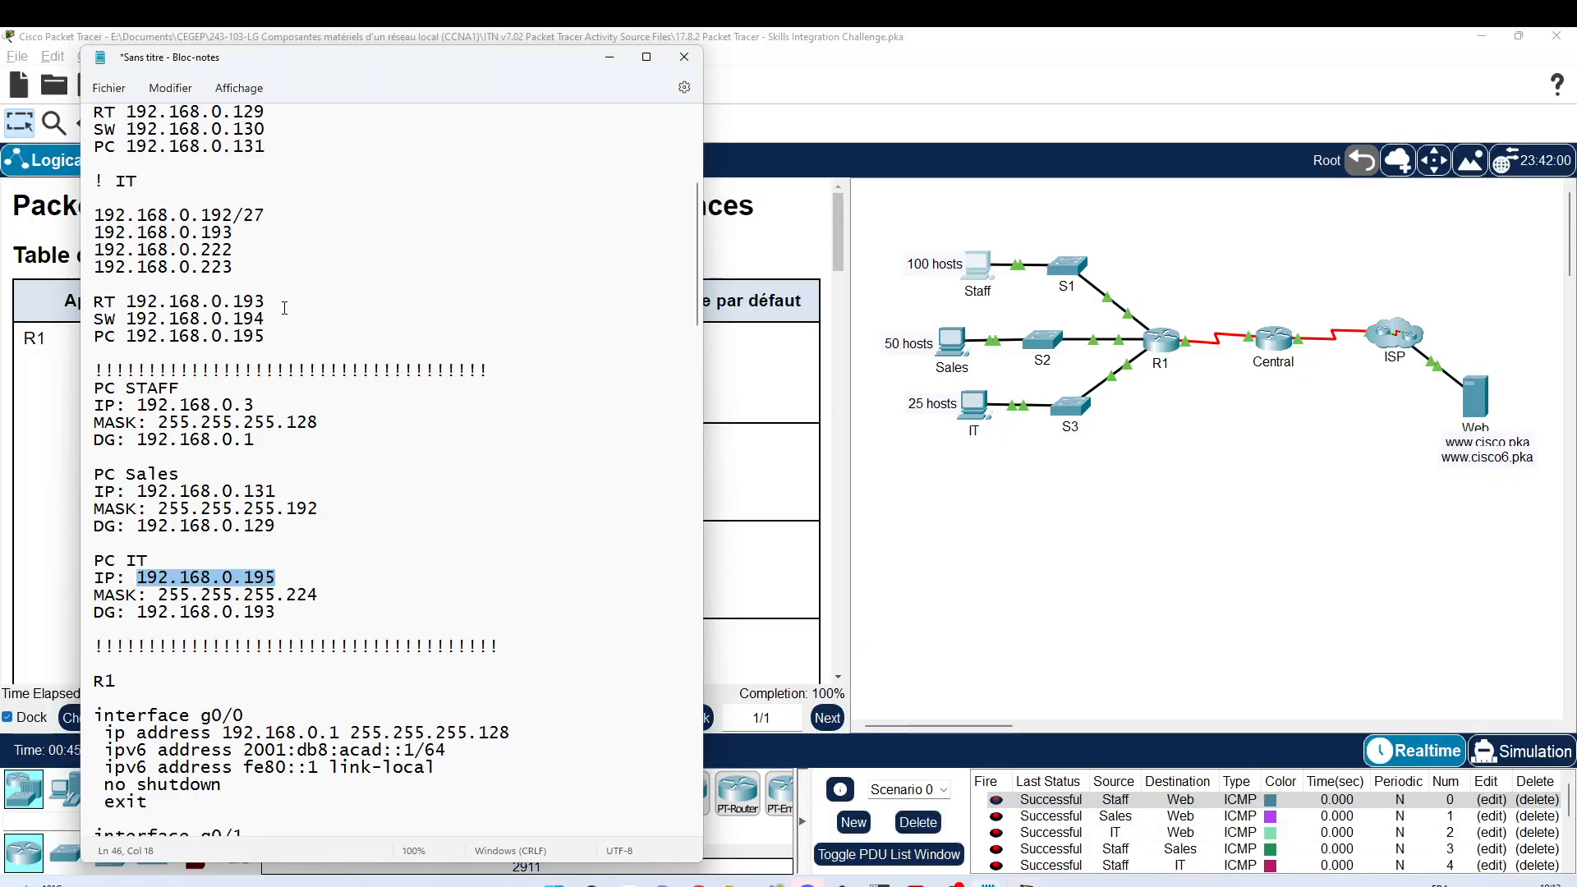
Step: Review the Notepad notes and move them right to uncover R1's IPv6 addressing table
scroll(284, 307, up, 6)
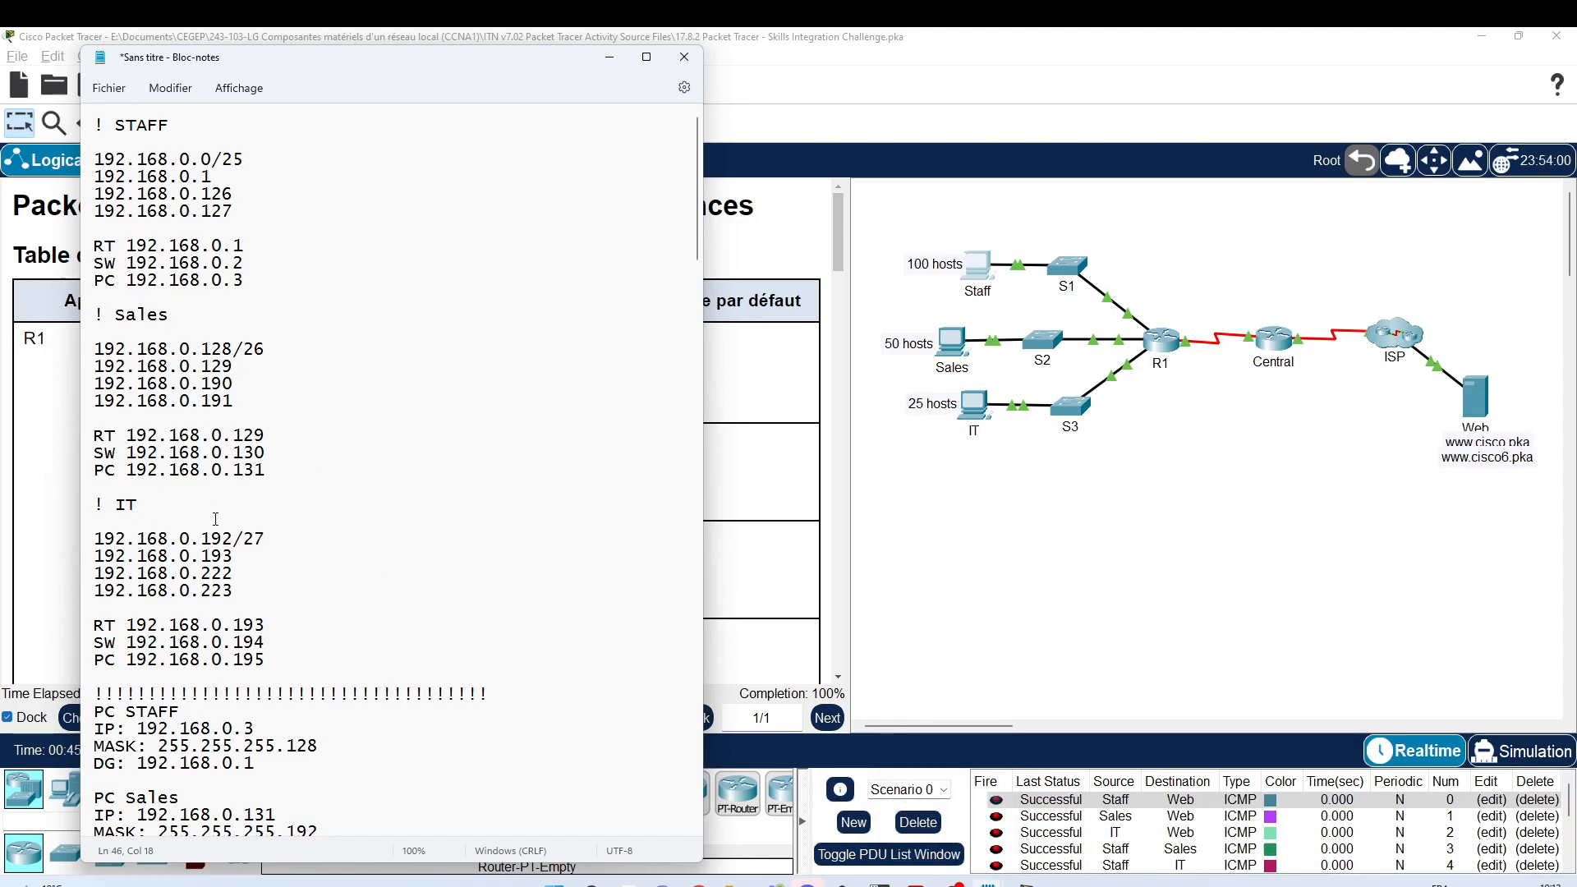
scroll(259, 394, down, 15)
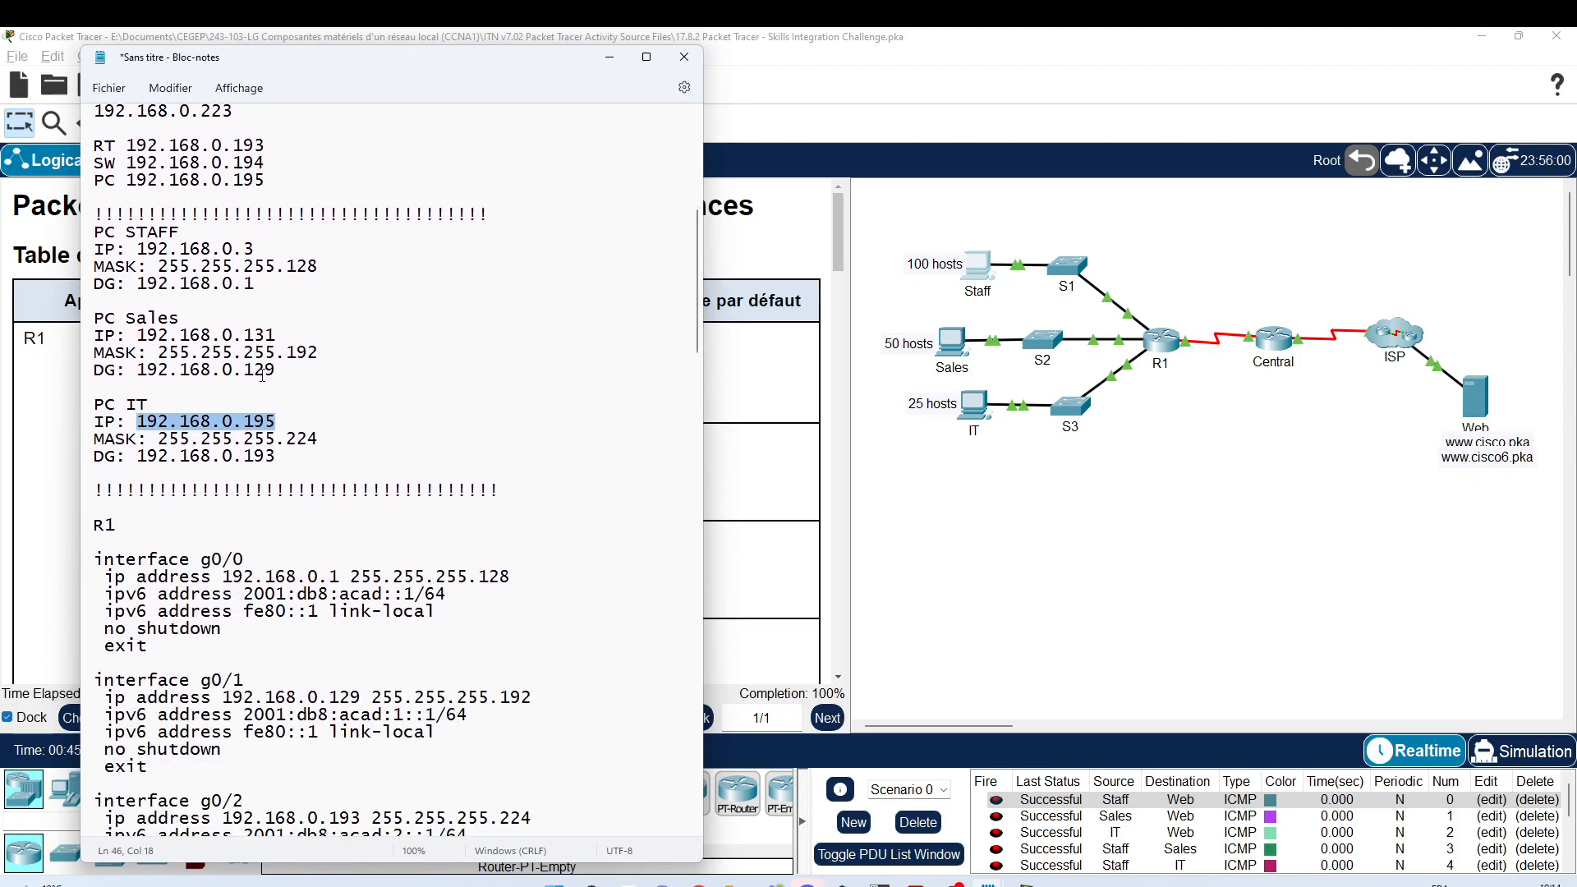
scroll(261, 375, down, 17)
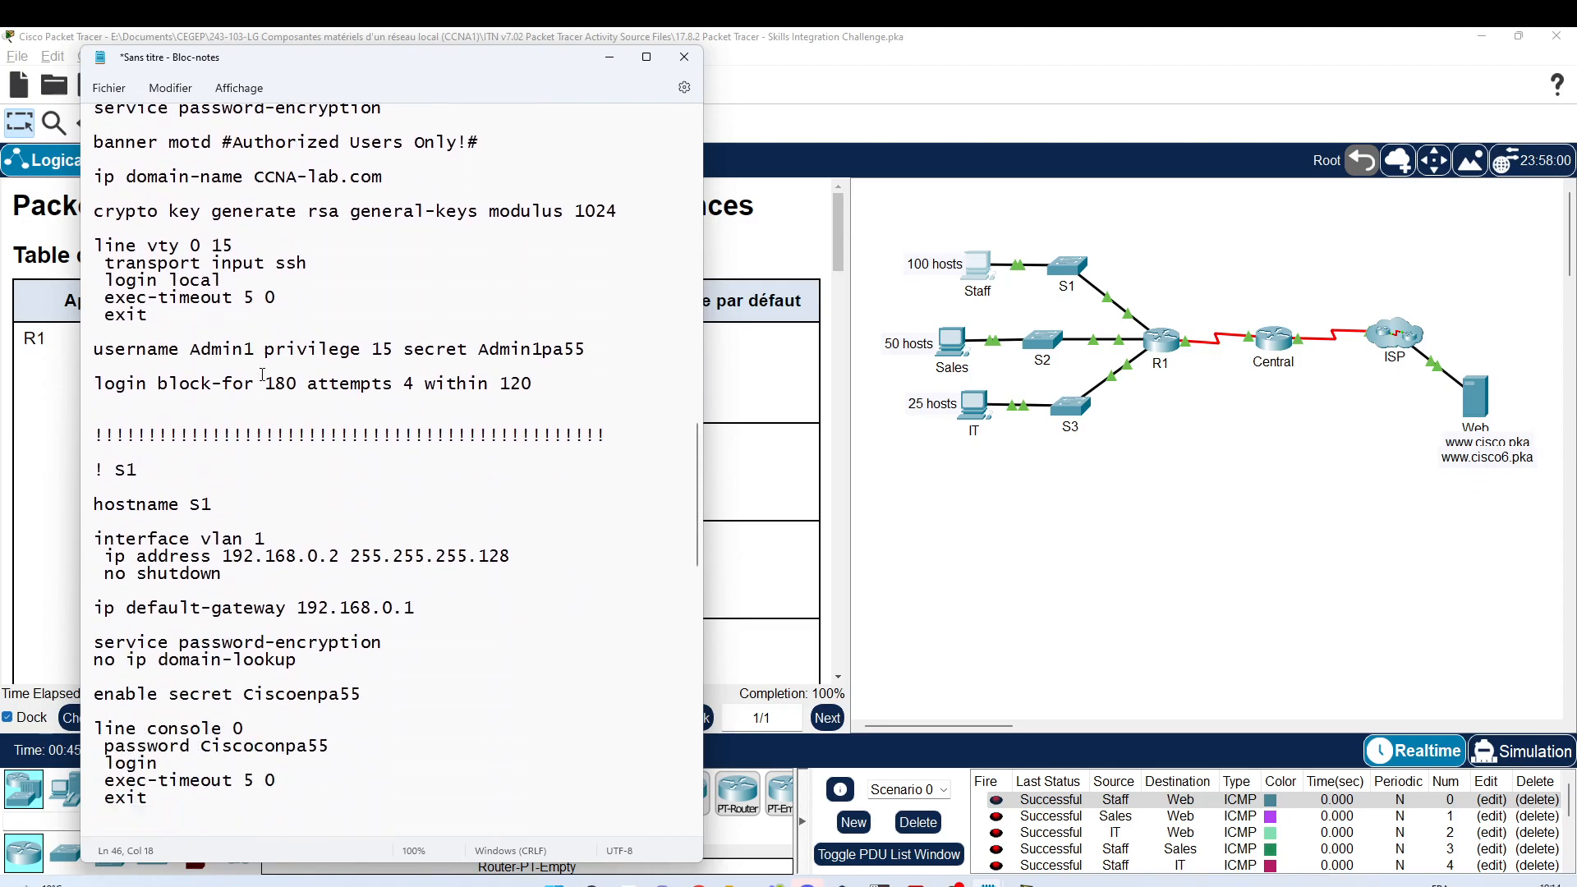
scroll(262, 375, up, 20)
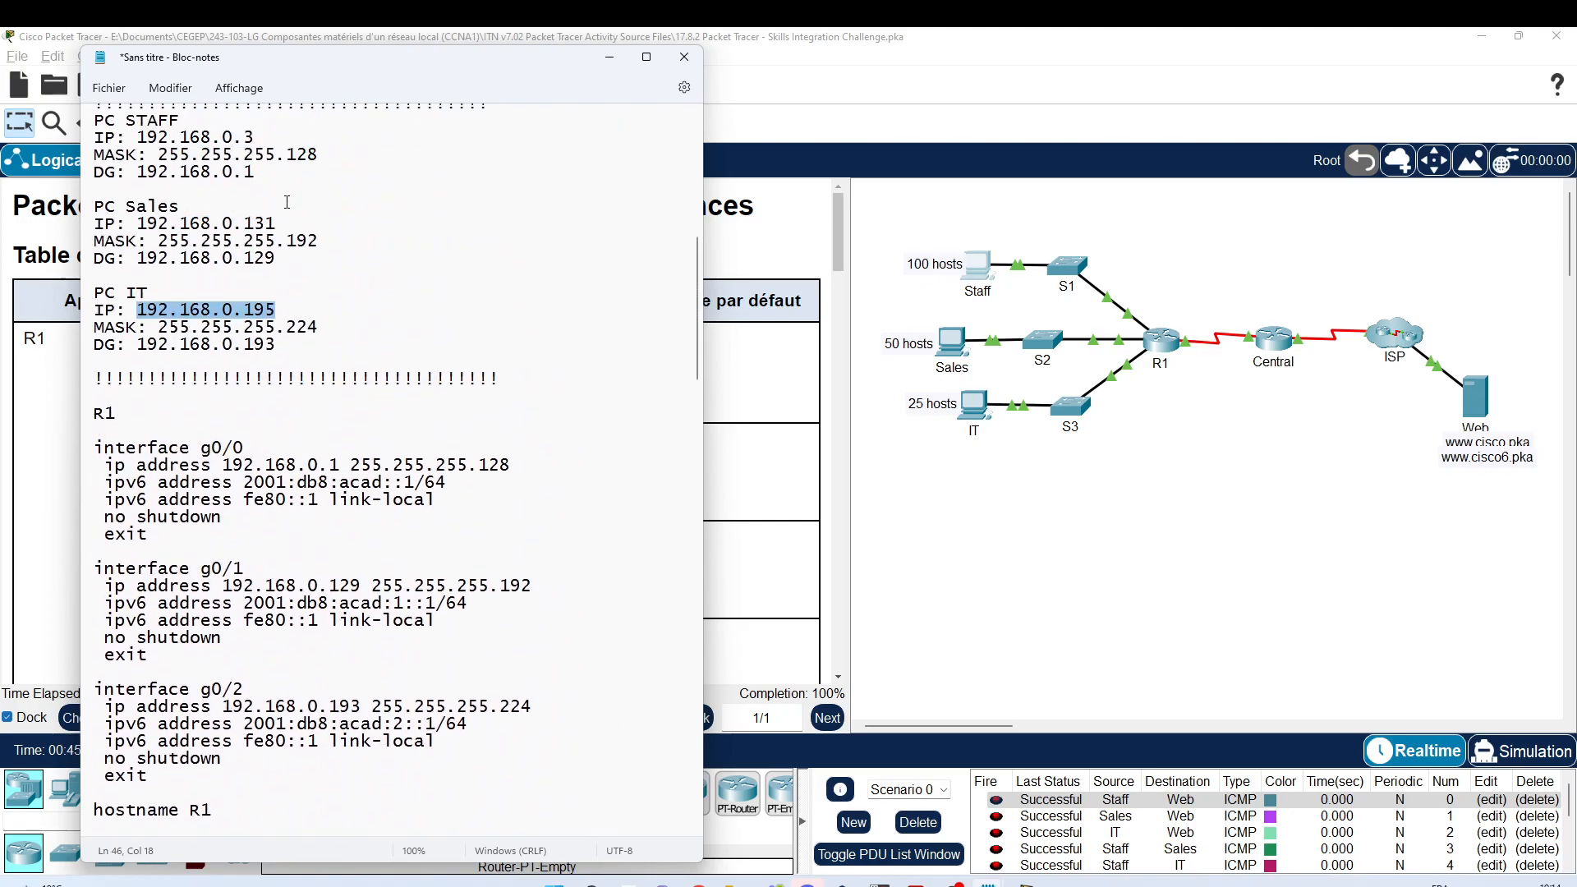
drag(325, 67, 1051, 77)
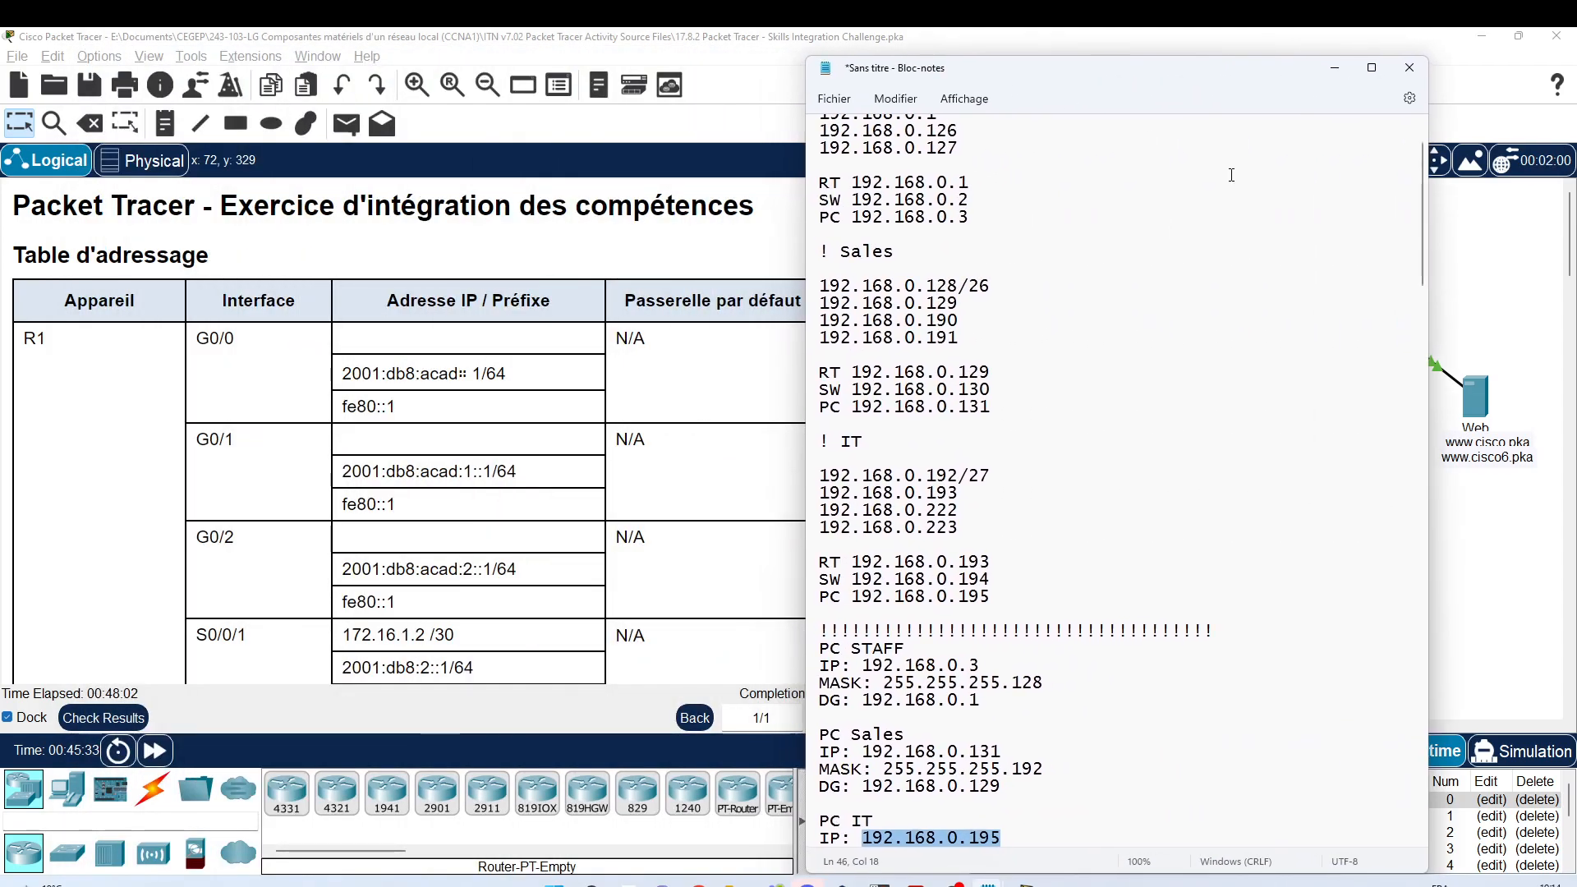